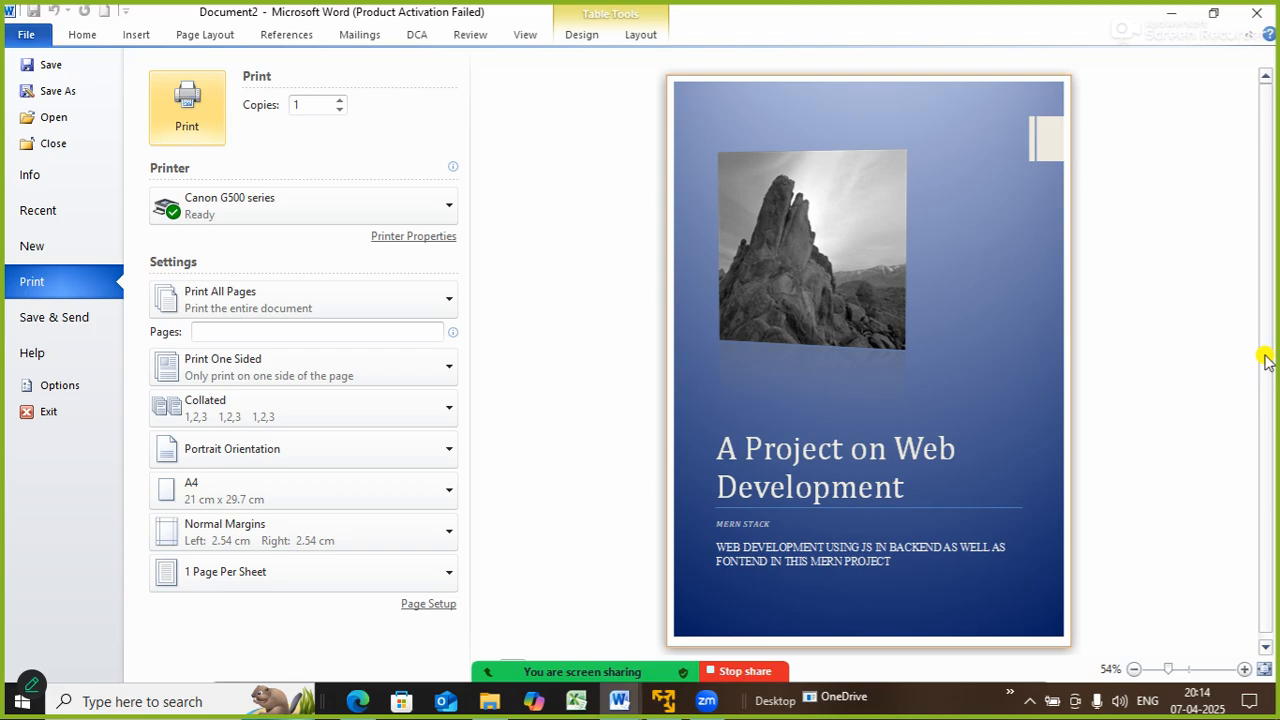
- Leave print preview and undo the sample cover page to a blank page, with the Shapes gallery showing
key("Escape")
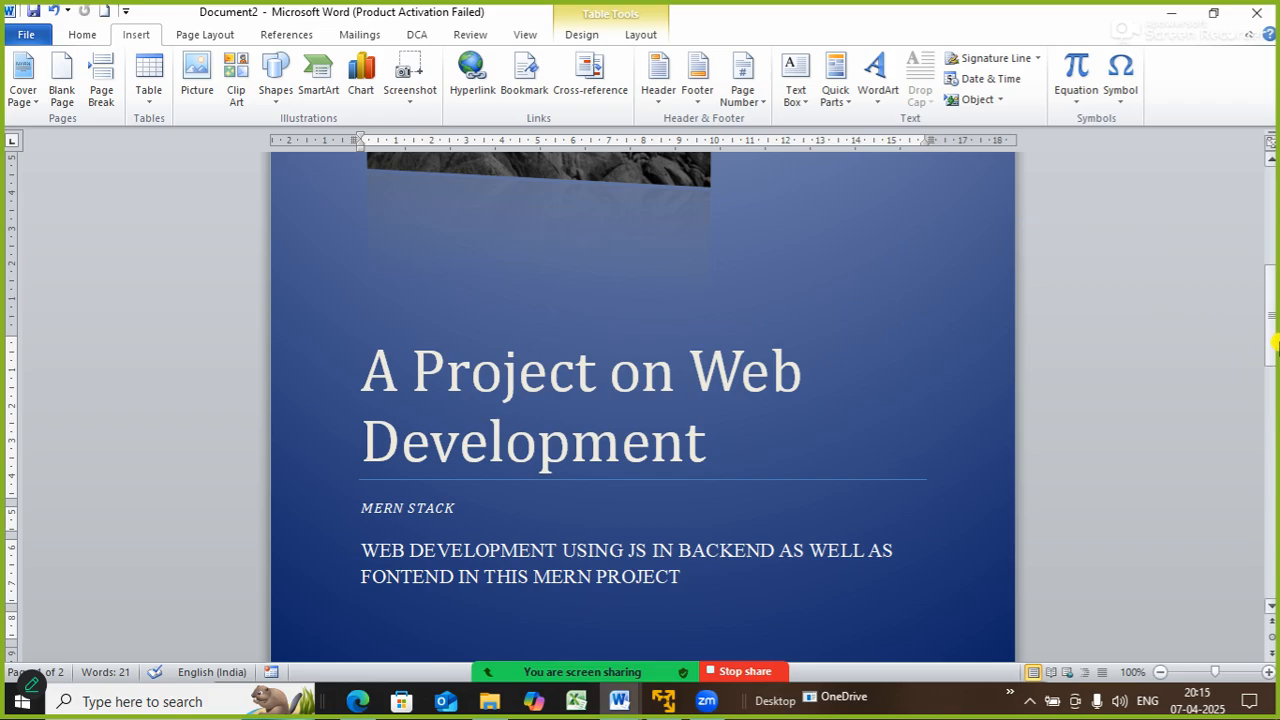
key("ctrl+z")
key("ctrl+z")
key("ctrl+z")
key("ctrl+z")
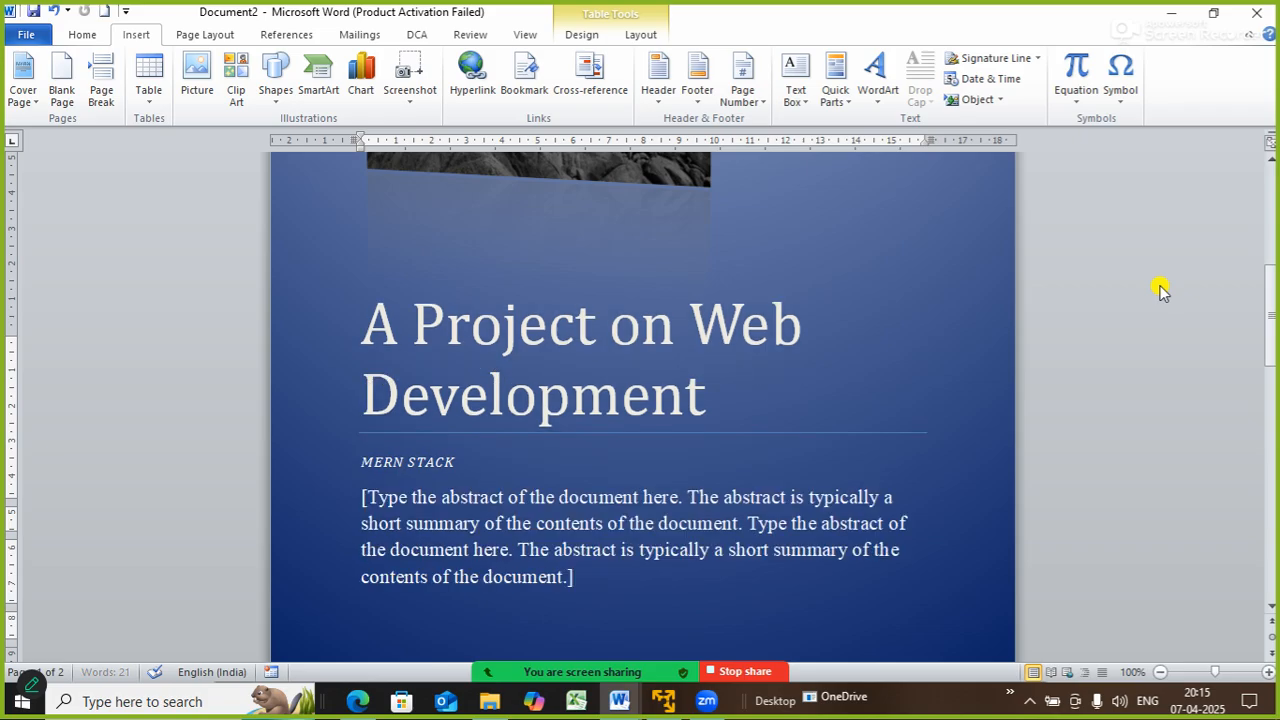
key("ctrl+z")
key("ctrl+z")
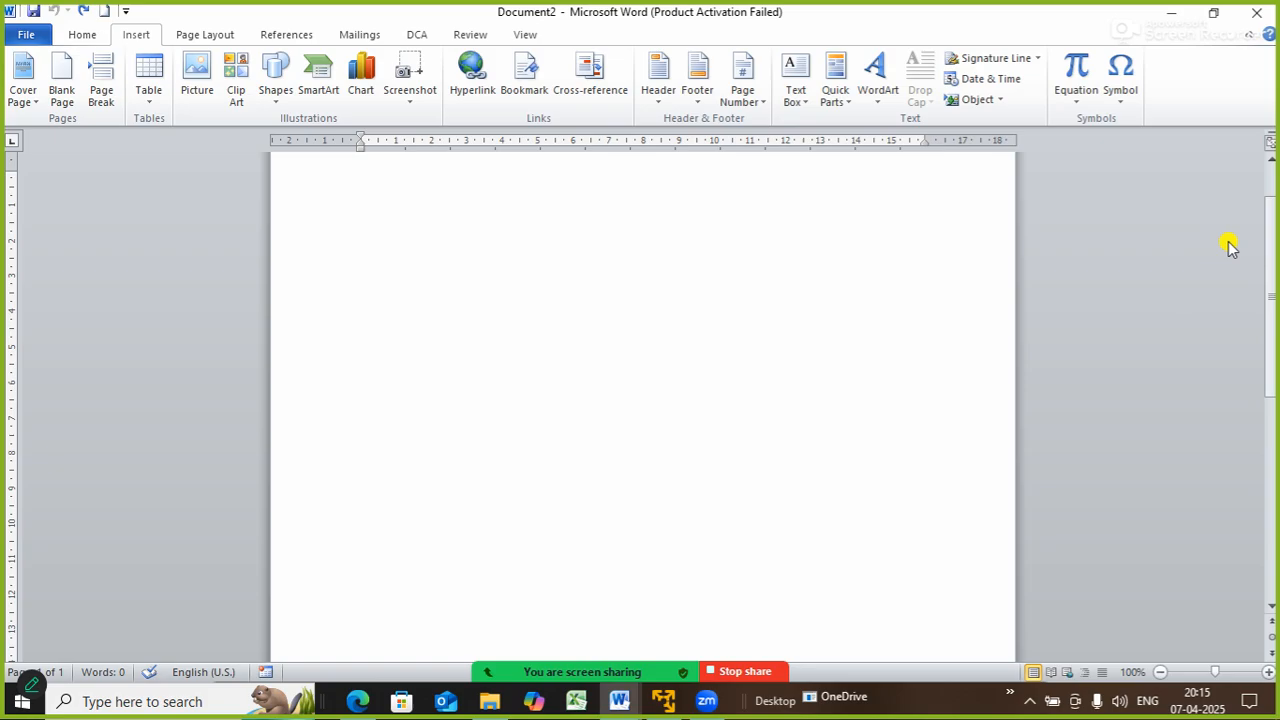
left_click_drag(1272, 265, 1274, 170)
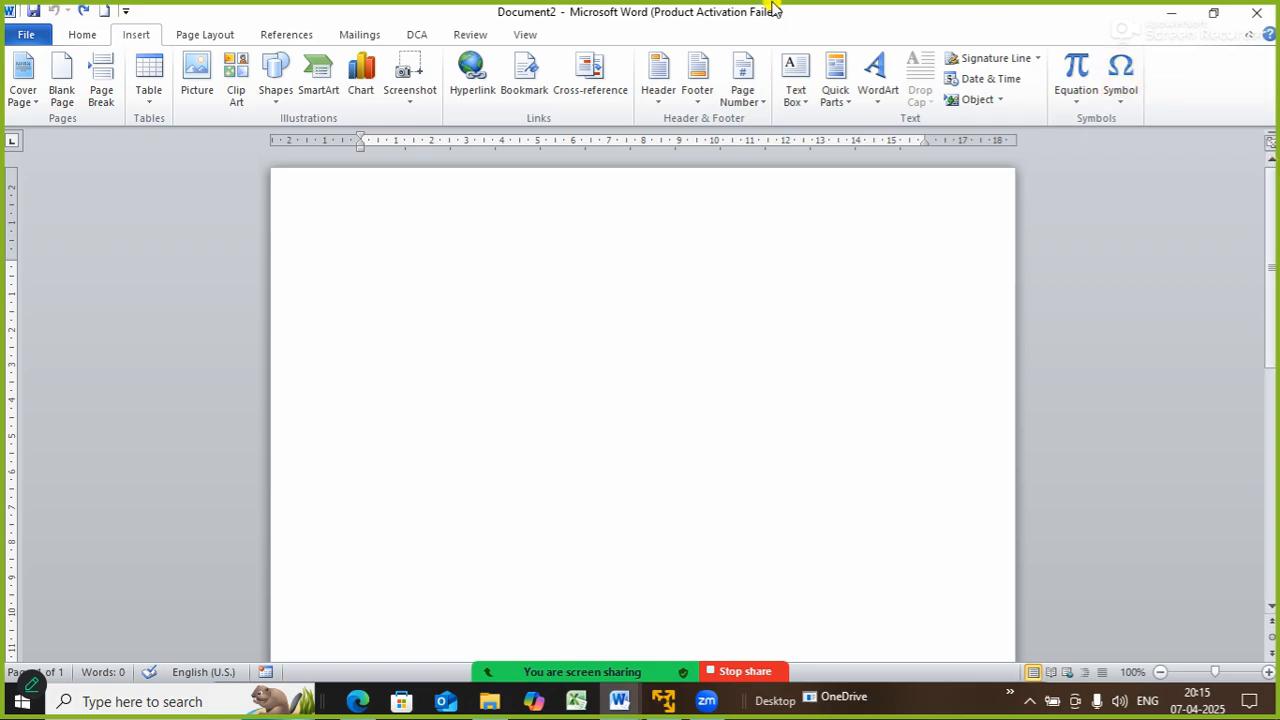
left_click(276, 90)
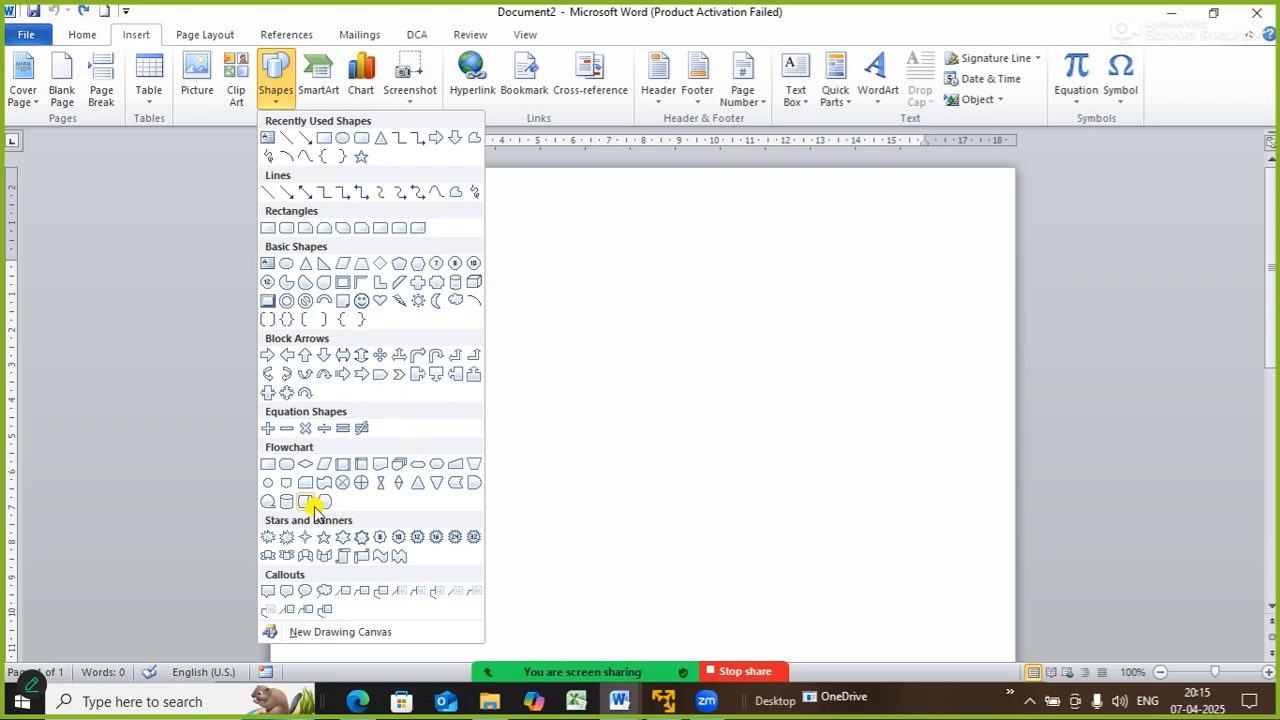
- Insert a flowchart shape, rotate it horizontal, and stretch it across the top of the page
left_click(455, 483)
left_click(455, 254)
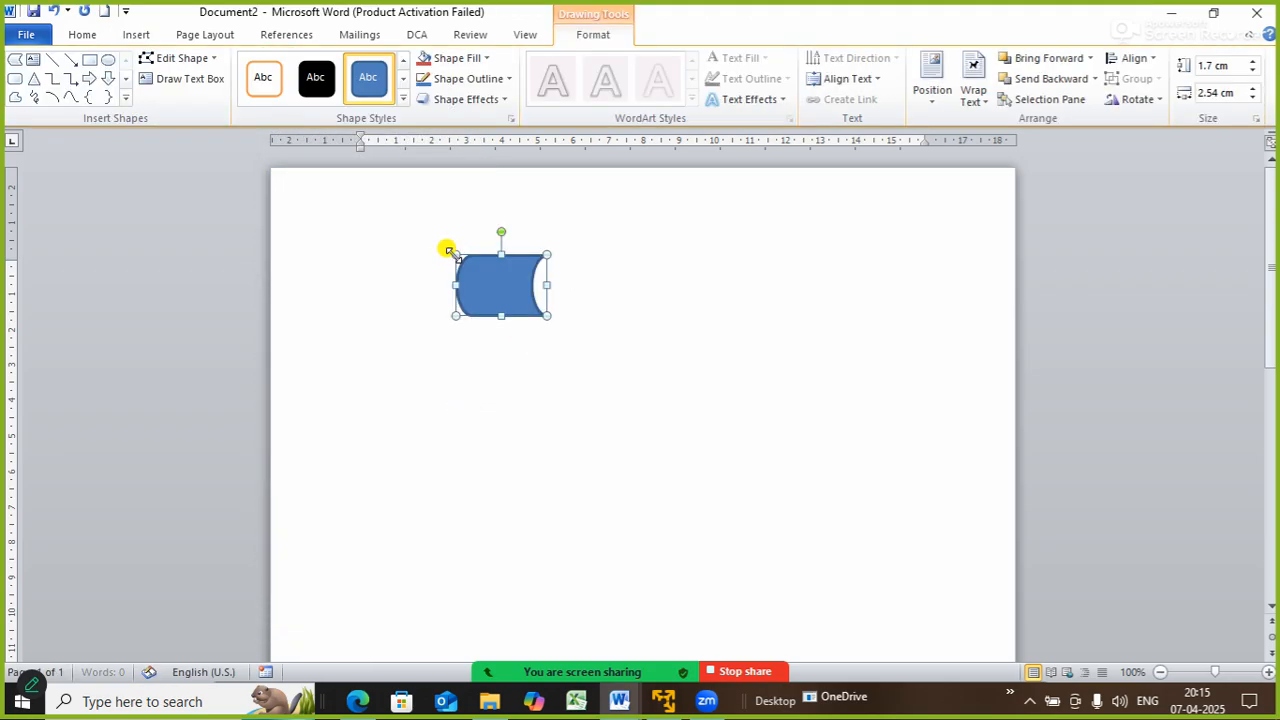
left_click_drag(501, 316, 501, 404)
left_click_drag(500, 234, 751, 320)
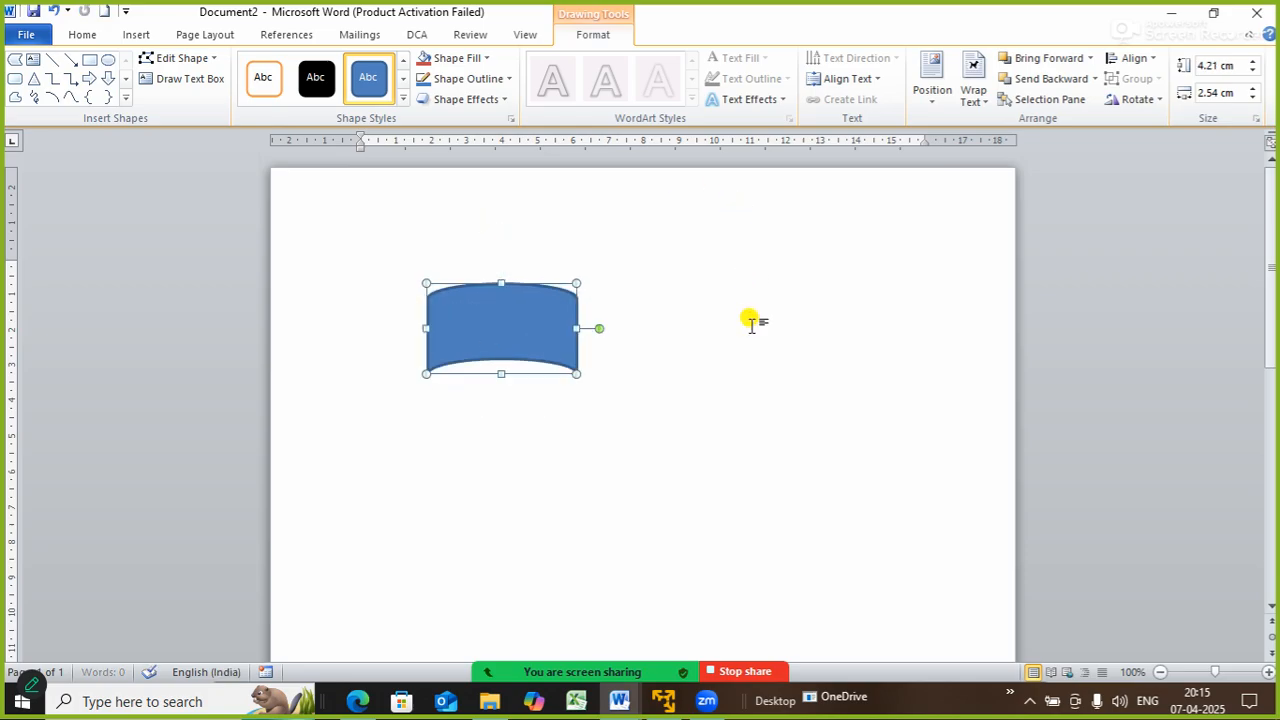
left_click_drag(577, 328, 1038, 290)
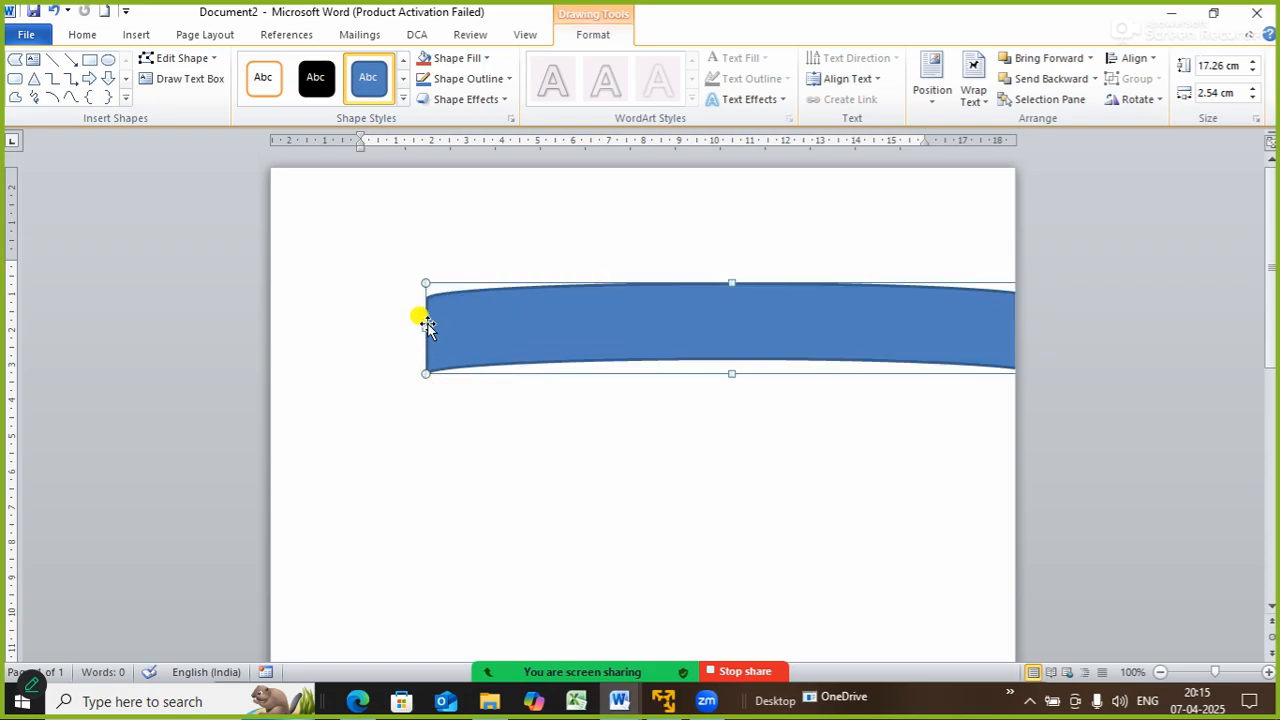
left_click_drag(425, 325, 245, 300)
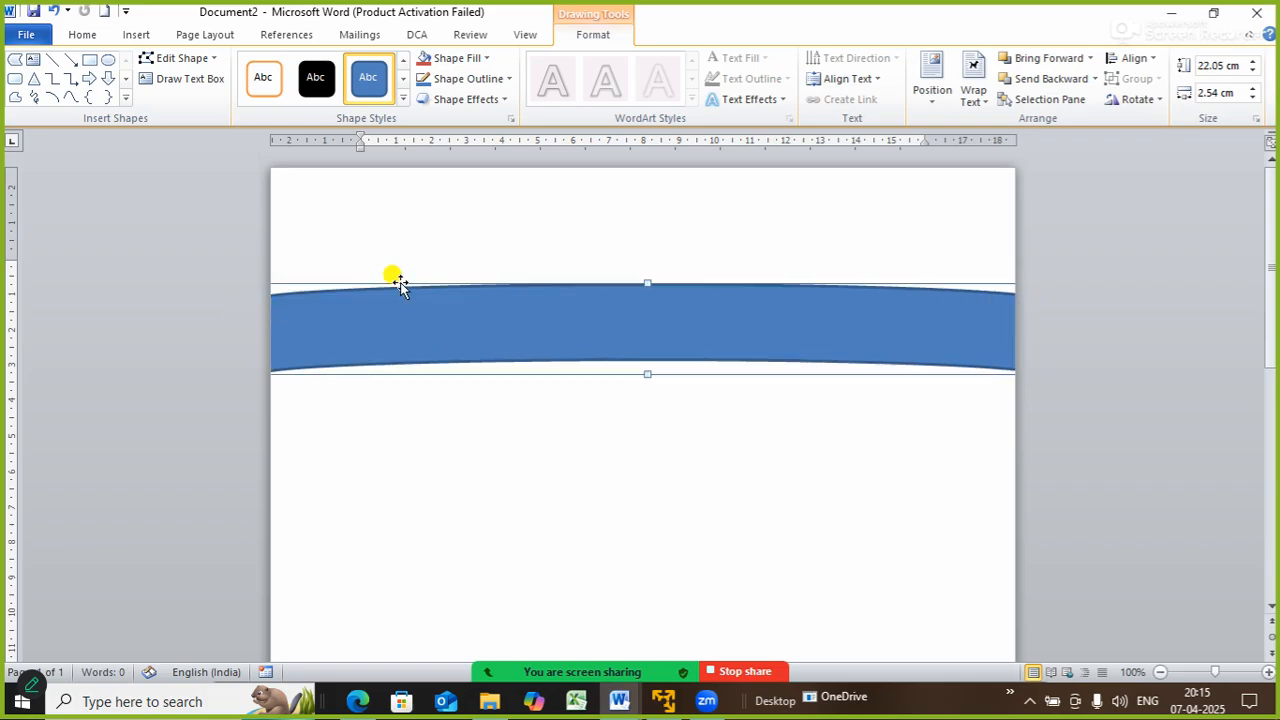
left_click_drag(646, 280, 636, 198)
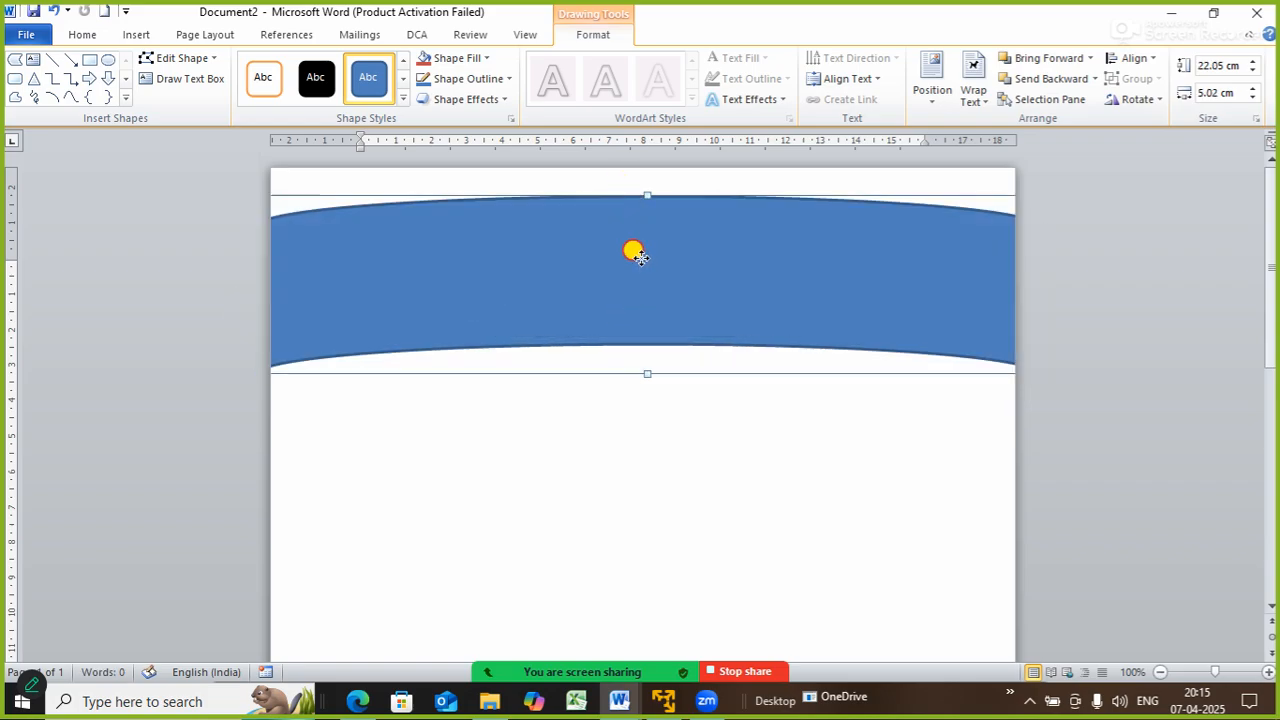
left_click_drag(634, 251, 617, 168)
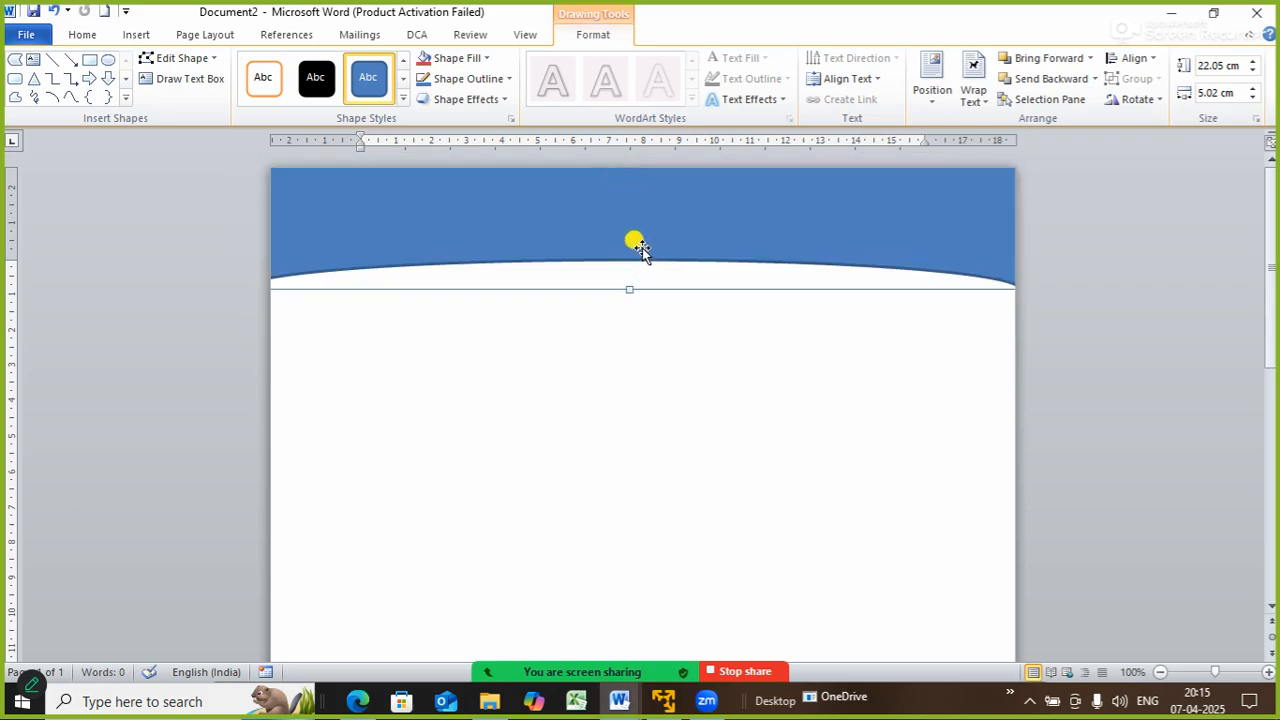
- Remove the band's outline and extend it to 22.05 × 5.96 cm
left_click(507, 80)
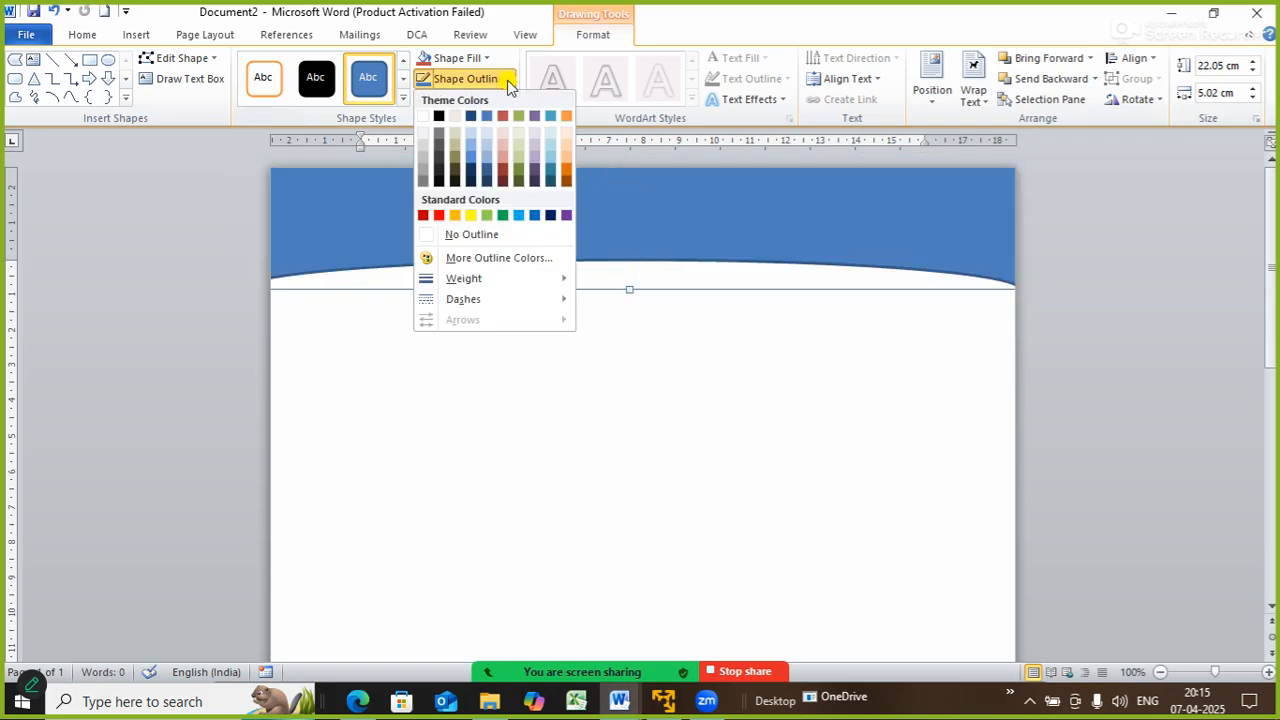
left_click(466, 234)
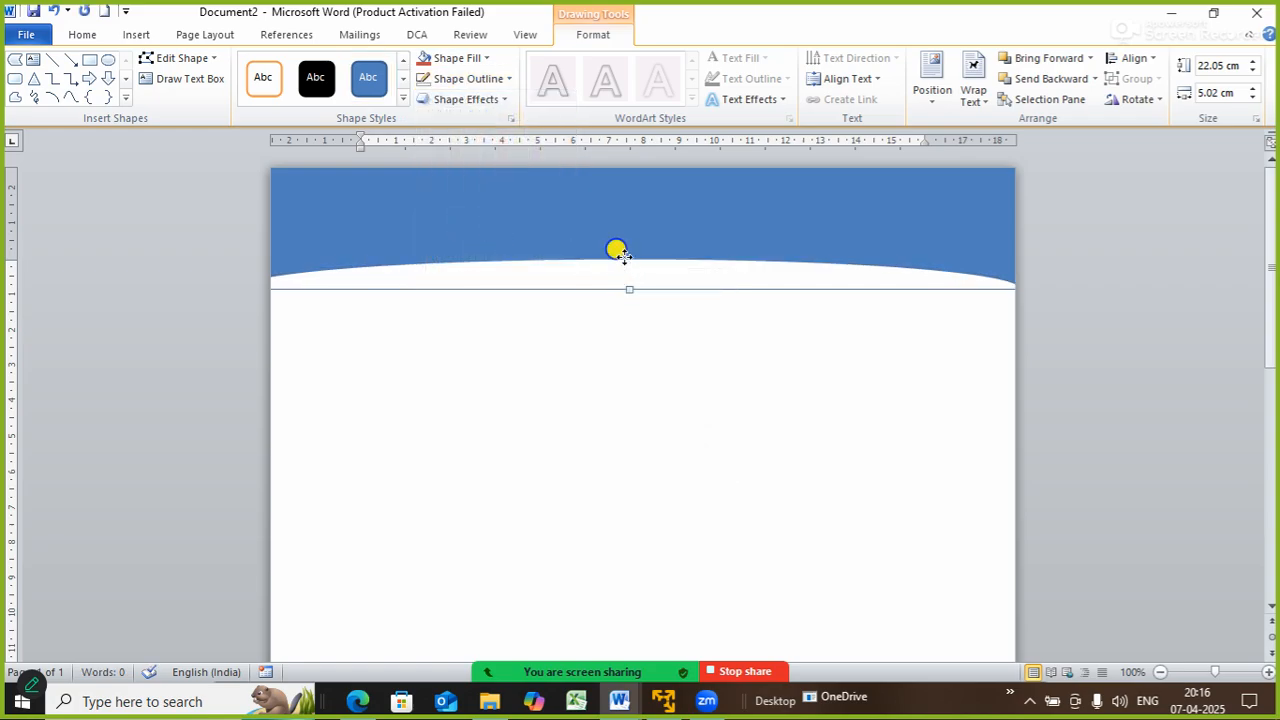
right_click(623, 258)
left_click(566, 281)
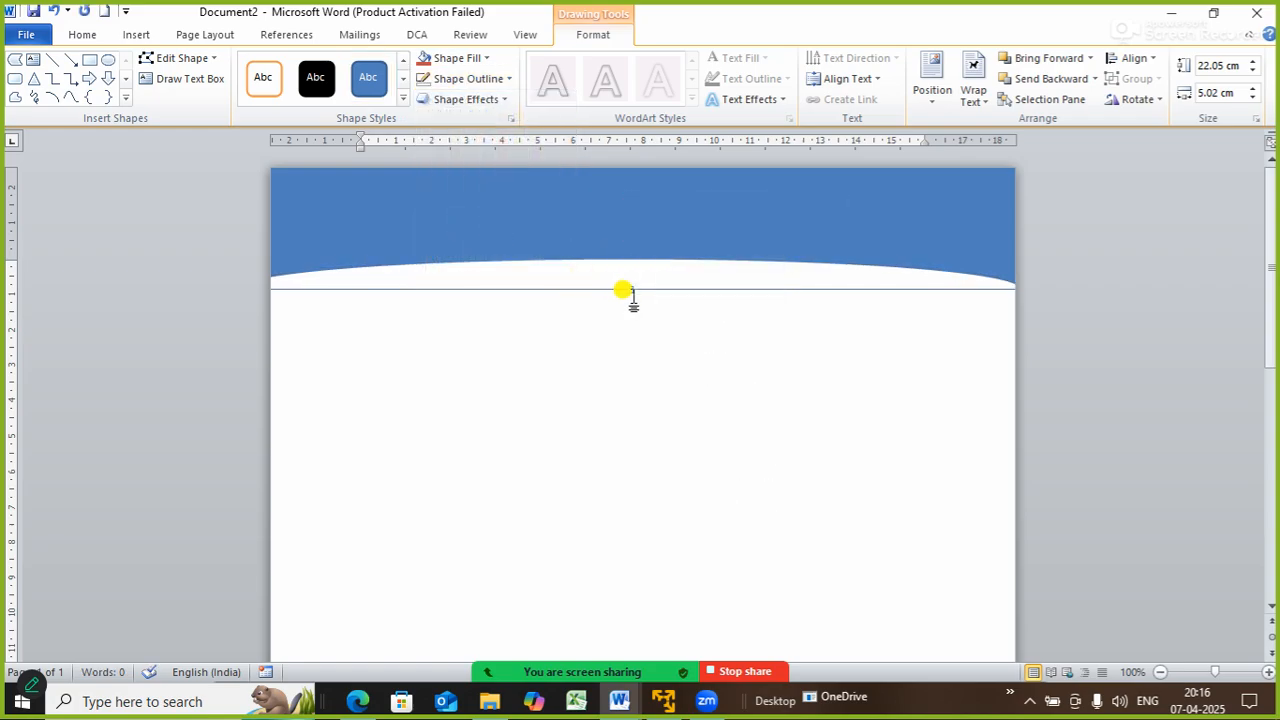
left_click_drag(629, 289, 635, 323)
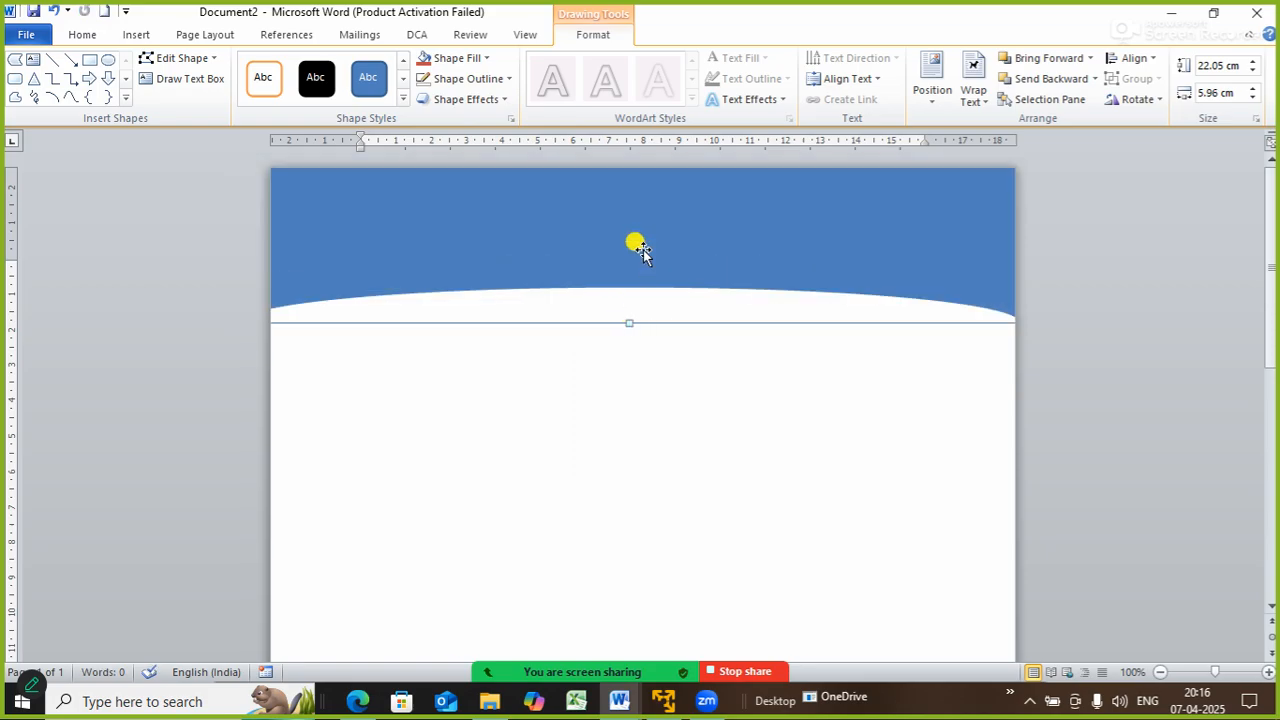
right_click(643, 283)
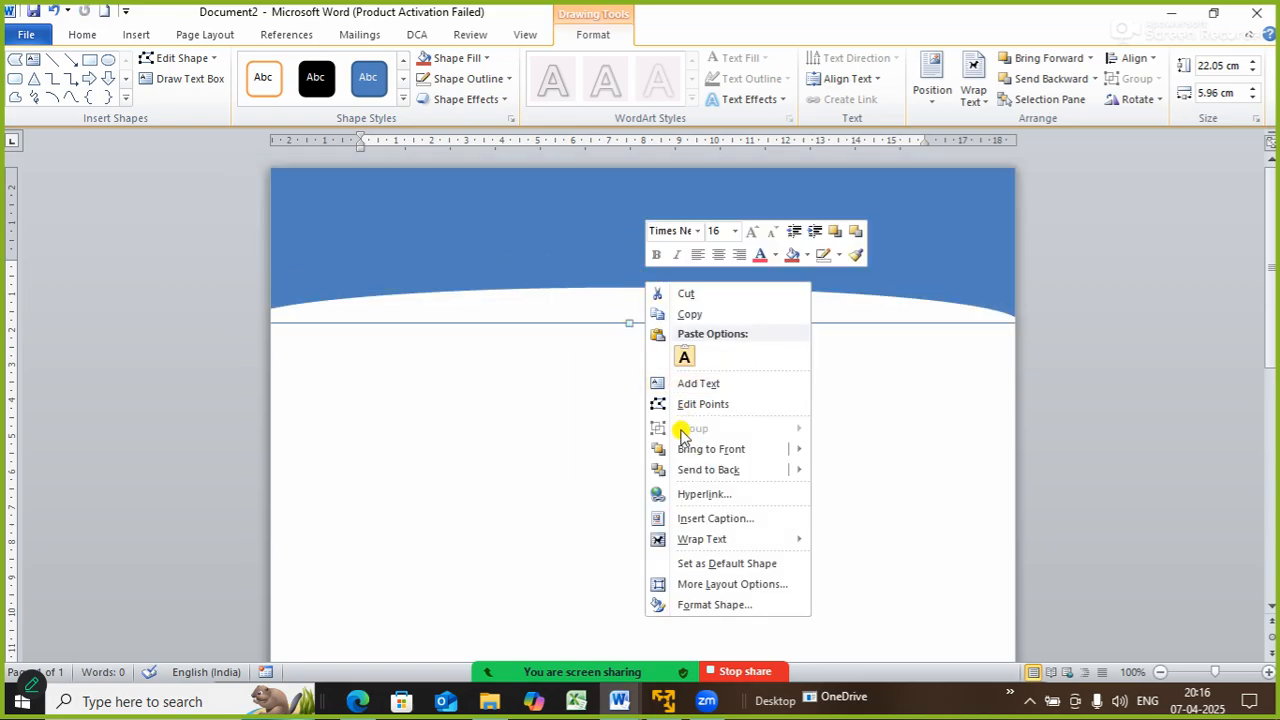
- Edit the band's lower-edge points into a deeper wave, making the band about 6.93 cm tall
left_click(665, 403)
left_click(627, 288)
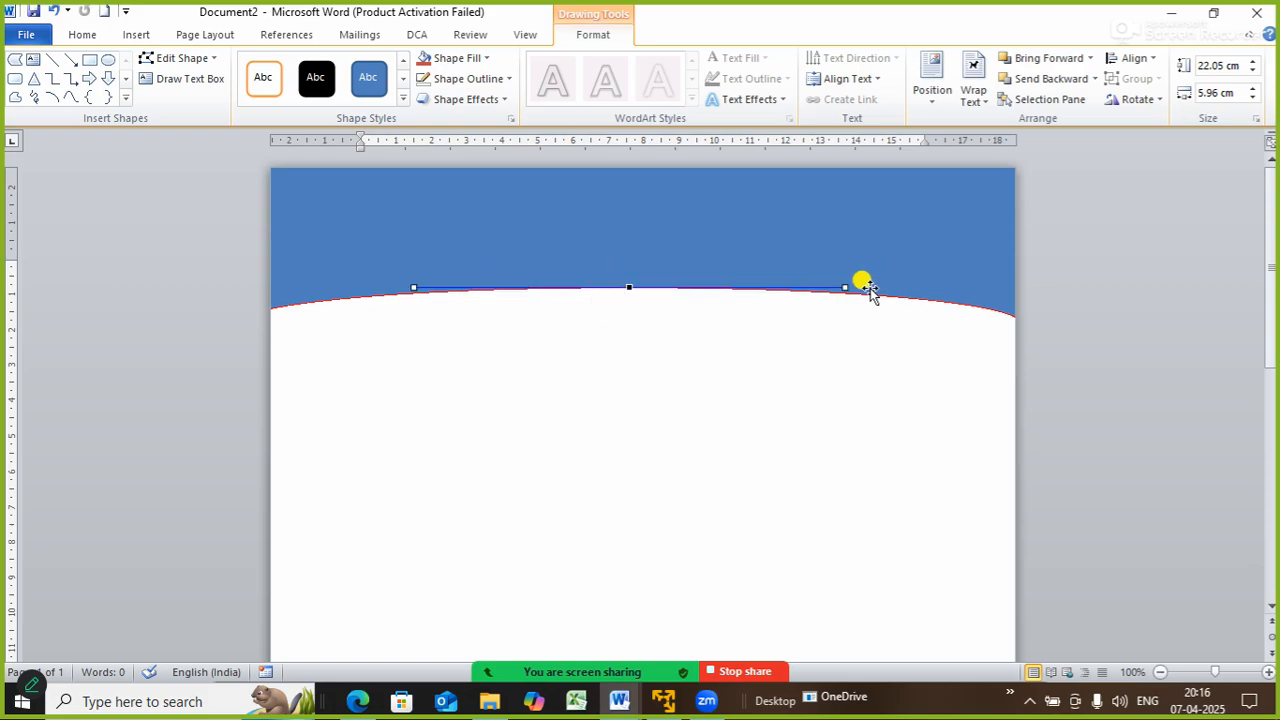
left_click_drag(845, 285, 852, 336)
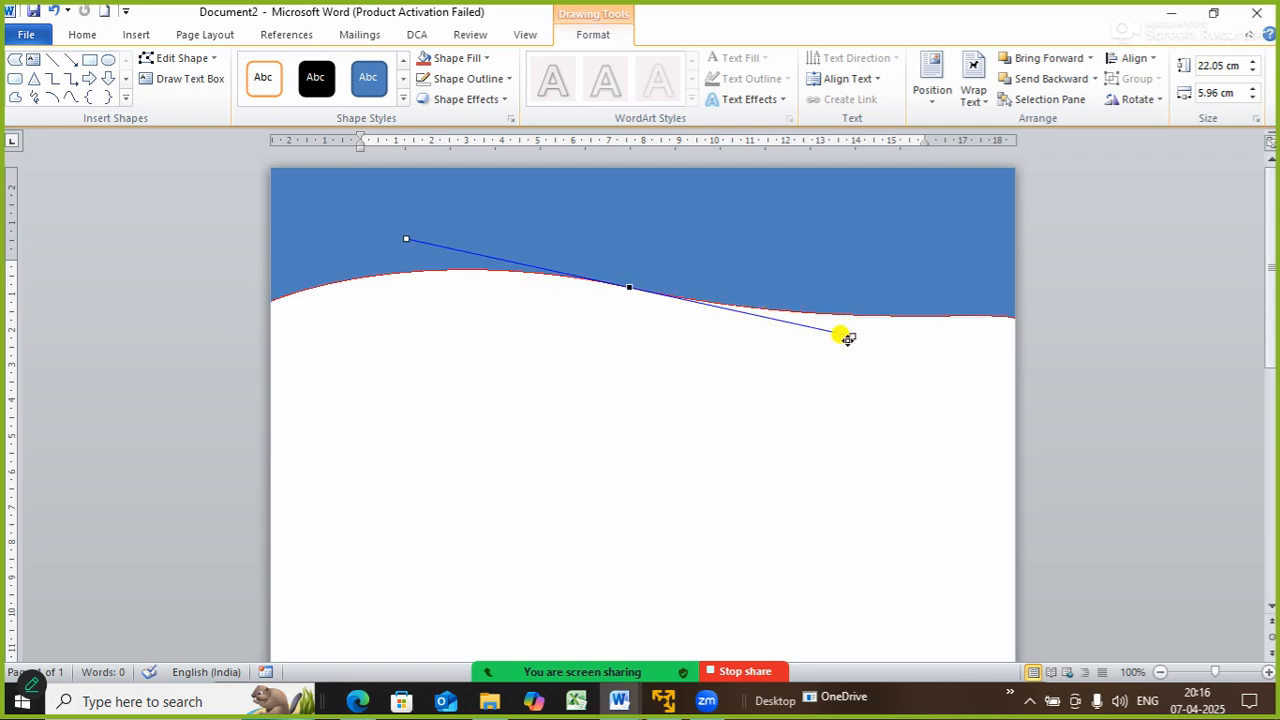
left_click_drag(848, 334, 864, 383)
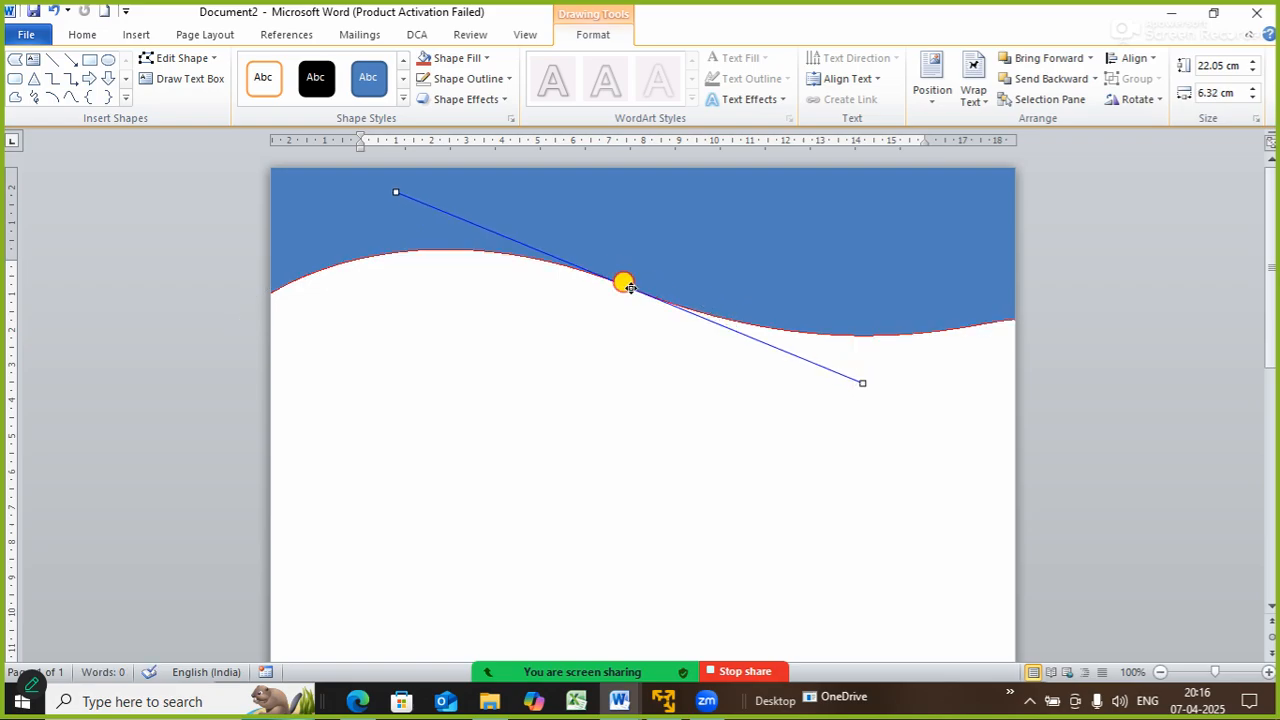
left_click_drag(629, 287, 702, 307)
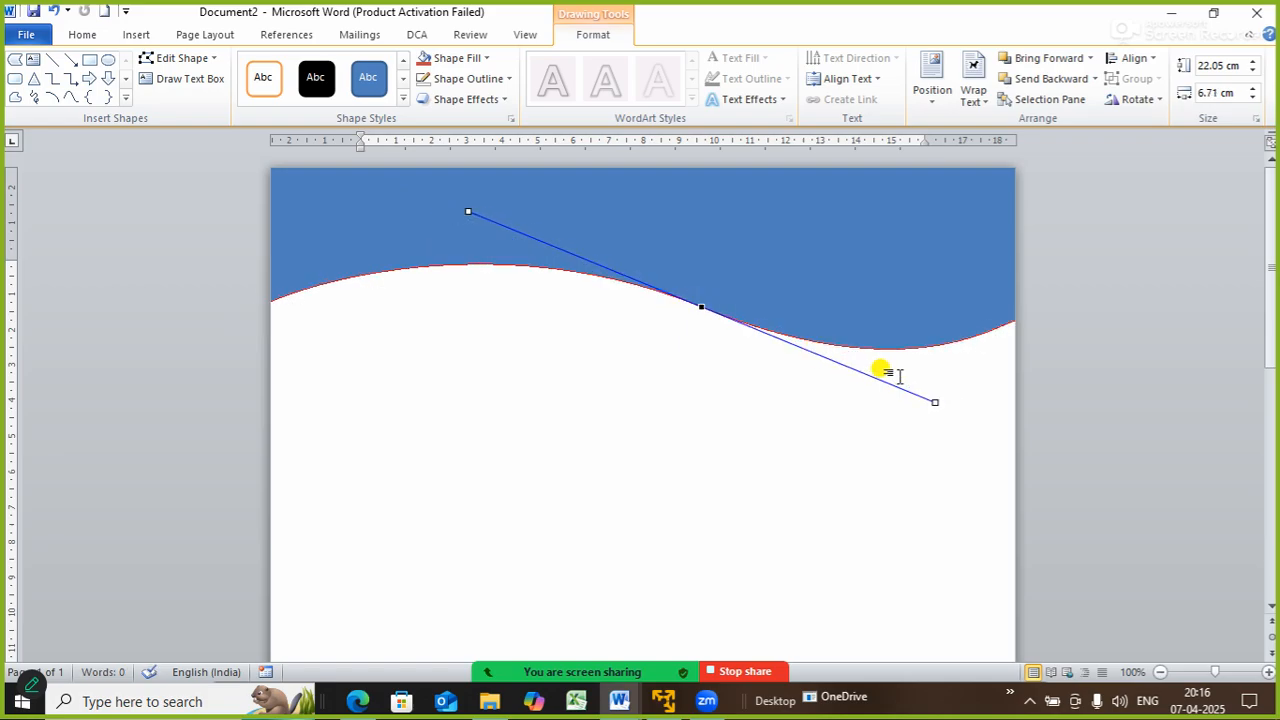
mouse_move(930, 400)
left_mouse_down()
mouse_move(930, 388)
mouse_move(924, 418)
left_mouse_up()
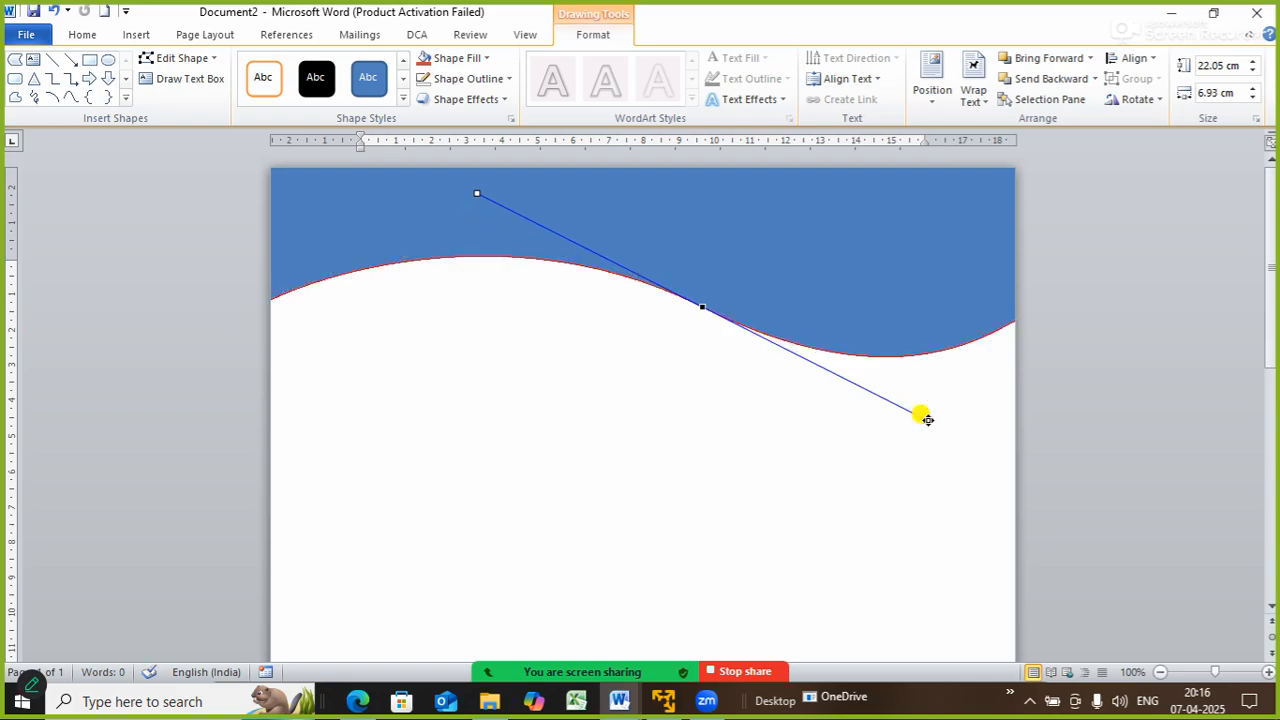
left_click(813, 295)
mouse_move(800, 260)
left_mouse_down()
mouse_move(809, 240)
mouse_move(817, 250)
left_mouse_up()
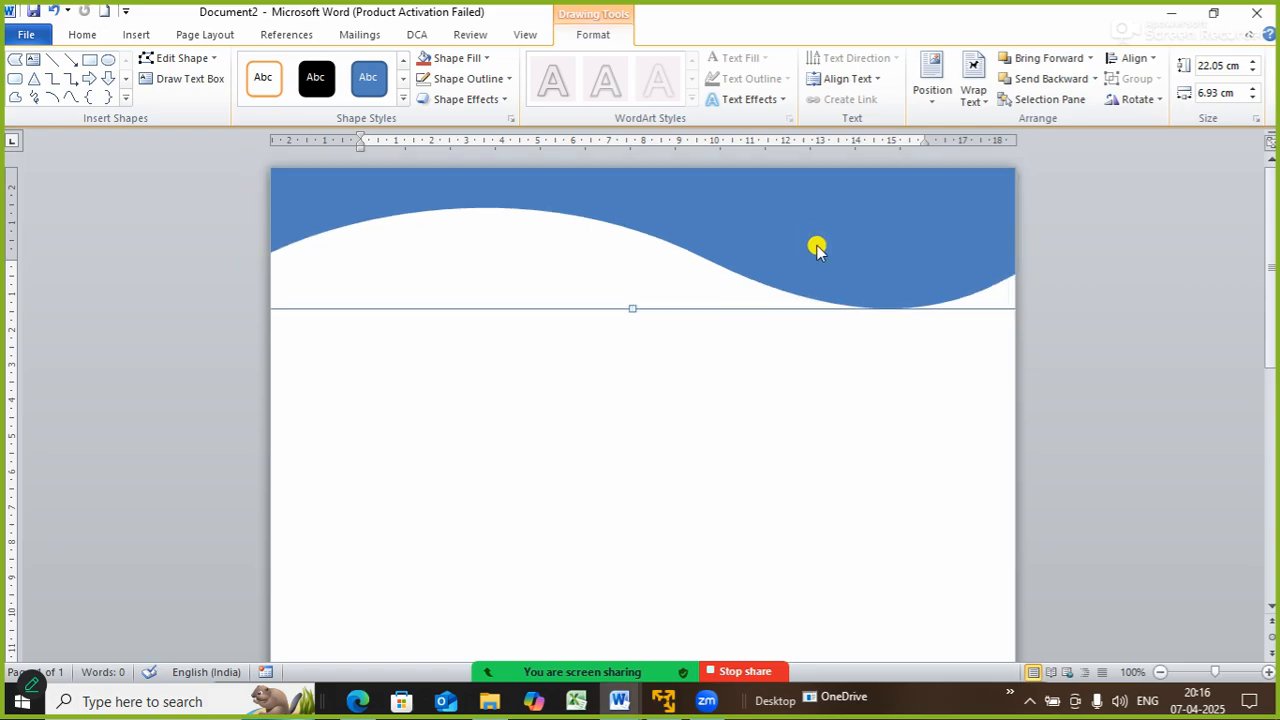
left_click(858, 394)
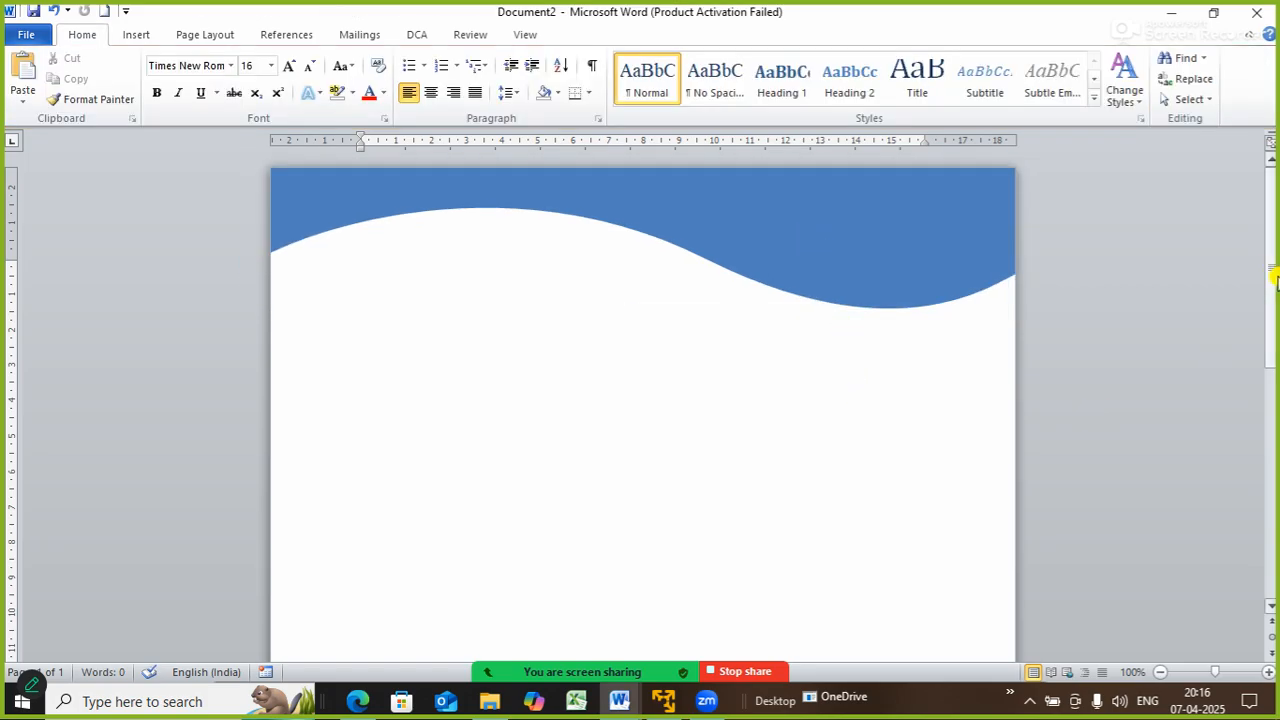
- Draw a rectangle bar along the bottom of the page
left_click_drag(1275, 280, 1274, 515)
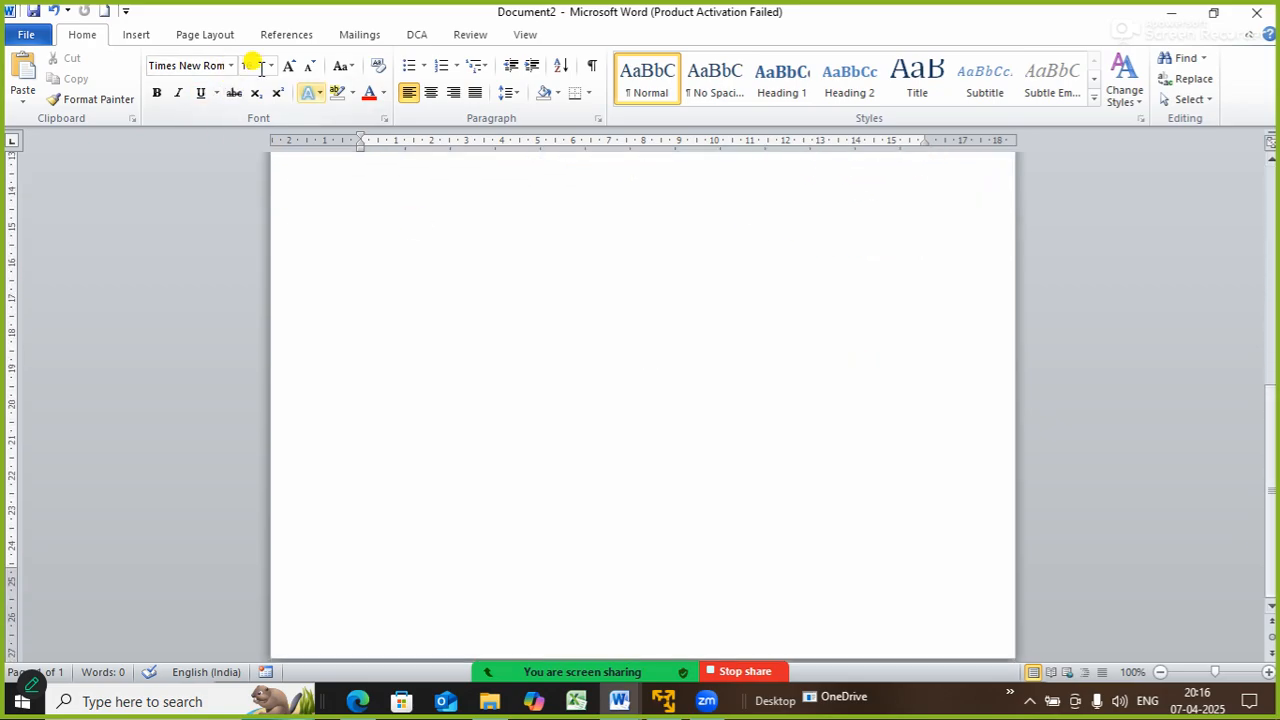
left_click(136, 34)
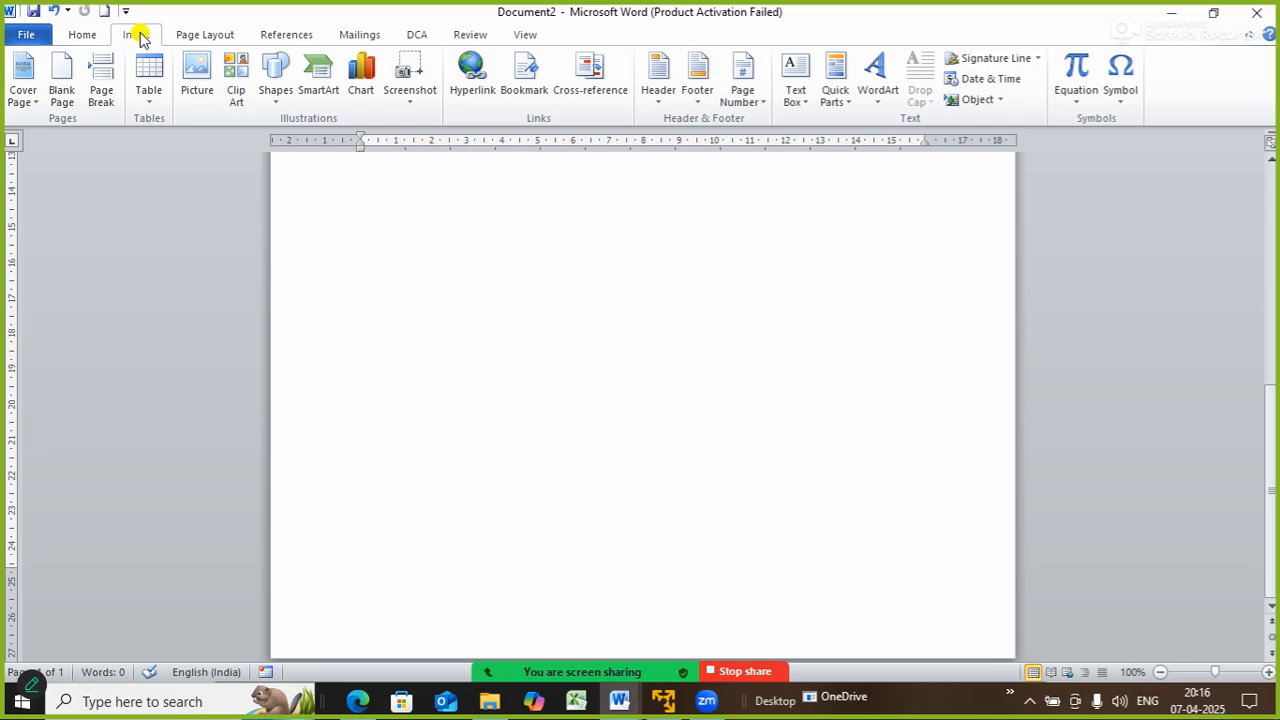
left_click(277, 90)
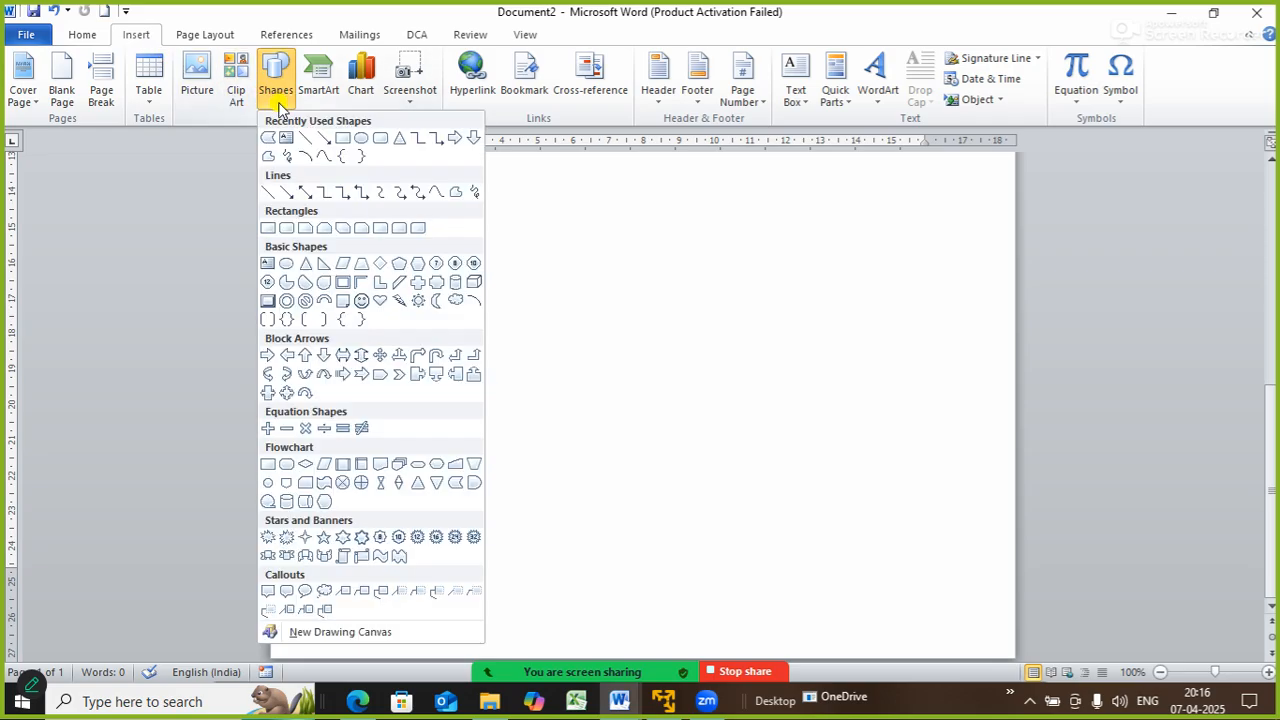
left_click(341, 139)
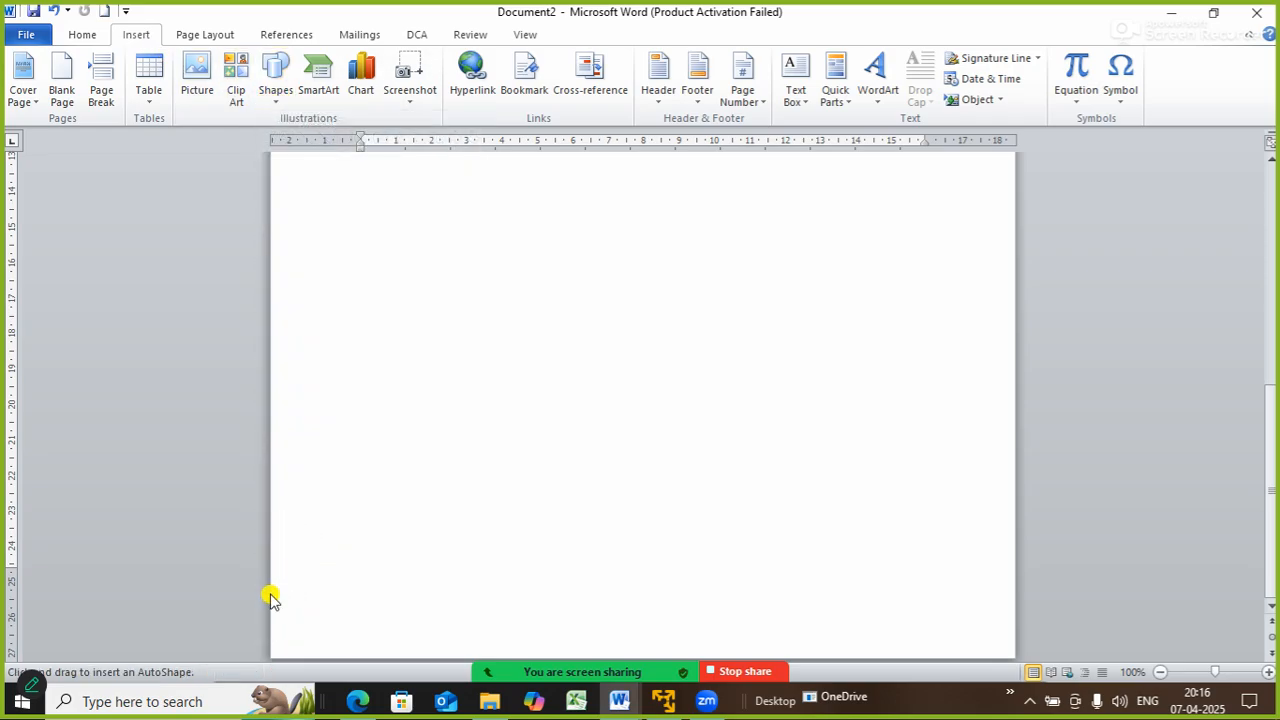
mouse_move(270, 580)
left_mouse_down()
mouse_move(537, 652)
mouse_move(900, 650)
mouse_move(984, 634)
mouse_move(1018, 645)
mouse_move(1006, 629)
left_mouse_up()
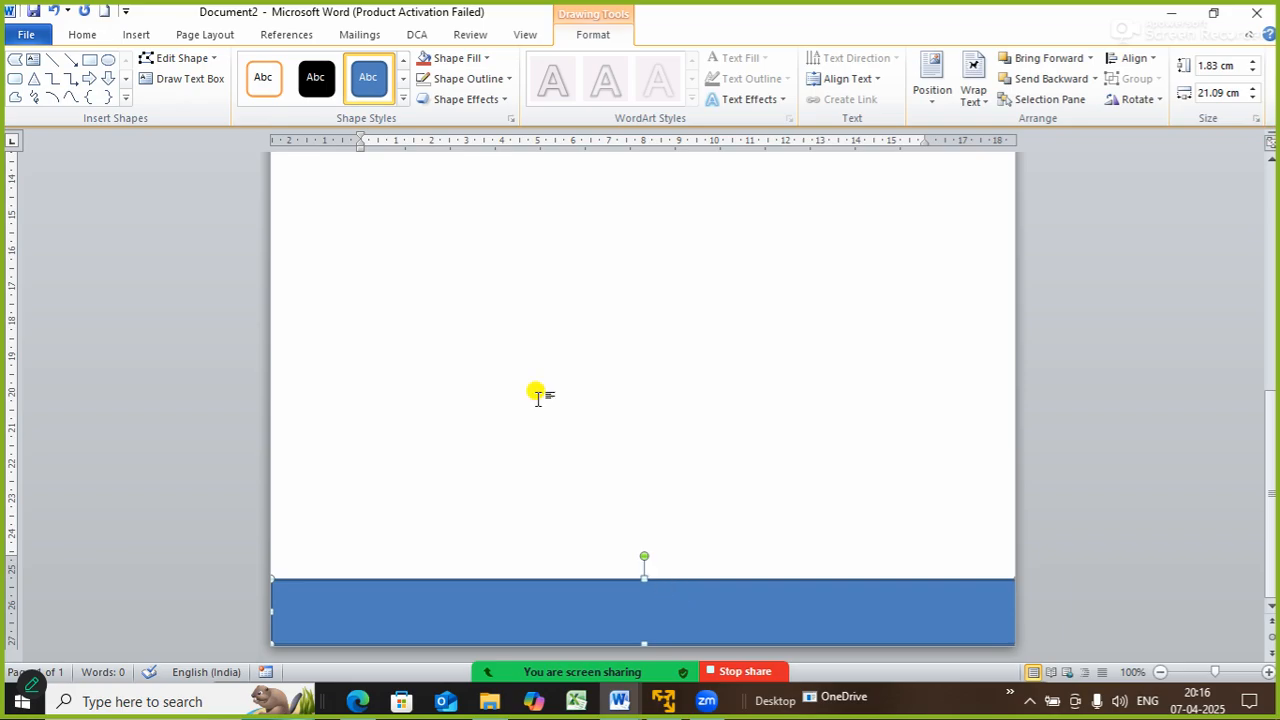
- Remove the 21.09 × 1.83 cm bar's outline and nudge it flush with the page bottom
left_click(468, 79)
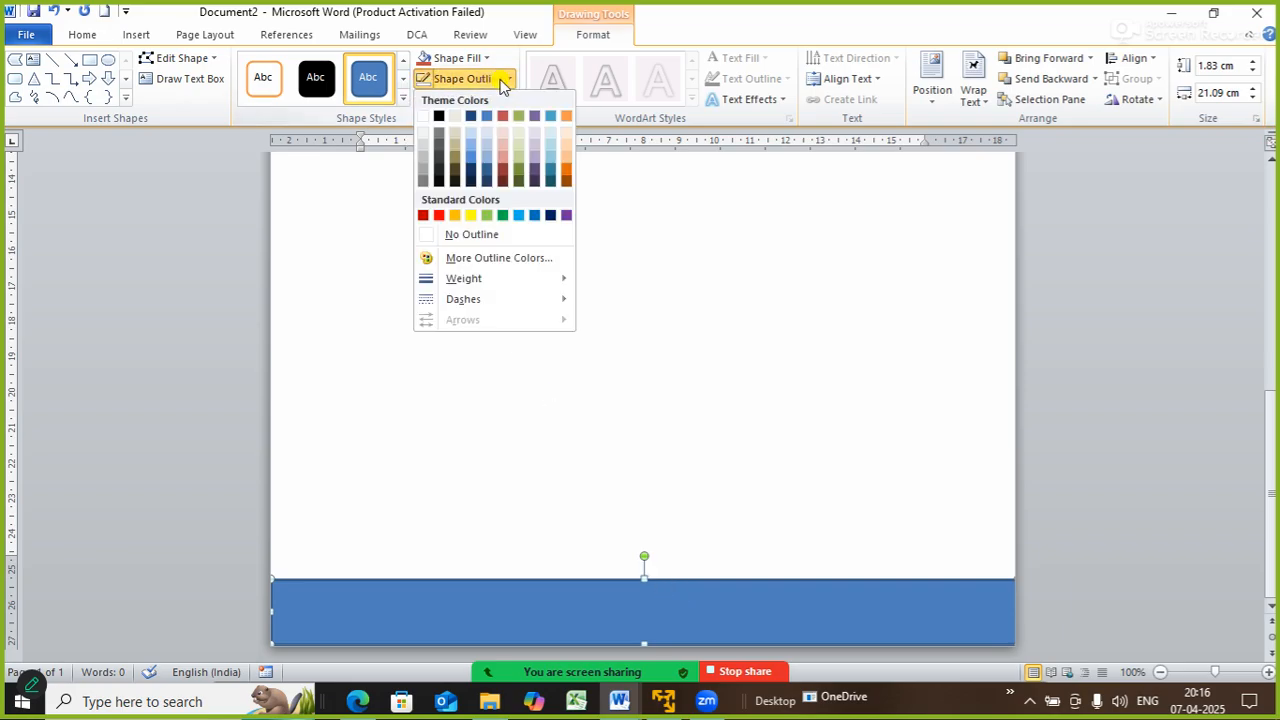
left_click(483, 236)
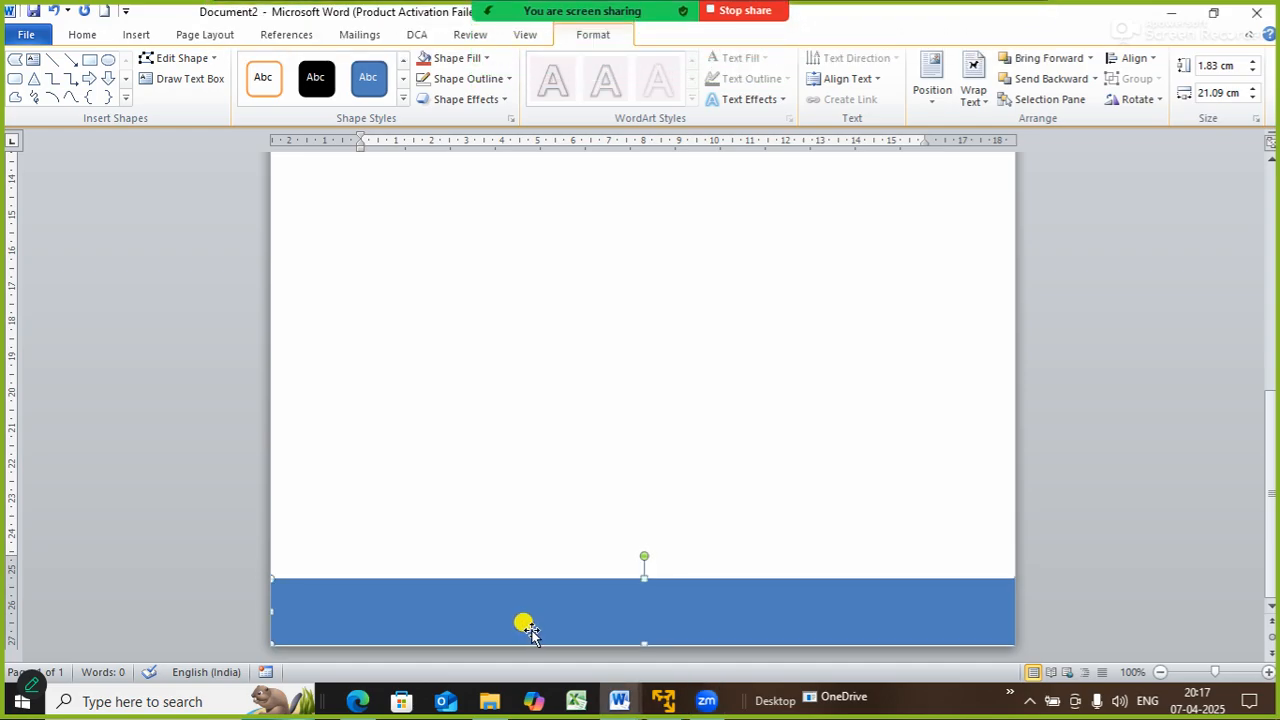
key("Down")
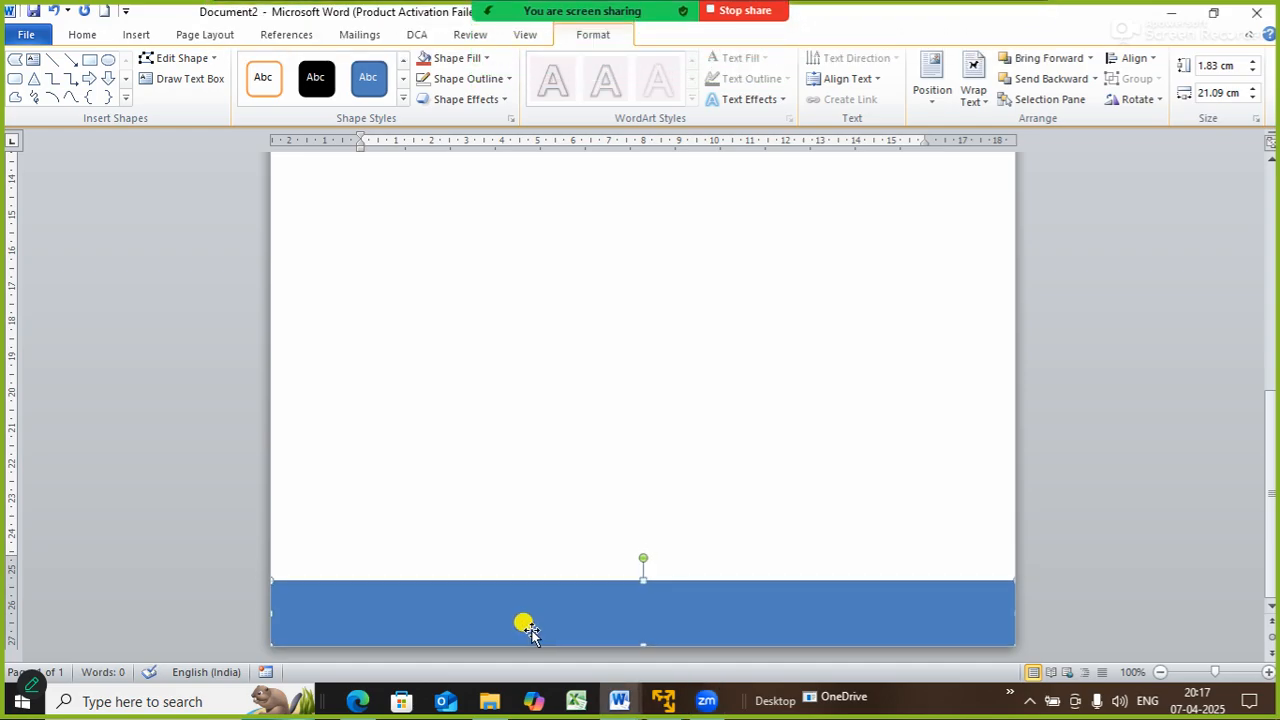
scroll(640, 380, "up", 5)
left_click(640, 380)
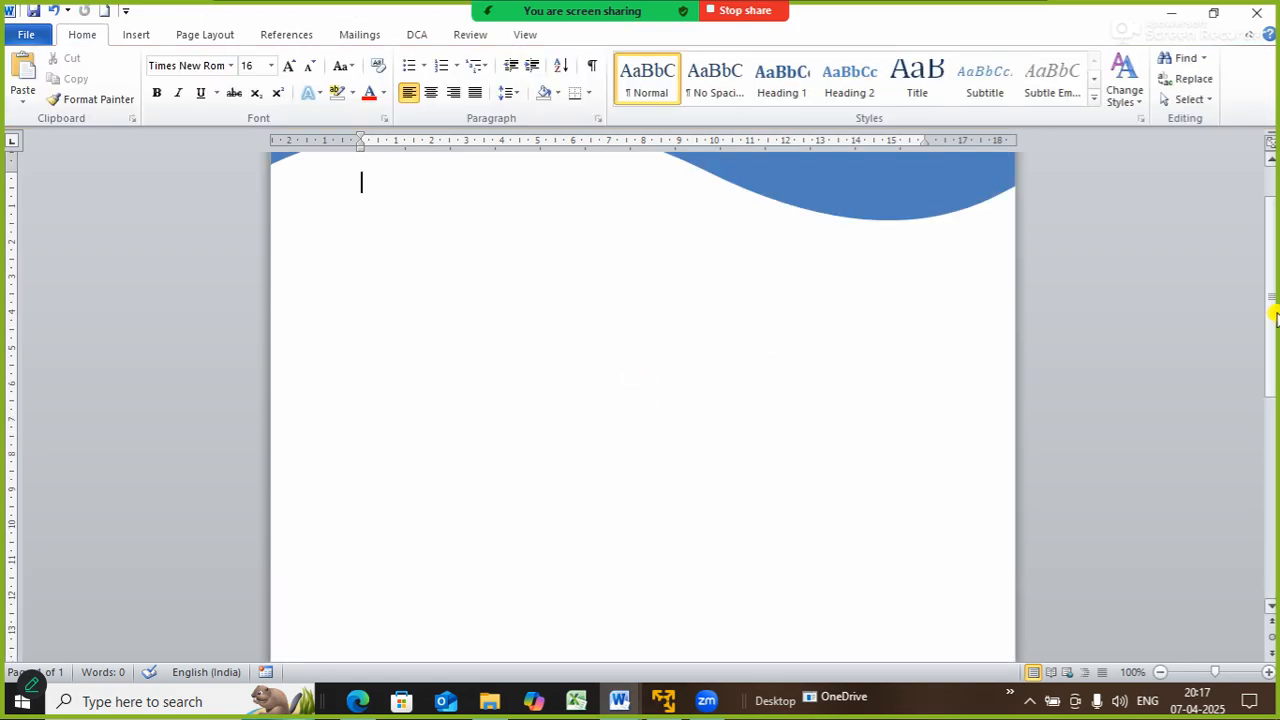
left_click_drag(1270, 310, 1262, 222)
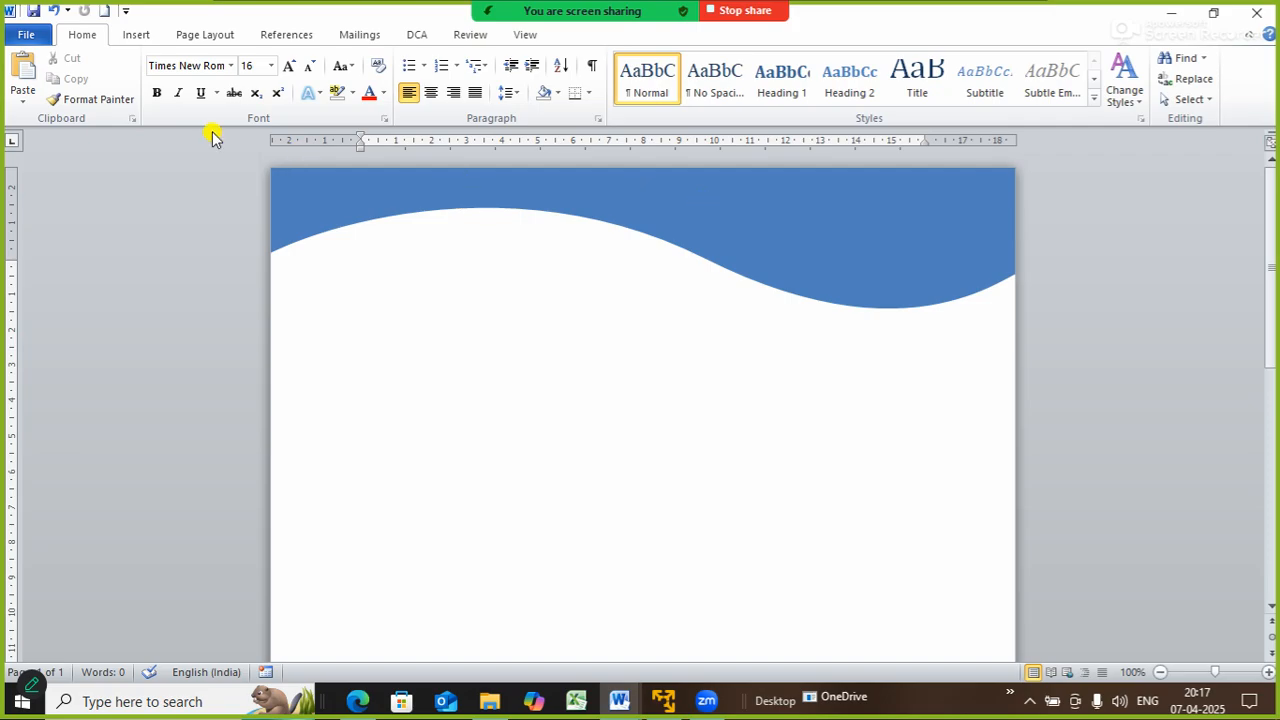
- Insert the company logo picture from the Downloads folder
left_click(140, 38)
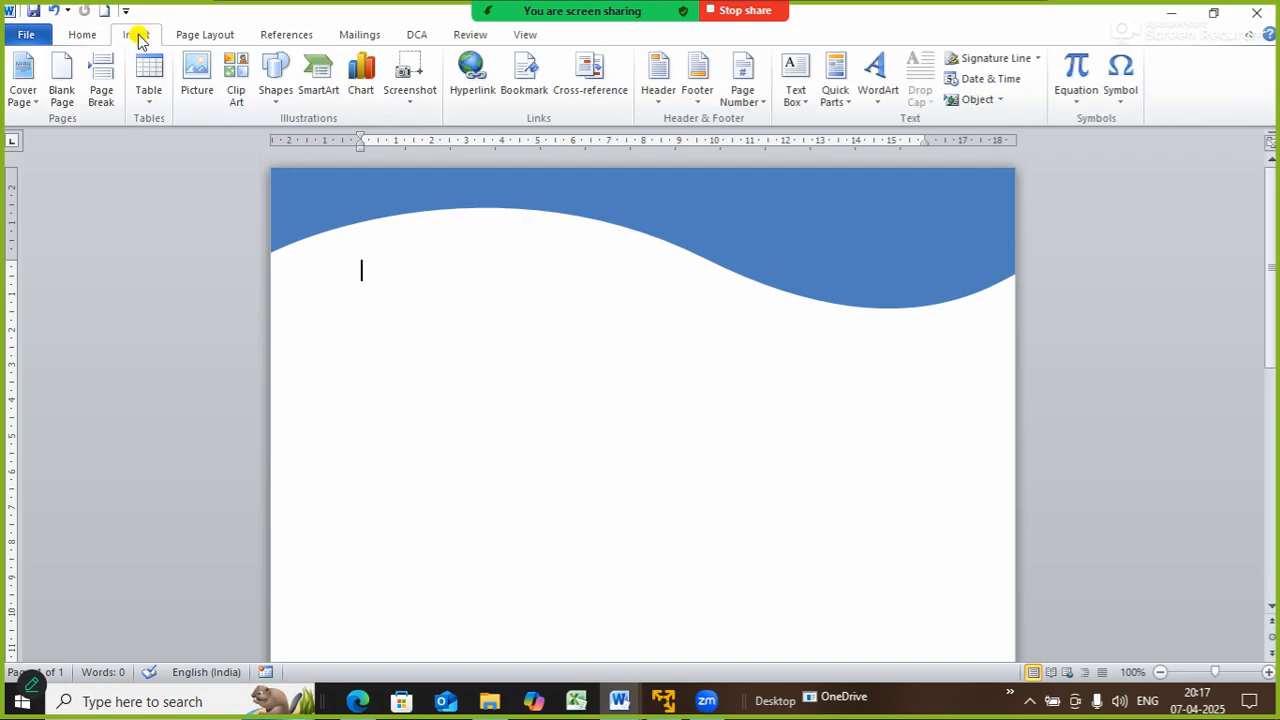
left_click(278, 100)
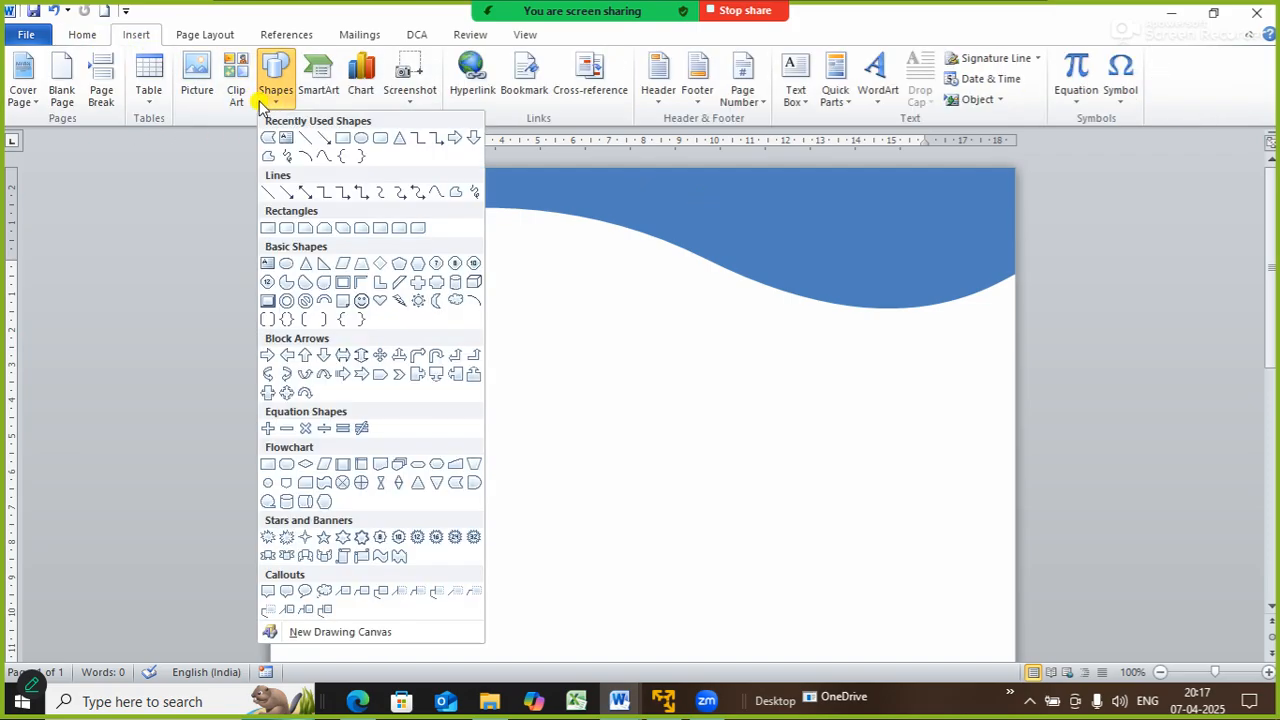
left_click(196, 86)
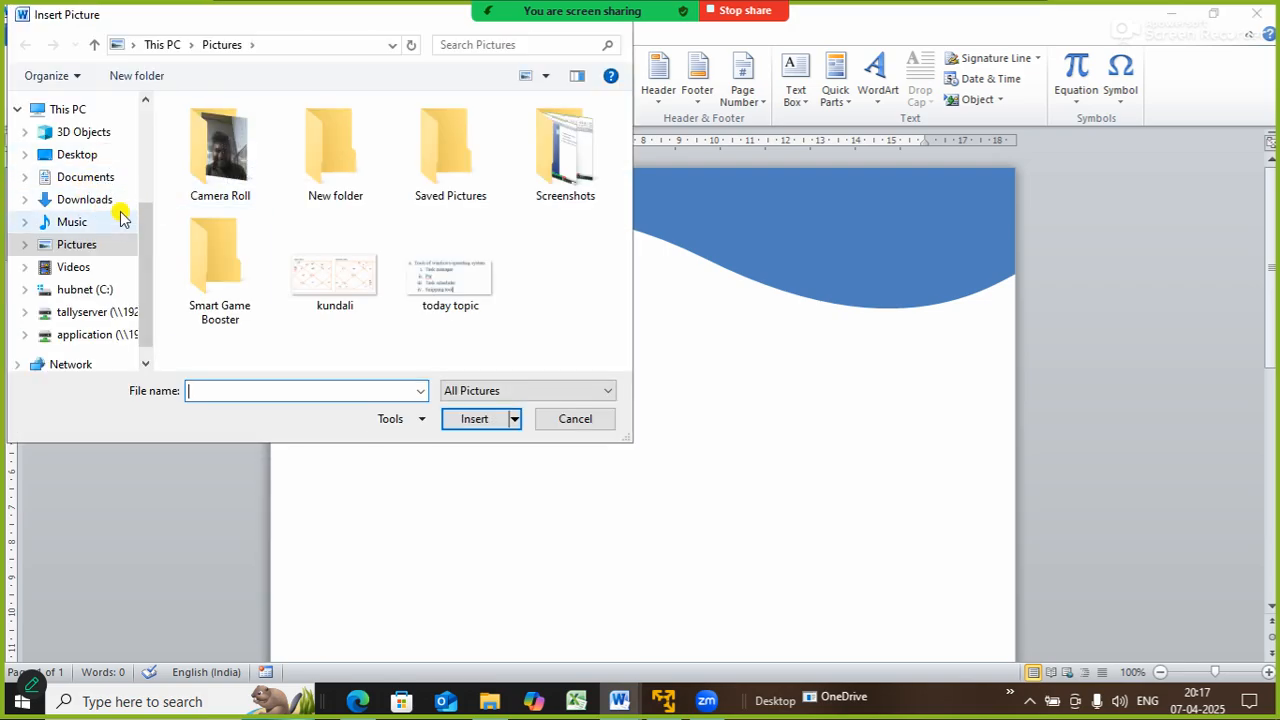
left_click(100, 200)
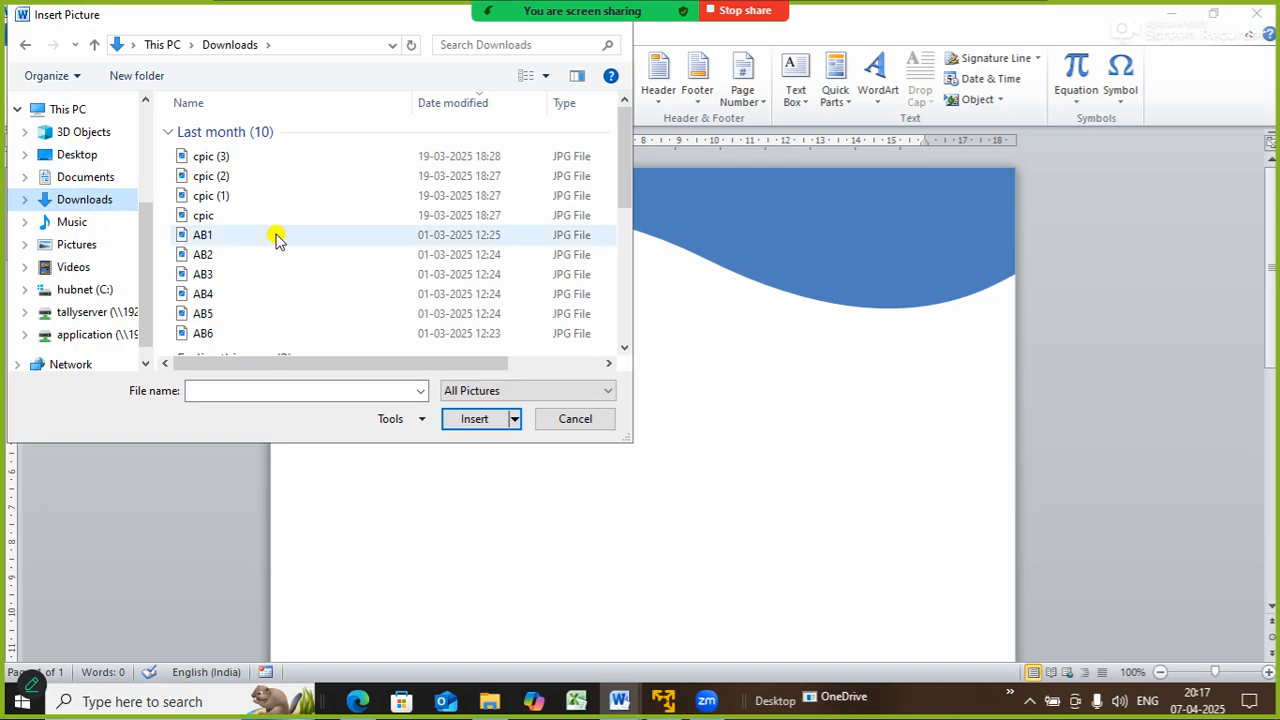
double_click(207, 256)
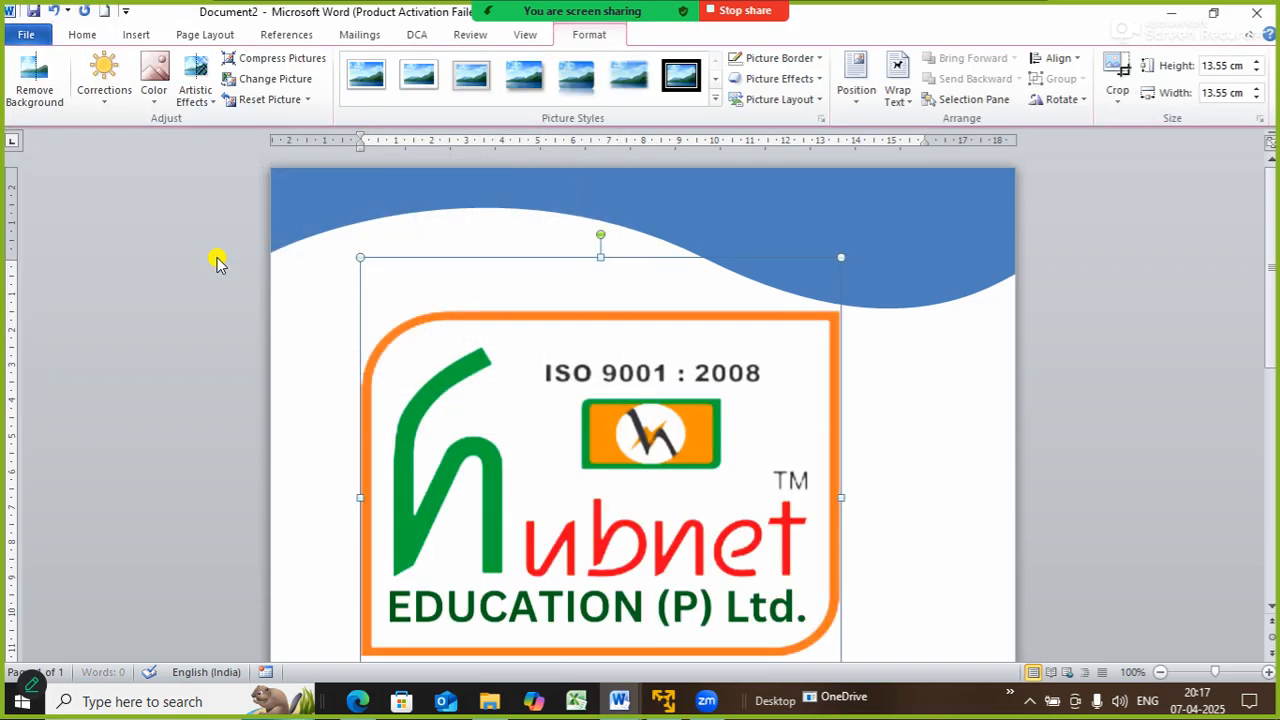
- Set the logo In Front of Text, resize it to 2.88 cm, and place it top-right
right_click(578, 362)
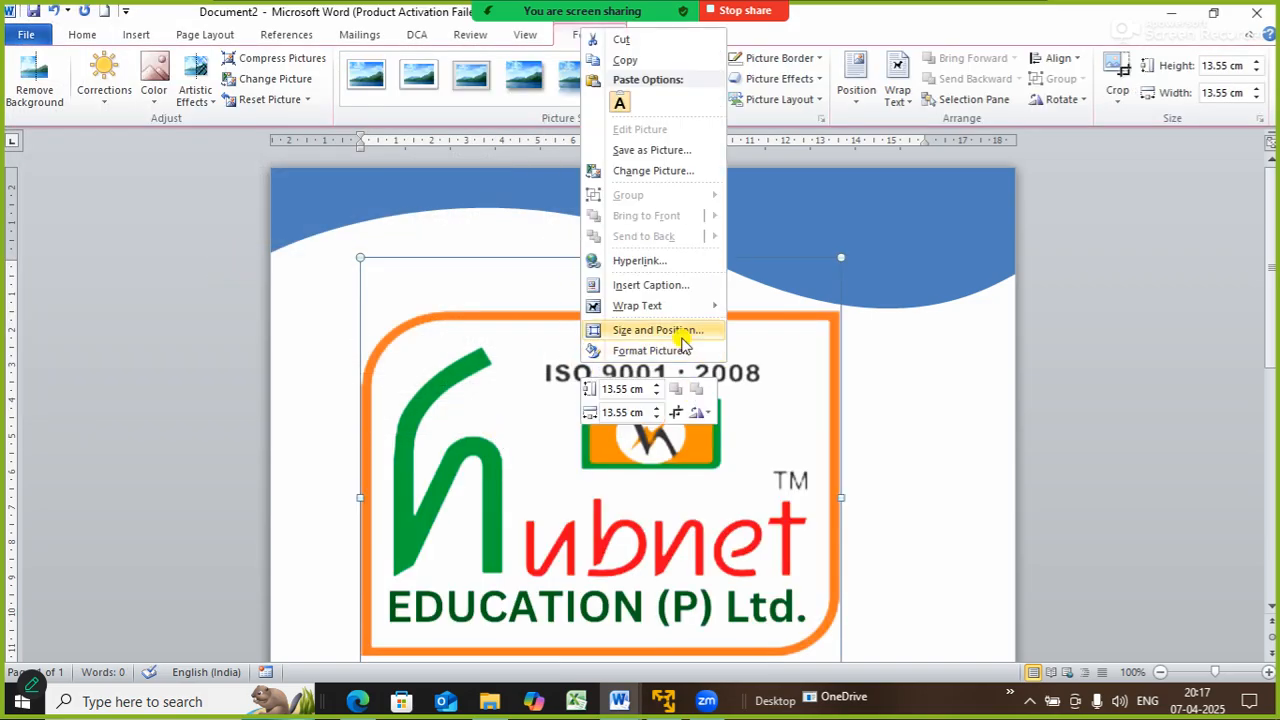
mouse_move(655, 305)
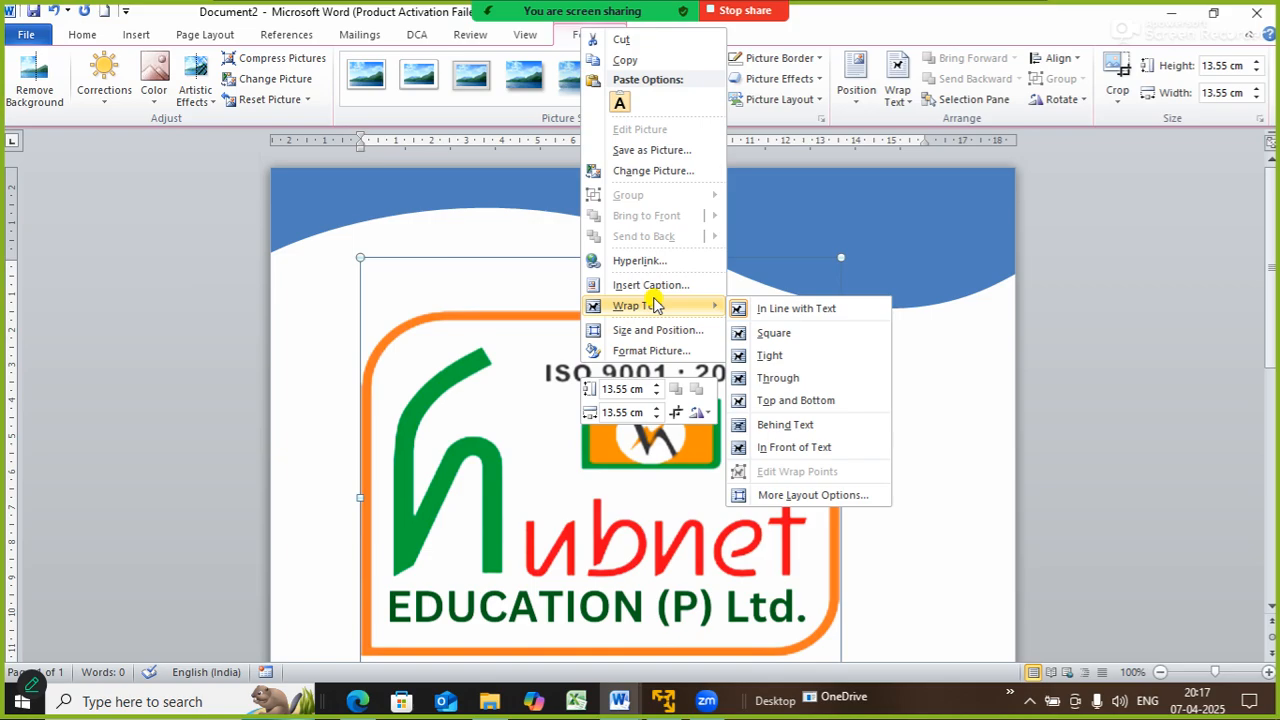
left_click(798, 452)
left_click_drag(360, 257, 709, 531)
left_click_drag(776, 620, 880, 280)
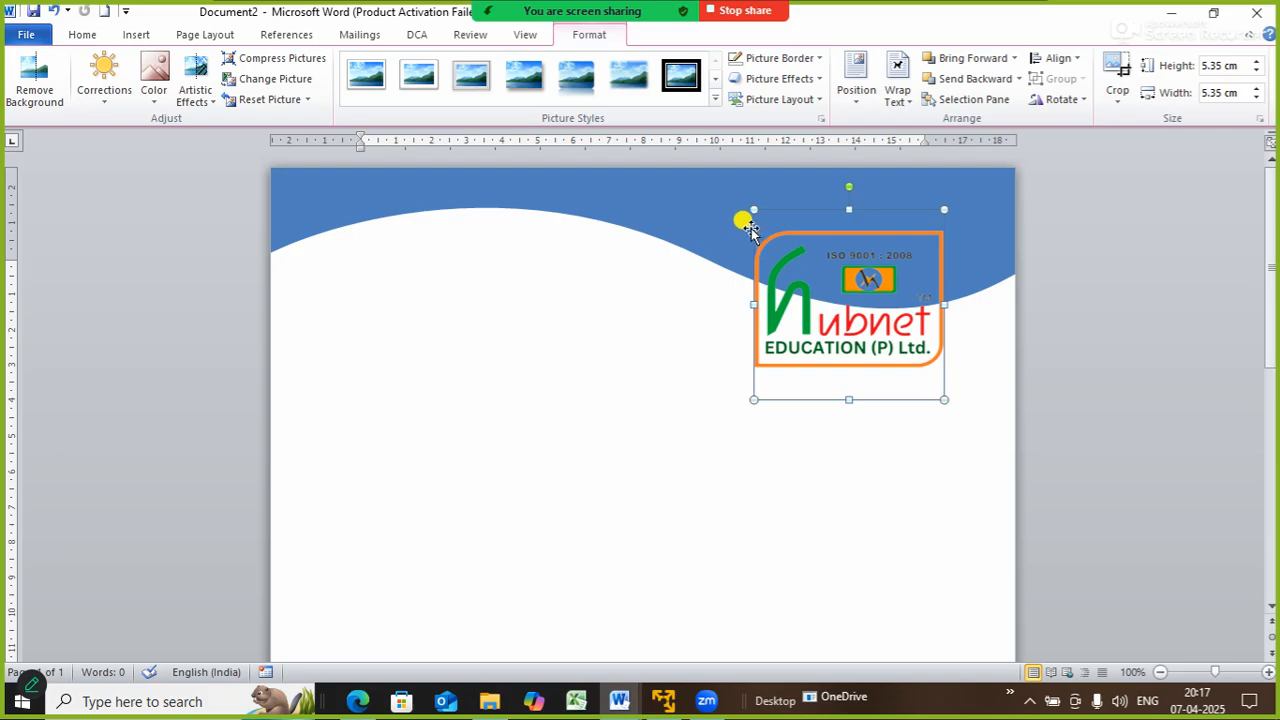
left_click_drag(745, 207, 841, 300)
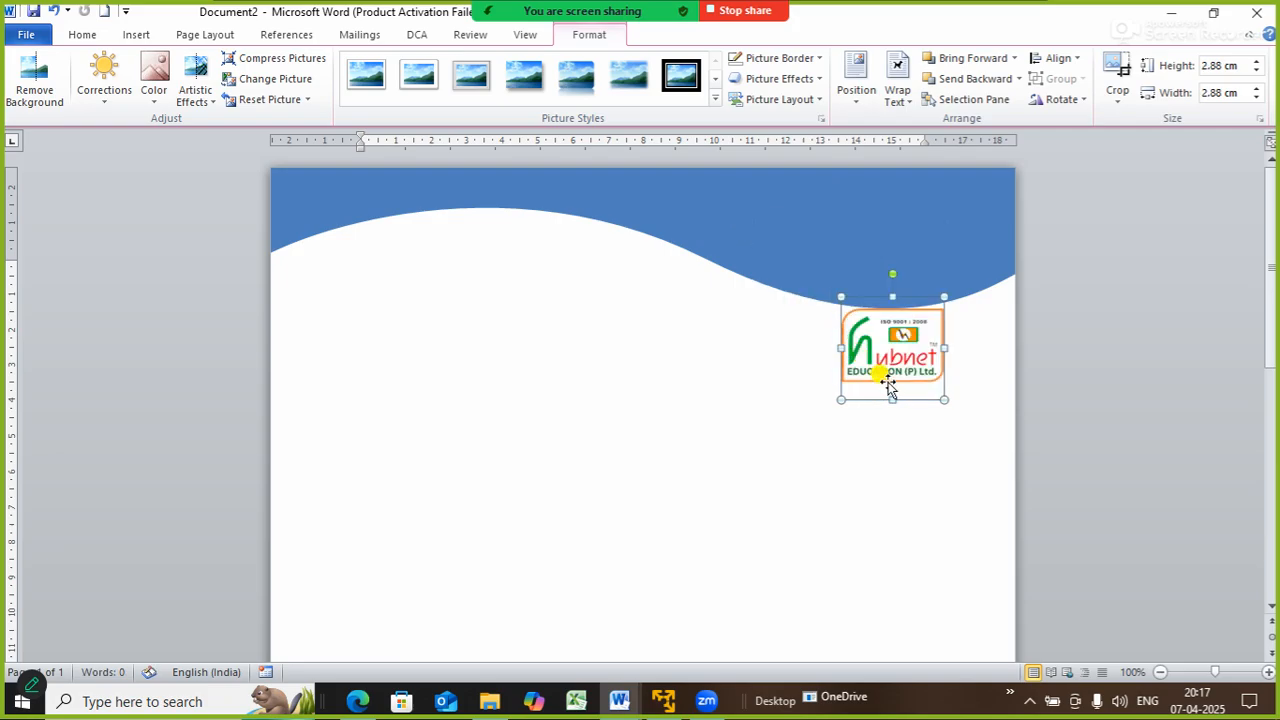
left_click_drag(890, 388, 903, 283)
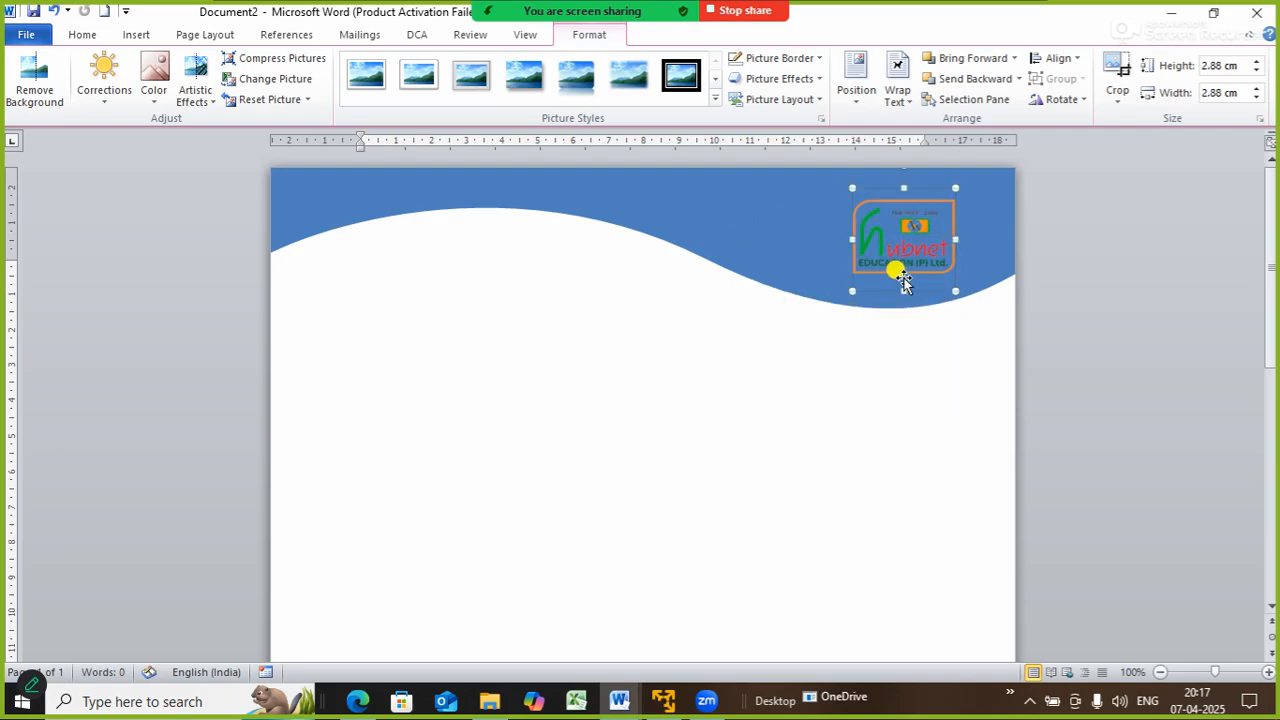
left_click(835, 448)
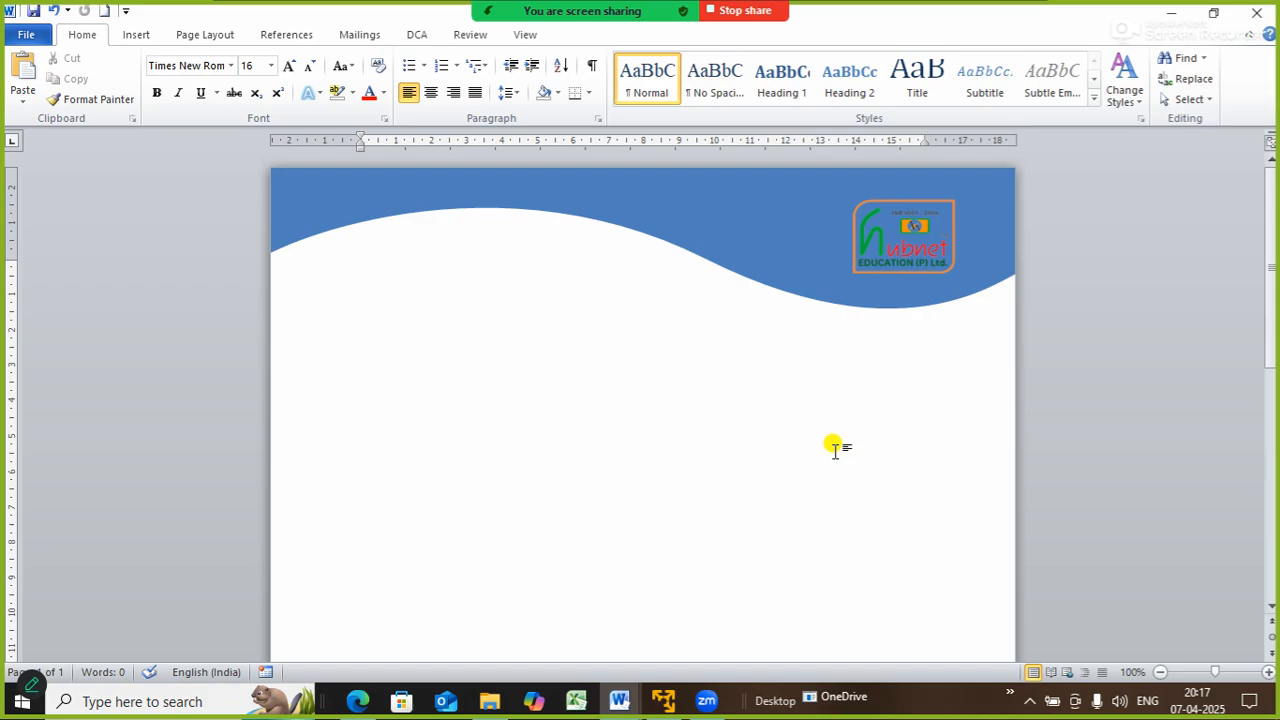
- Select the entire letterhead and save it to the Cover Page gallery as NEWCOVER
left_click(38, 37)
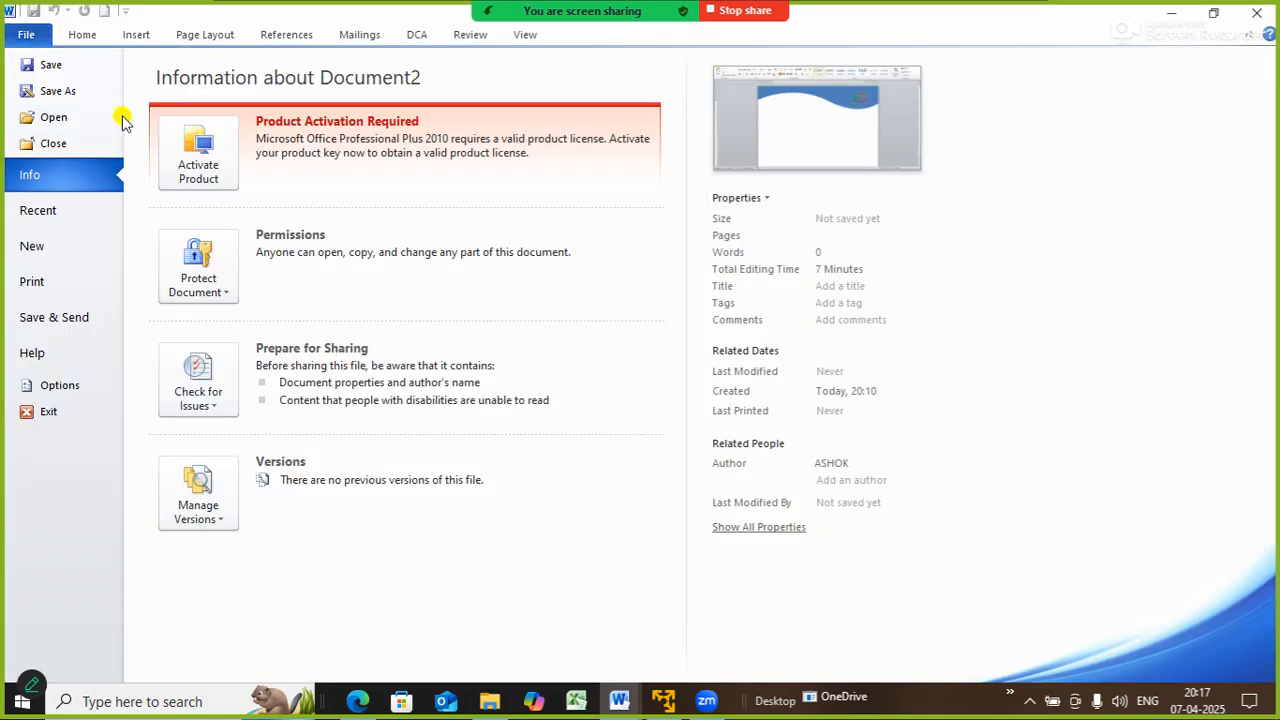
left_click(138, 35)
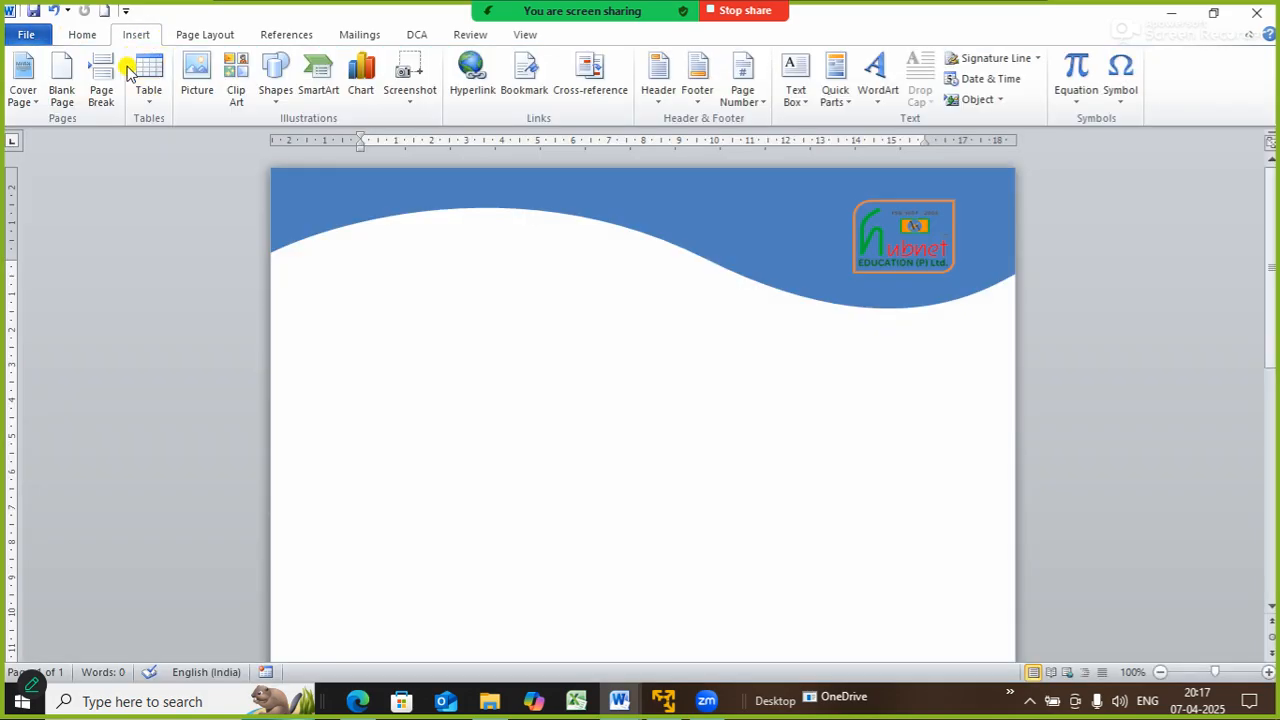
left_click(30, 104)
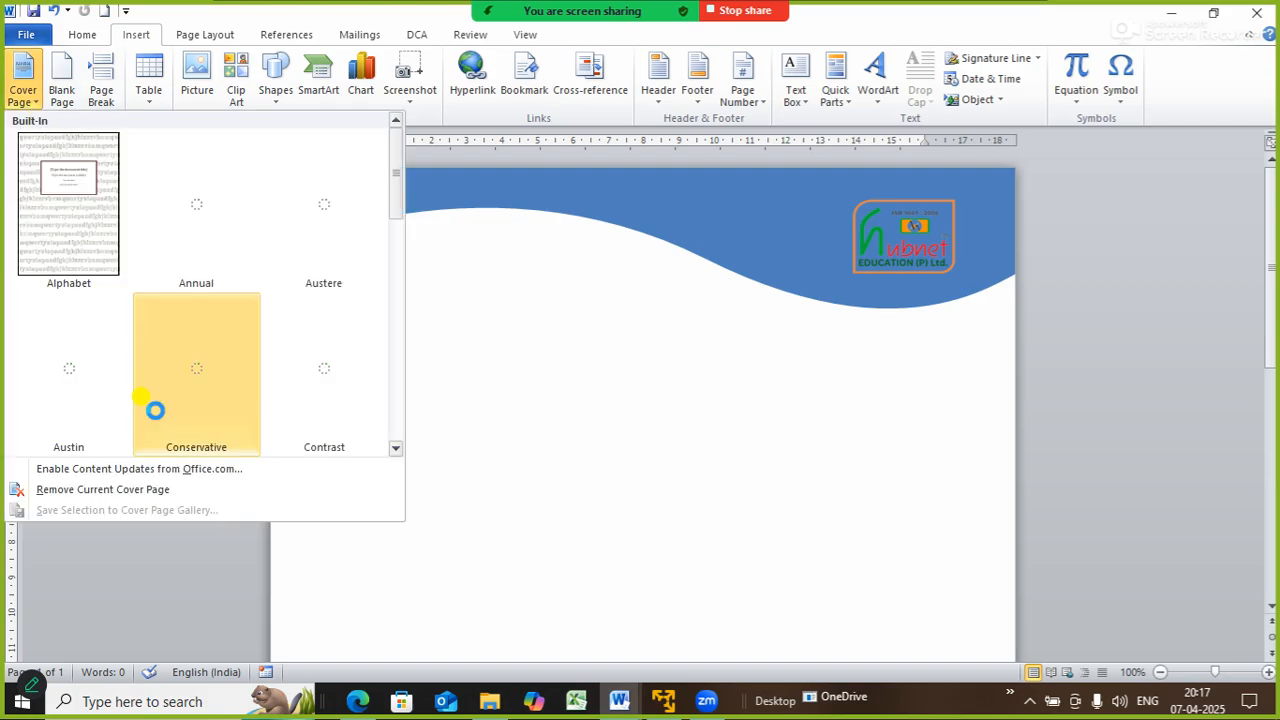
left_click(594, 462)
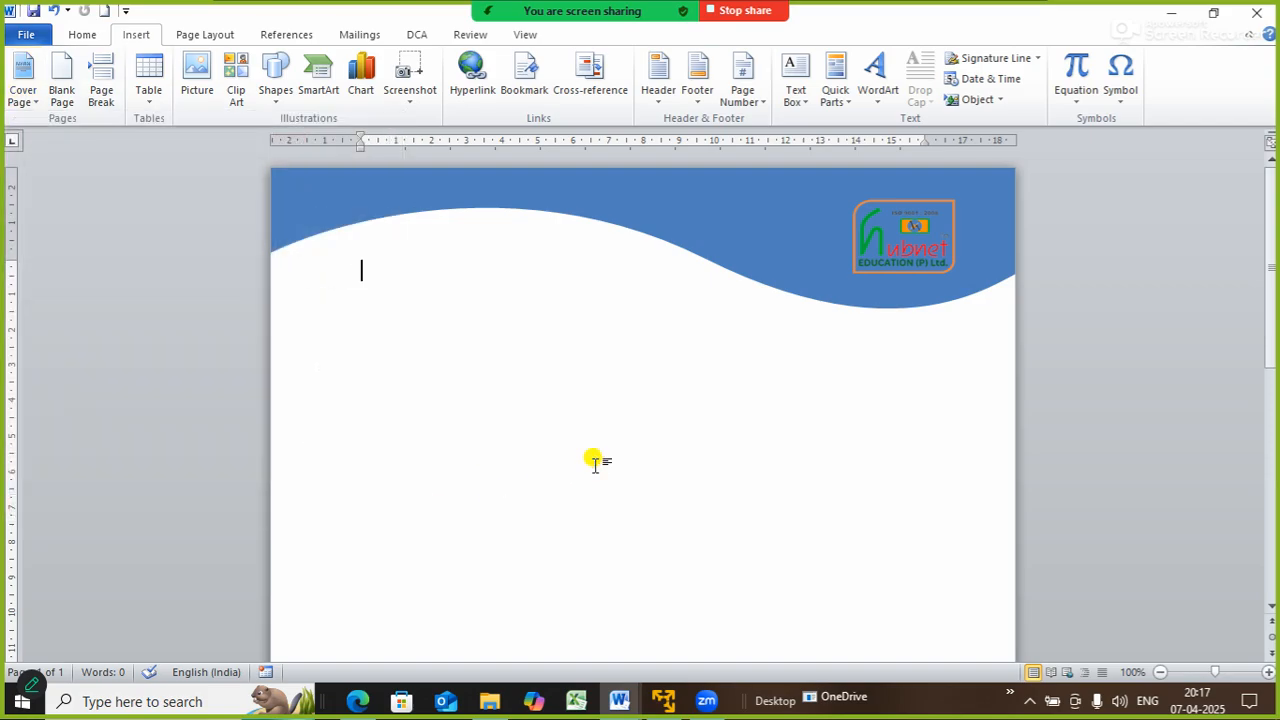
key("ctrl+a")
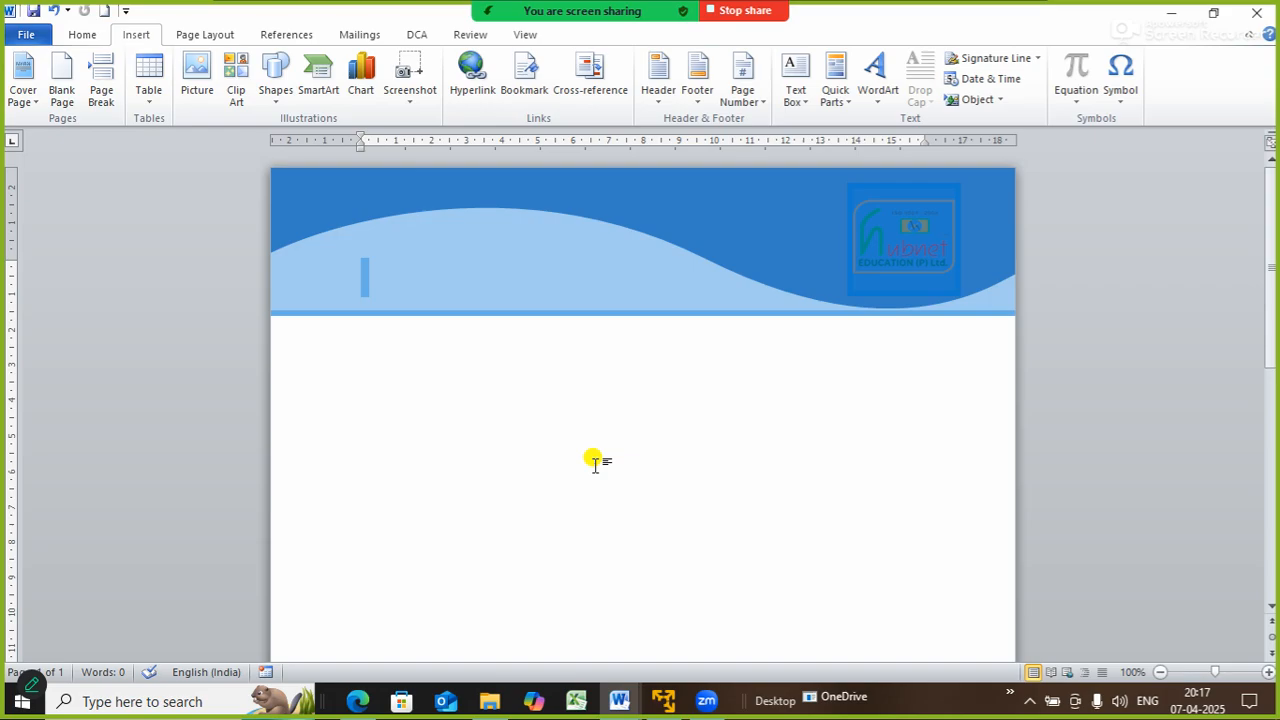
left_click(42, 107)
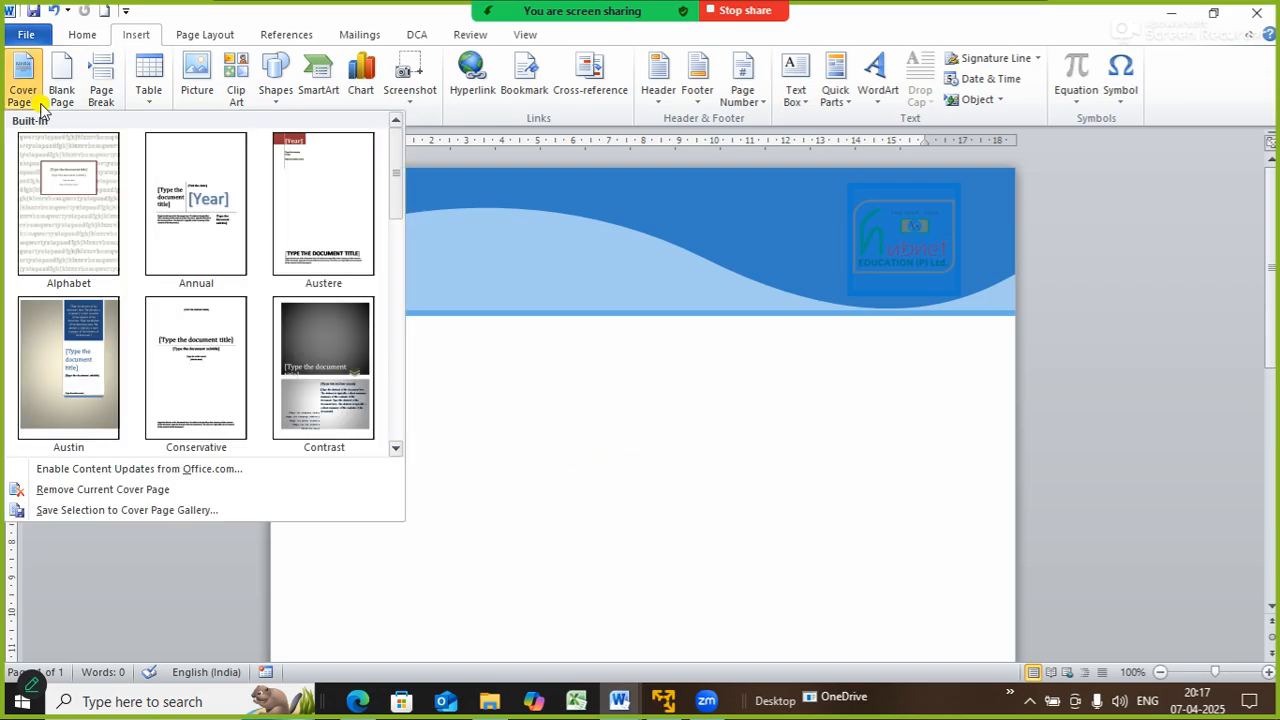
left_click(82, 510)
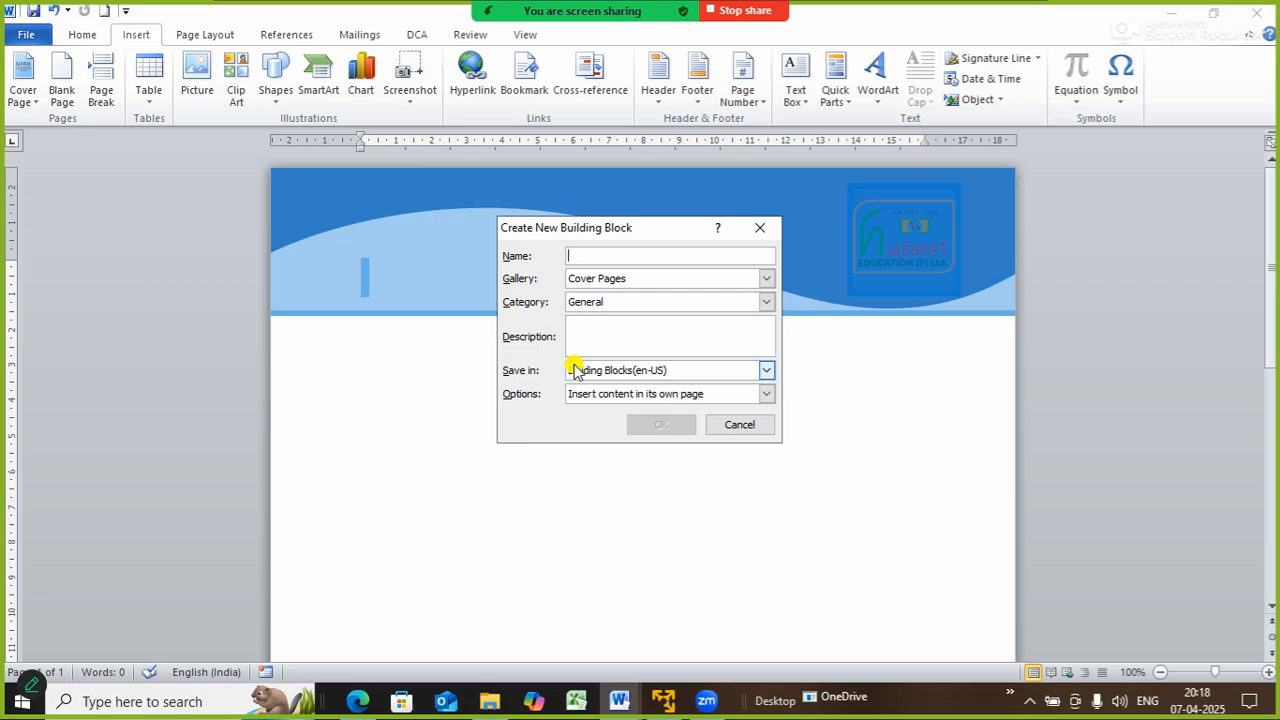
type("N")
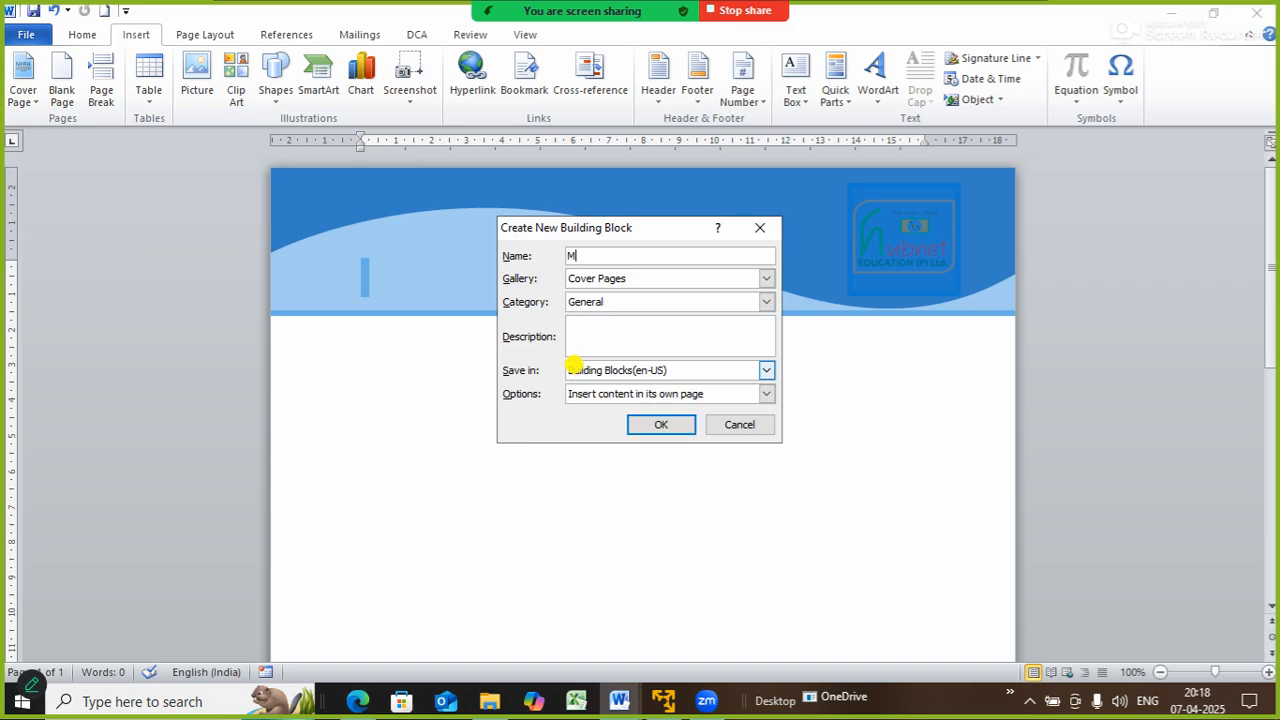
key("BackSpace")
type("NEWCOVER")
left_click(668, 428)
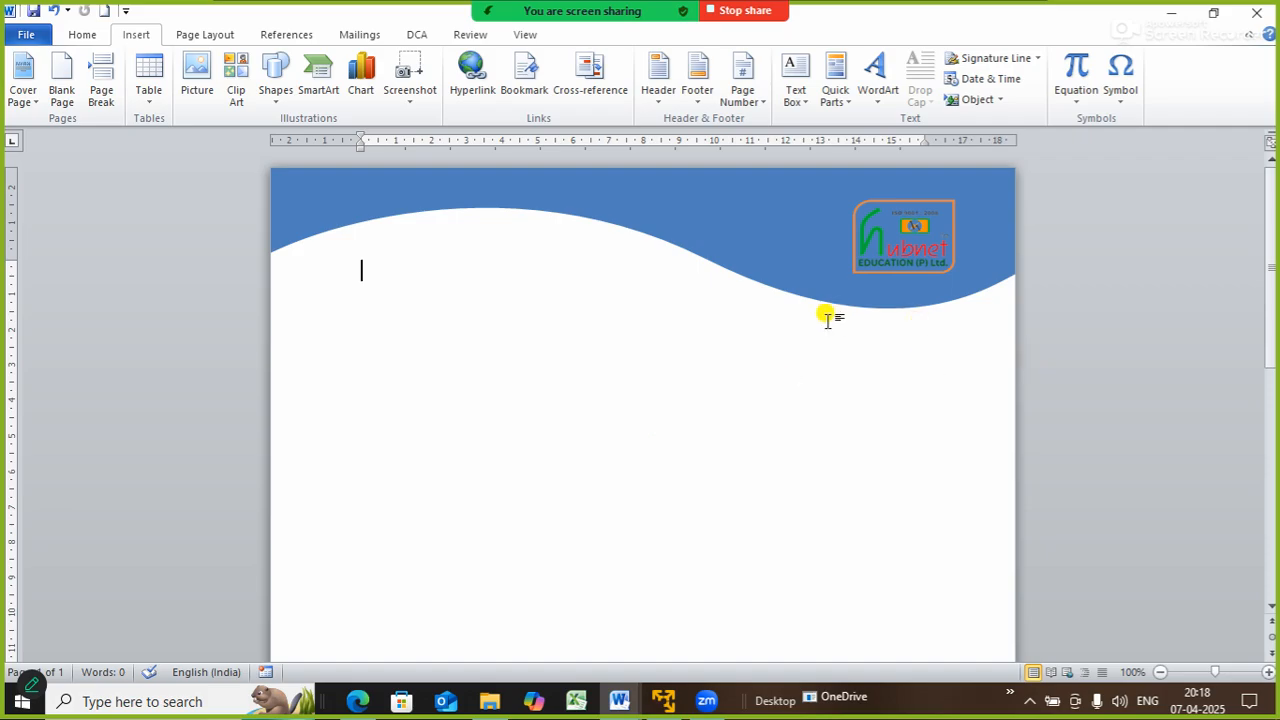
- Create a new blank document and insert the NEWCOVER cover page from the gallery's General section
key("ctrl+n")
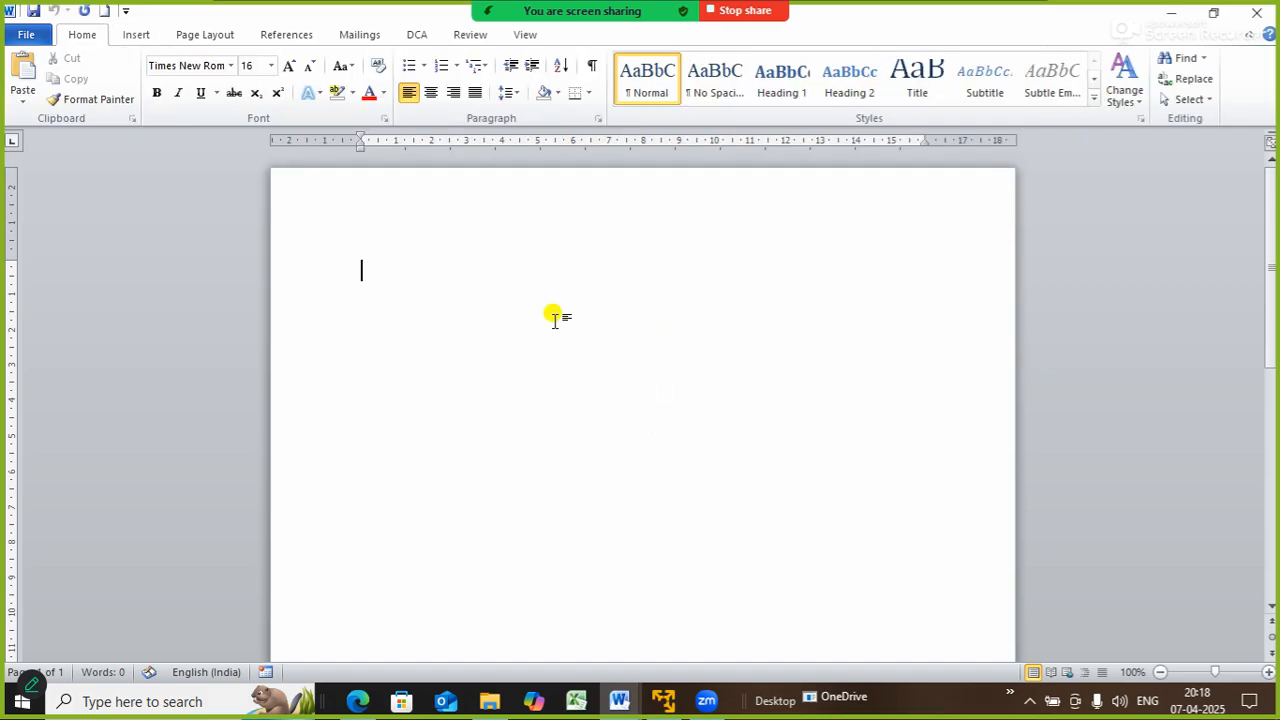
left_click(492, 76)
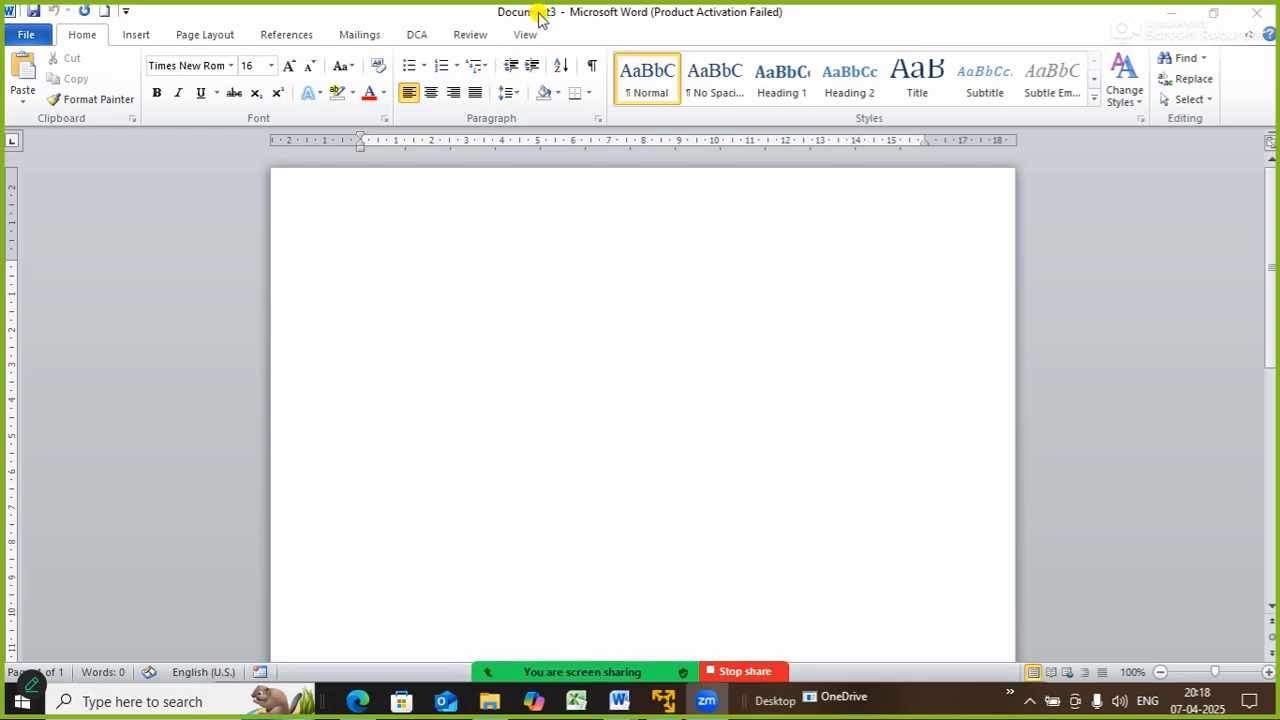
left_click(141, 37)
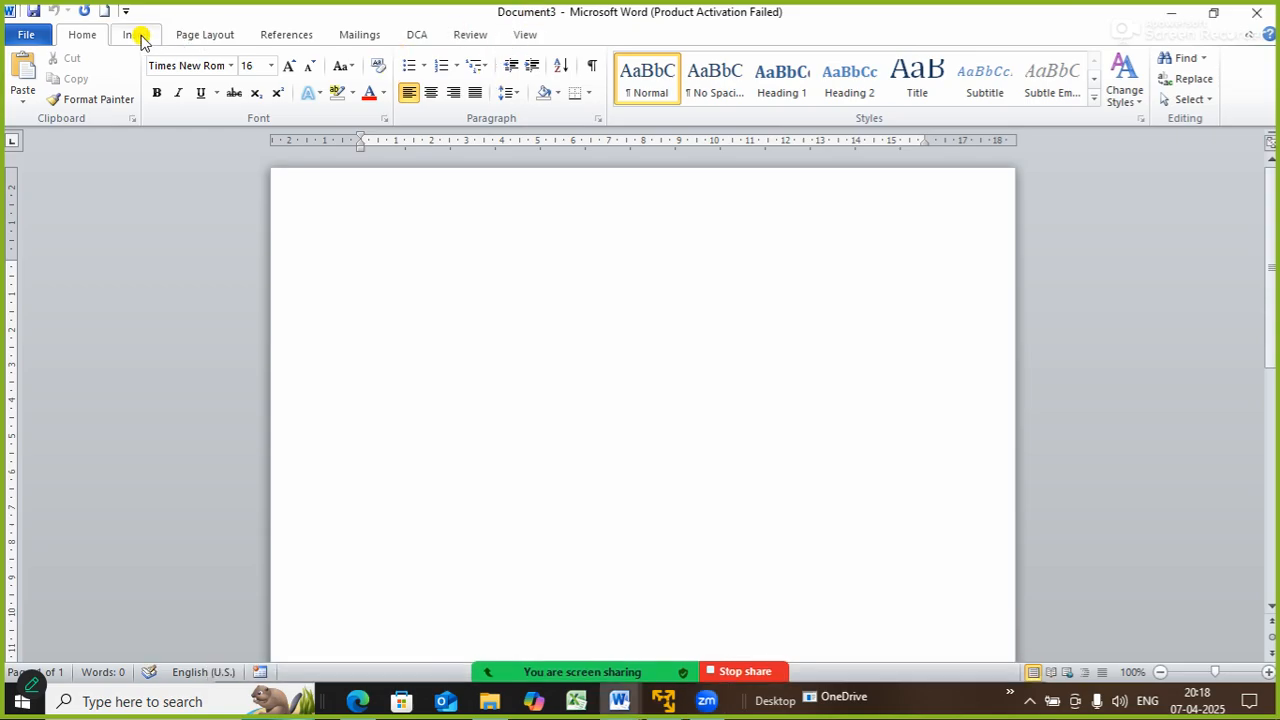
left_click(141, 37)
left_click(36, 104)
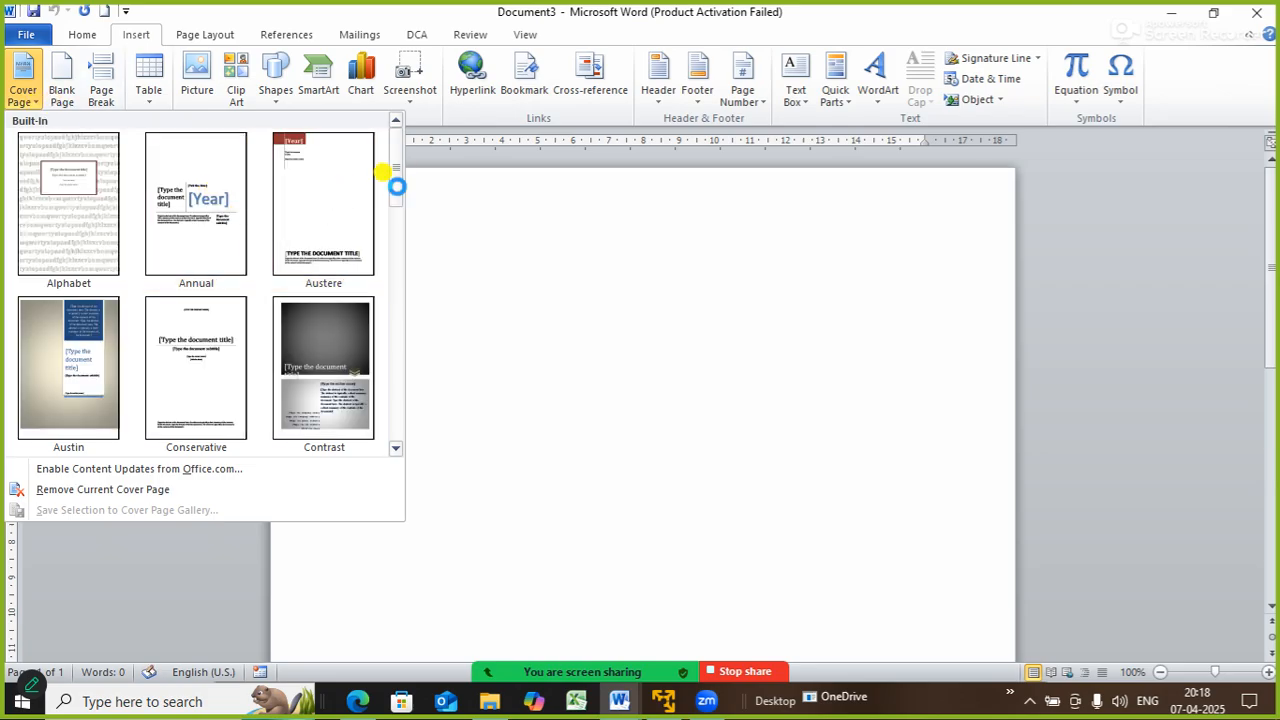
left_click_drag(397, 185, 414, 420)
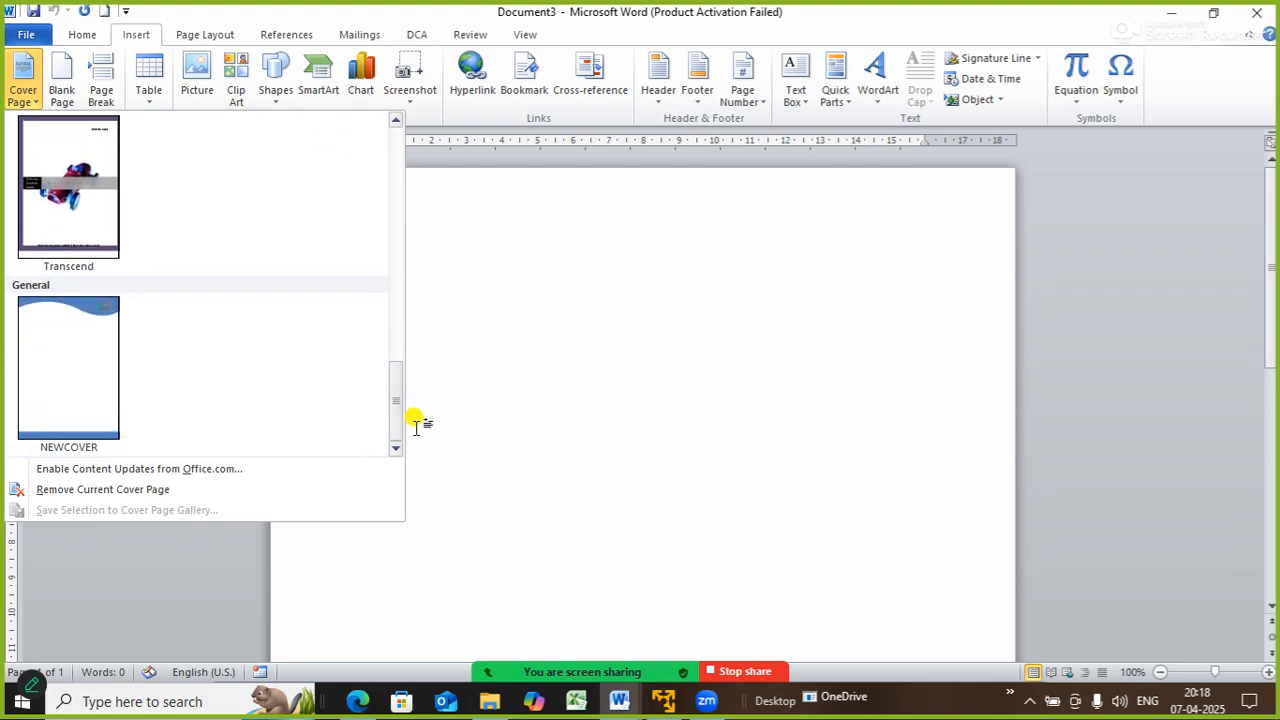
left_click(106, 382)
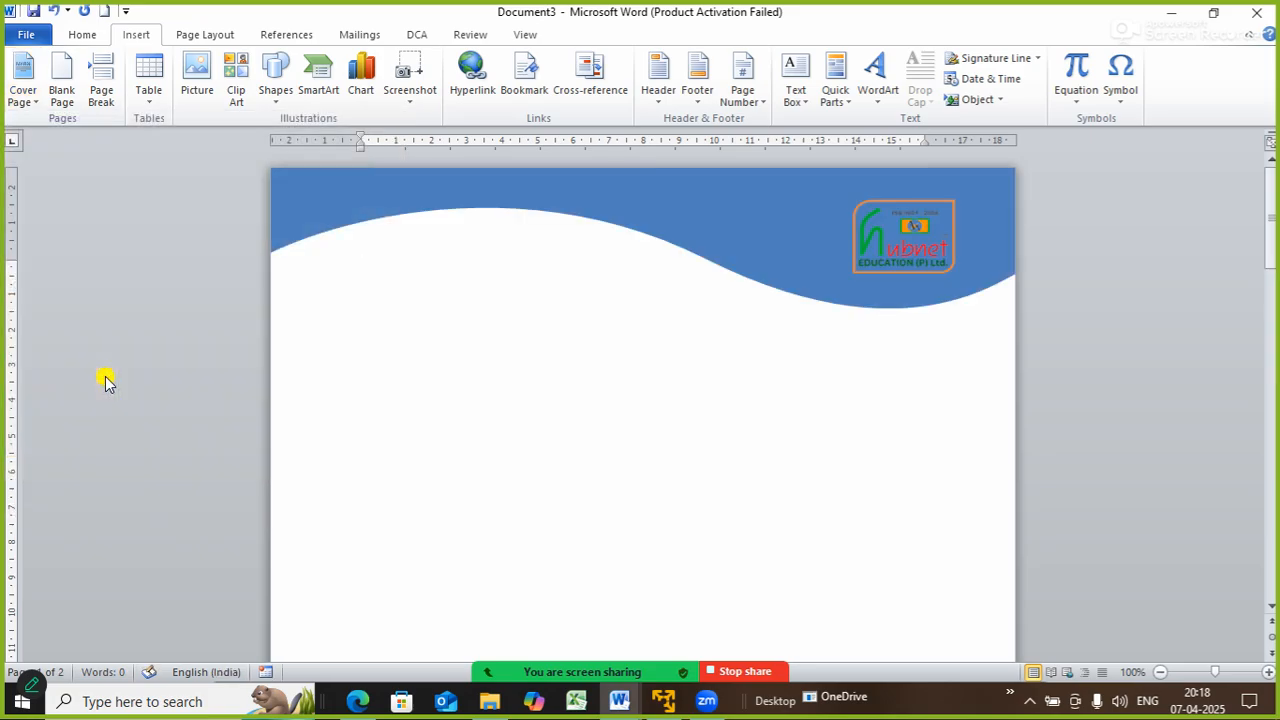
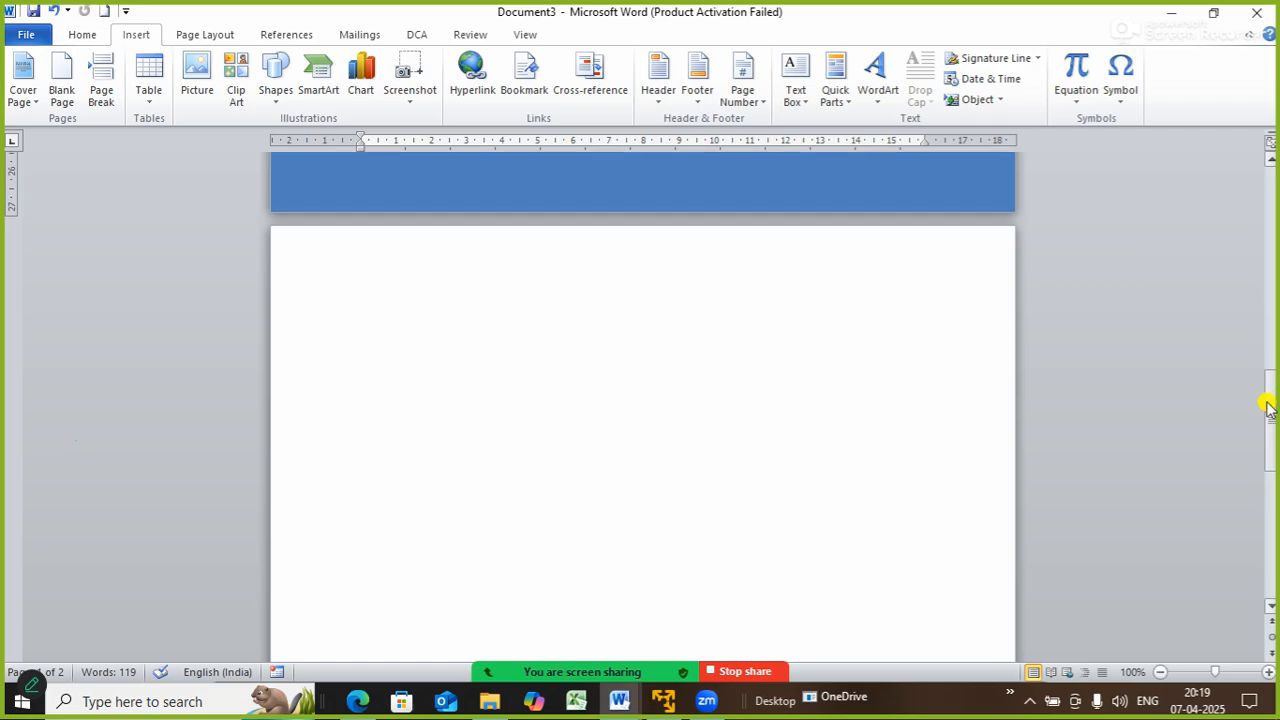
- Delete the empty line on the blank second page and zoom out to 80%
left_click(325, 238)
key("BackSpace")
key("BackSpace")
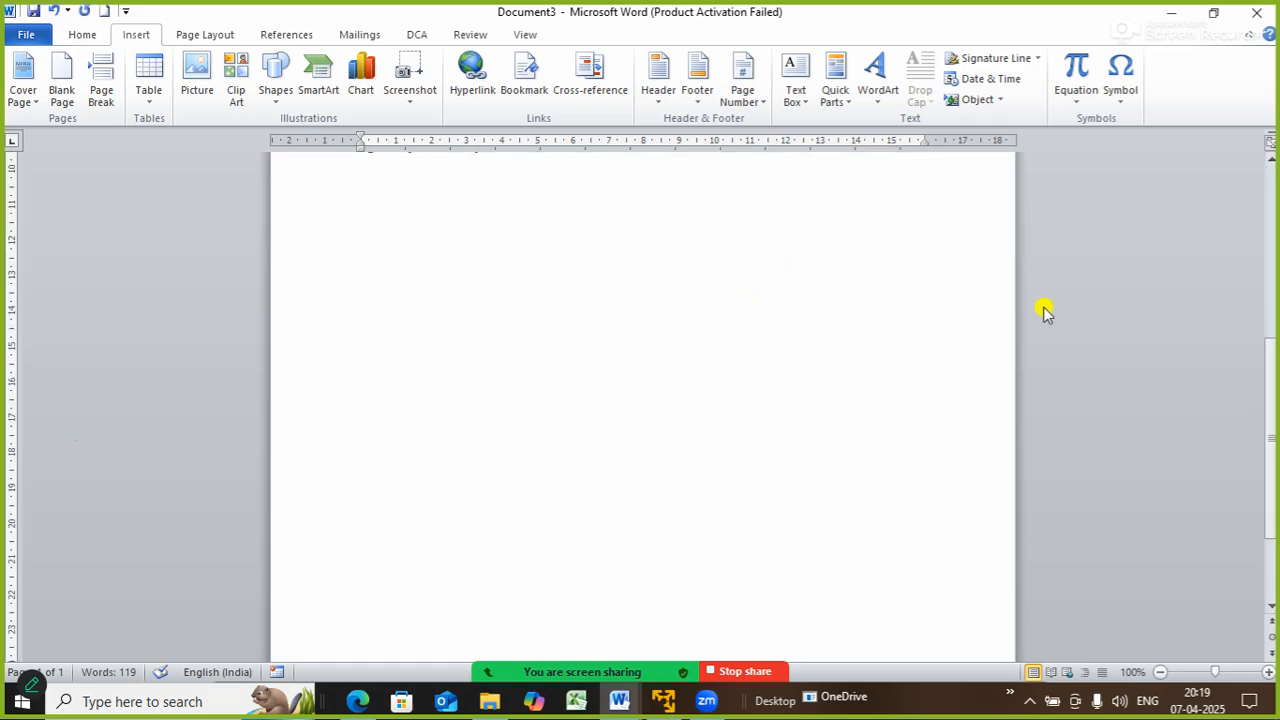
left_click_drag(1272, 372, 1263, 219)
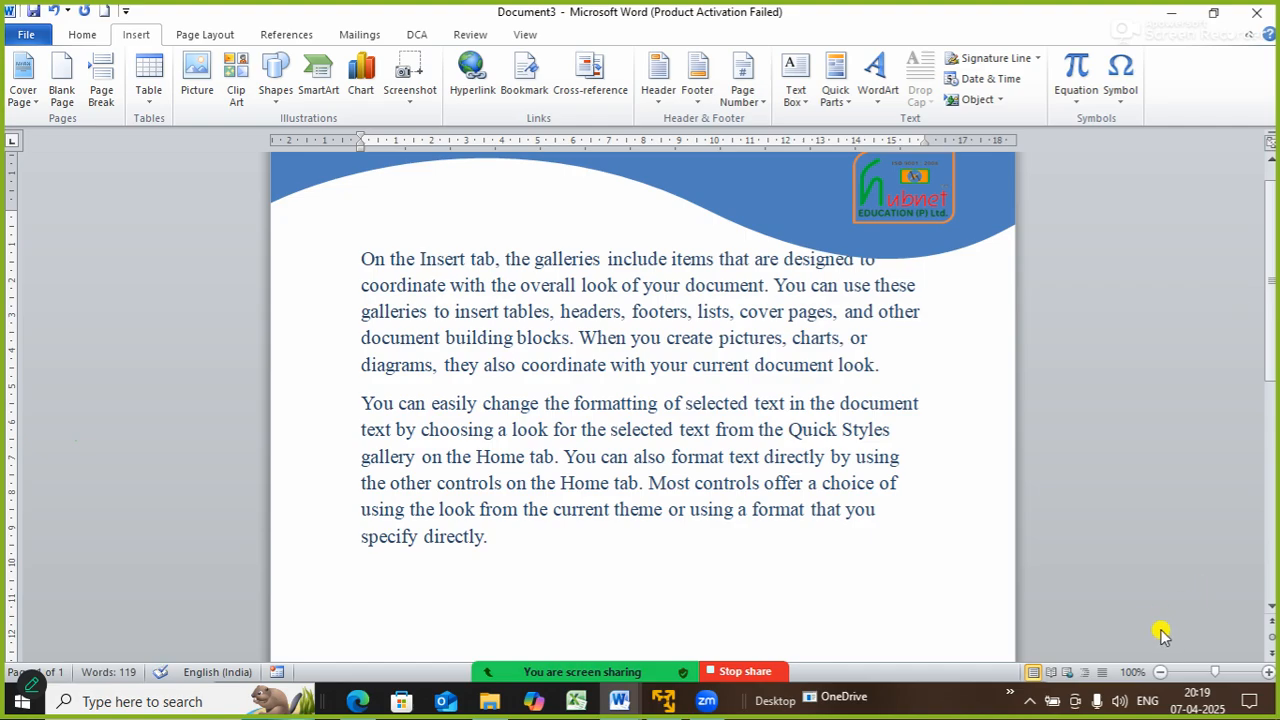
left_click(1160, 672)
left_click(1158, 672)
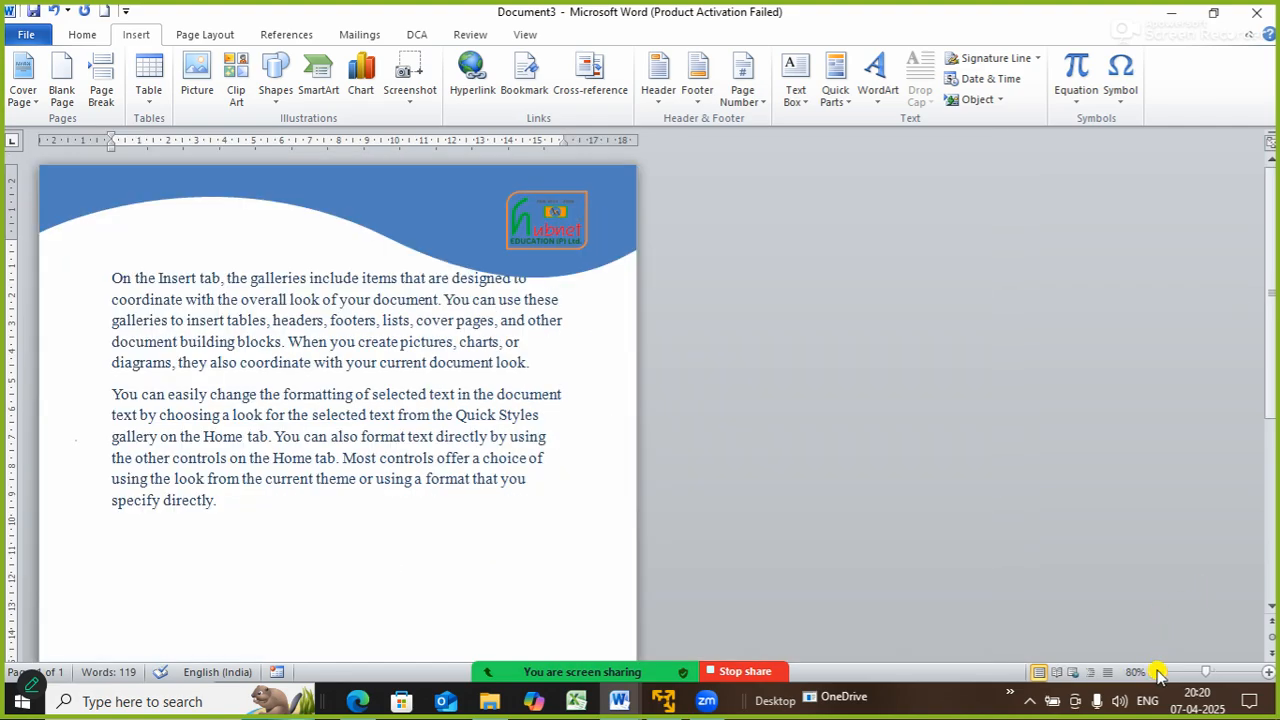
left_click(525, 34)
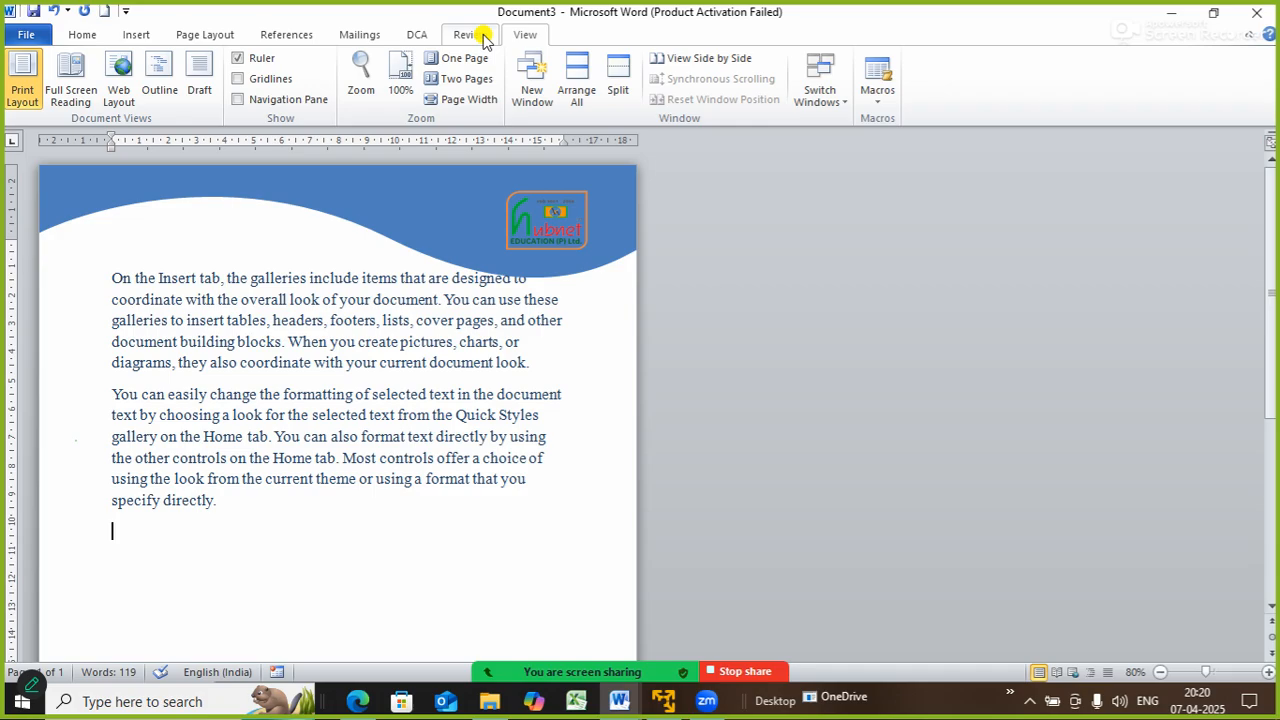
left_click(70, 78)
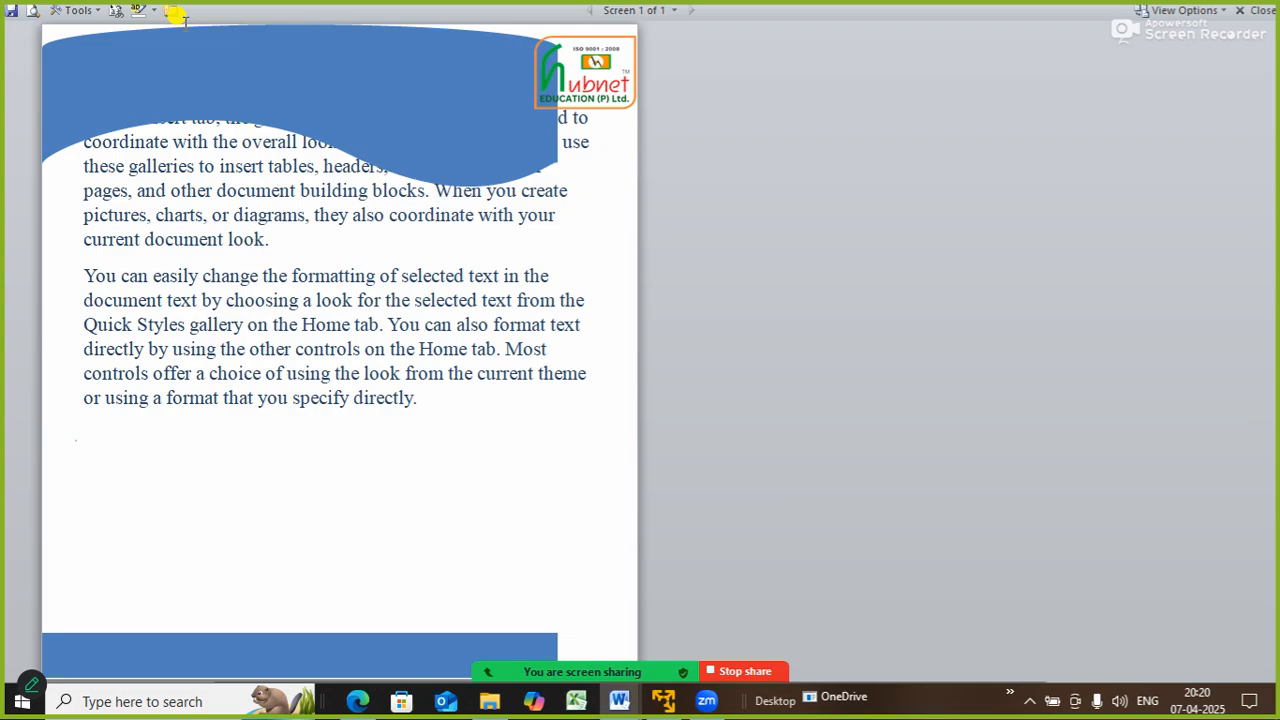
key("Escape")
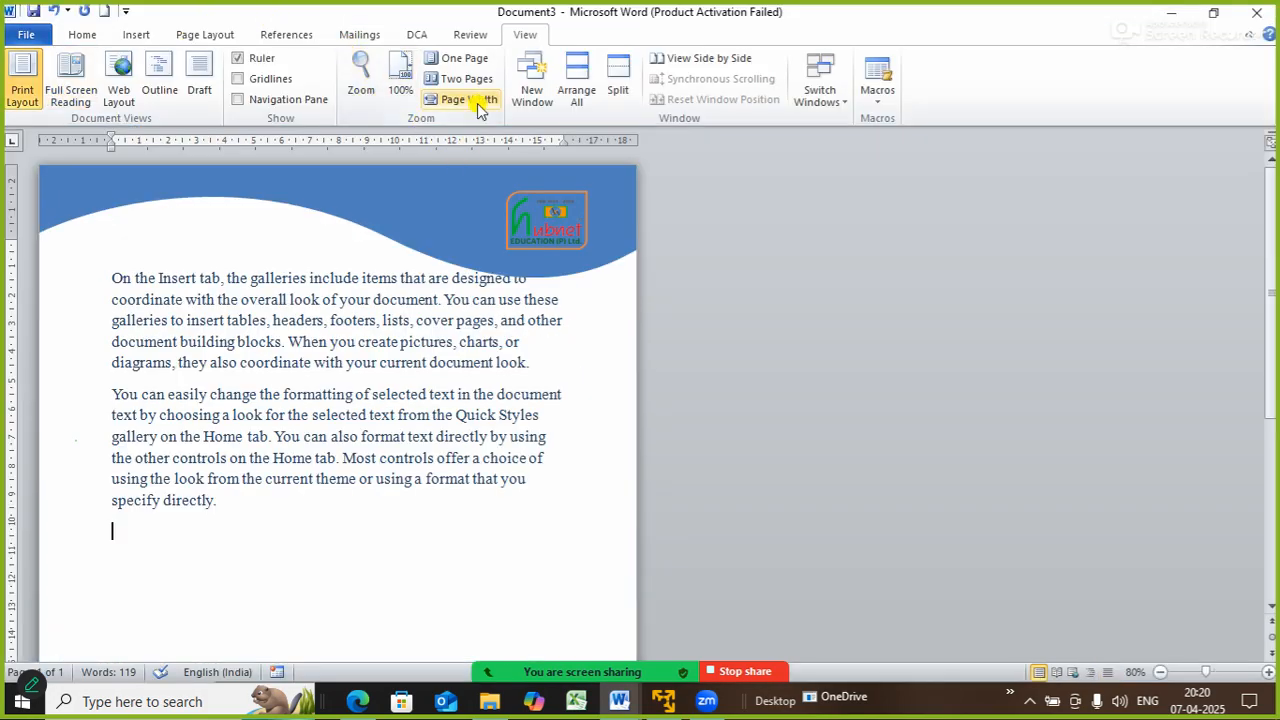
left_click(476, 80)
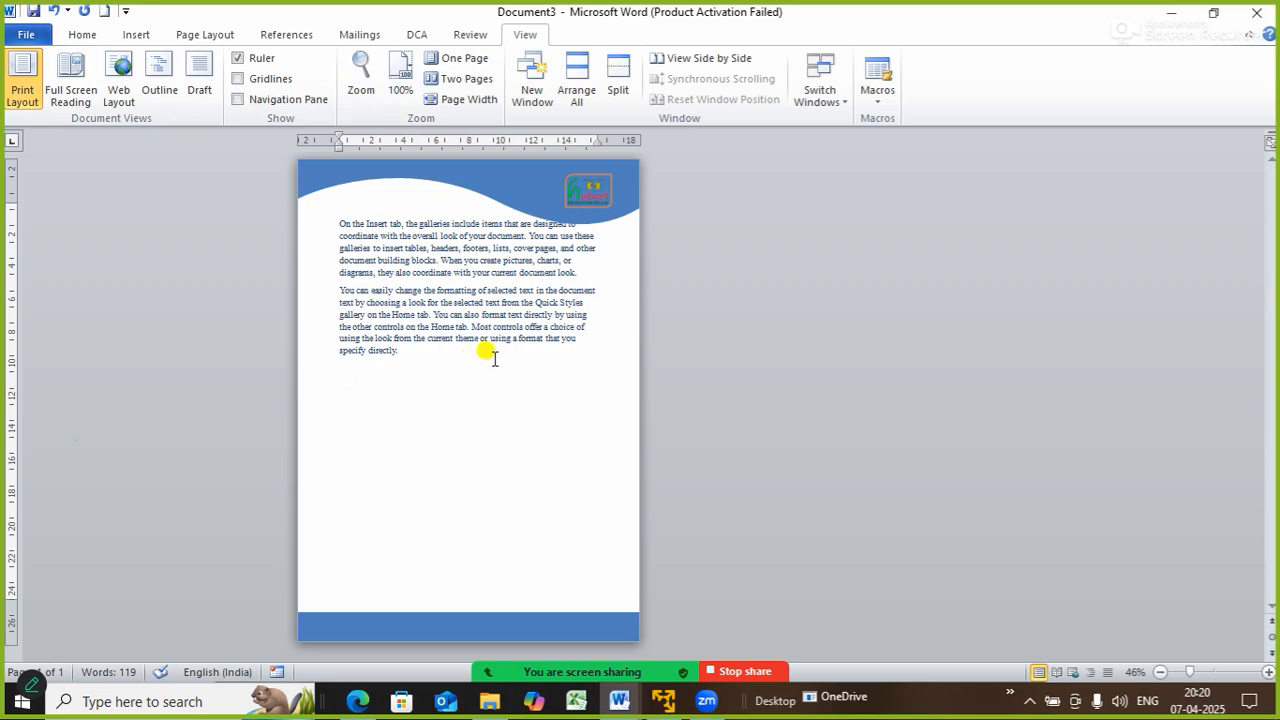
left_click(135, 35)
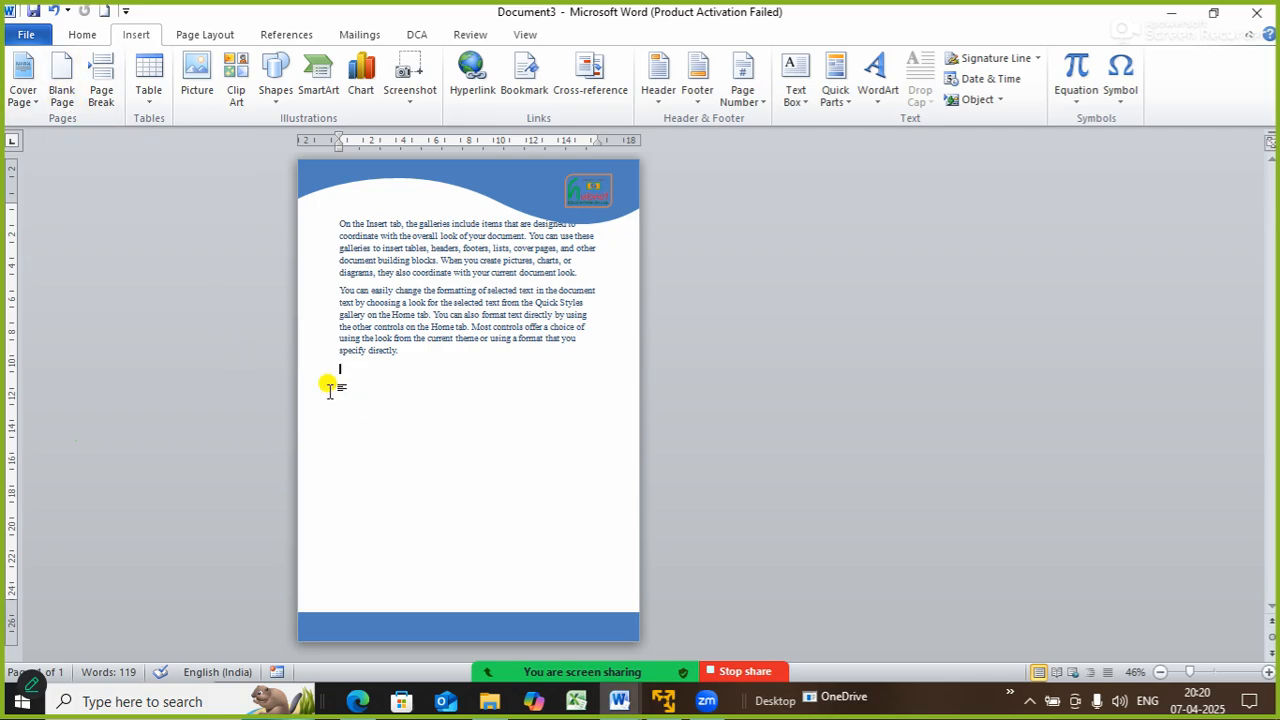
- Add a blank page, then insert a page break after the first paragraph so the second starts a new page
left_click(64, 74)
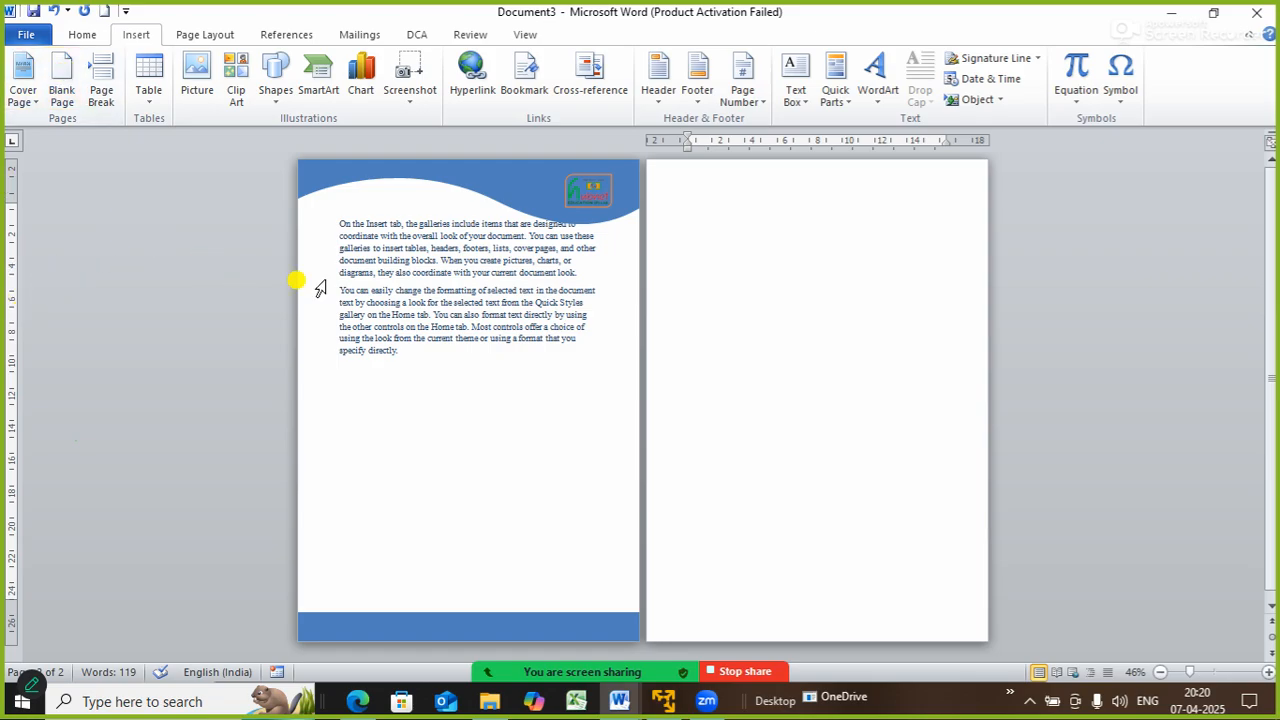
left_click(380, 272)
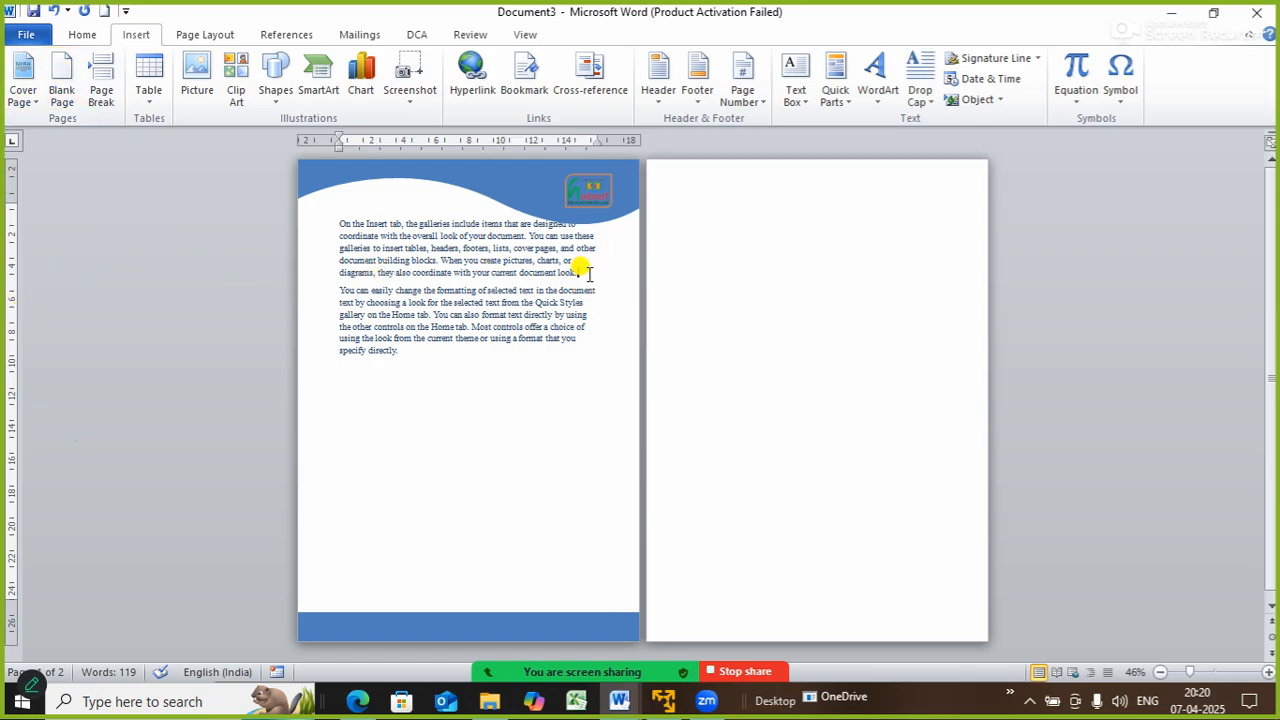
left_click(588, 272)
key("Return")
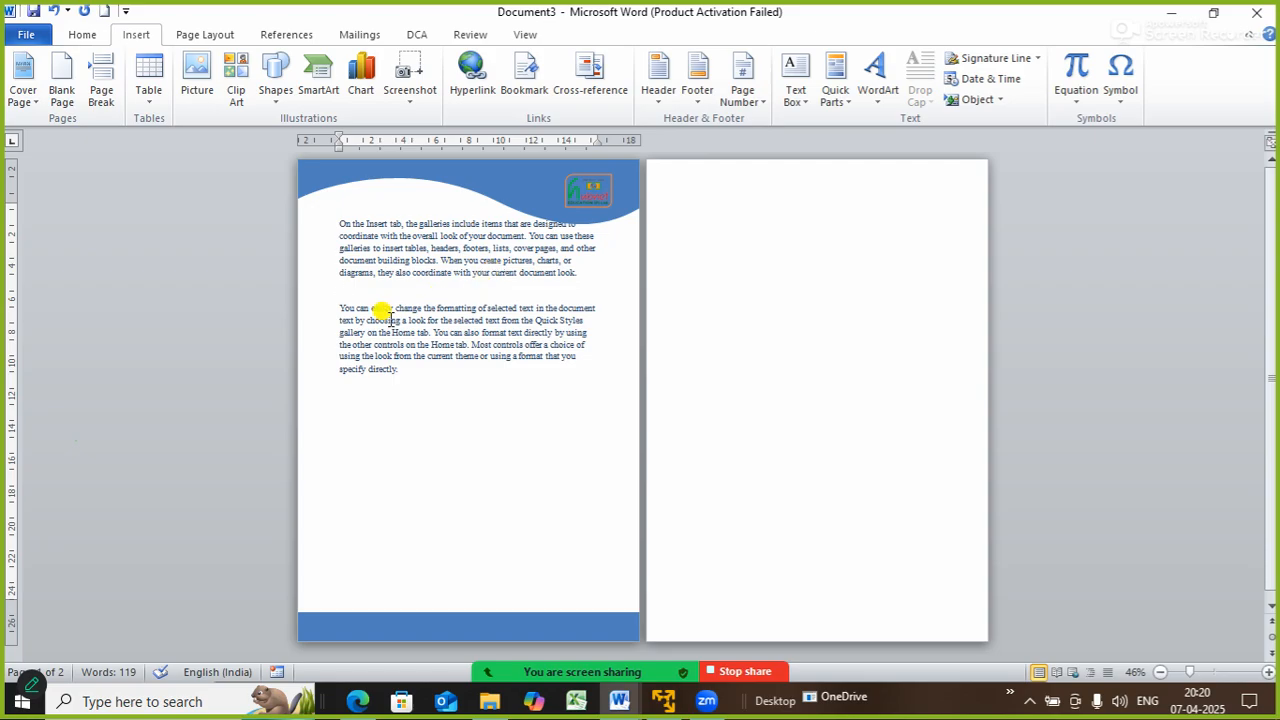
left_click(102, 94)
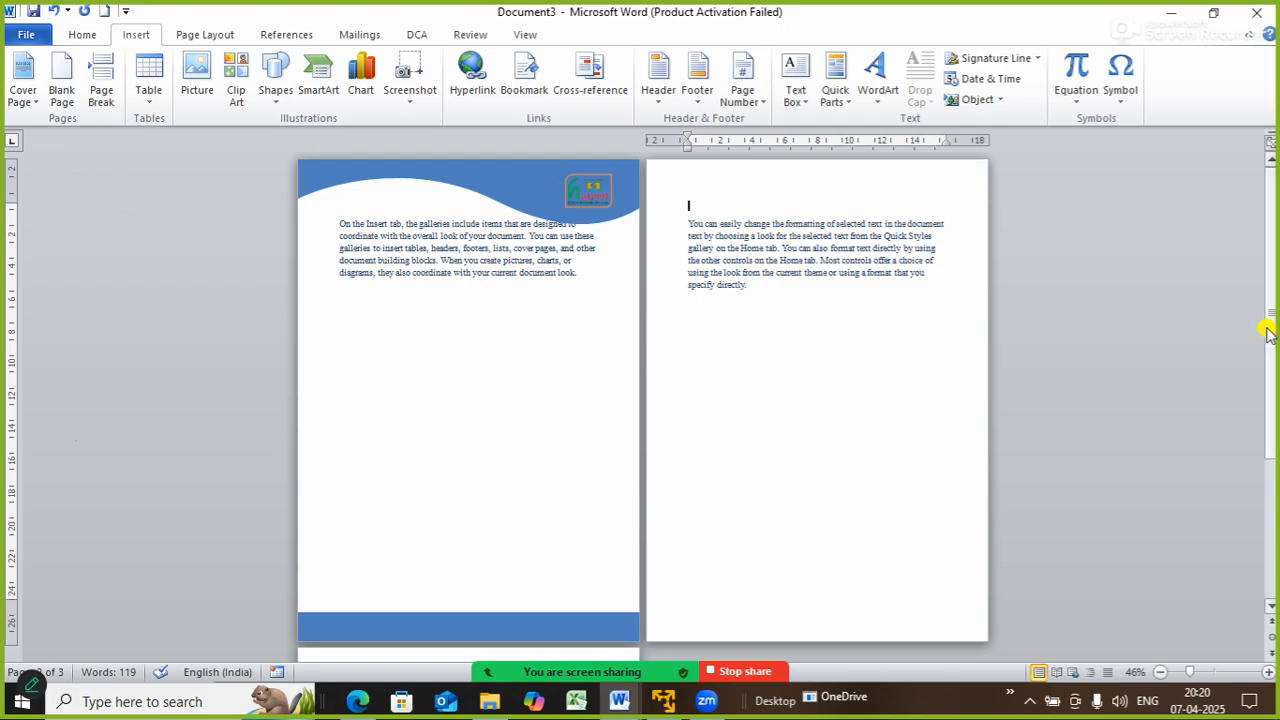
left_click_drag(1270, 338, 1270, 450)
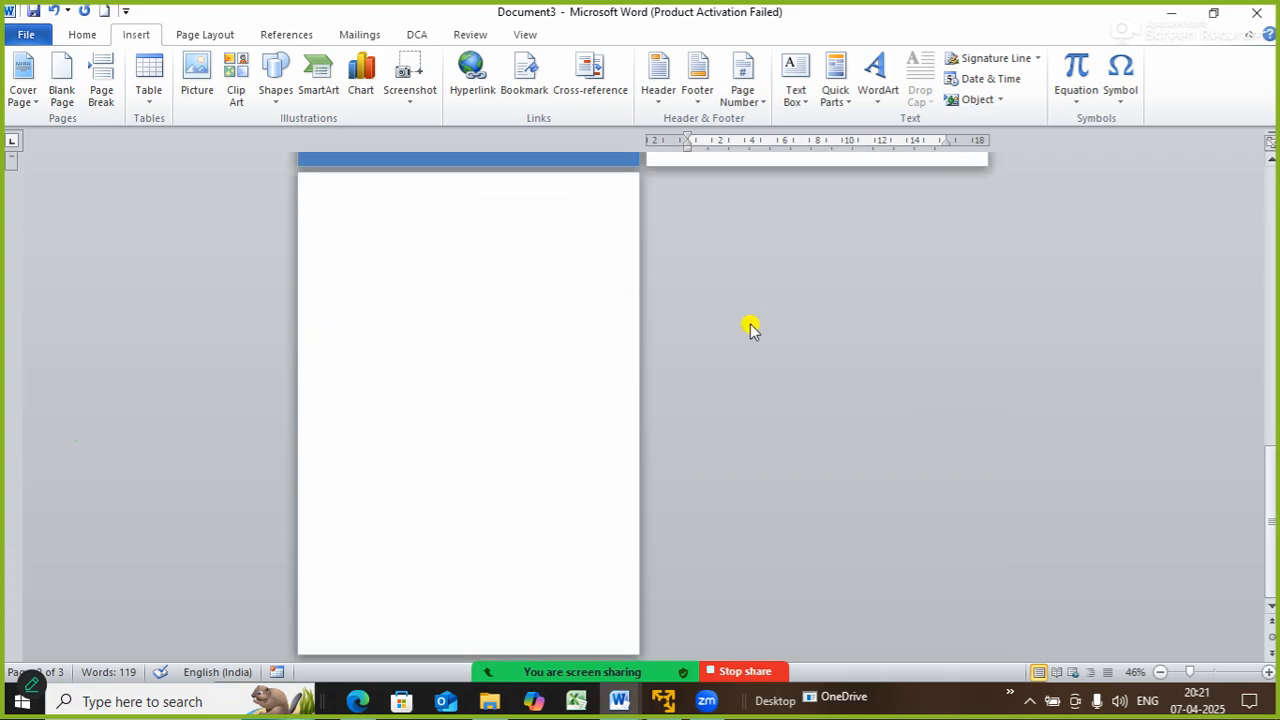
- Place the cursor on the empty third page and zoom in to 90%
left_click(396, 218)
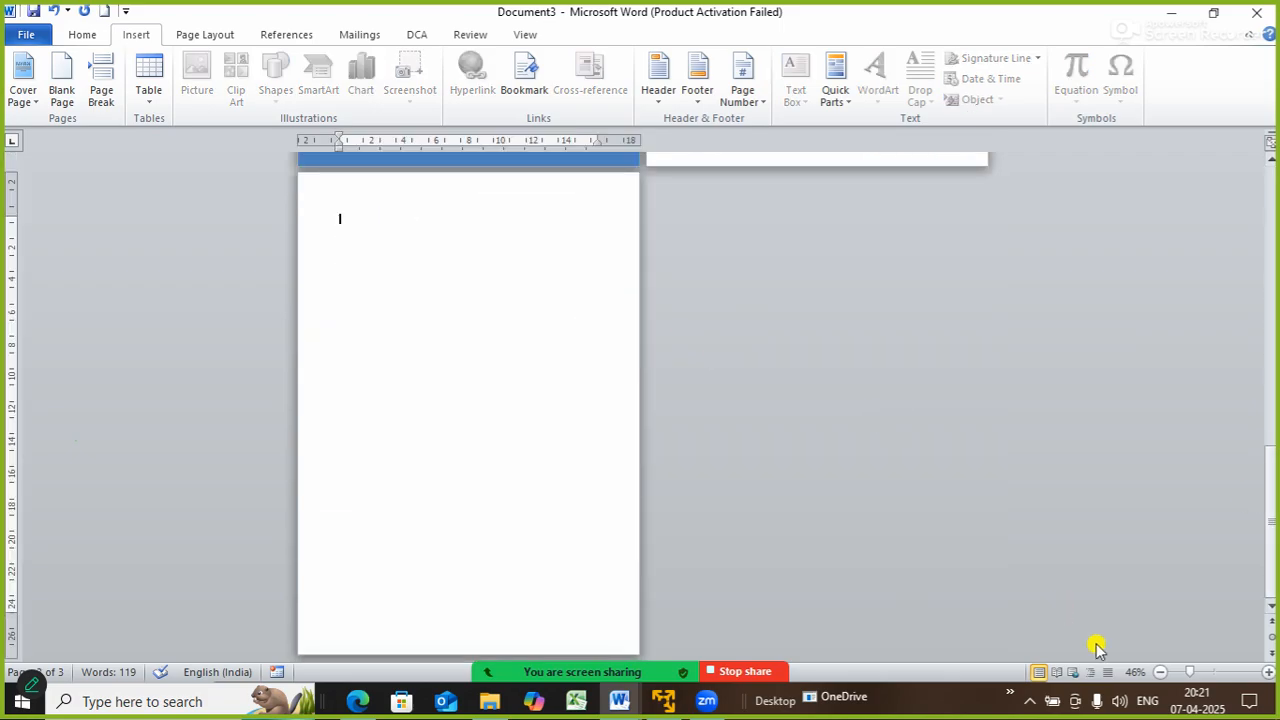
left_click(1264, 674)
left_click(1266, 674)
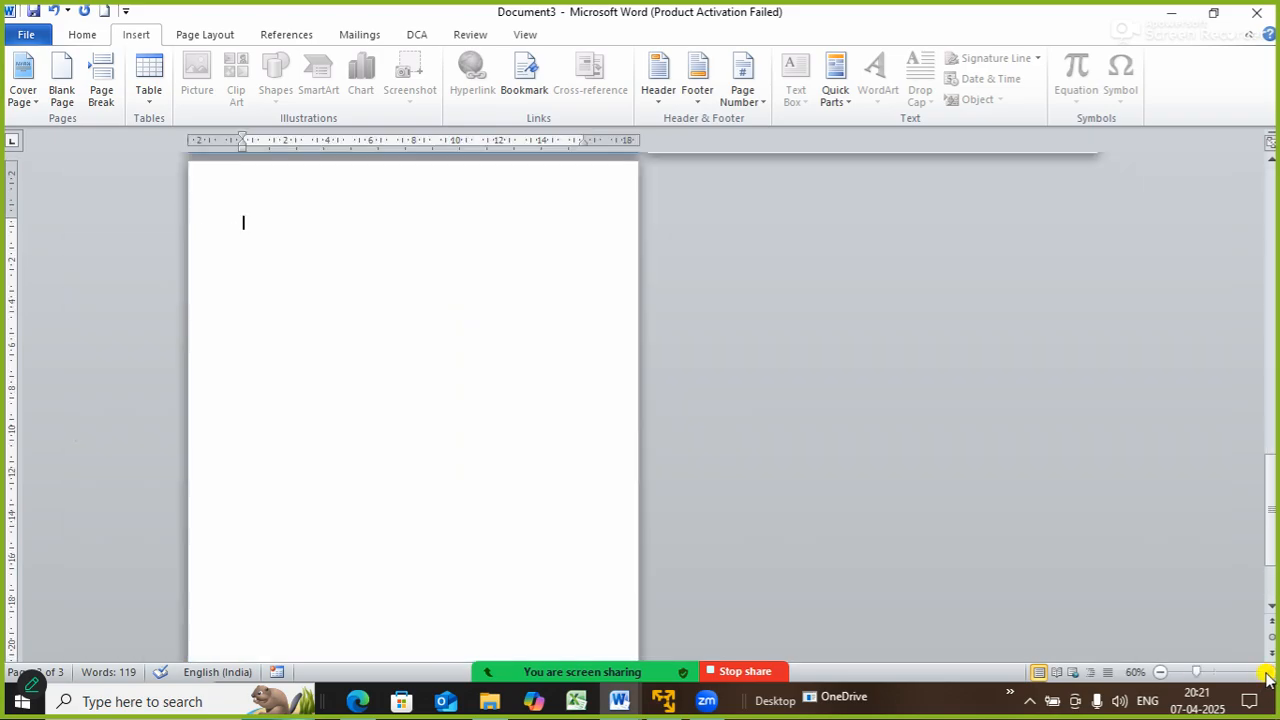
left_click(1266, 674)
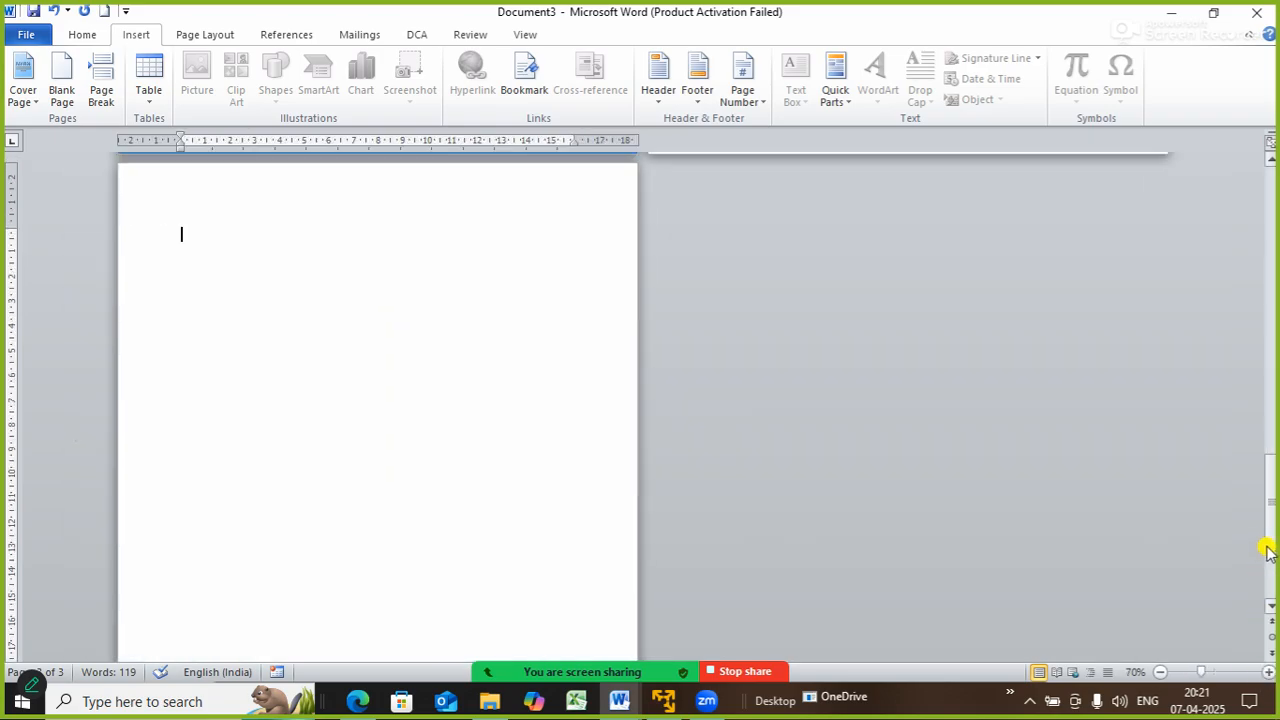
left_click(1268, 673)
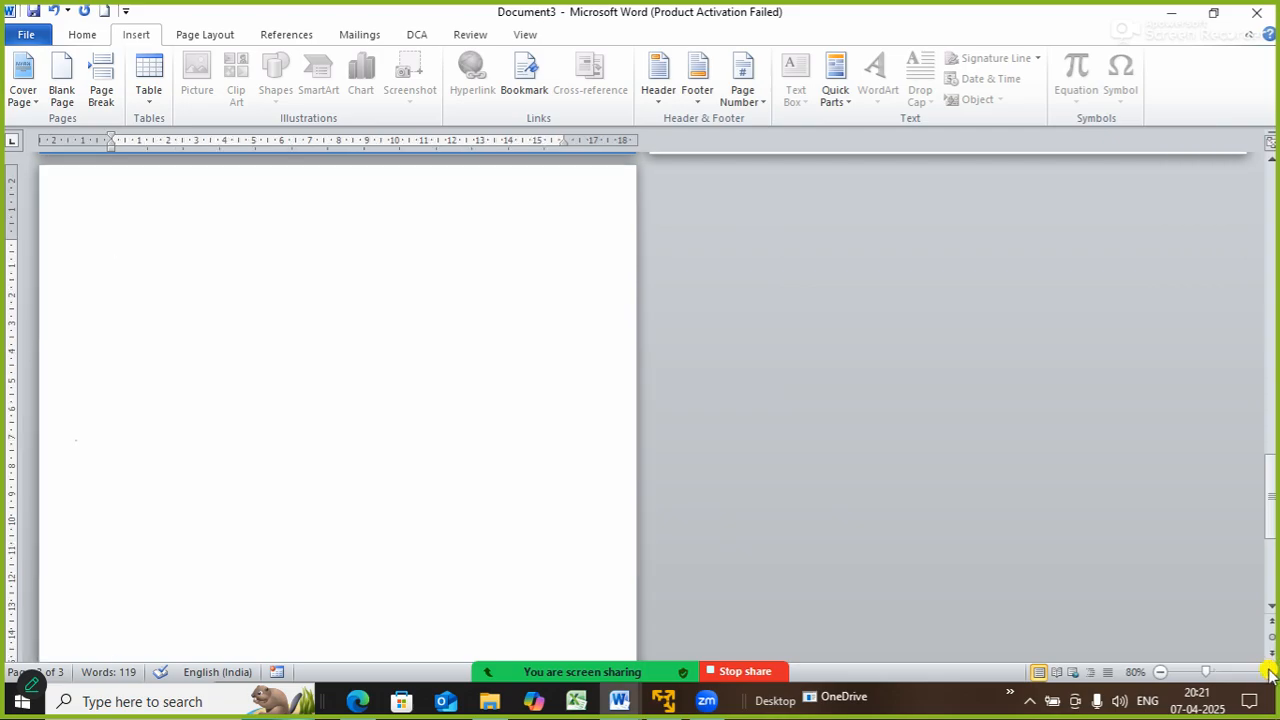
left_click(1268, 673)
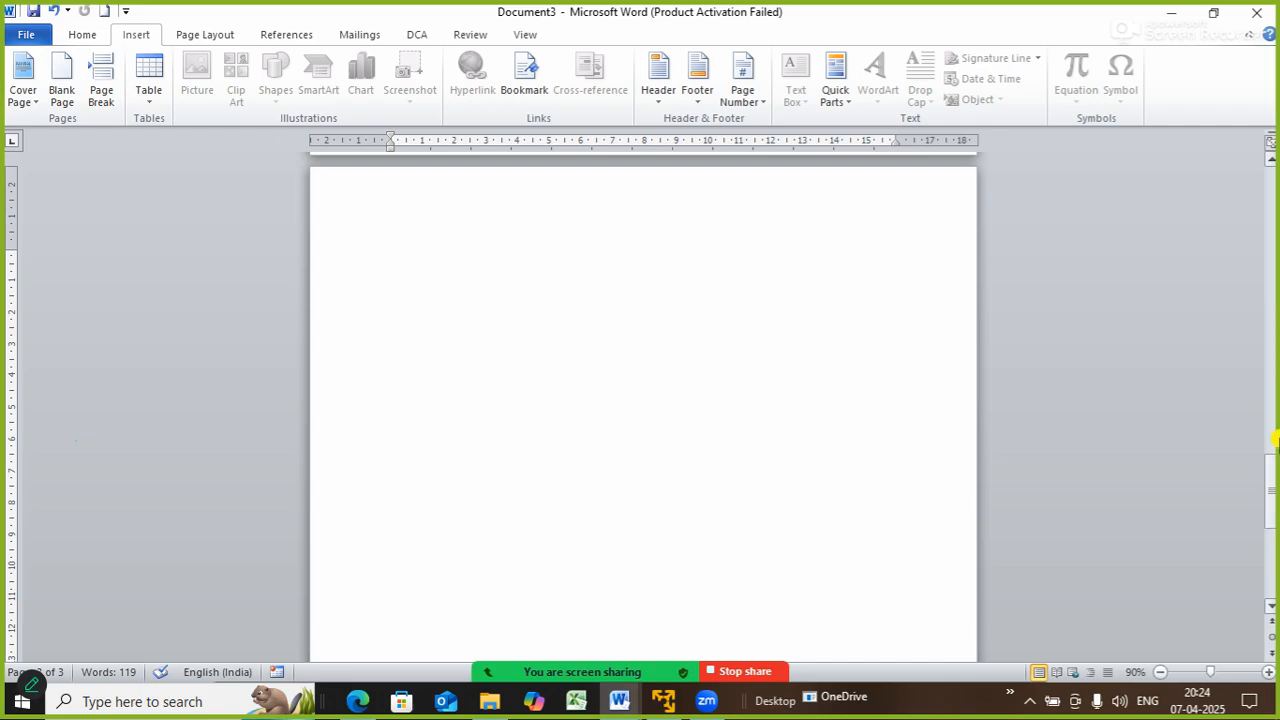
left_click_drag(1269, 498, 1269, 498)
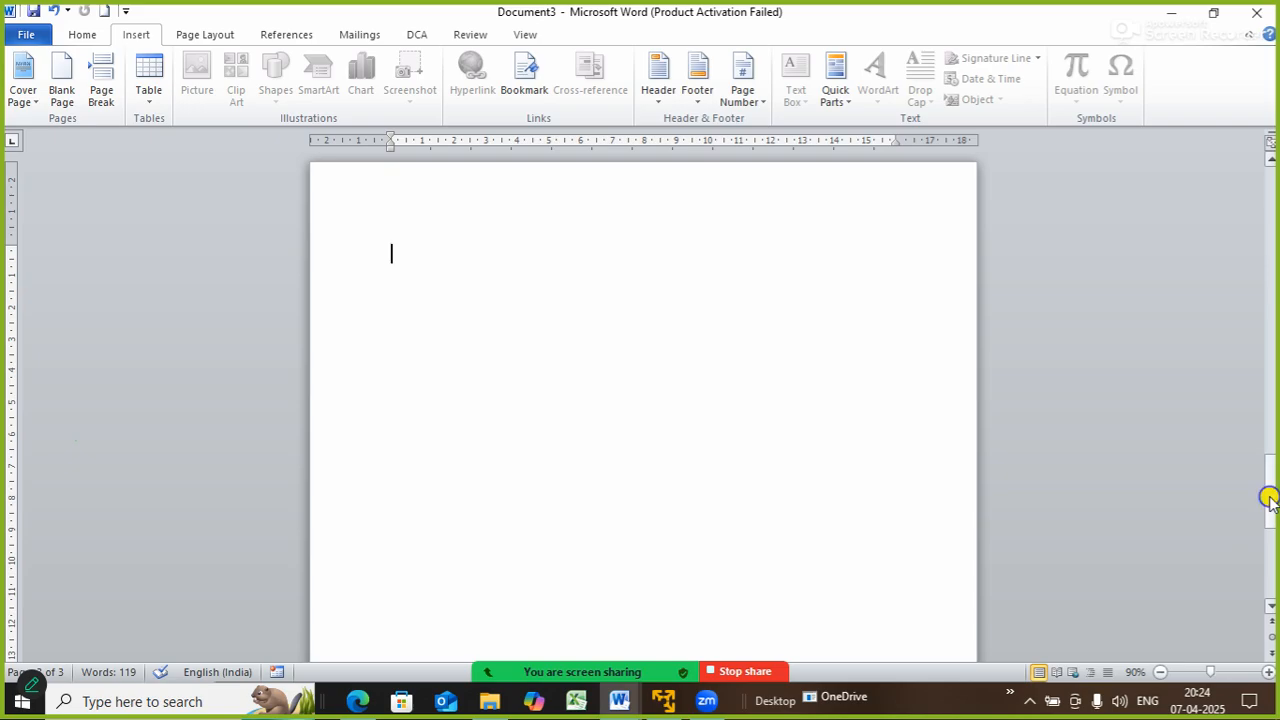
right_click(1269, 499)
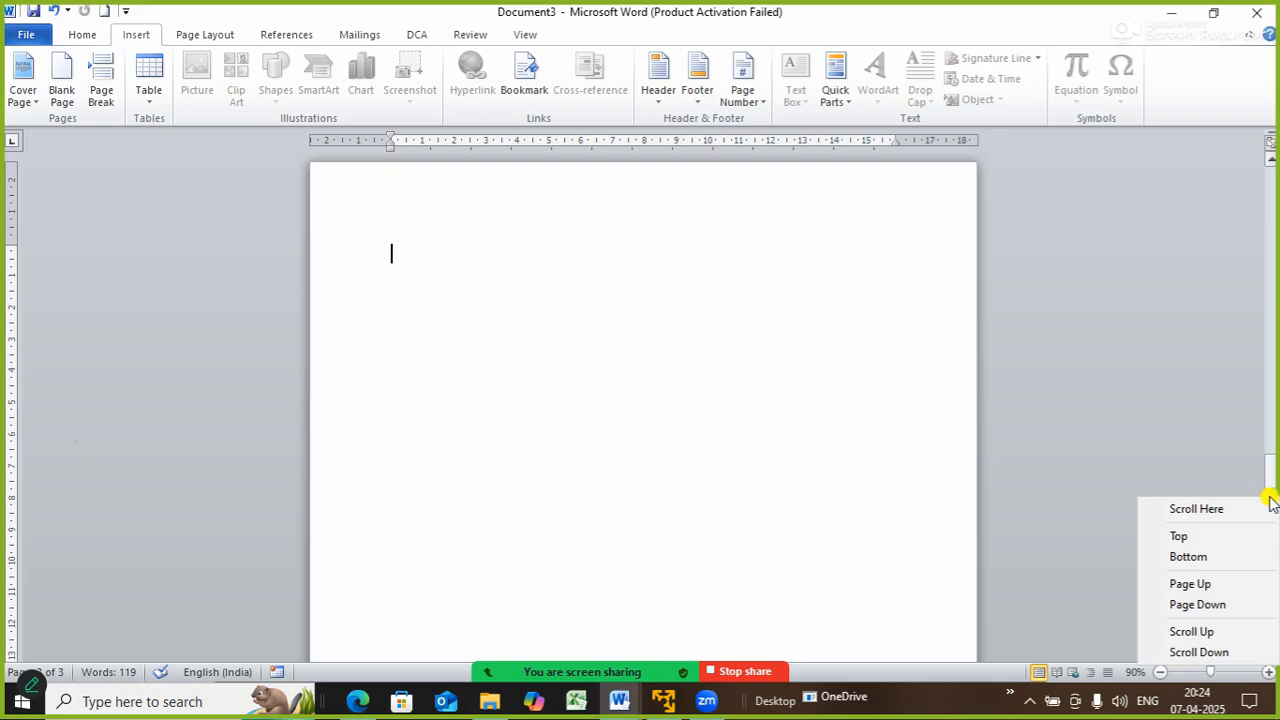
right_click(1269, 498)
right_click(1269, 497)
left_click(691, 378)
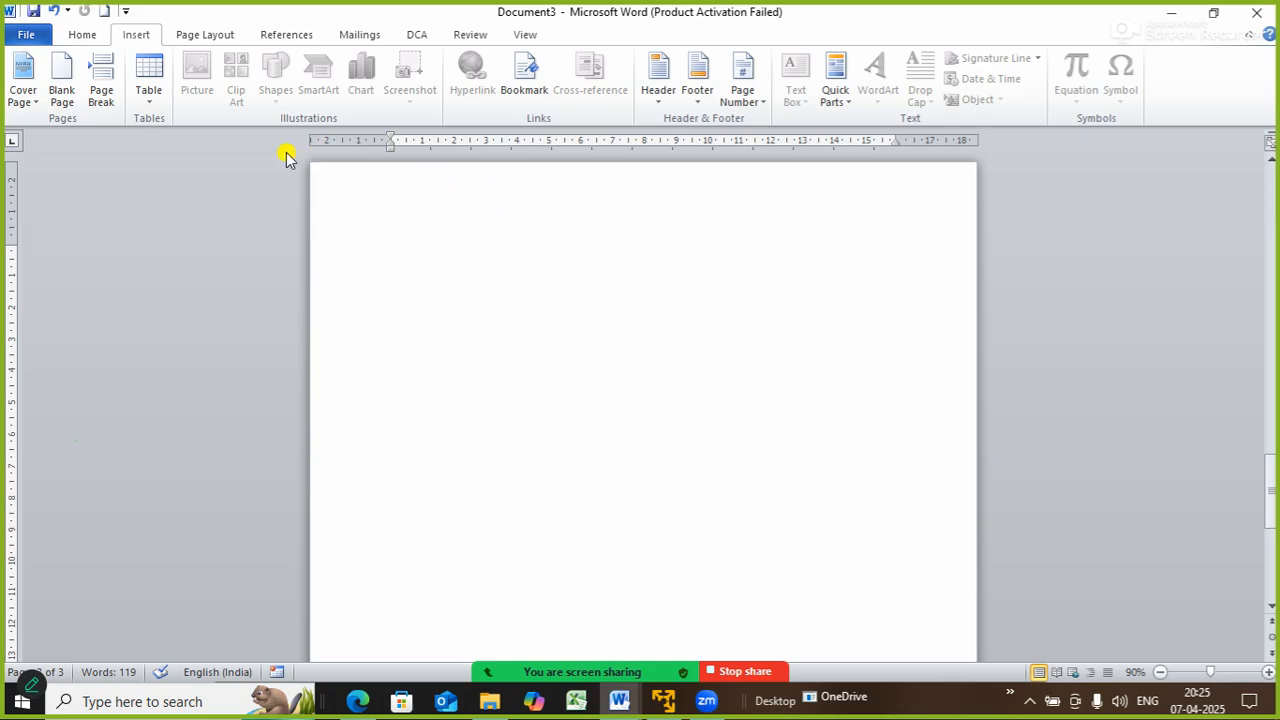
- Put the insertion point on the empty line below the paragraph and show the Table dropdown
left_click(152, 100)
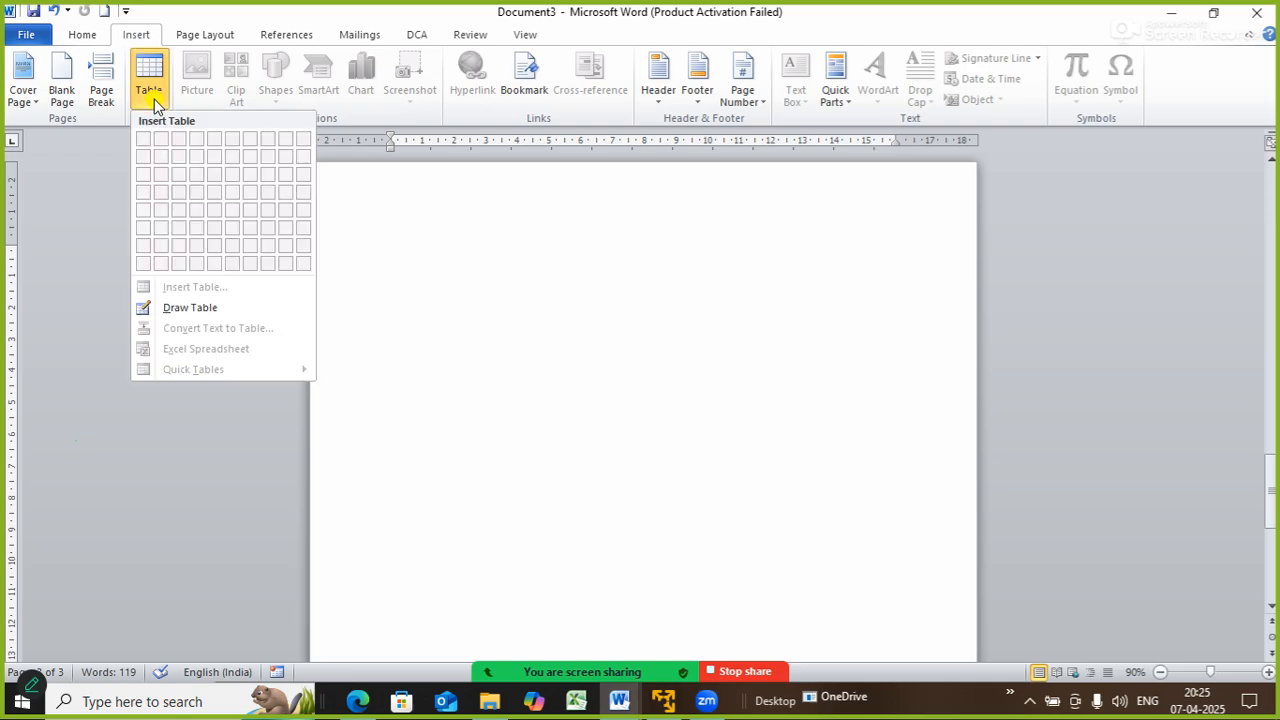
left_click(610, 410)
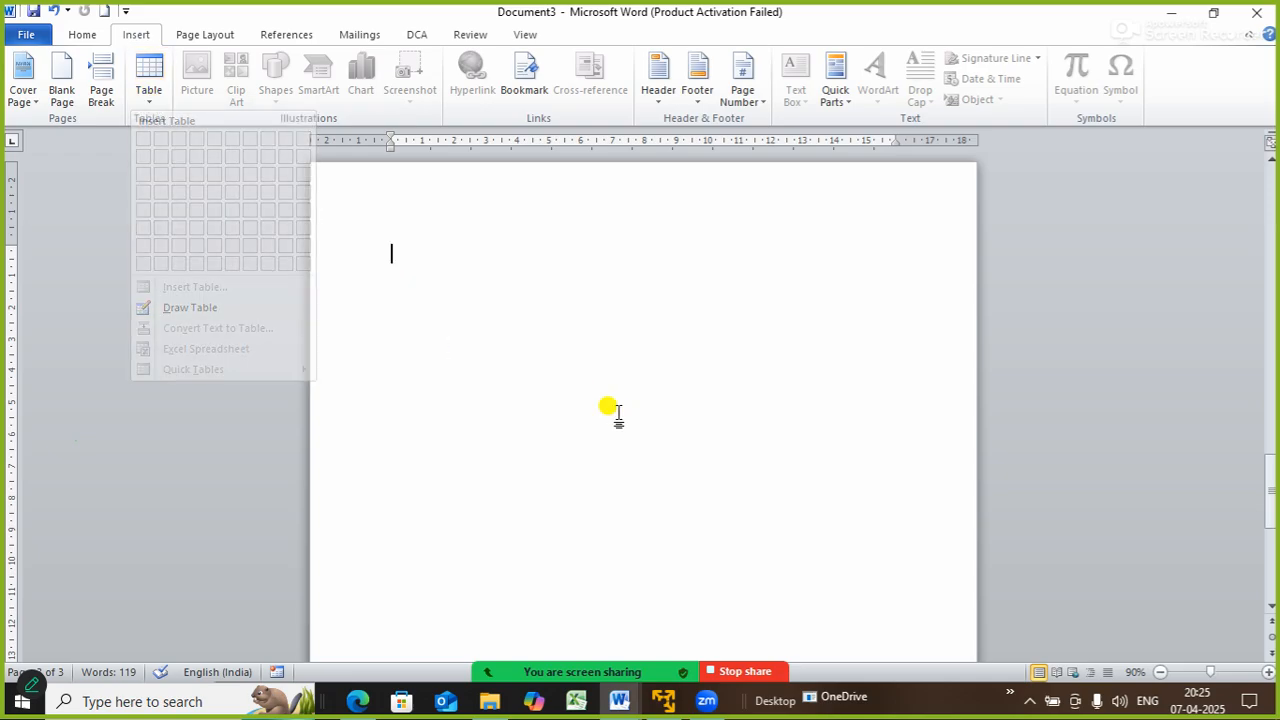
left_click(148, 100)
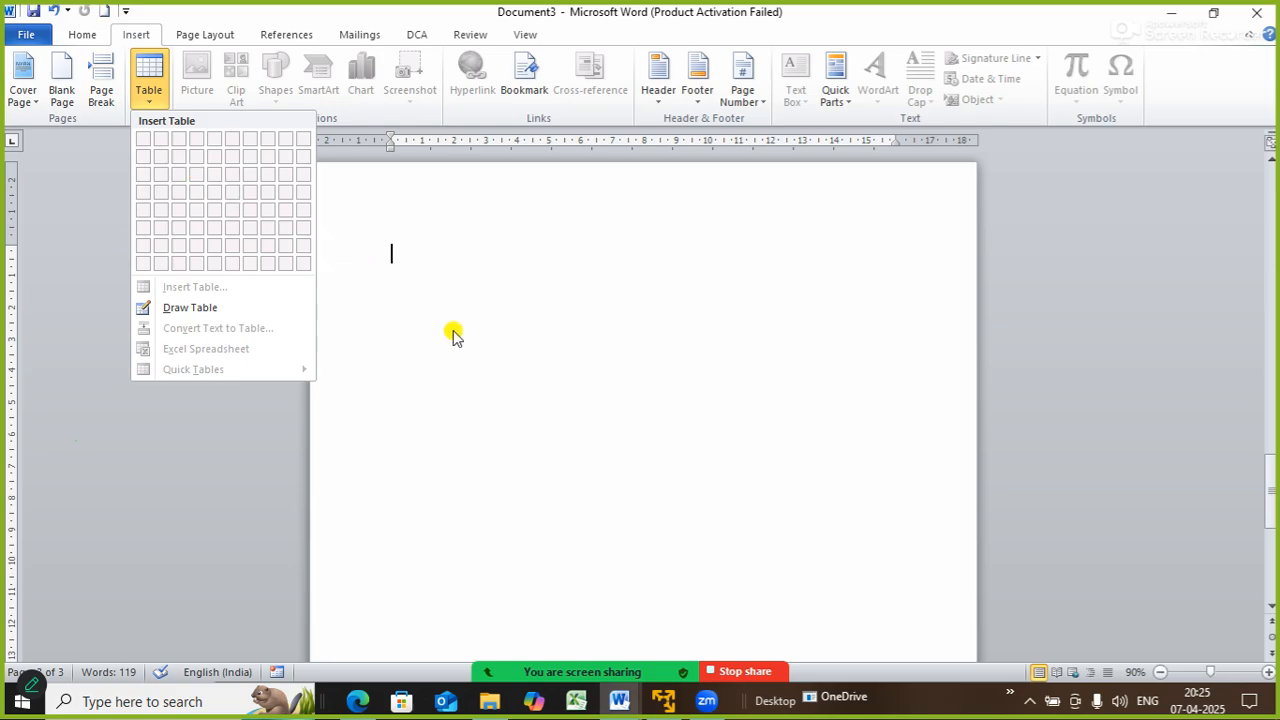
left_click(604, 350)
left_click_drag(1270, 467, 1243, 352)
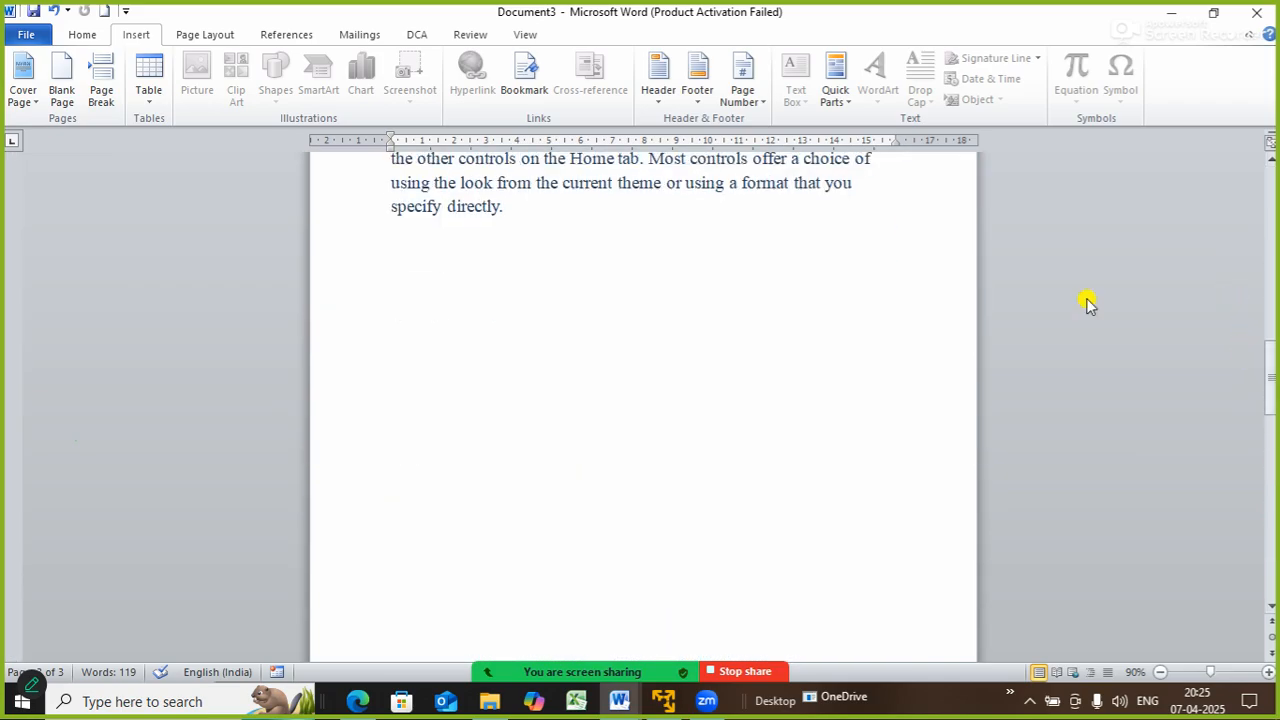
left_click(447, 308)
left_click(150, 100)
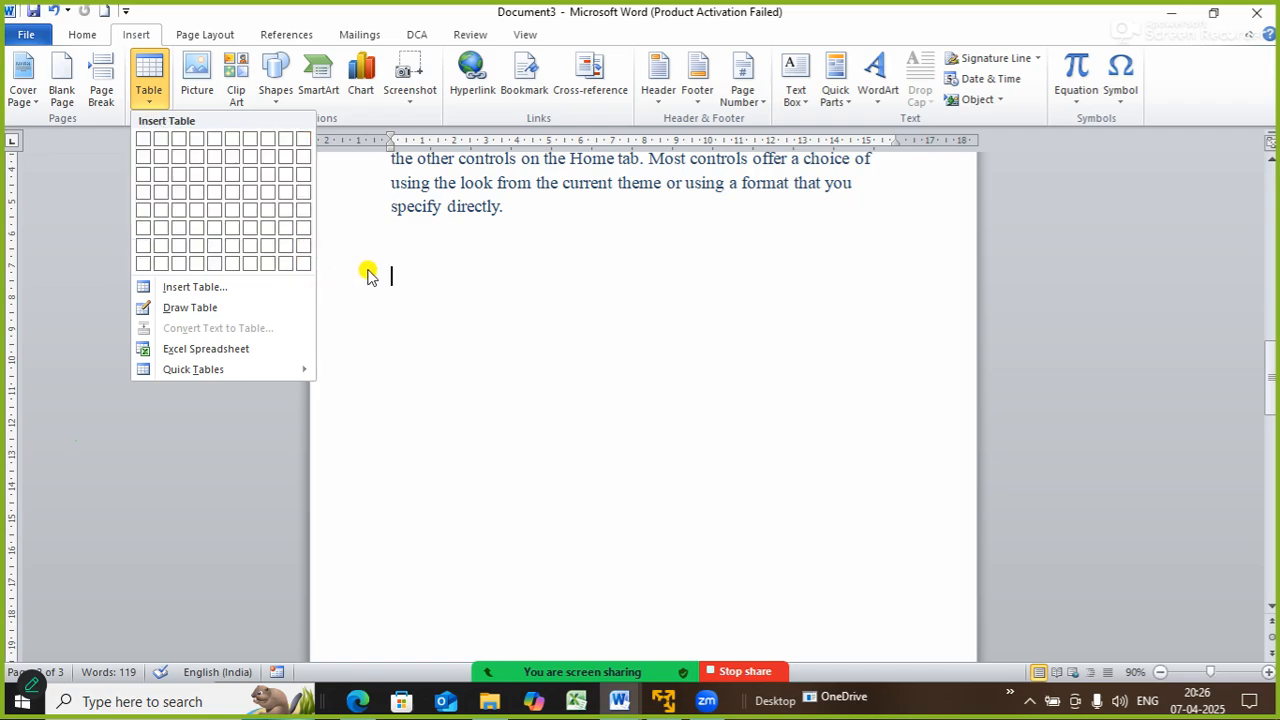
- Insert a 10-column by 8-row table below the paragraph and select the whole table
left_click(302, 262)
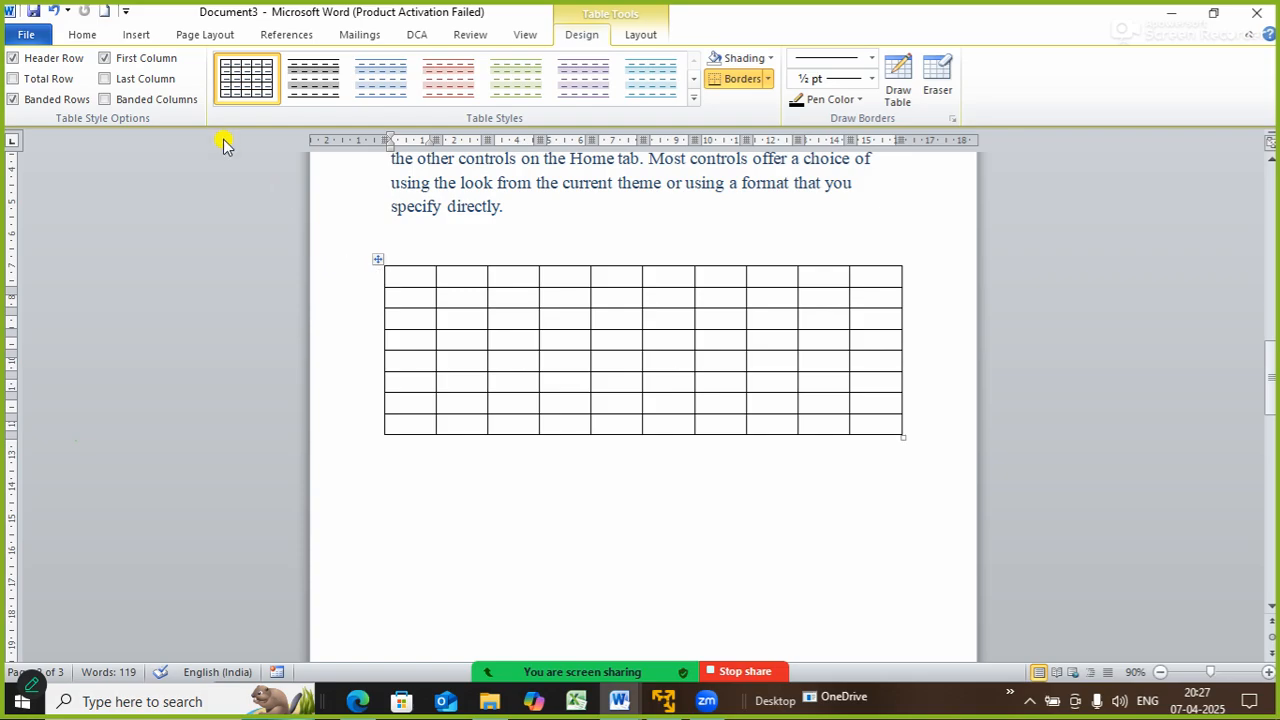
left_click(374, 261)
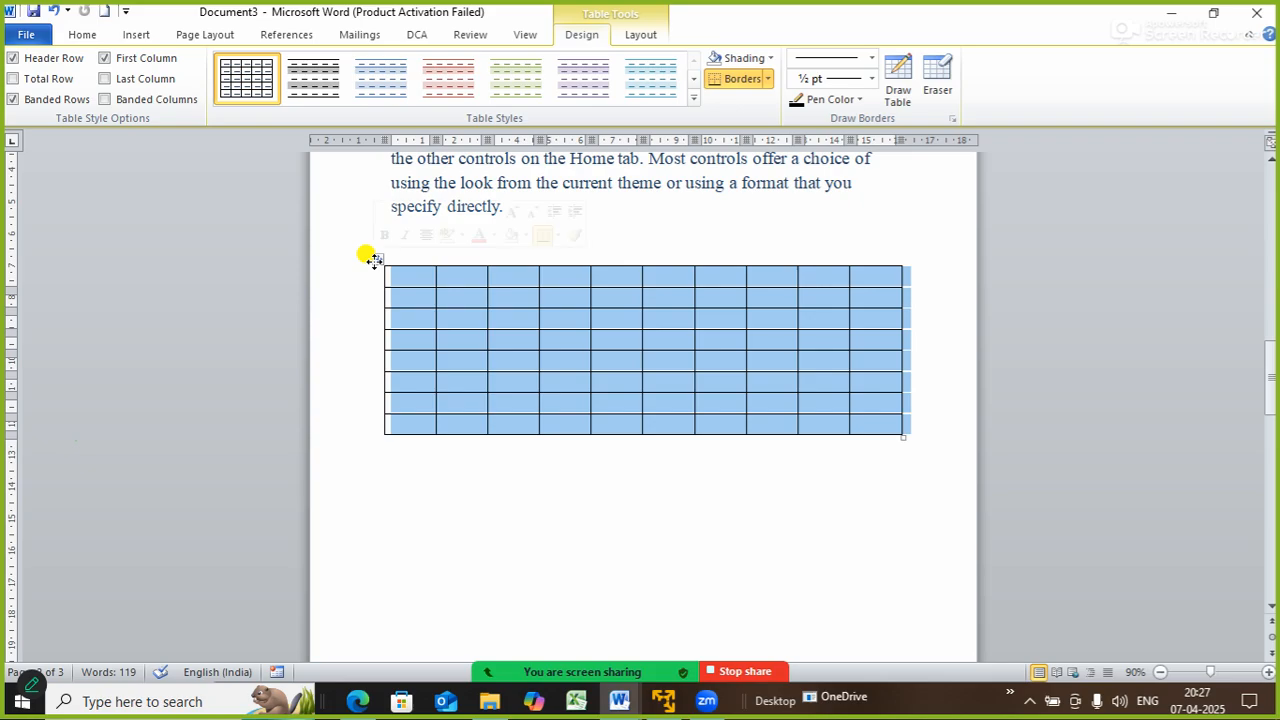
left_click(512, 421)
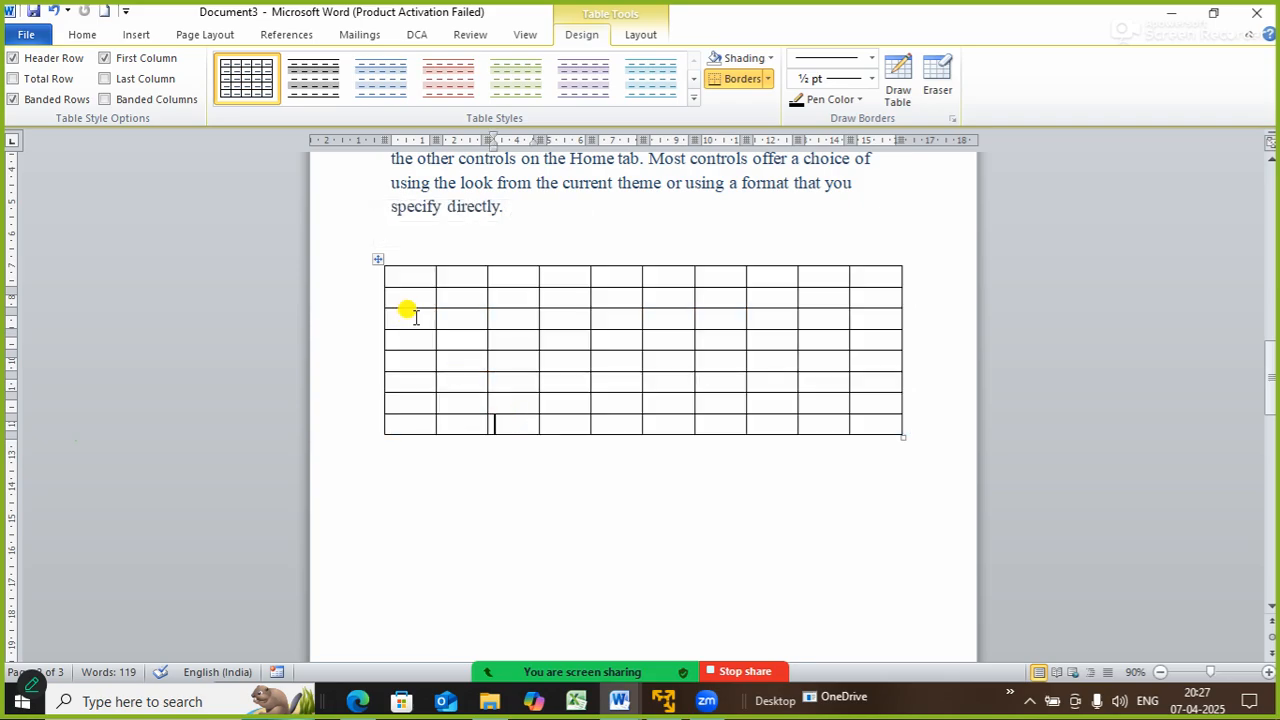
left_click(375, 261)
- Delete the empty 10×8 table and bring up the Insert > Table choices again
key("BackSpace")
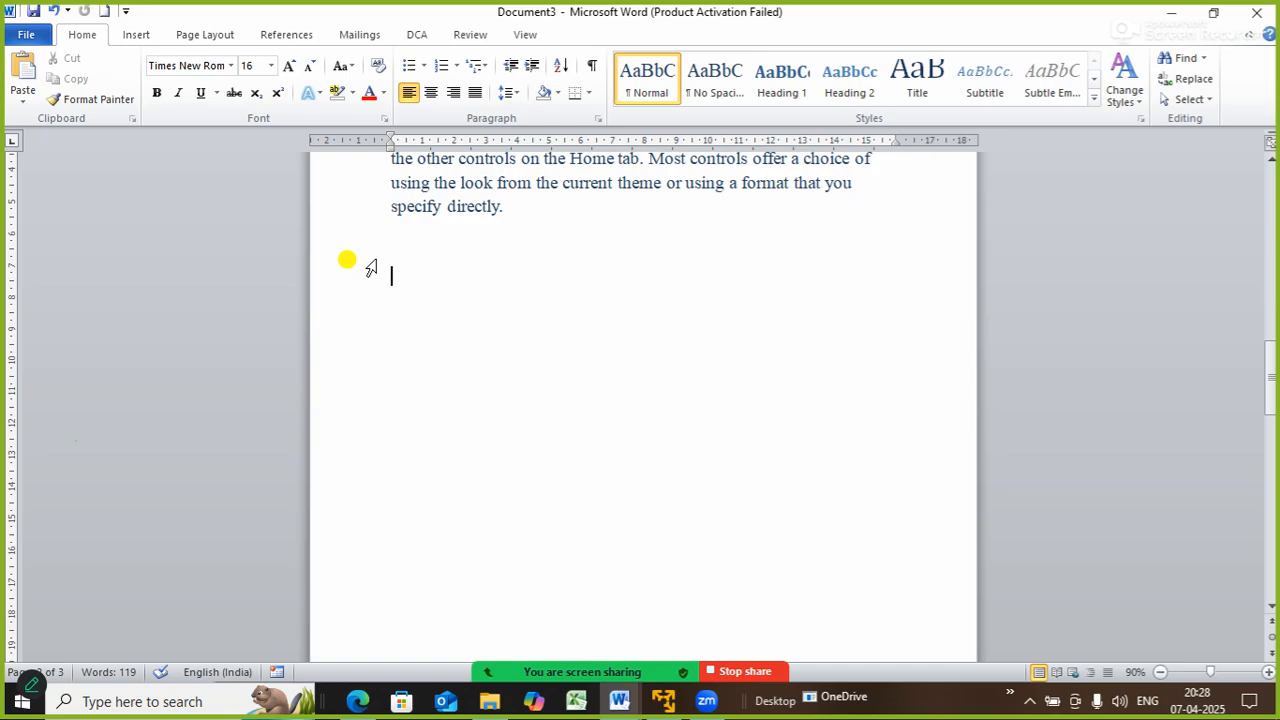
left_click(128, 34)
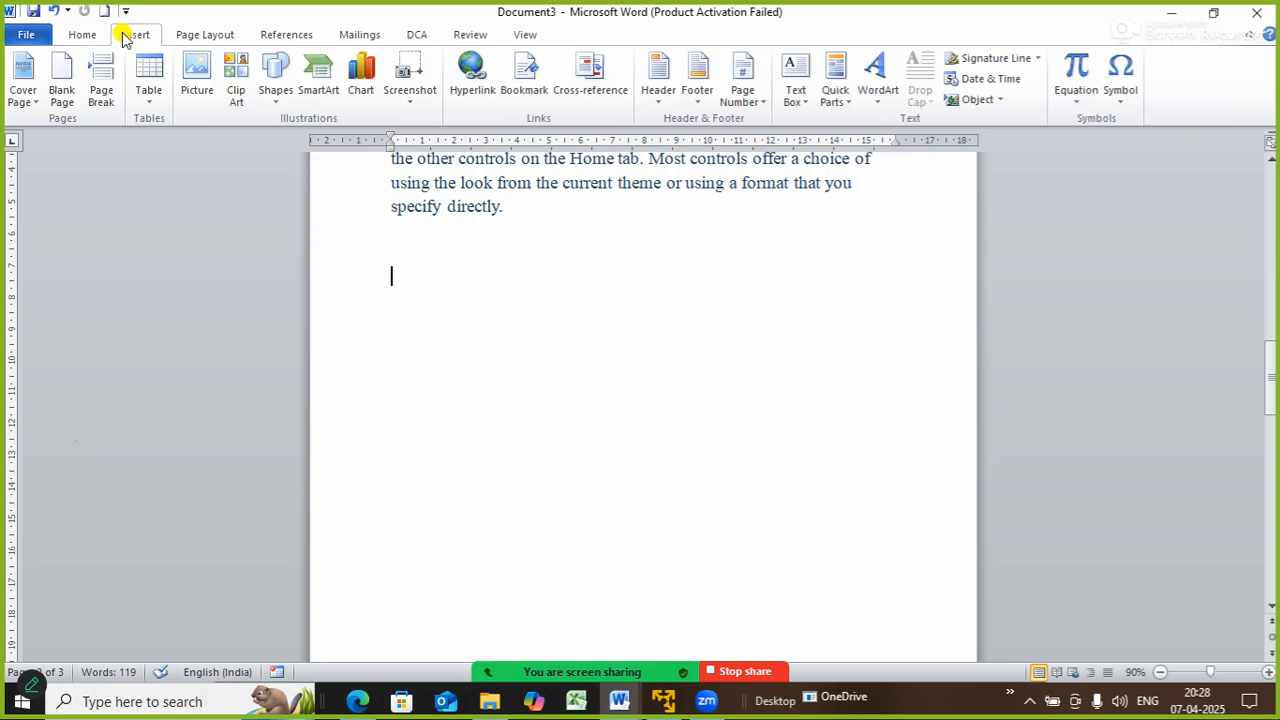
left_click(150, 104)
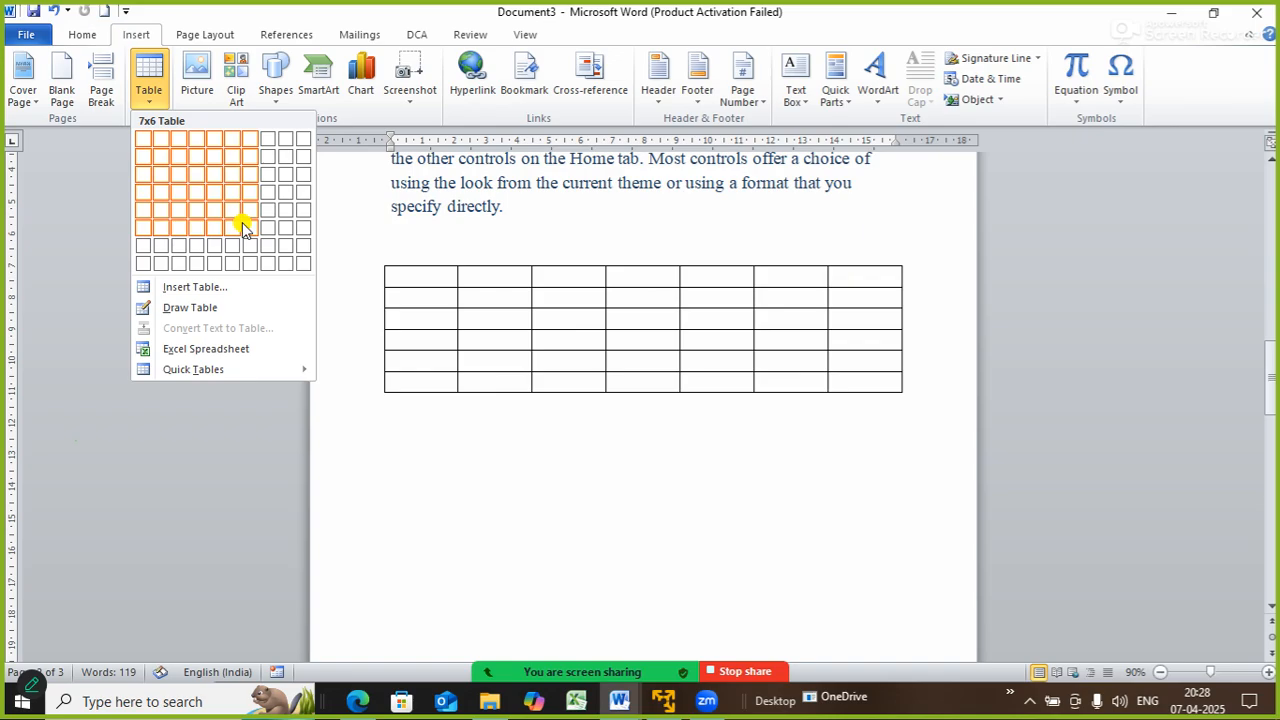
- In the Insert Table dialog, enter 12 columns and 15 rows
left_click(235, 288)
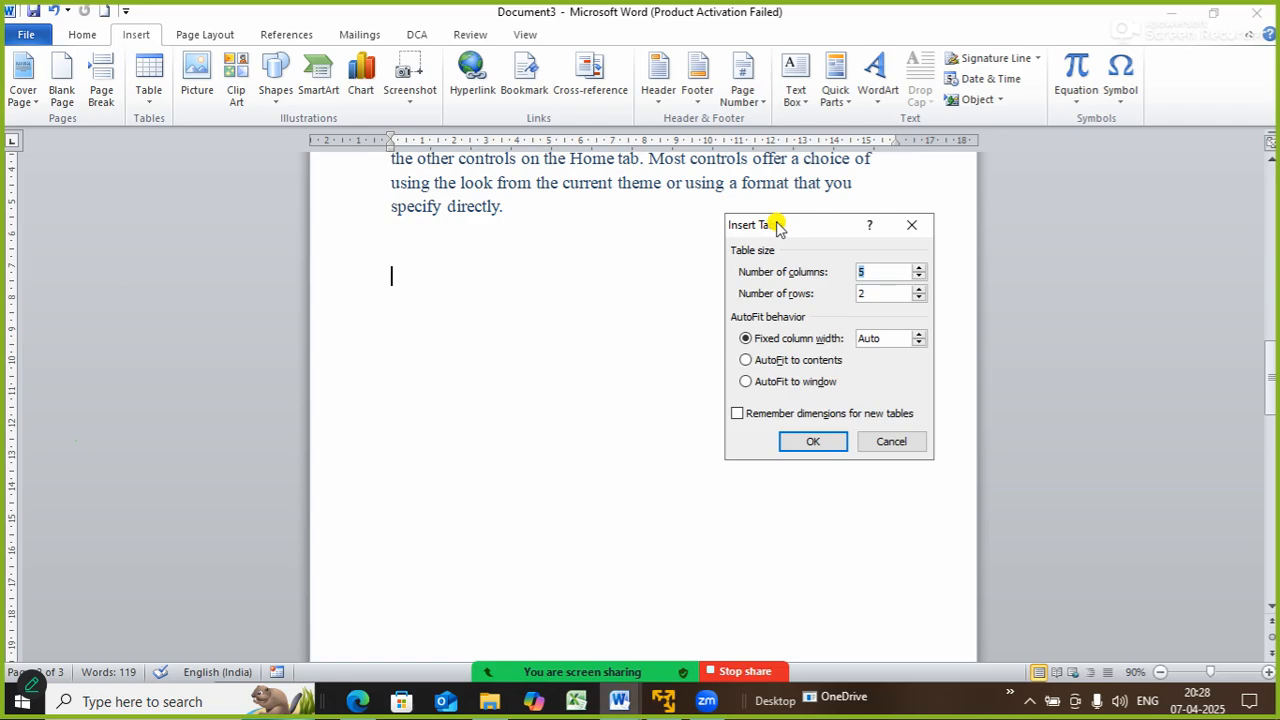
type("12")
left_click(886, 293)
key("BackSpace")
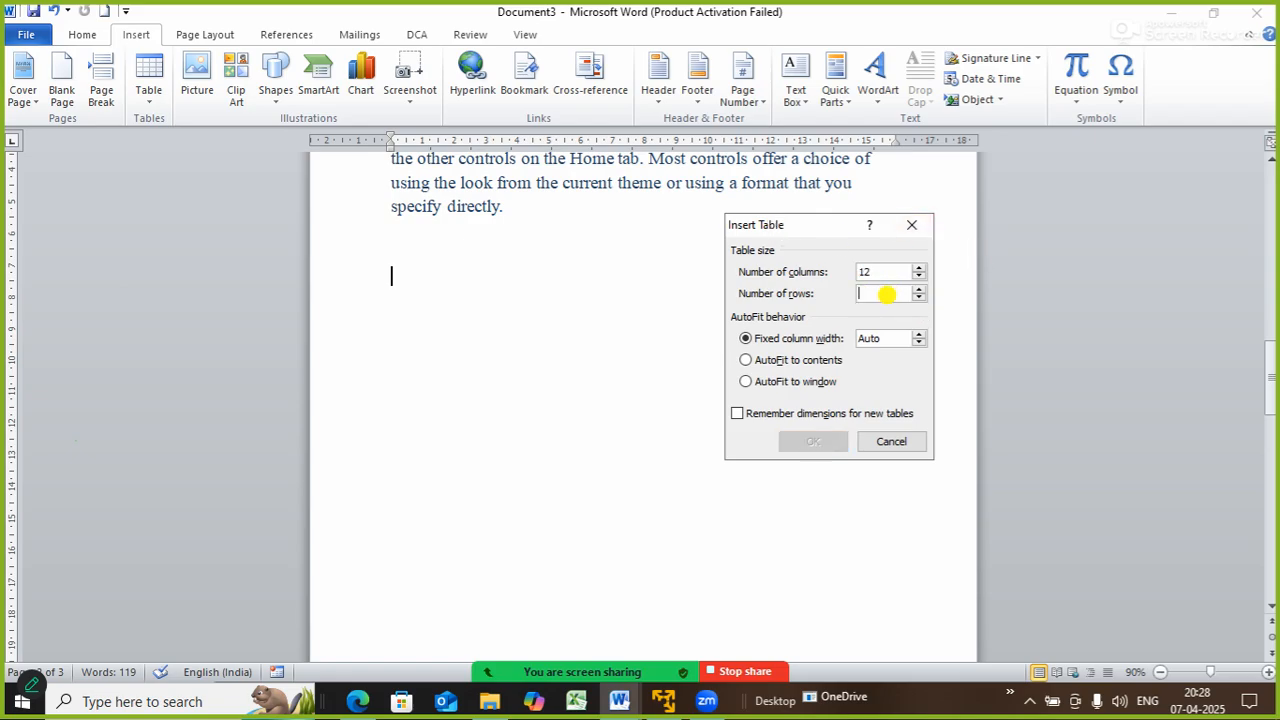
type("15")
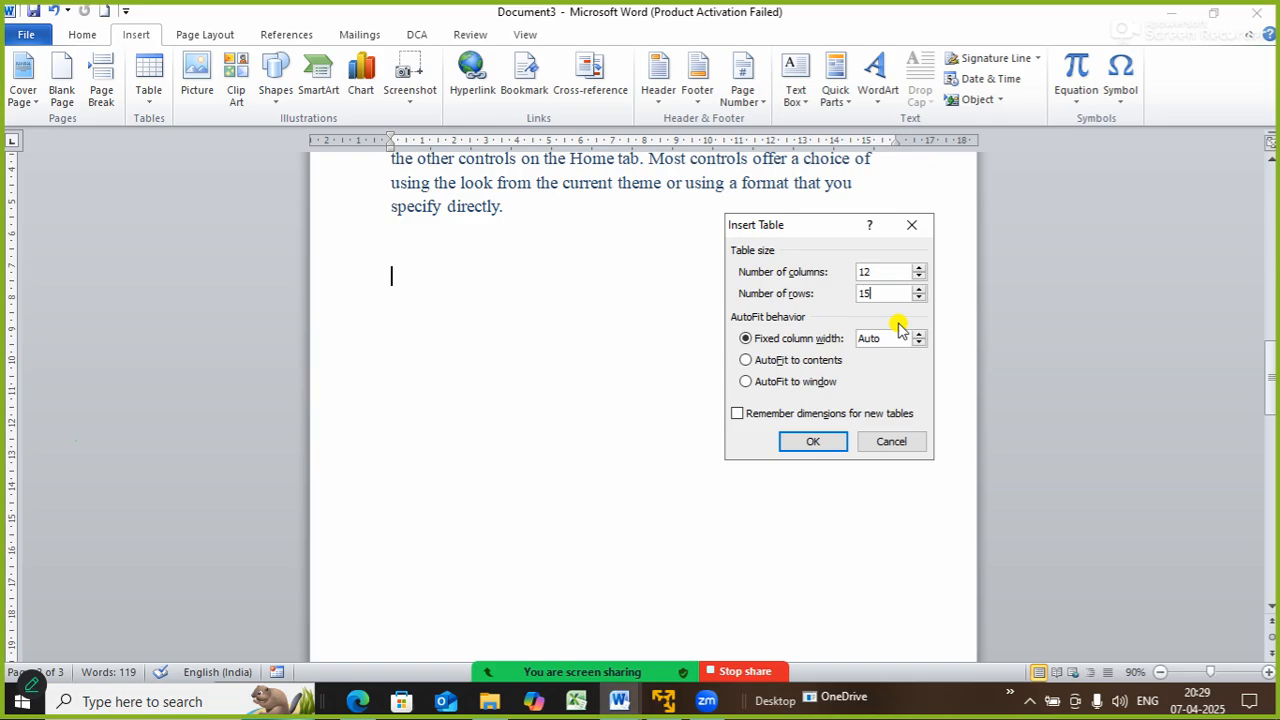
- Create the 12×15 table and select it as a whole
left_click(826, 441)
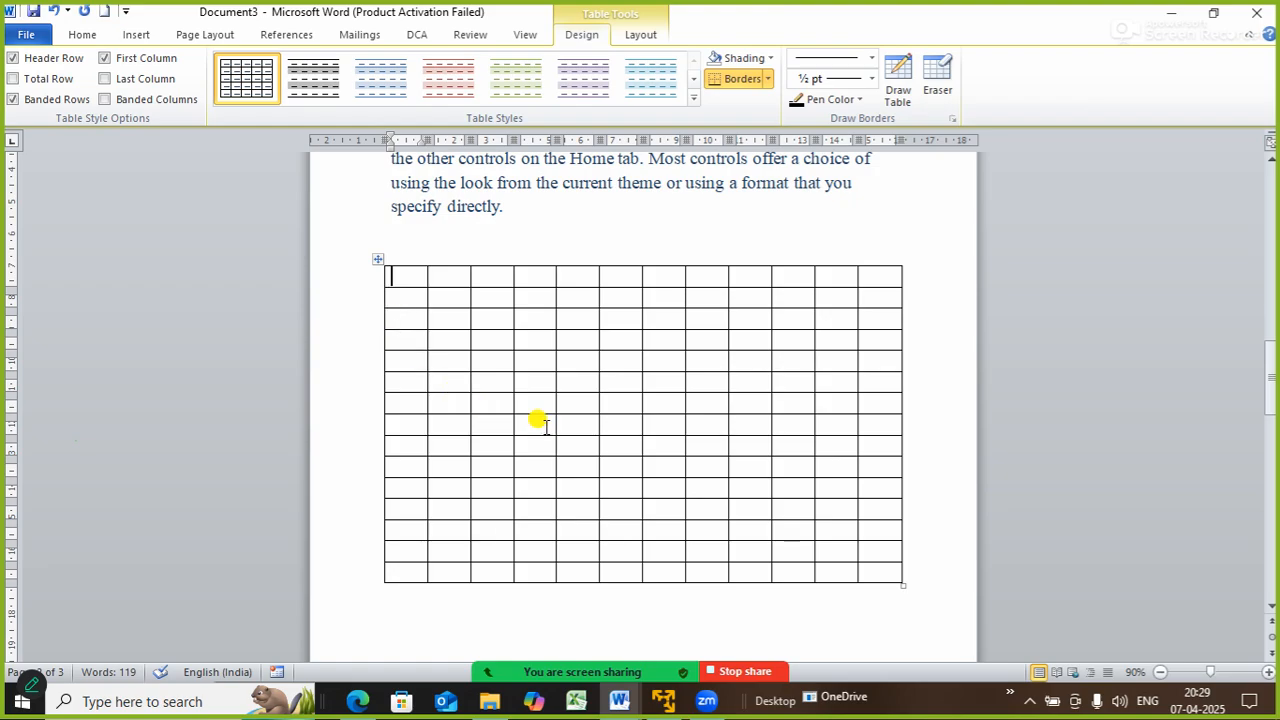
left_click(379, 256)
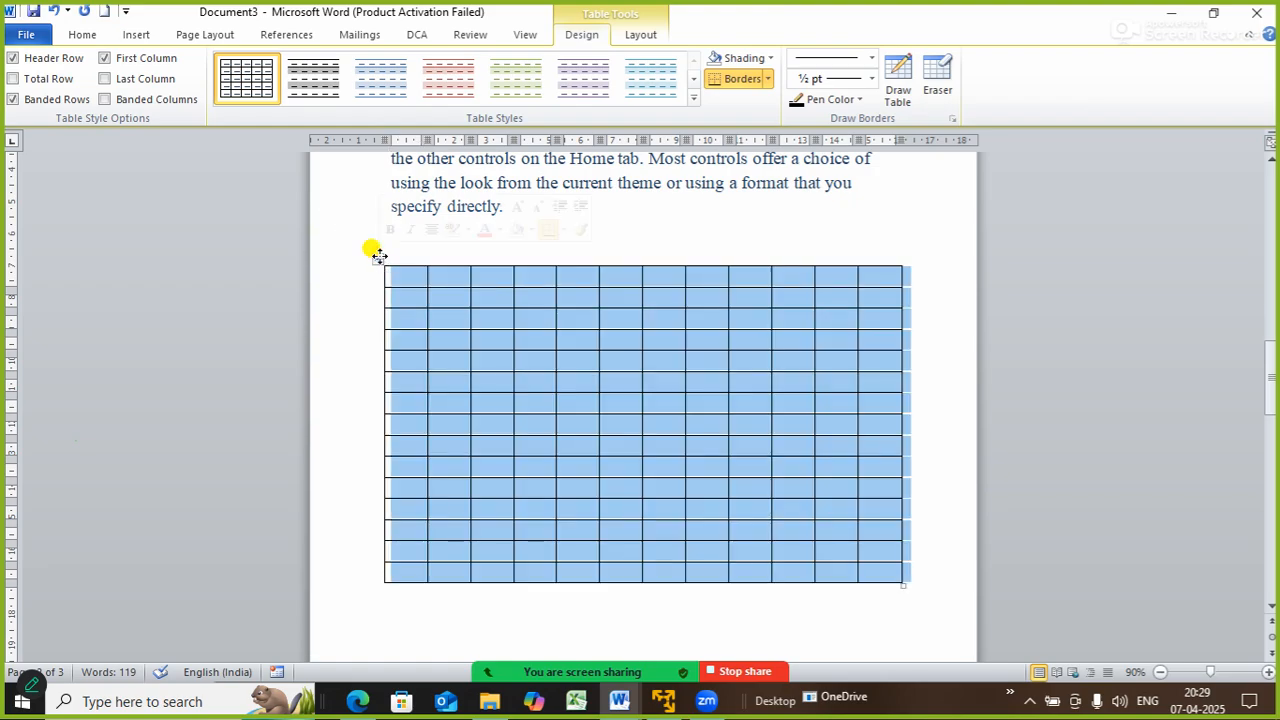
- Delete the 12-column table and bring up the Insert > Table size grid
key("BackSpace")
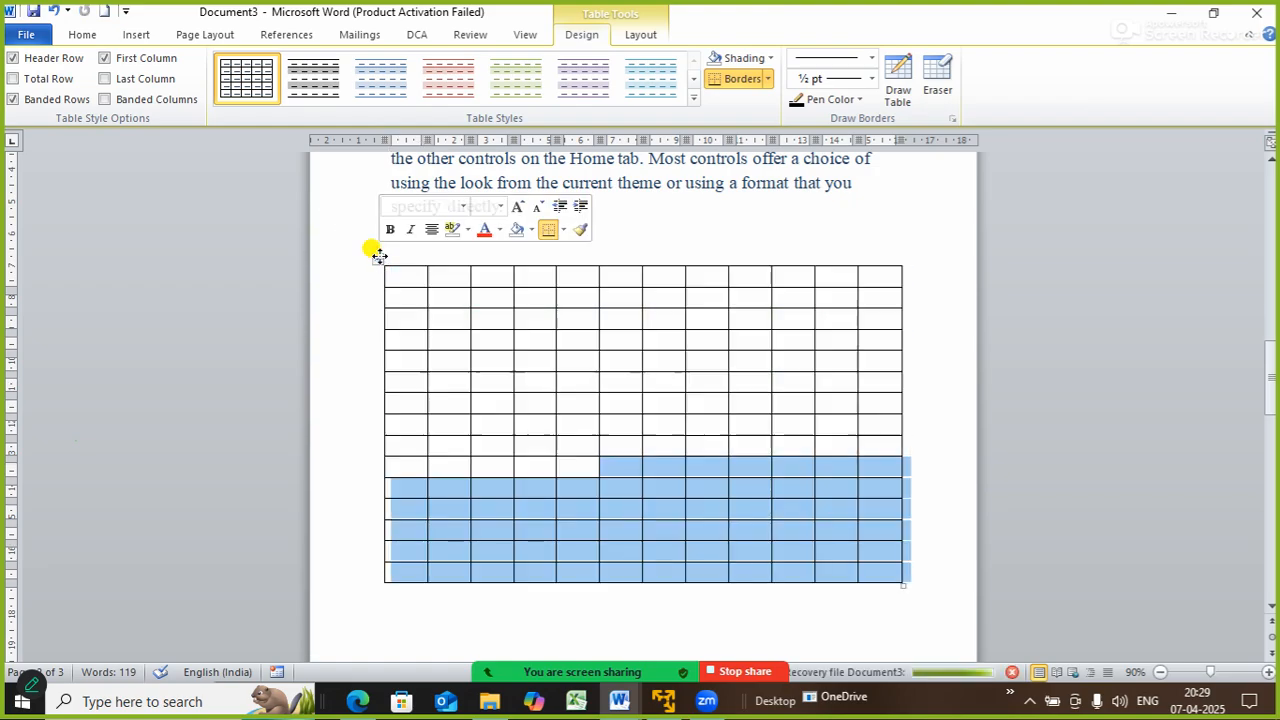
left_click(136, 34)
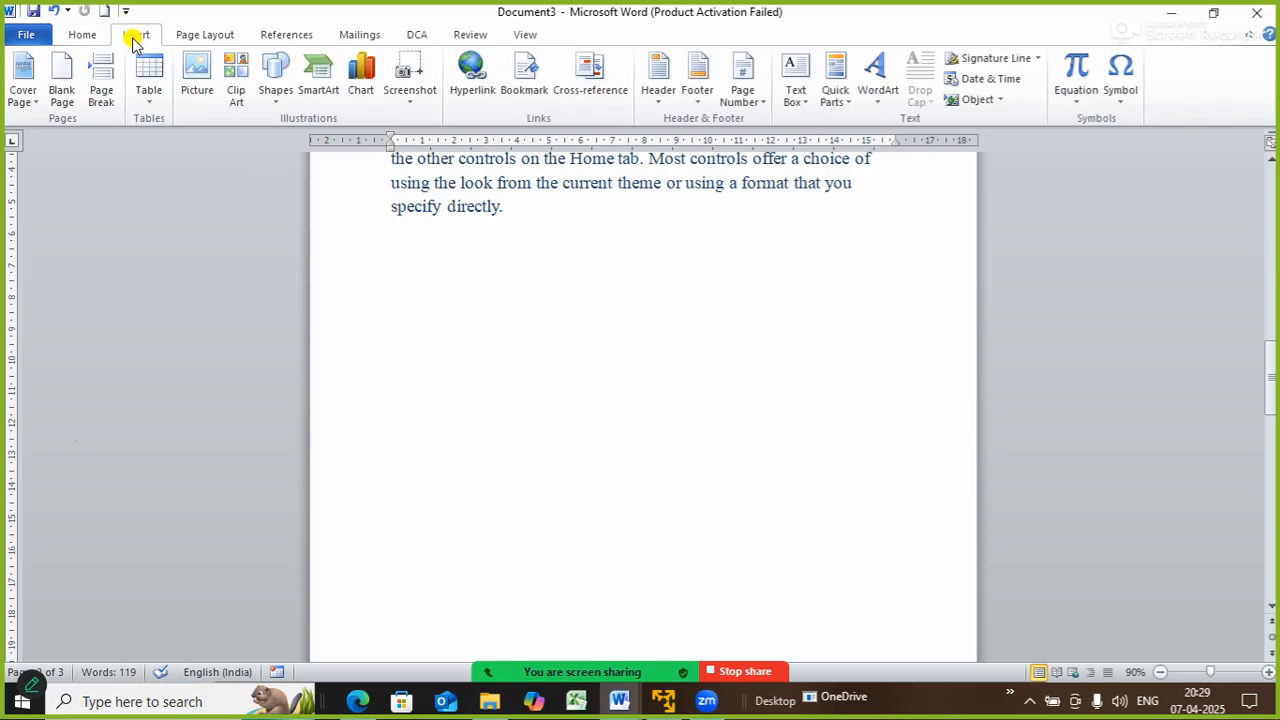
left_click(149, 105)
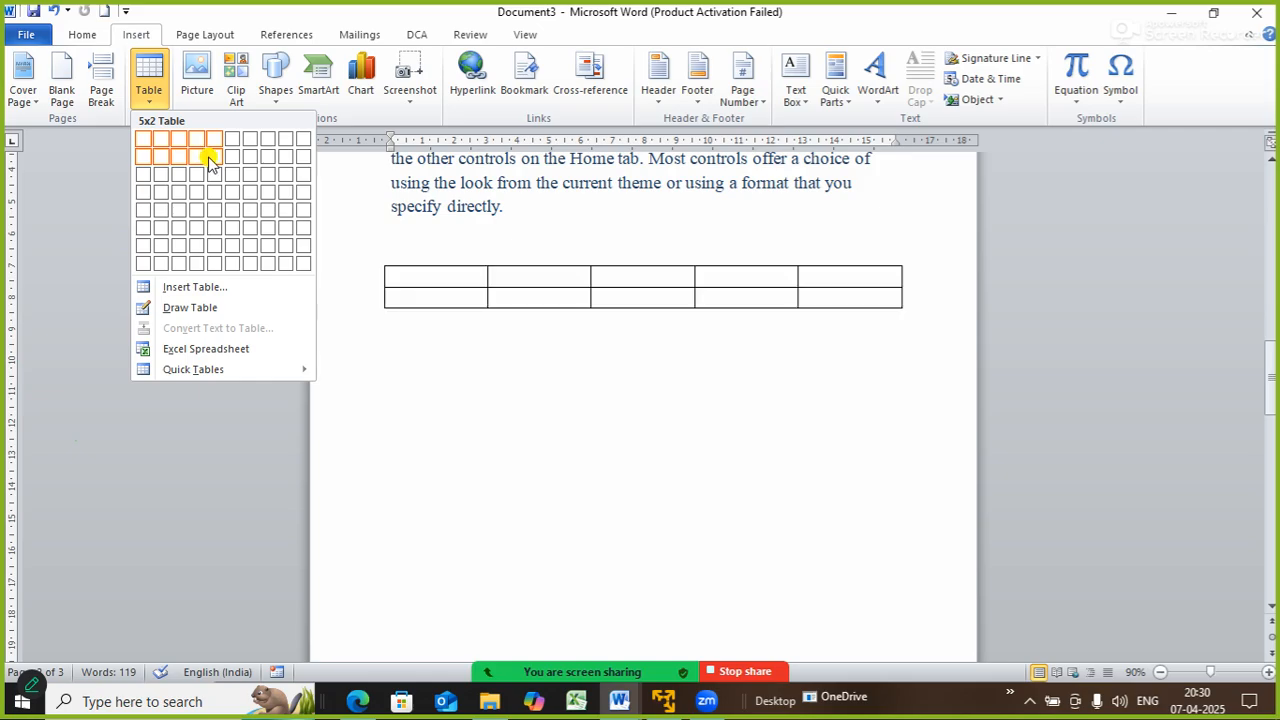
- Insert a 5×2 table and type the headers PN, PQ and PR in the first three cells
left_click(210, 162)
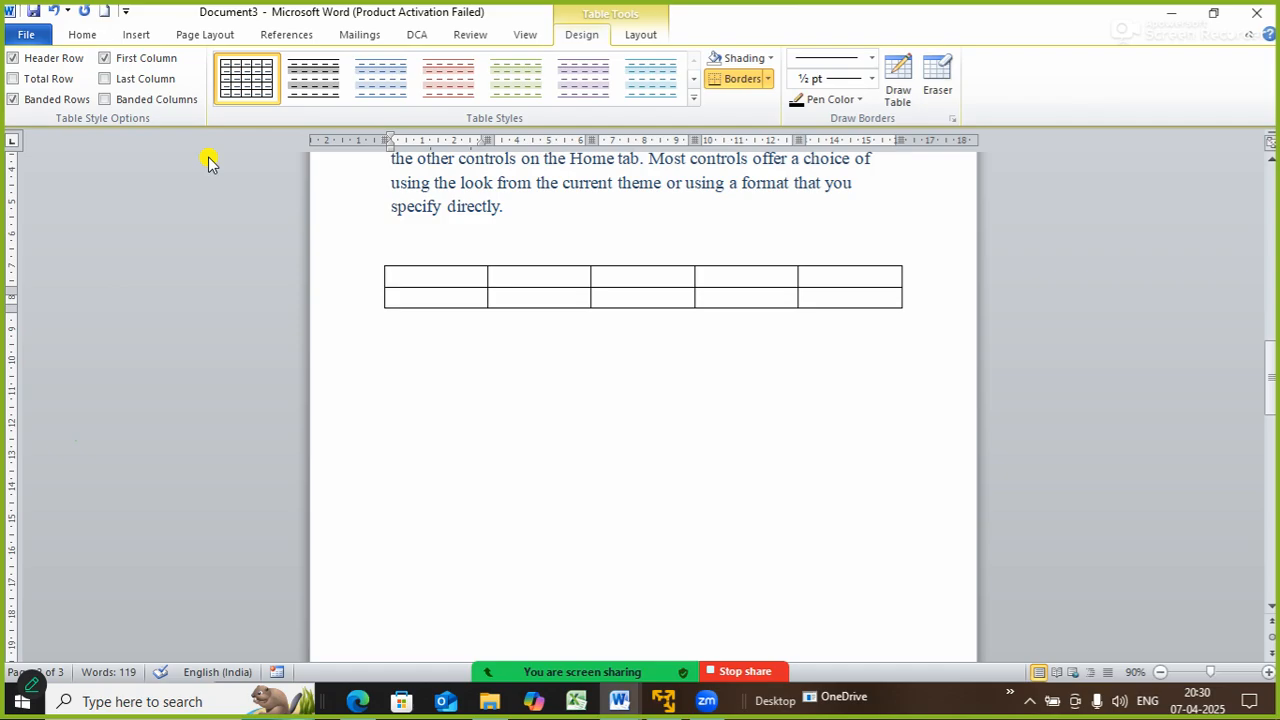
type("PN")
key("BackSpace")
type("N")
key("Tab")
type("PQ")
key("Tab")
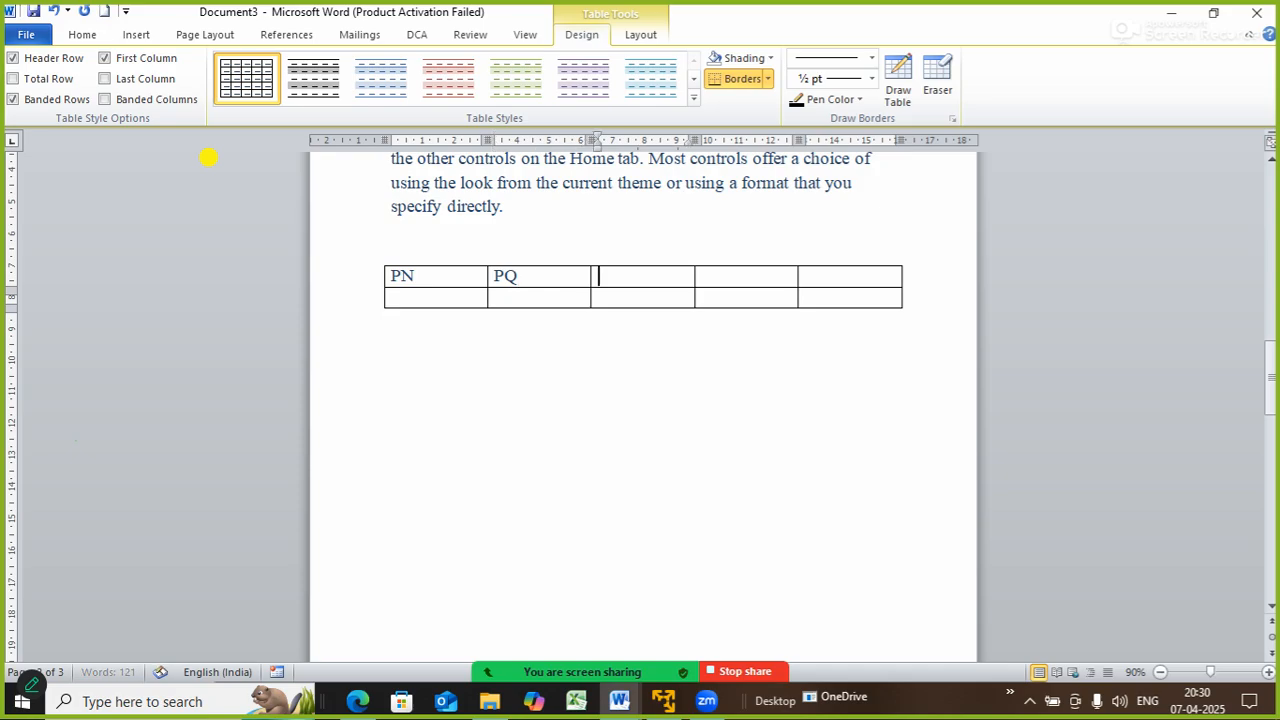
type("PR")
key("Tab")
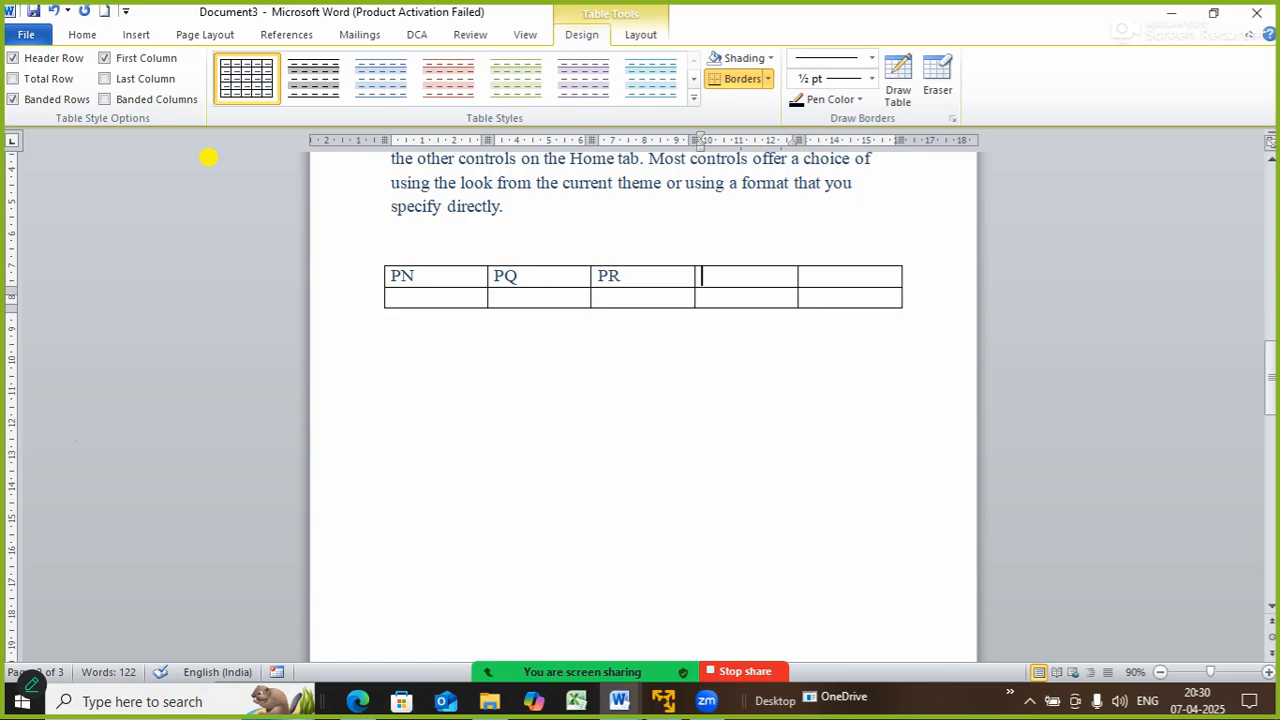
- Finish the header row with AMT and MONTHS, correcting the MONTHS spelling
type("AMT")
key("Tab")
type("MONT")
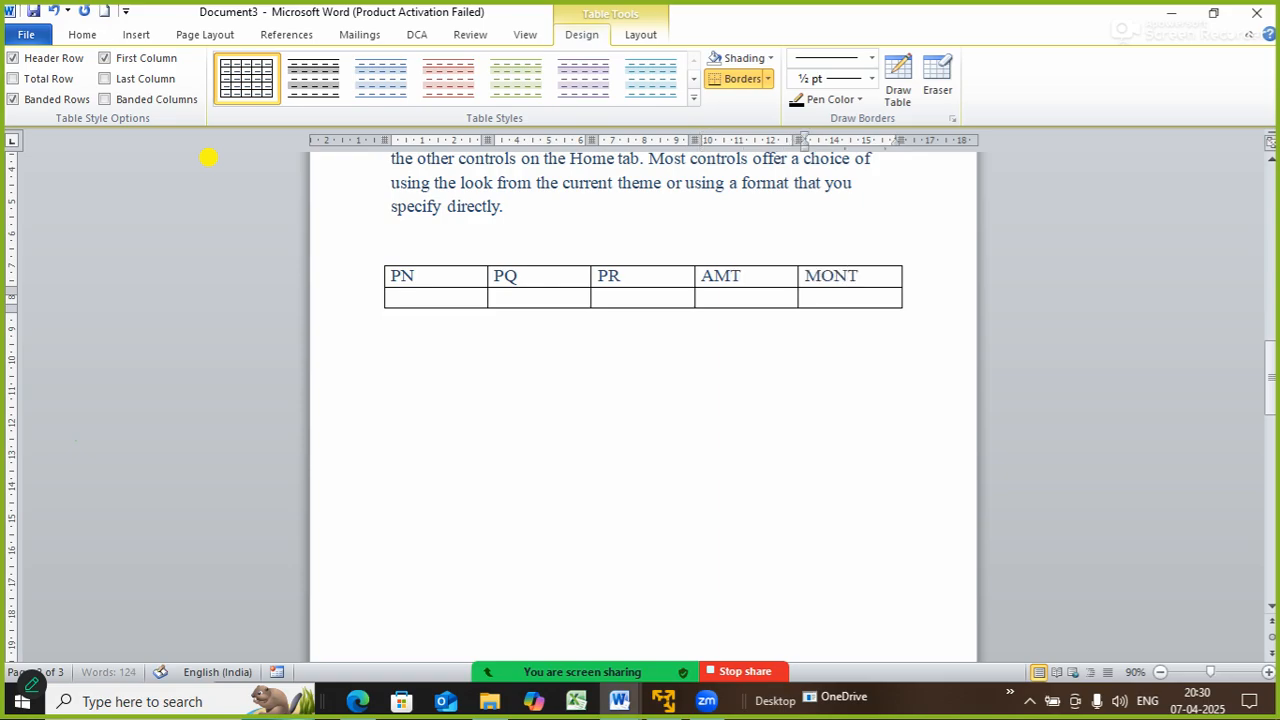
type("H")
key("Tab")
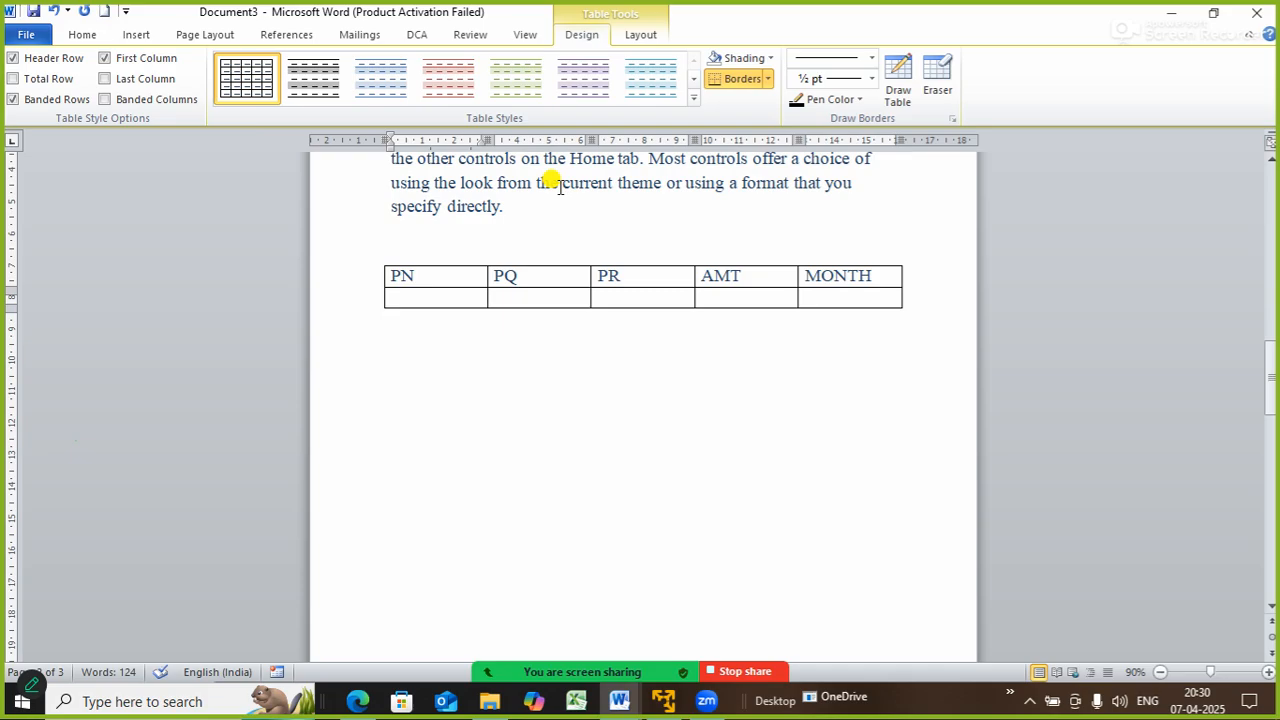
left_click(886, 279)
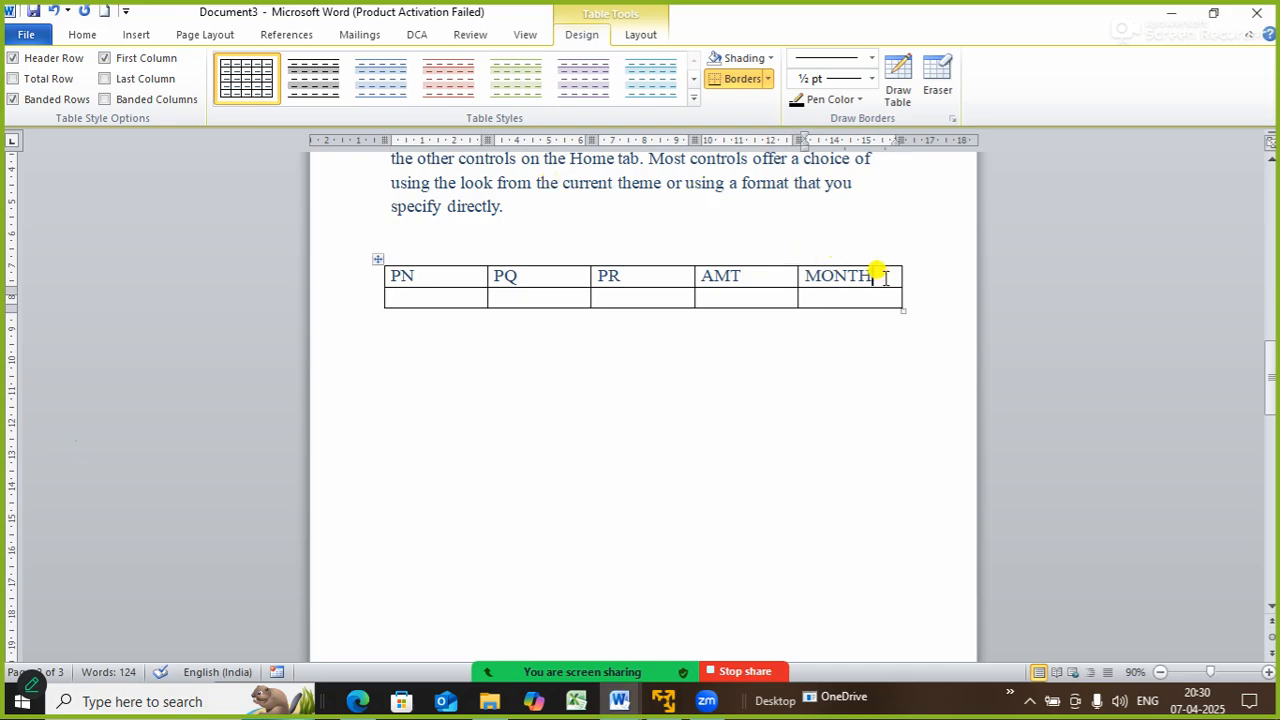
key("BackSpace")
key("BackSpace")
key("BackSpace")
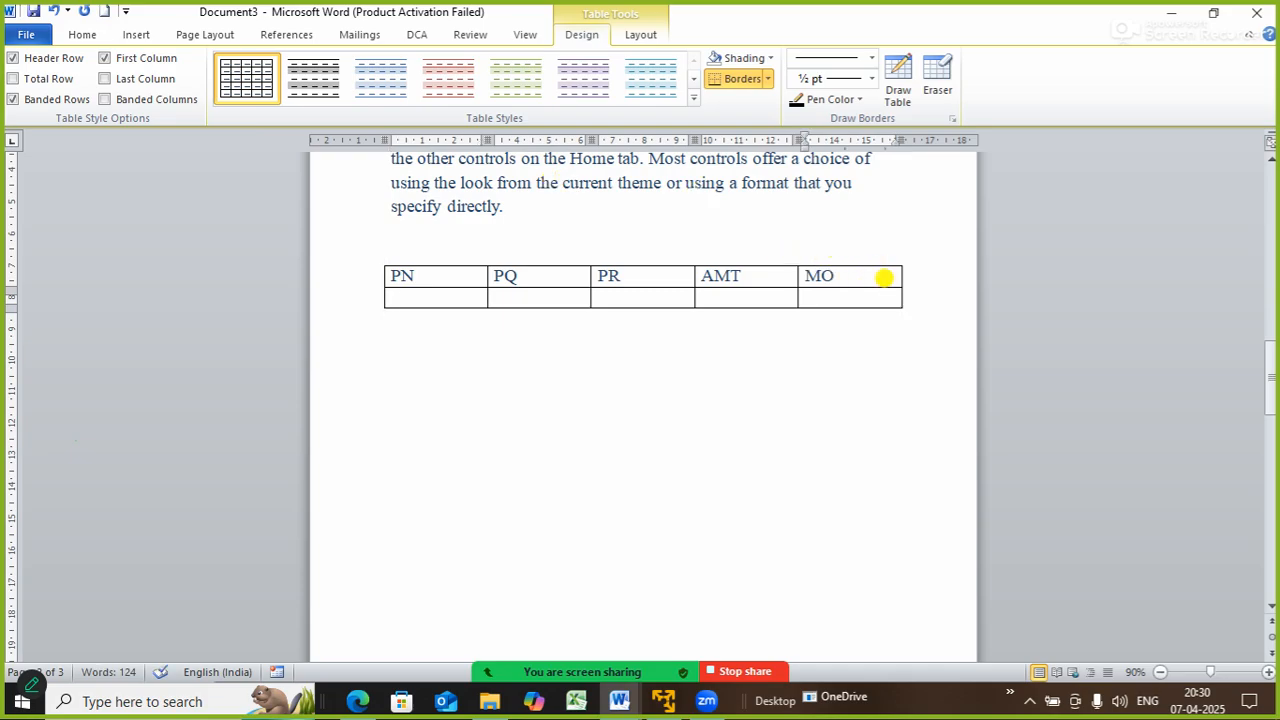
type("NTHS")
key("Tab")
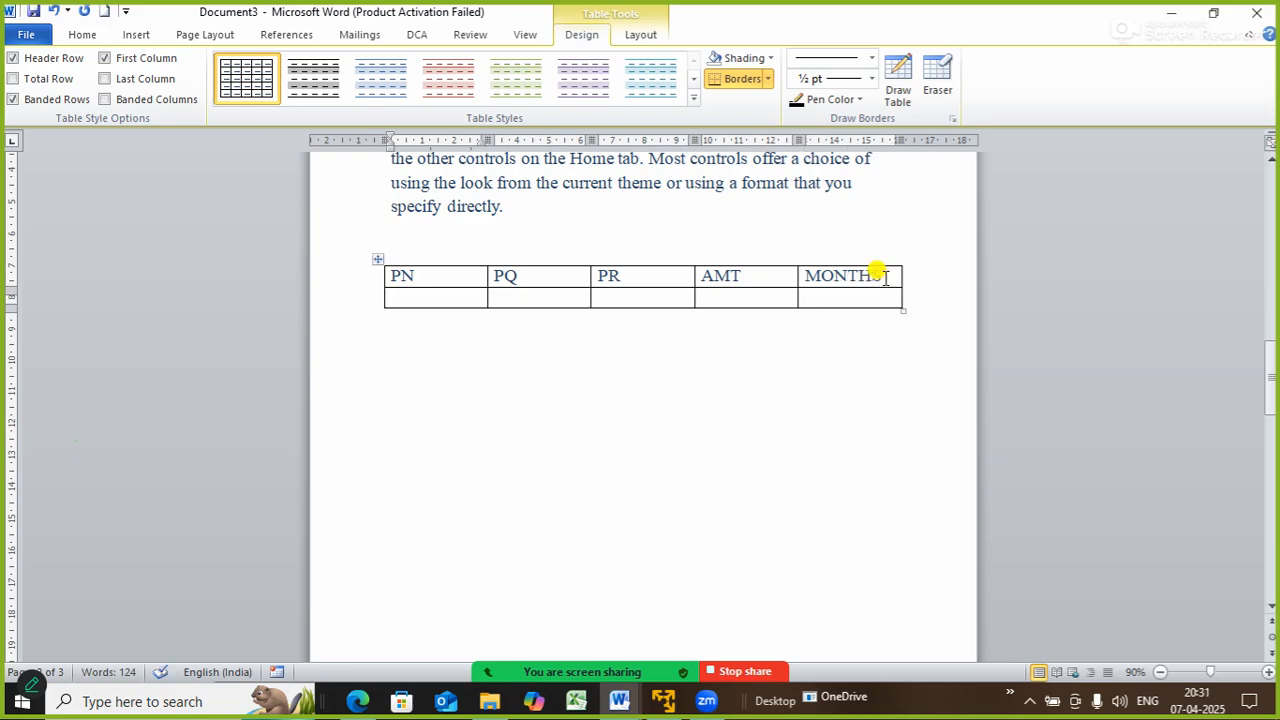
- Enter the LAPTOP row with quantity 6, price 30000 and month JAN
type("AL")
key("BackSpace")
key("BackSpace")
type("LA")
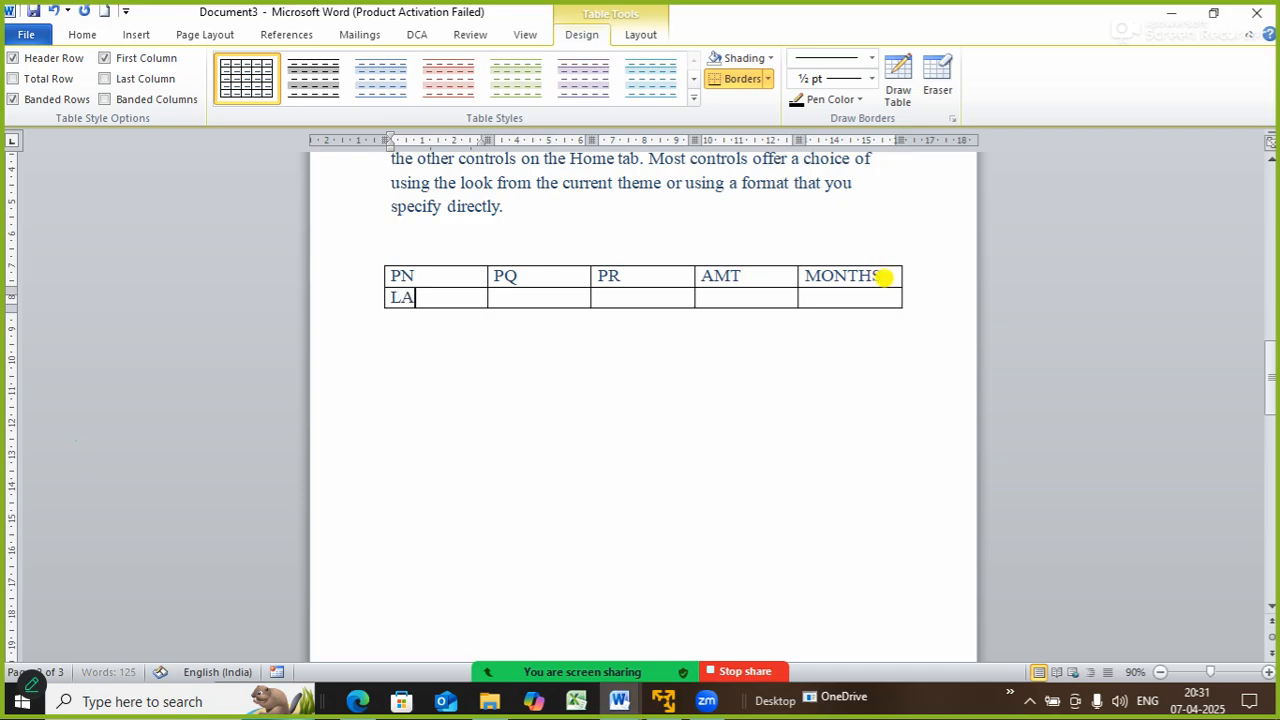
type("PTOP")
key("Tab")
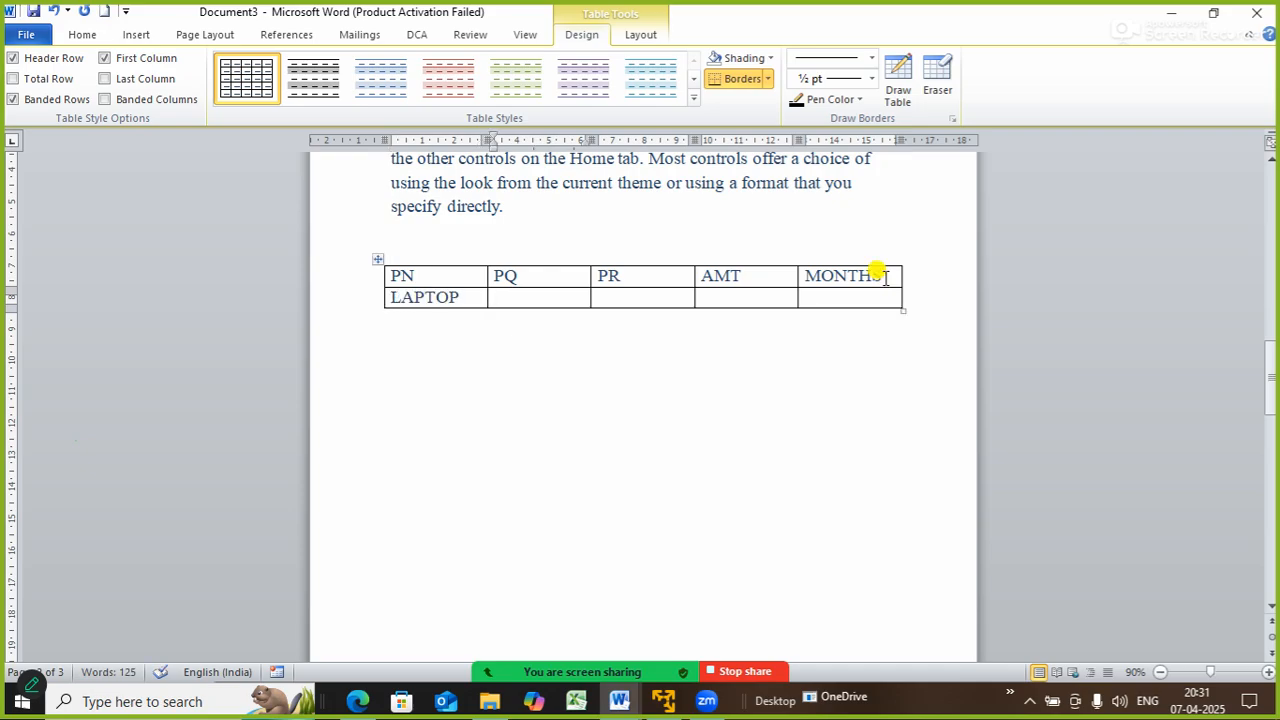
type("6")
key("Tab")
type("30000")
key("Tab")
key("Tab")
type("JAN")
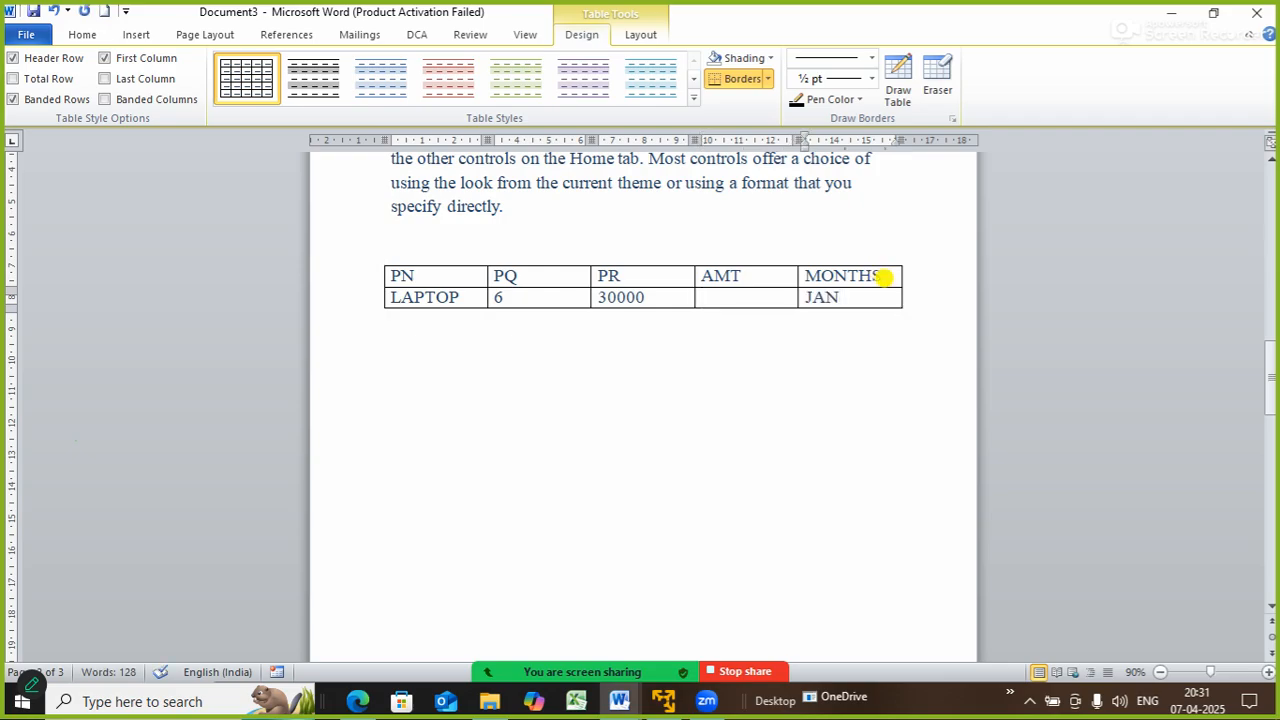
key("Tab")
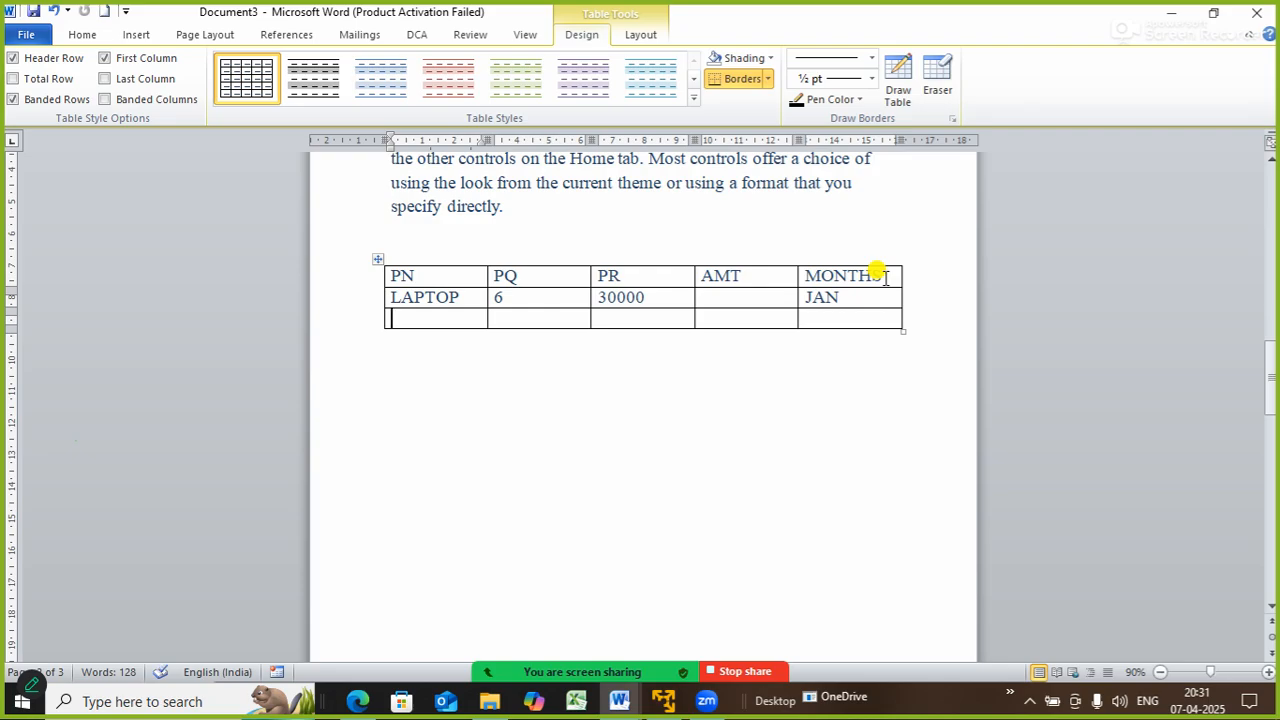
- Enter the PRINTER row with quantity 10, price 5000 and month JAN
type("F")
key("BackSpace")
type("PRINTER")
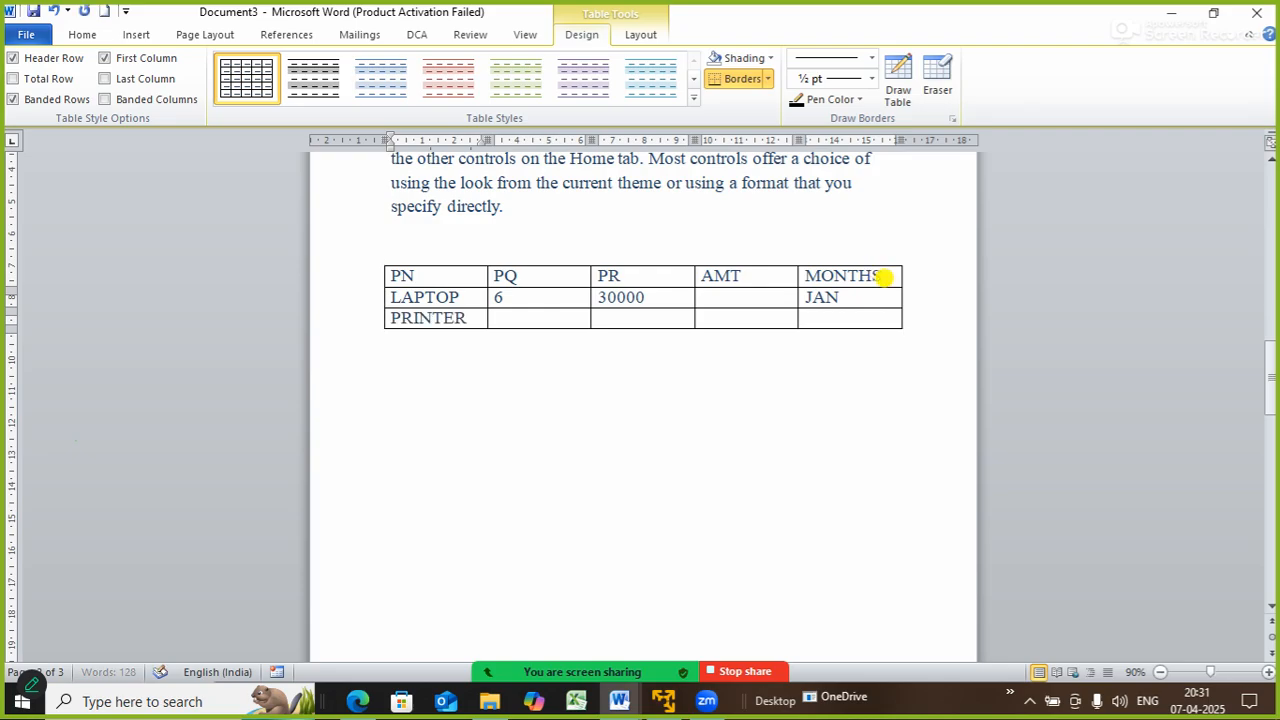
key("Tab")
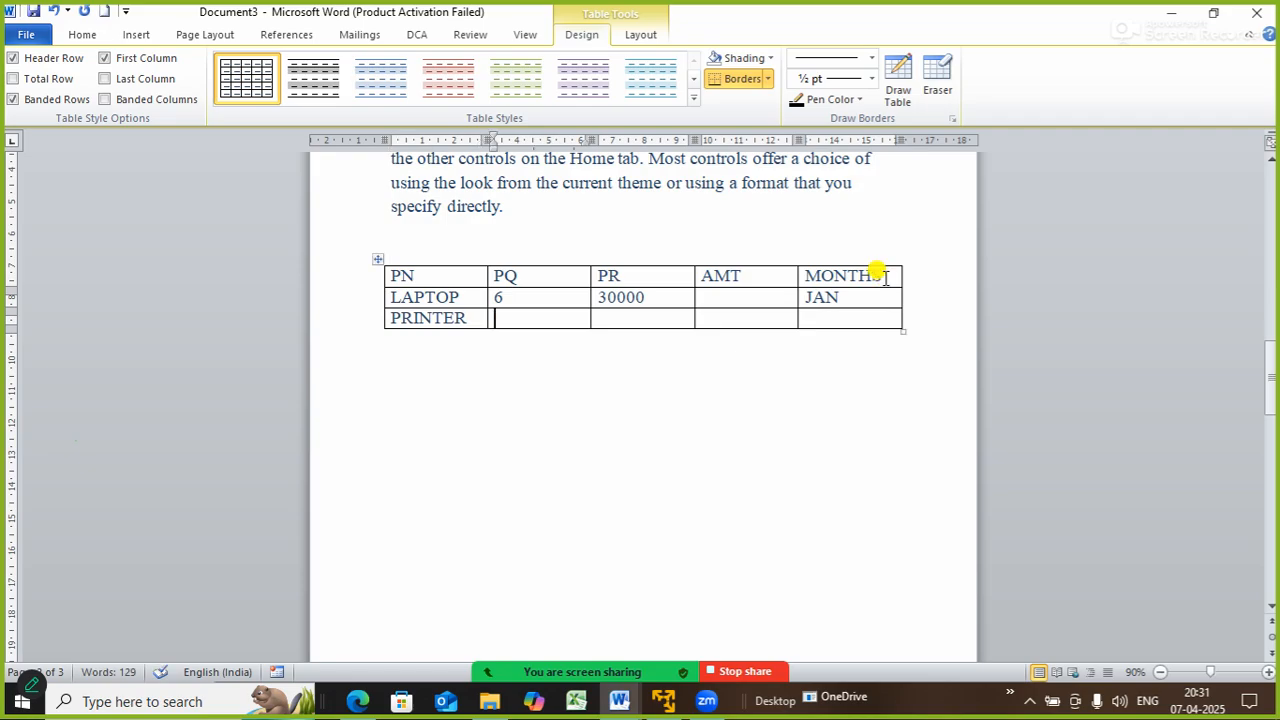
type("10")
key("Tab")
type("5000")
key("Tab")
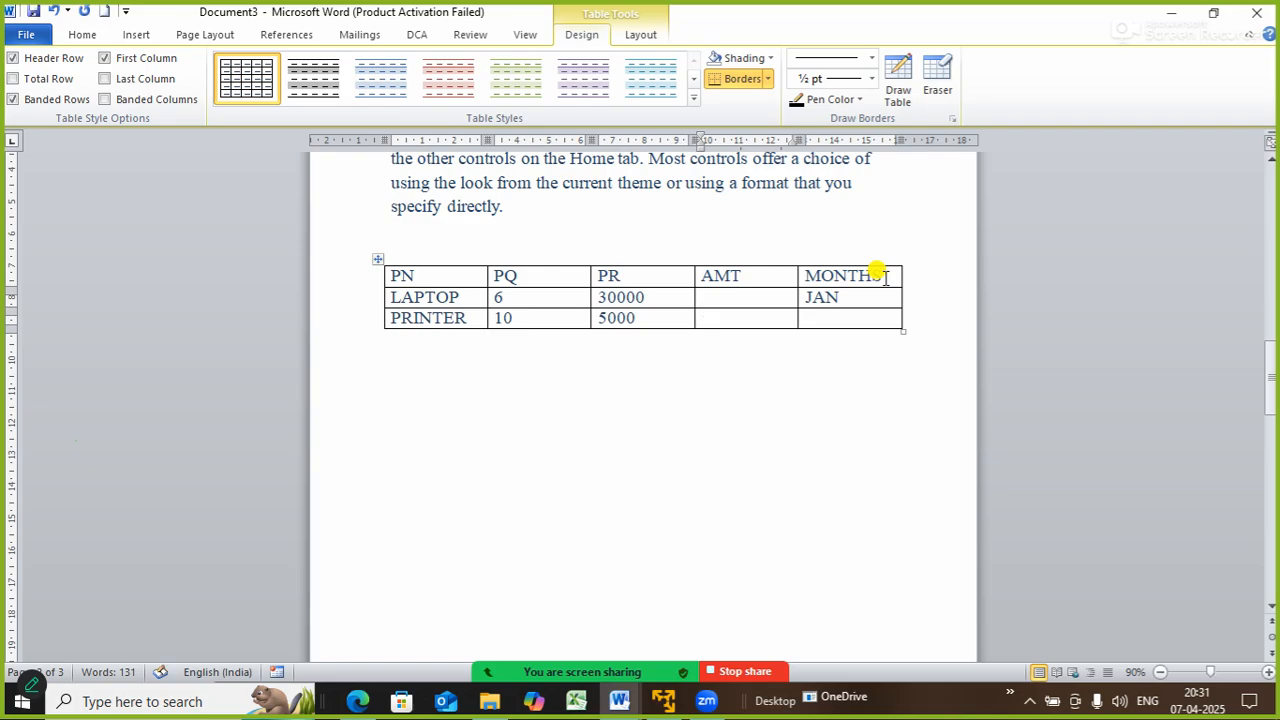
key("Tab")
type("JAN")
key("Tab")
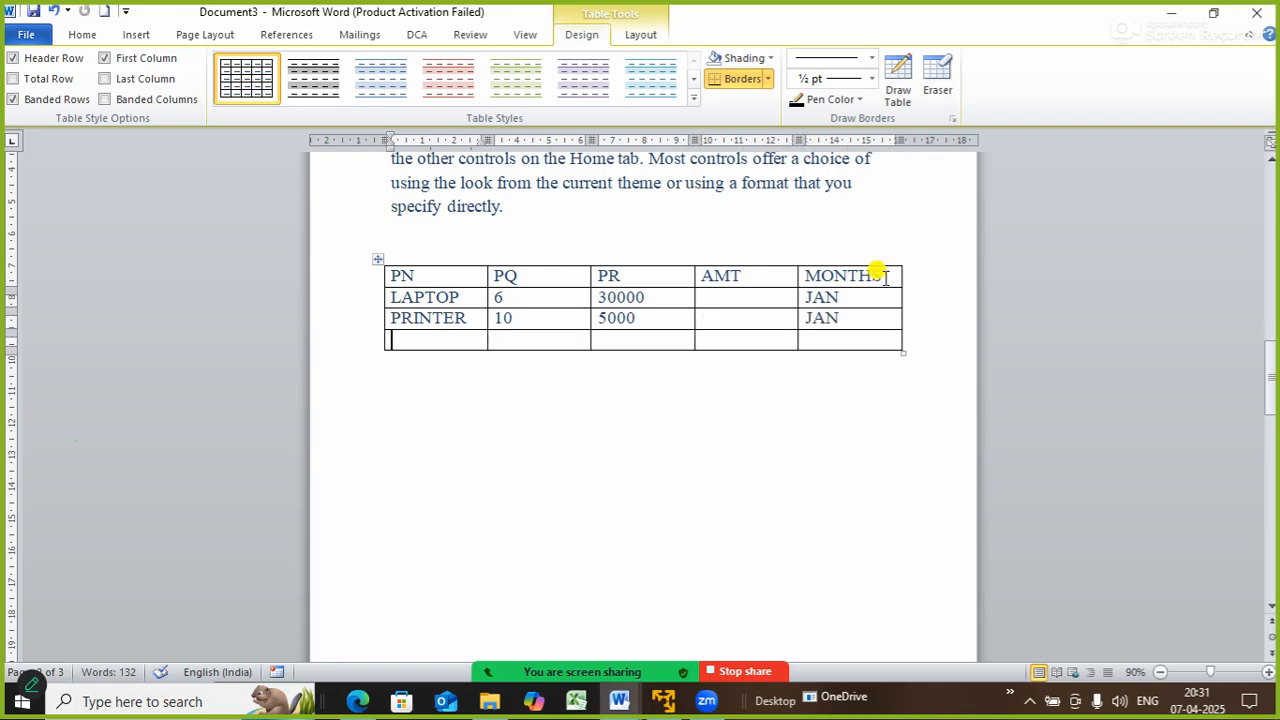
- Enter the DESKTOP row with quantity 20, price 10000 and month JAN, fixing the JA typo
type("DESKTOP ")
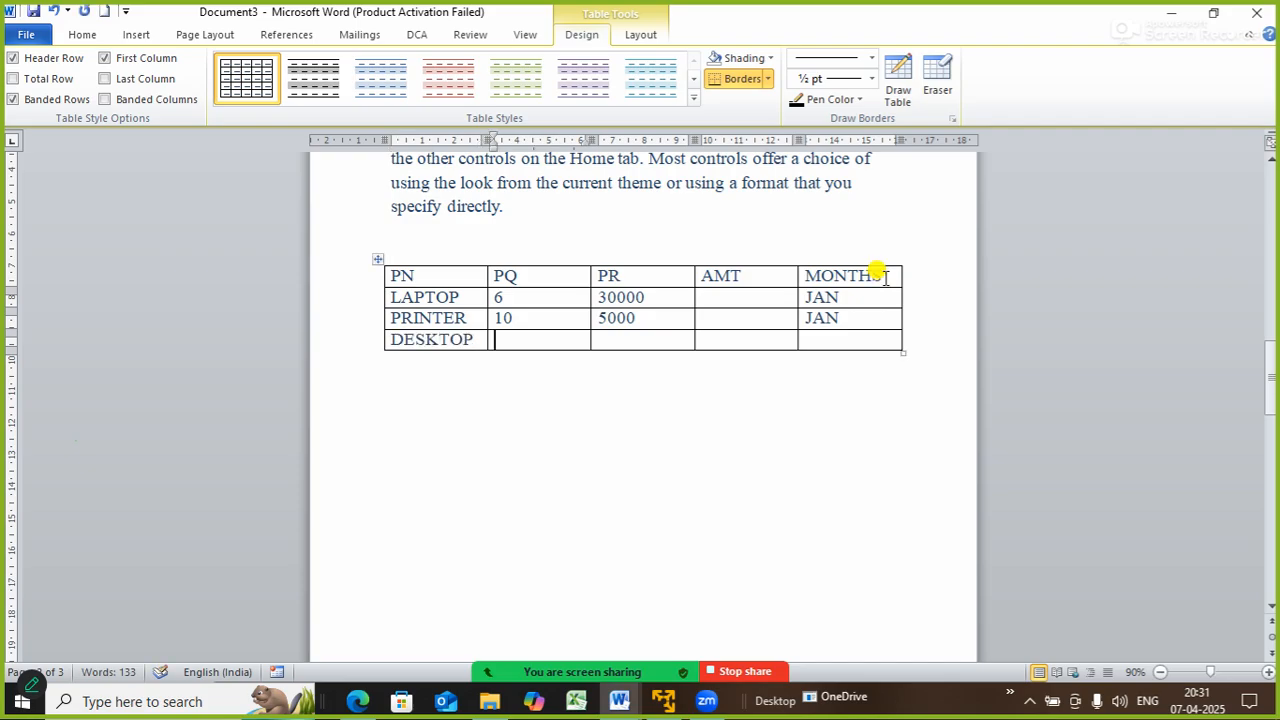
type("20")
key("Tab")
type("10000")
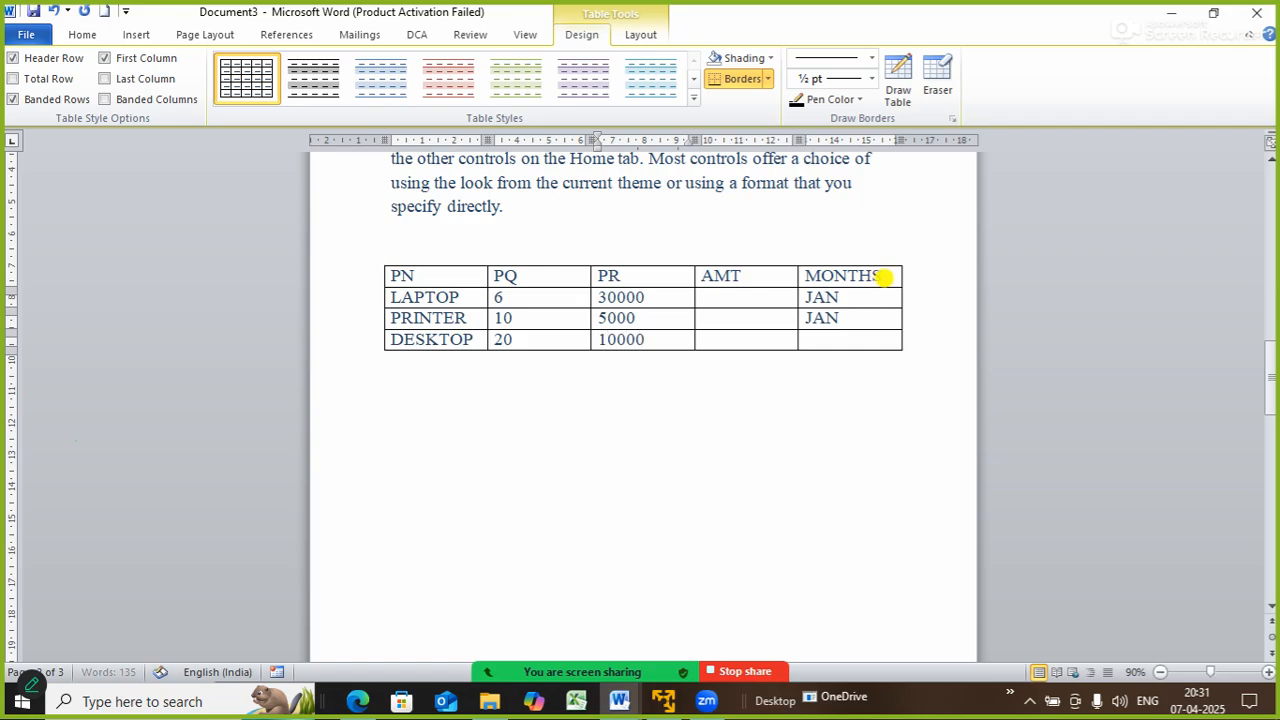
key("Tab")
key("Tab")
type("JA")
key("Tab")
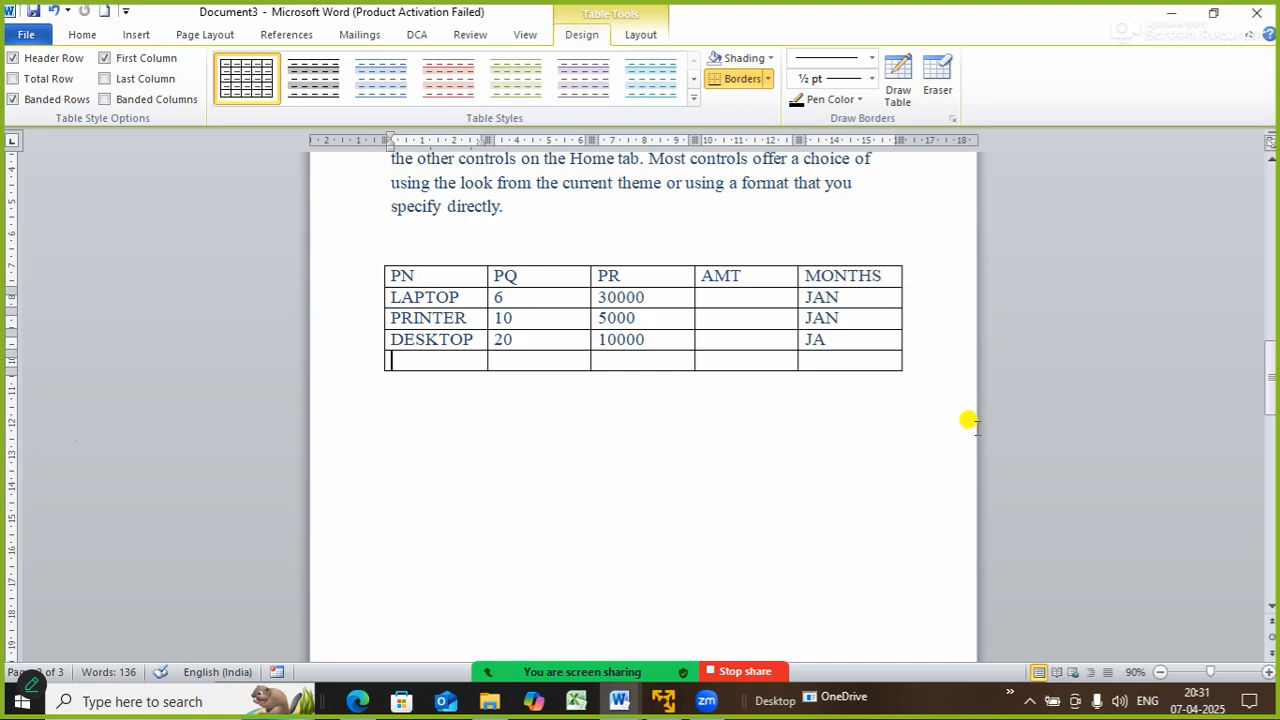
key("shift+Tab")
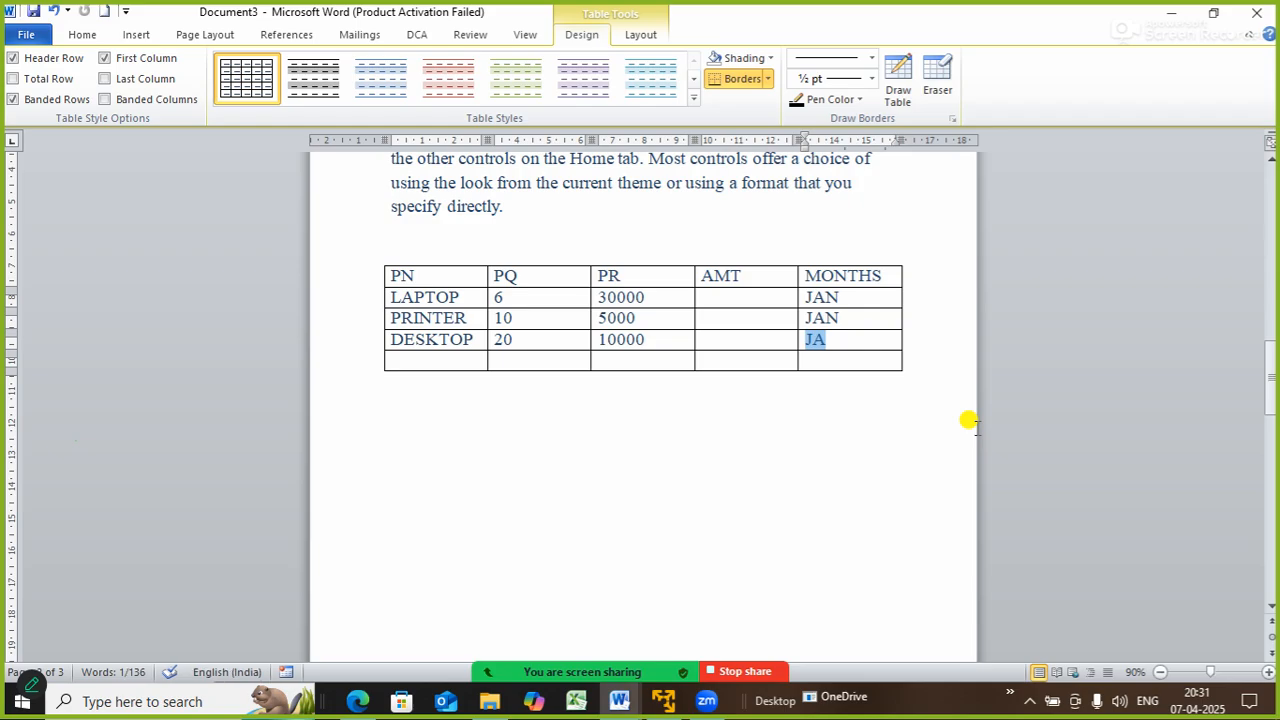
type("A")
key("BackSpace")
type("JAN")
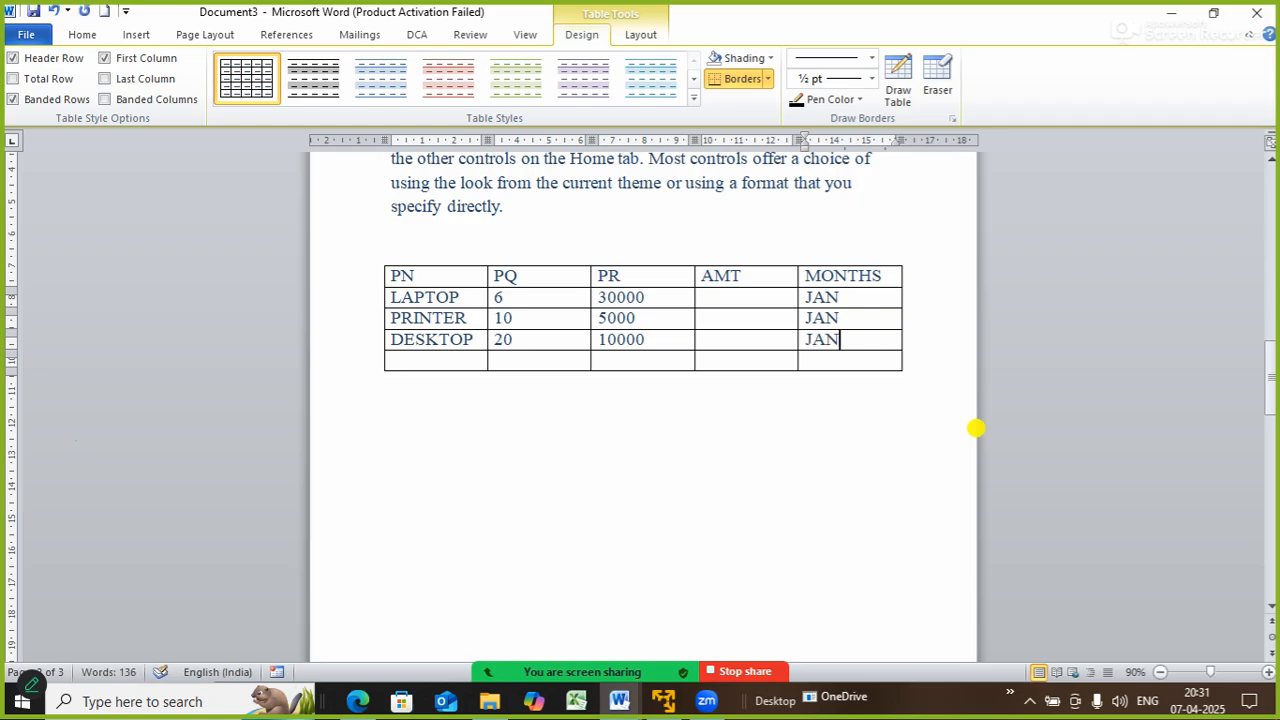
key("Tab")
- Add a LAPTOP row with quantity 12, price 28000 and month FEB
type("LAPTOP")
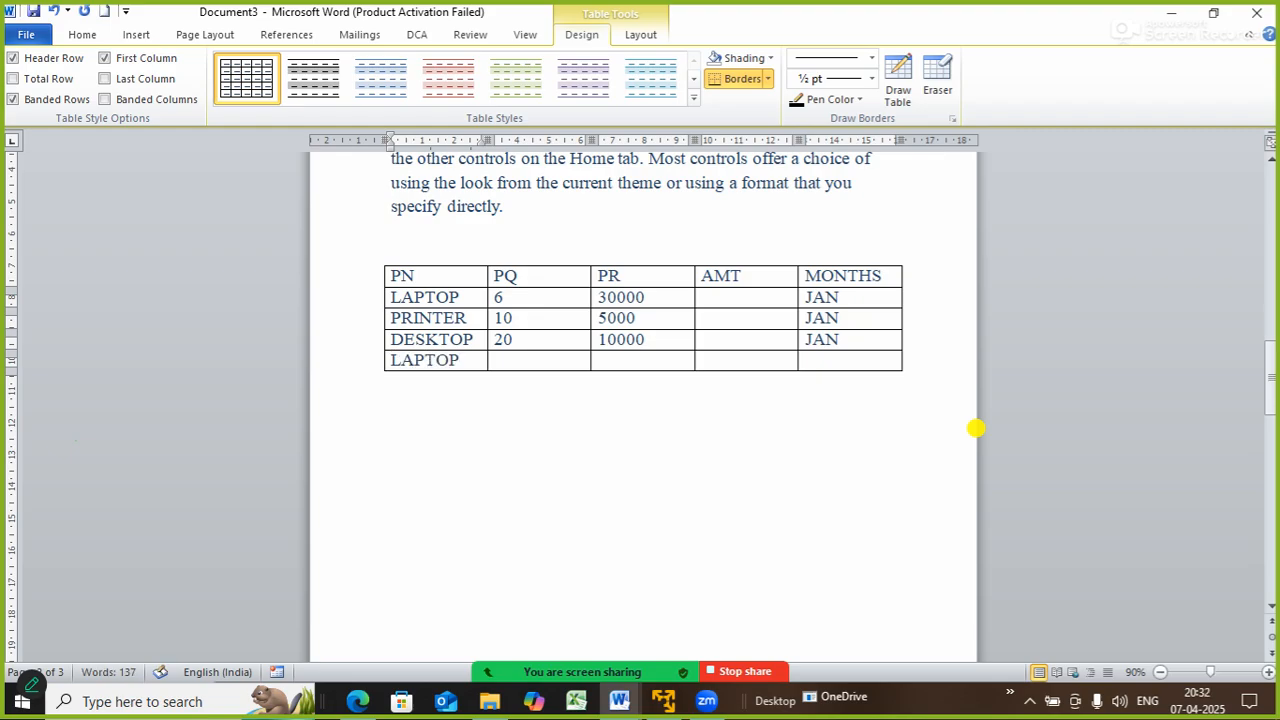
key("Tab")
type("12")
key("Tab")
type("2800")
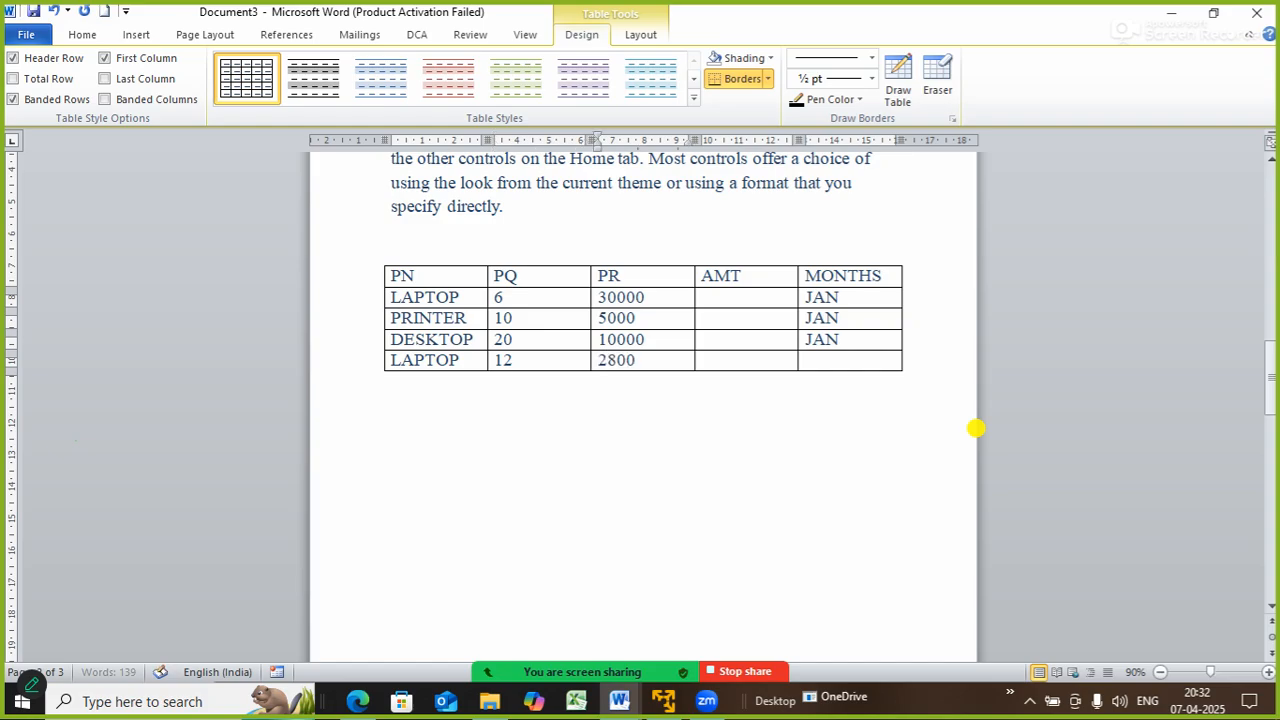
type("0")
key("Tab")
key("Tab")
type("F")
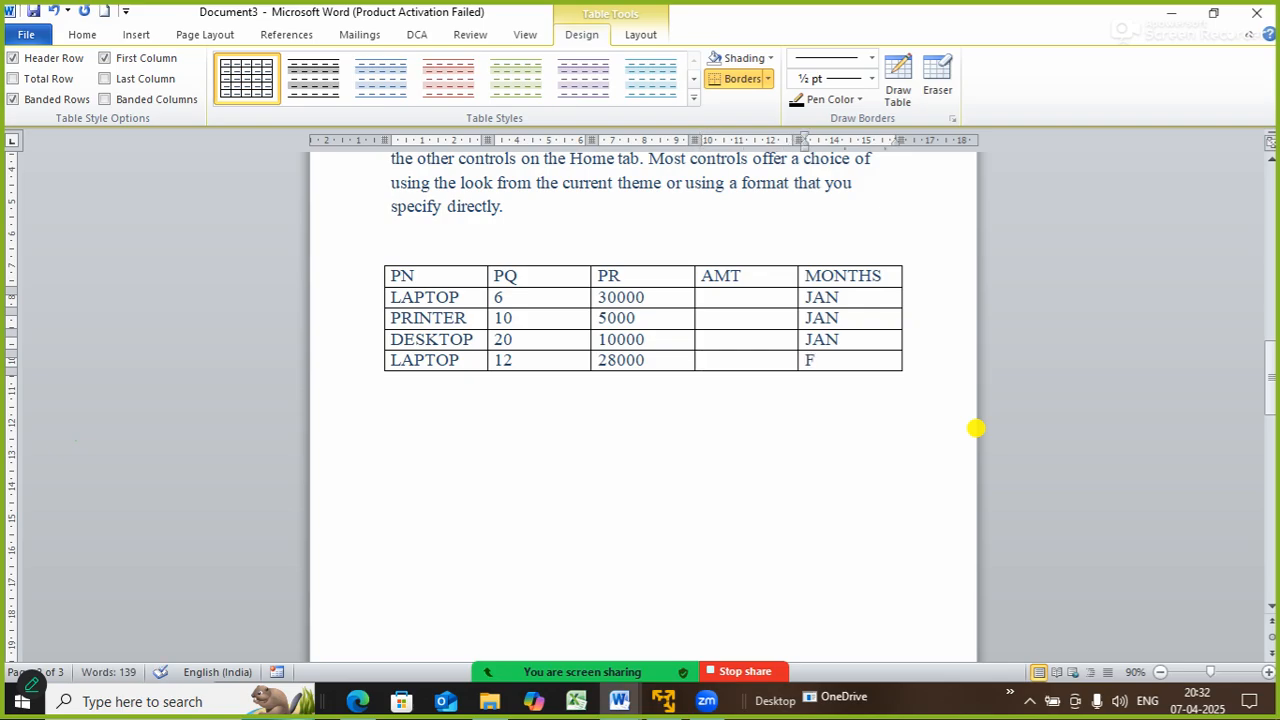
type("EB")
key("Tab")
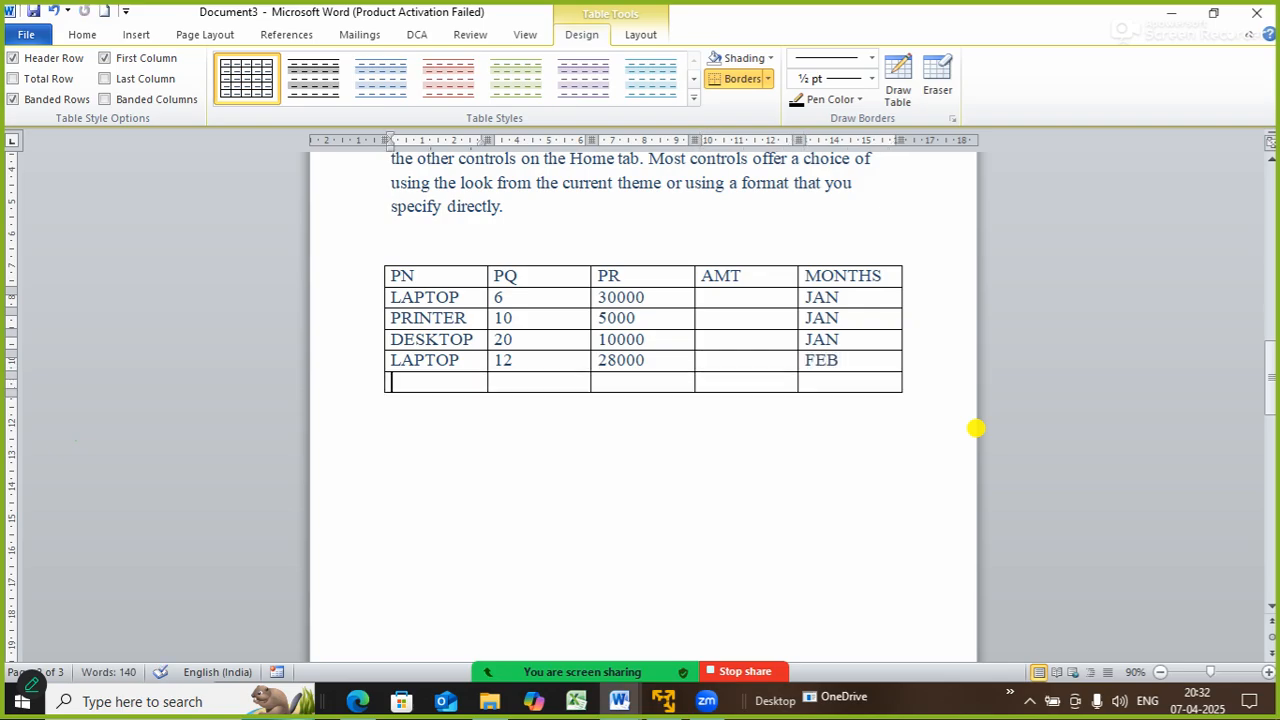
- Add a PRINTER row with quantity 20, price 5200 and month FEB
type("PRINTER")
key("Tab")
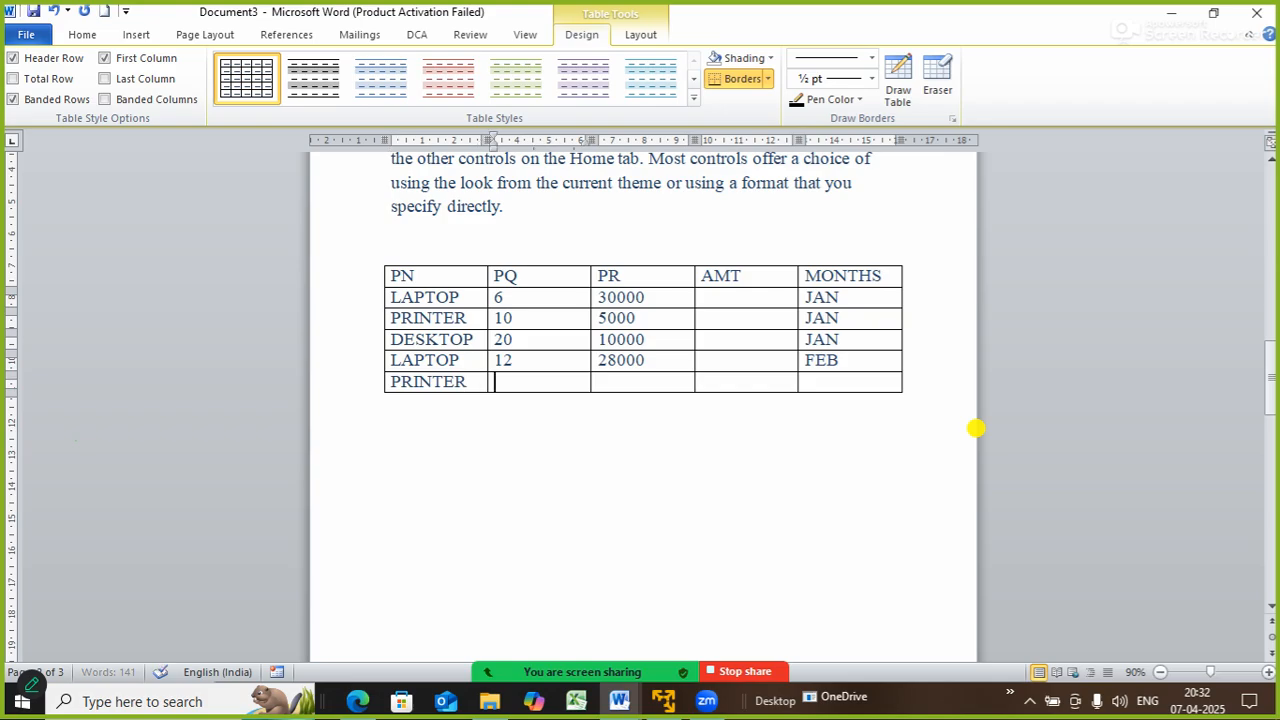
type("20")
key("Tab")
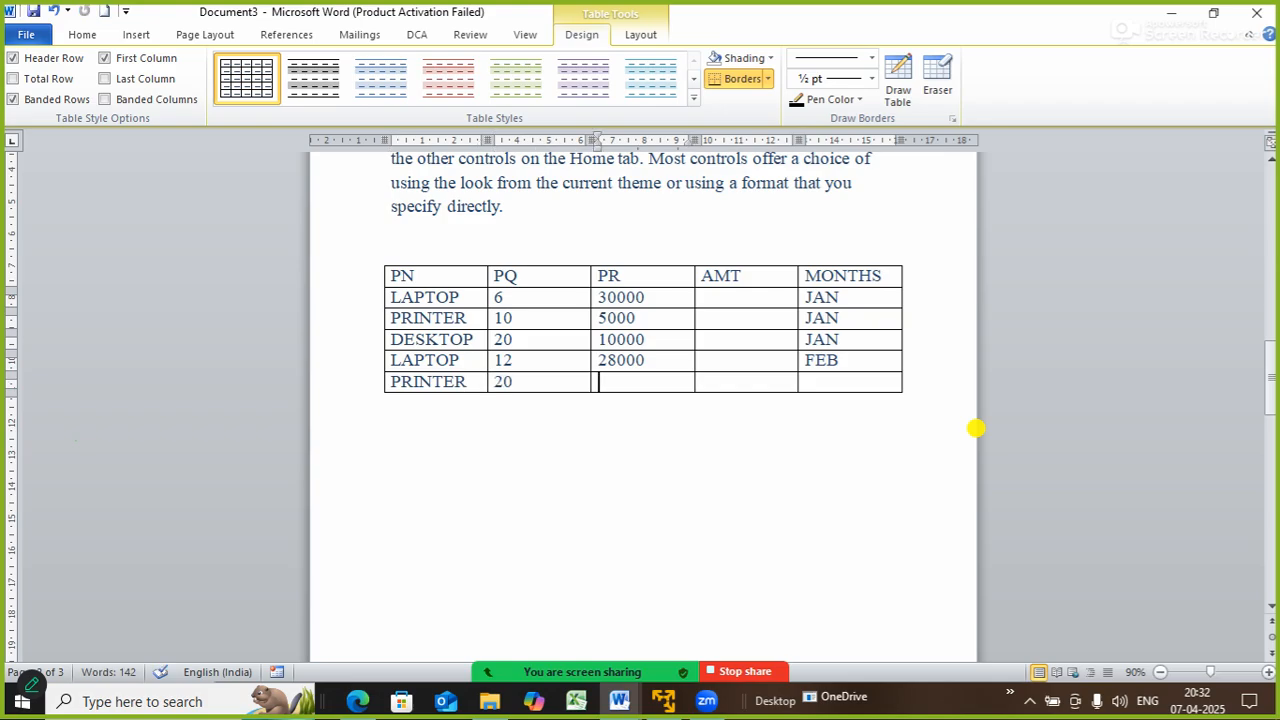
type("52000")
key("BackSpace")
key("Tab")
key("Tab")
type("FEB")
key("Tab")
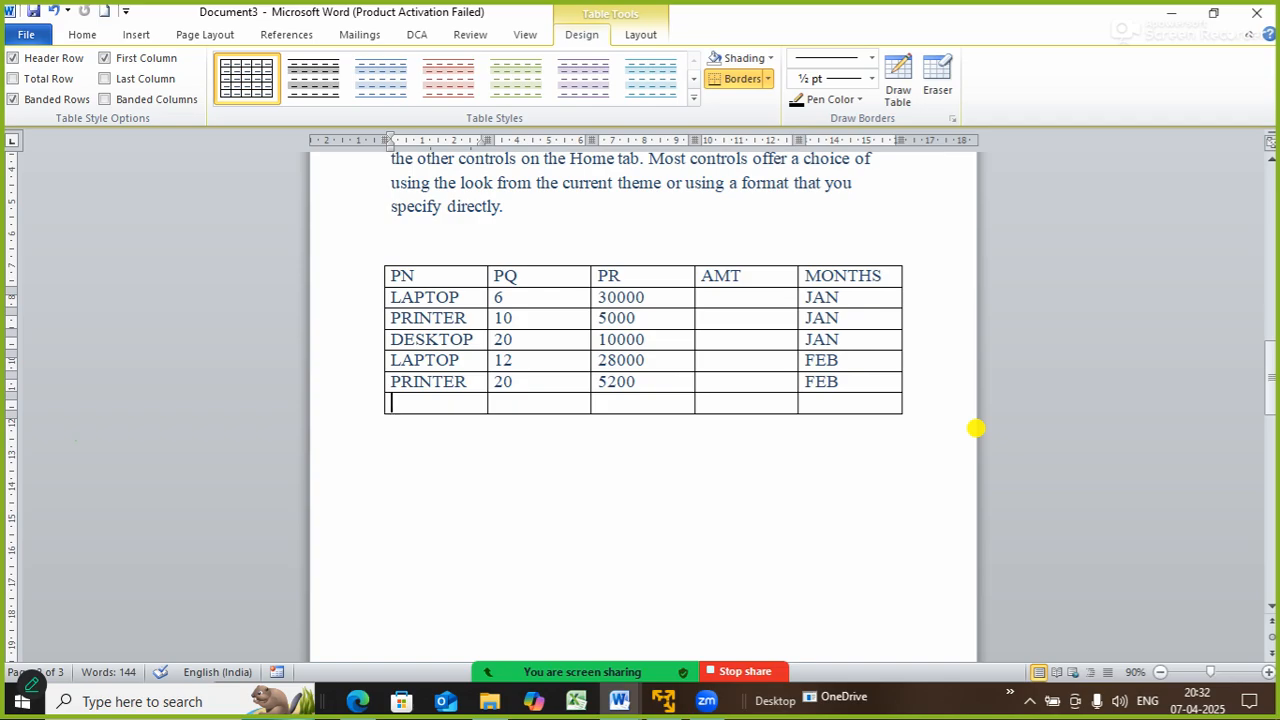
- Add a MONITOR row with quantity 10, price 1000 and month FEB
type("P")
key("BackSpace")
type("MONITO")
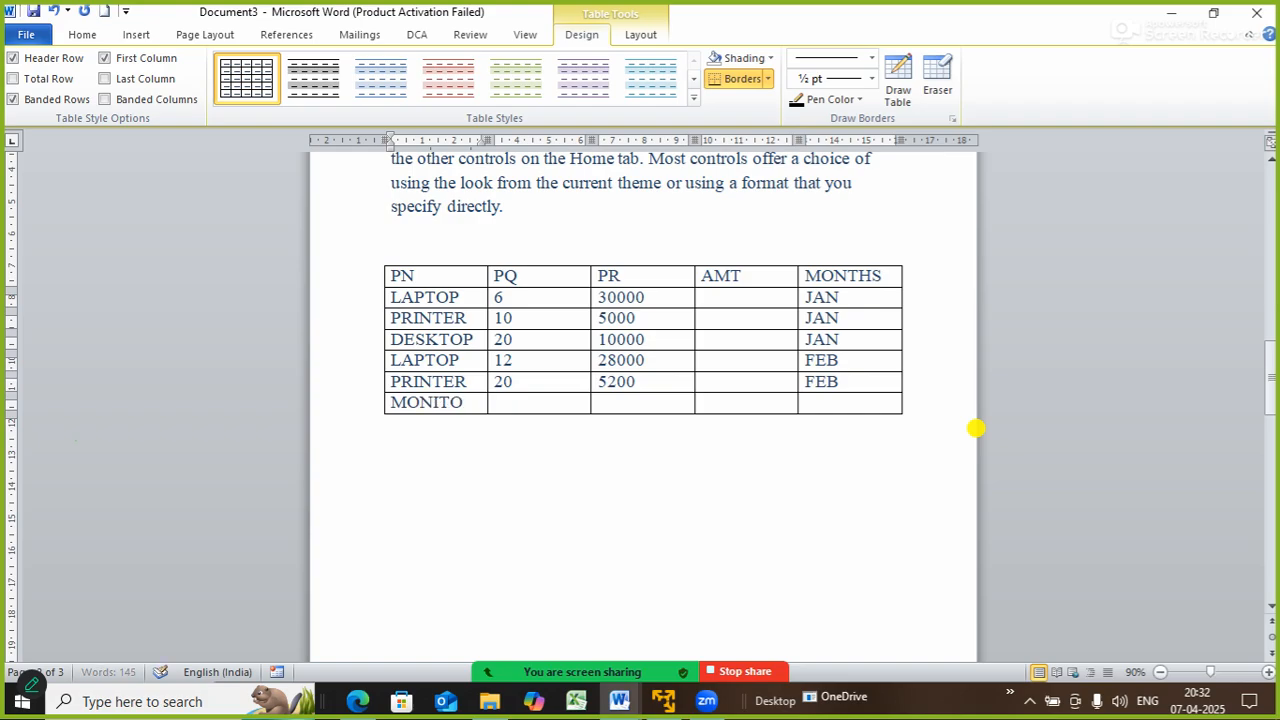
type("R")
key("Tab")
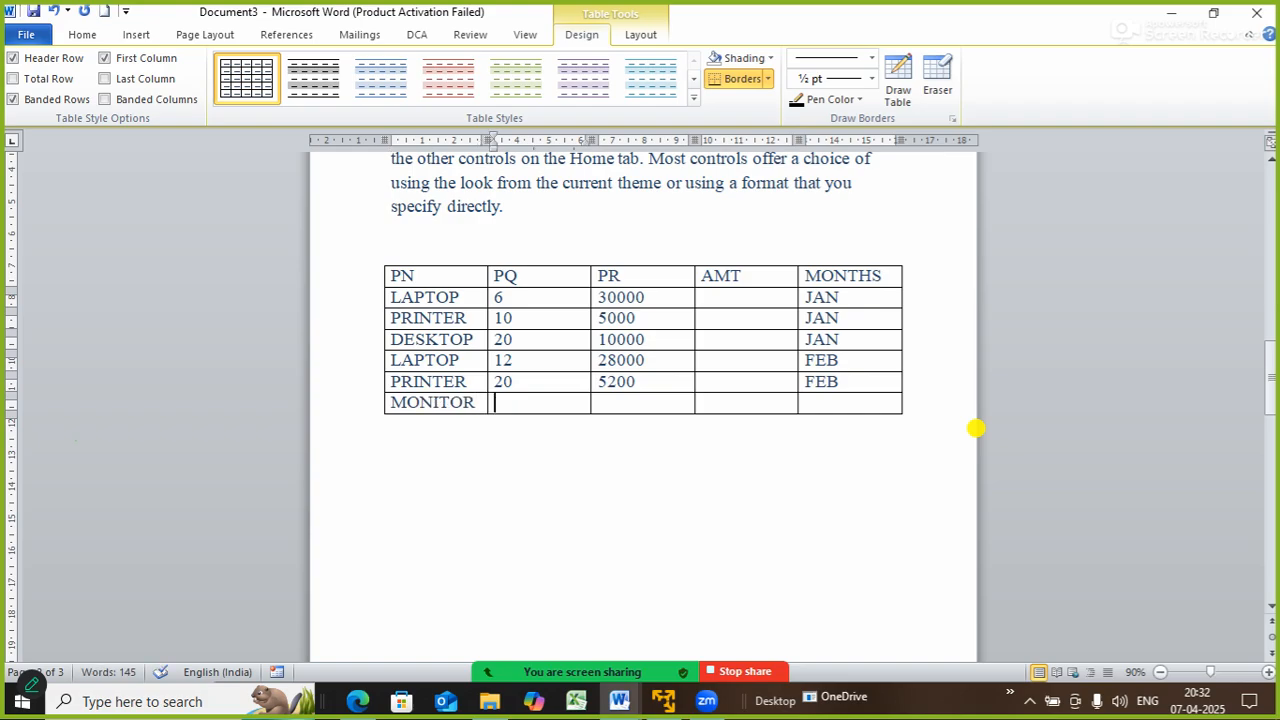
type("10")
key("Tab")
type("1000")
key("Tab")
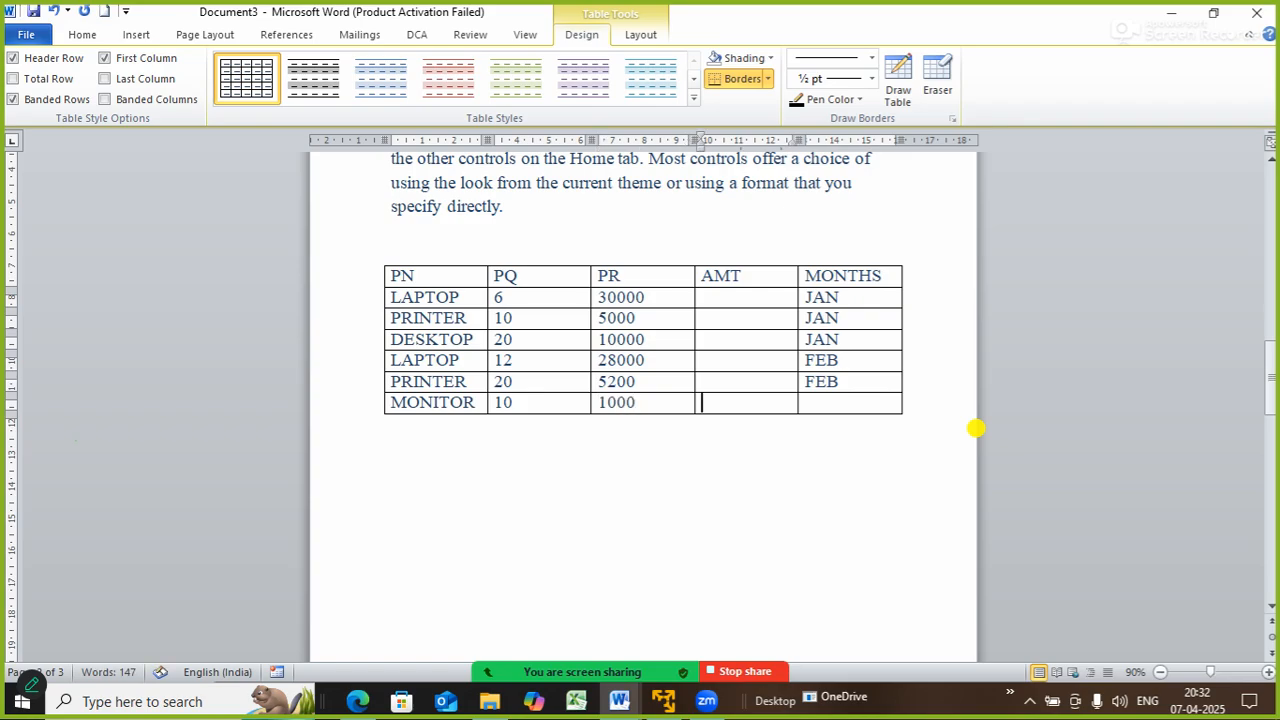
key("Tab")
type("FEB")
key("Tab")
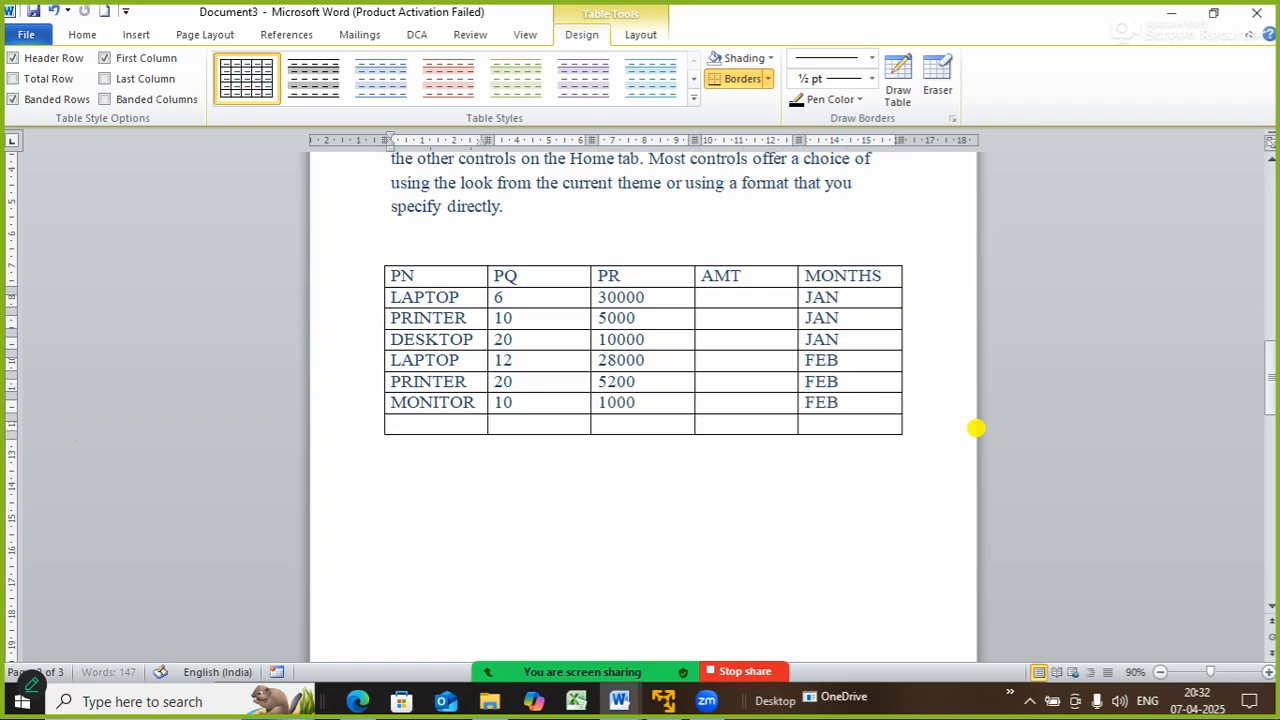
- Add a RAM row with quantity 24, price 800 and month FEB
type("RAM")
key("Tab")
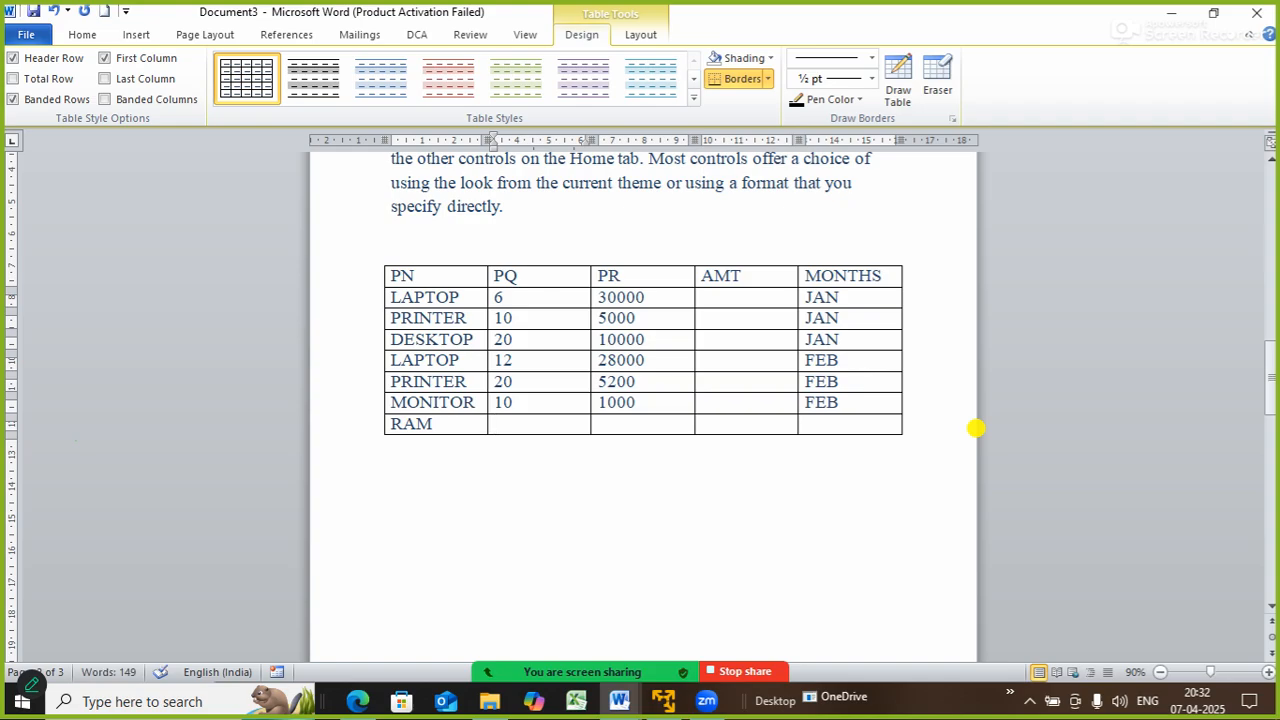
type("24")
key("Tab")
type("8000")
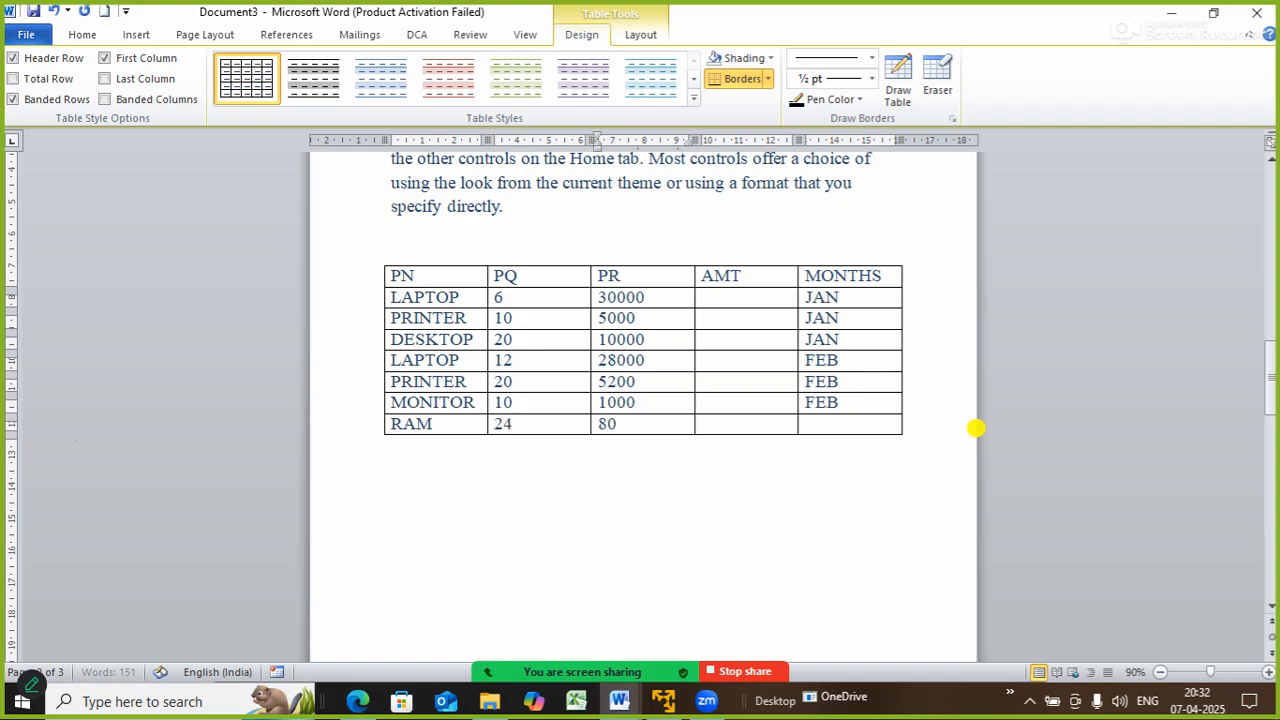
key("BackSpace")
key("Tab")
key("Tab")
type("FEB")
key("Tab")
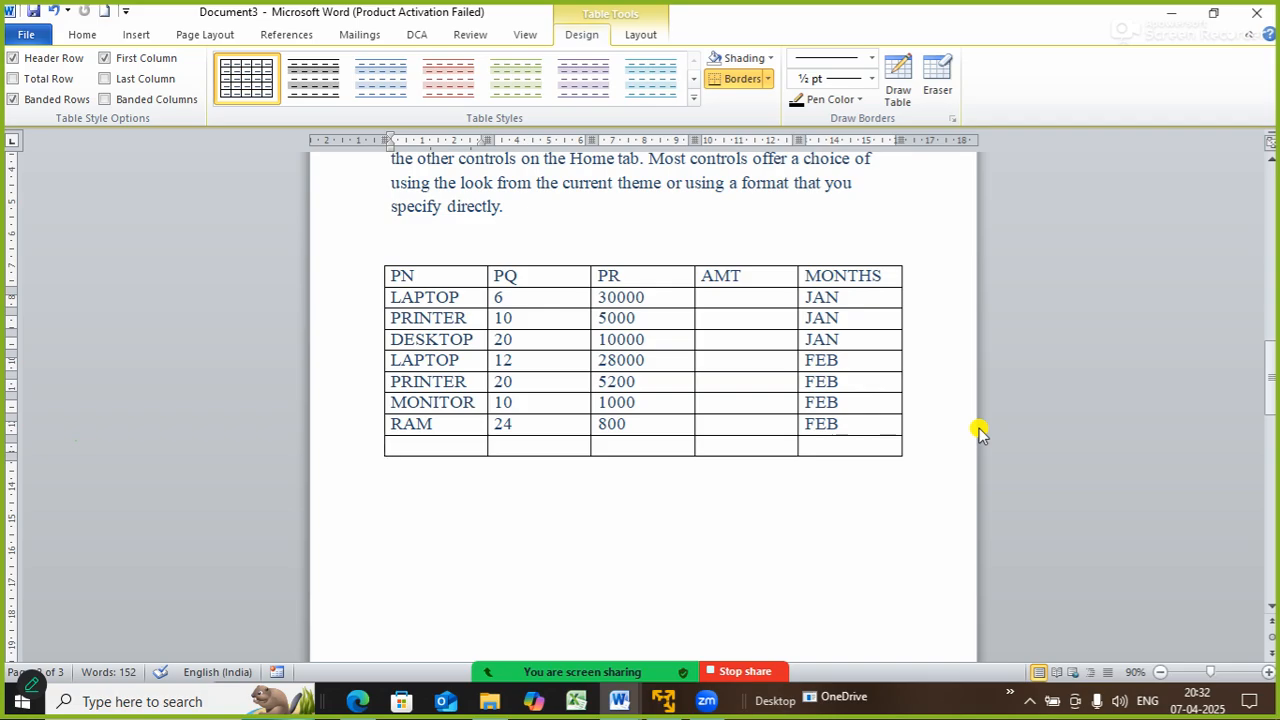
- Add an SMPS row with quantity 20, price 500 and month MARCH
type("SMPS")
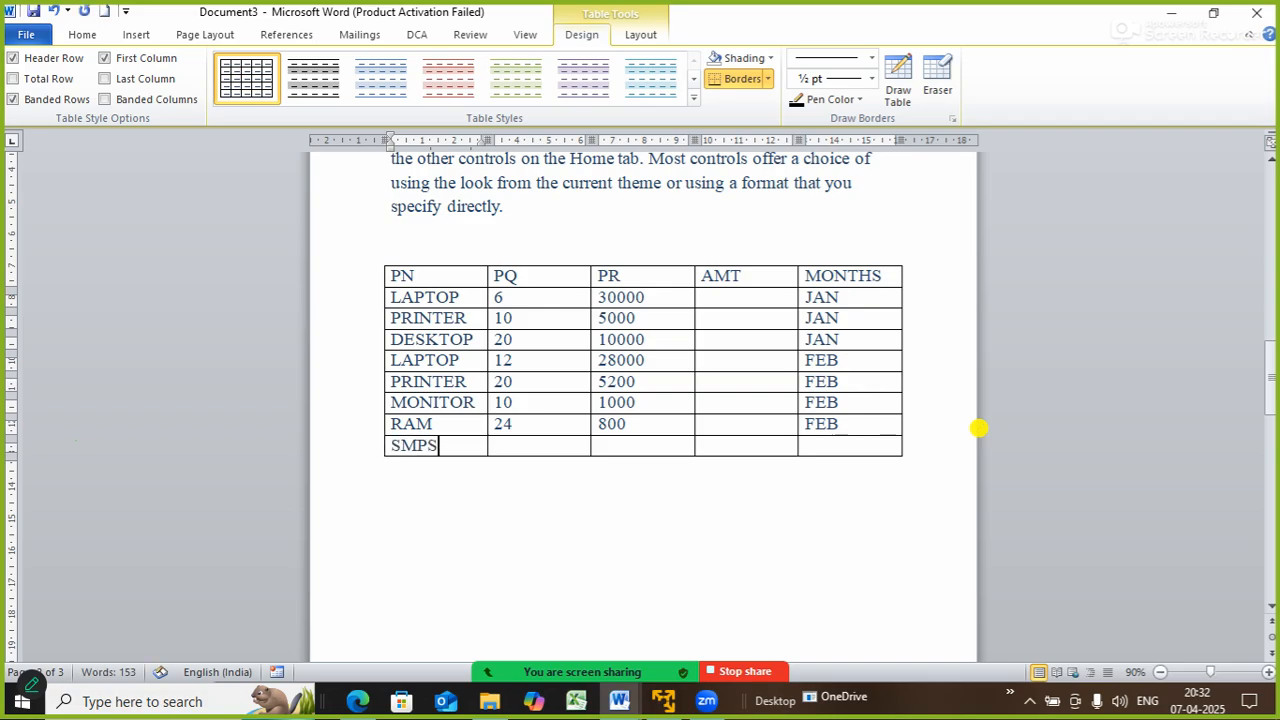
key("Tab")
type("20")
key("Tab")
type("500")
key("Tab")
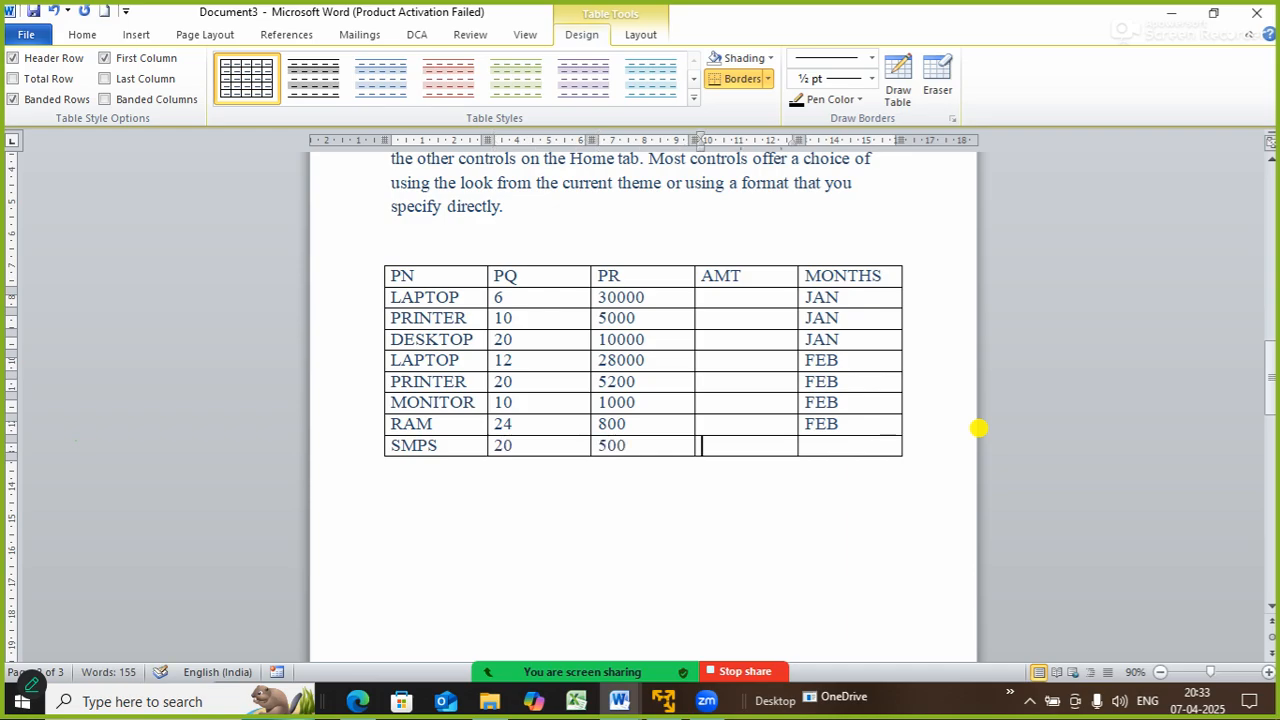
key("Tab")
type("MARCH")
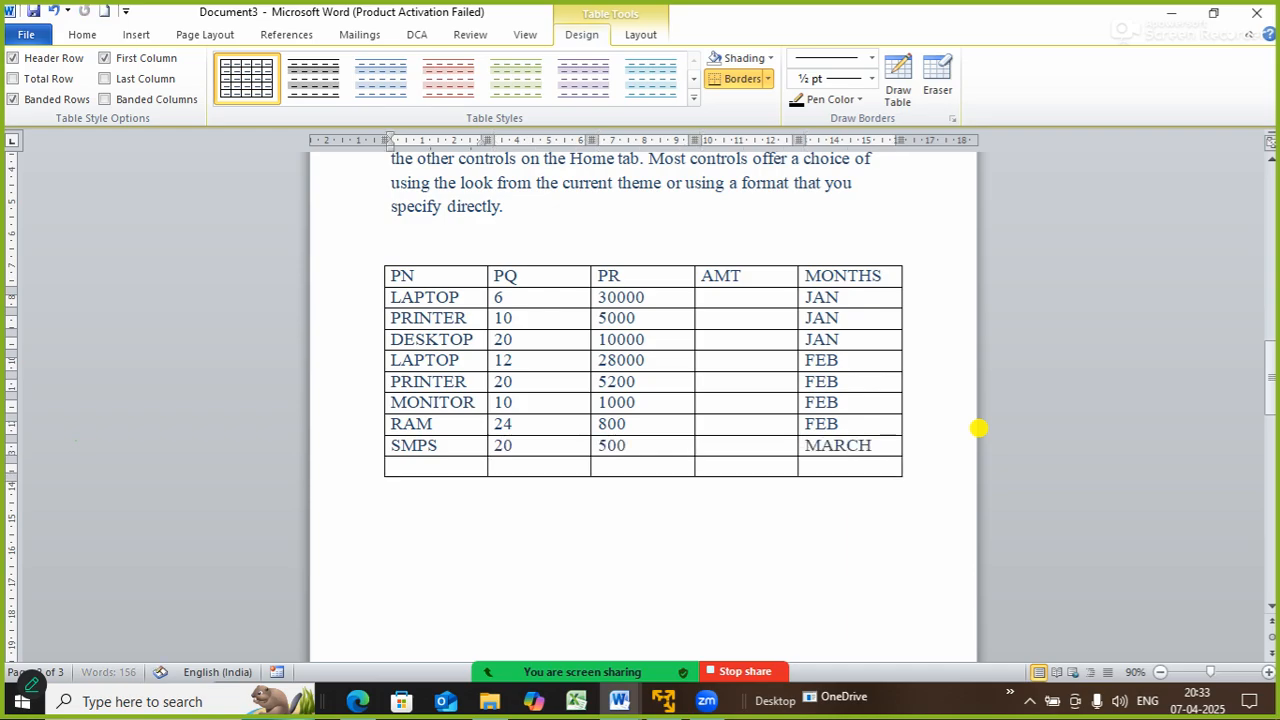
key("Tab")
key("shift+Tab")
key("F2")
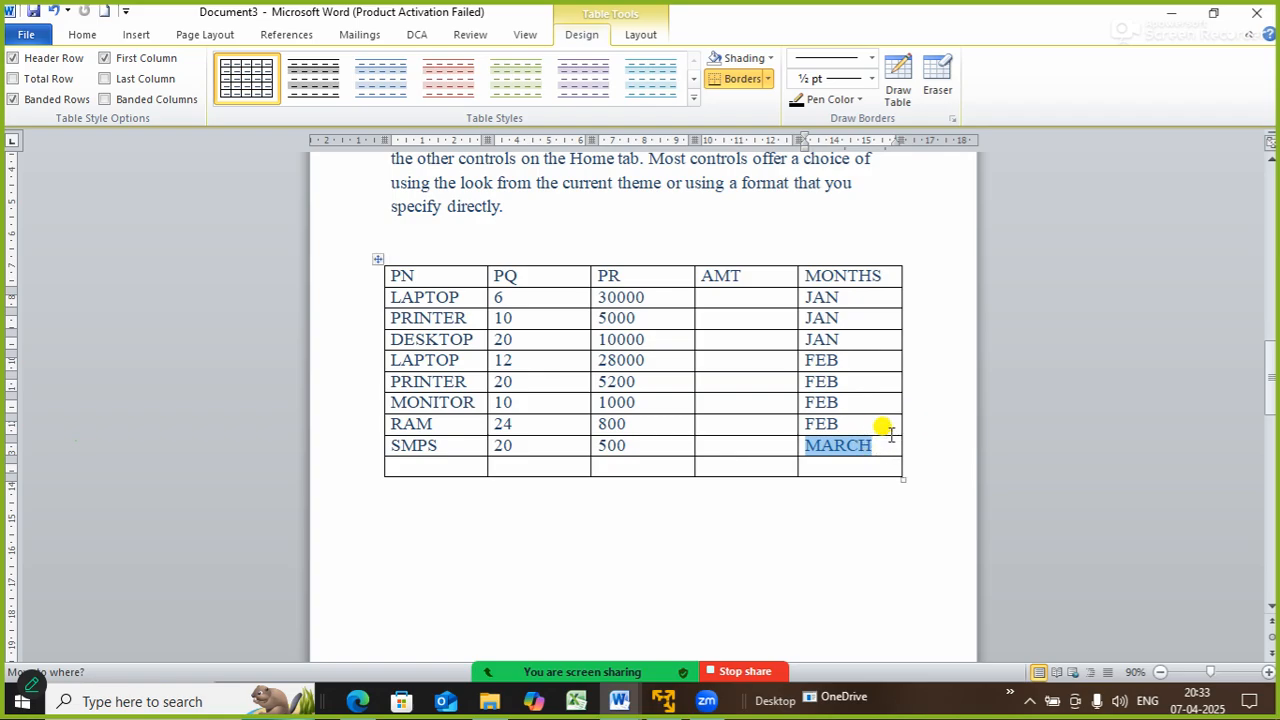
key("Tab")
key("Tab")
- Close Zoom's window-sharing picker and return to the Word table with the Insert ribbon showing
left_click(588, 687)
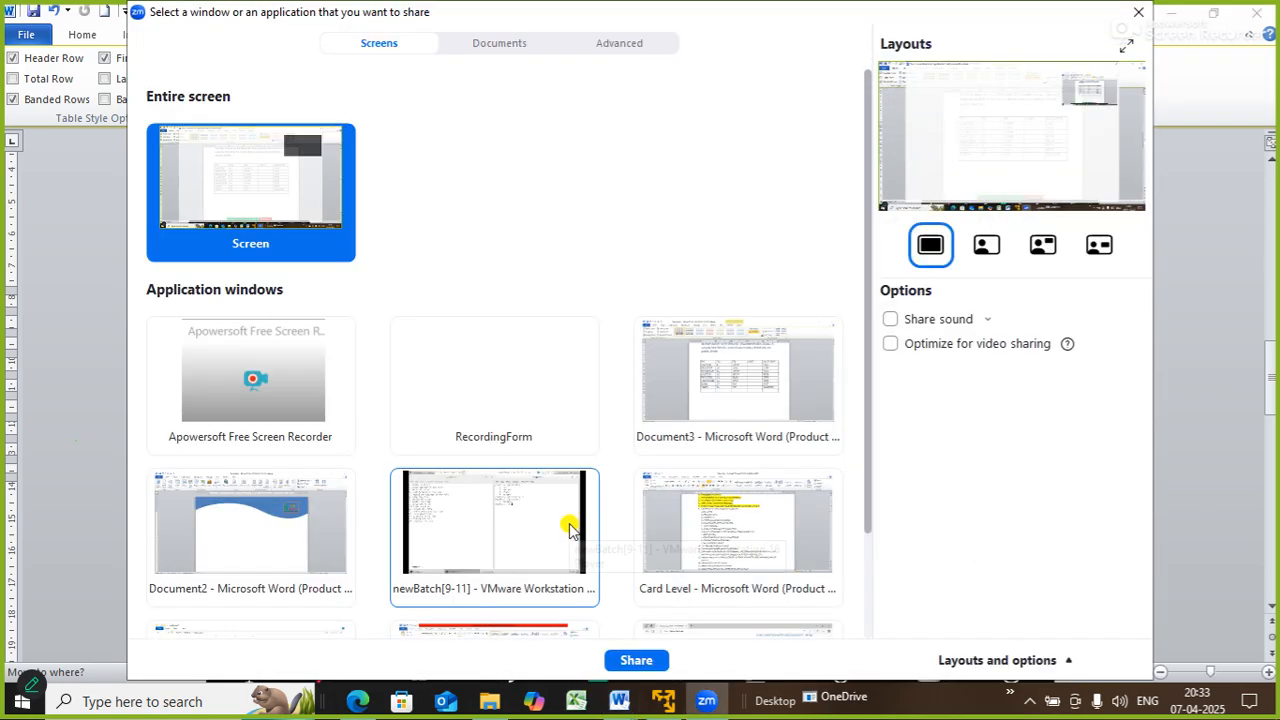
left_click(1145, 17)
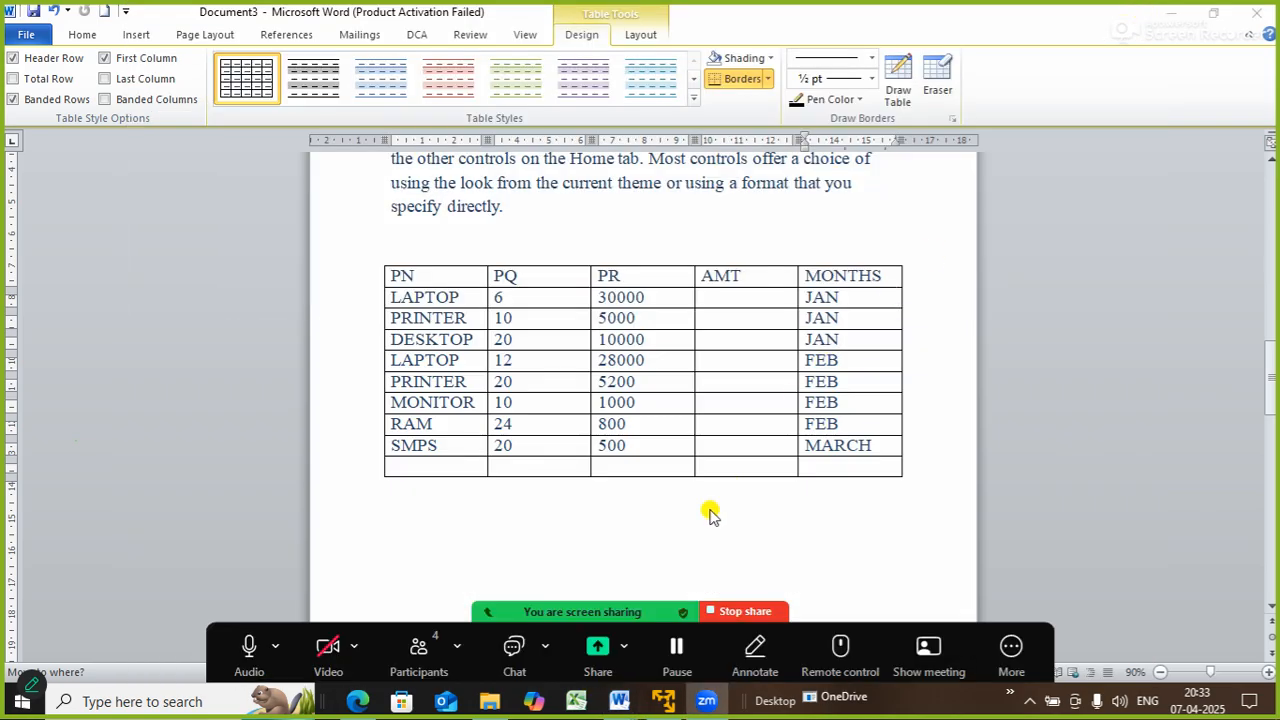
left_click(565, 387)
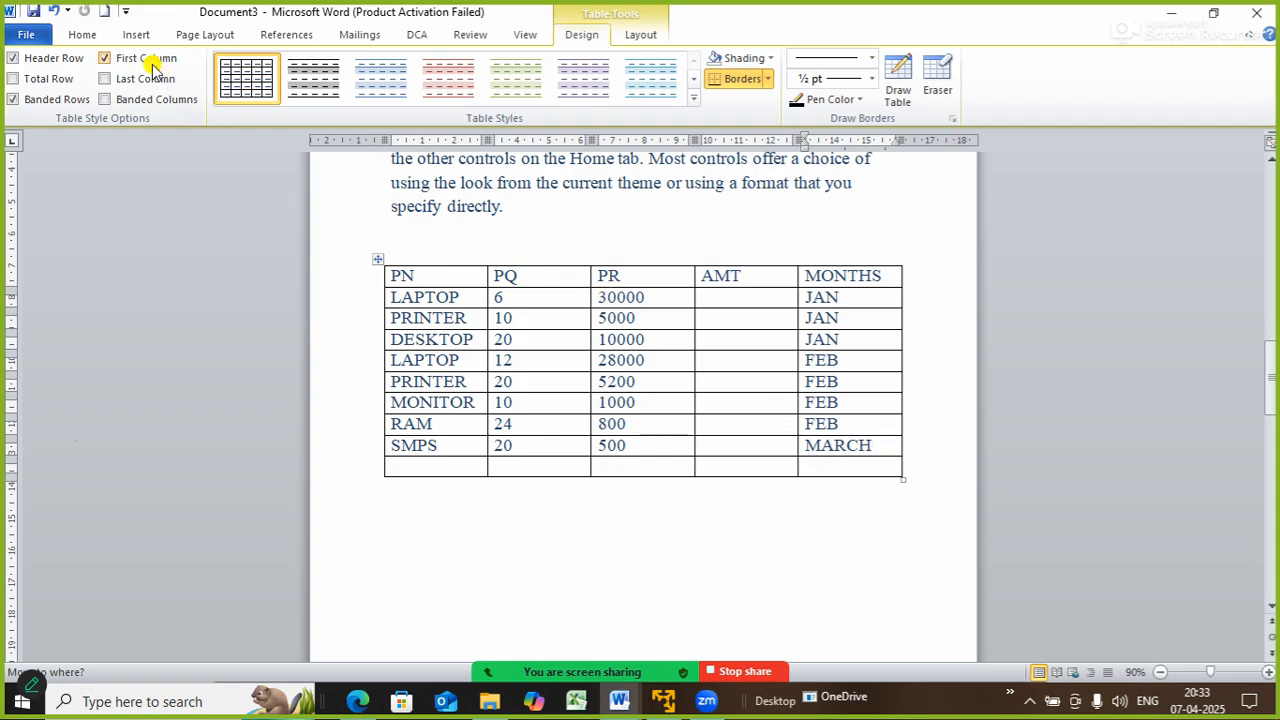
left_click(136, 33)
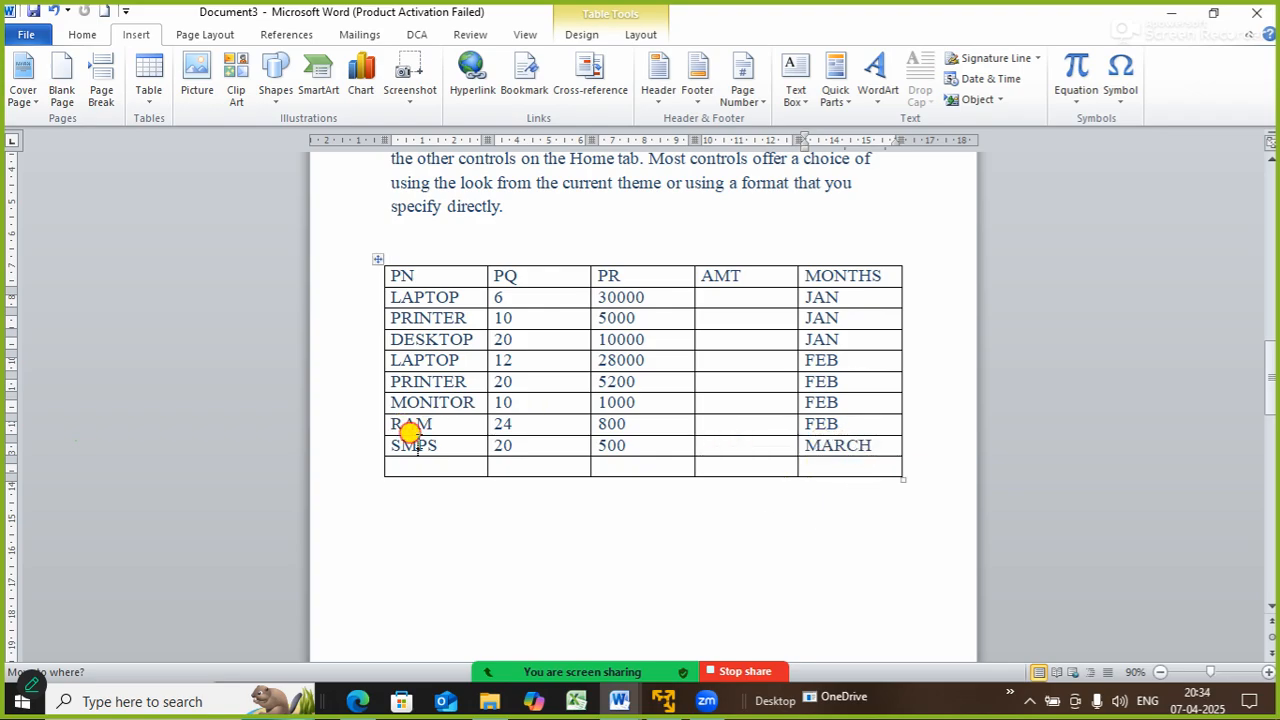
- Shorten SMPS's month to MAR and add a final PENDRIVE row with 20, 400, MAR
key("BackSpace")
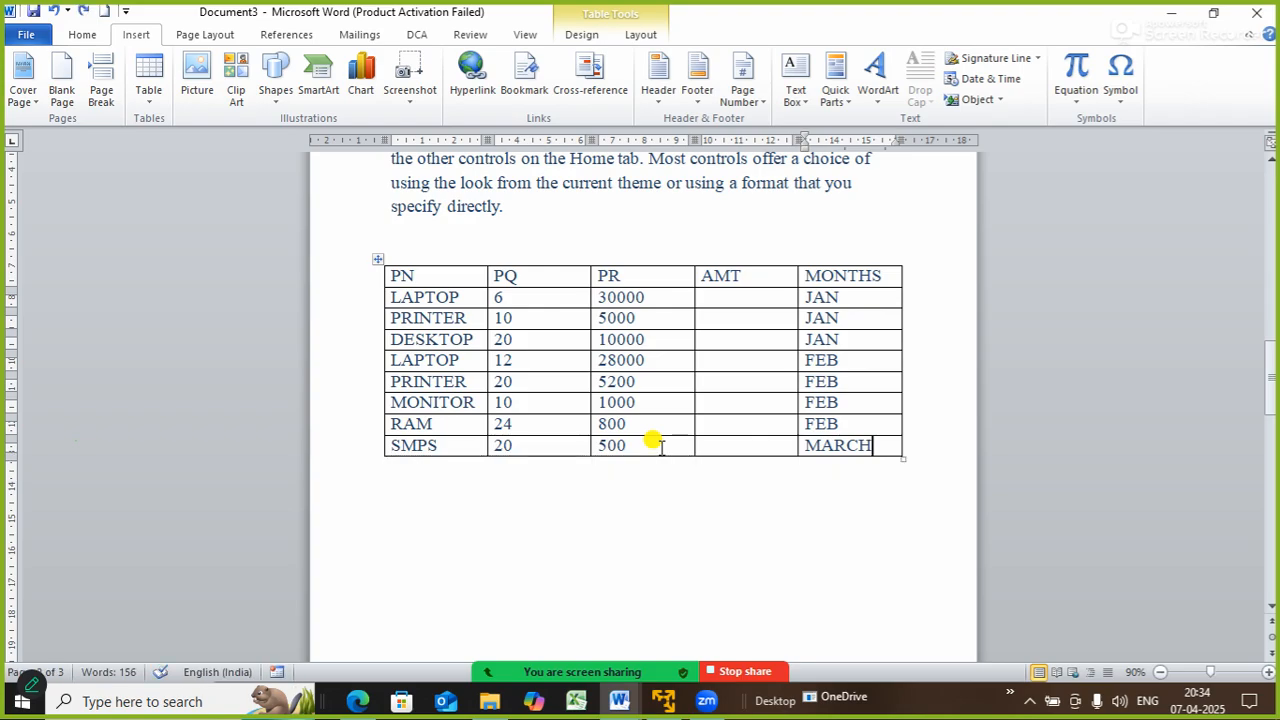
key("BackSpace")
key("BackSpace")
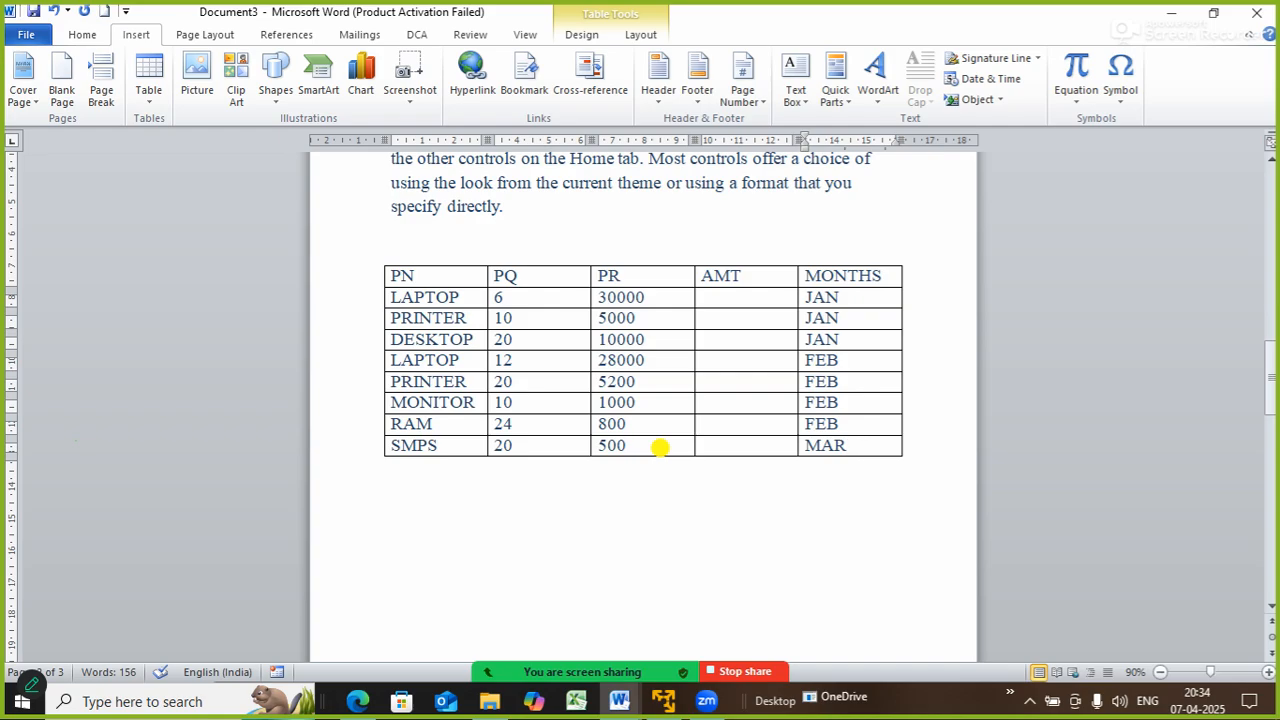
key("Tab")
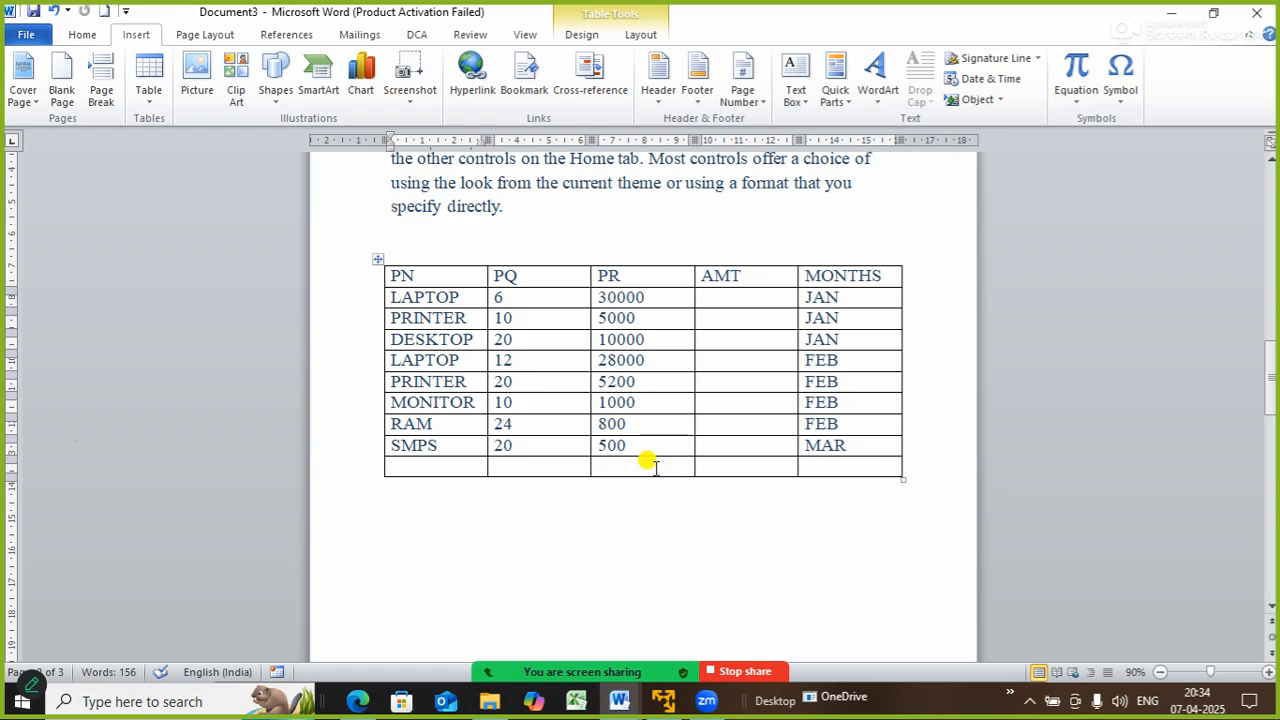
type("PENDRIVE")
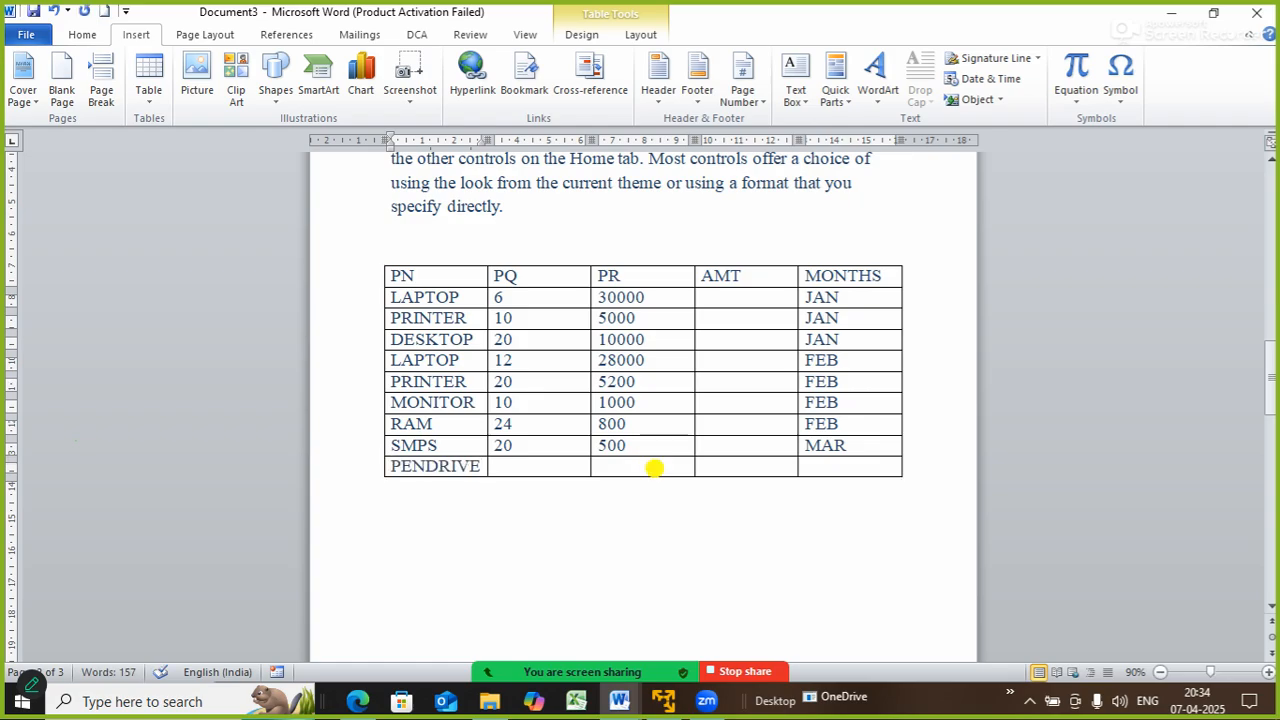
key("Tab")
type("20")
key("Tab")
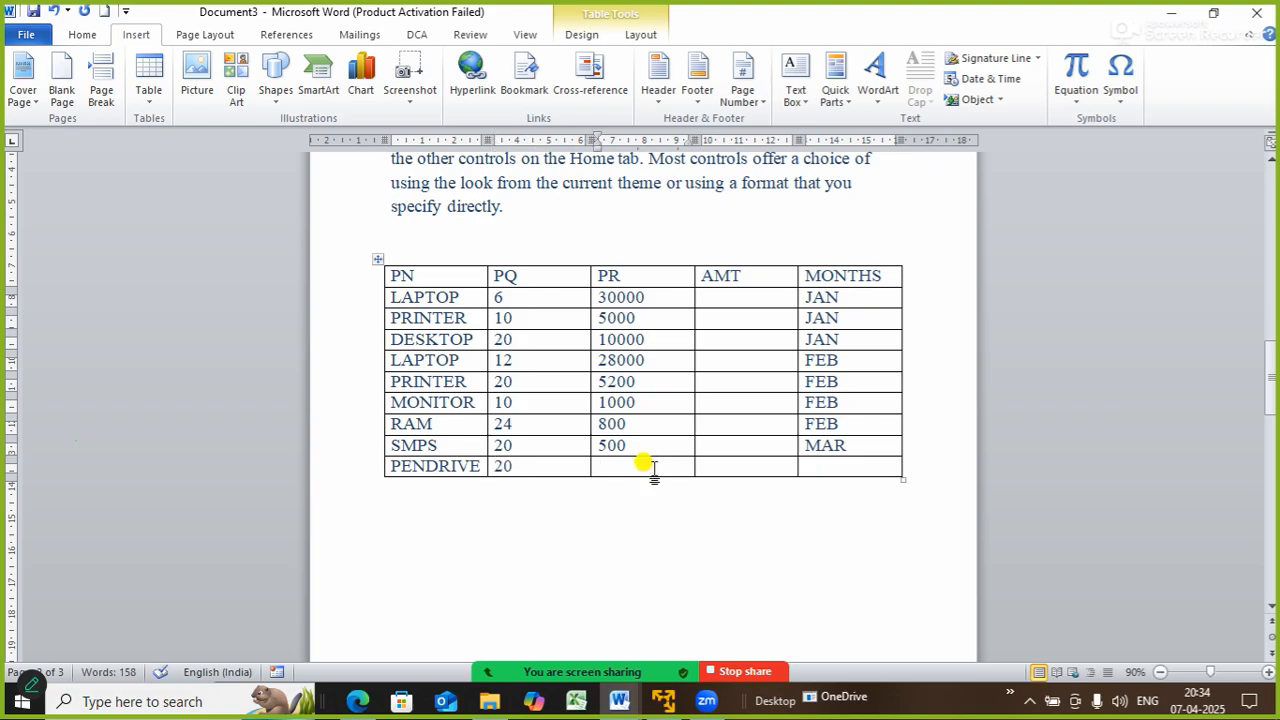
type("400")
key("Tab")
key("Tab")
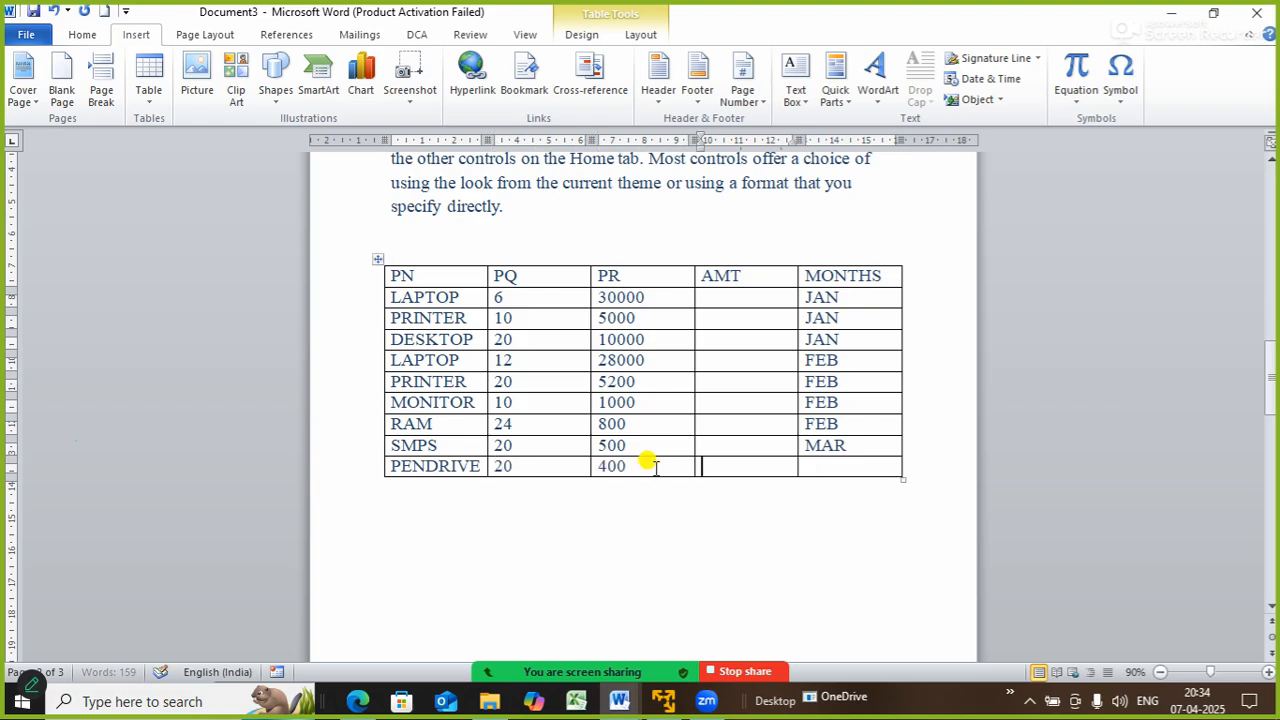
type("MAR")
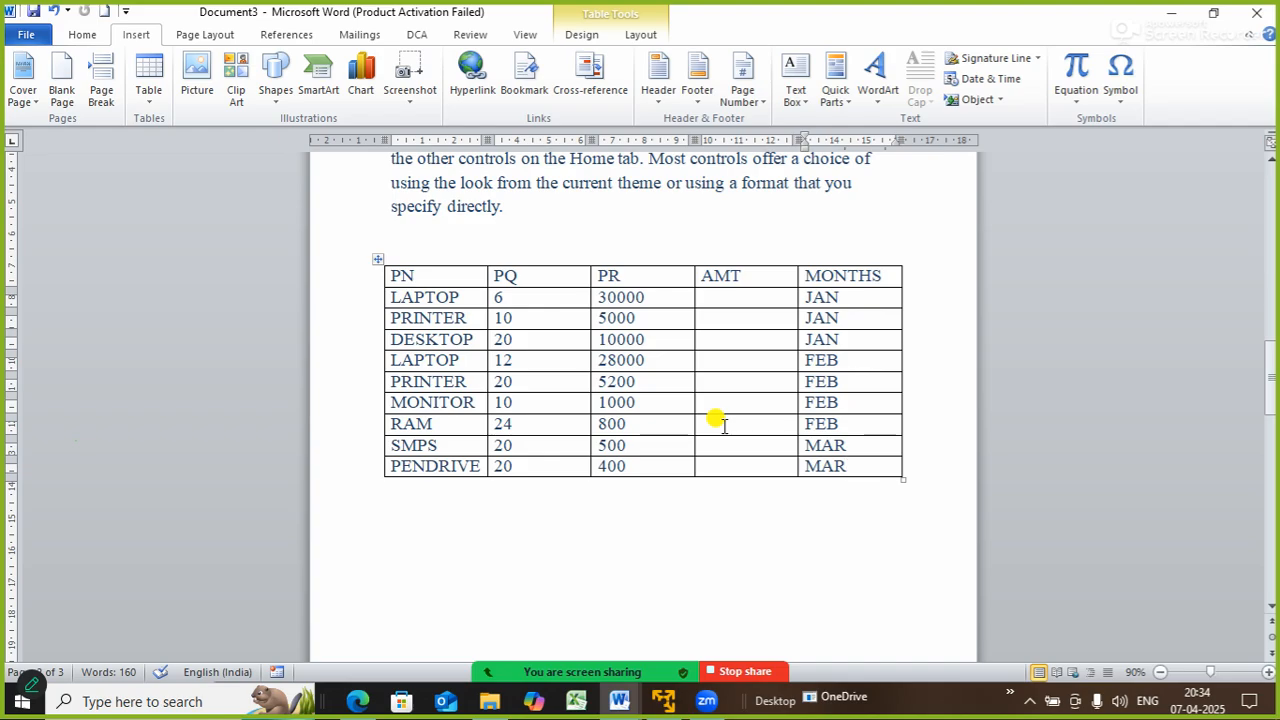
left_click(166, 114)
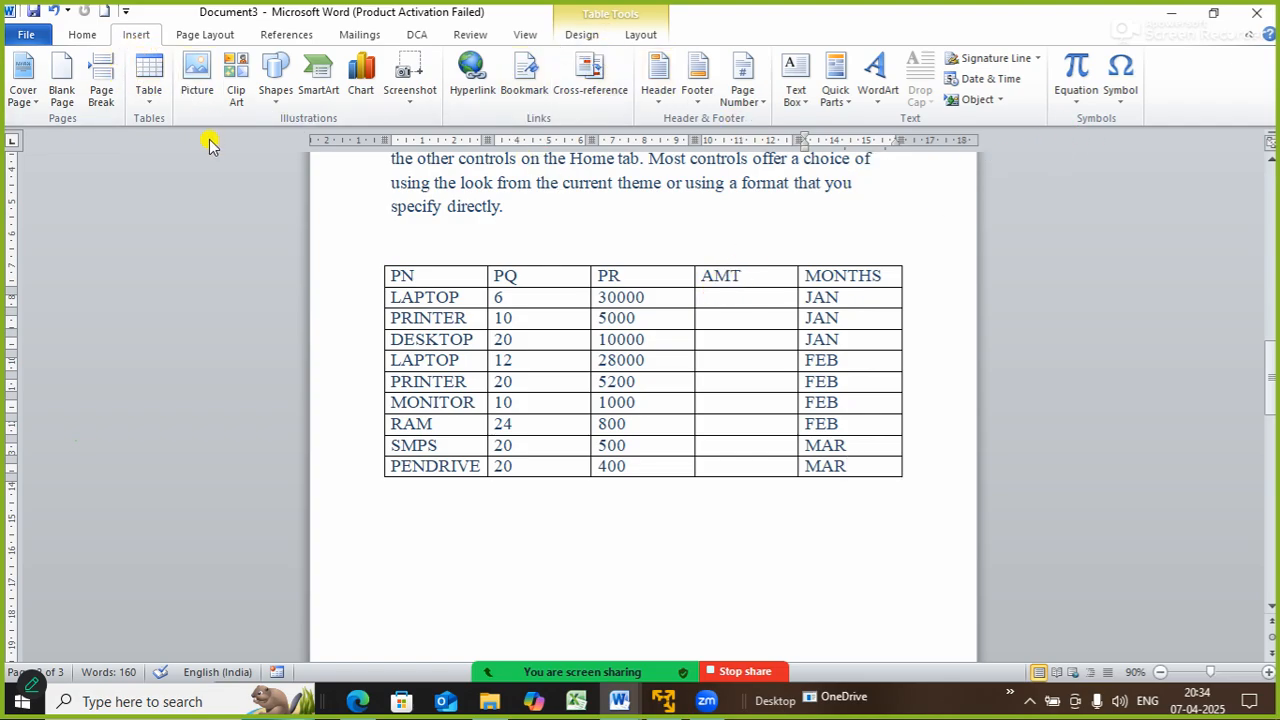
left_click(610, 560)
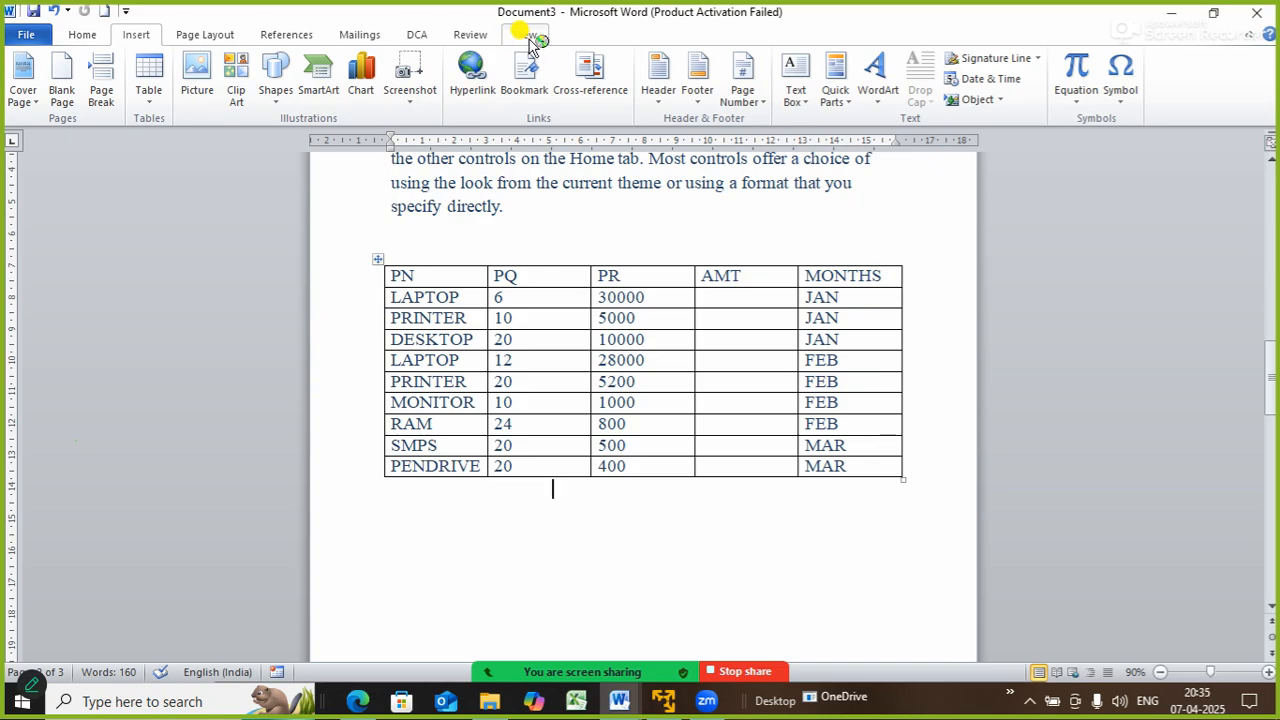
- Open the Formula dialog from Table Tools Layout for the LAPTOP row's AMT cell
left_click(377, 259)
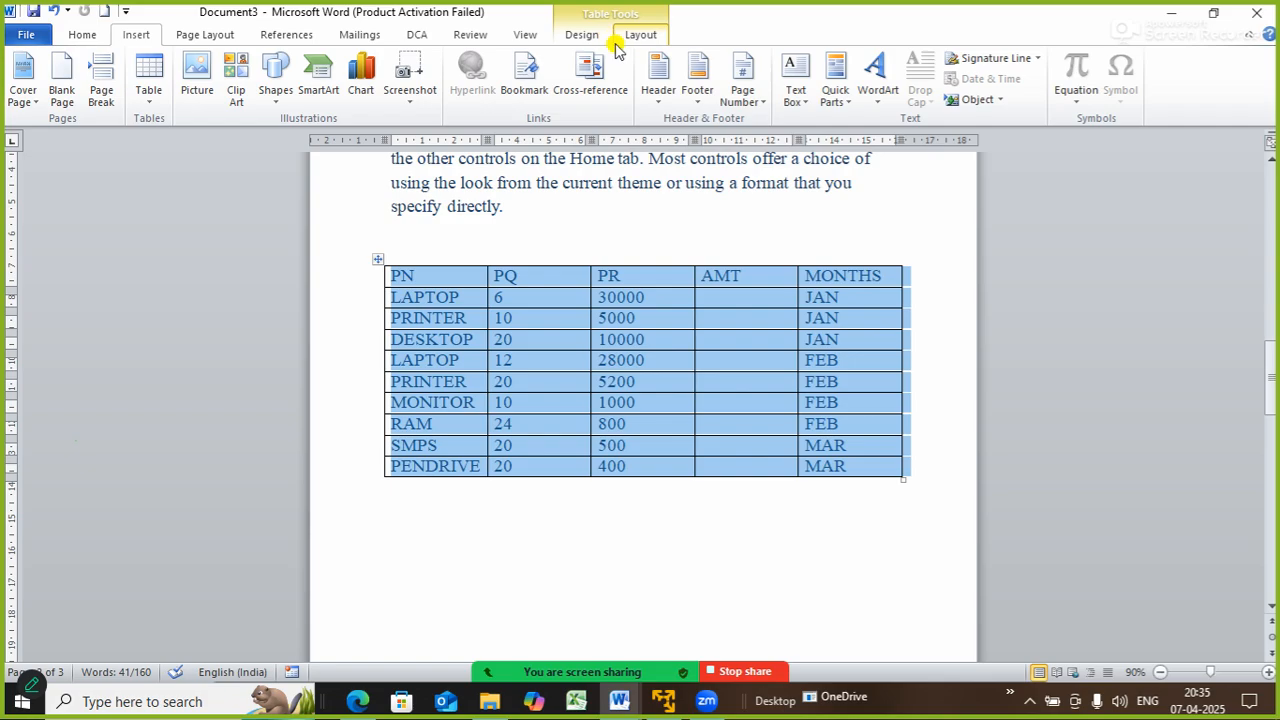
left_click(631, 44)
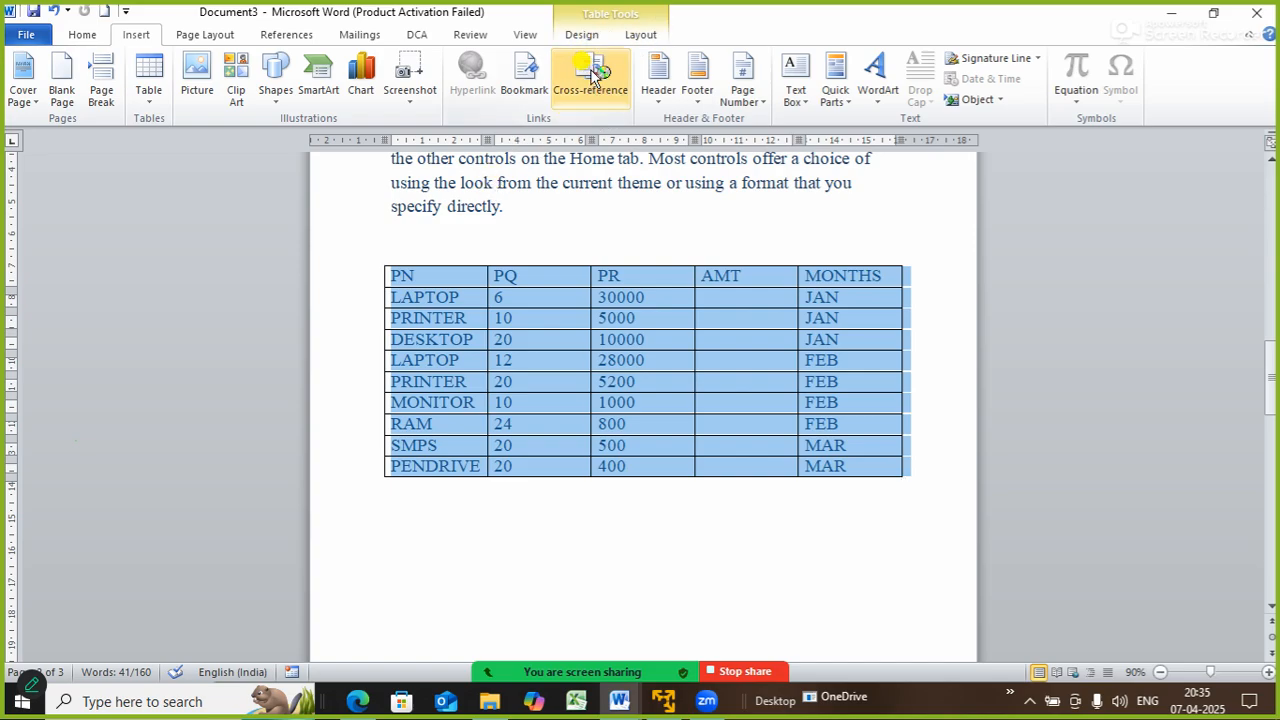
left_click(629, 35)
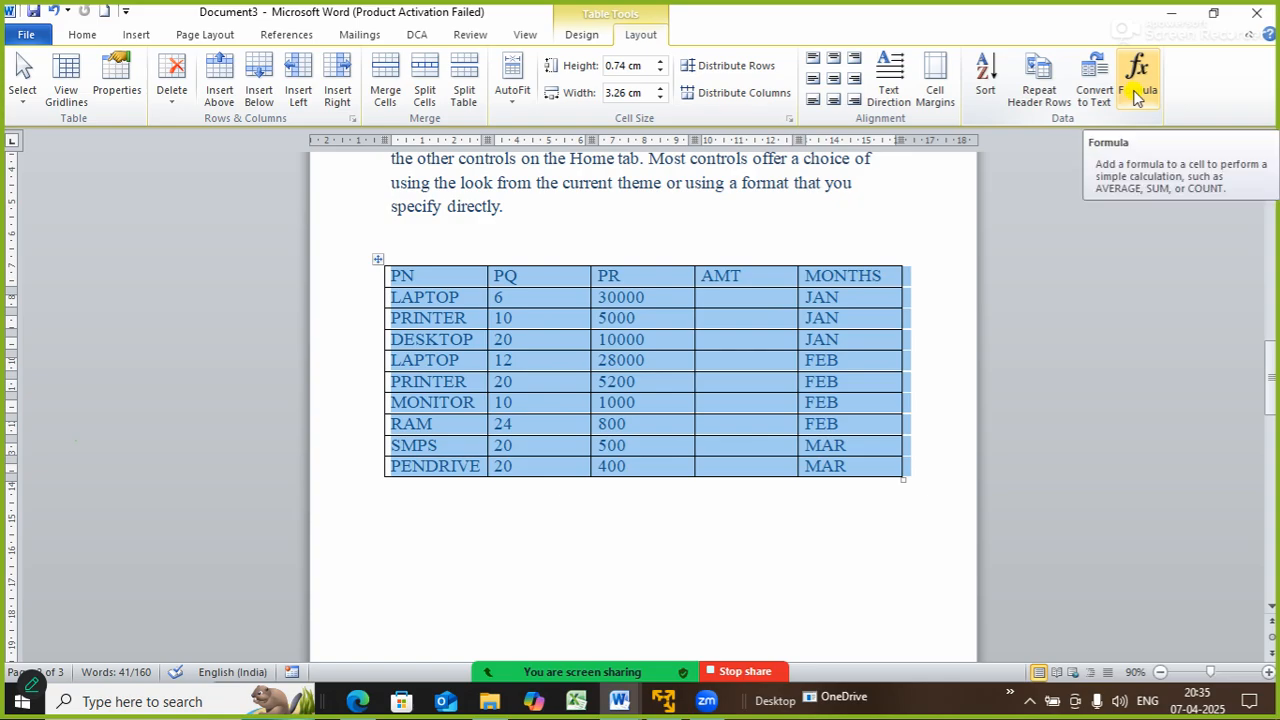
left_click(752, 296)
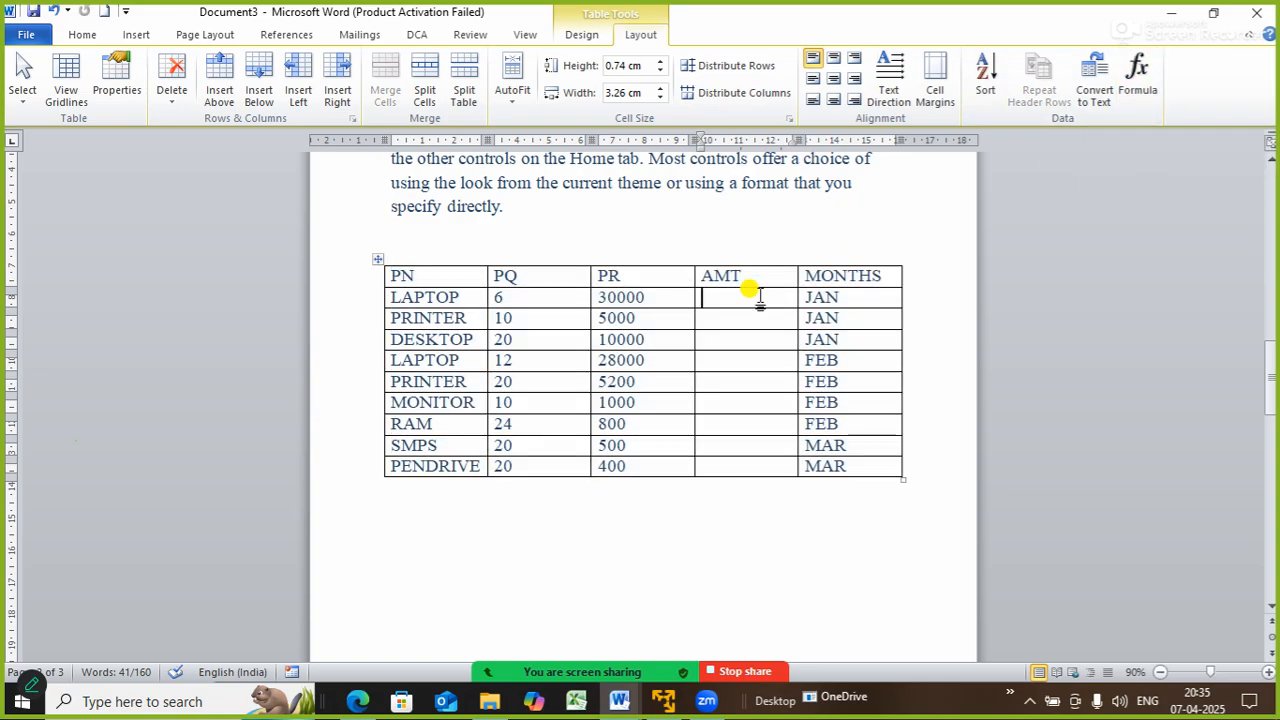
left_click(1140, 80)
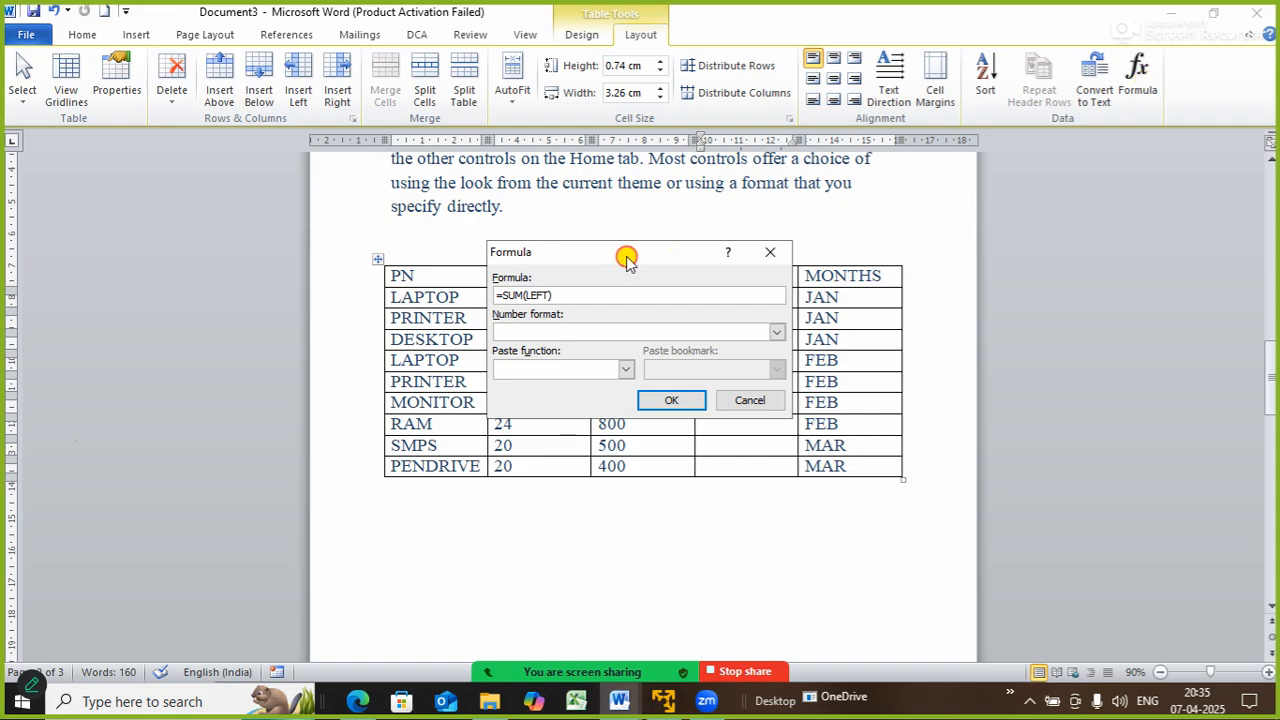
- Replace the wrong 30006 sum with =PRODUCT(LEFT), giving 180000 in LAPTOP's AMT cell
left_click_drag(626, 257, 1056, 295)
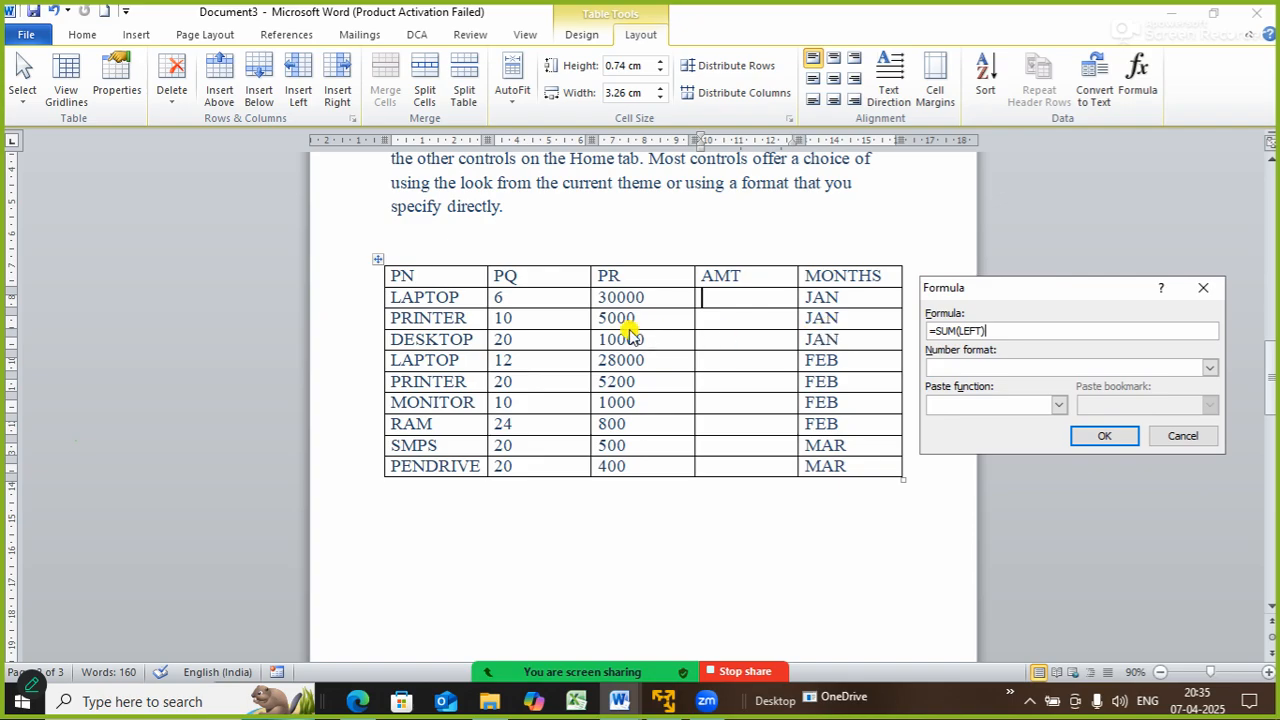
left_click(1102, 436)
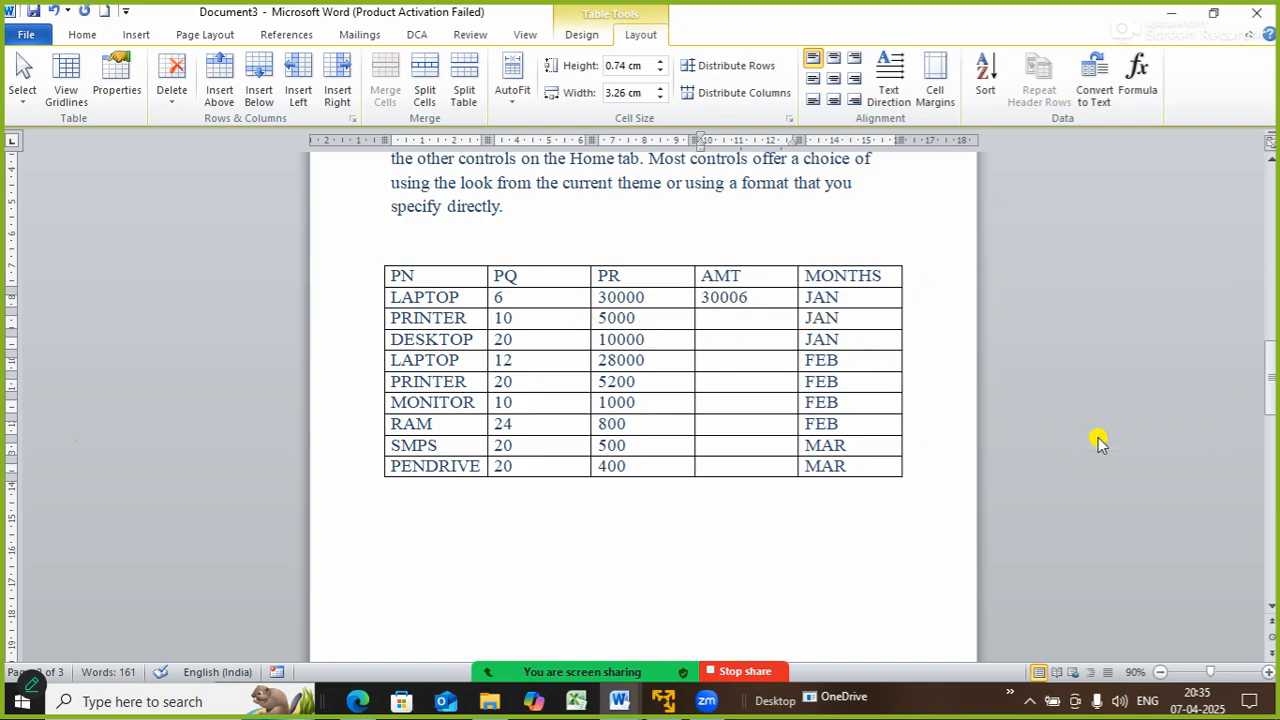
key("ctrl+z")
left_click(1125, 68)
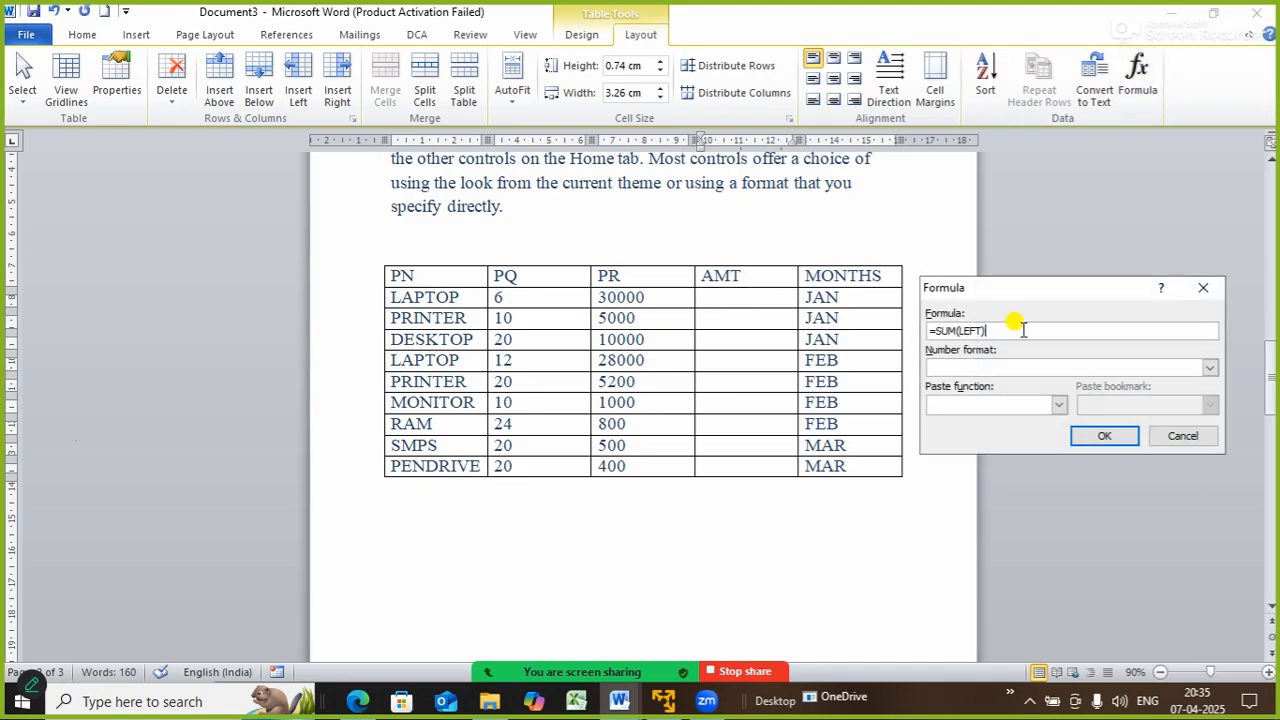
key("BackSpace")
key("BackSpace")
key("BackSpace")
key("BackSpace")
key("BackSpace")
key("BackSpace")
key("BackSpace")
key("BackSpace")
key("BackSpace")
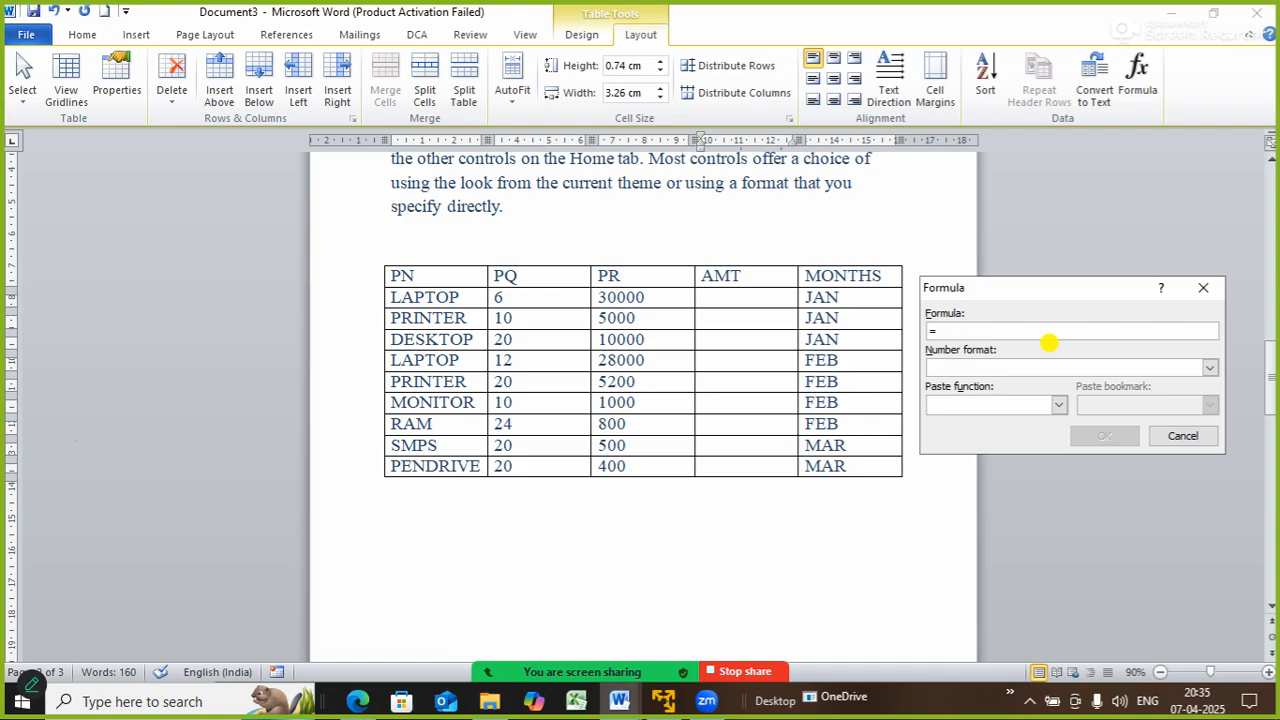
type("PRO")
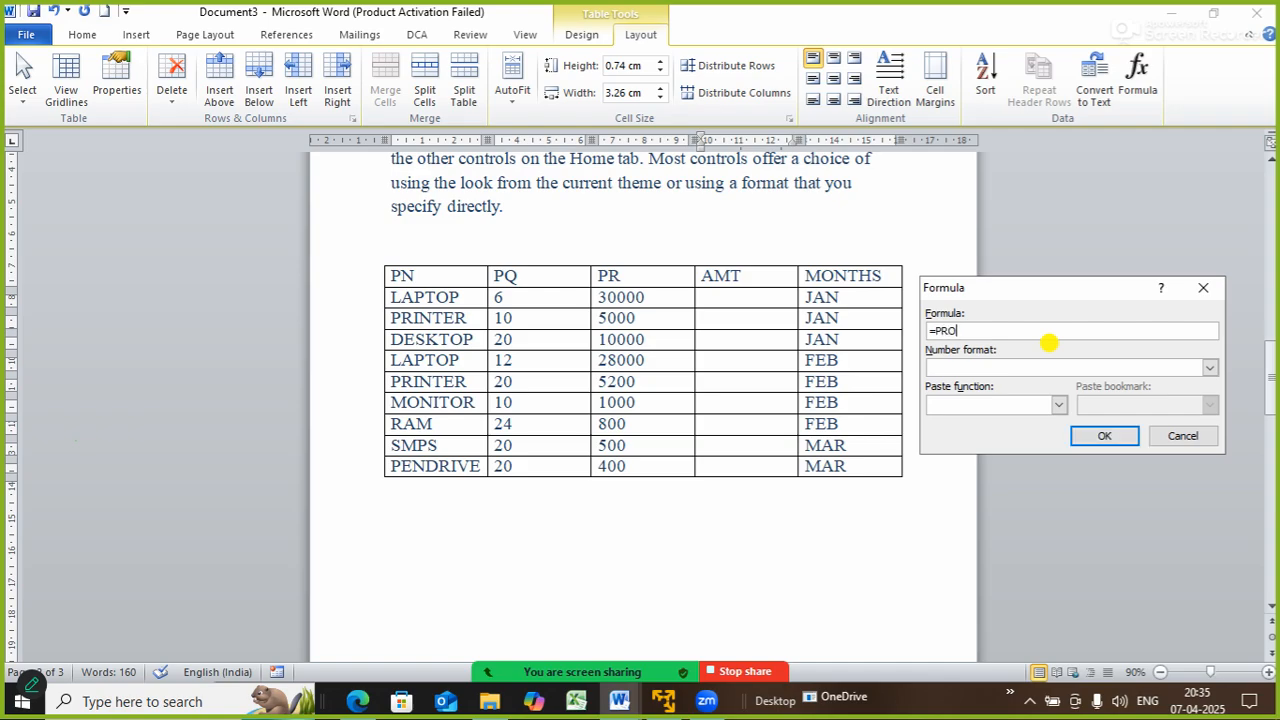
type("DUCT(LEFT")
left_click(1096, 436)
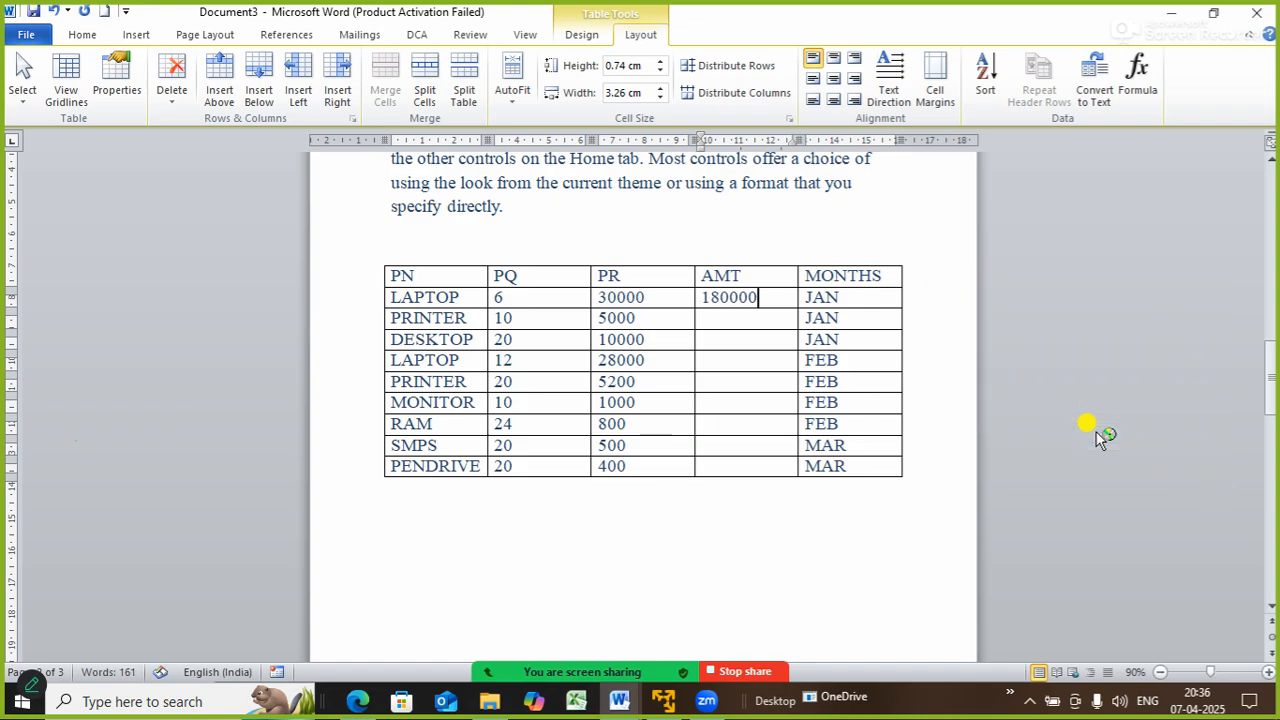
left_click(779, 317)
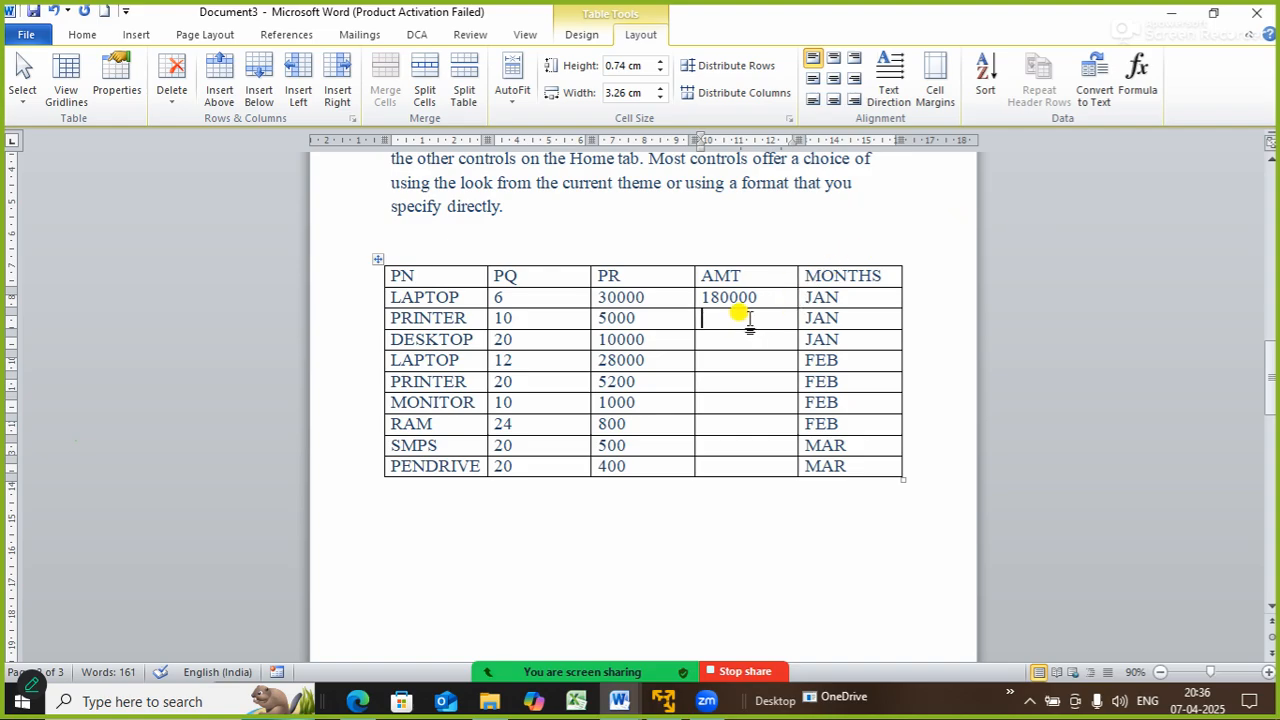
- Replace the default sum with =PRODUCT(LEFT) in the PRINTER and DESKTOP AMT cells
left_click_drag(748, 318, 762, 465)
left_click(1137, 80)
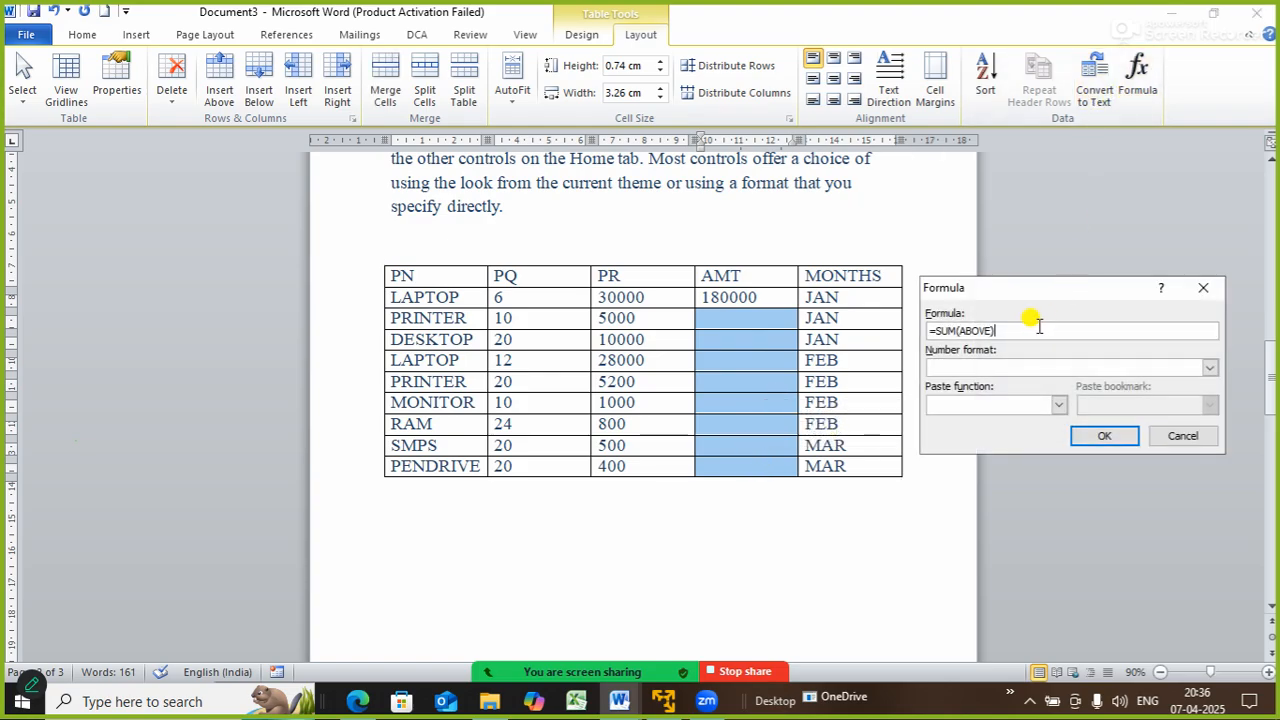
key("BackSpace")
key("BackSpace")
key("BackSpace")
key("BackSpace")
key("BackSpace")
key("BackSpace")
key("BackSpace")
key("BackSpace")
key("BackSpace")
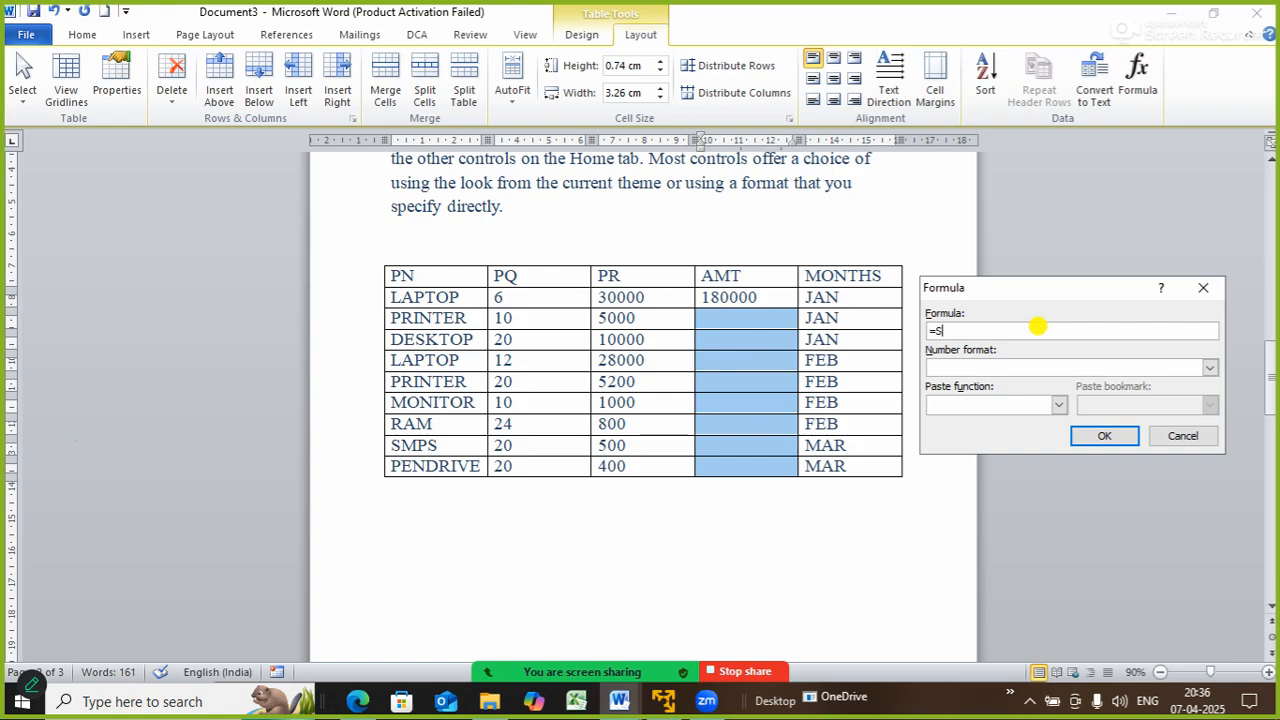
type("PRODUCT(LEFT")
left_click(1105, 435)
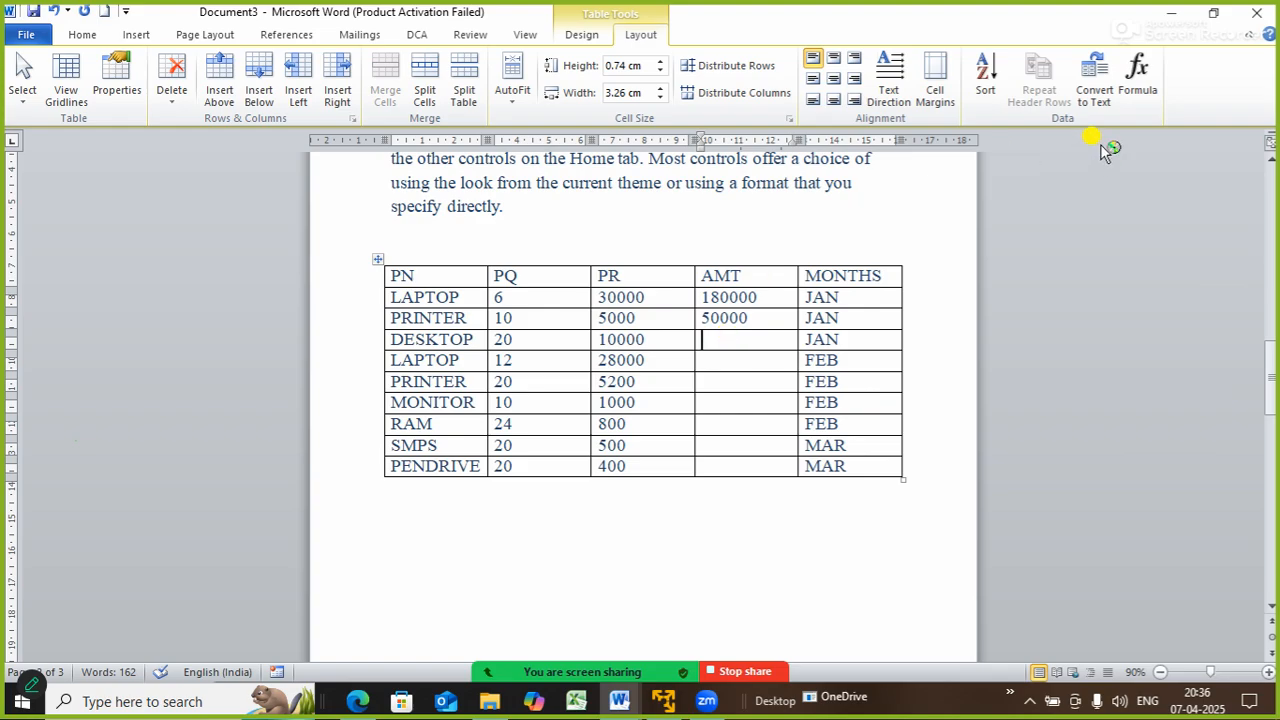
left_click(1136, 85)
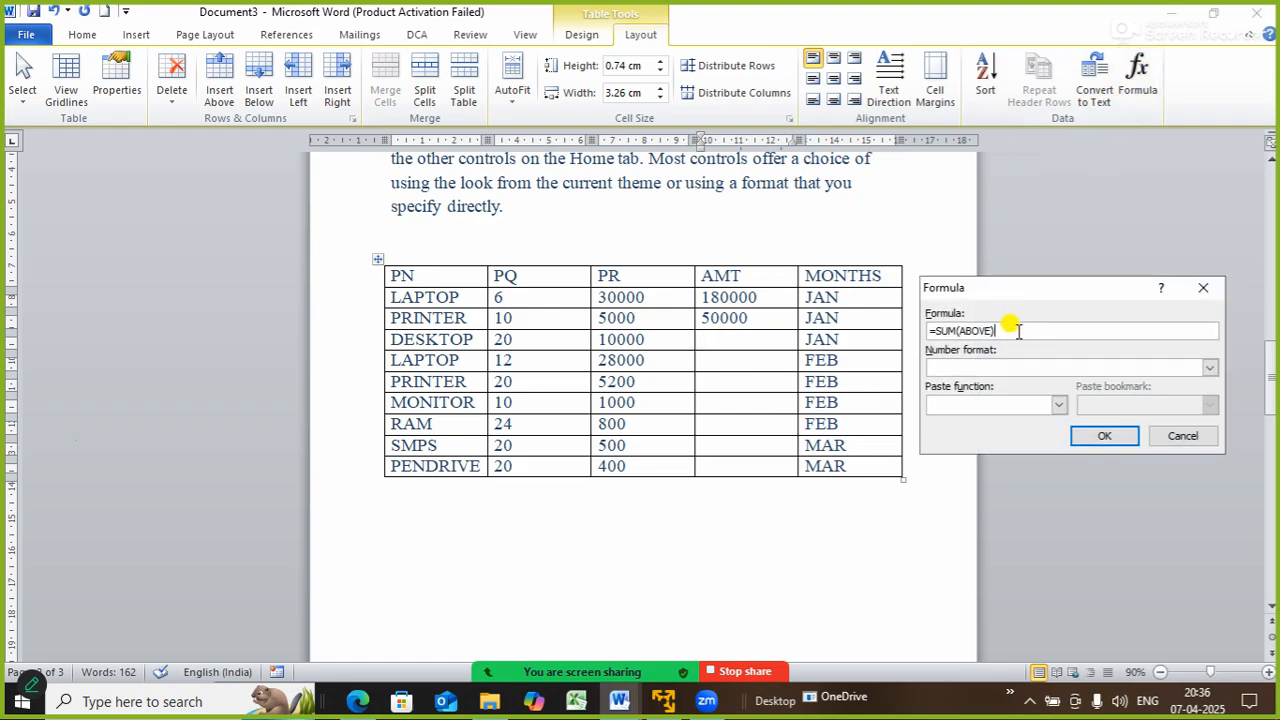
key("BackSpace")
key("BackSpace")
key("BackSpace")
type("PRODUCT(LEFT")
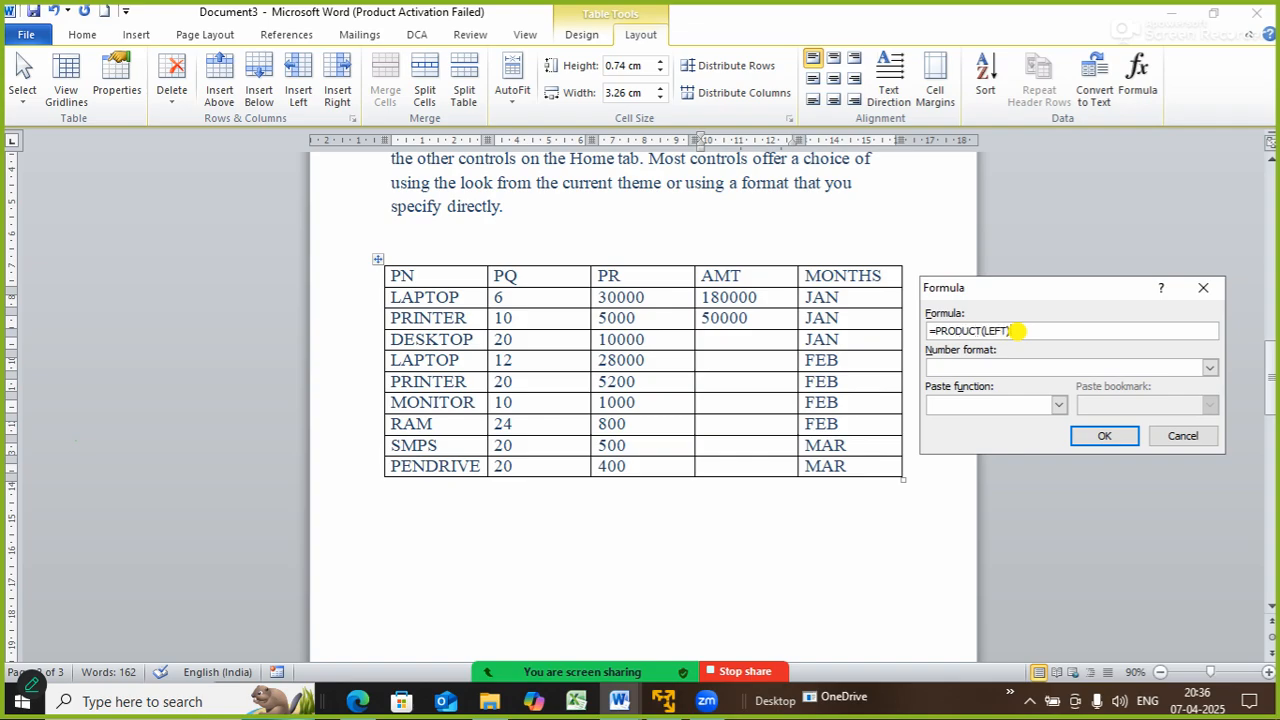
left_click(1104, 435)
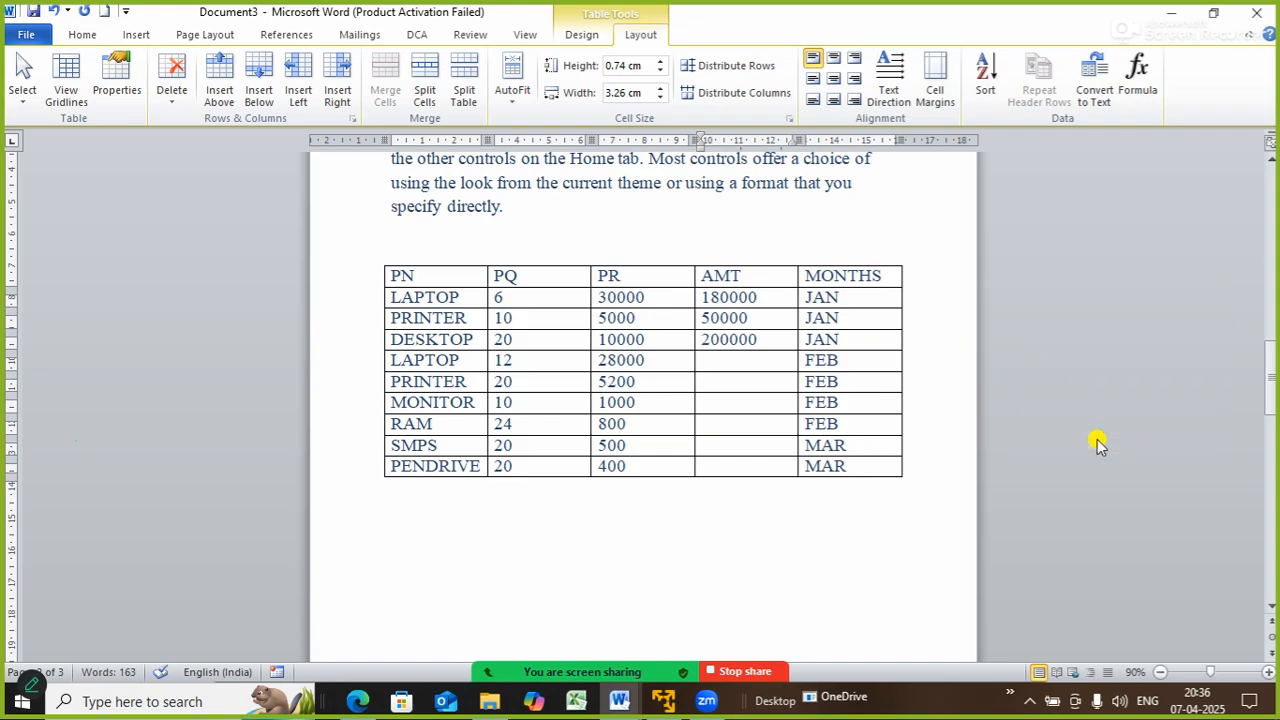
- Apply =PRODUCT(LEFT) to the second LAPTOP row's and the PRINTER row's AMT cells
left_click(760, 362)
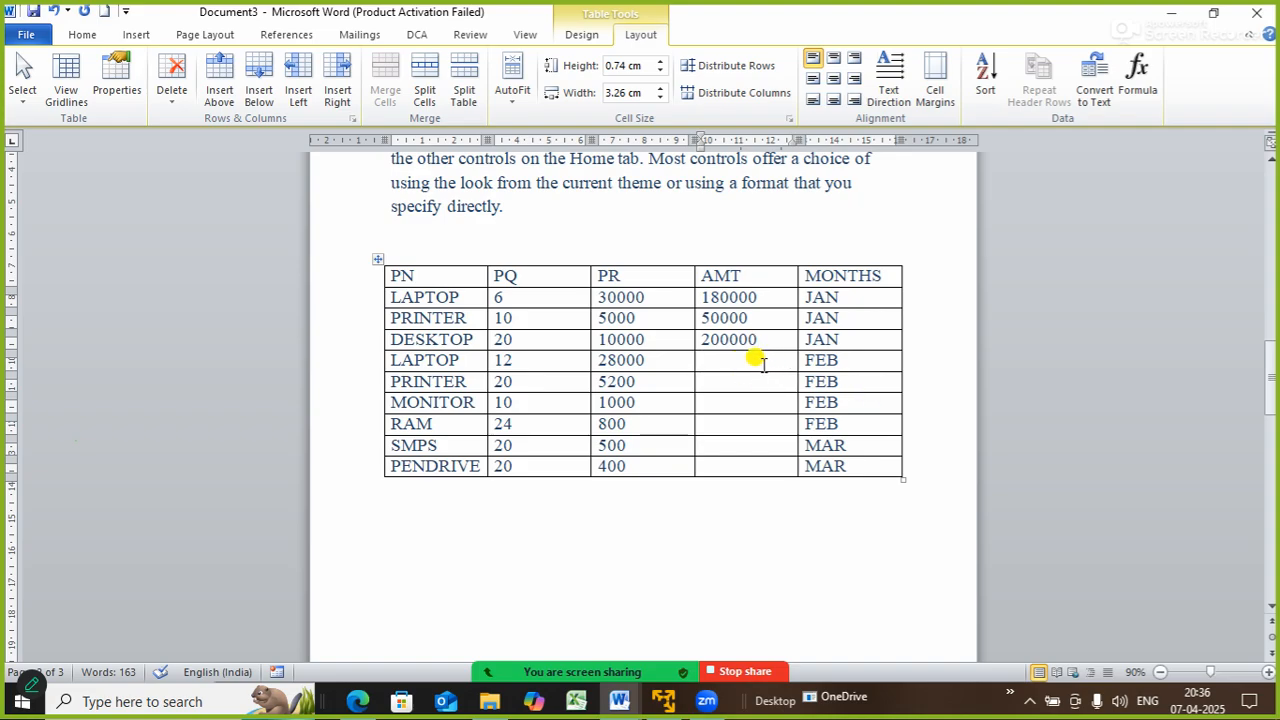
left_click(1138, 80)
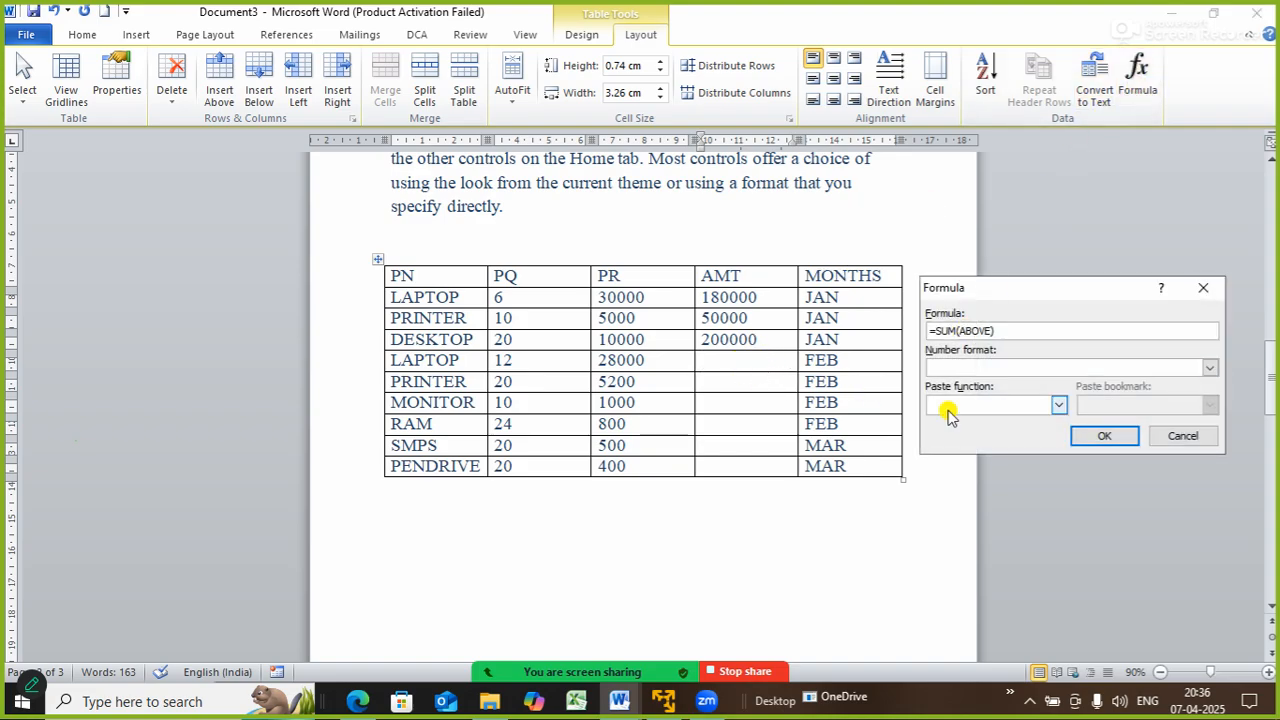
key("BackSpace")
key("BackSpace")
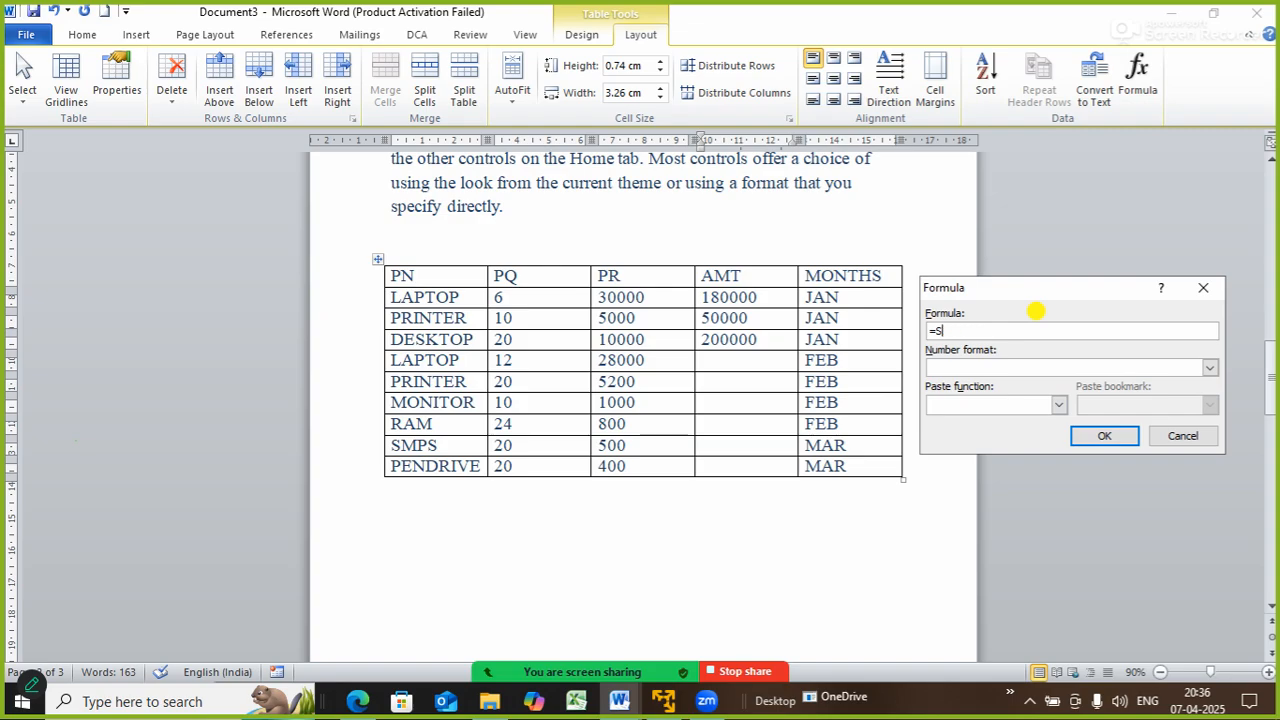
key("BackSpace")
type("PRODUCT(LEFT")
key("ctrl+a")
key("ctrl+c")
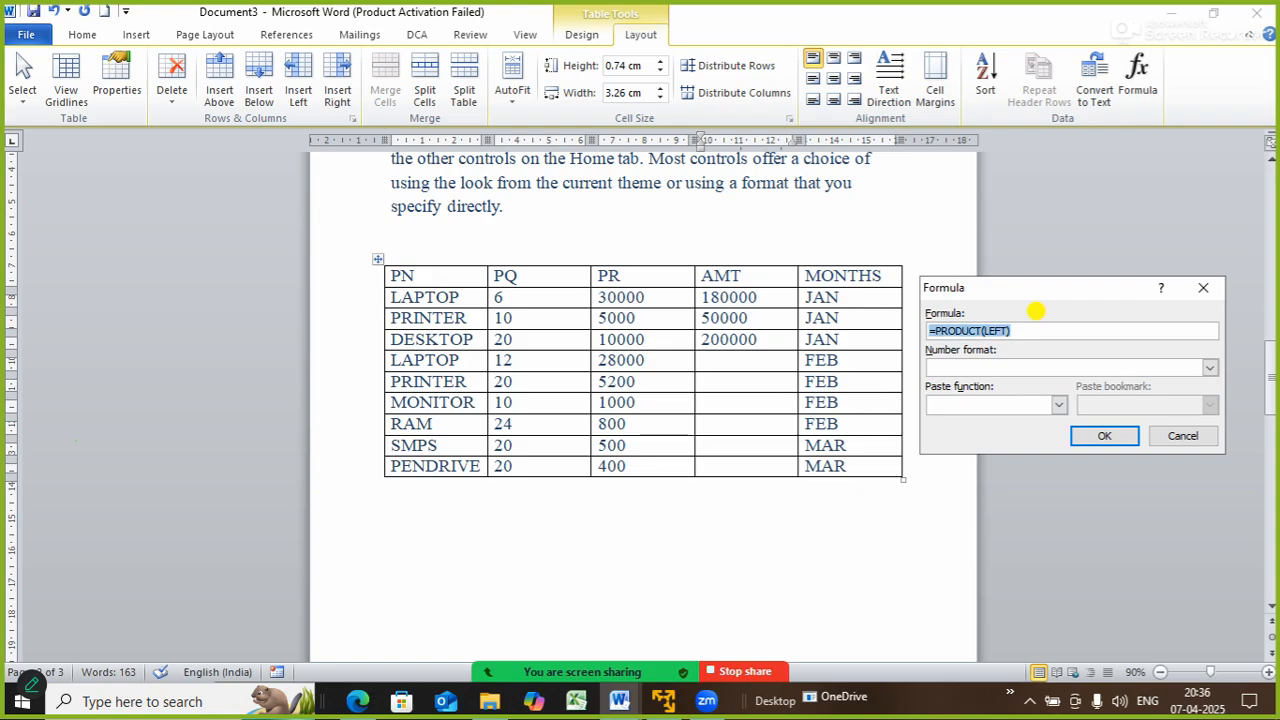
left_click(1104, 436)
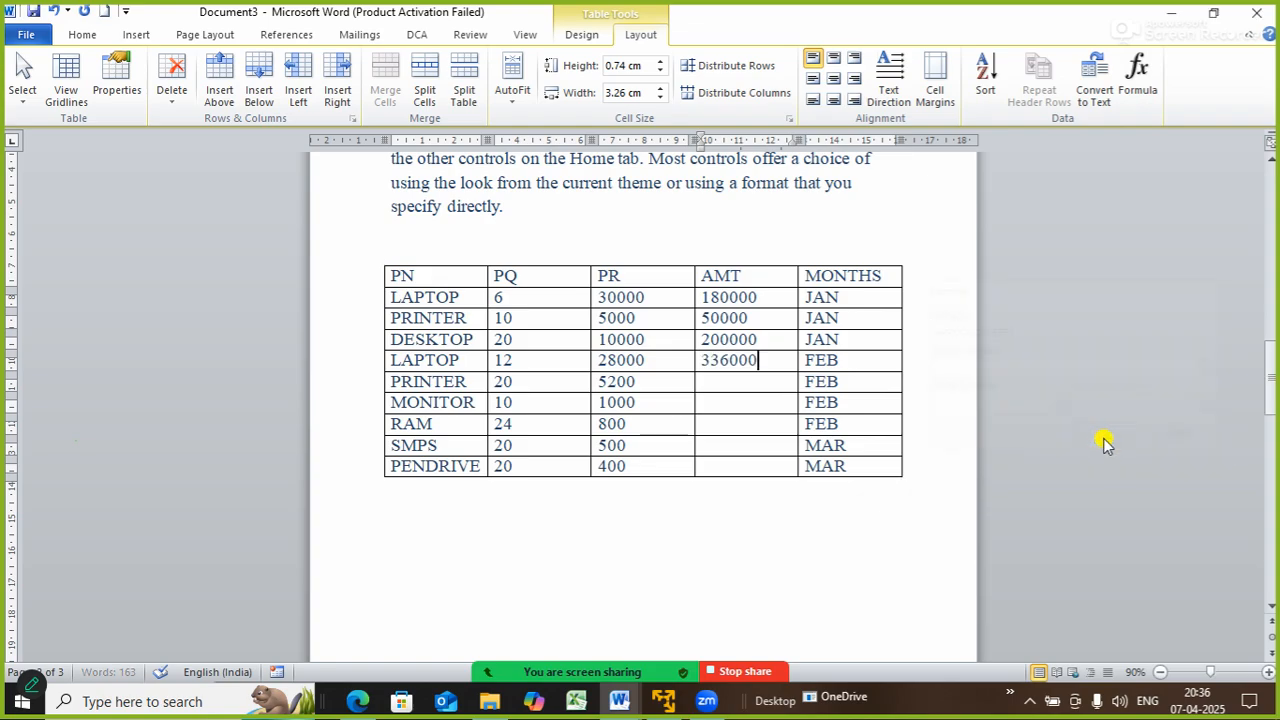
left_click(748, 382)
left_click(1136, 78)
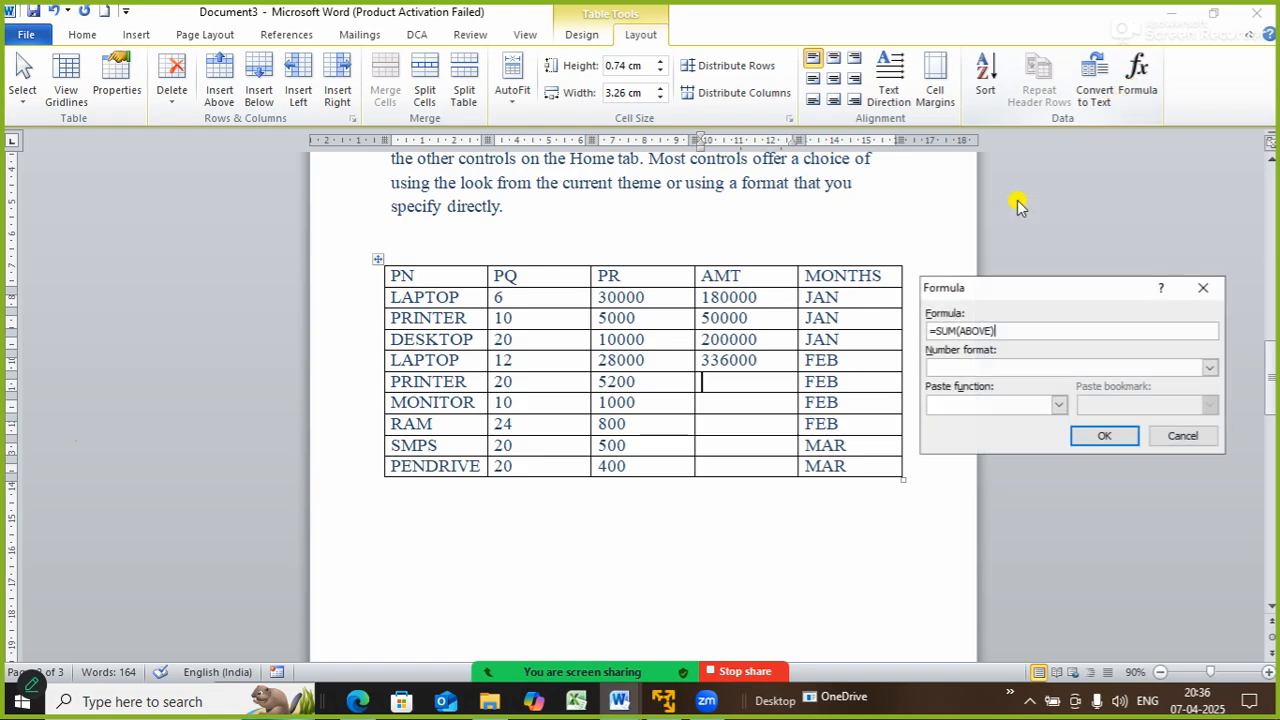
key("ctrl+a")
type("=PRODUCT(LEFT)")
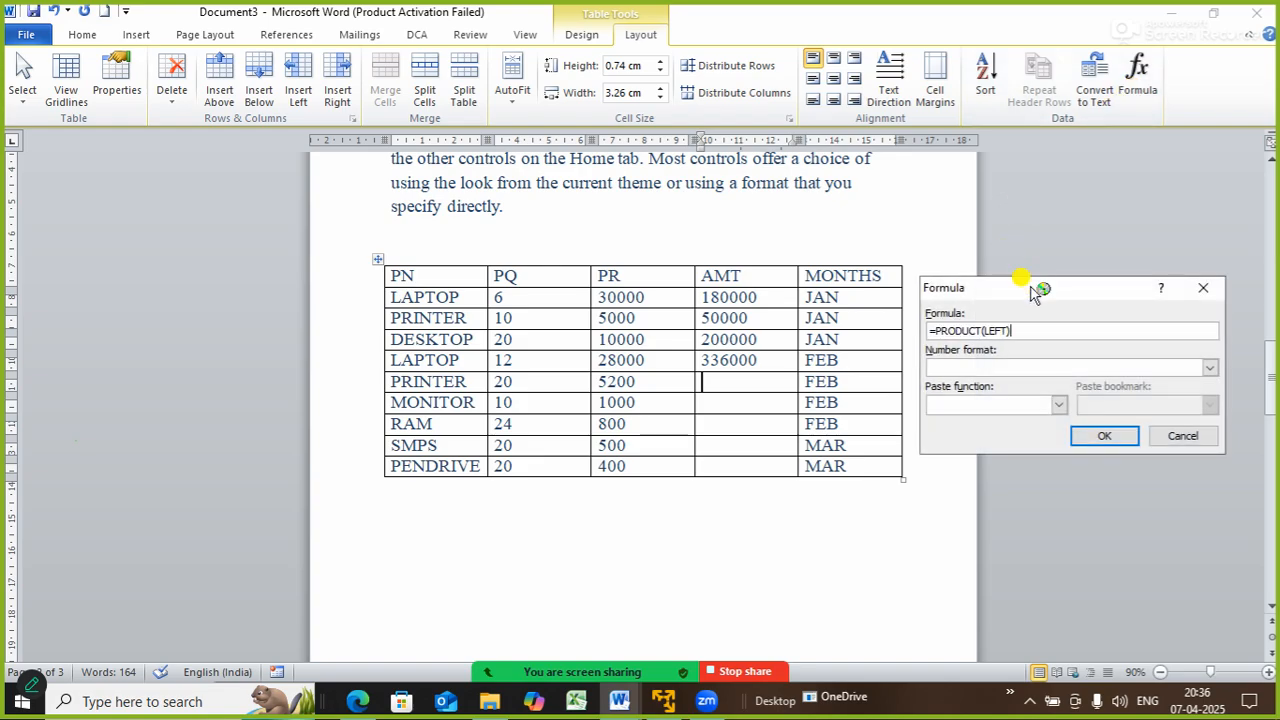
left_click(1090, 440)
- Fill the MONITOR and RAM amounts with =PRODUCT(LEFT), giving 10000 and 19200
left_click(738, 405)
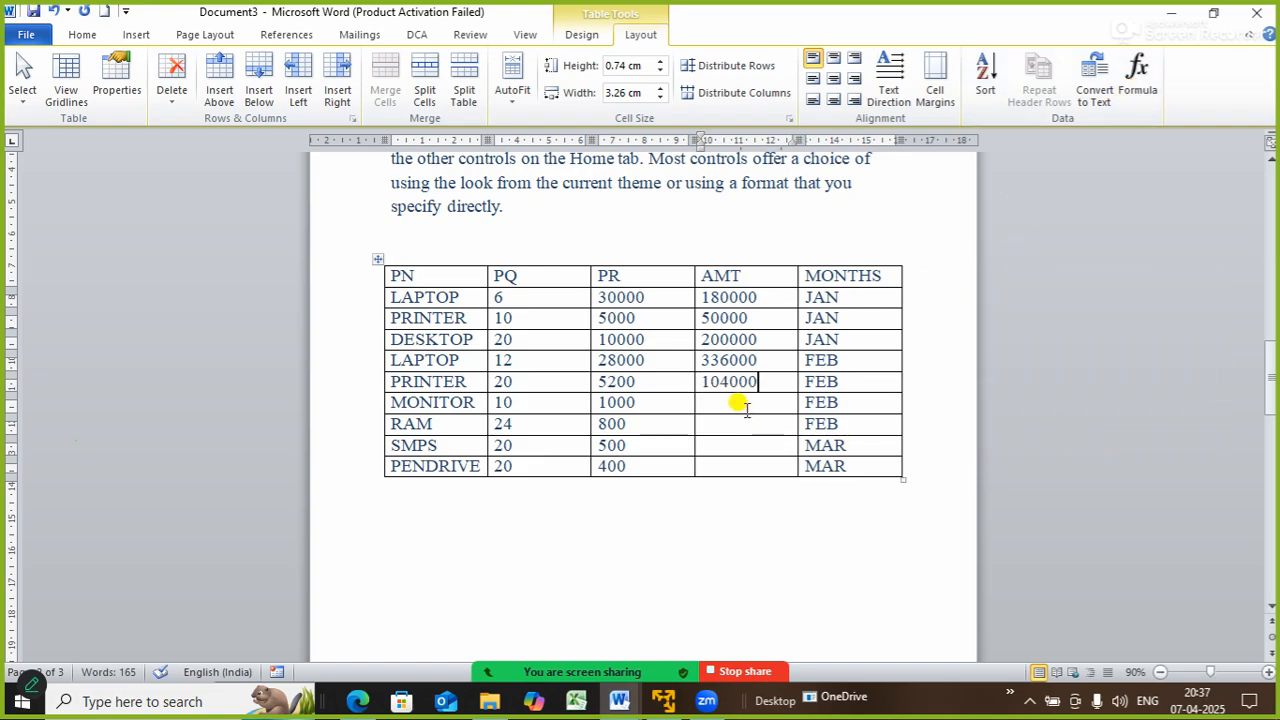
left_click(1137, 80)
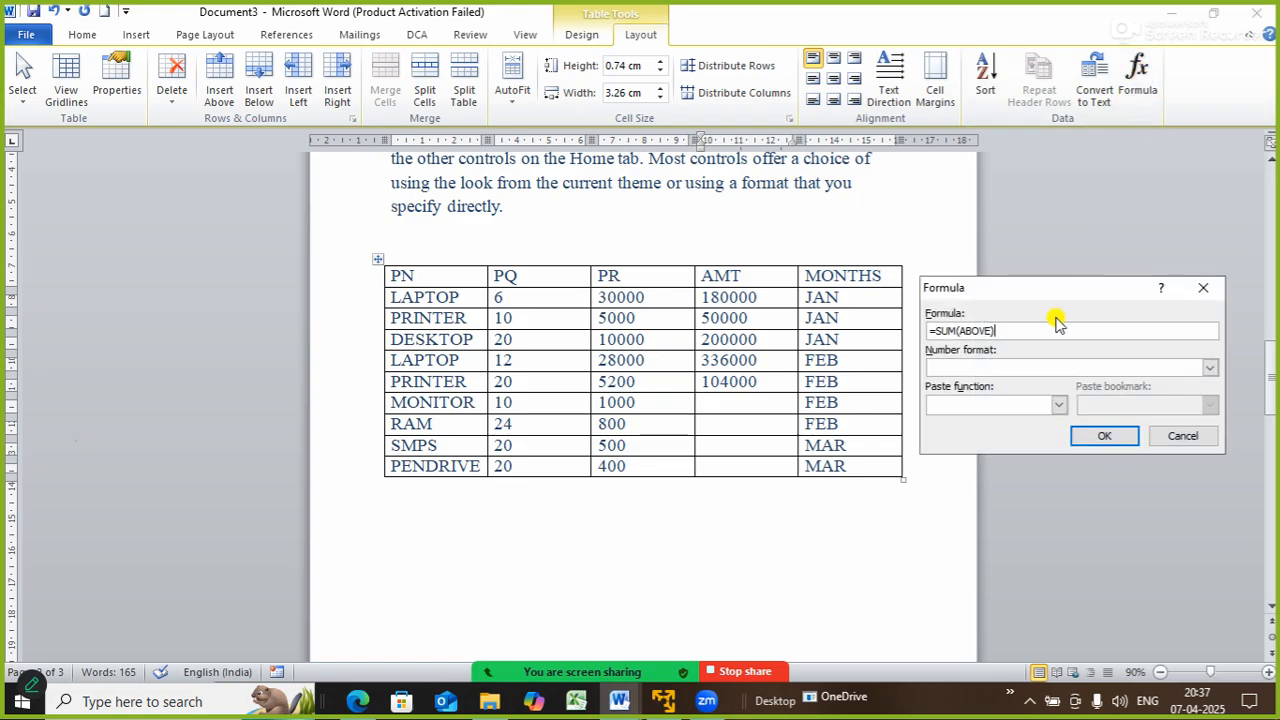
key("ctrl+a")
type("=PRODUCT(LEFT)")
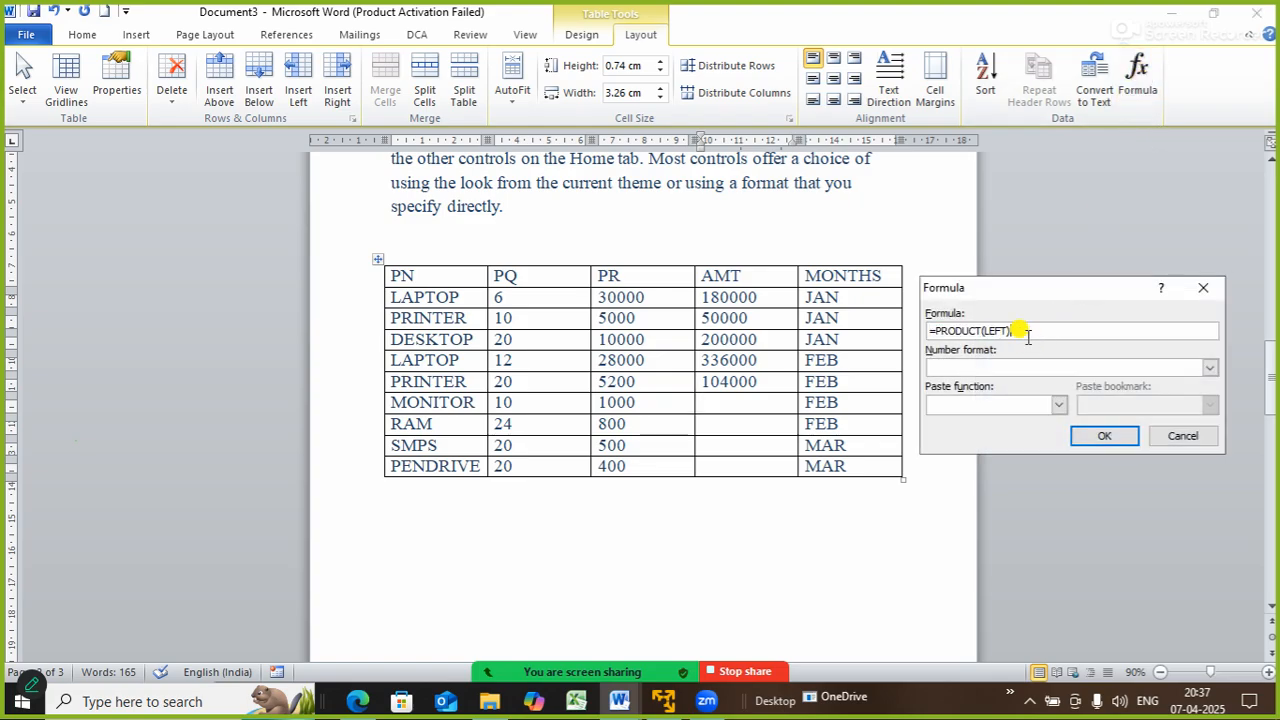
left_click(1082, 436)
left_click(765, 424)
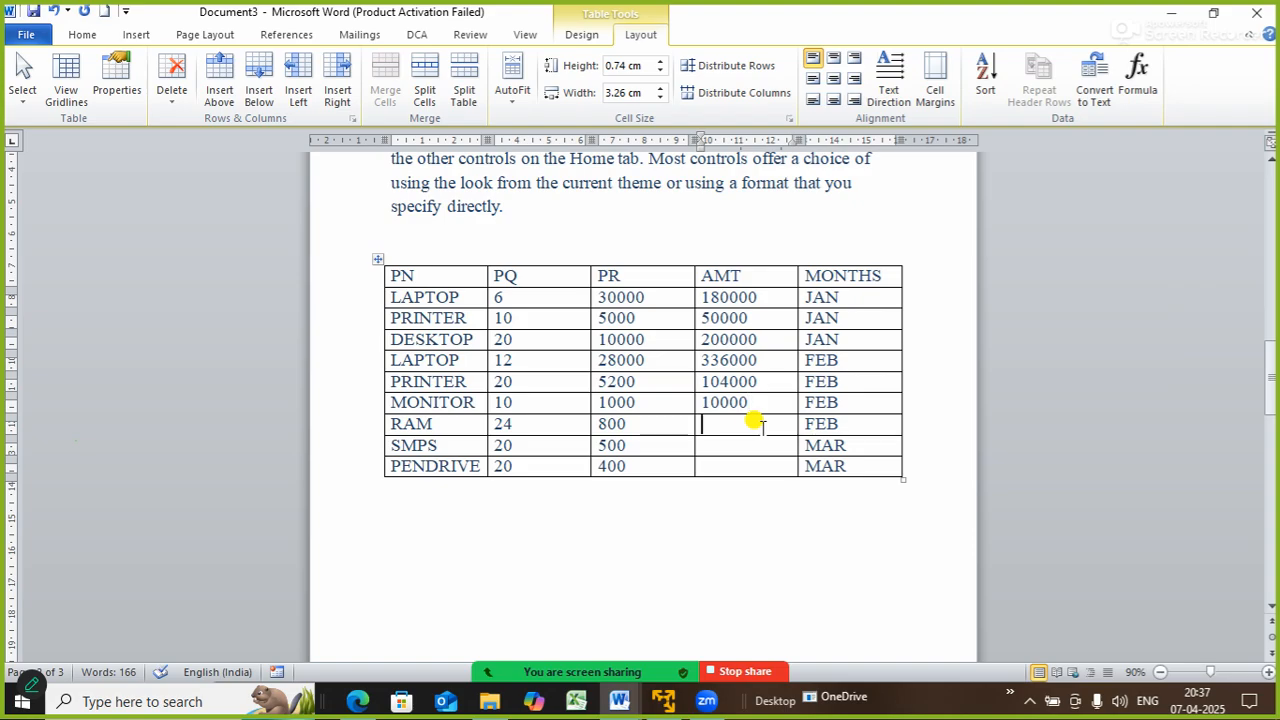
left_click(1137, 75)
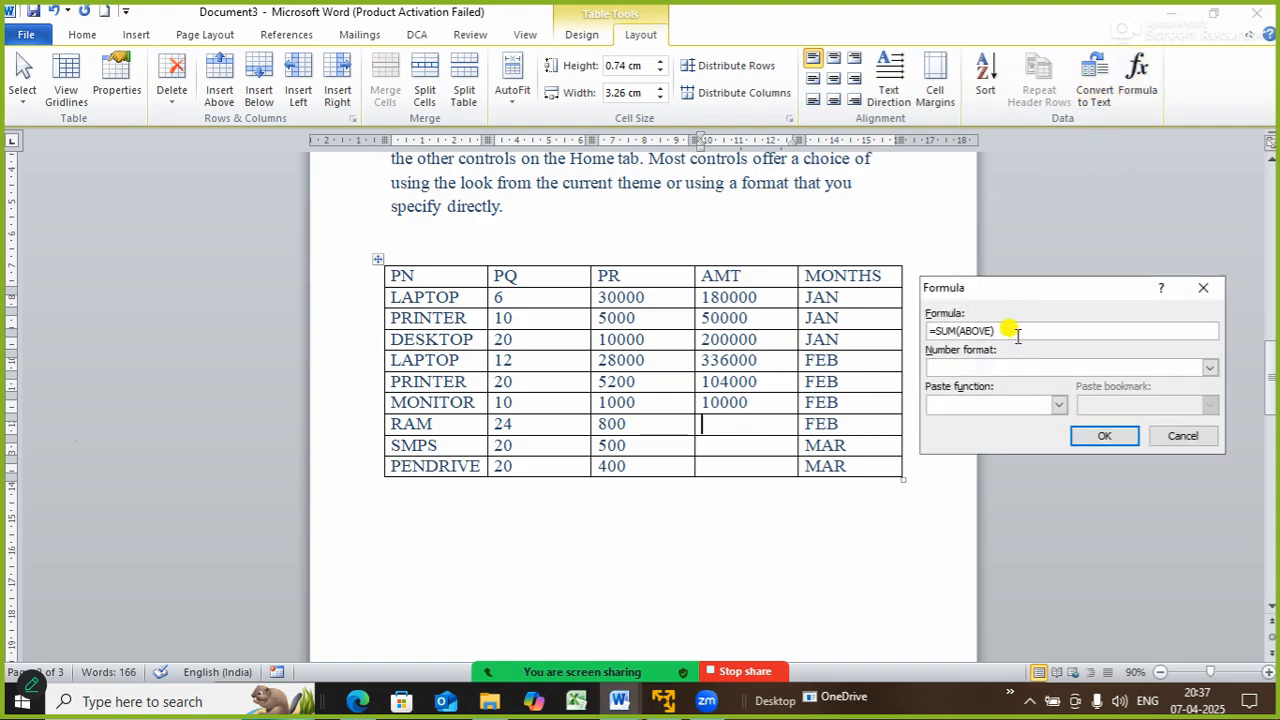
key("ctrl+a")
type("=PRODUCT(LEFT)")
left_click(1100, 436)
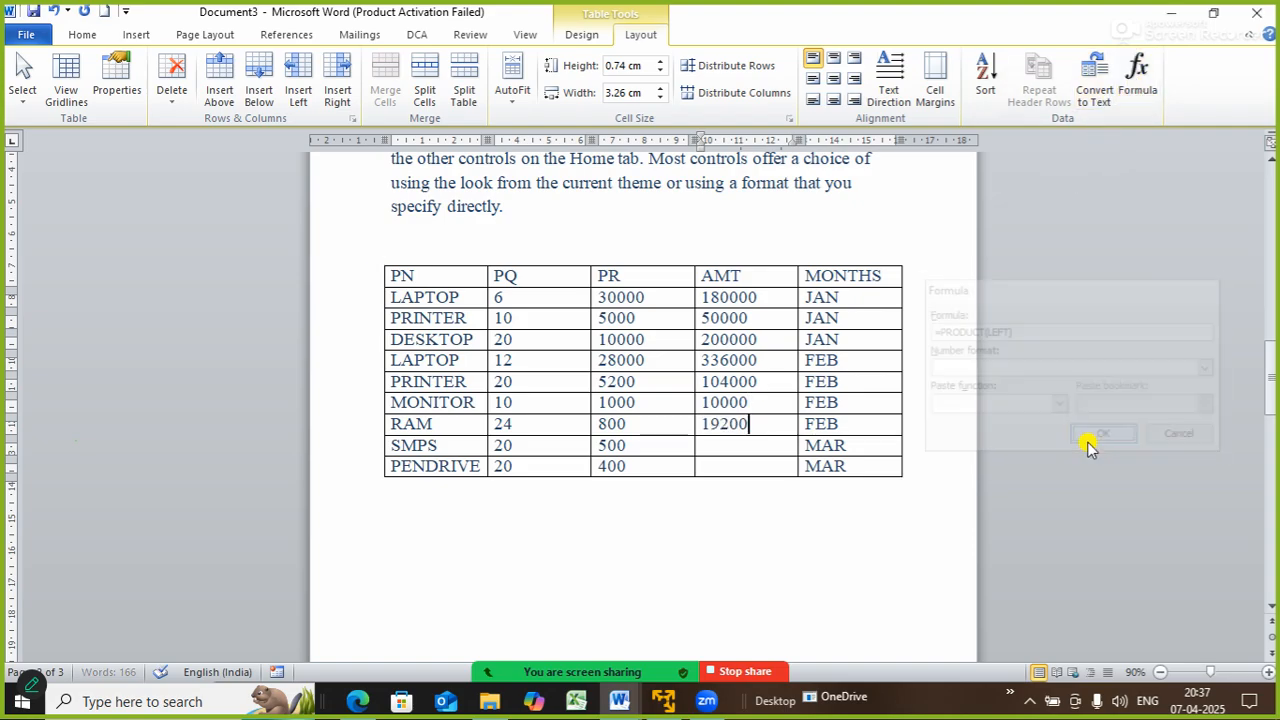
- Fill the SMPS and PENDRIVE amounts with the product formula, giving 10000 and 8000
left_click(768, 444)
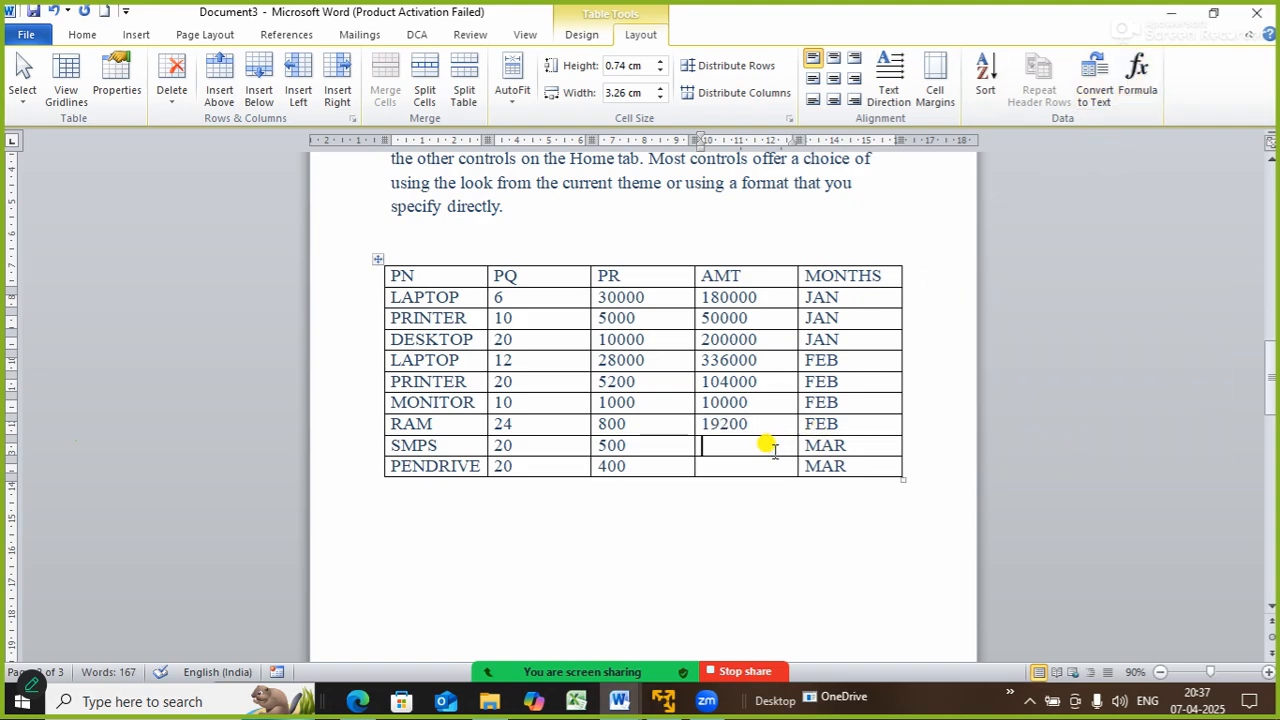
left_click(1140, 78)
key("ctrl+a")
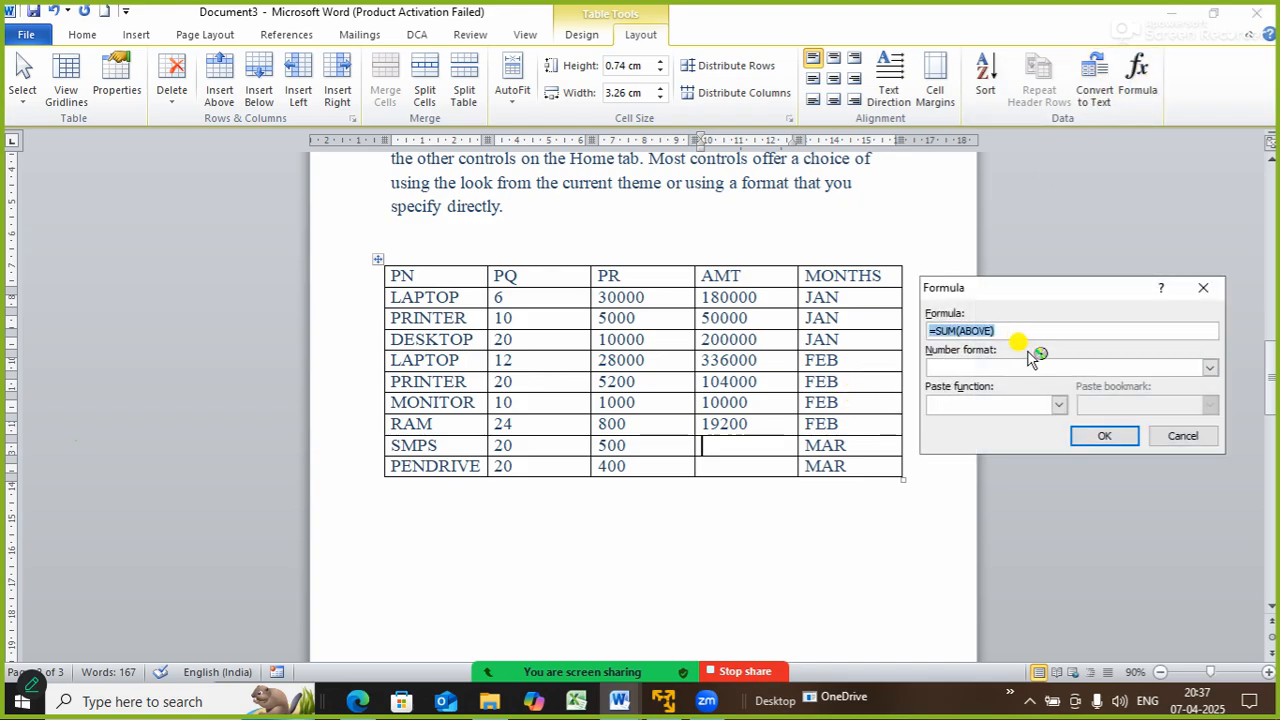
key("ctrl+v")
left_click(1113, 437)
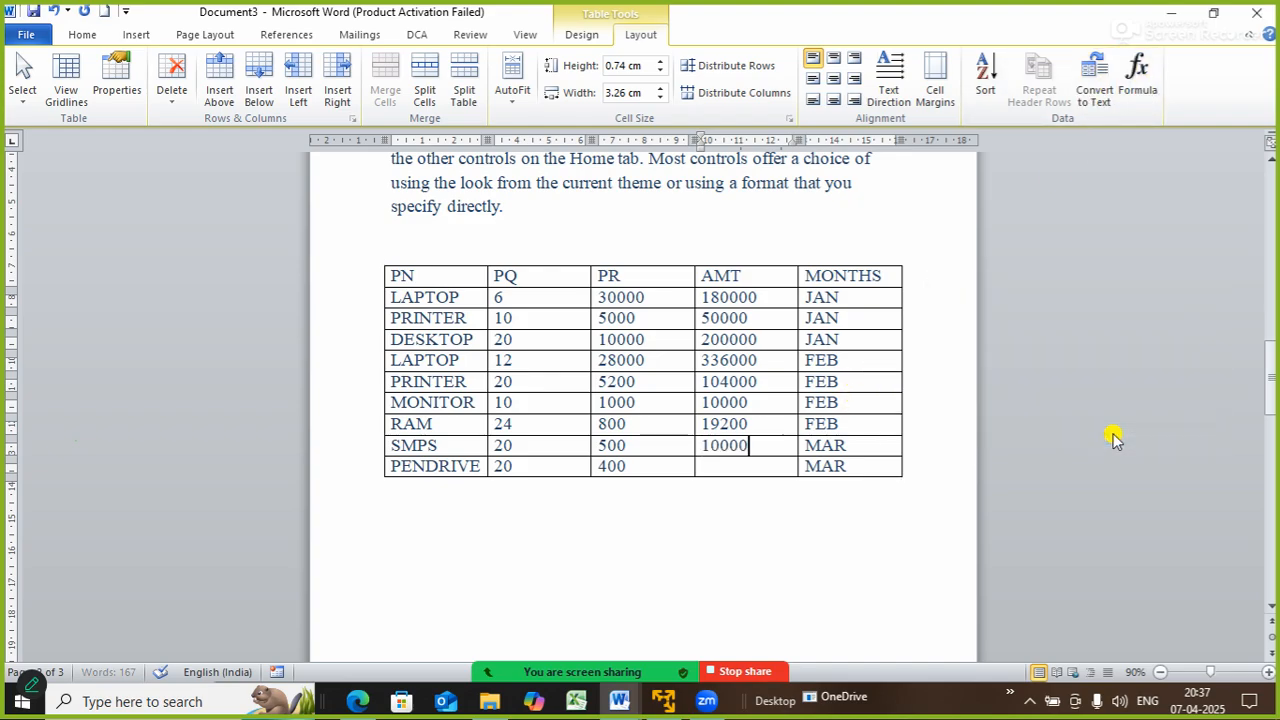
left_click(748, 466)
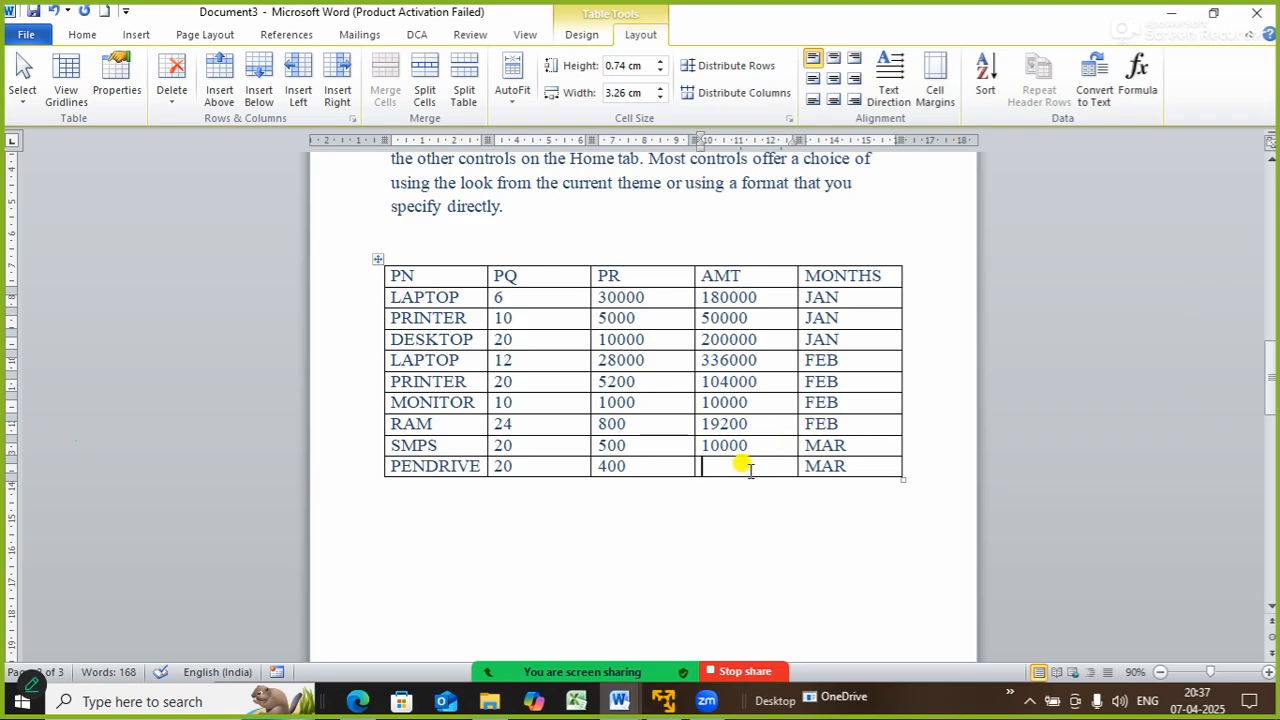
left_click(1137, 78)
key("ctrl+a")
key("ctrl+v")
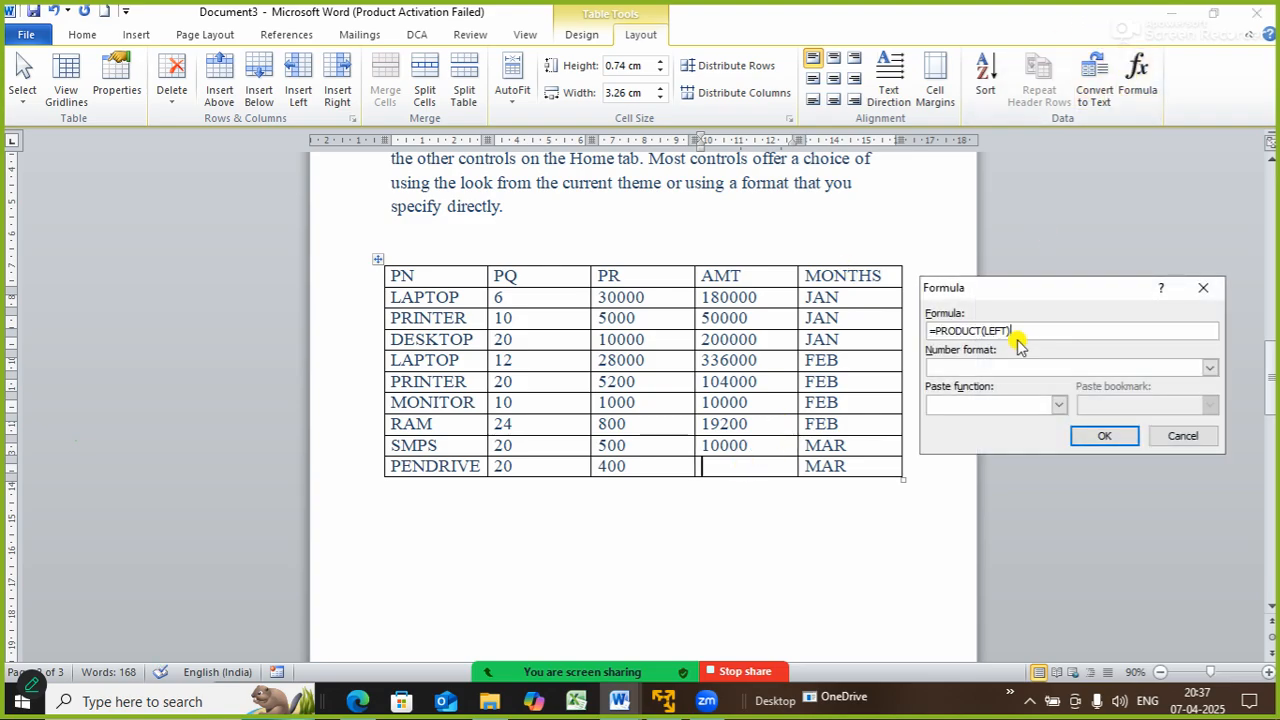
left_click(1092, 436)
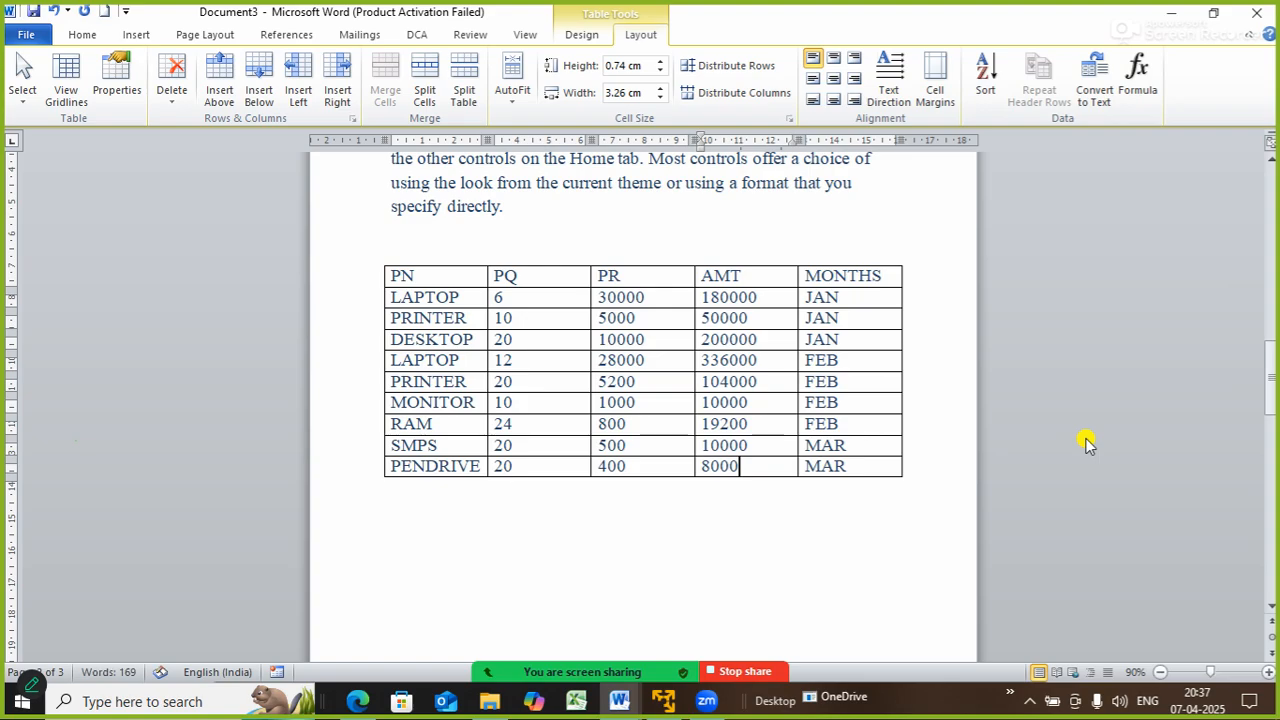
left_click(1095, 370)
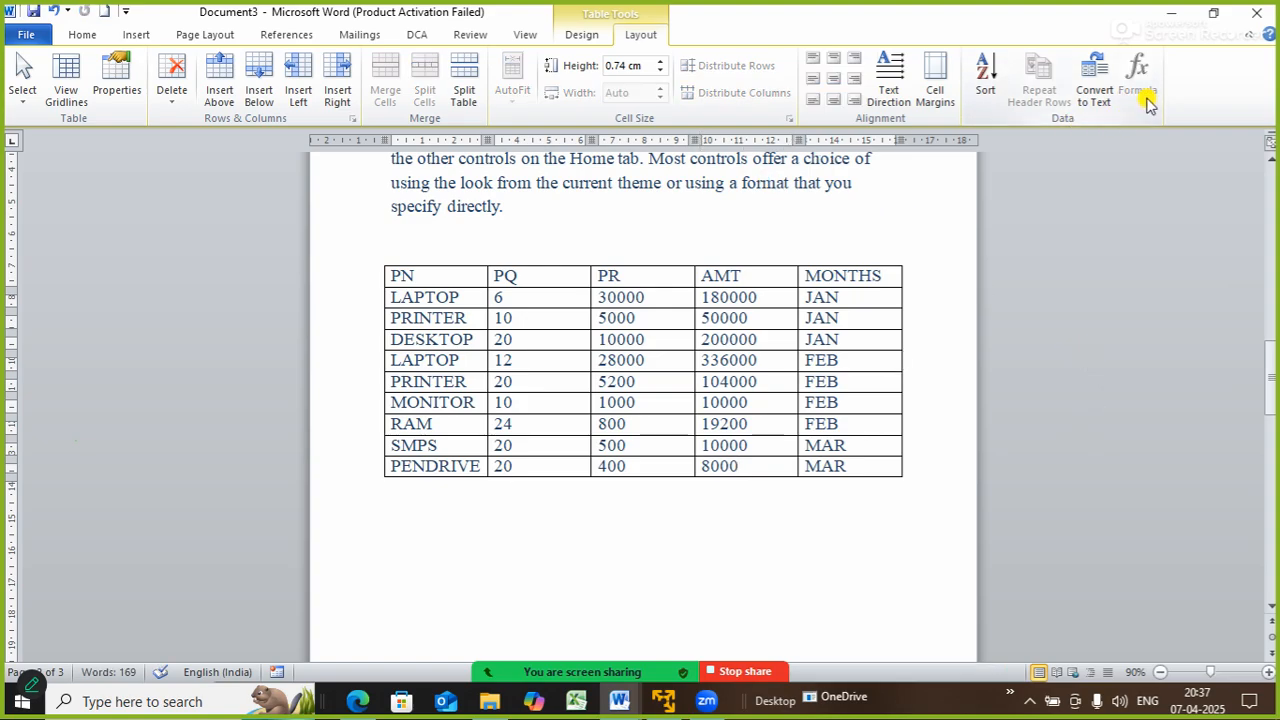
- Clear the DESKTOP row's 200000 amount, then select the whole sales table
double_click(740, 339)
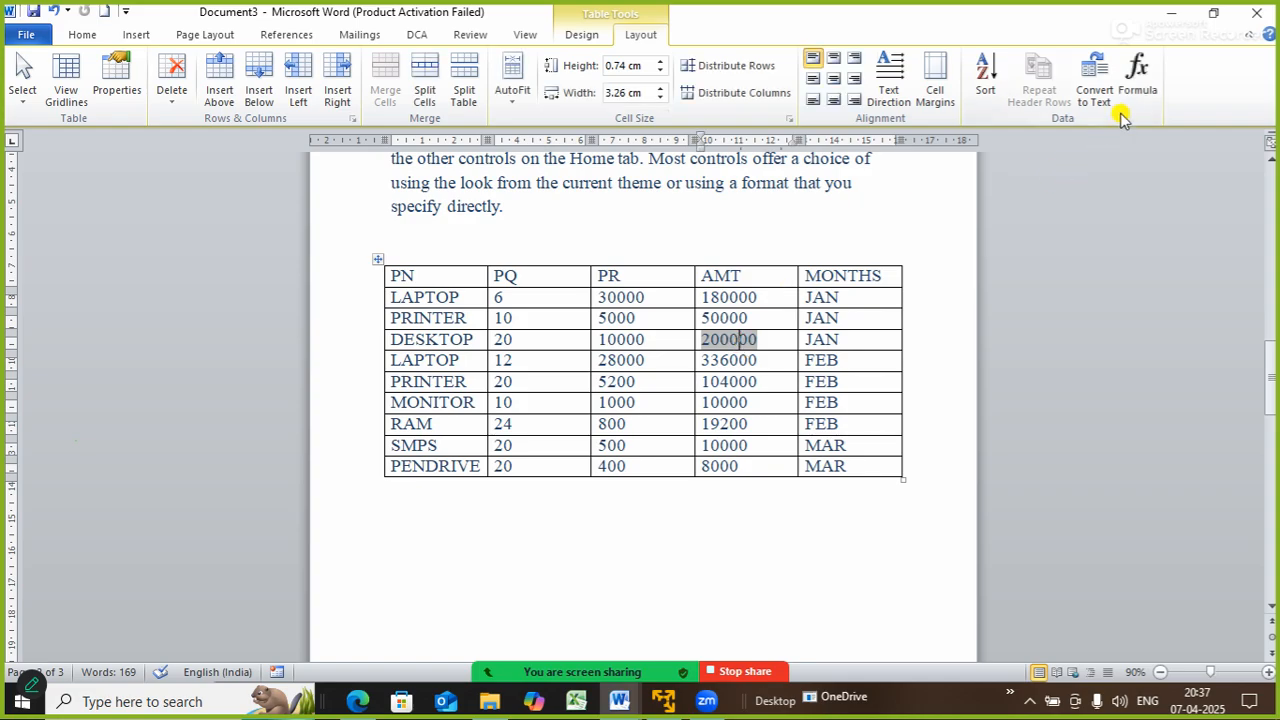
left_click(1057, 297)
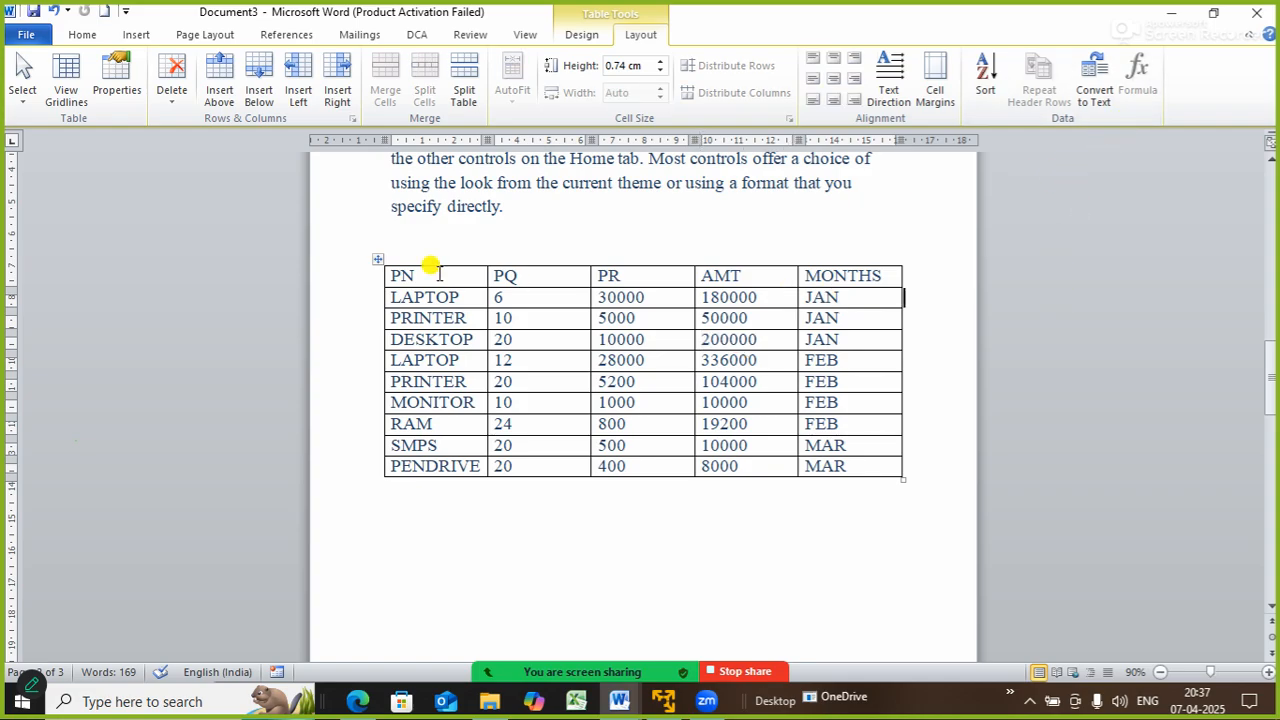
left_click(377, 262)
left_click(818, 578)
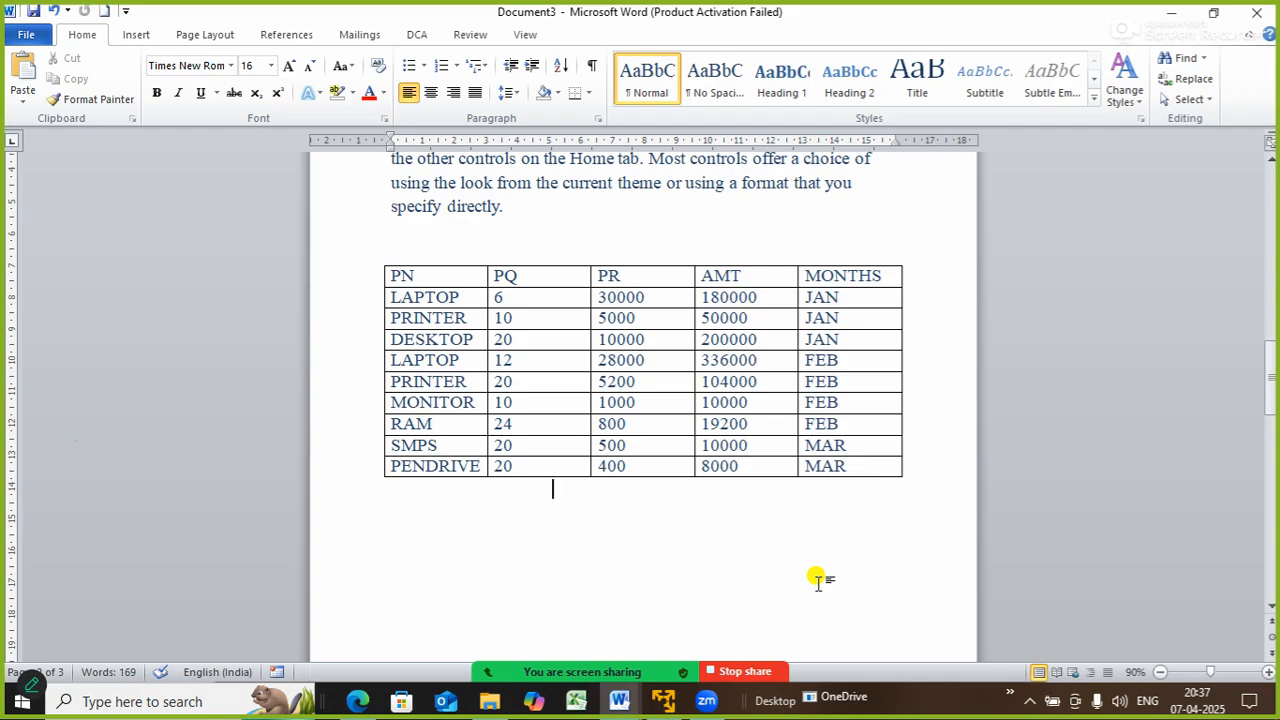
left_click(375, 254)
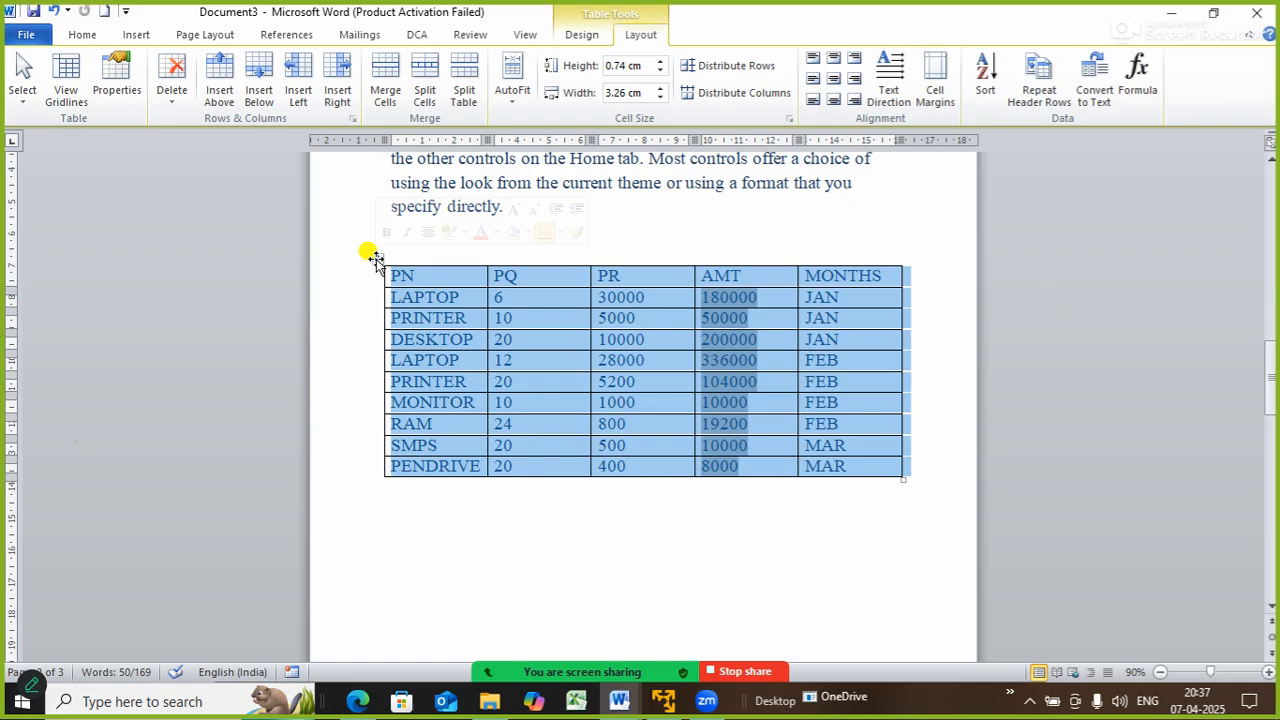
- Convert the sales table to text, keeping Tabs as the separator
left_click(1093, 97)
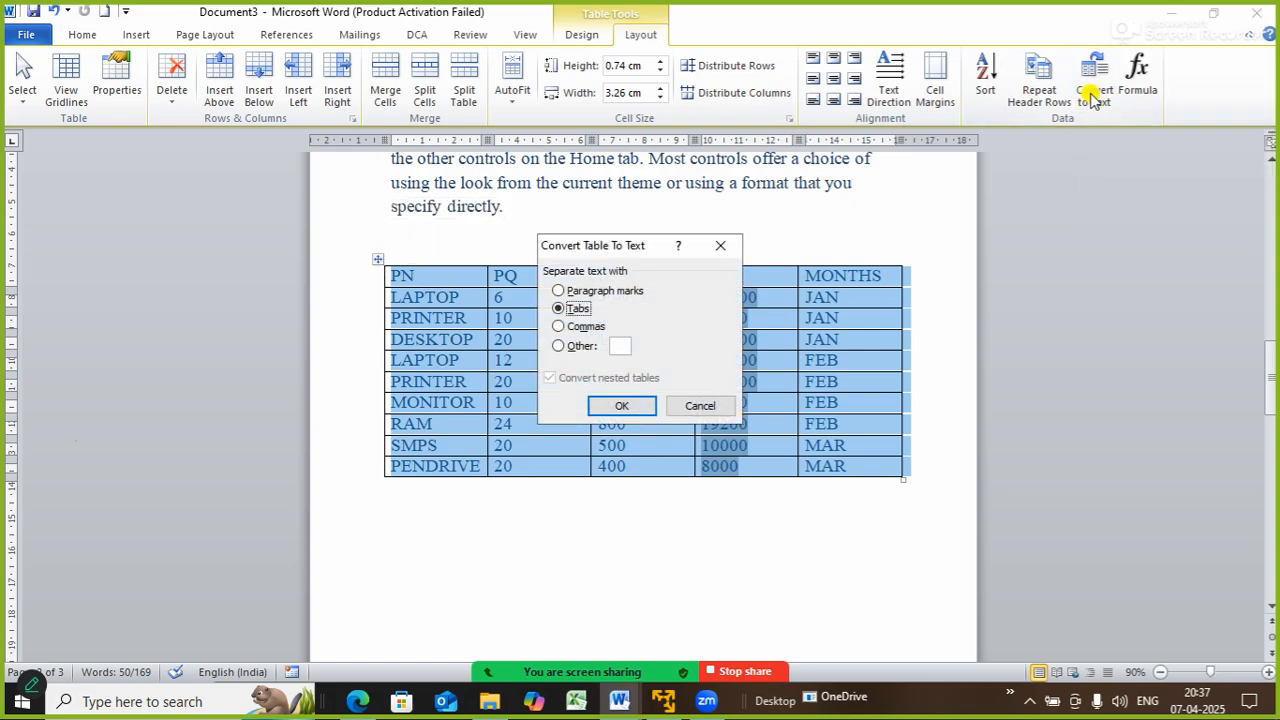
left_click_drag(609, 249, 230, 103)
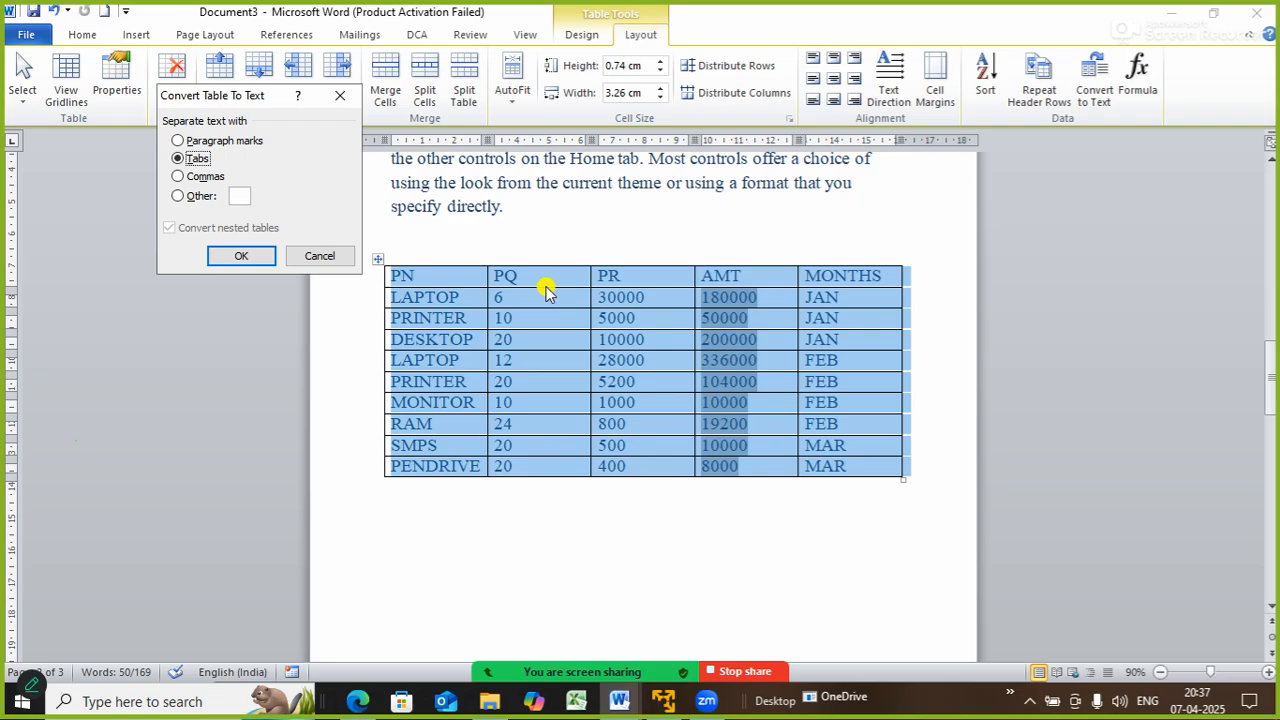
left_click(241, 257)
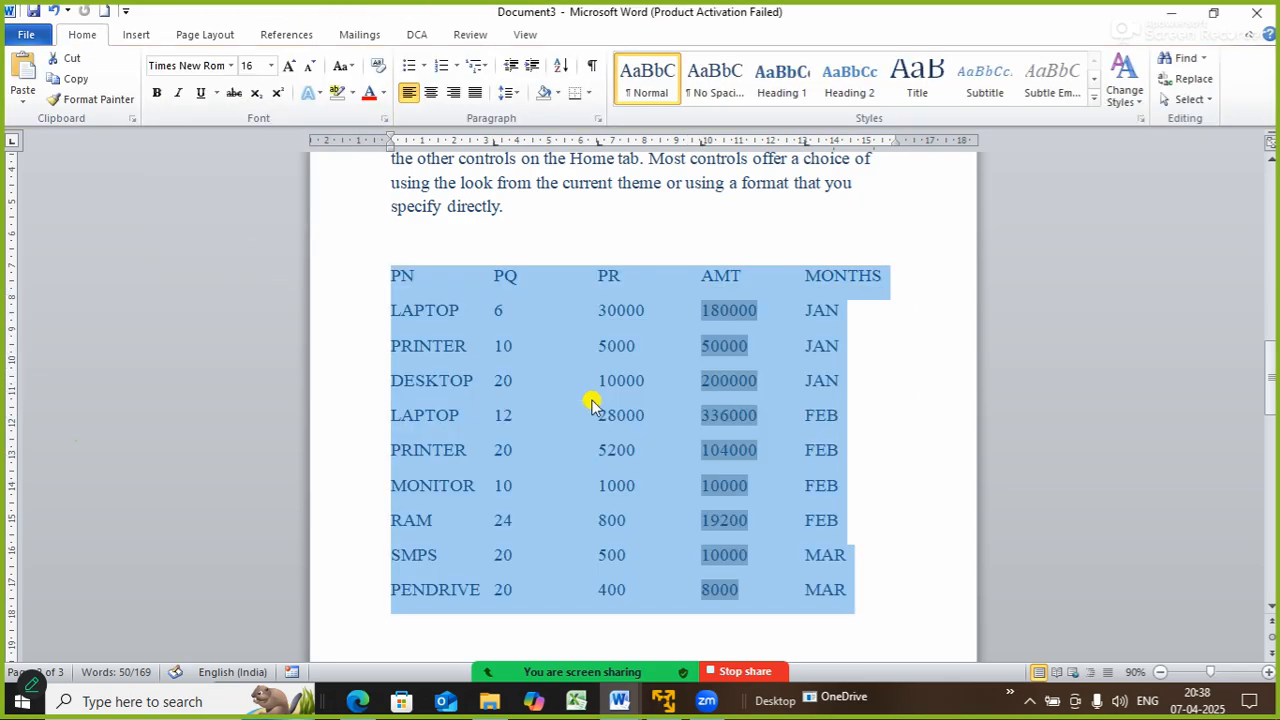
left_click(895, 412)
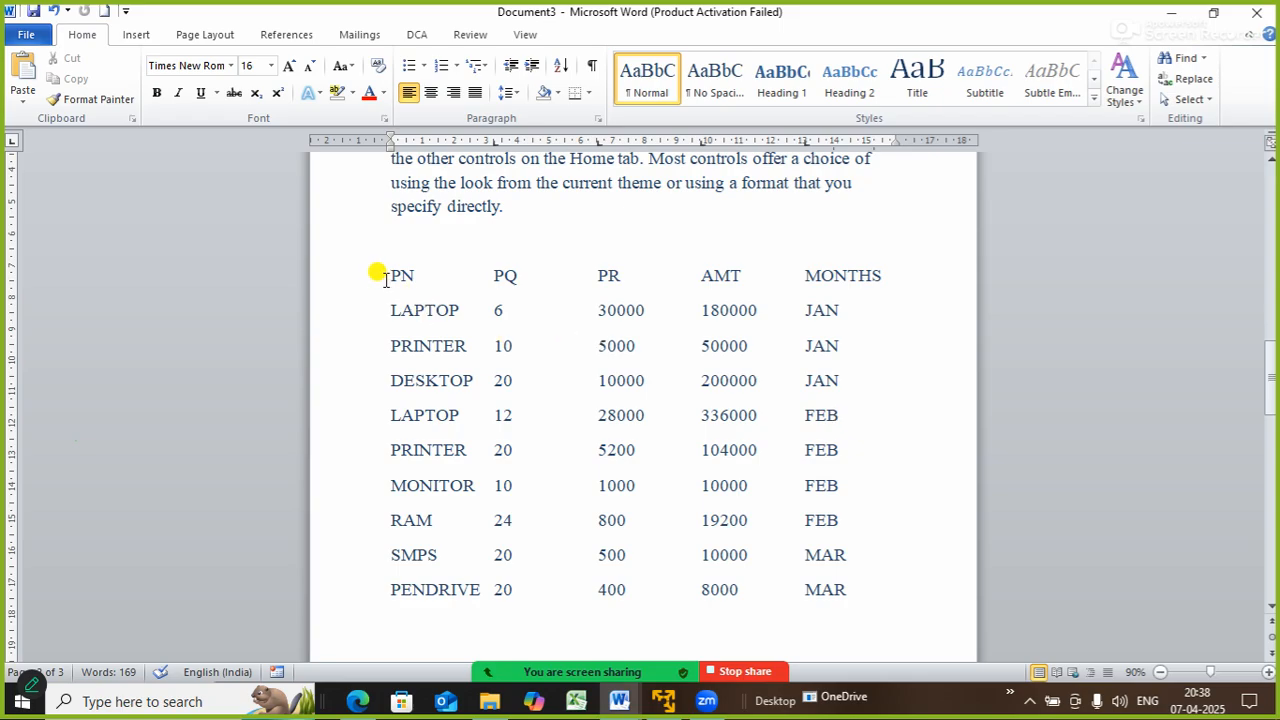
- Convert the selected tab-separated sales text into a 5-column table
left_click_drag(380, 271, 869, 604)
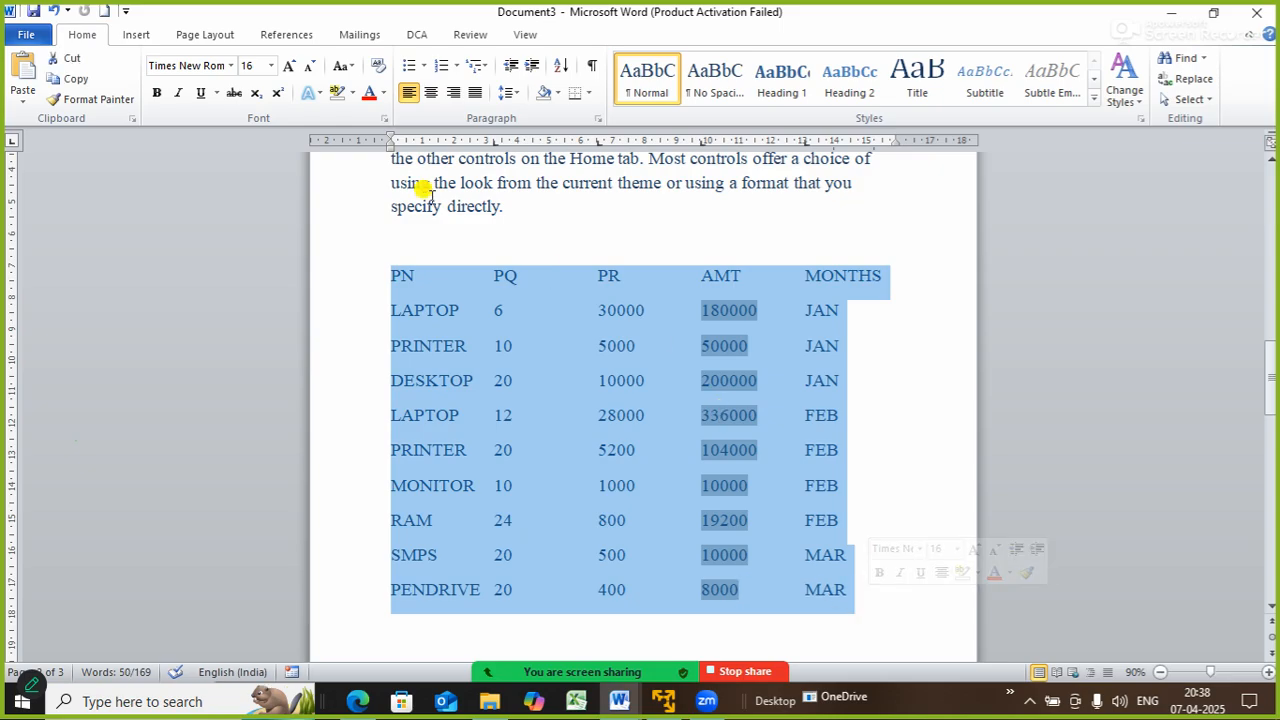
left_click(137, 35)
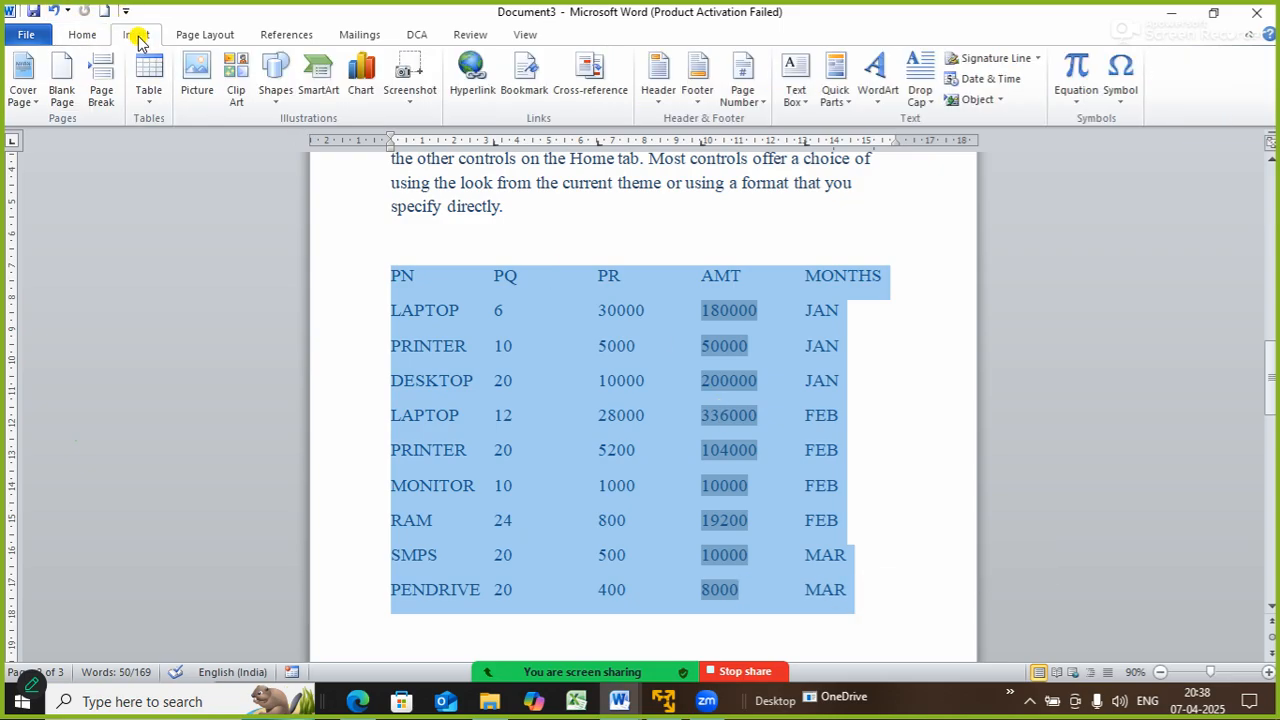
left_click(146, 86)
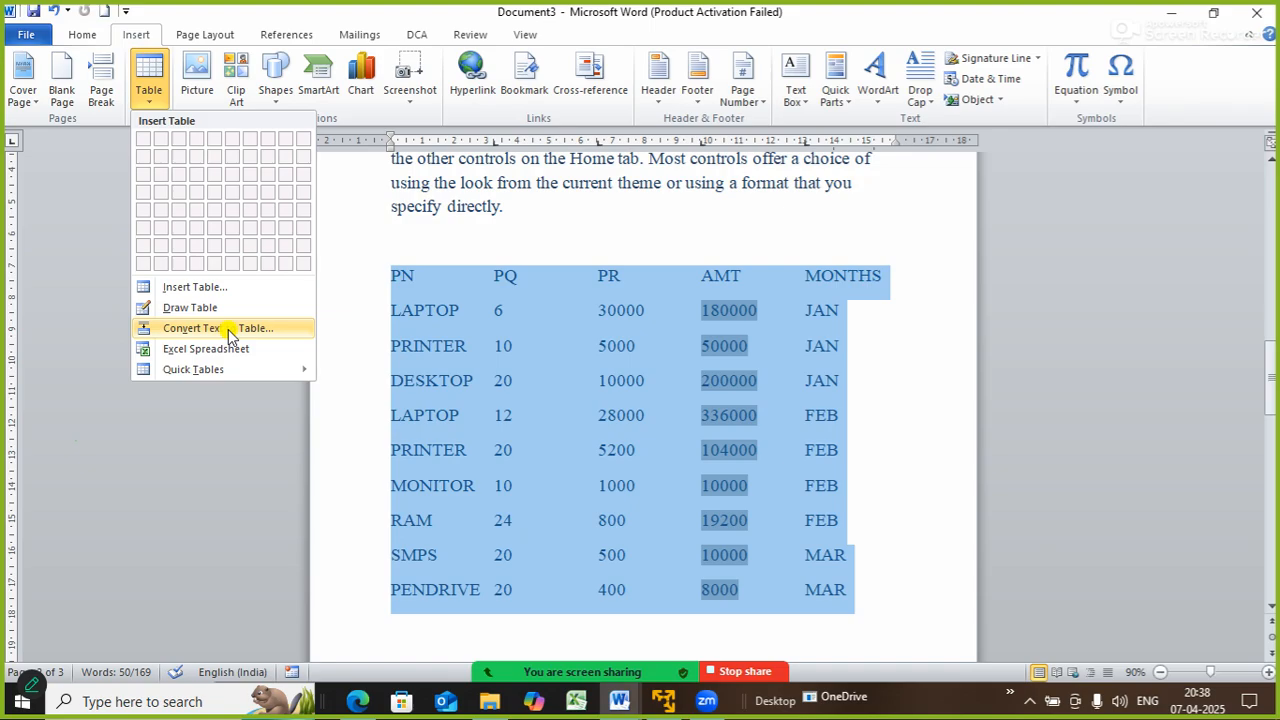
mouse_move(257, 369)
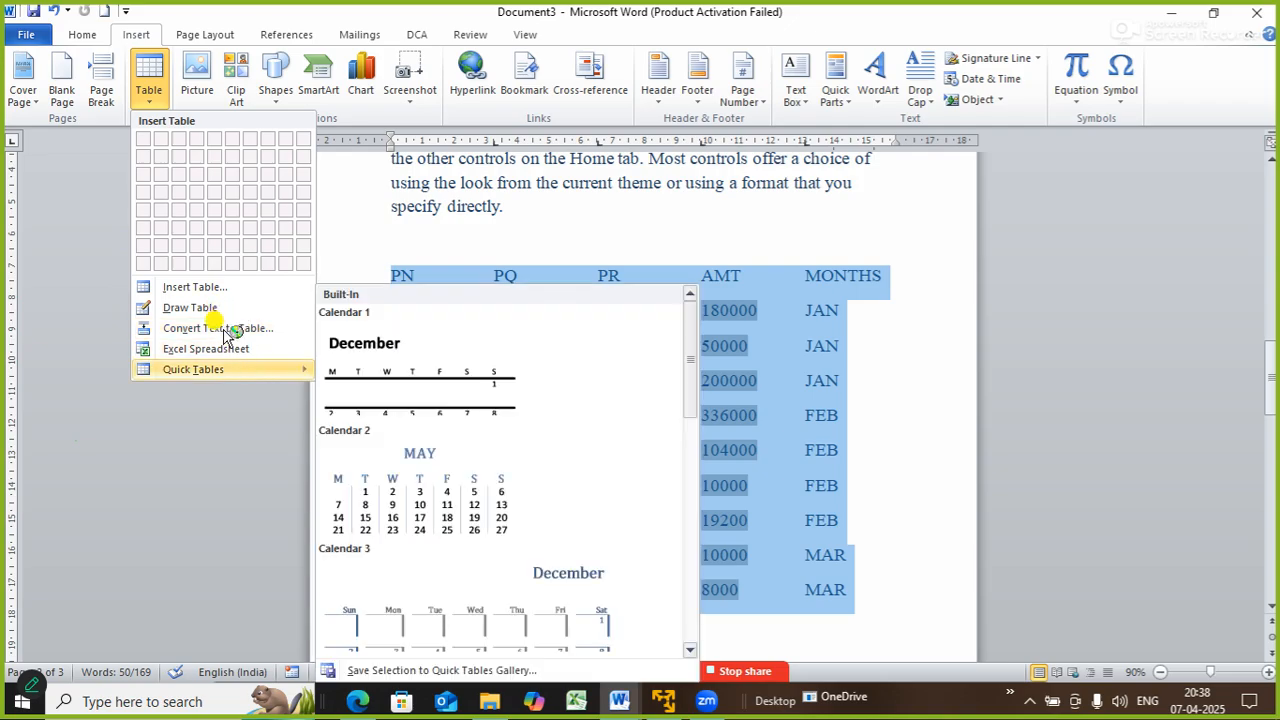
left_click(224, 331)
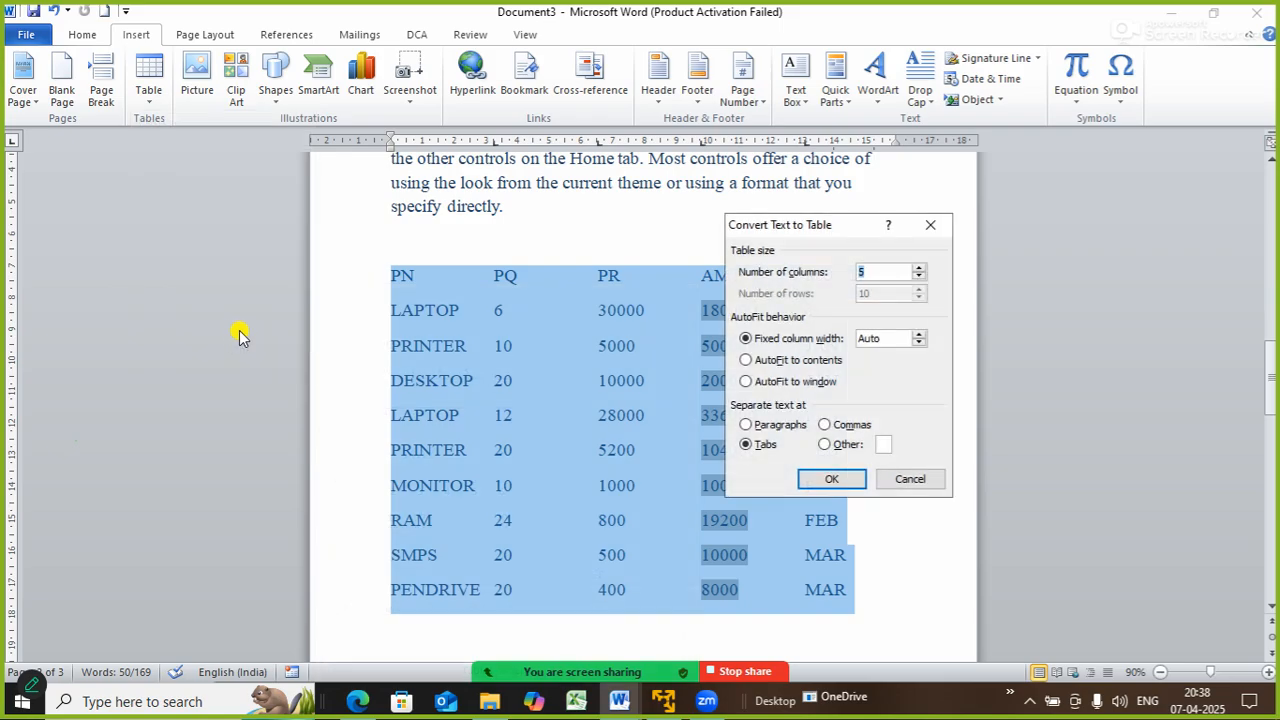
left_click_drag(824, 237, 1086, 221)
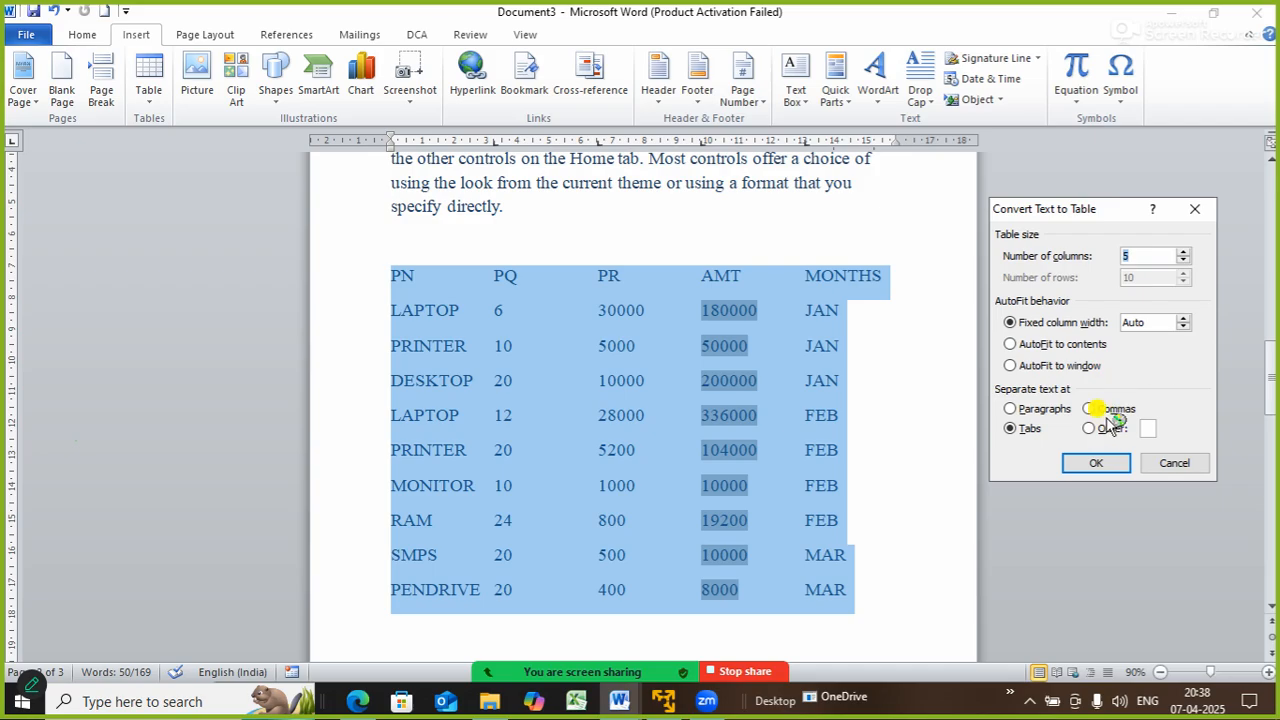
left_click(1097, 464)
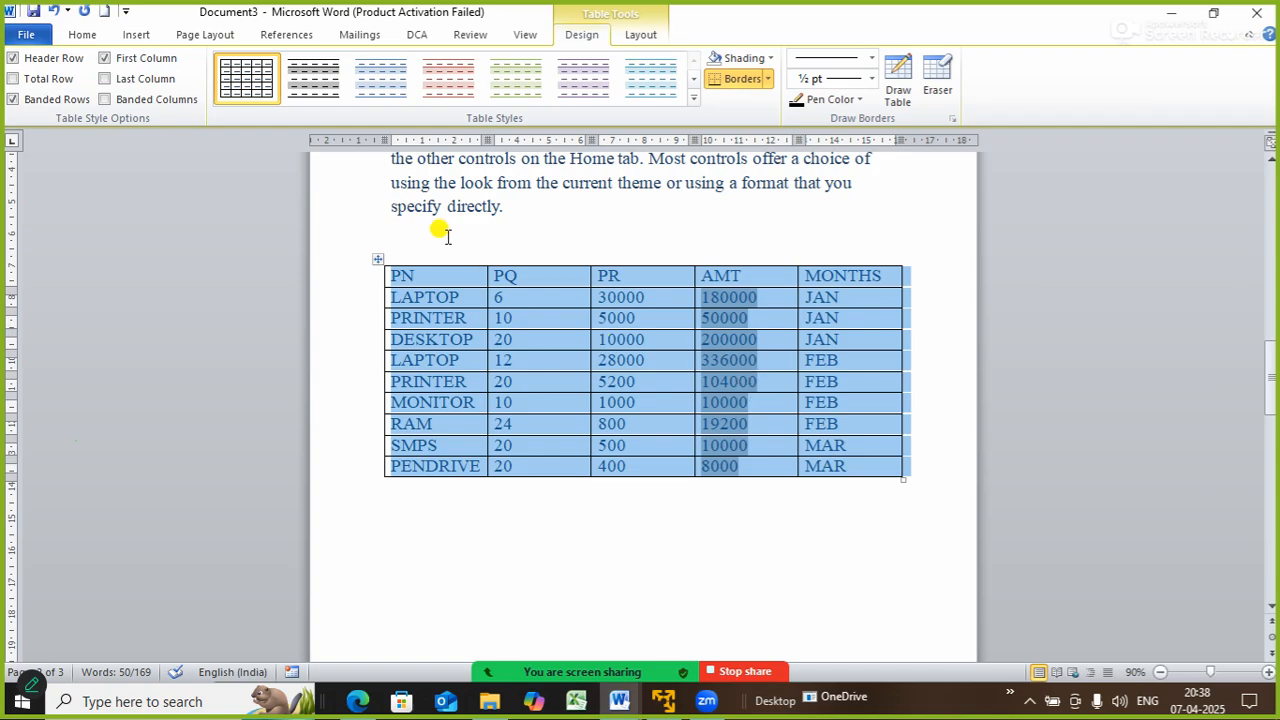
- Select the PN, PQ, PR, AMT and MONTHS header row under Table Tools Layout
left_click(375, 262)
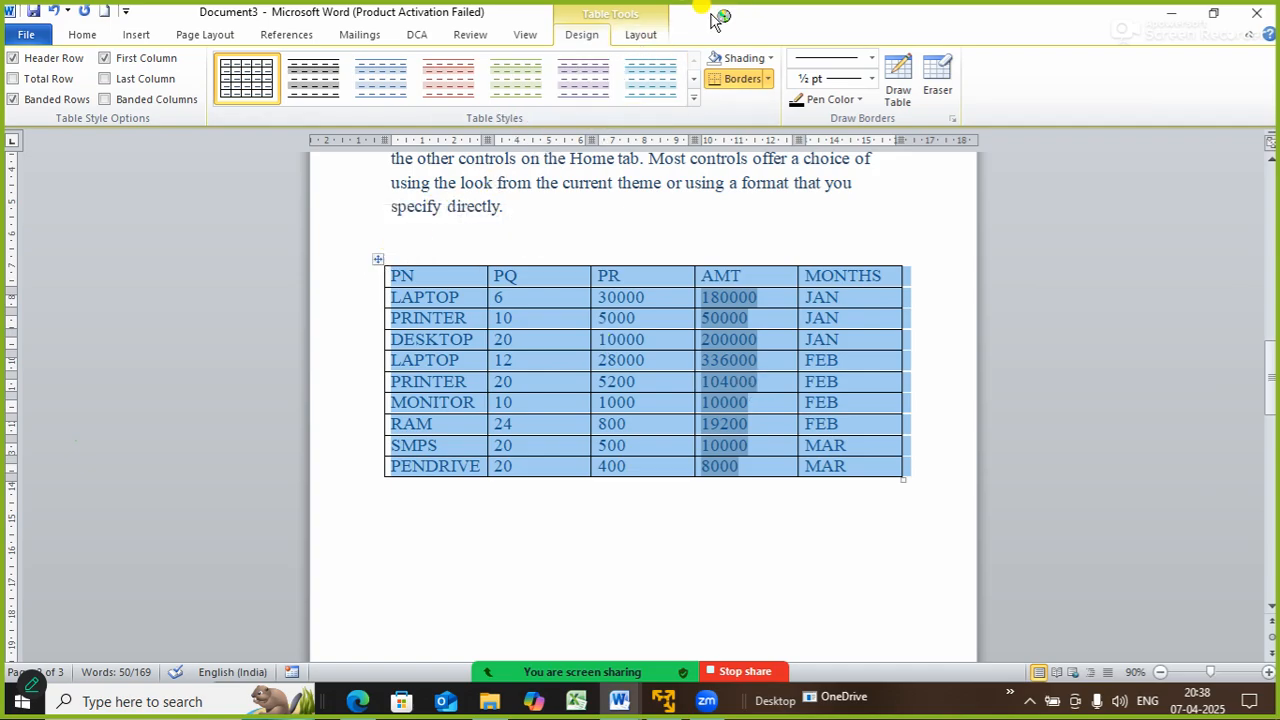
left_click(642, 35)
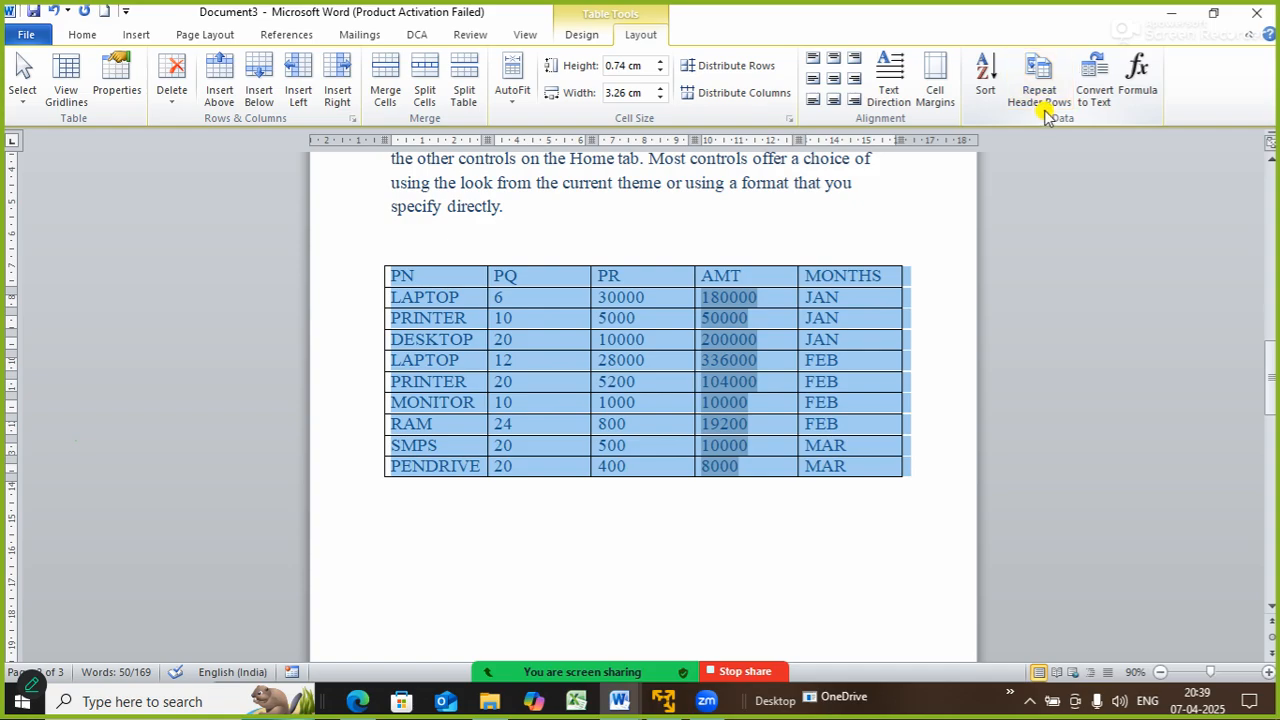
left_click(456, 274)
left_click_drag(370, 266, 857, 283)
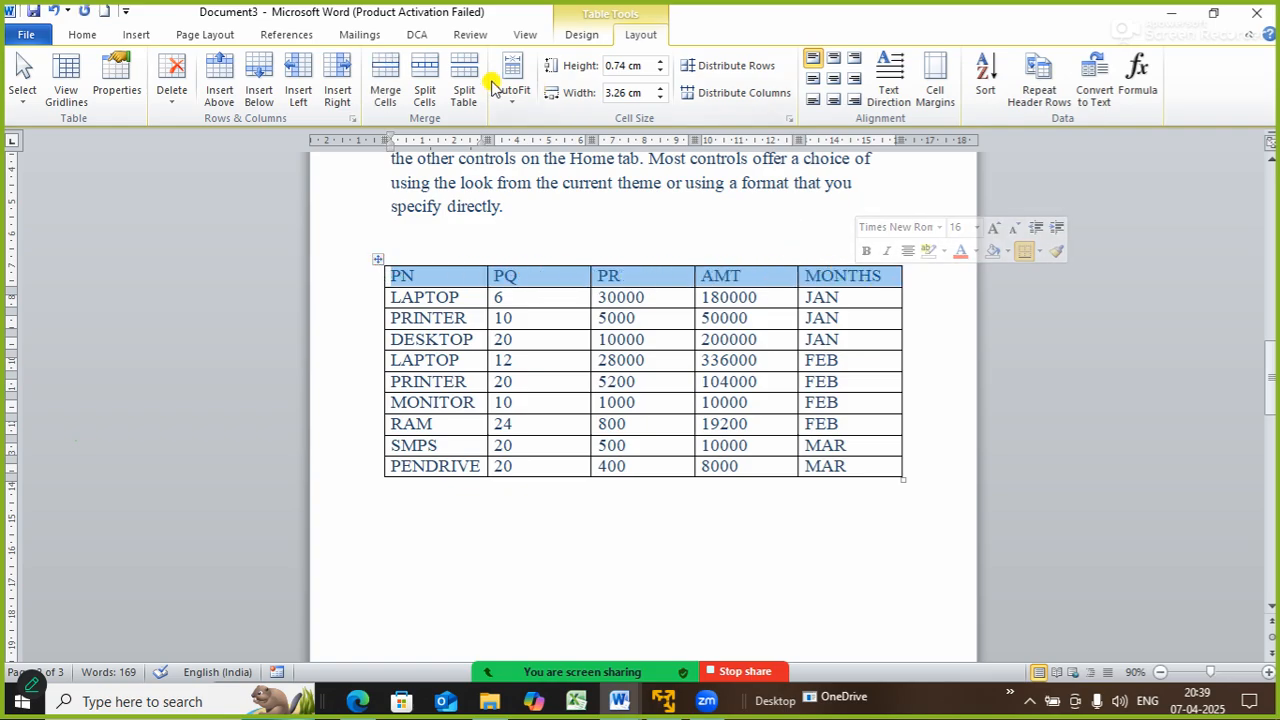
- Shade the header row light aqua and raise its height to about 1.21 cm
left_click(588, 36)
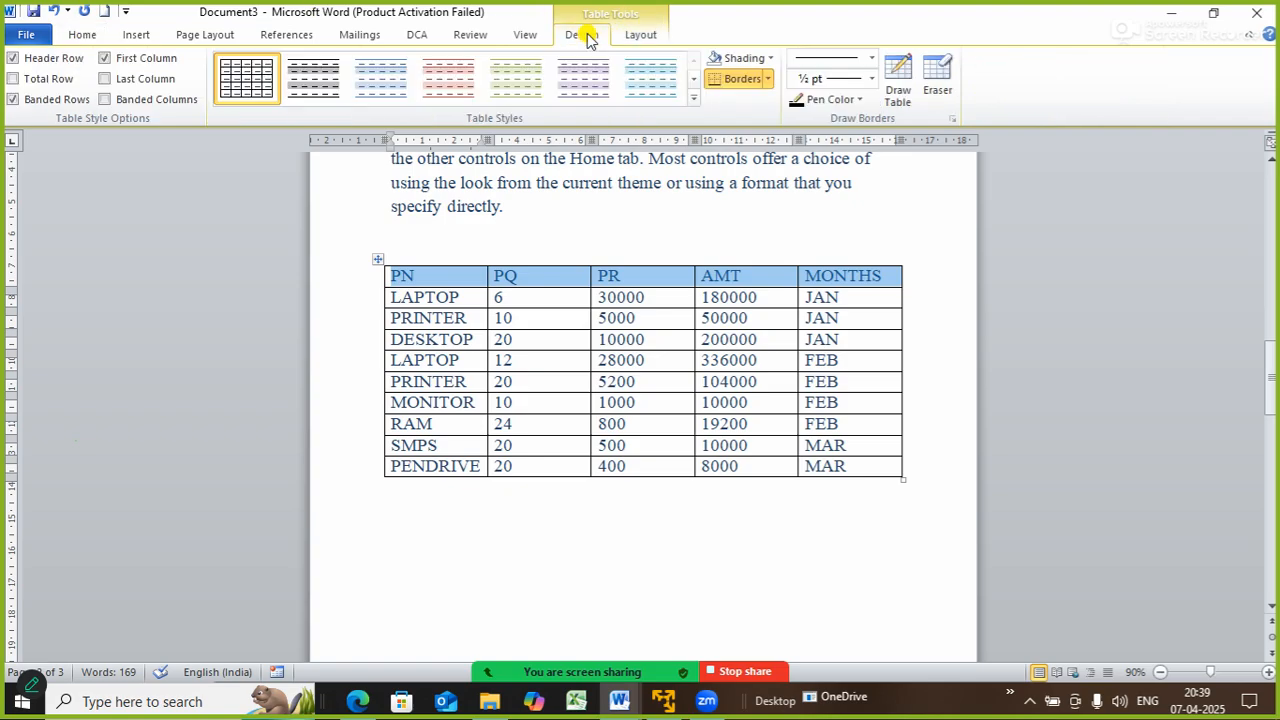
left_click(770, 58)
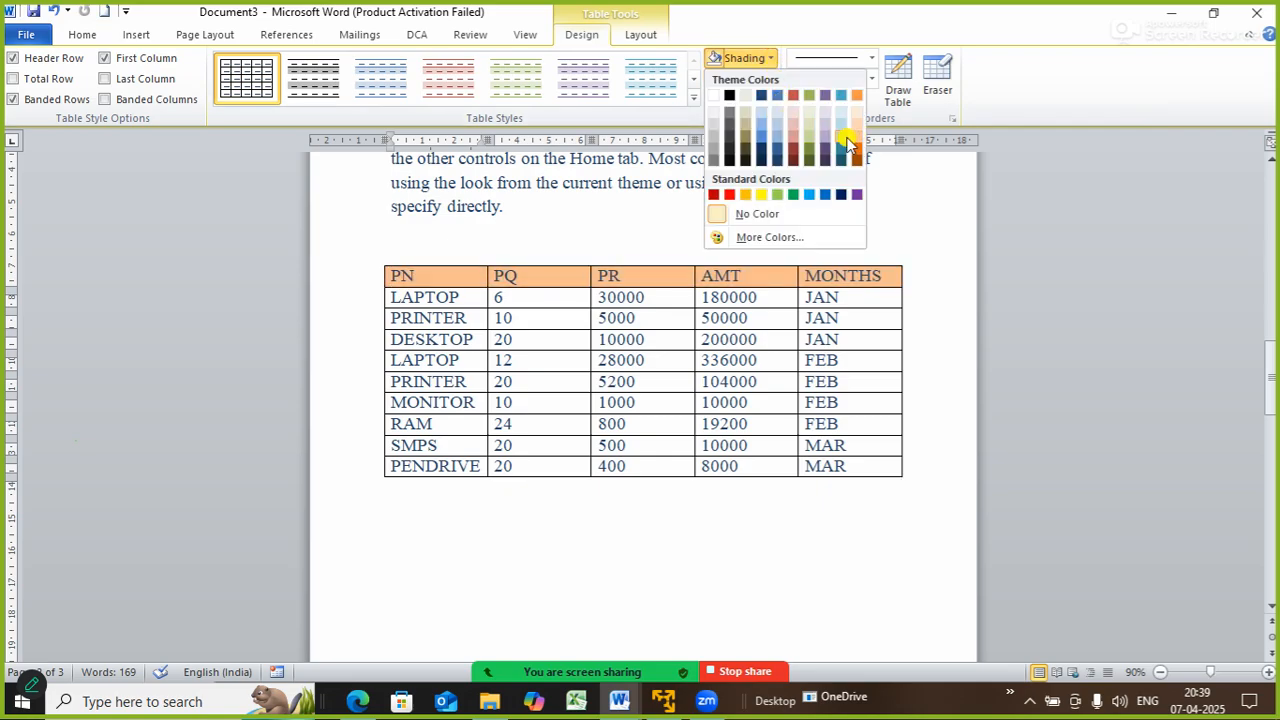
left_click(841, 142)
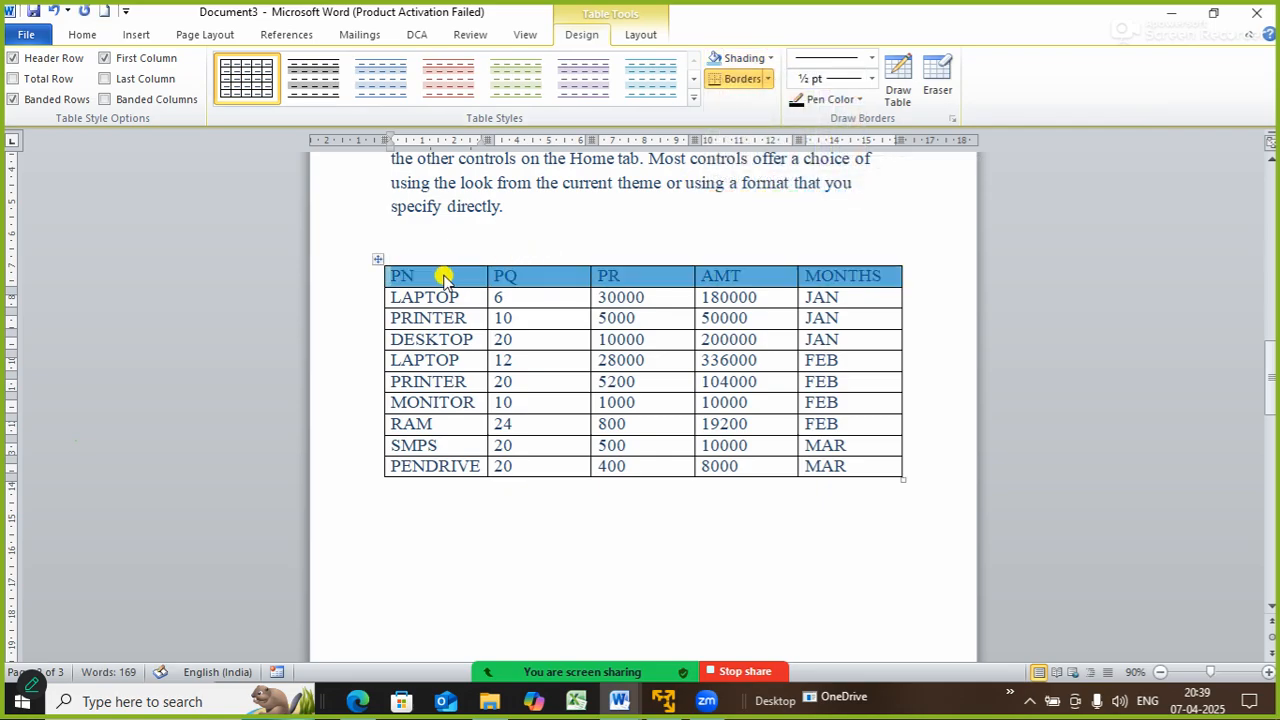
left_click_drag(414, 287, 428, 302)
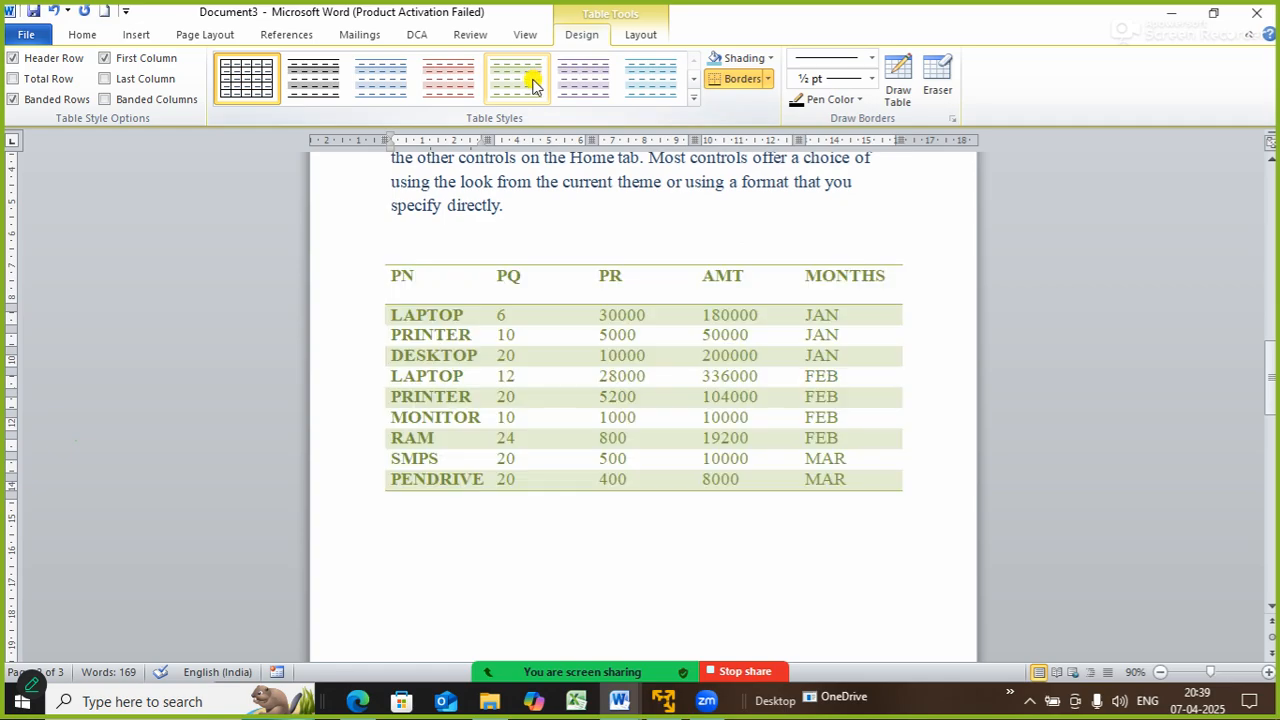
left_click(640, 36)
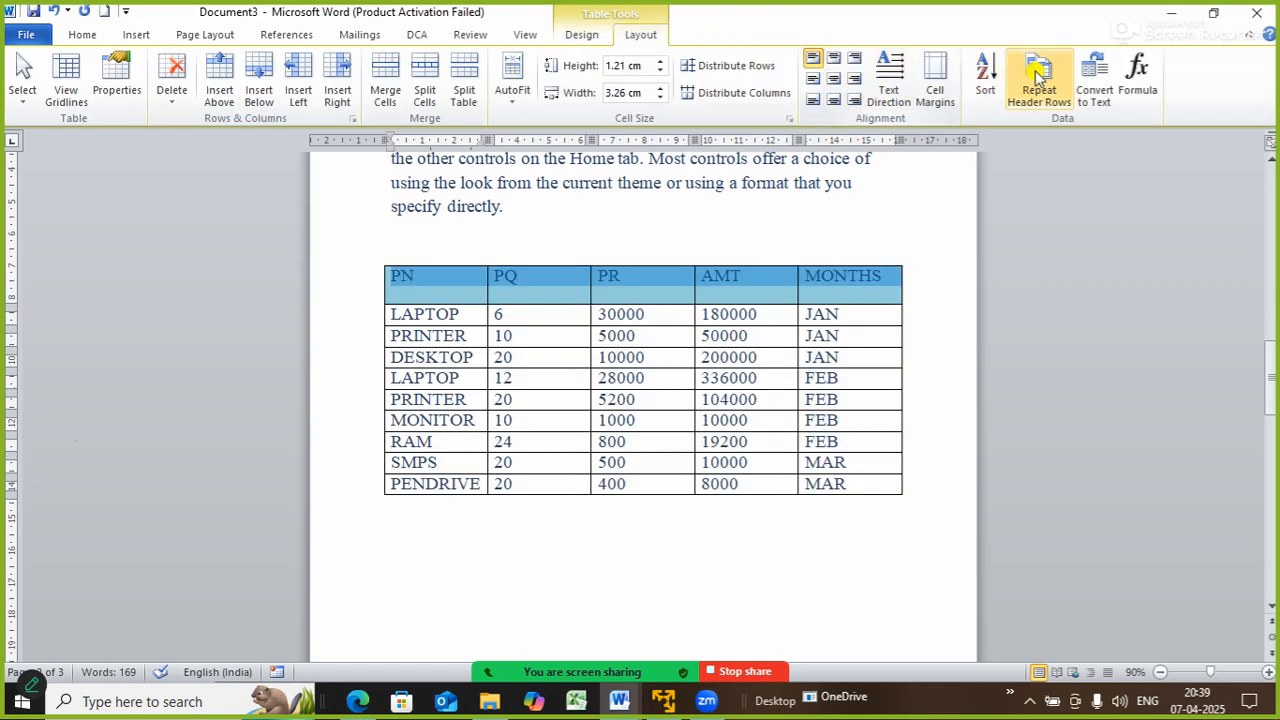
- Apply Align Center to the PN, PQ, PR, AMT and MONTHS header cells
left_click(834, 80)
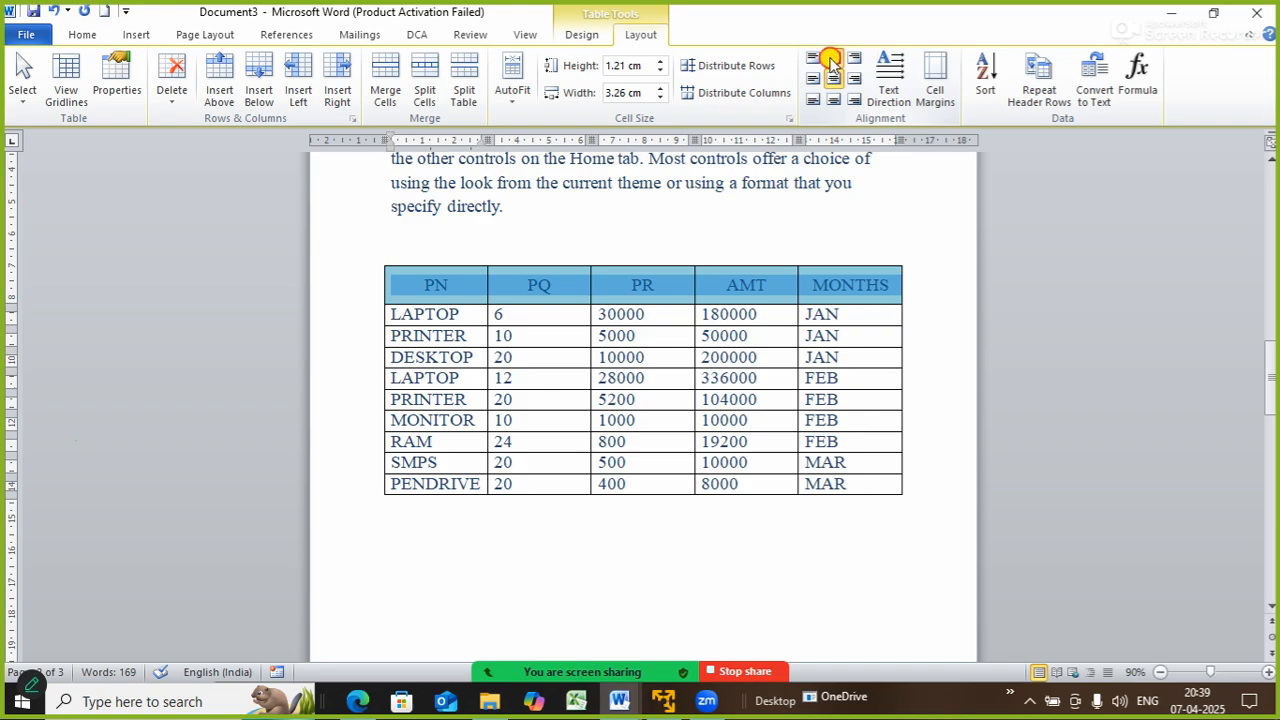
left_click(833, 58)
left_click(814, 230)
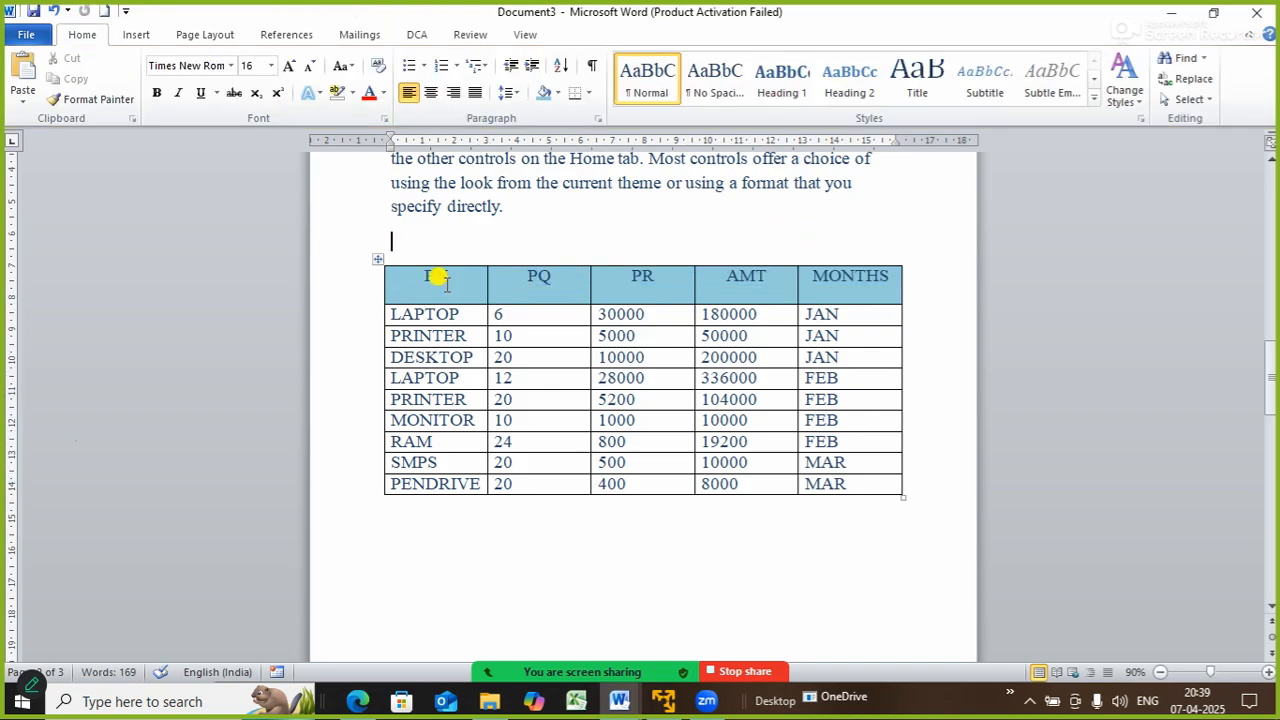
left_click_drag(437, 277, 822, 275)
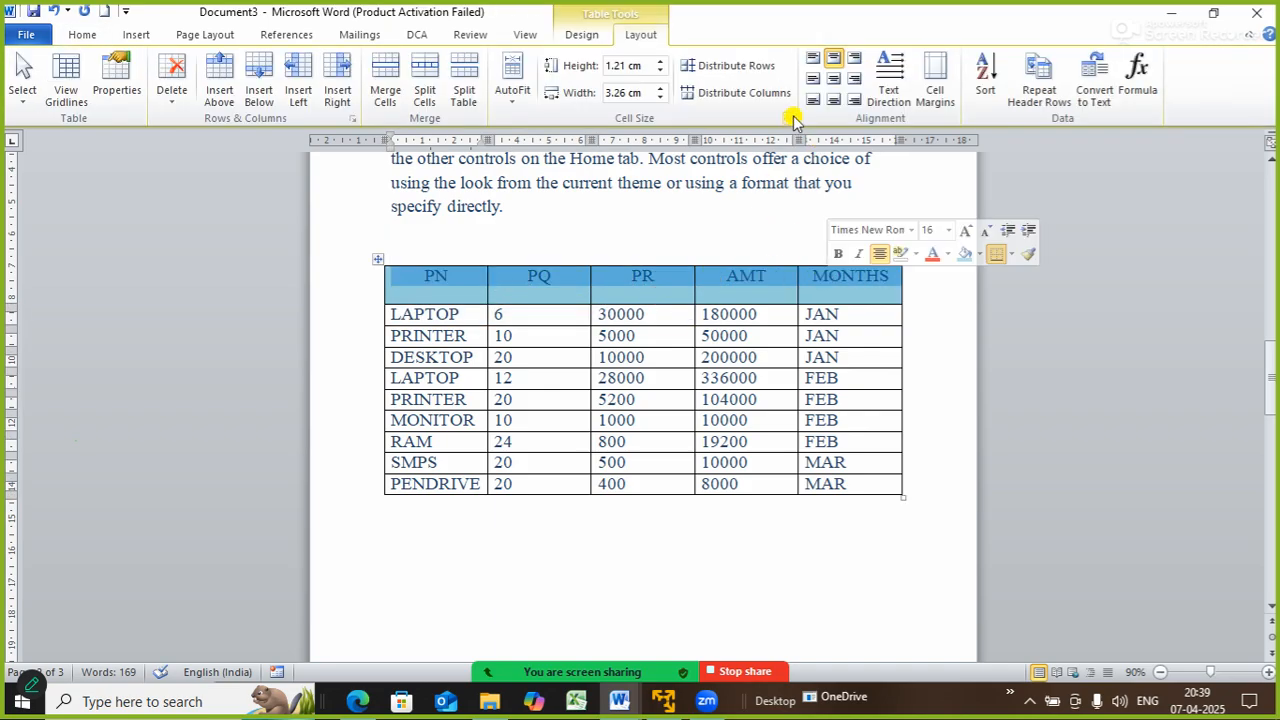
left_click(833, 78)
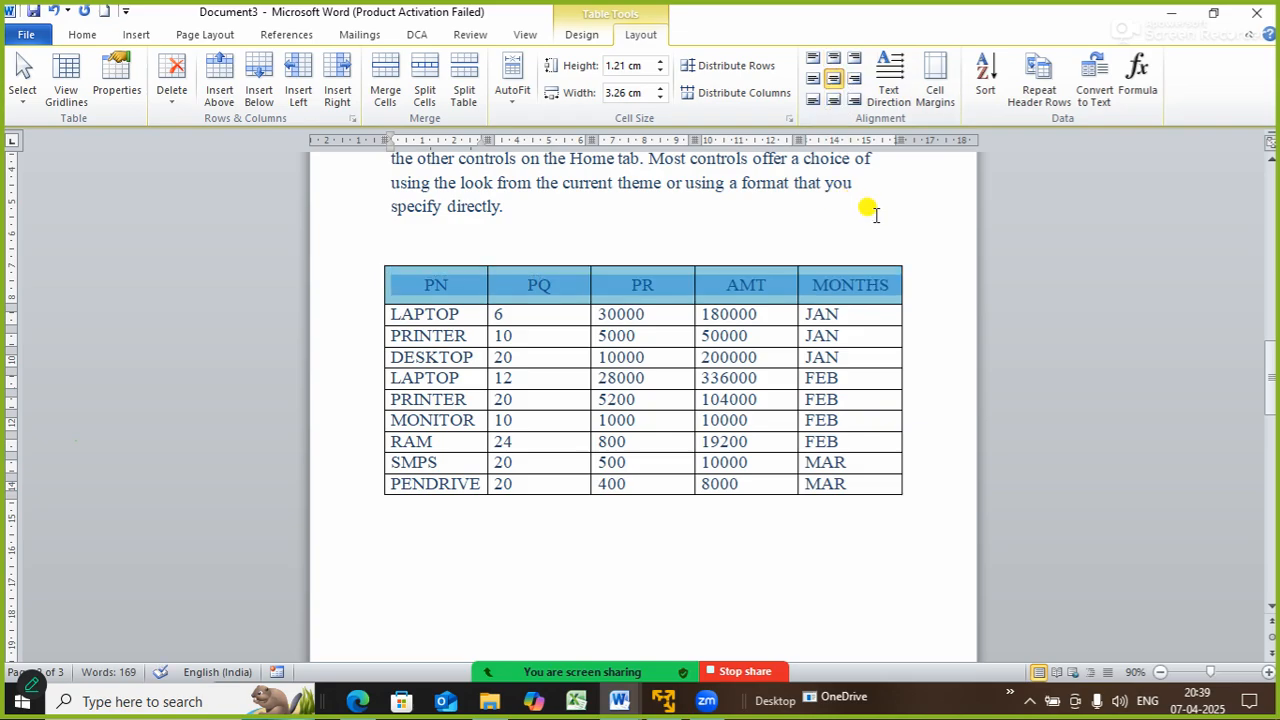
left_click(84, 36)
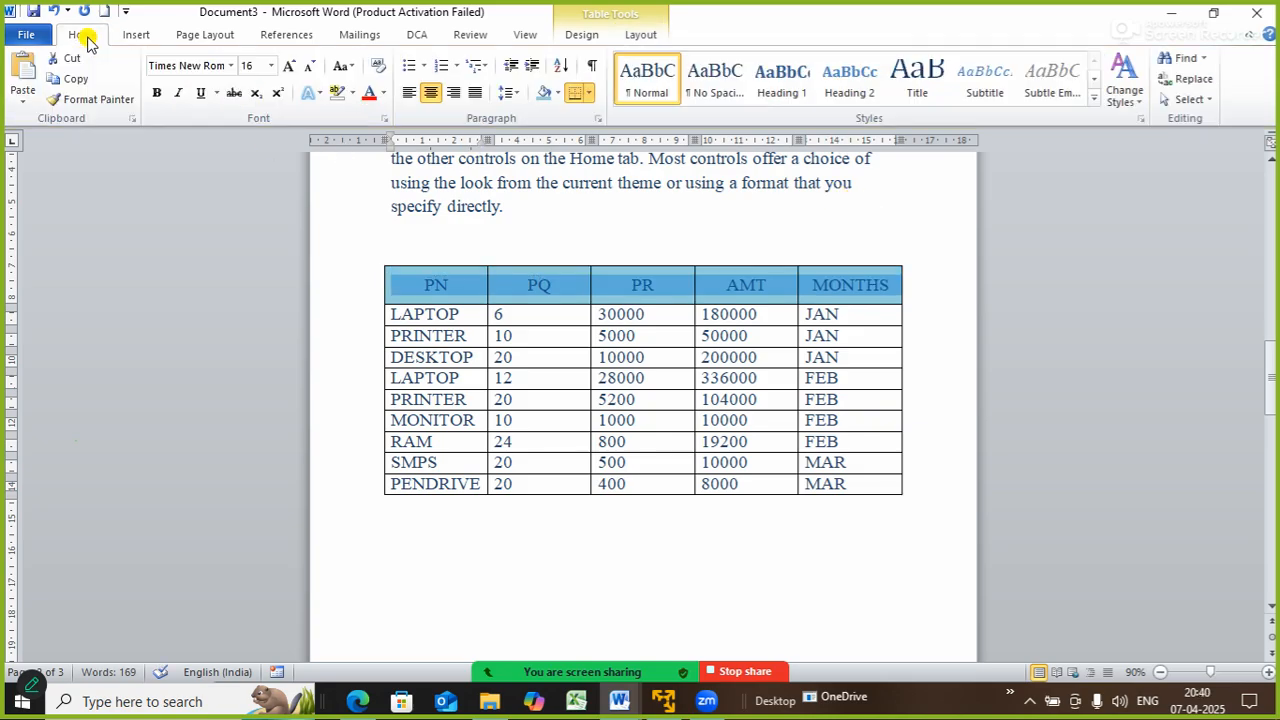
- Format the header labels in bold, red Algerian font
left_click(212, 66)
type("Algerian")
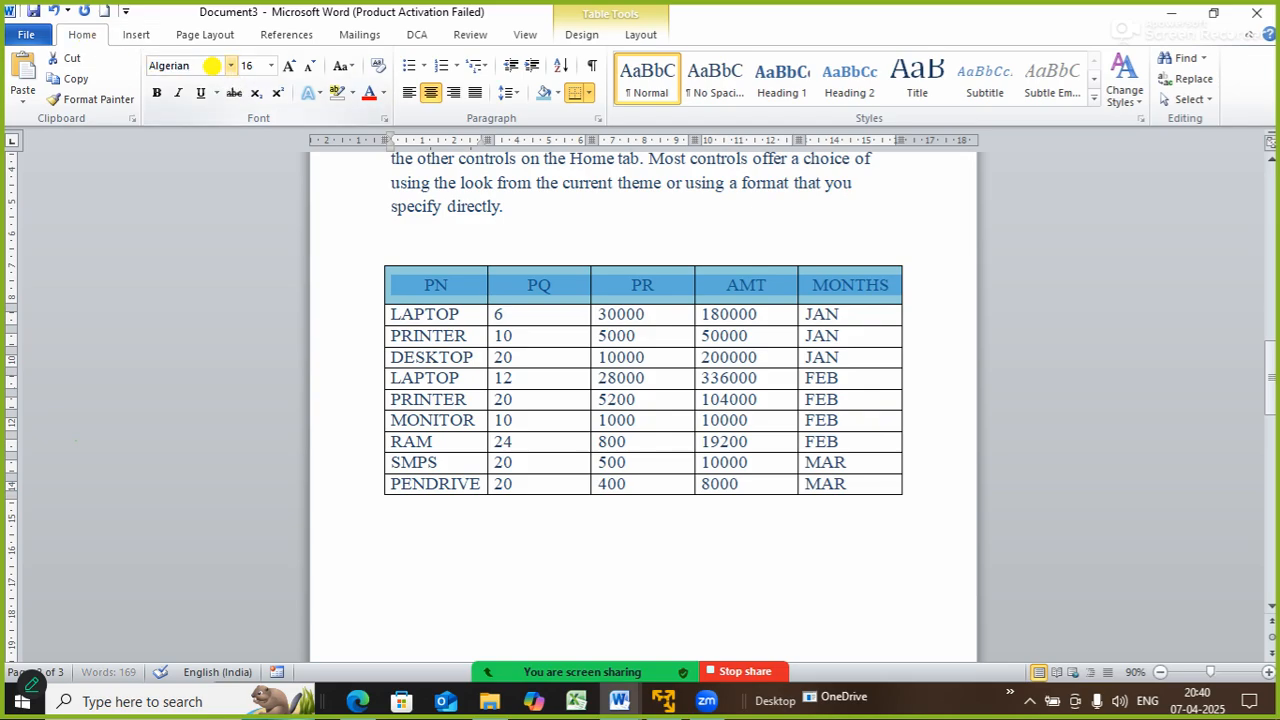
key("Return")
left_click(157, 92)
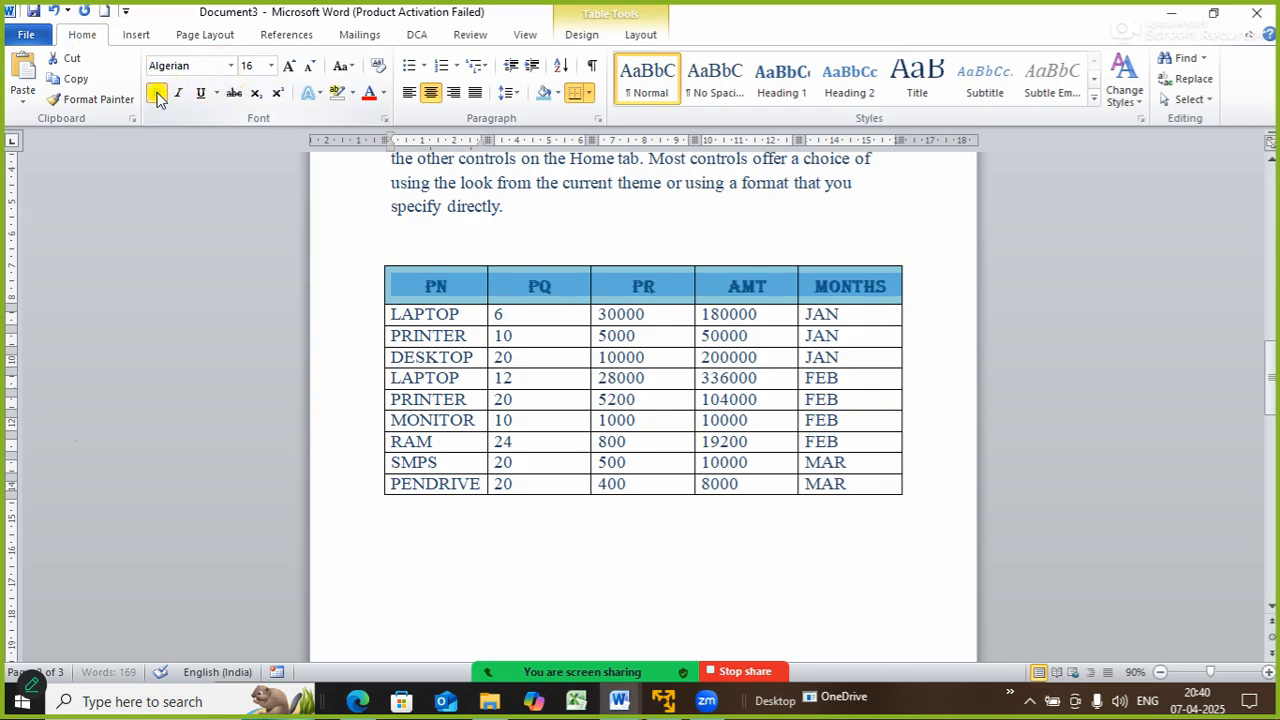
left_click(369, 93)
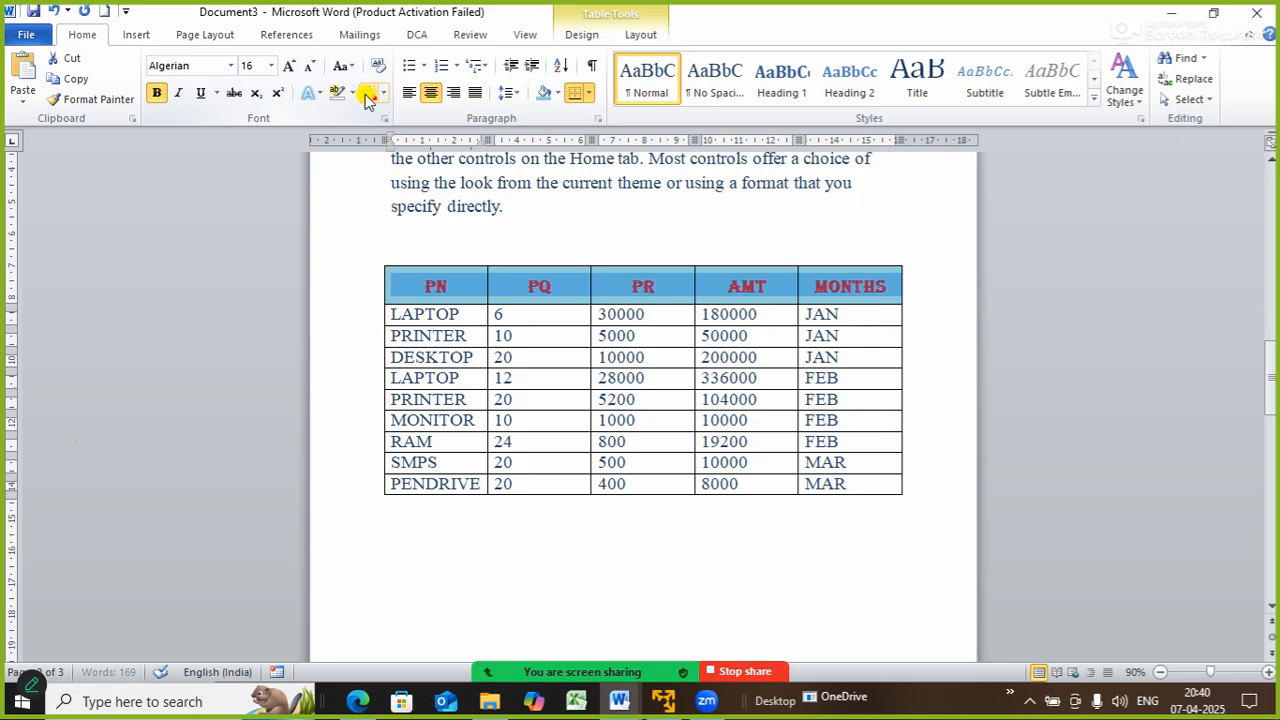
left_click(705, 220)
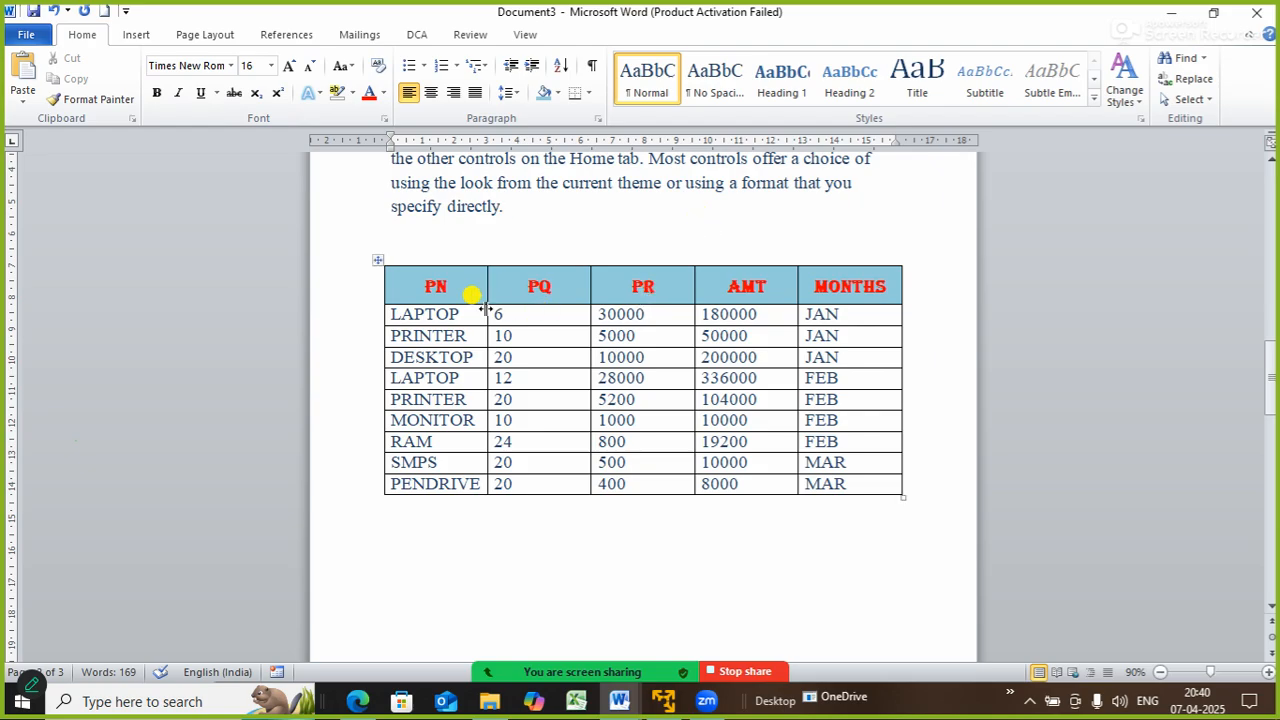
left_click(866, 483)
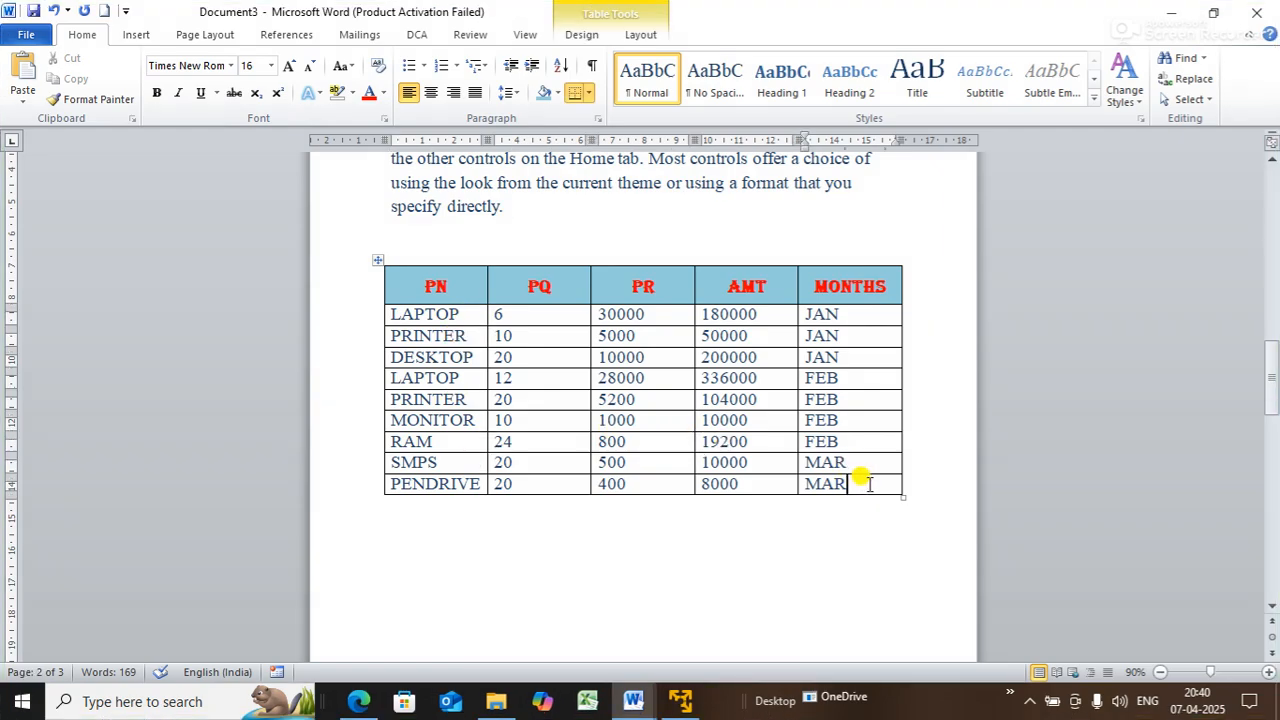
- Move the Zoom window aside and add a LAPTOP row with PQ 20 and PR 30000
left_click_drag(1274, 388, 1274, 393)
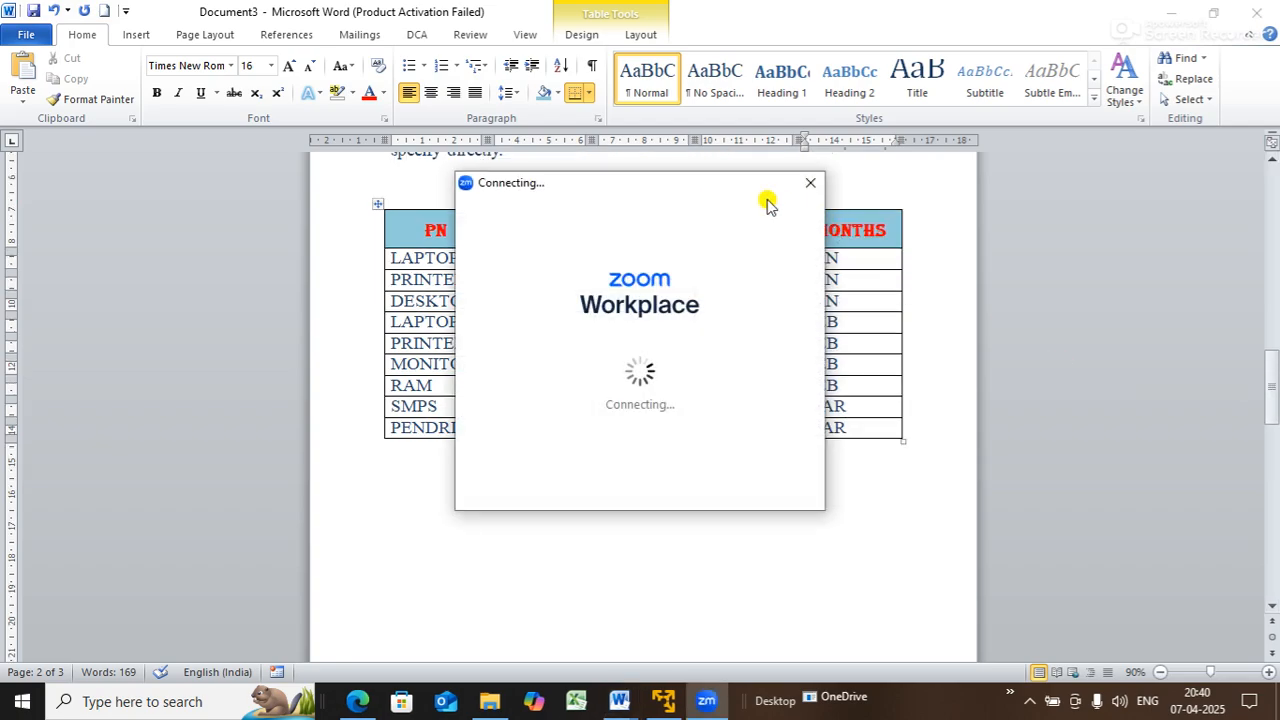
left_click_drag(680, 182, 1152, 714)
left_click(870, 428)
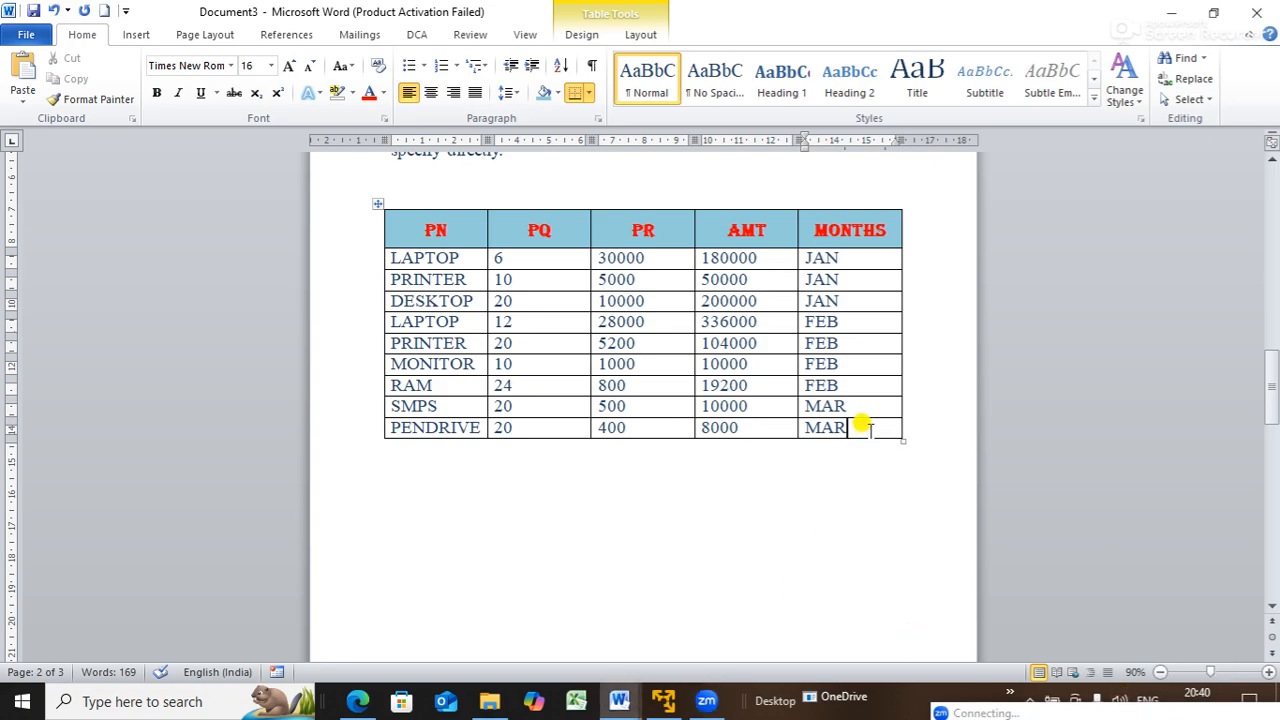
key("Tab")
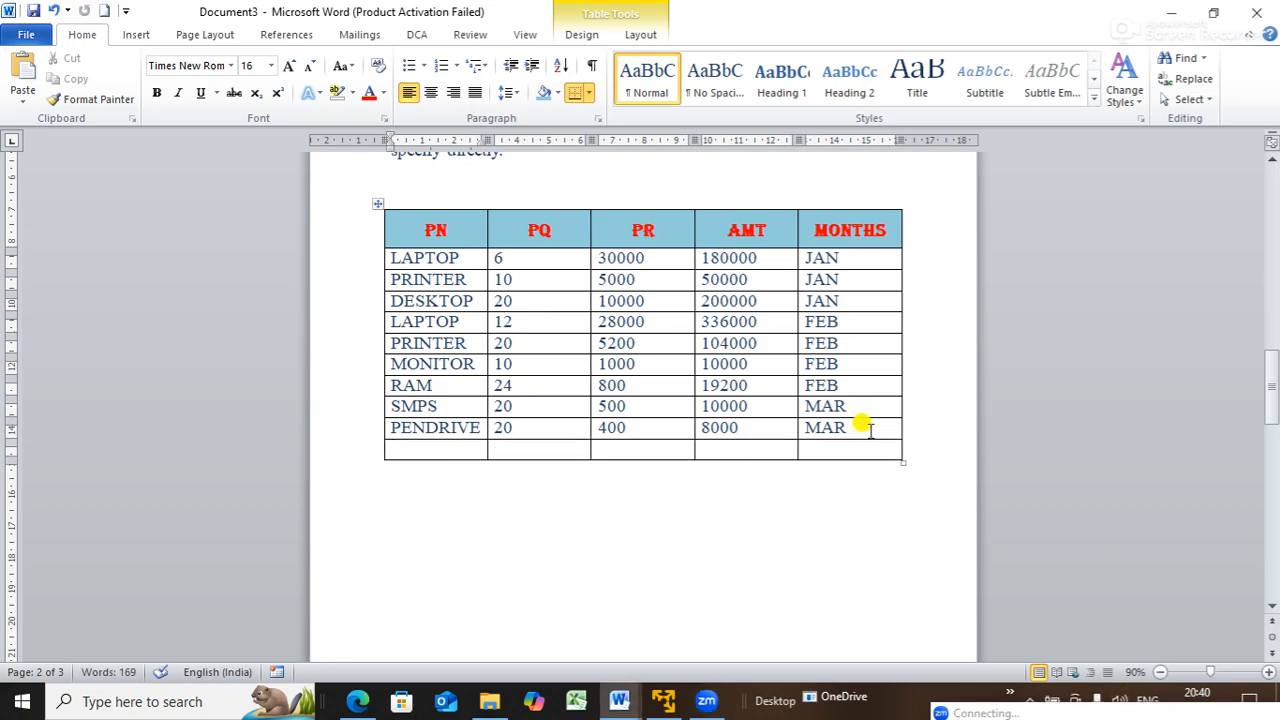
type("P")
key("BackSpace")
type("LAP")
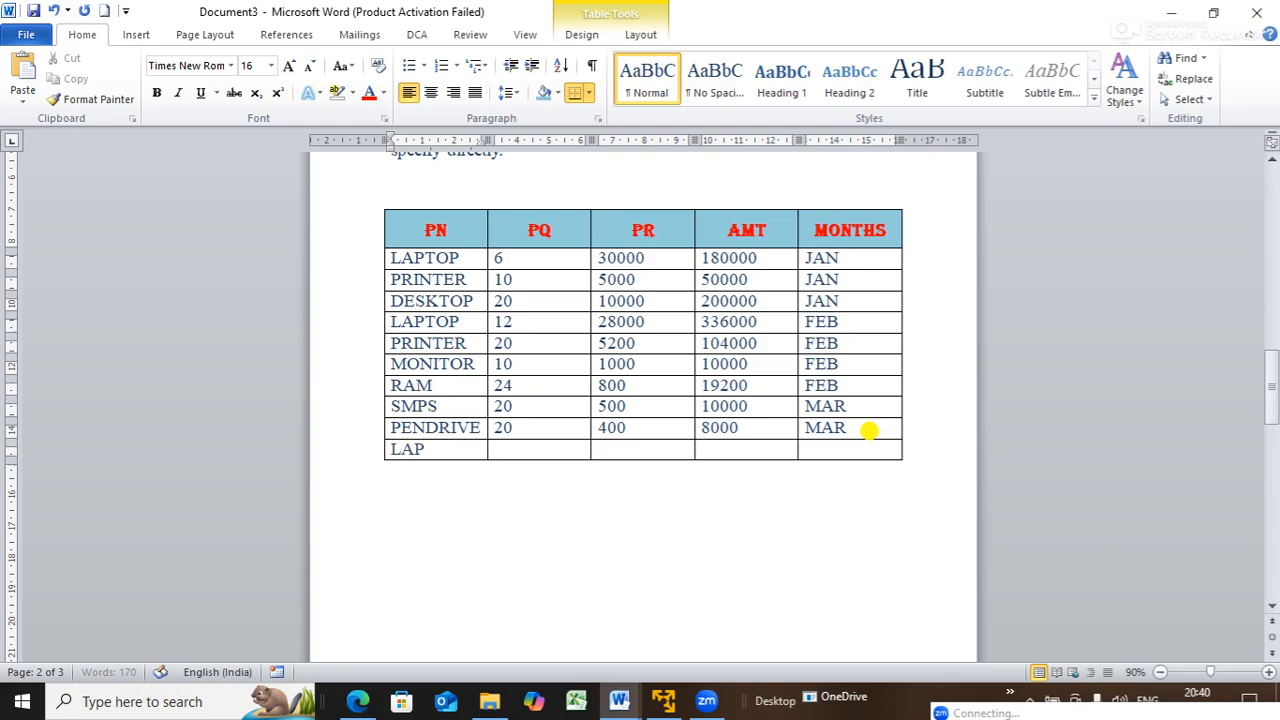
type("TOP")
key("Tab")
type("20")
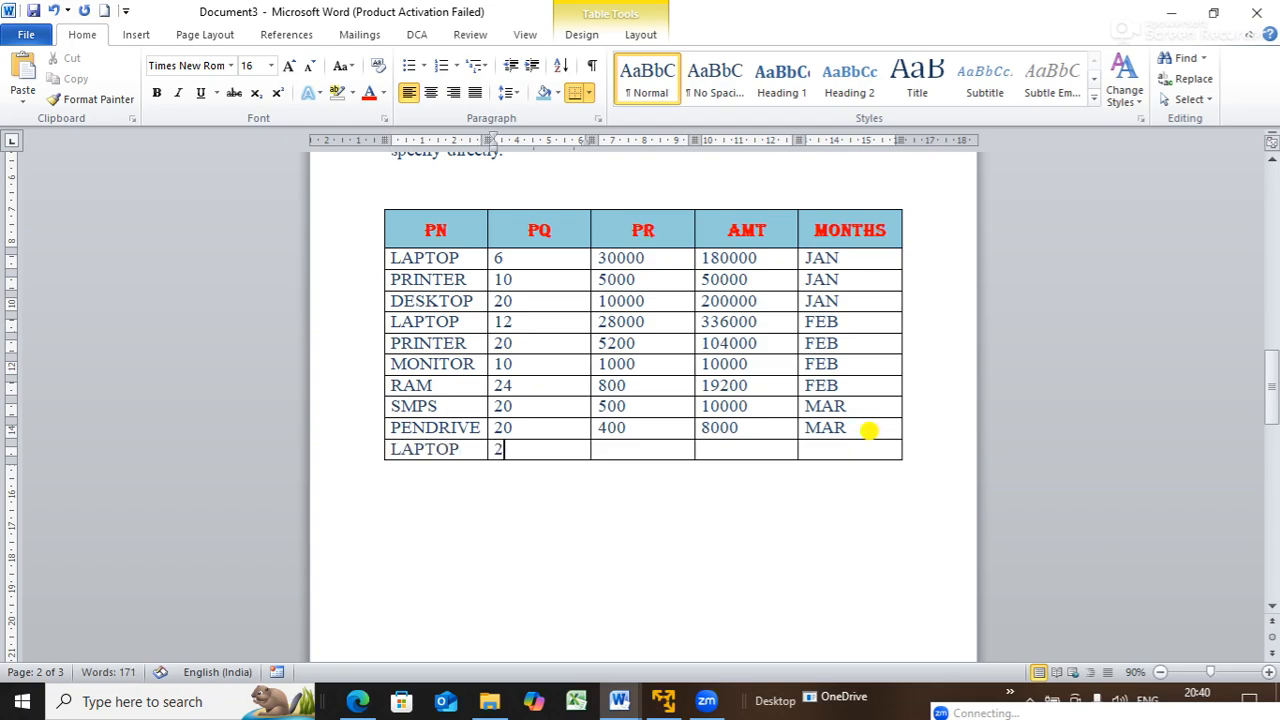
key("Tab")
type("30")
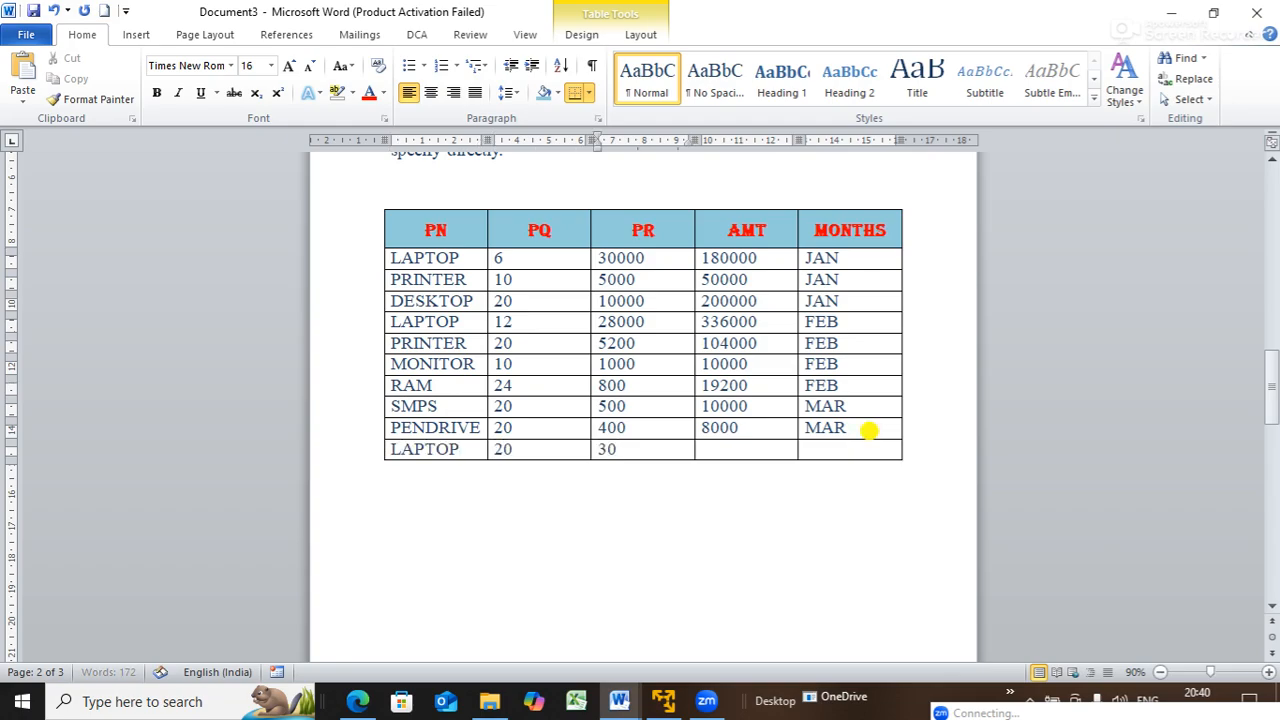
type("000")
key("Tab")
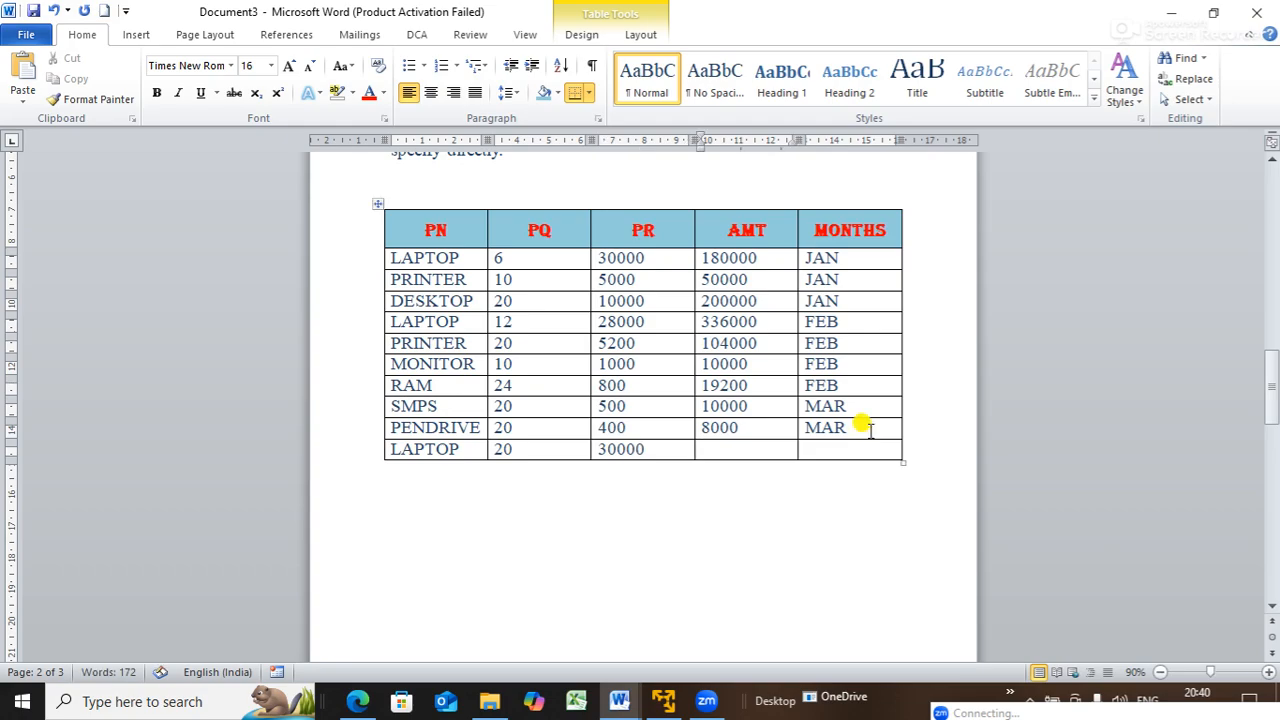
key("Tab")
type("J")
key("BackSpace")
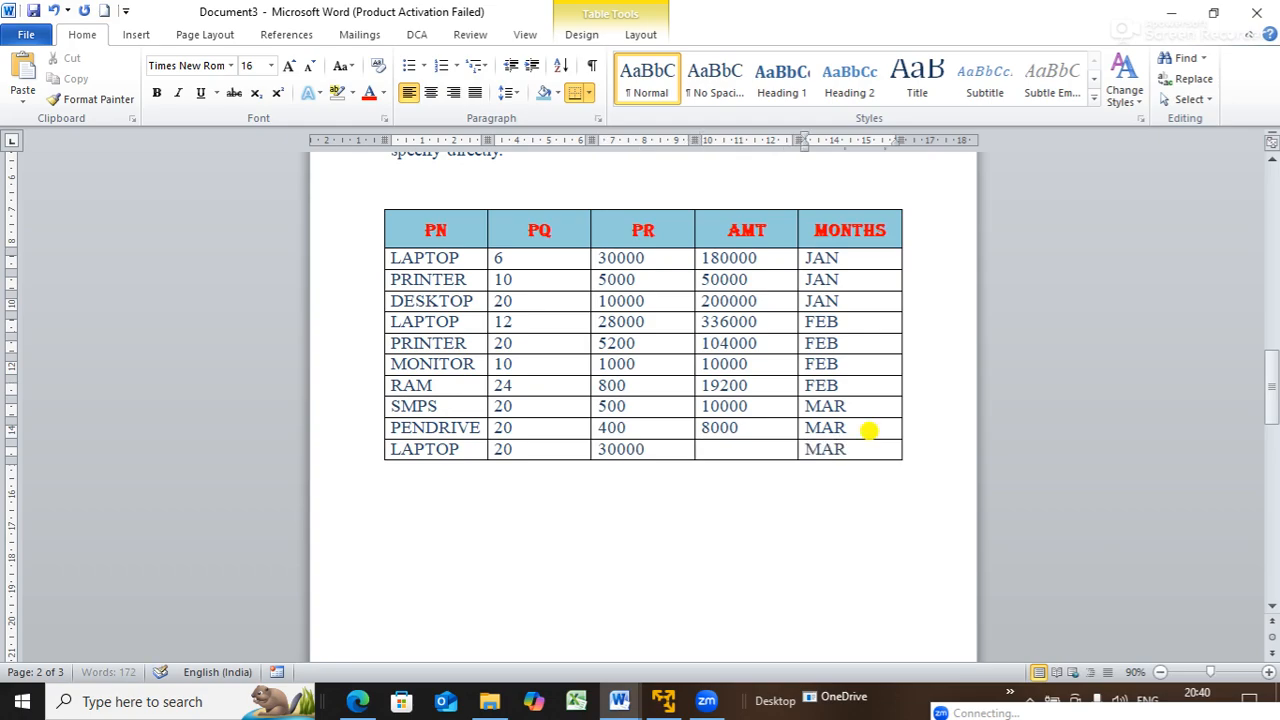
- Add a DESKTOP row with PQ 30, PR 1000 and MAR, plus a blank row below
key("Tab")
type("DE")
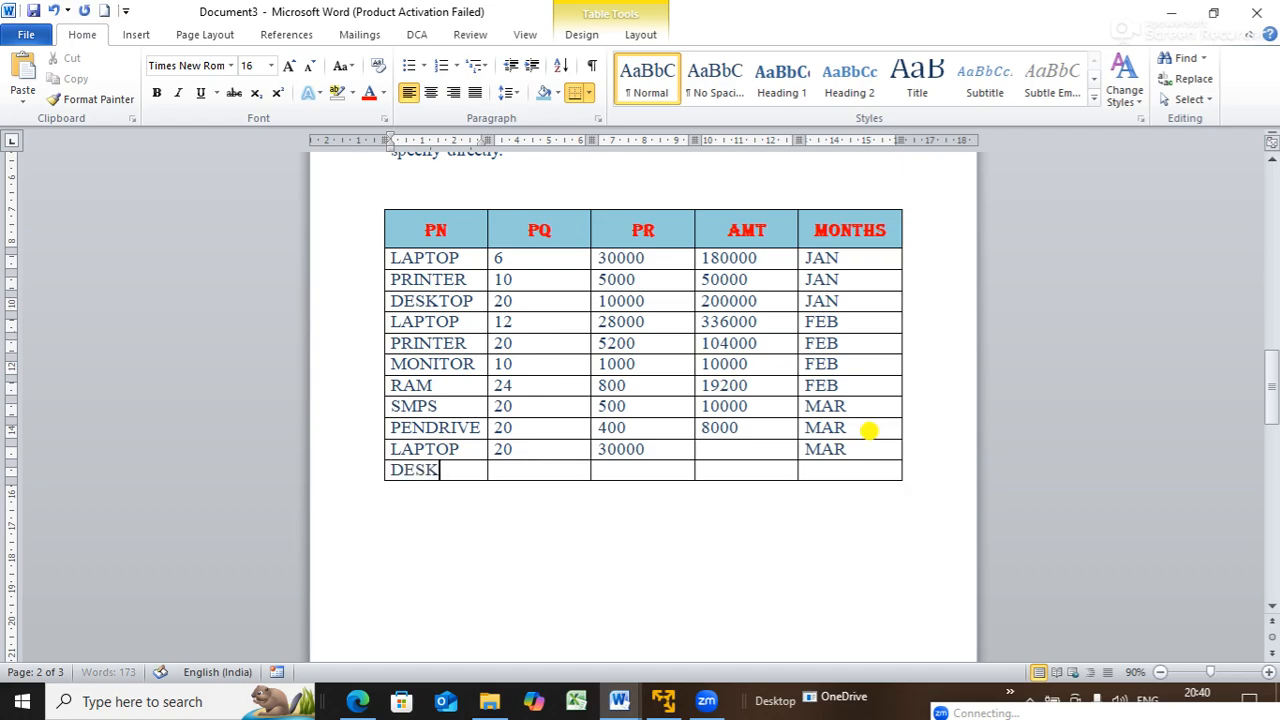
type("SKTOP")
key("Tab")
type("30")
key("Tab")
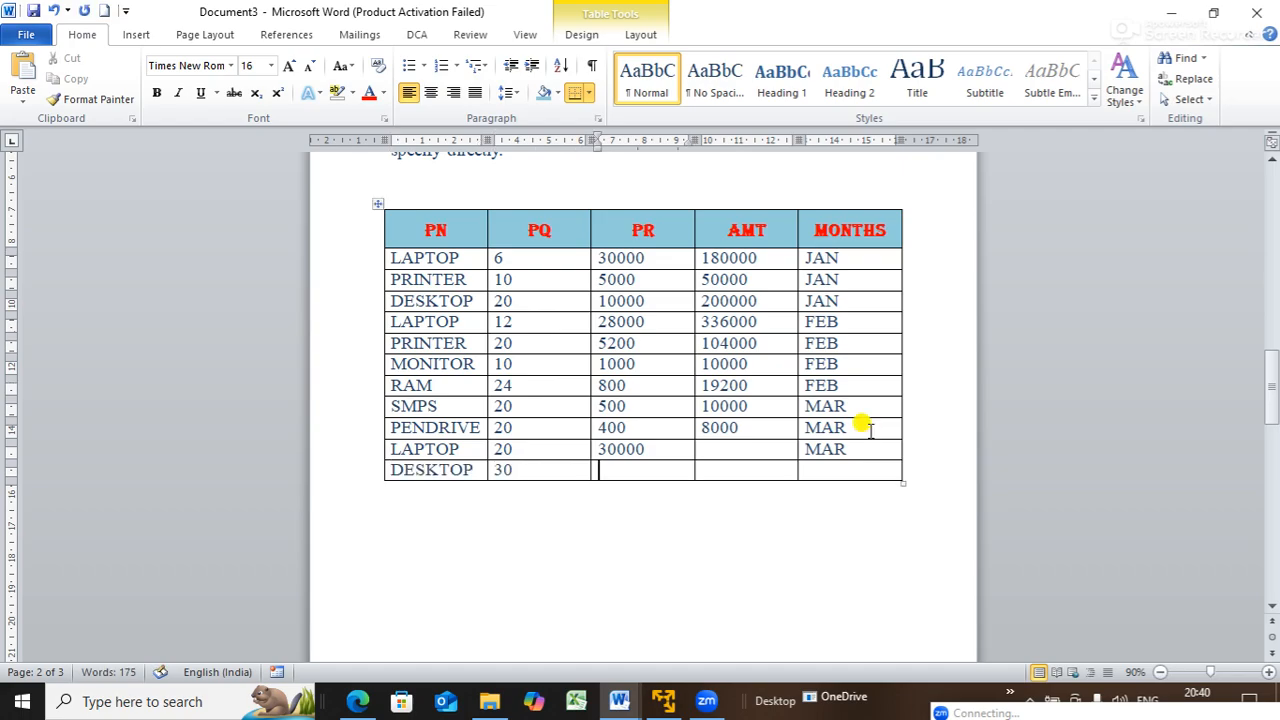
type("1000")
key("Tab")
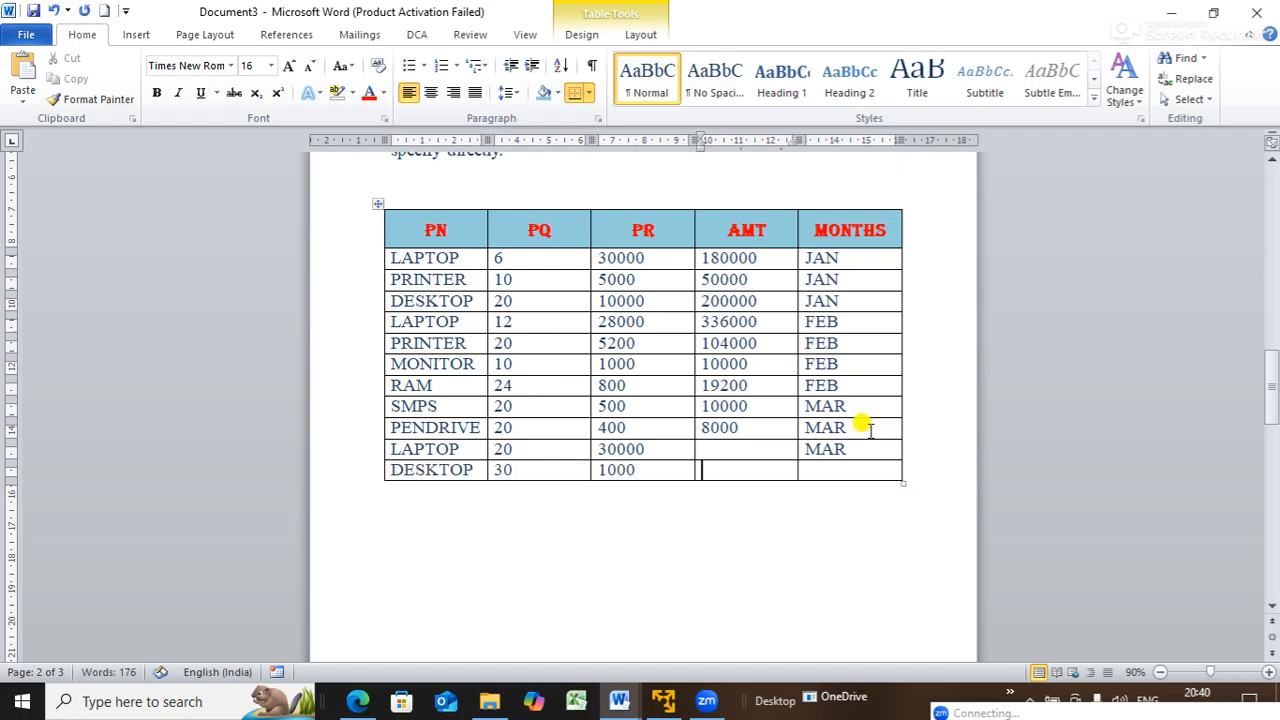
type("MAR")
key("Tab")
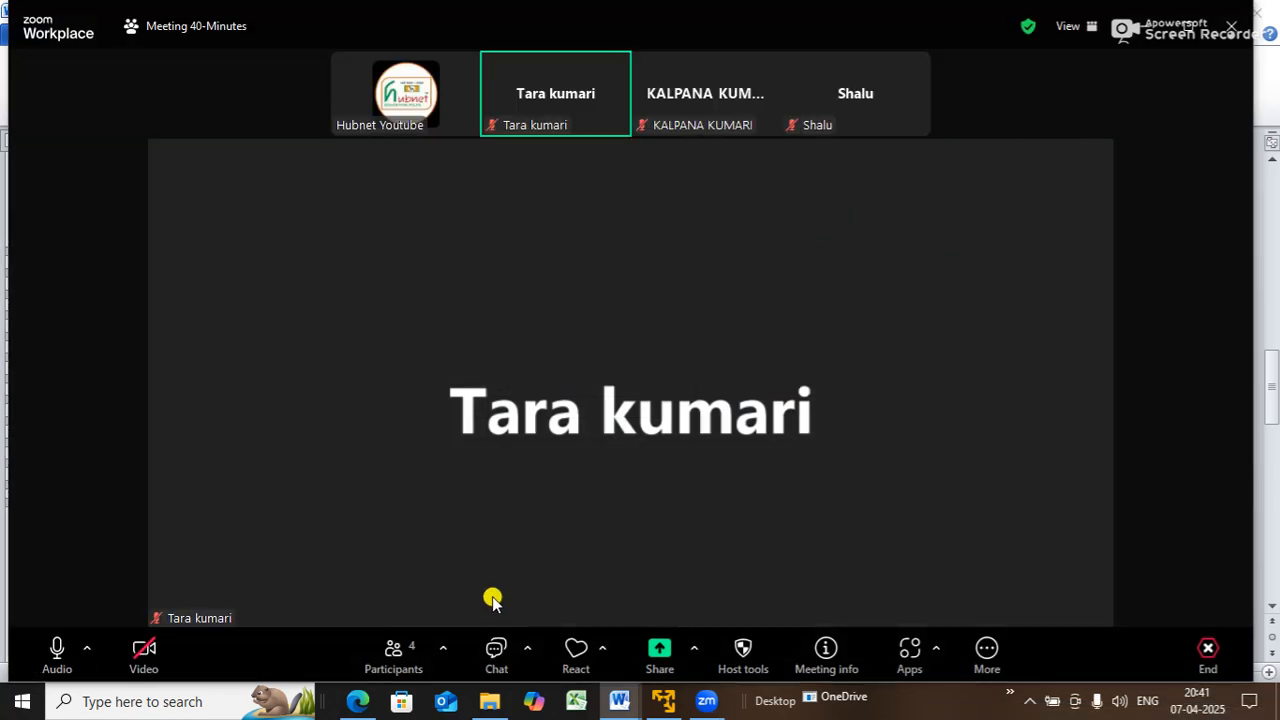
- Share the entire screen in the Zoom meeting and collapse the participant video panel
left_click(660, 648)
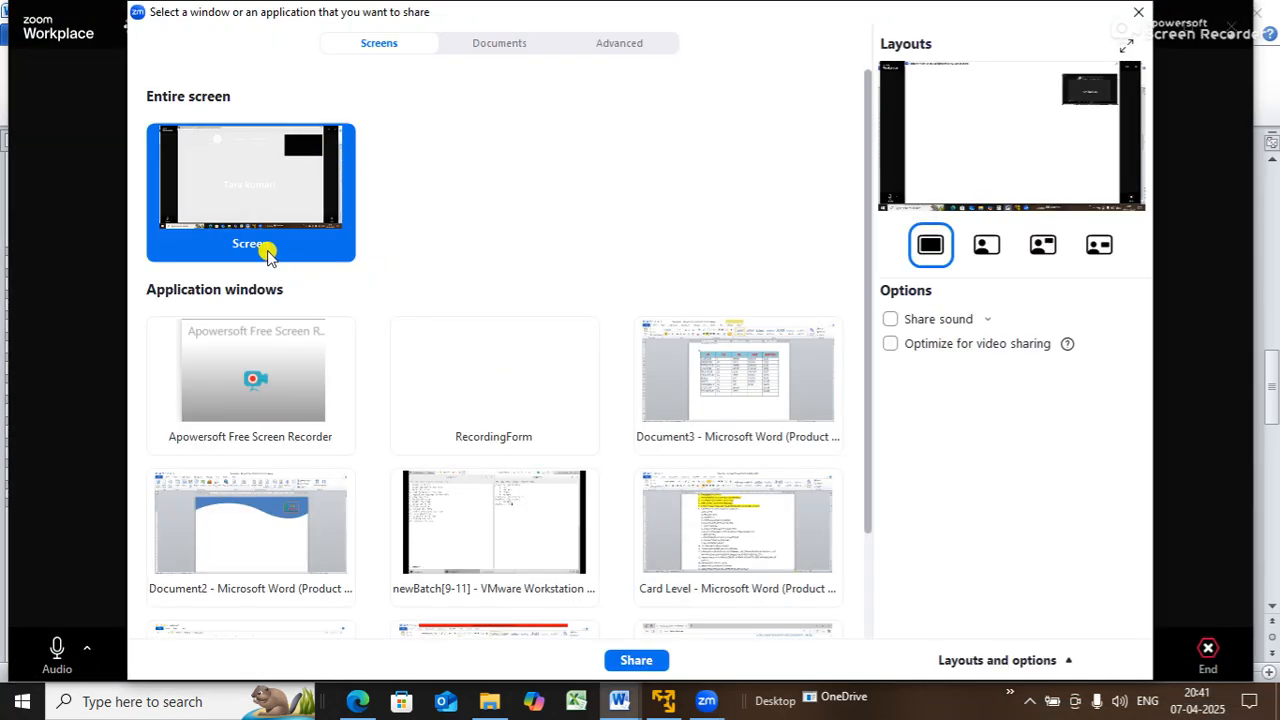
double_click(266, 217)
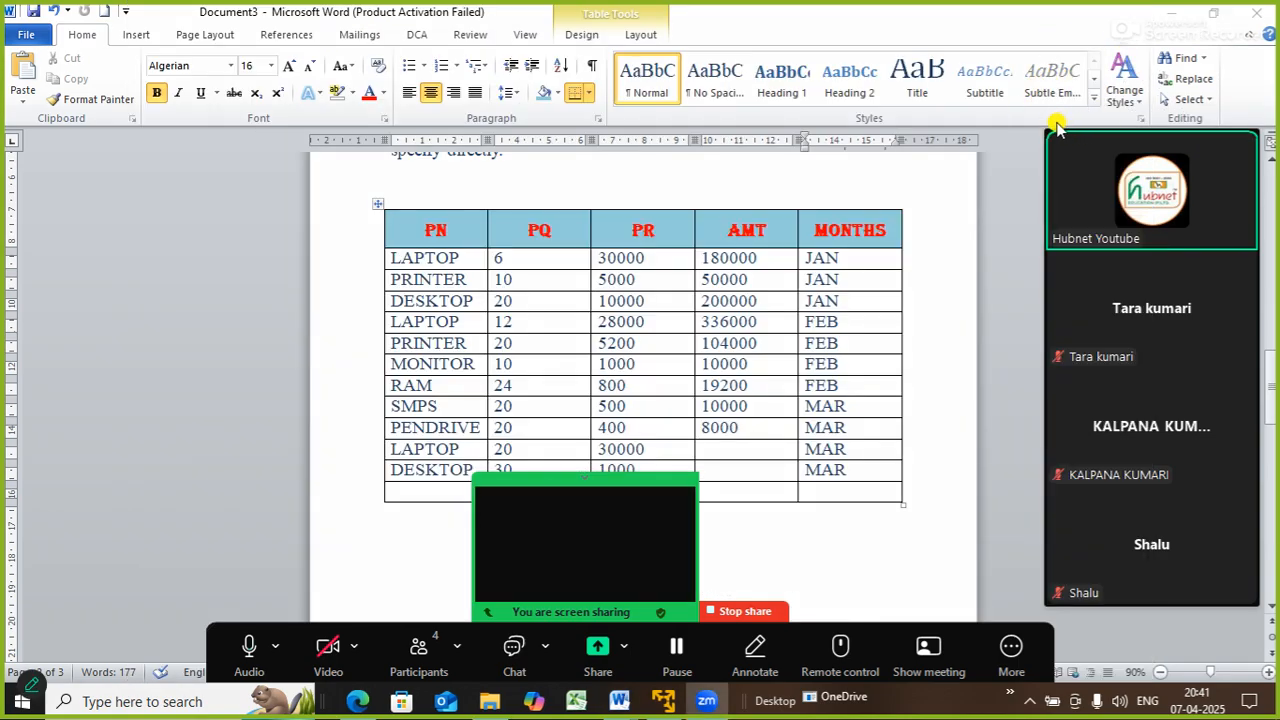
left_click(1058, 119)
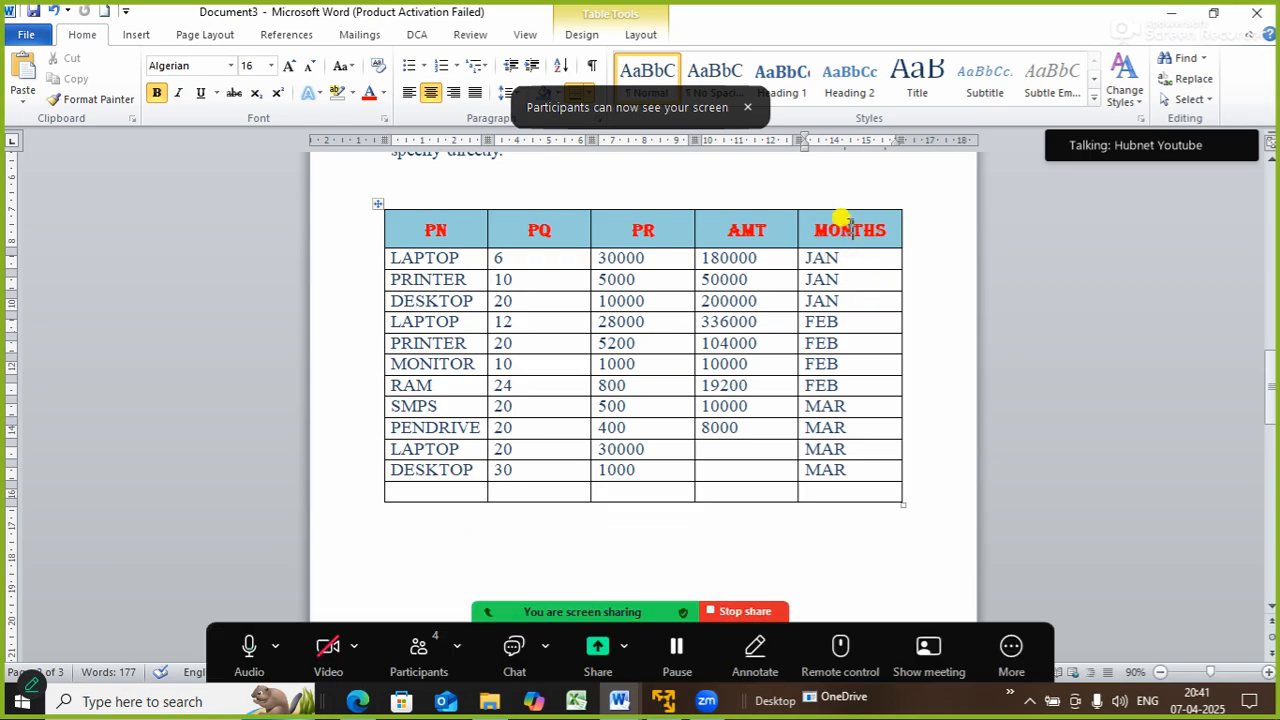
- Insert a new column right of MONTHS and type the heading YEAR
right_click(848, 228)
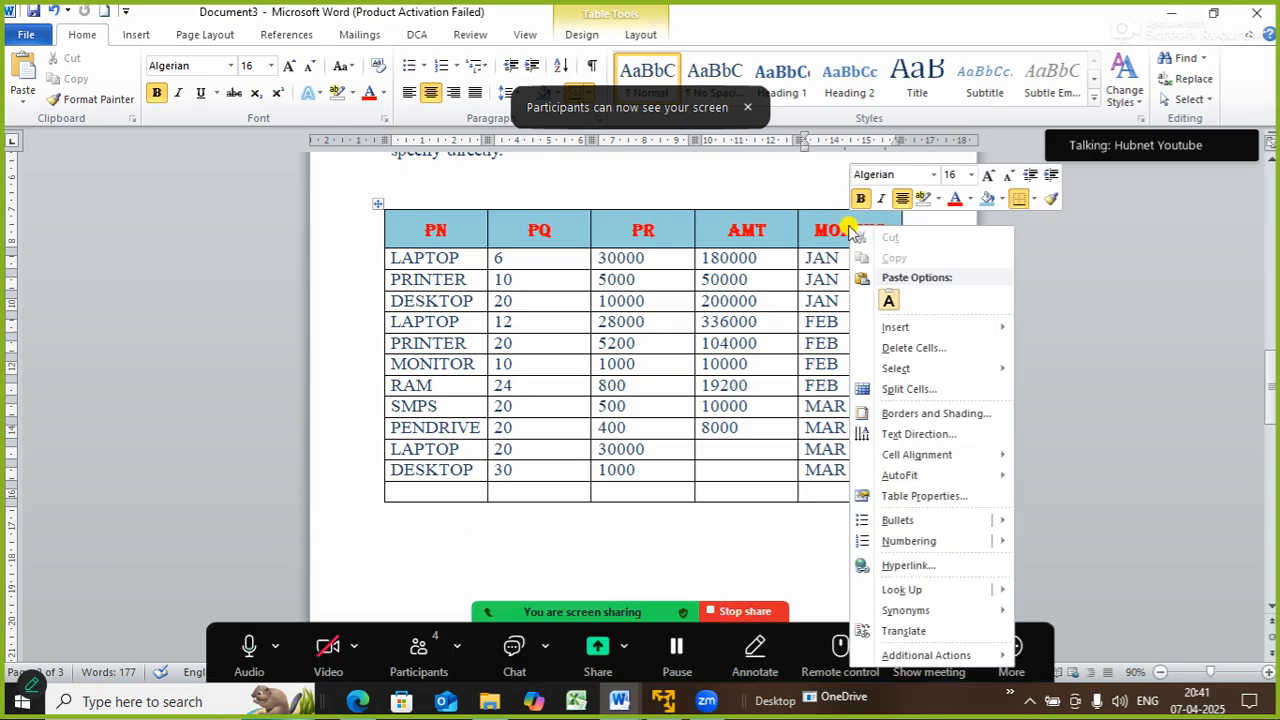
left_click(930, 328)
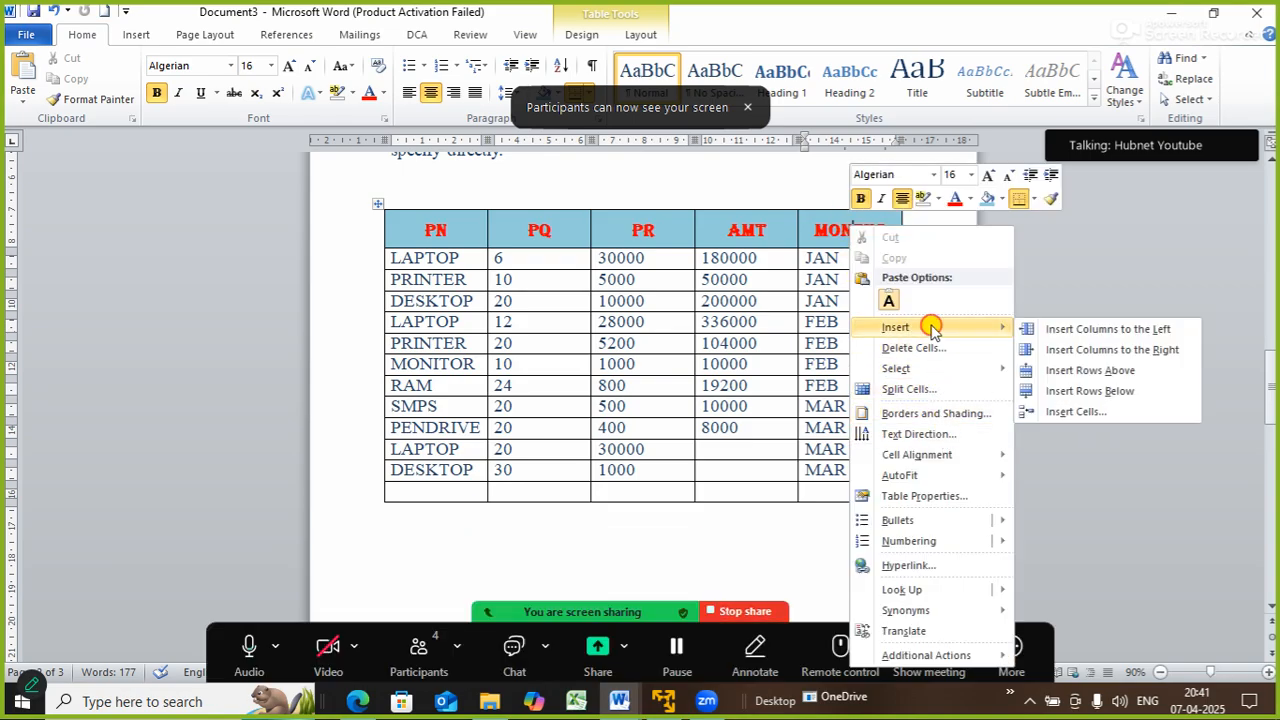
left_click(1128, 350)
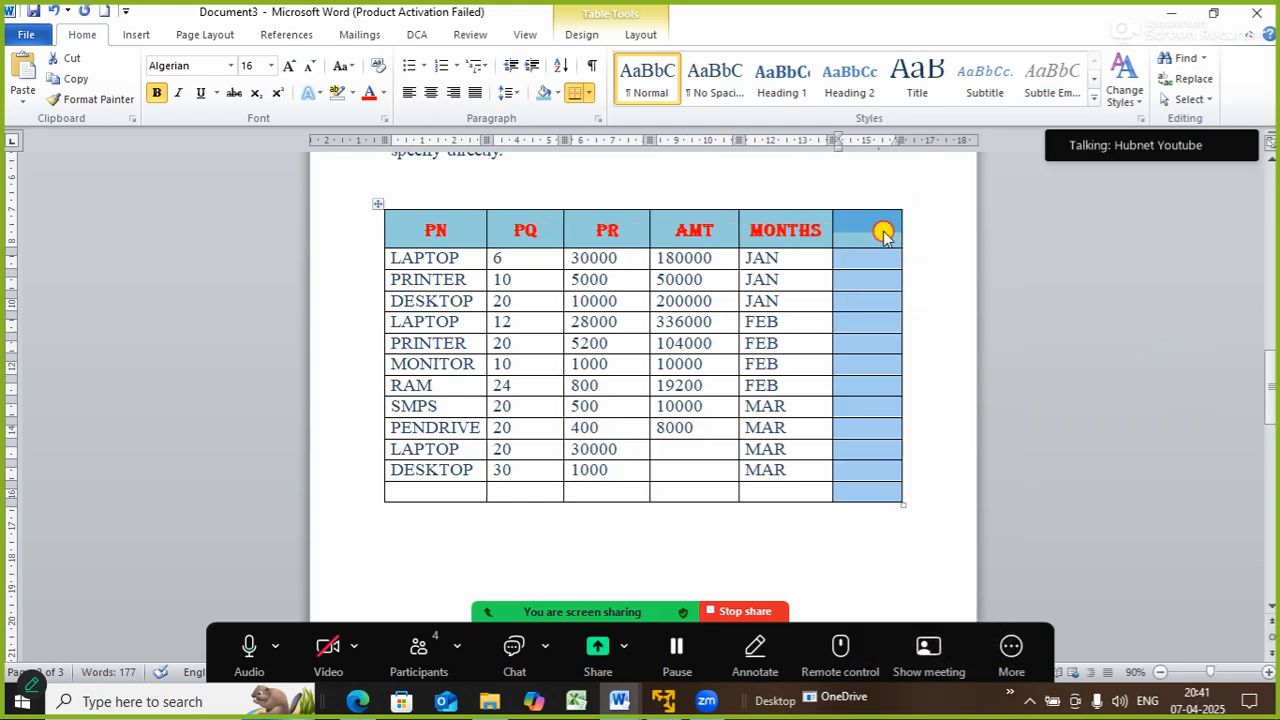
left_click(884, 230)
type("YEAR")
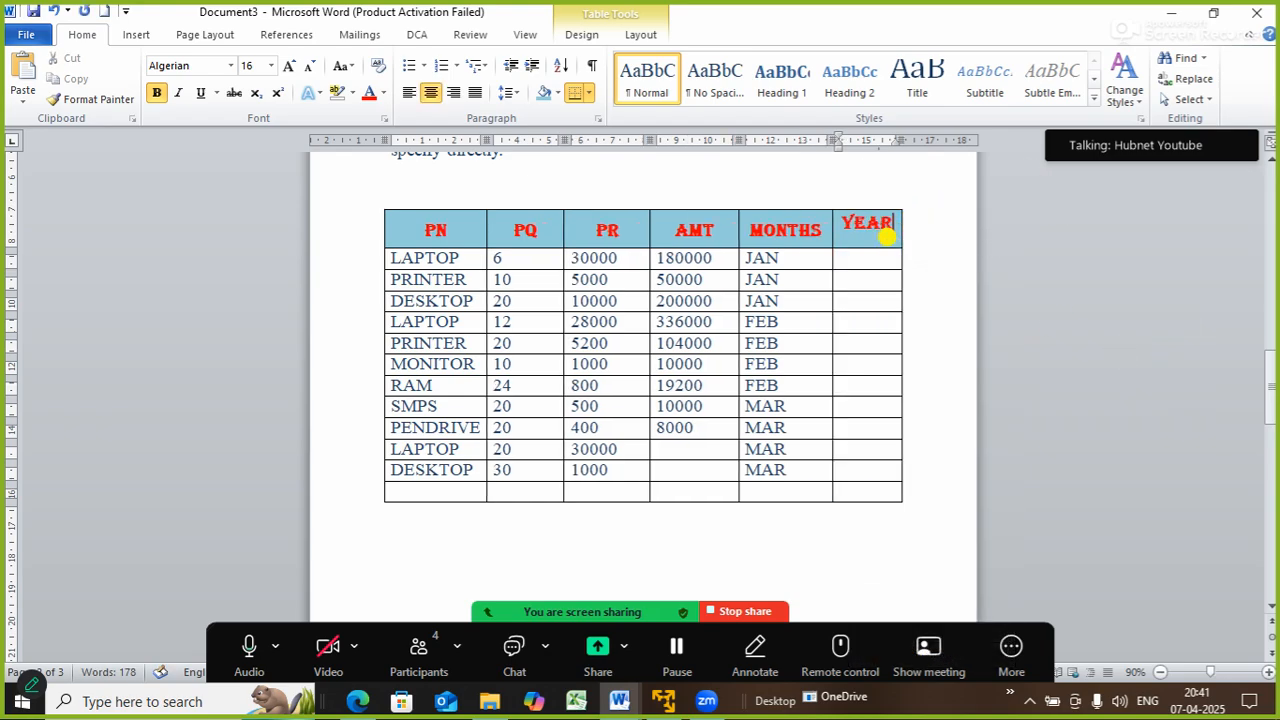
key("Return")
key("BackSpace")
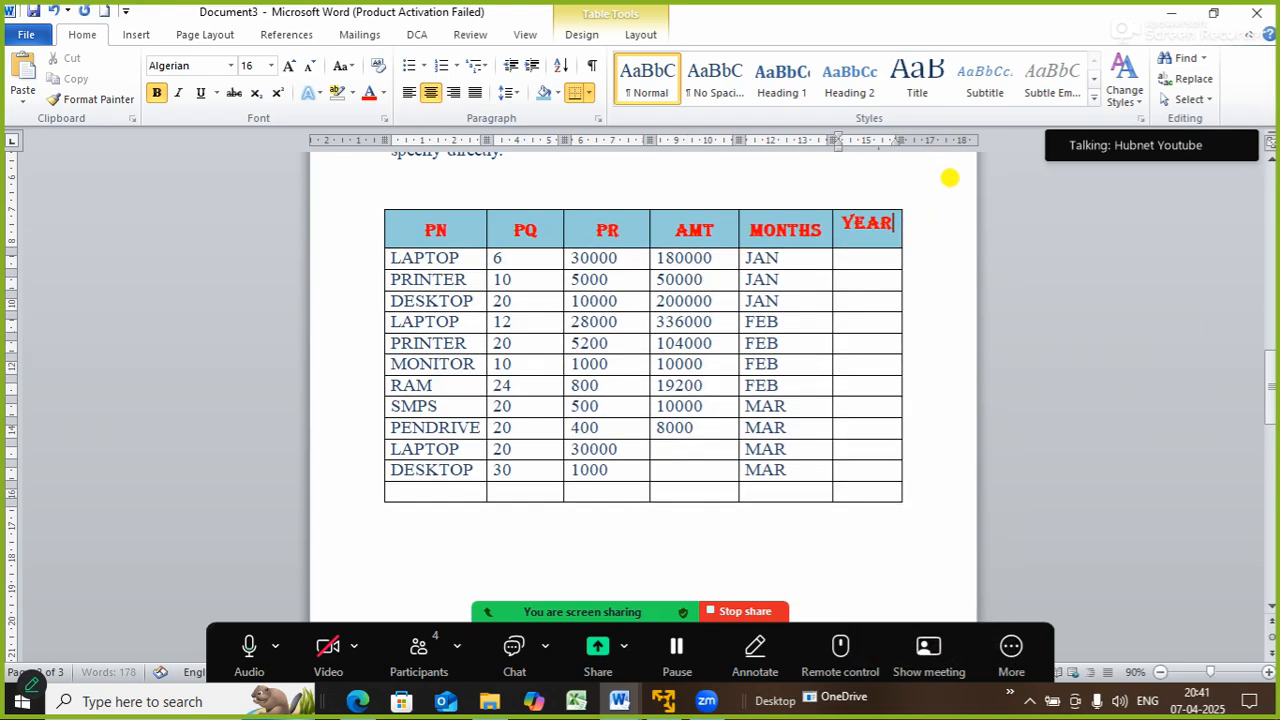
- Centre the YEAR heading in its cell with Align Center
left_click(945, 283)
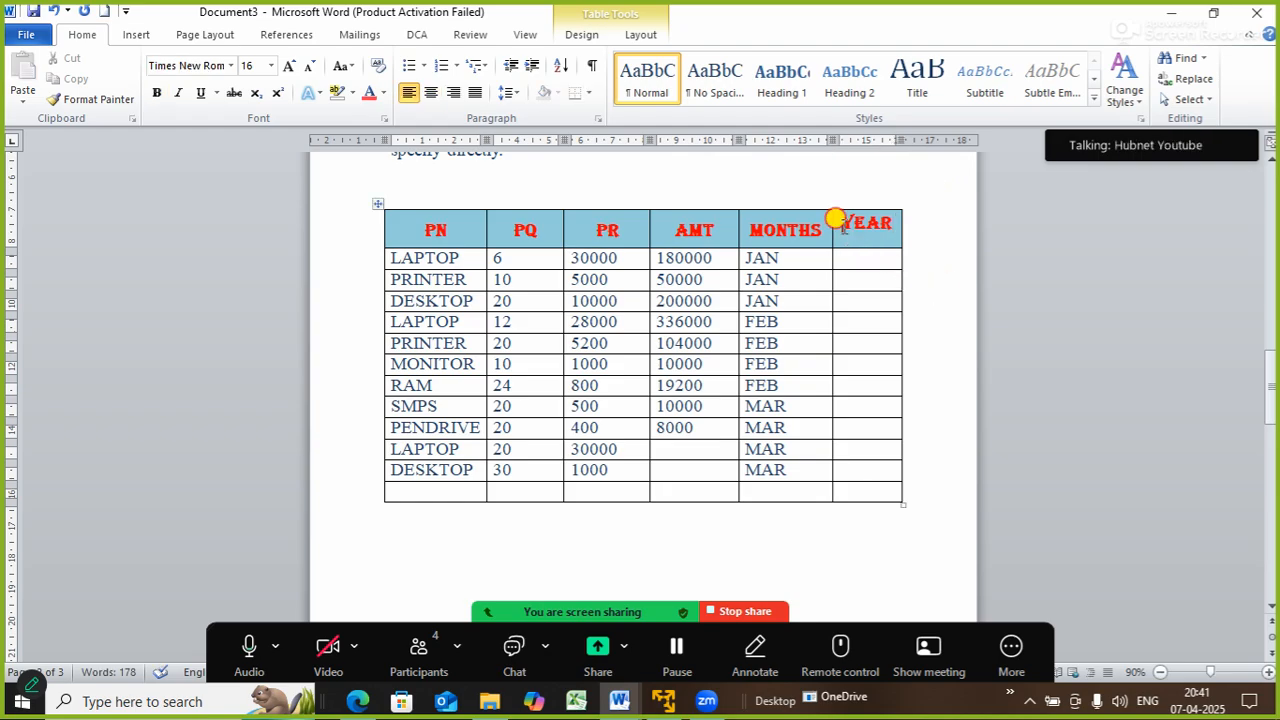
left_click_drag(840, 222, 888, 217)
left_click(645, 34)
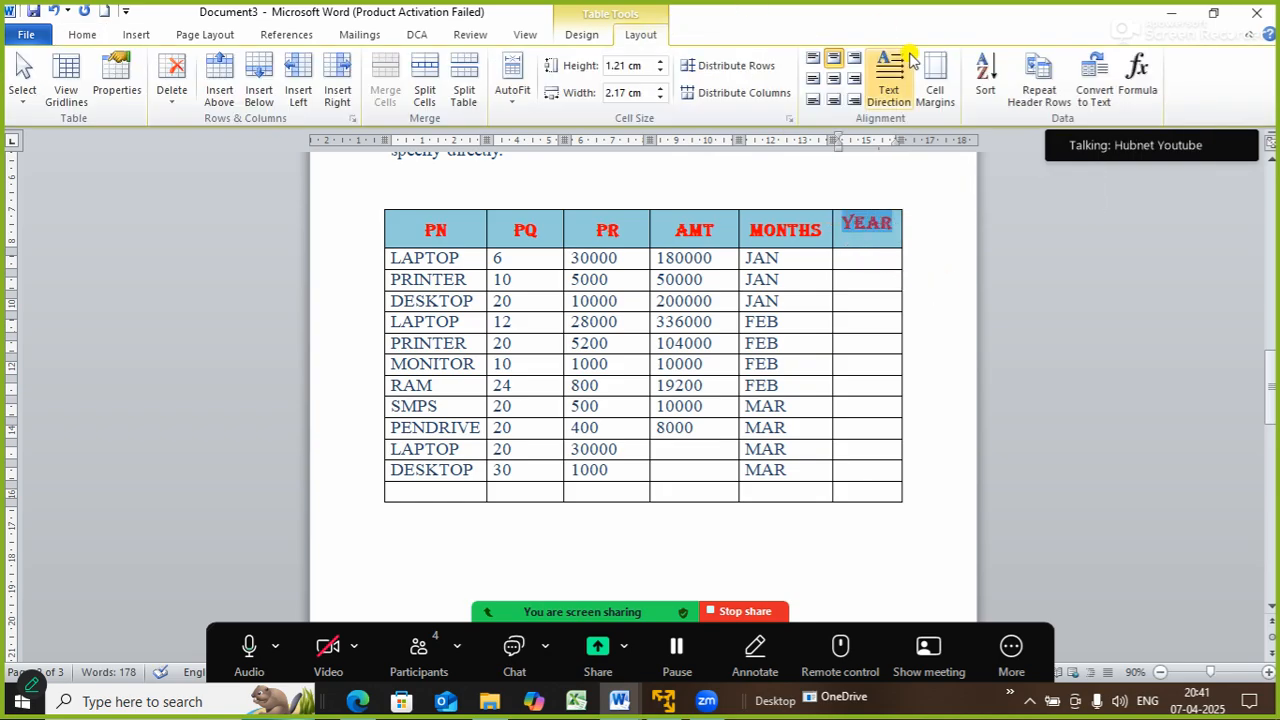
left_click(836, 80)
- Fill the empty last row with PRINTER, 40 and 4000
left_click(912, 280)
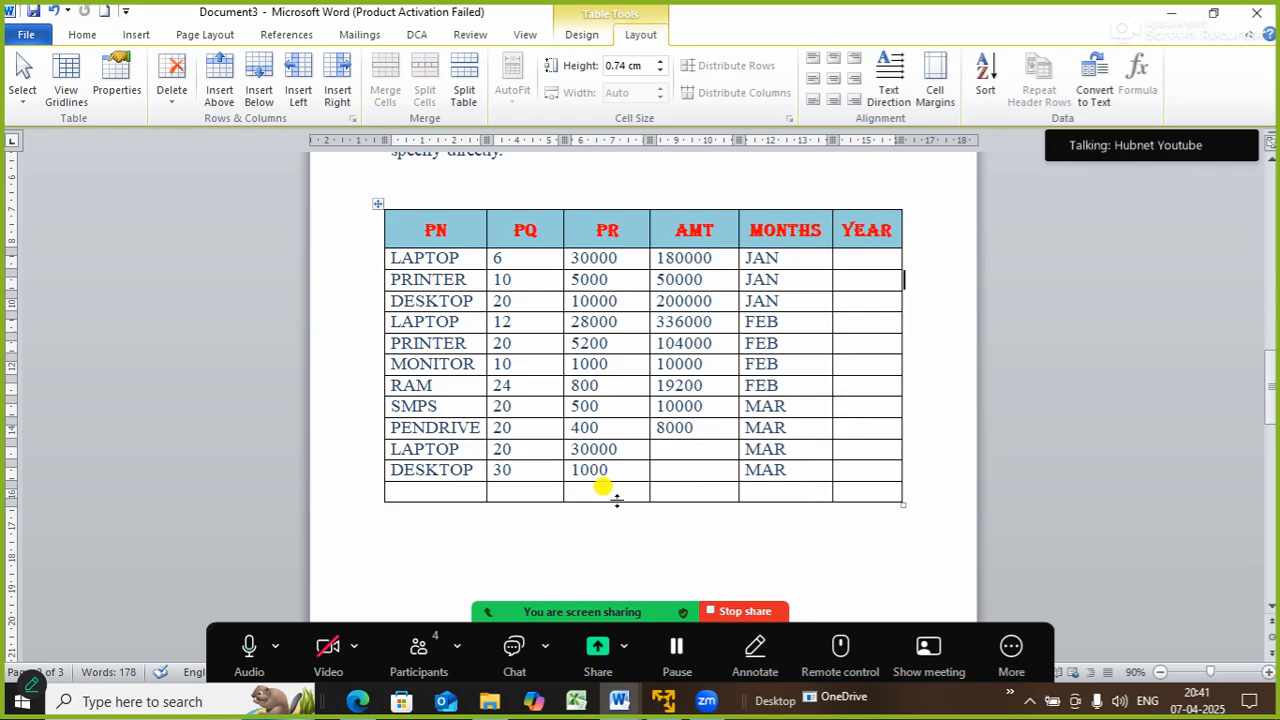
left_click(437, 492)
type("PRINT")
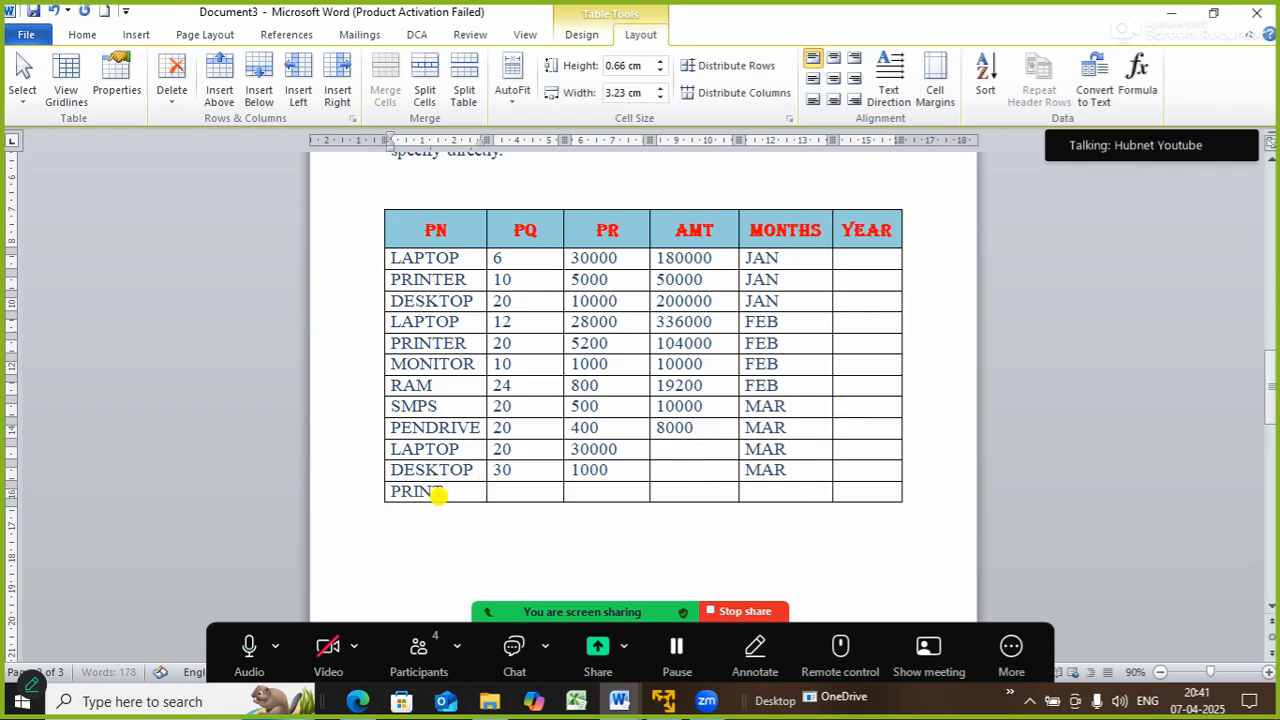
type("ER")
key("Tab")
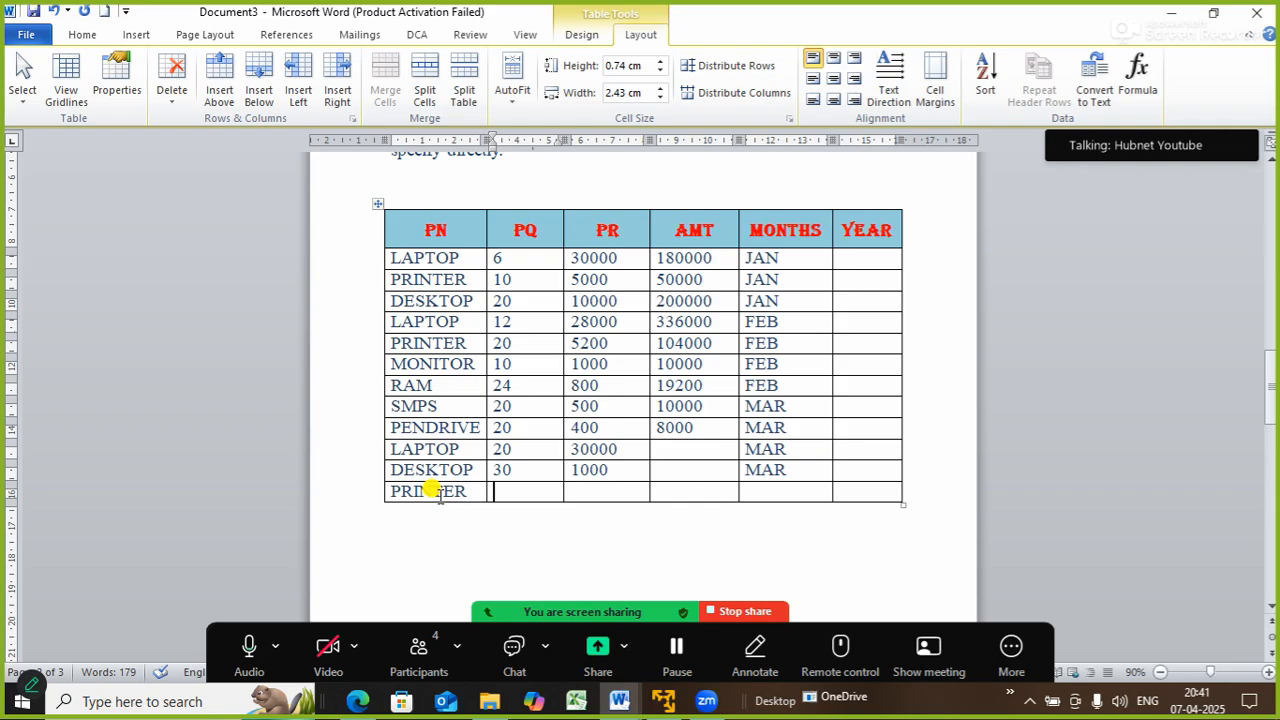
type("40")
key("Tab")
type("400")
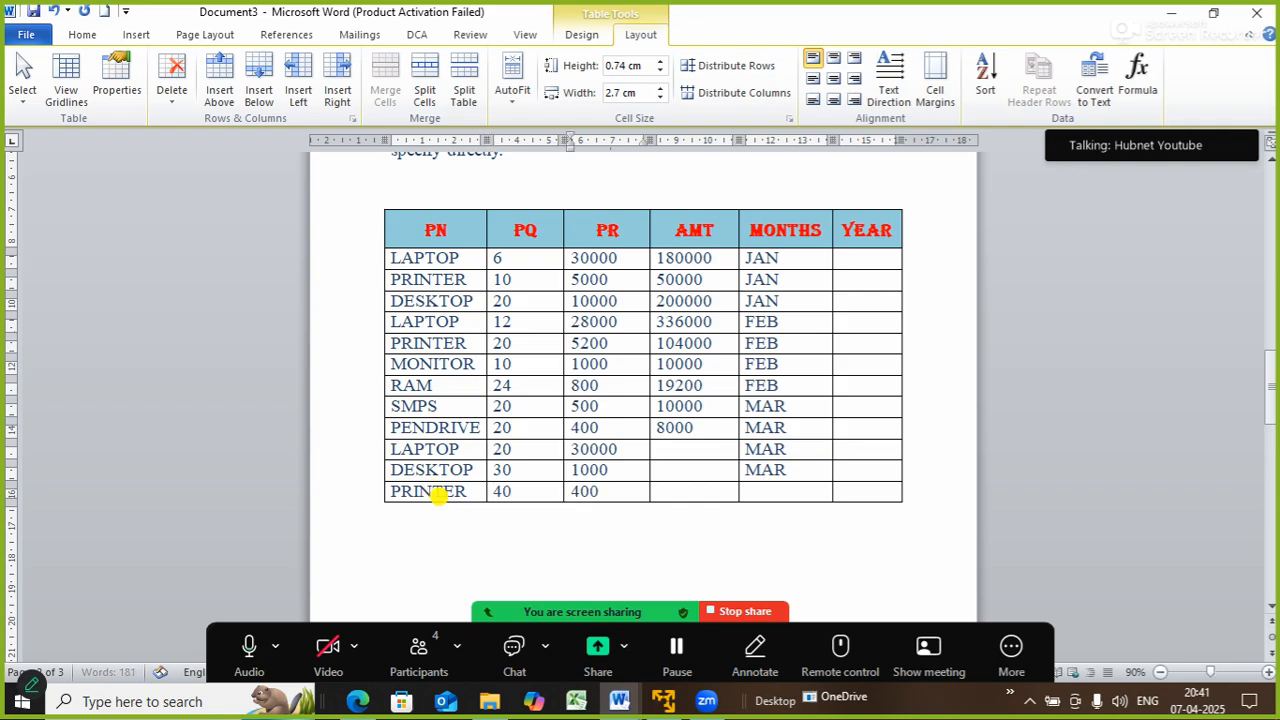
type("0")
key("Tab")
key("Tab")
- Enter MAR under MONTHS and start a new row beginning with APR
type("MA")
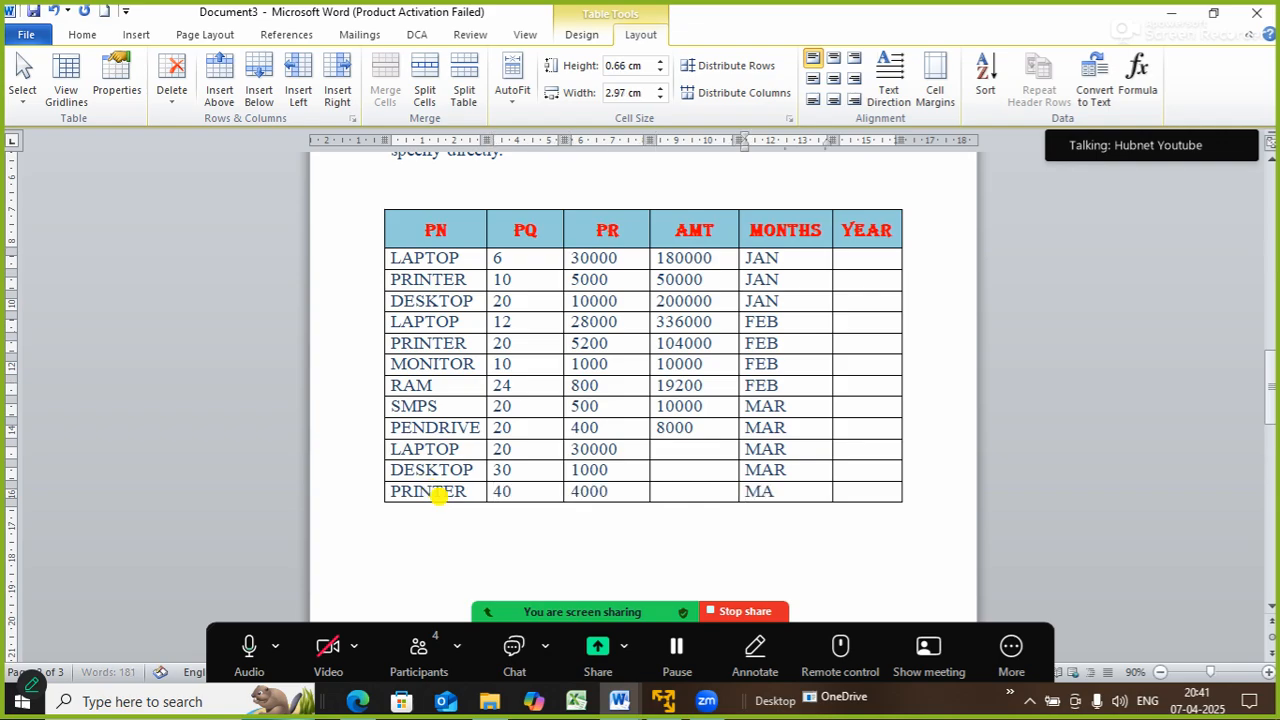
key("Tab")
type("A")
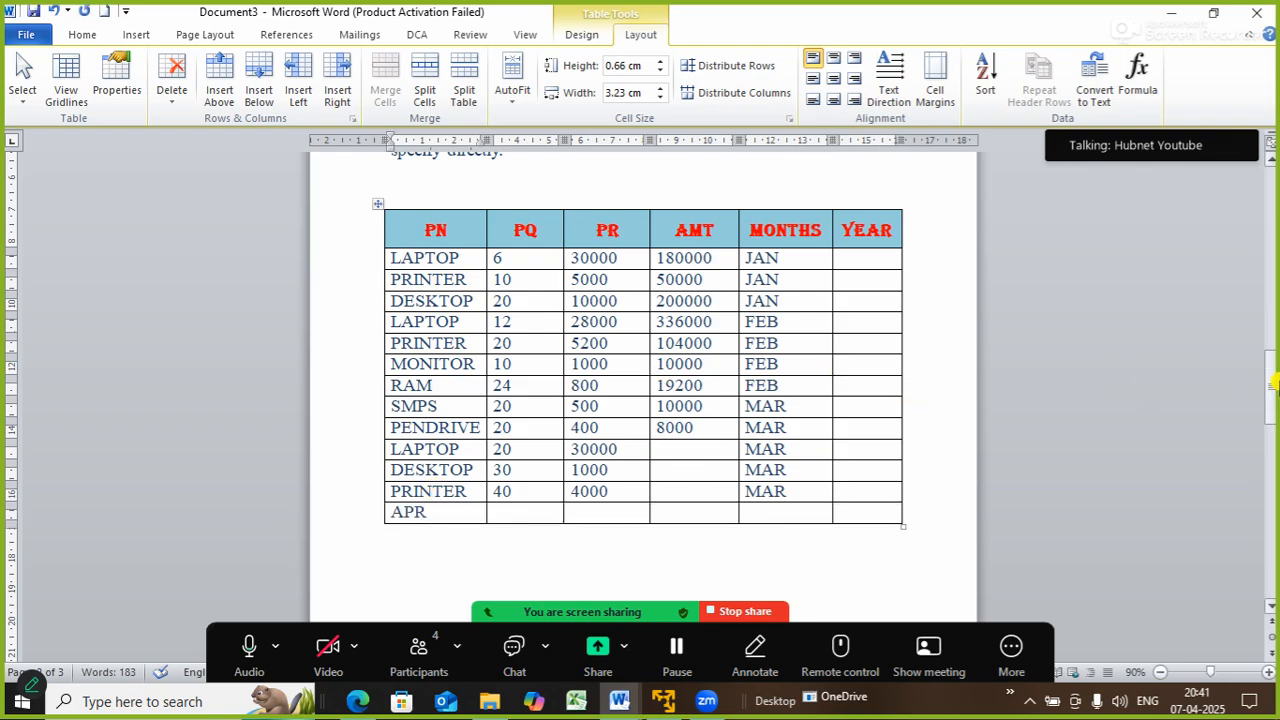
mouse_move(1270, 383)
left_mouse_down()
mouse_move(1269, 434)
mouse_move(1270, 376)
left_mouse_up()
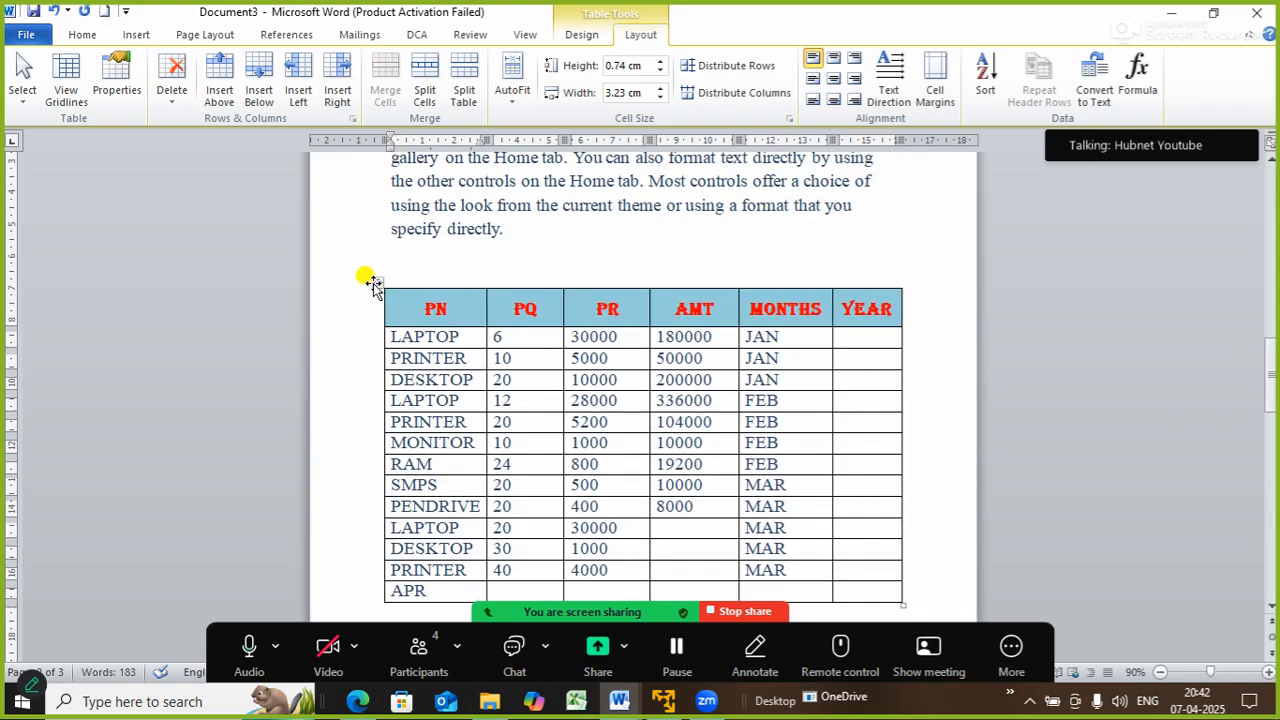
left_click(521, 238)
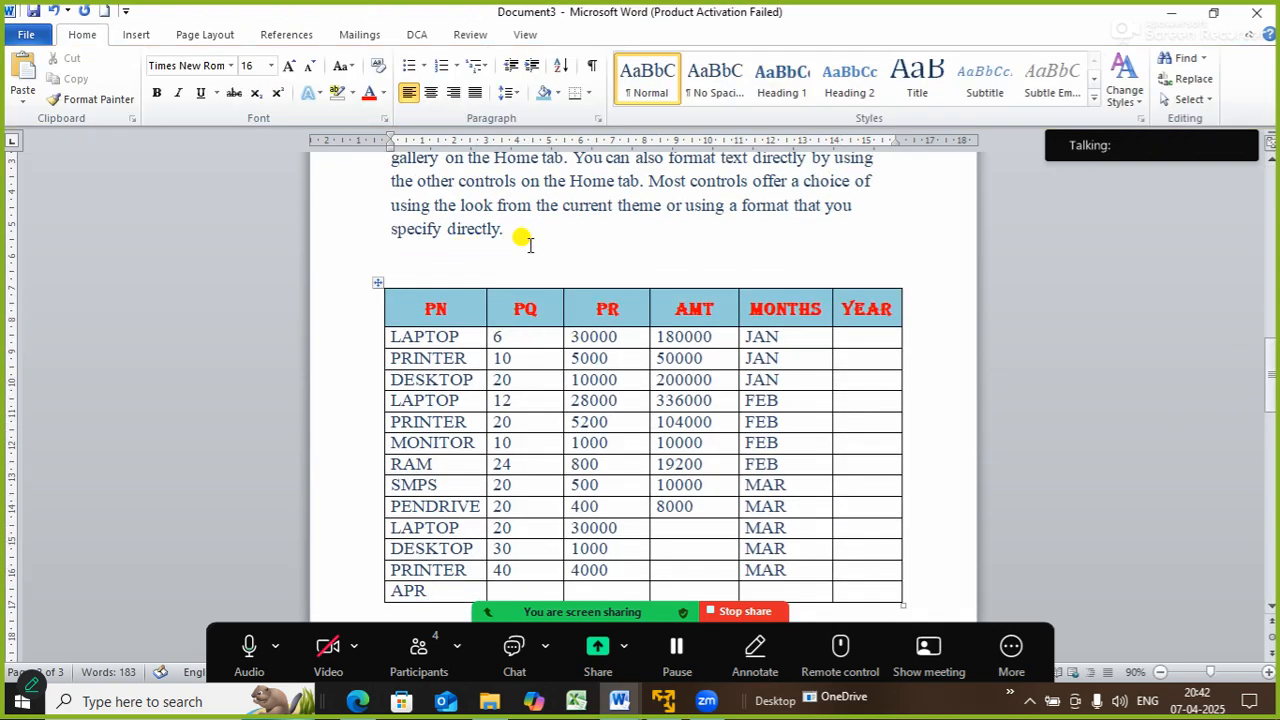
- Add blank lines above the table until its last rows spill onto the next page
key("Return")
key("Return")
key("Return")
key("Return")
key("Return")
key("Return")
key("Return")
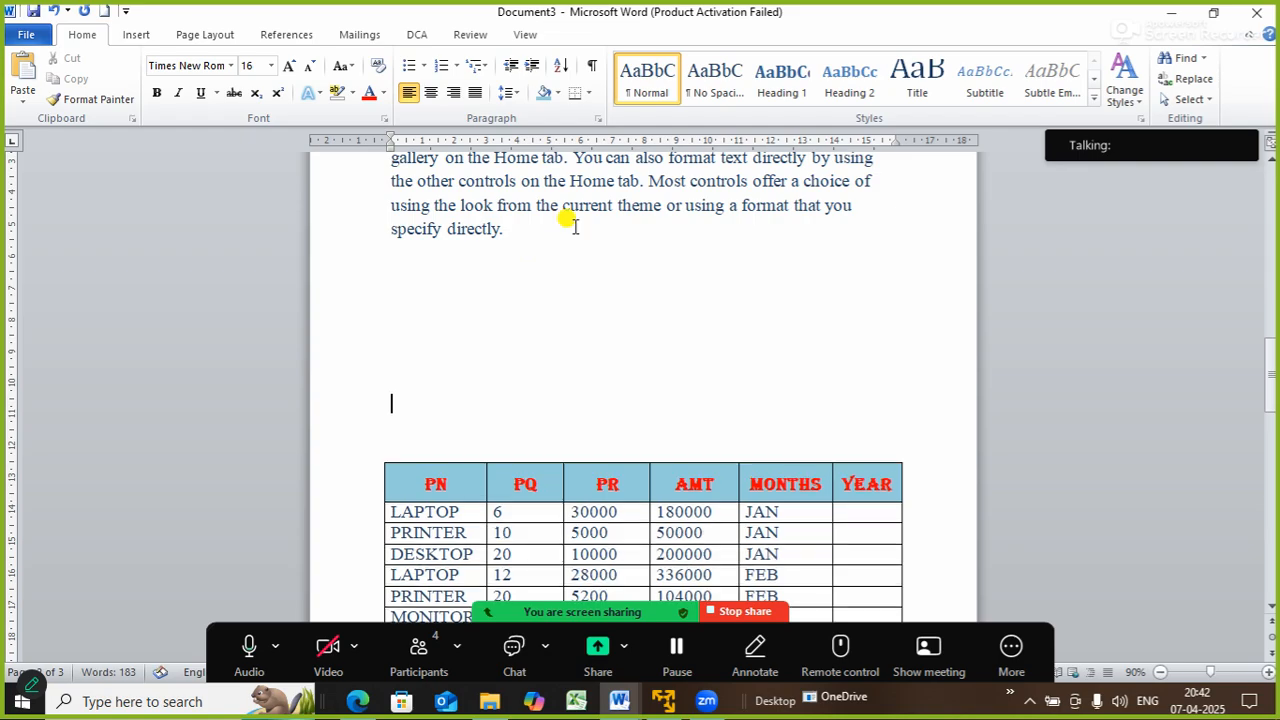
left_click(1270, 372)
mouse_move(1270, 372)
left_mouse_down()
mouse_move(1270, 386)
mouse_move(1270, 360)
mouse_move(1272, 462)
mouse_move(1271, 395)
left_mouse_up()
key("Return")
key("Return")
key("Return")
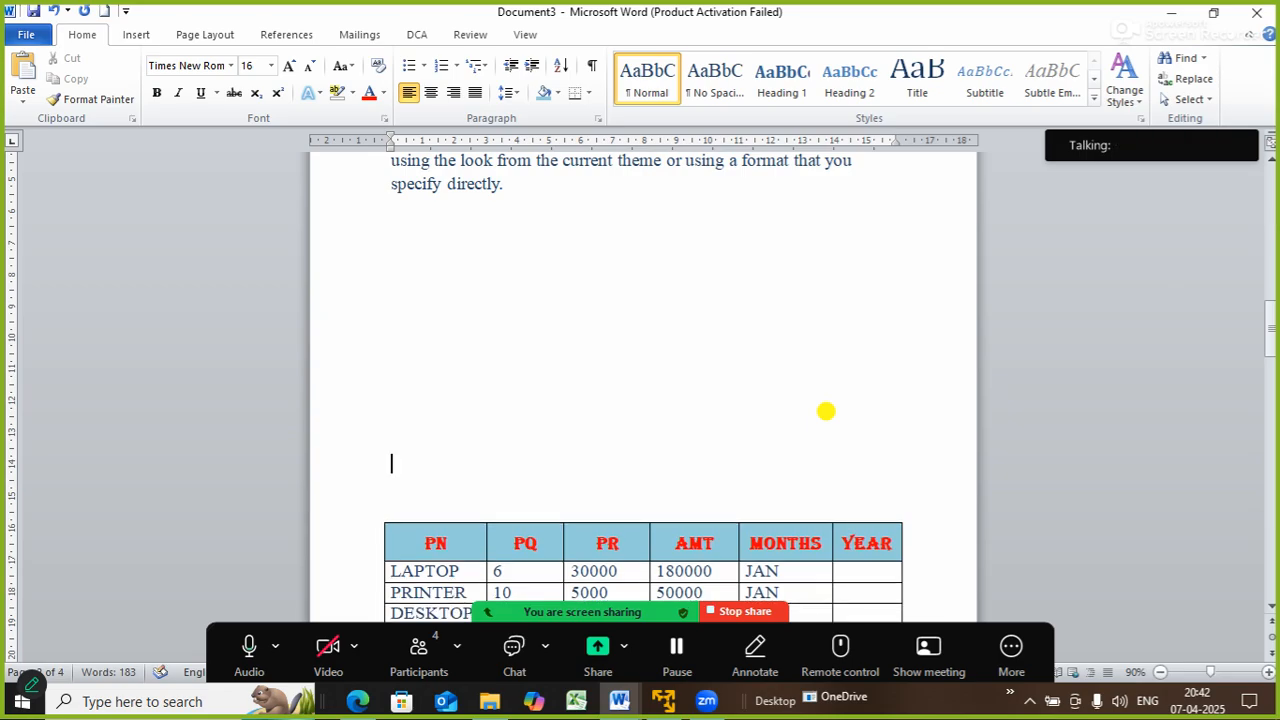
key("Return")
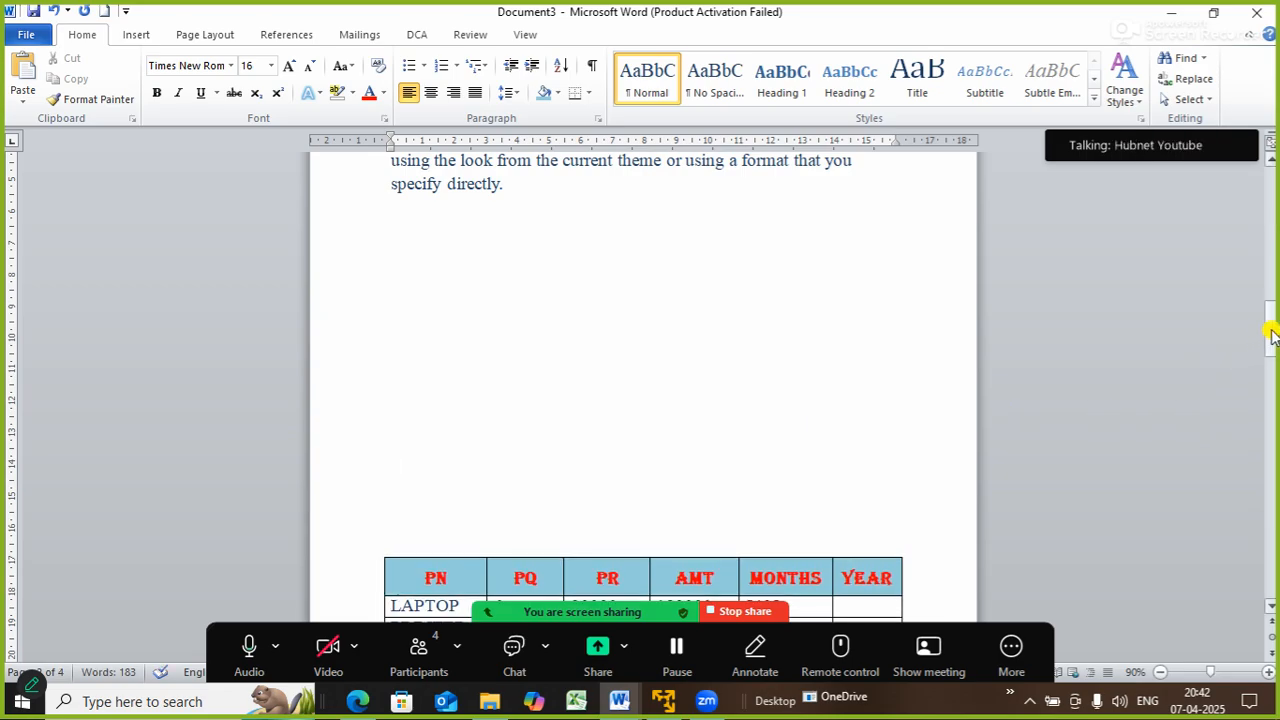
left_click_drag(1267, 340, 1275, 382)
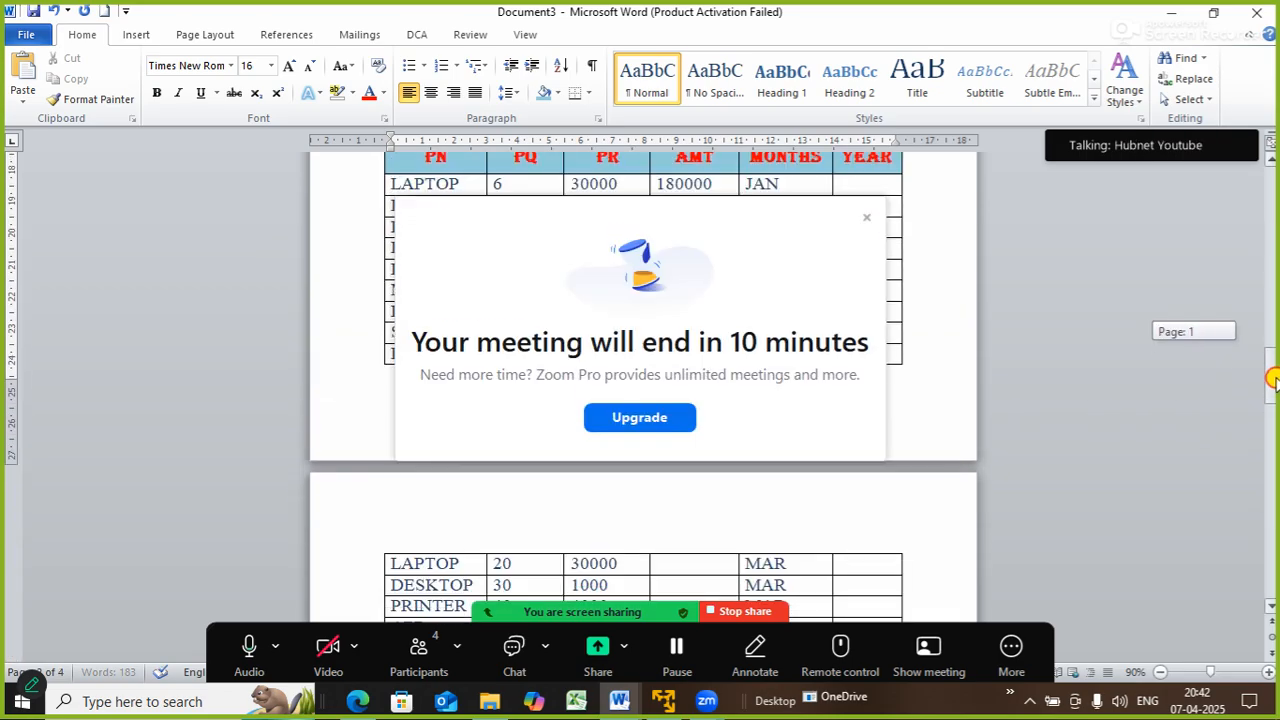
left_click(866, 217)
left_click_drag(1272, 385, 1275, 400)
- Enter 70 in the new row and change its first cell to PENDRIVE
left_click(501, 463)
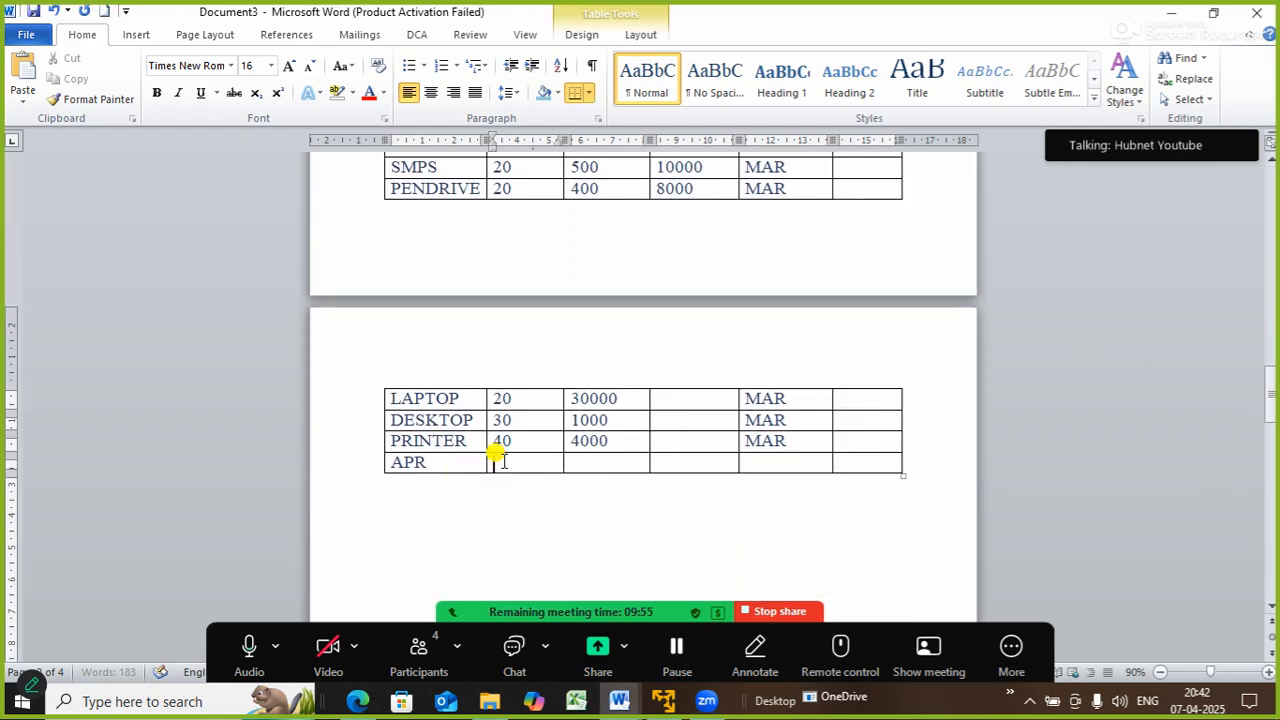
type("70")
key("Tab")
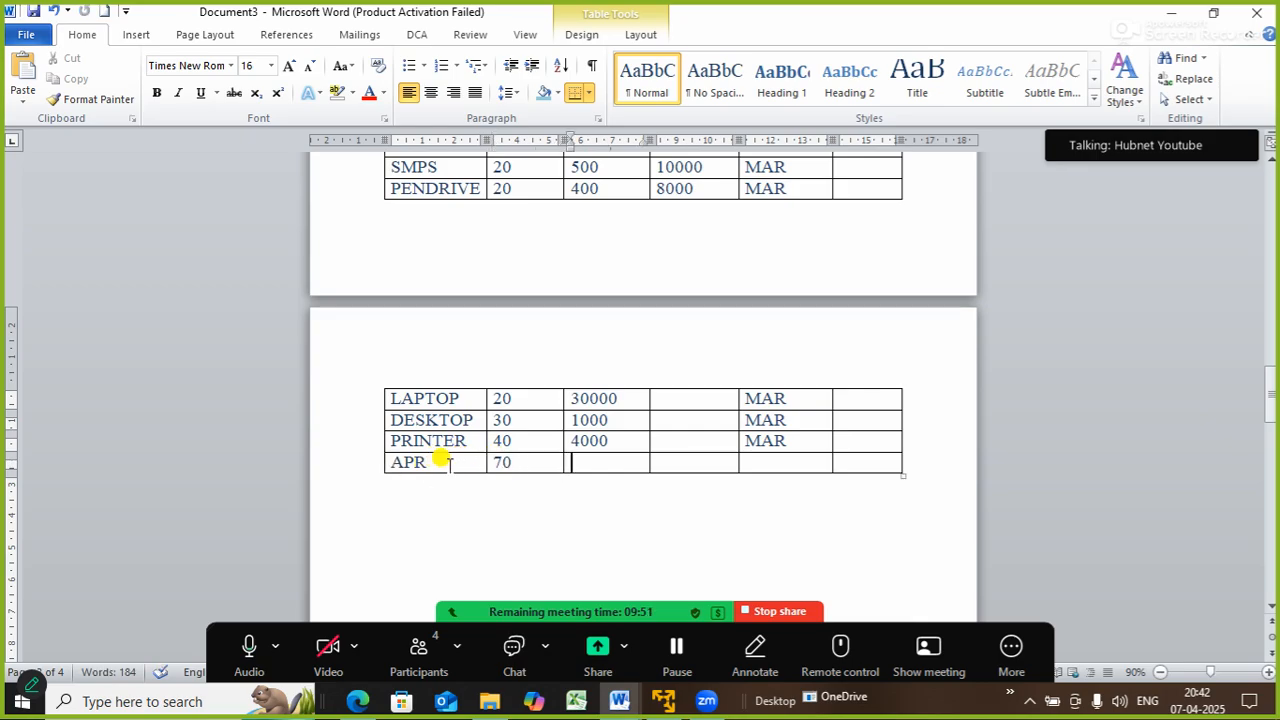
key("BackSpace")
key("BackSpace")
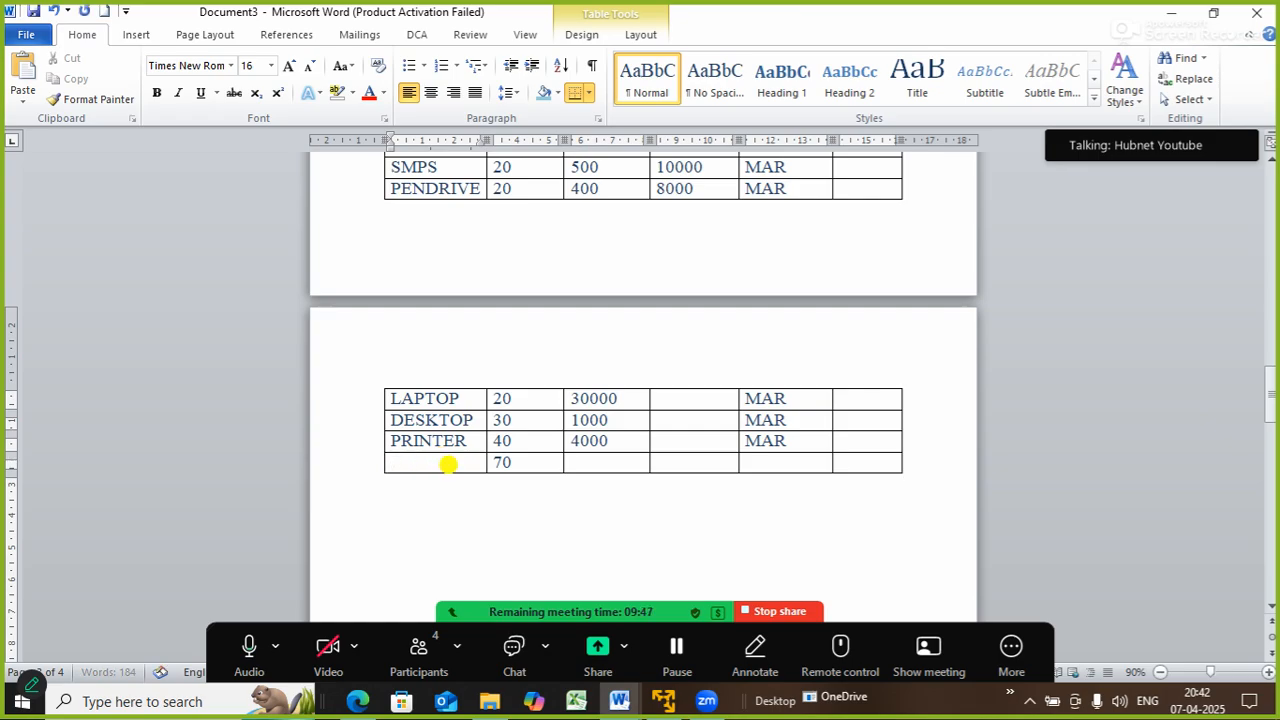
type("PENDRIVE")
key("Tab")
- Fill in 300 and APR for PENDRIVE, then open the print preview
key("Tab")
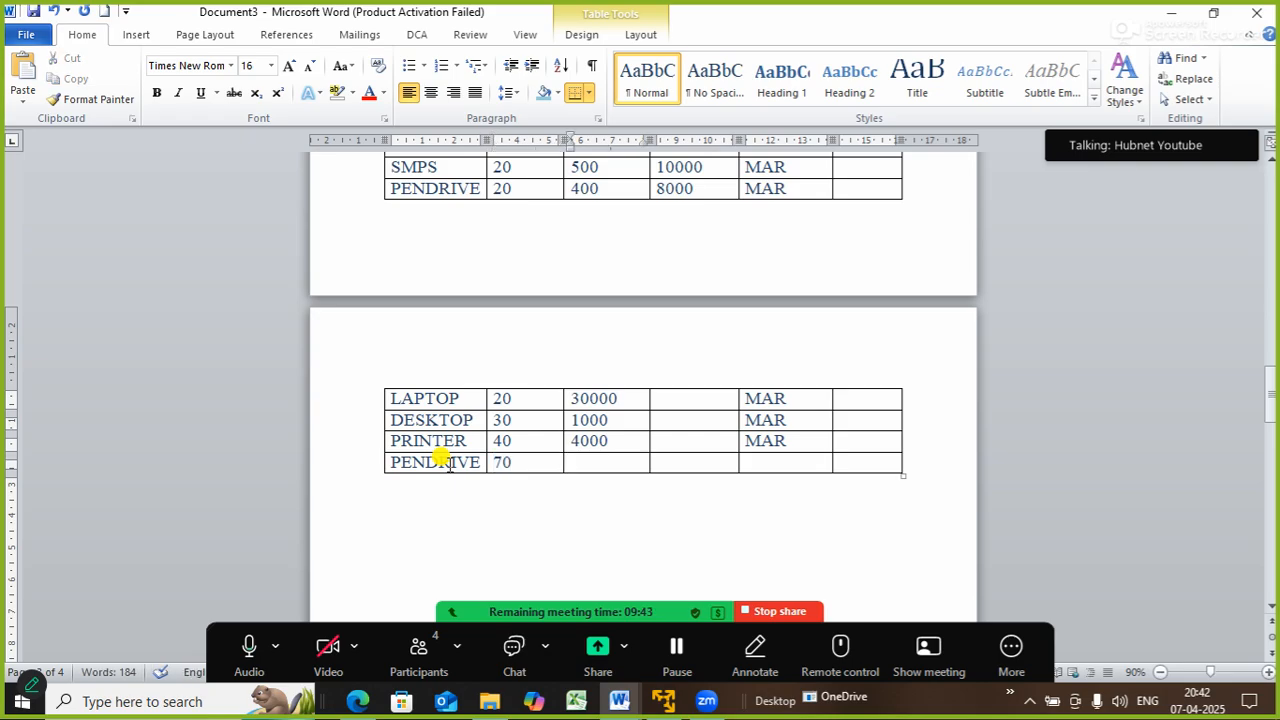
type("300")
key("Tab")
key("Tab")
type("APR")
key("Tab")
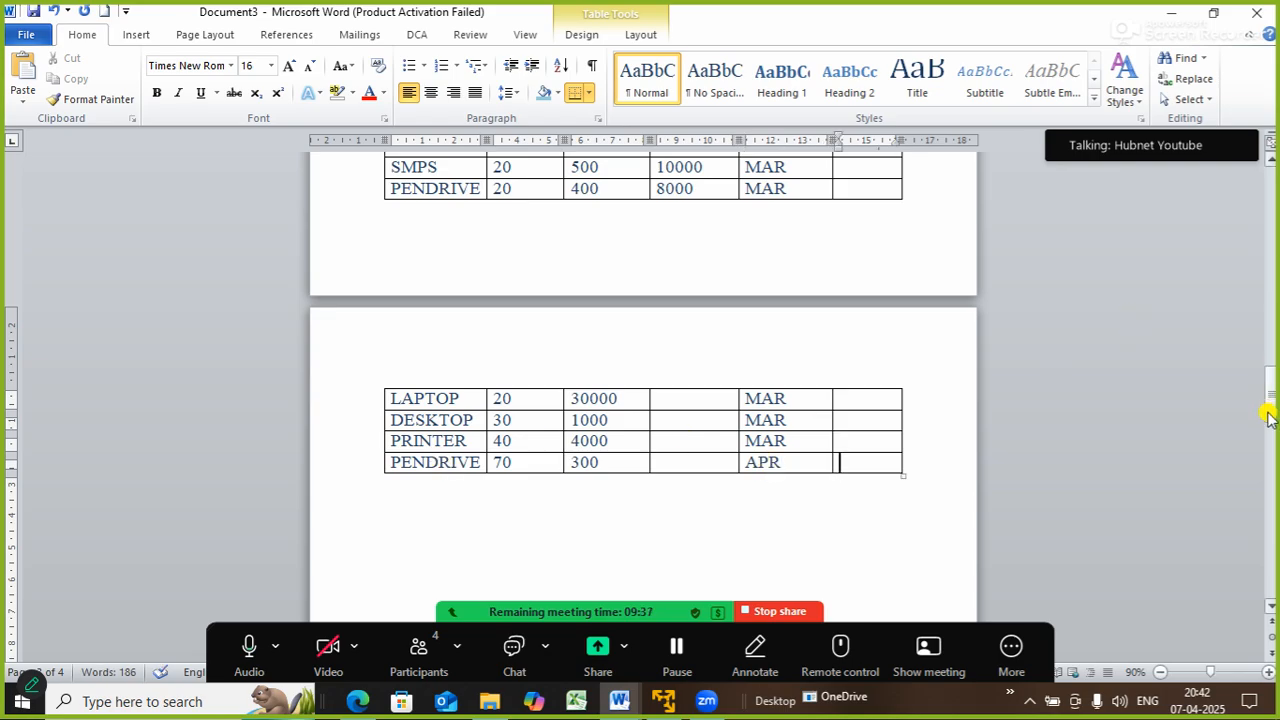
mouse_move(1268, 418)
left_mouse_down()
mouse_move(1266, 371)
mouse_move(1270, 412)
left_mouse_up()
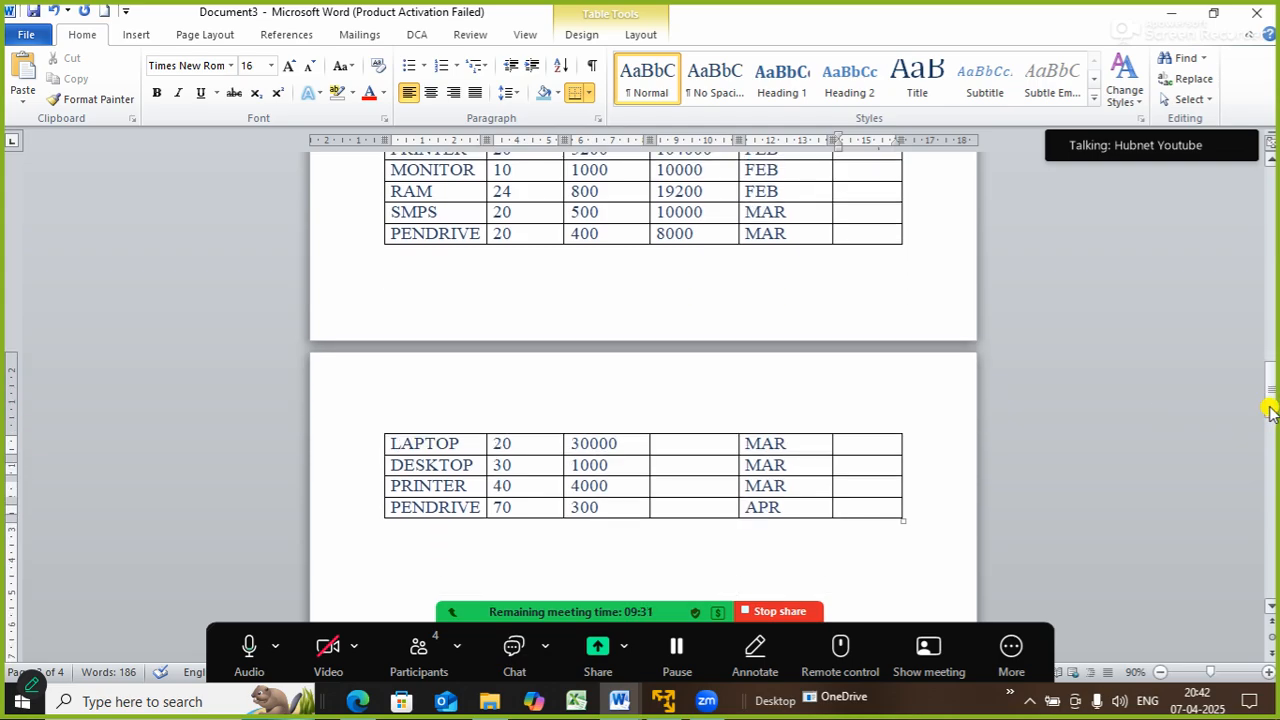
key("ctrl+p")
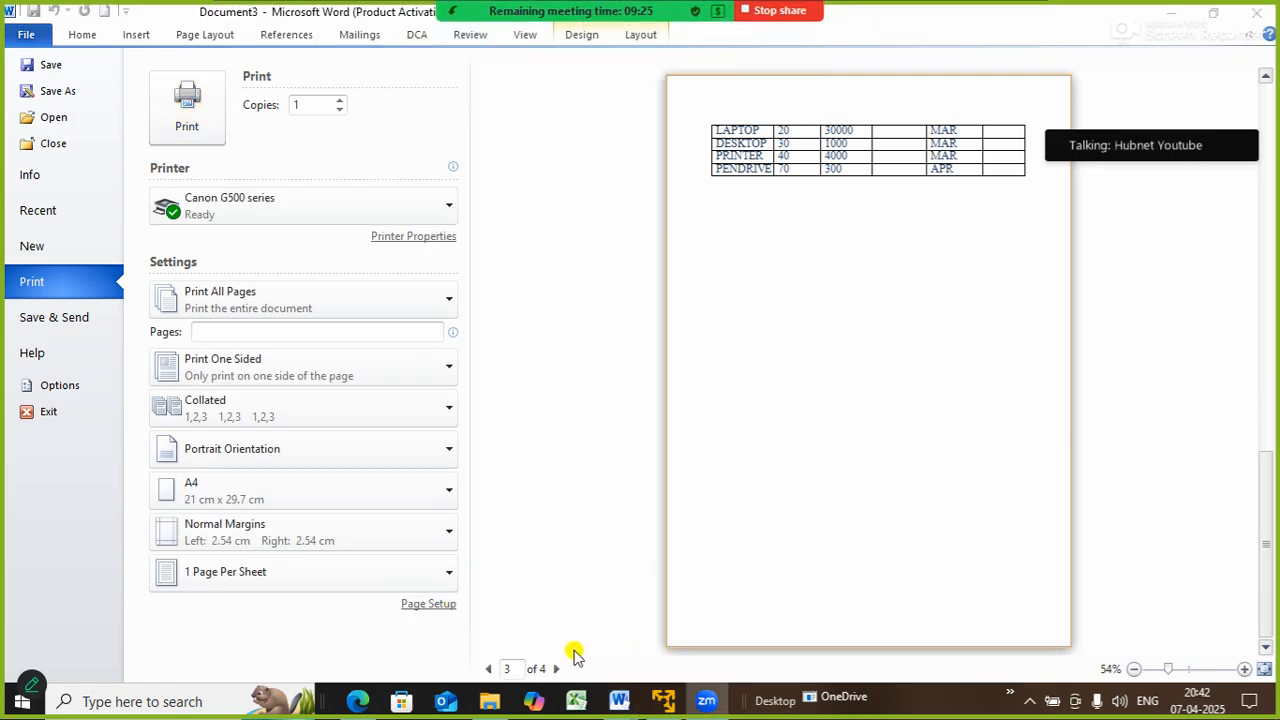
- Compare the split table on preview pages 2 and 3, then exit the preview
left_click(490, 668)
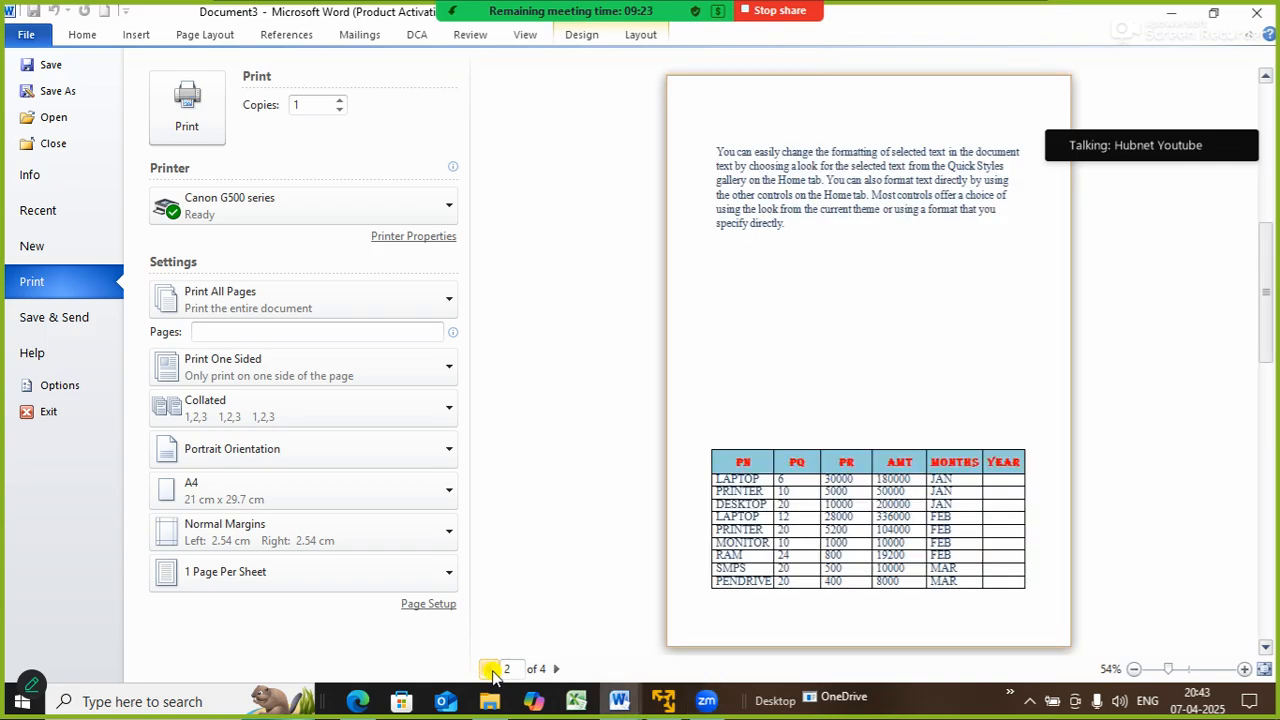
left_click(556, 669)
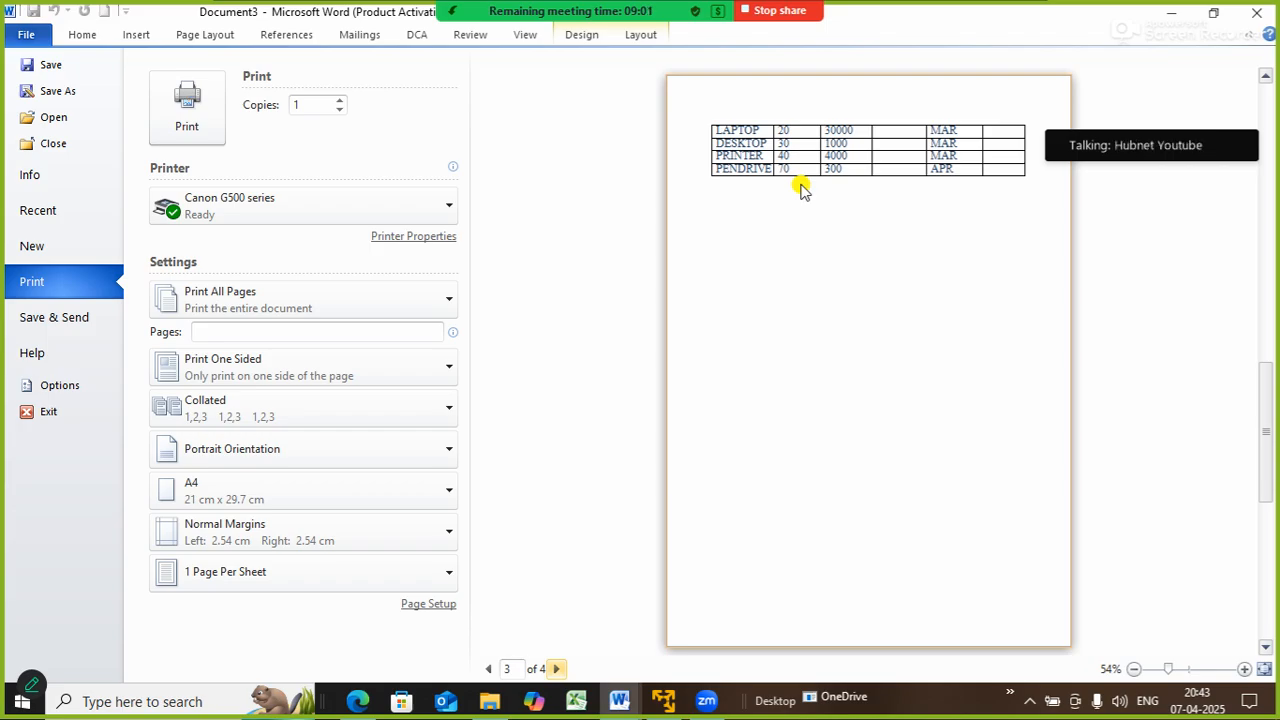
key("Escape")
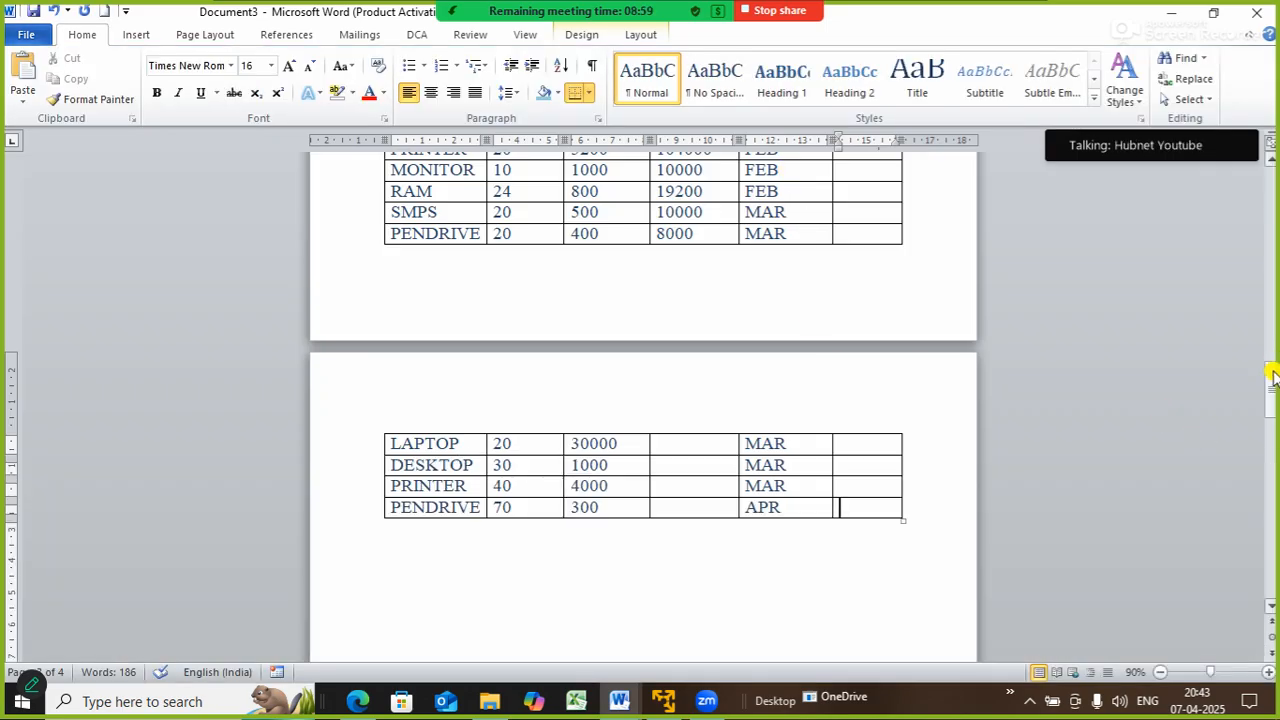
- Set the PN–YEAR header row to Repeat Header Rows, then reopen the print preview
left_click_drag(1272, 380, 1266, 350)
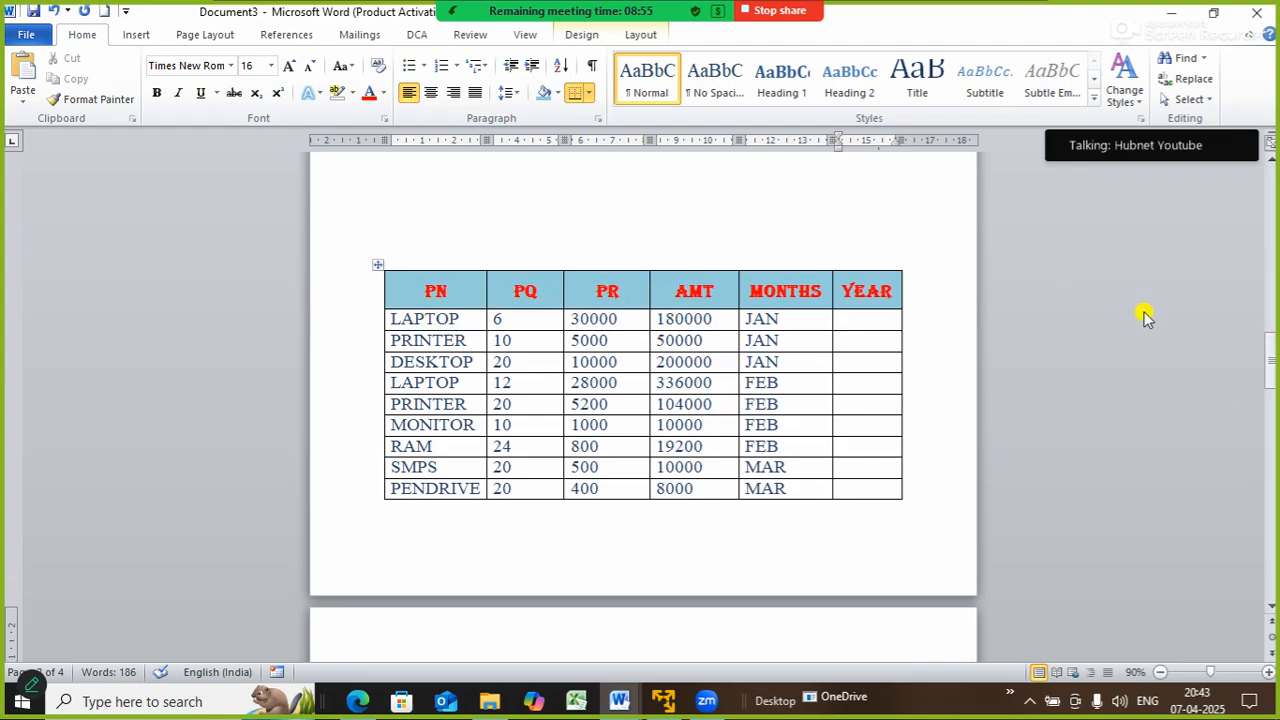
left_click(377, 264)
left_click(485, 187)
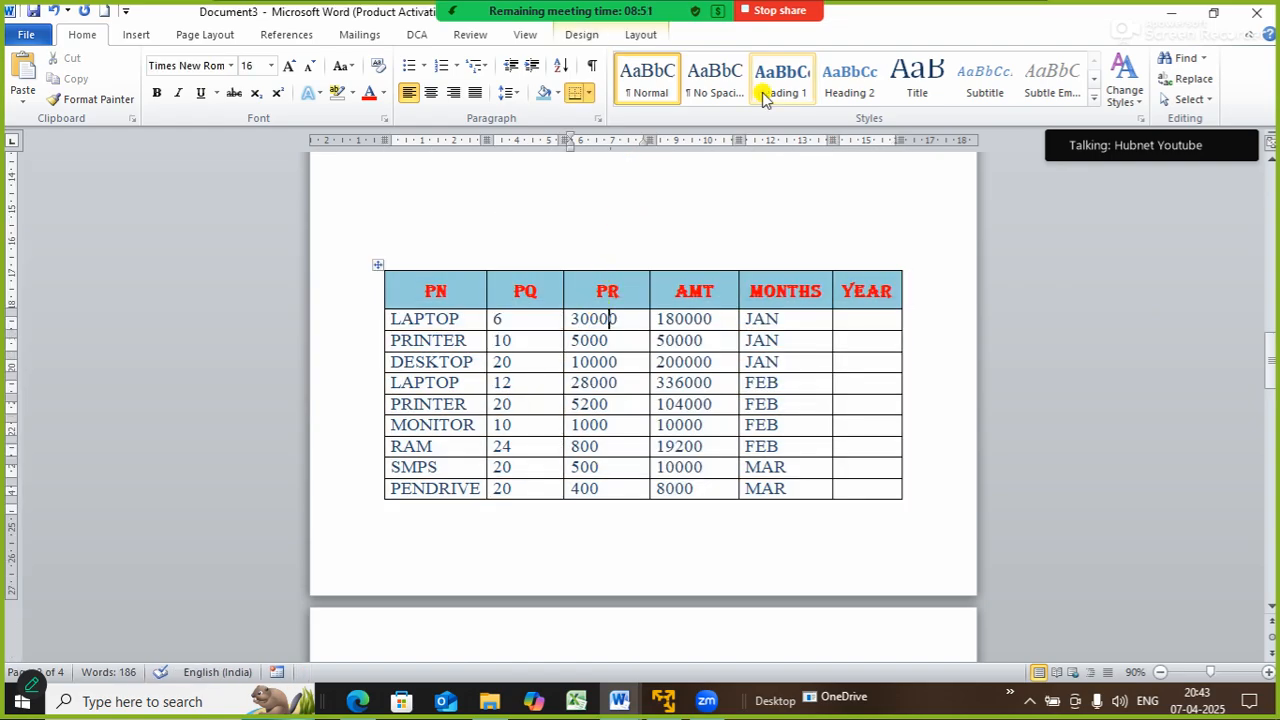
left_click(641, 34)
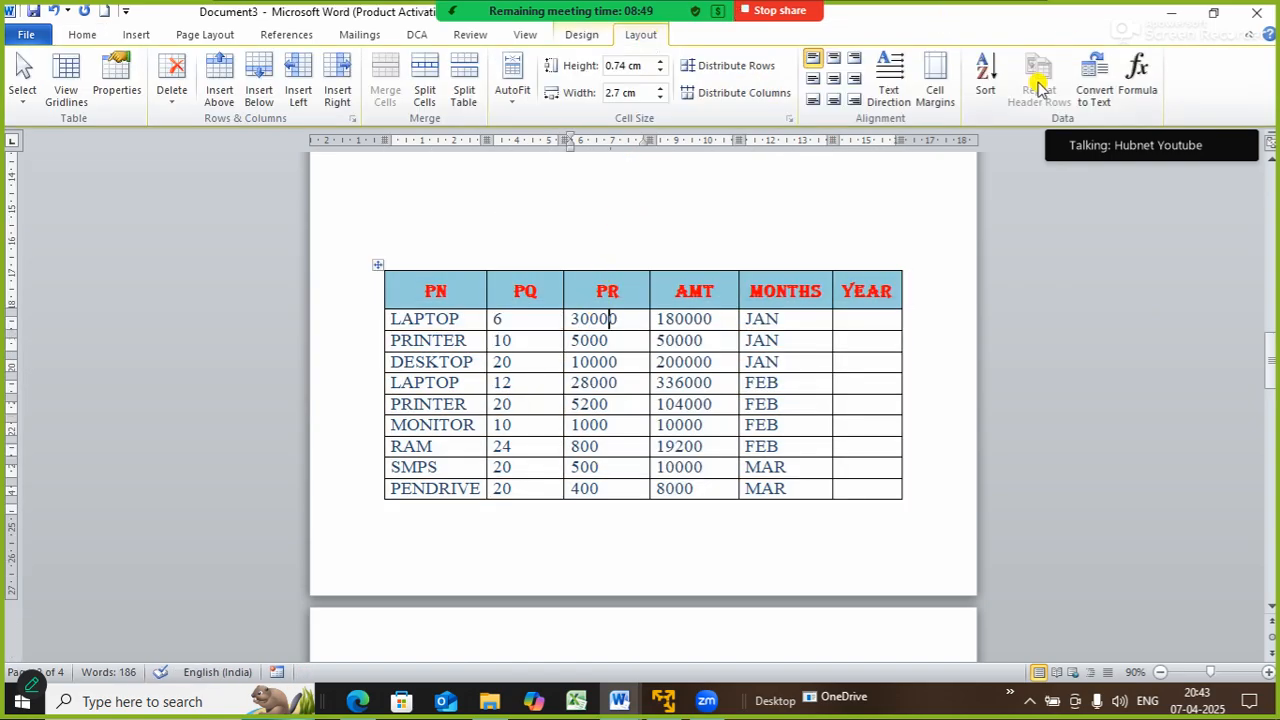
left_click(418, 290)
left_click_drag(417, 290, 881, 308)
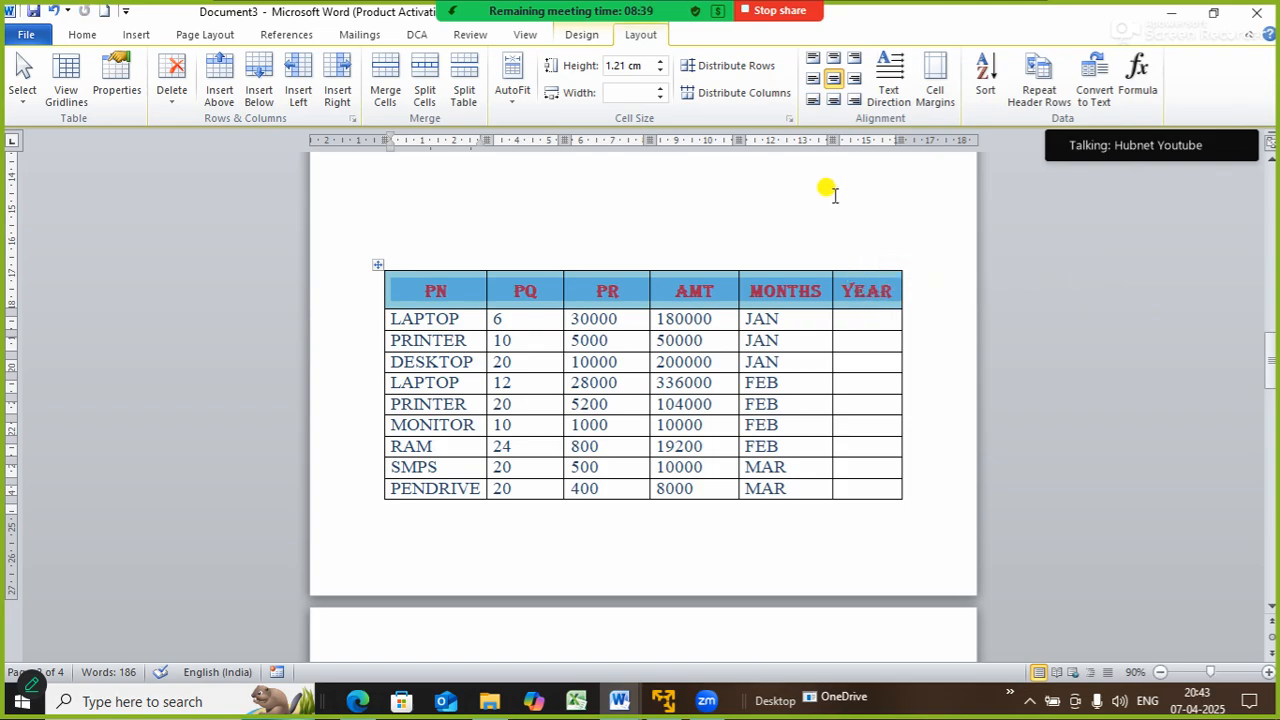
left_click(1046, 84)
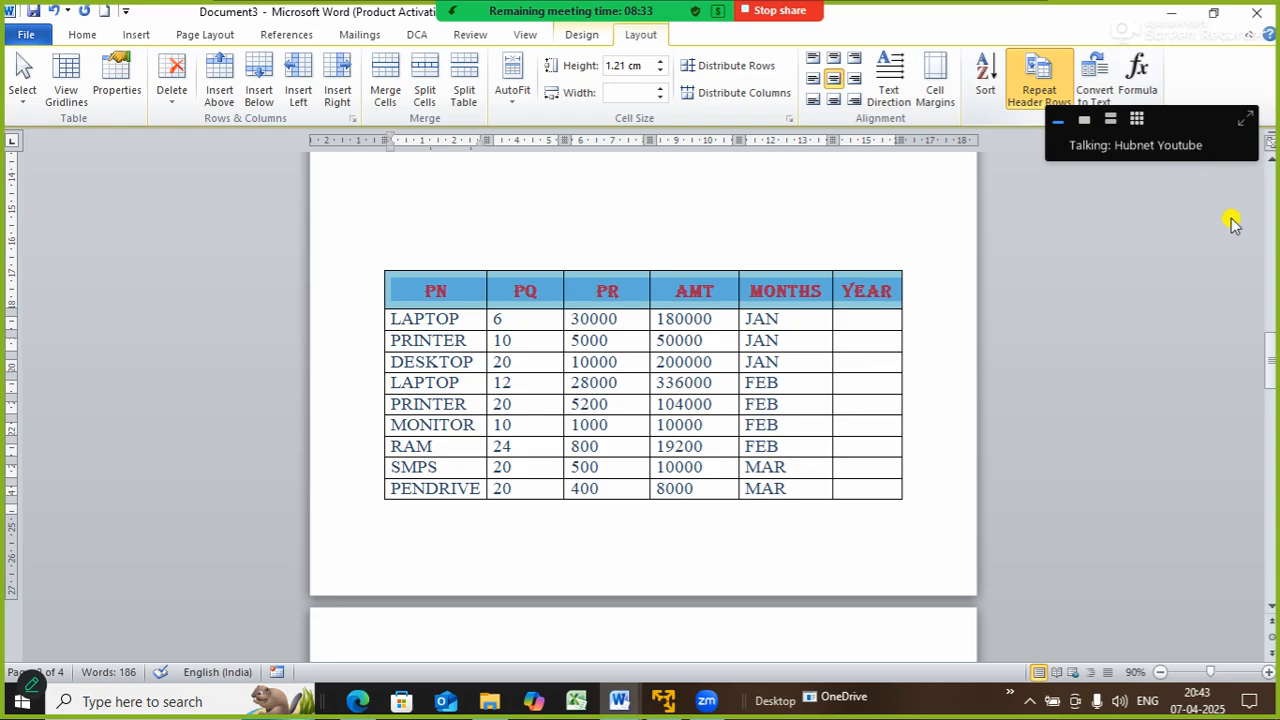
left_click(936, 291)
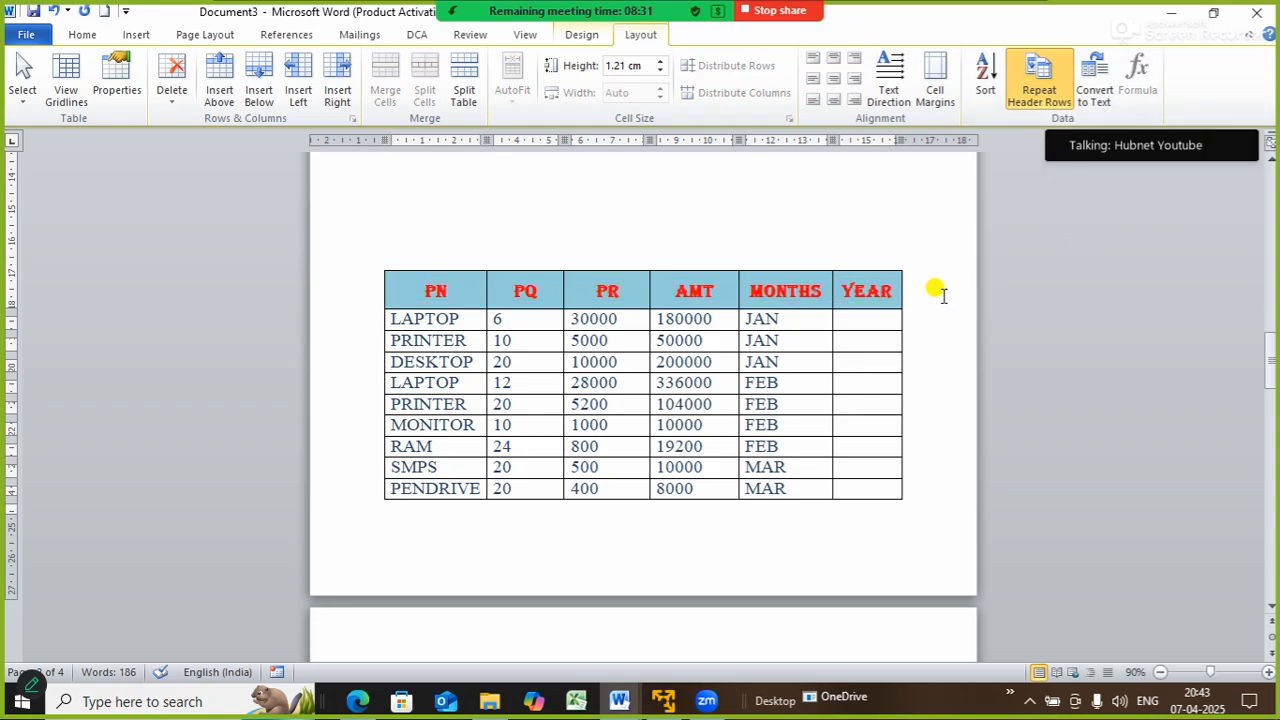
key("ctrl+p")
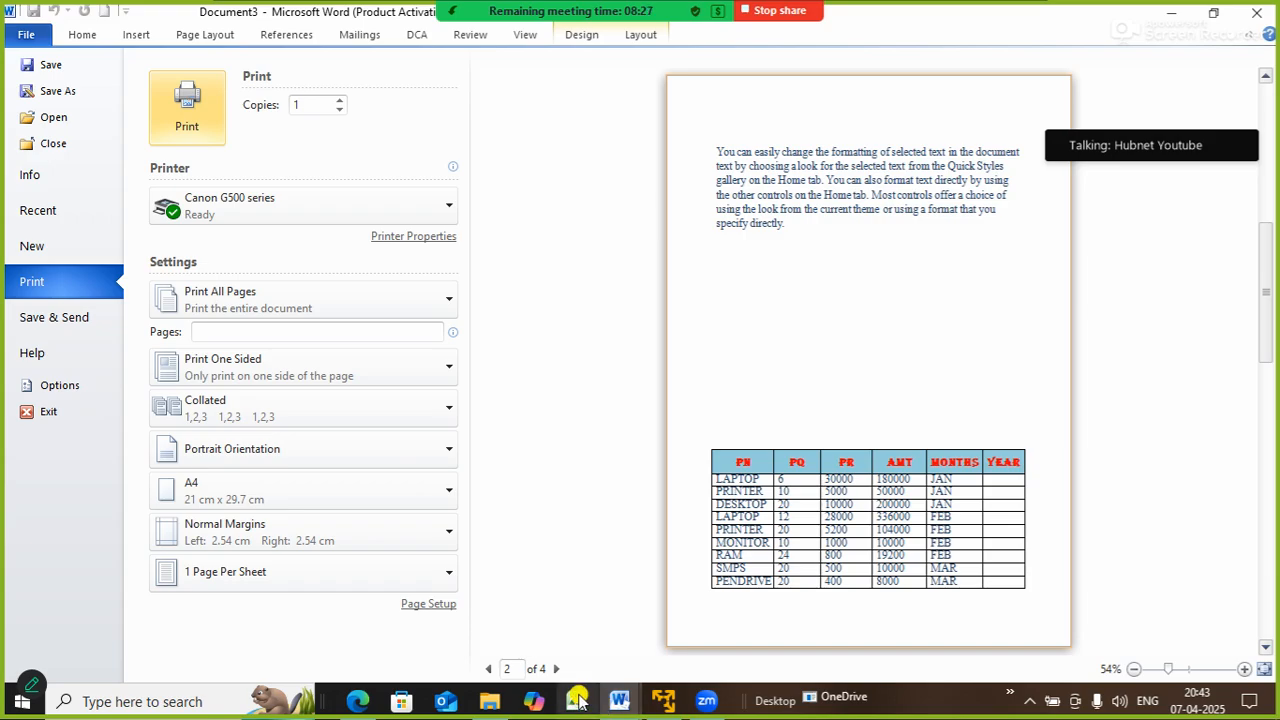
- Confirm preview page 3 now starts with the PN–YEAR headings, then exit the preview
left_click(558, 669)
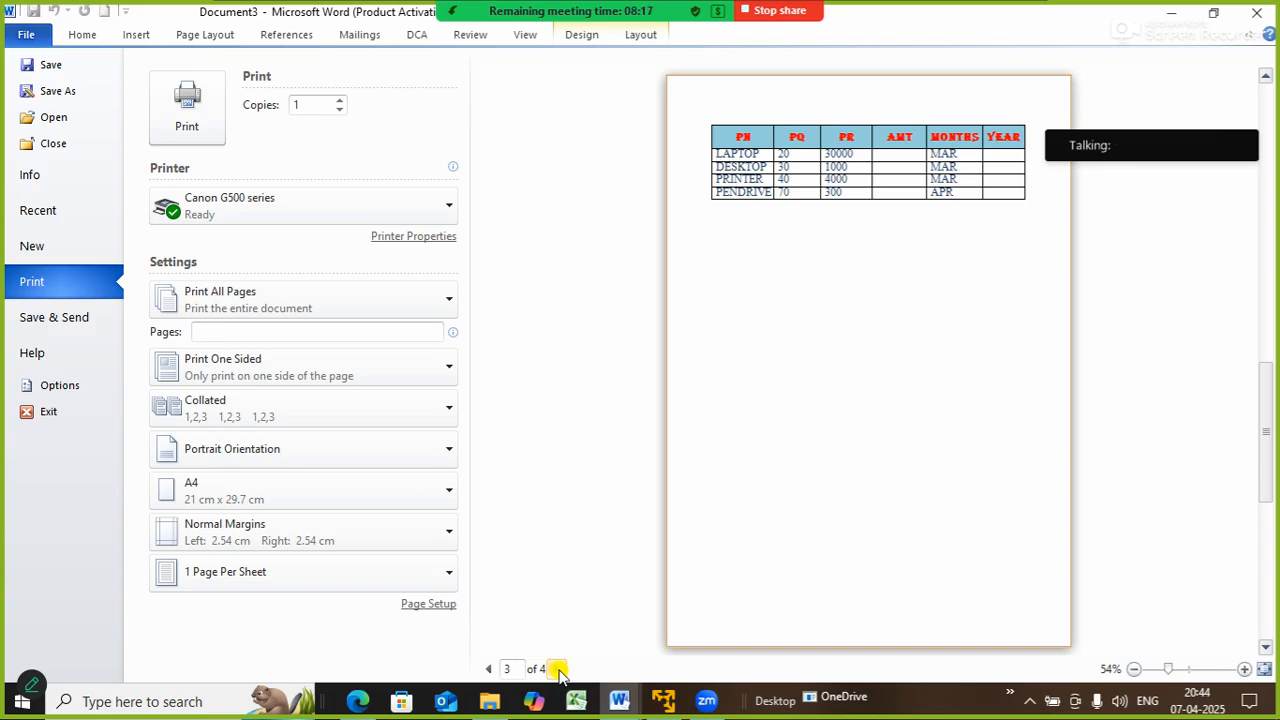
key("Escape")
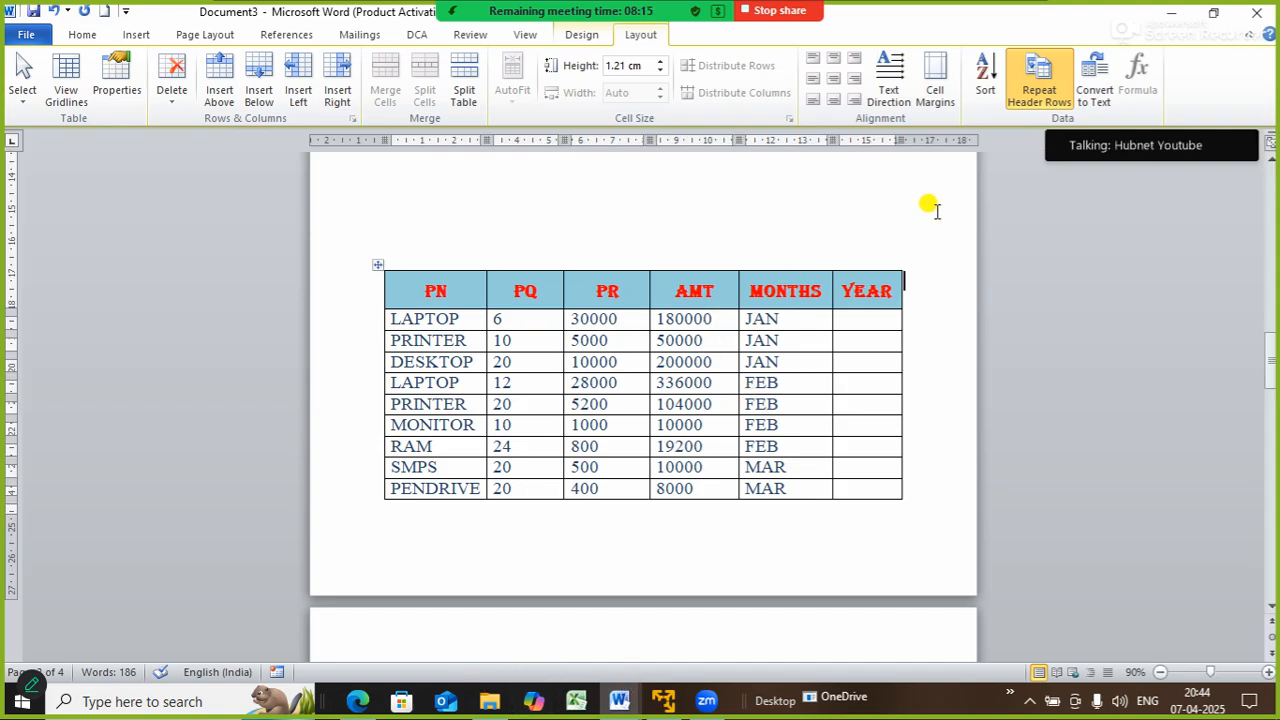
- With the caret in the PR heading, open the table's Sort dialog
left_click(864, 317)
left_click(1272, 343)
mouse_move(1272, 343)
left_mouse_down()
mouse_move(1272, 371)
mouse_move(1272, 323)
mouse_move(1272, 400)
mouse_move(1271, 314)
mouse_move(1271, 360)
mouse_move(1268, 345)
left_mouse_up()
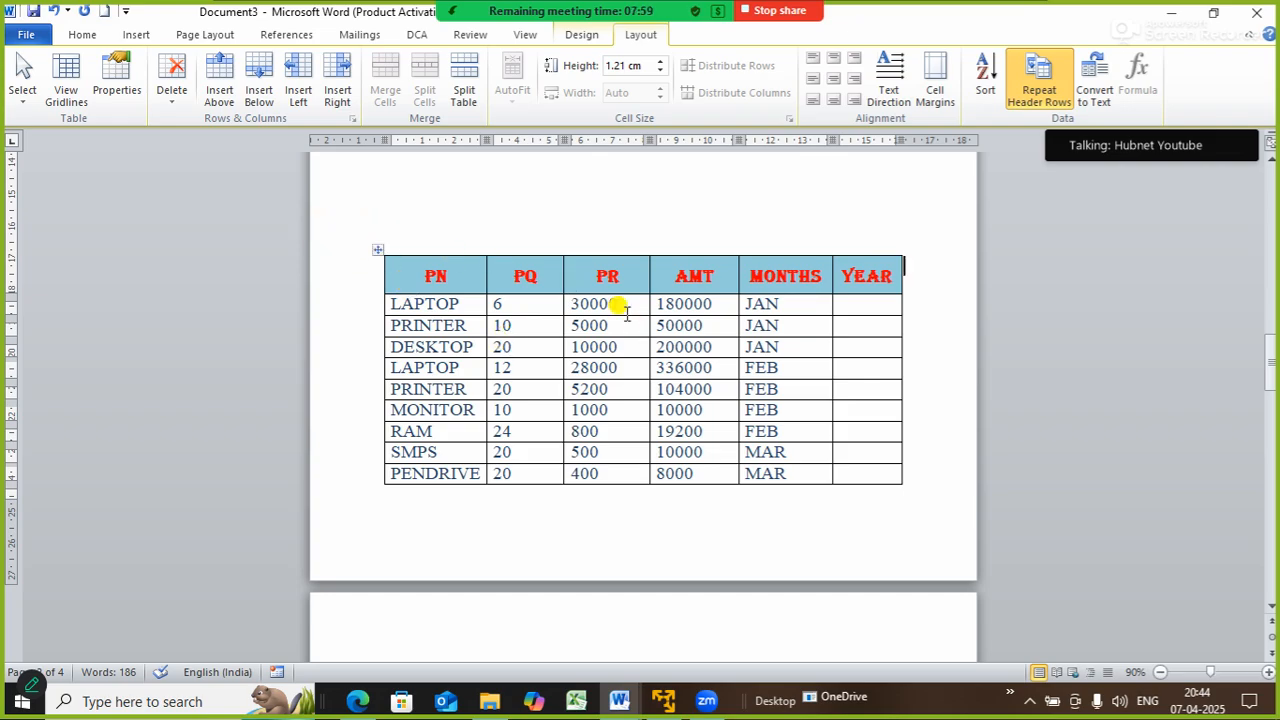
left_click(603, 272)
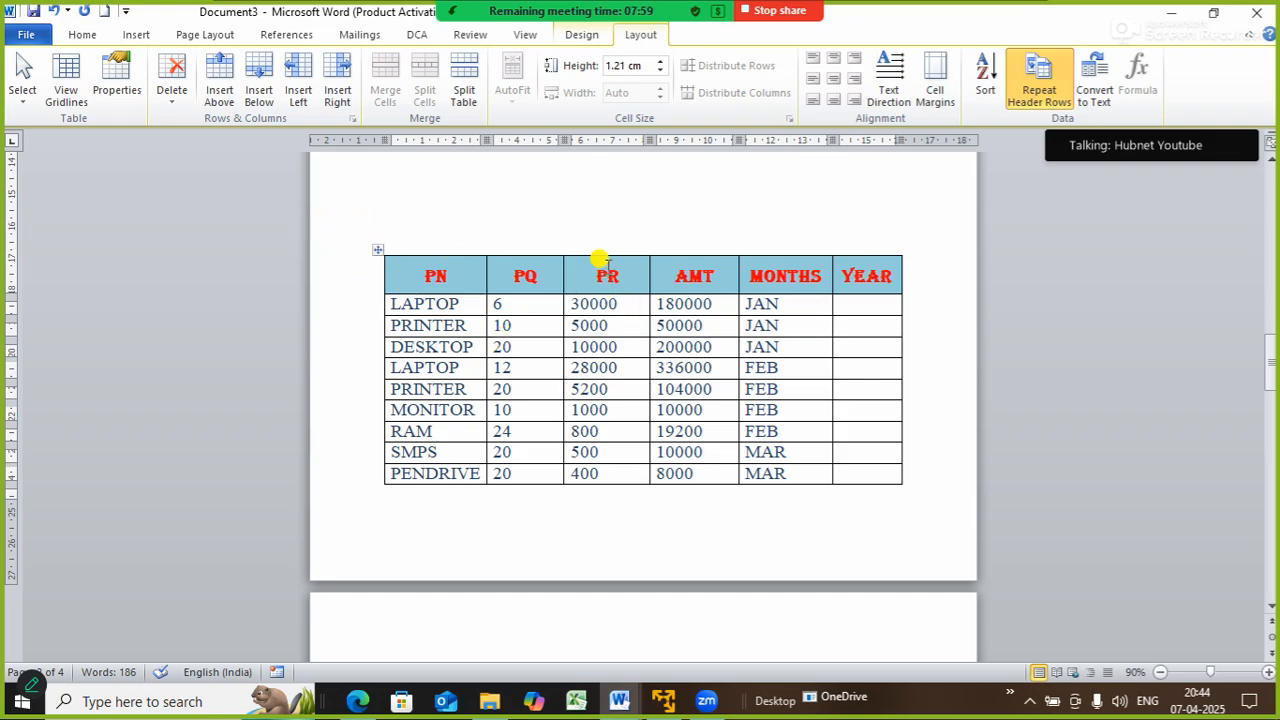
left_click(985, 78)
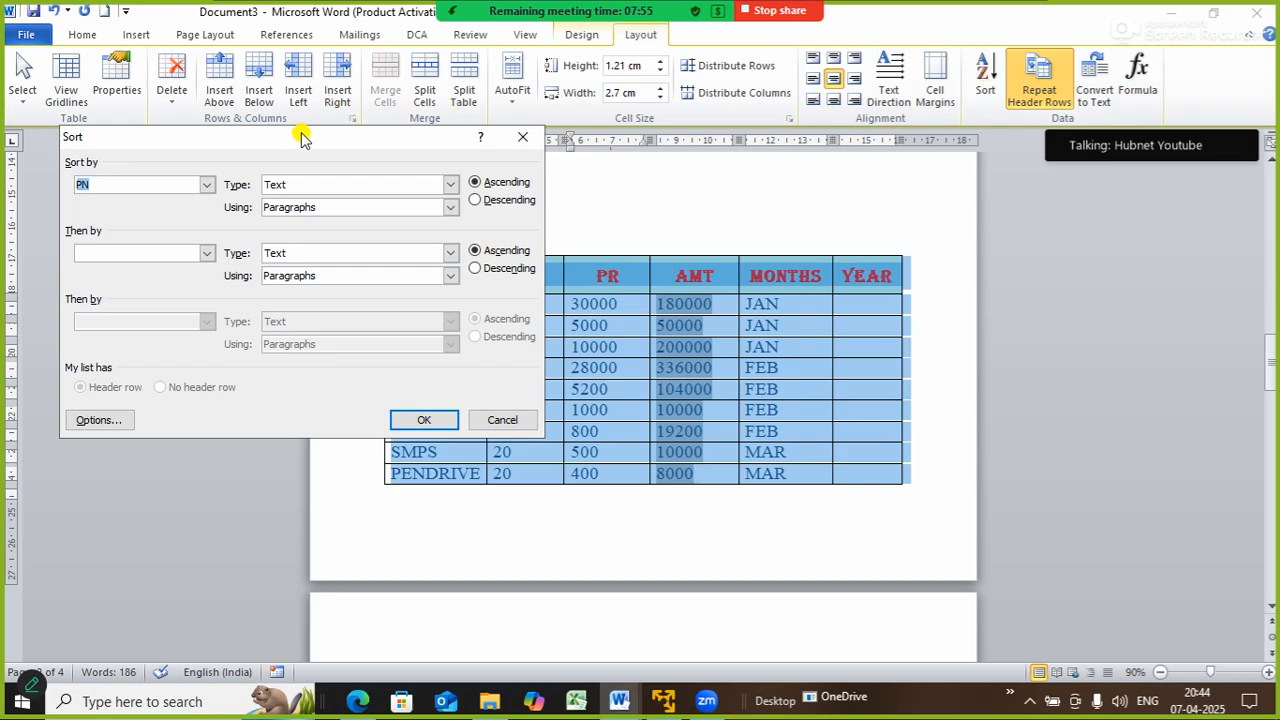
- Sort the table by PR, type Number, in descending order
left_click_drag(301, 136, 985, 188)
left_click(889, 236)
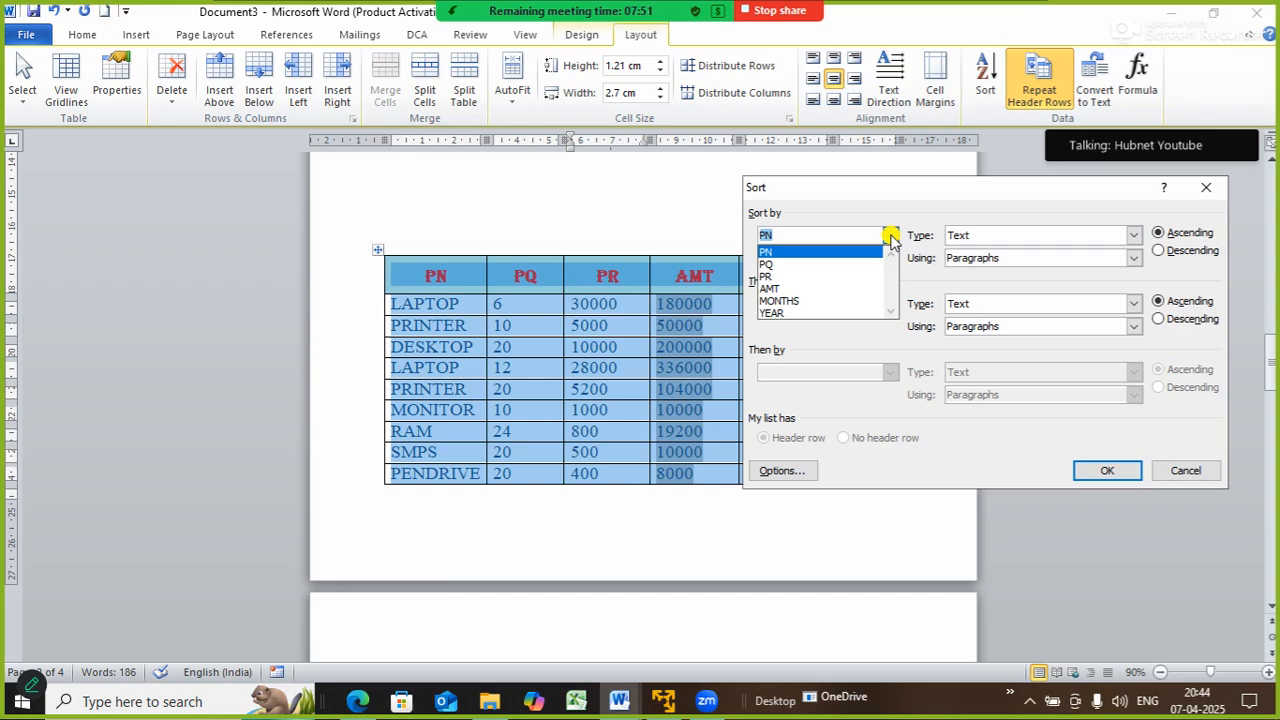
left_click(789, 282)
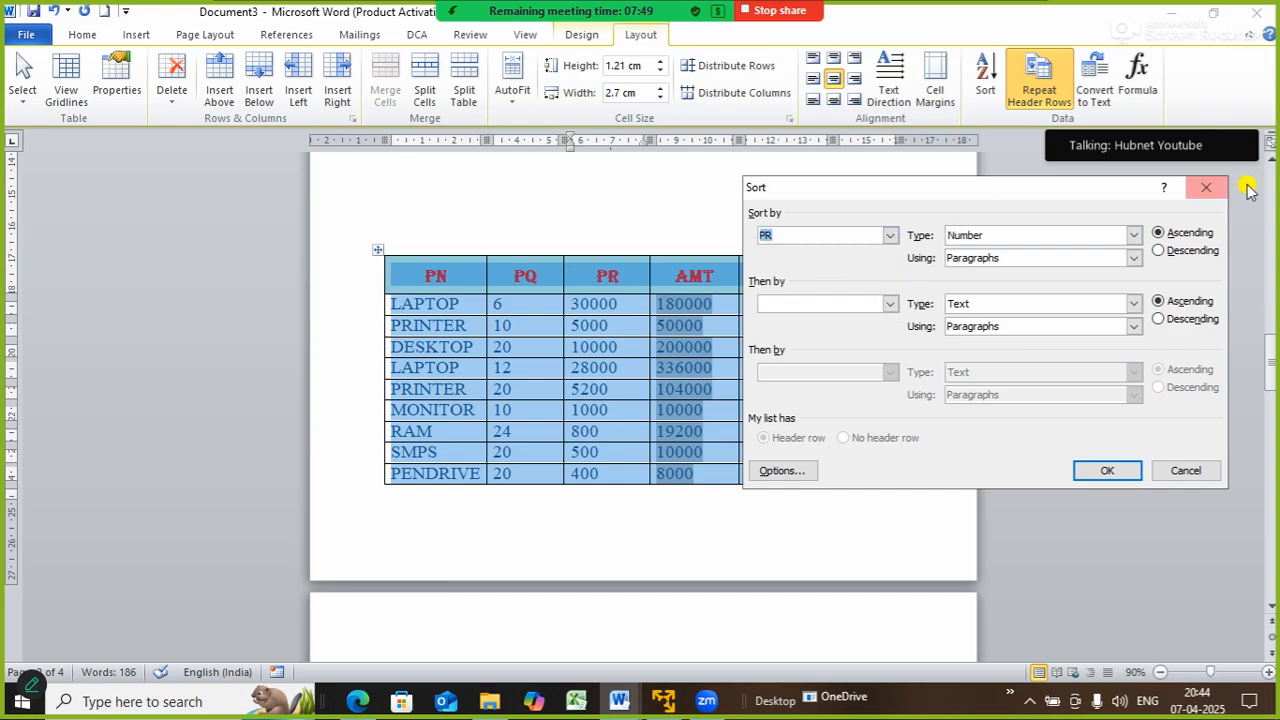
left_click(1134, 236)
left_click(1135, 237)
left_click(1162, 251)
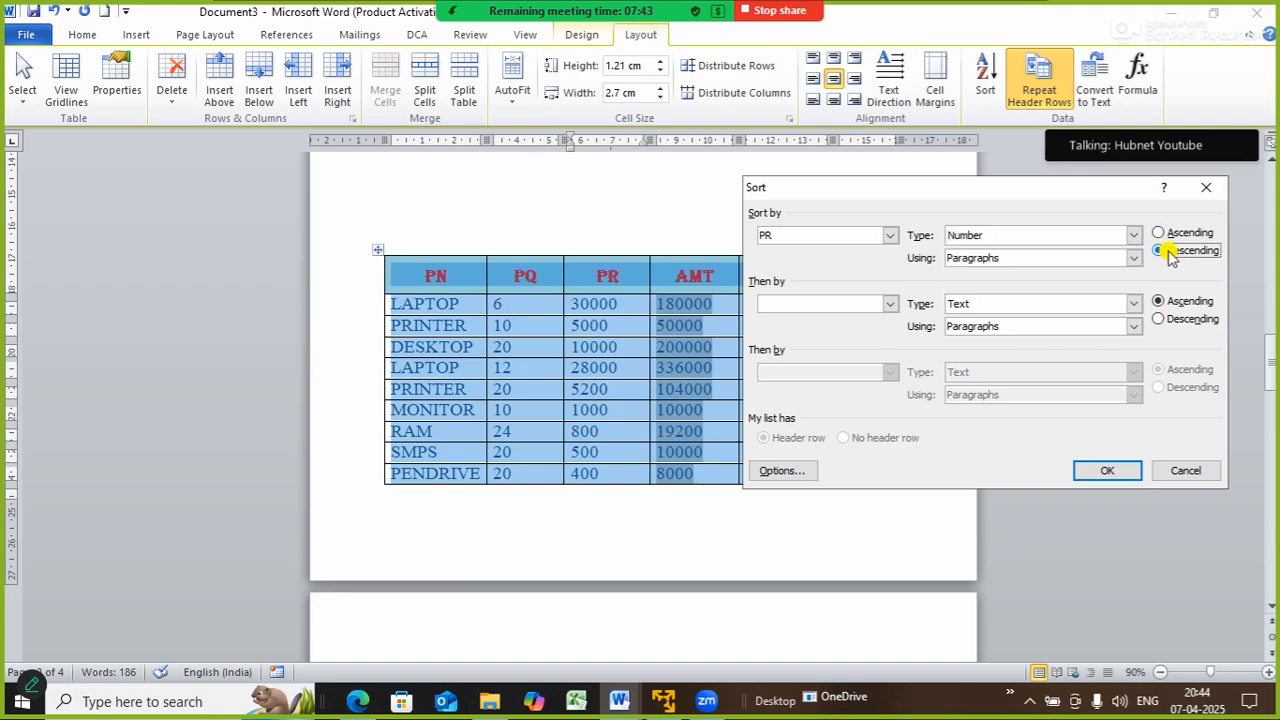
left_click(1106, 470)
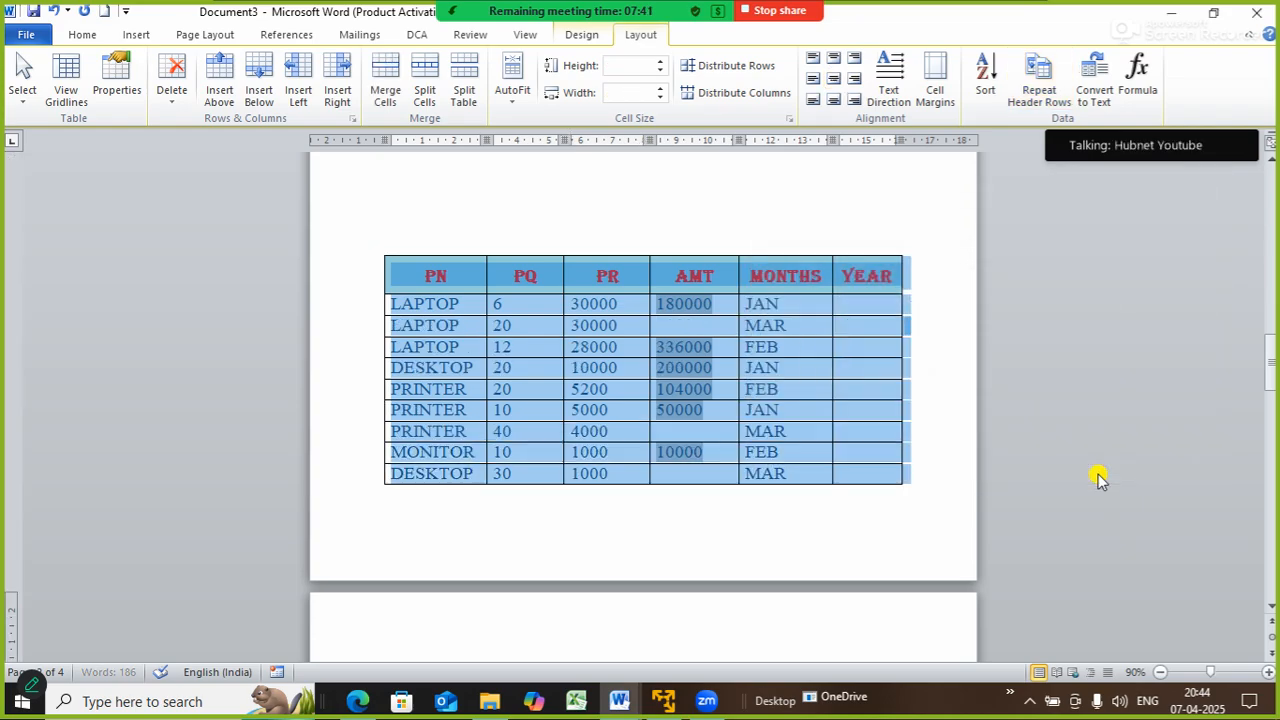
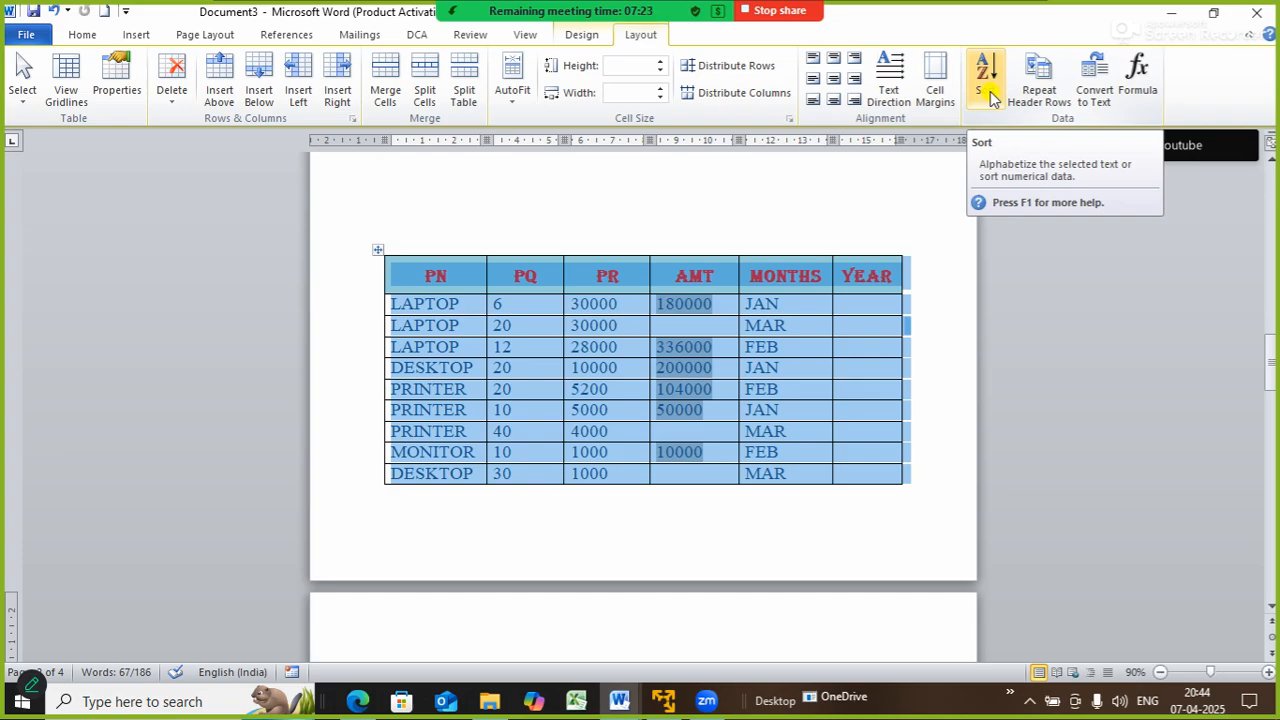
- Re-sort the table rows by PR in ascending order
left_click(988, 95)
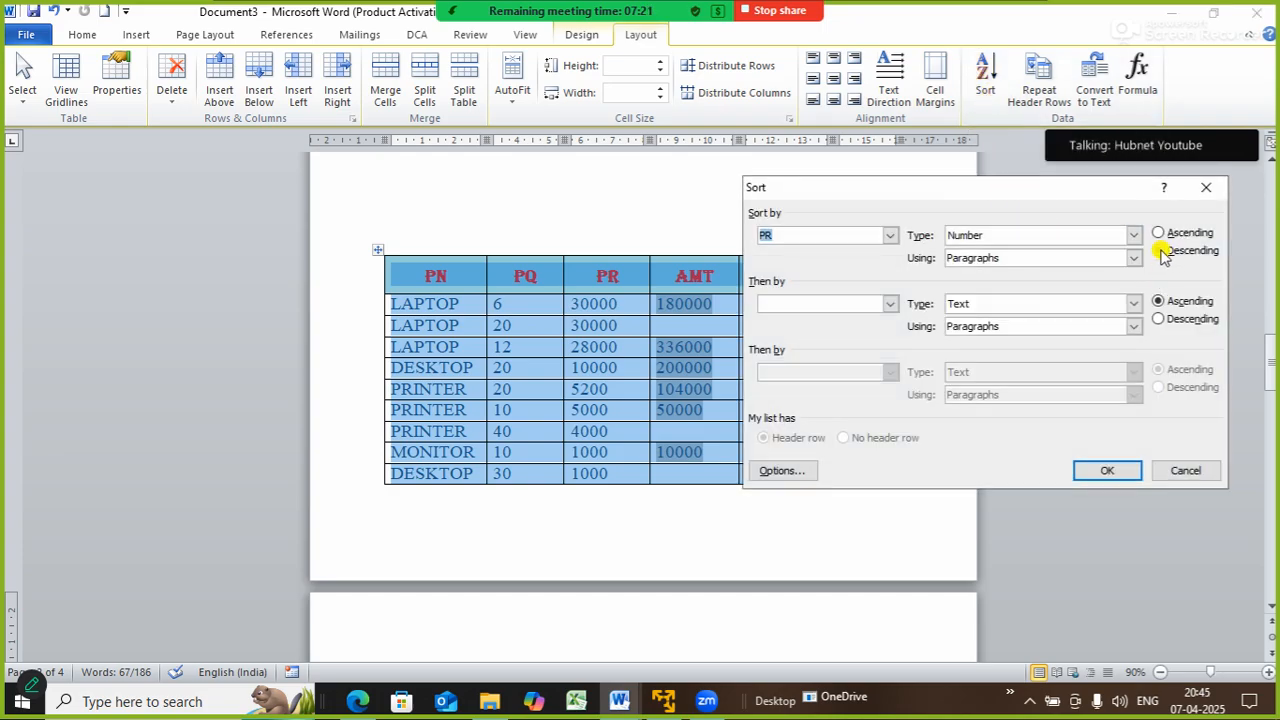
left_click(1160, 233)
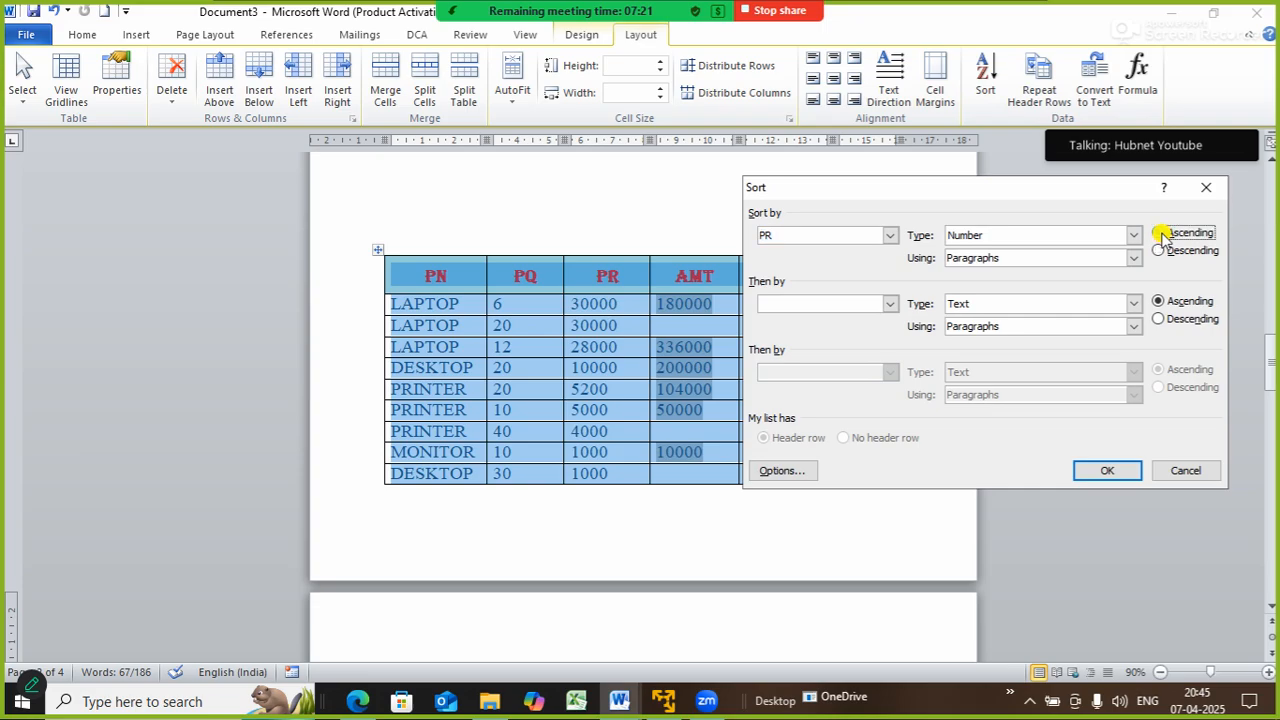
left_click(1108, 472)
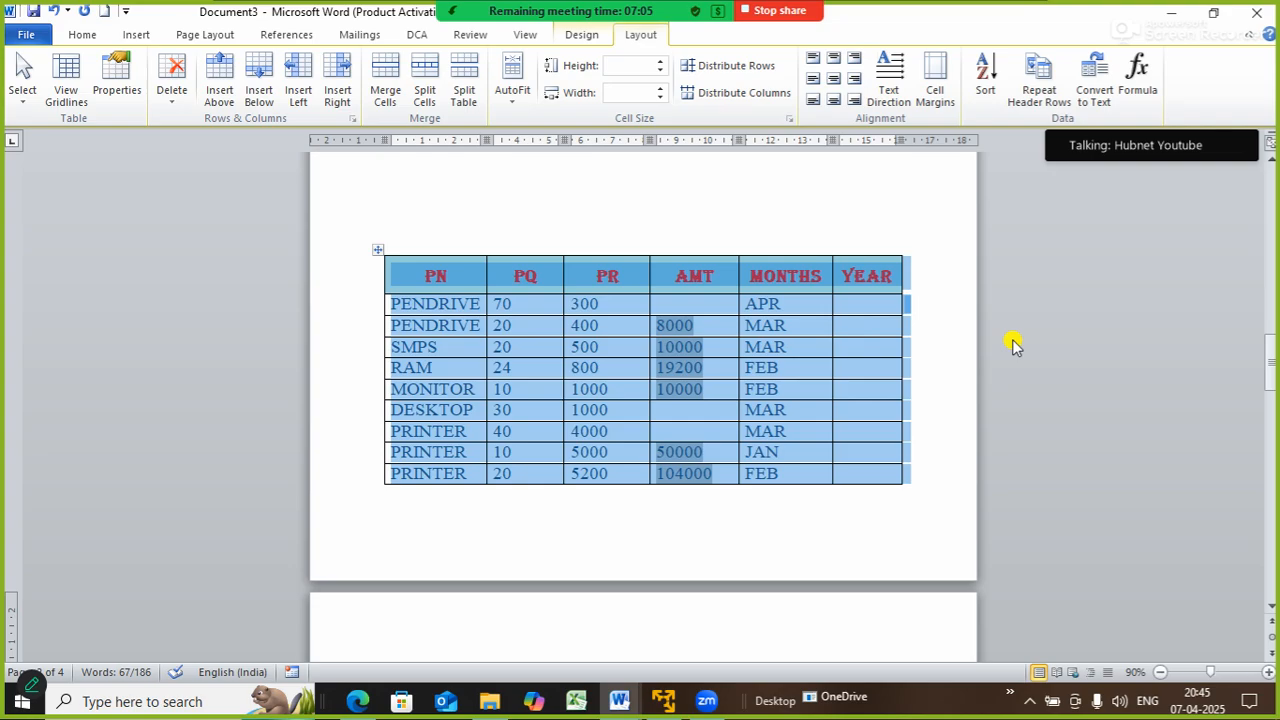
mouse_move(1272, 358)
left_mouse_down()
mouse_move(1273, 395)
mouse_move(1272, 364)
left_mouse_up()
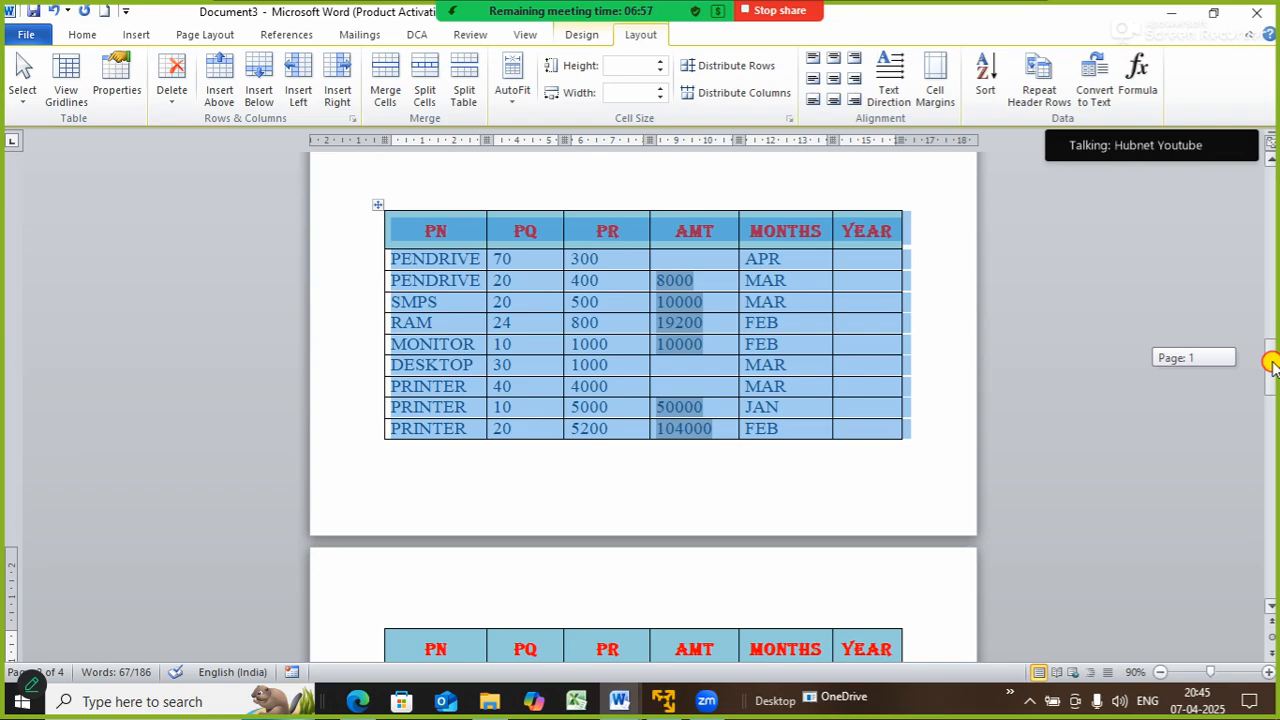
left_click_drag(1272, 364, 1272, 356)
- Undo the PR sort so the rows return to month order
left_click(948, 362)
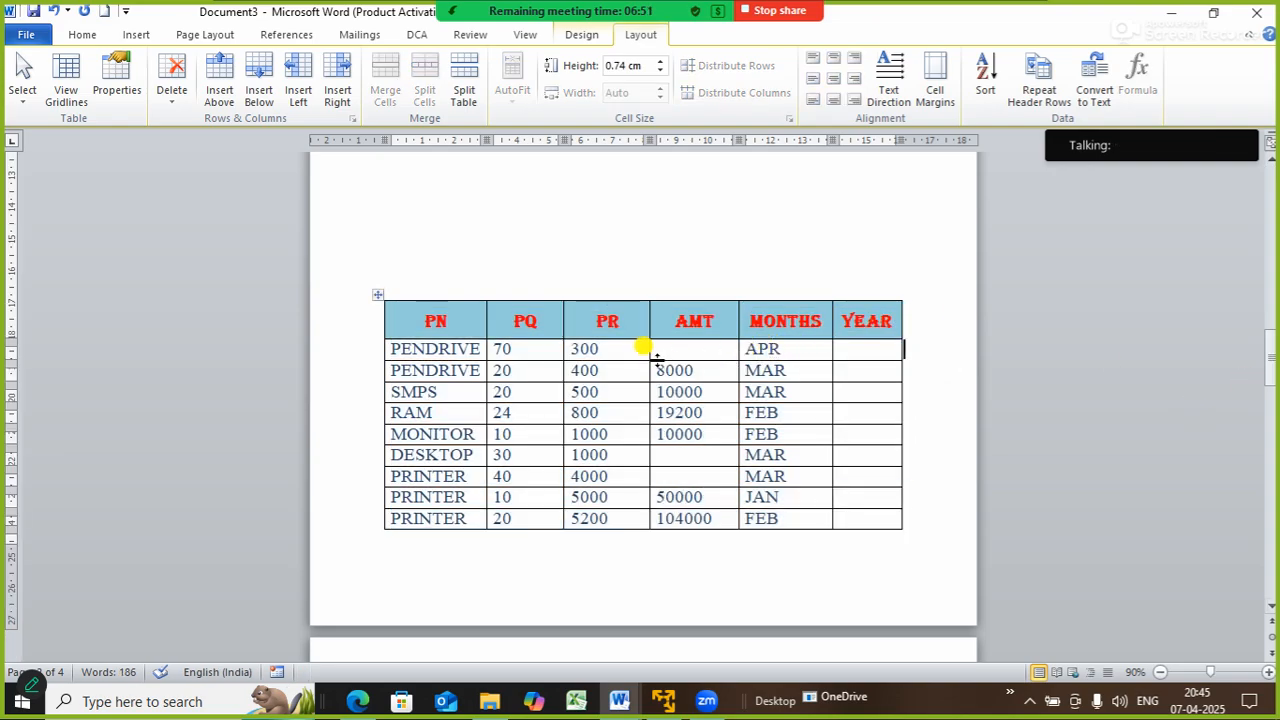
key("ctrl+z")
key("ctrl+z")
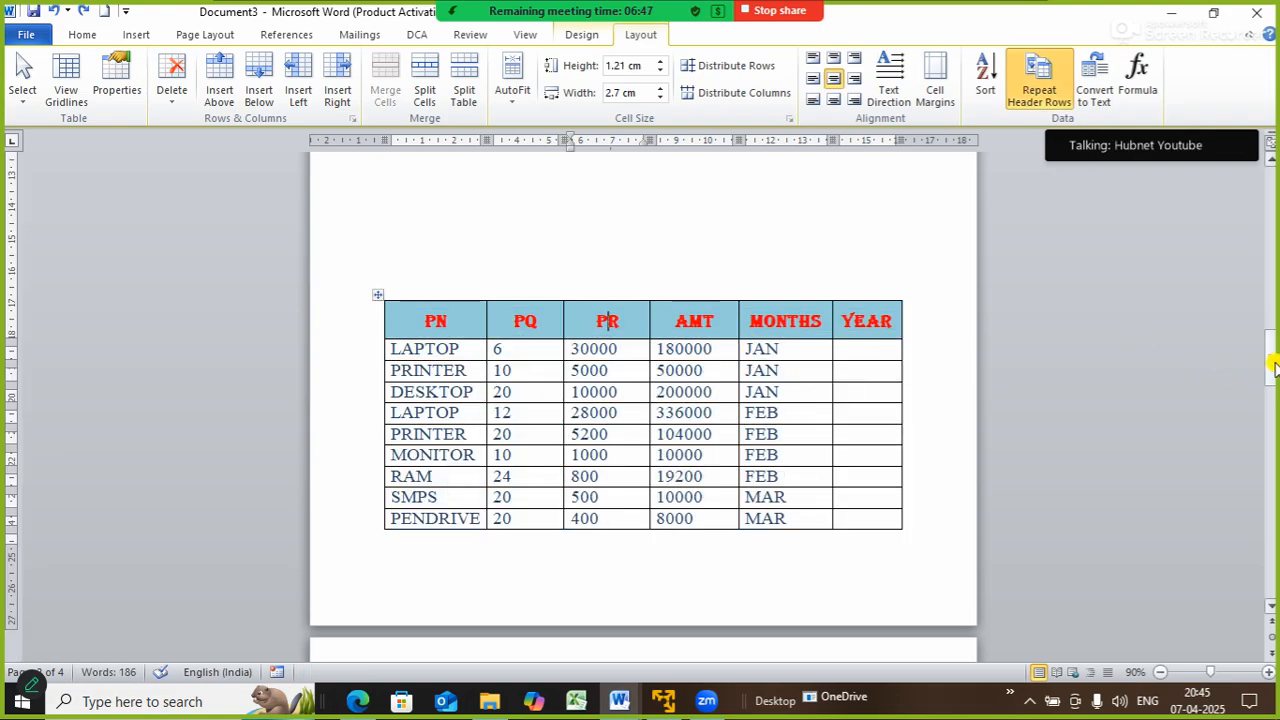
mouse_move(1269, 357)
left_mouse_down()
mouse_move(1272, 396)
mouse_move(1273, 366)
left_mouse_up()
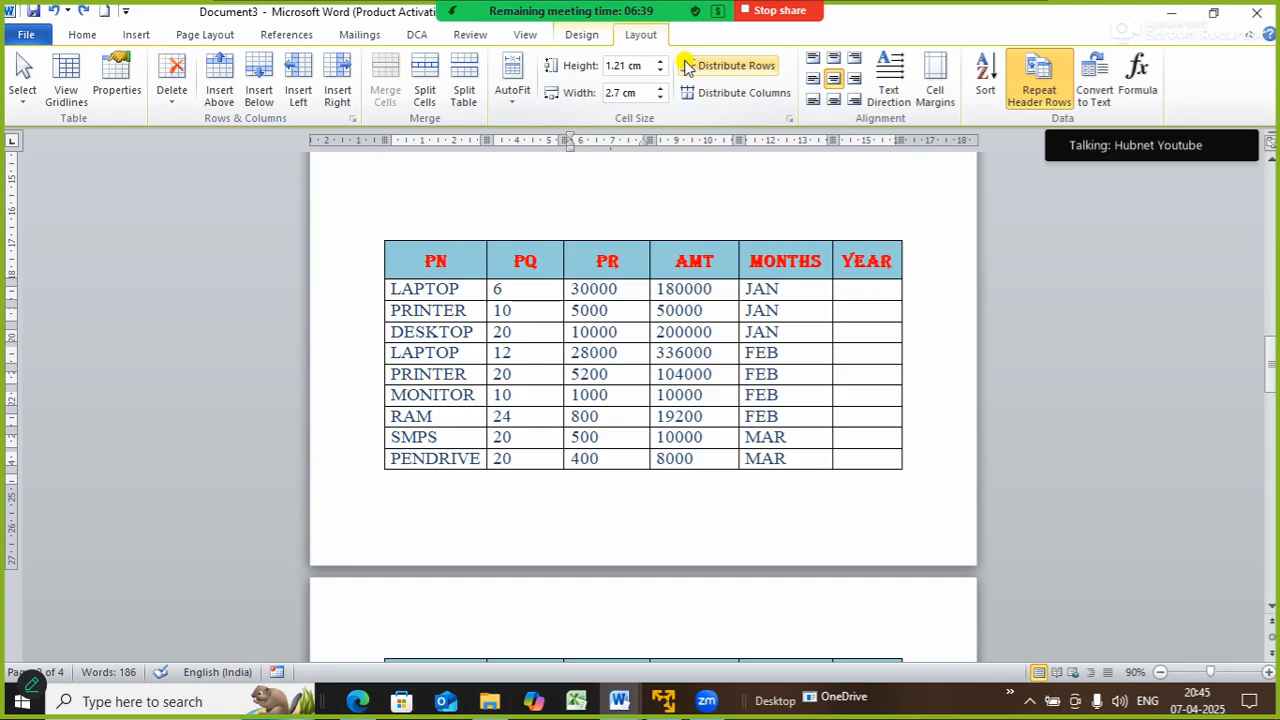
- Set the table's top cell margin to 0.1 cm
left_click(938, 100)
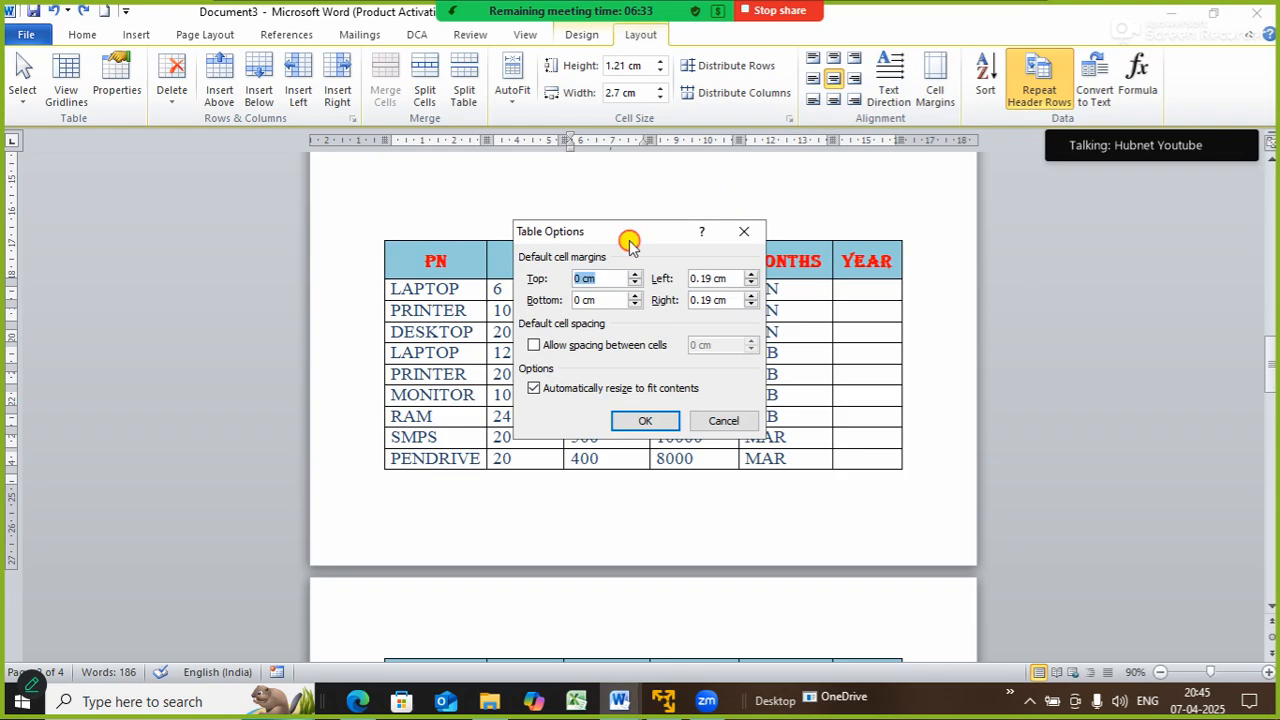
left_click_drag(629, 240, 1022, 246)
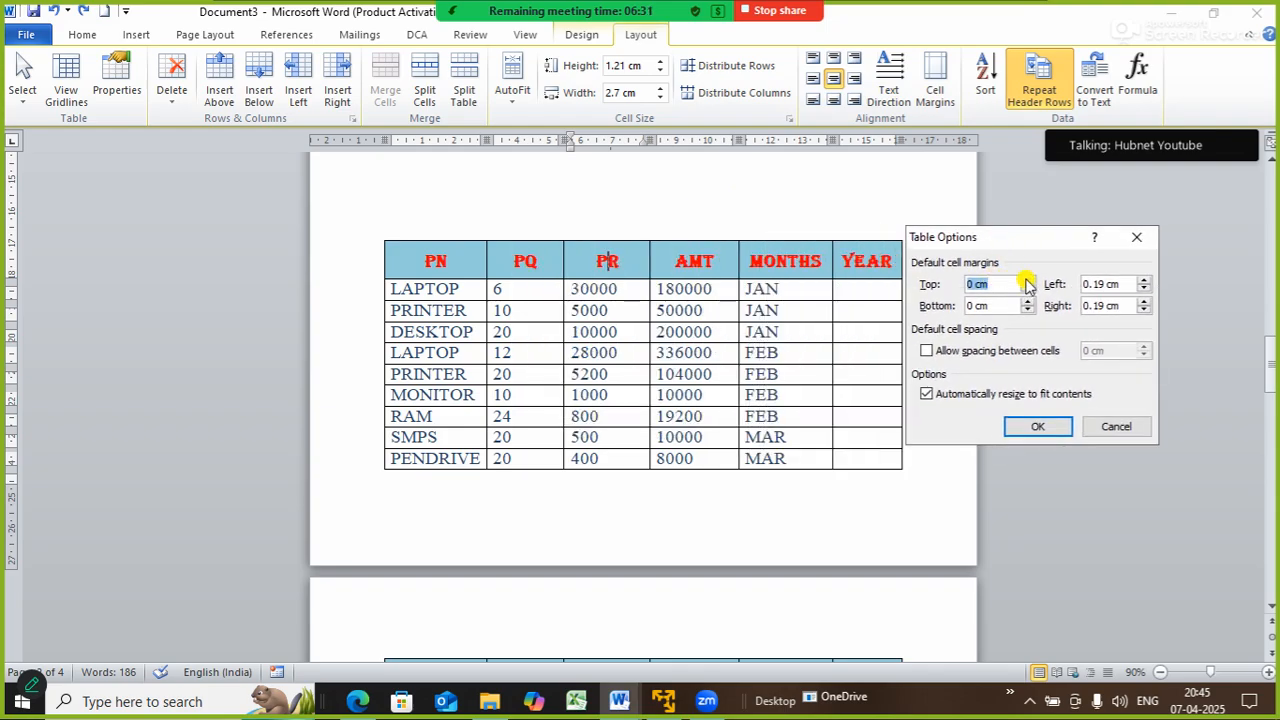
left_click(1028, 281)
left_click(1028, 281)
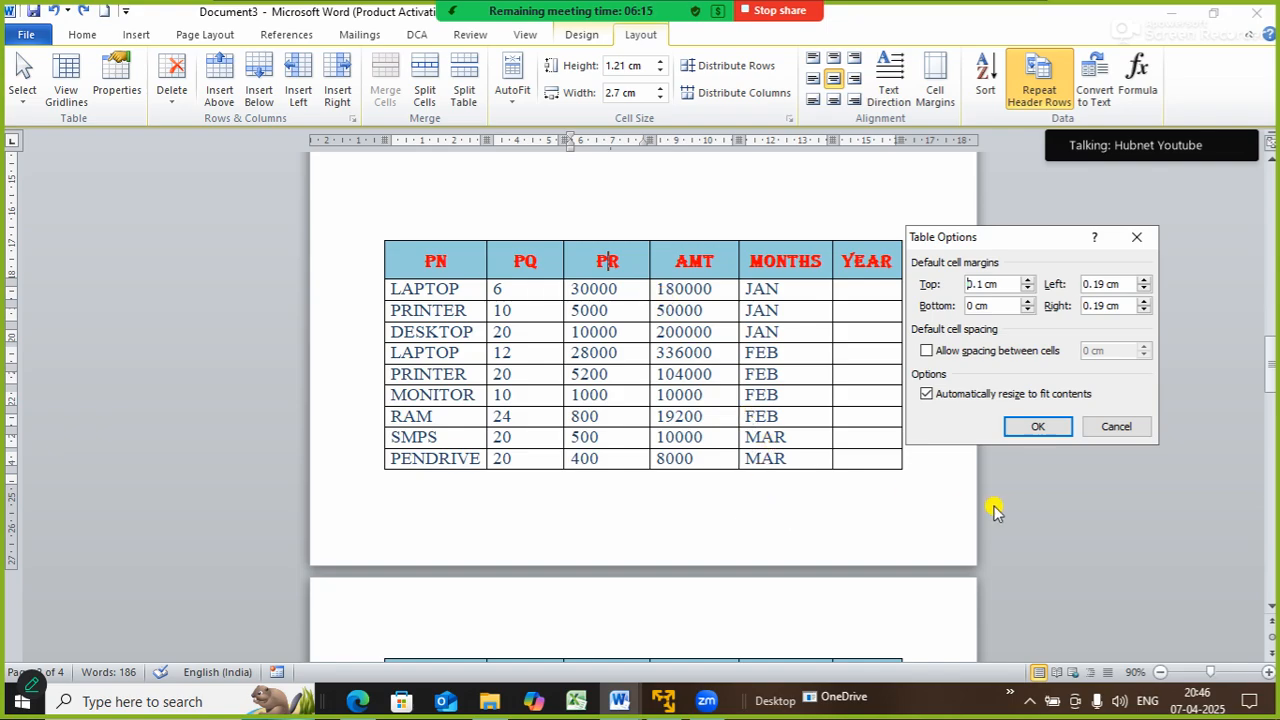
left_click(1030, 428)
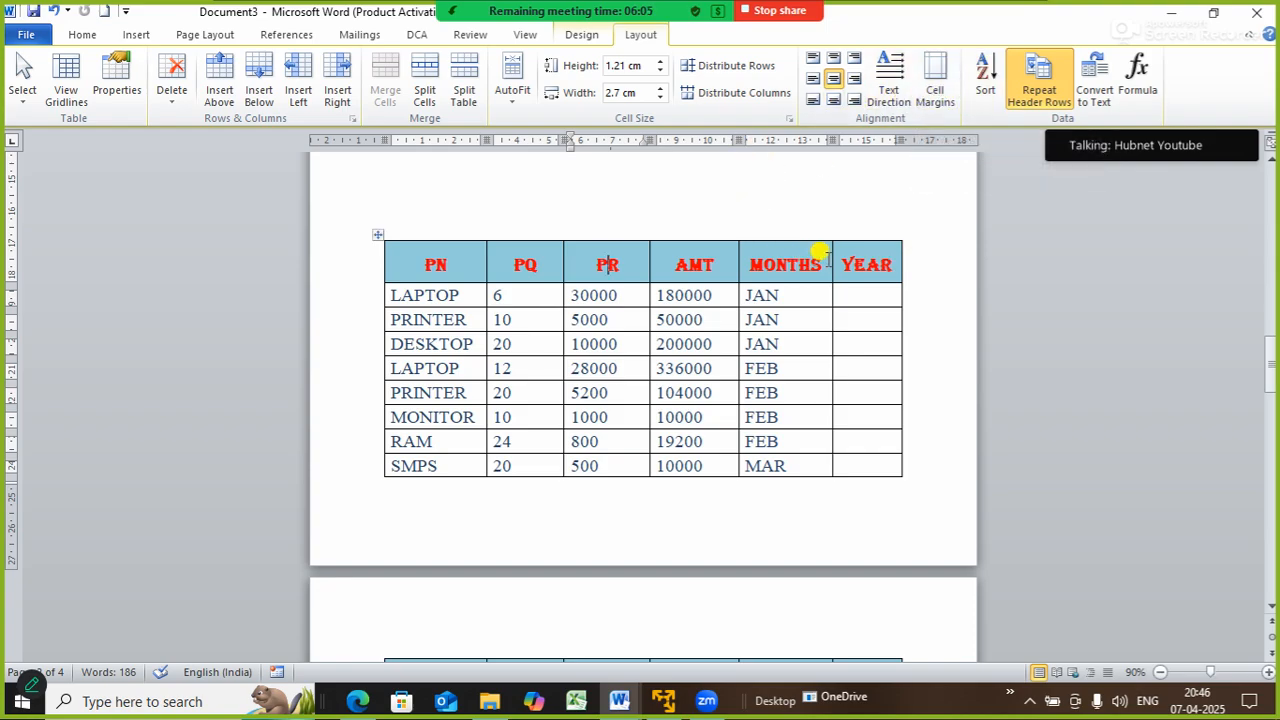
- Switch the YEAR header text to vertical and back to horizontal, twice
left_click(868, 270)
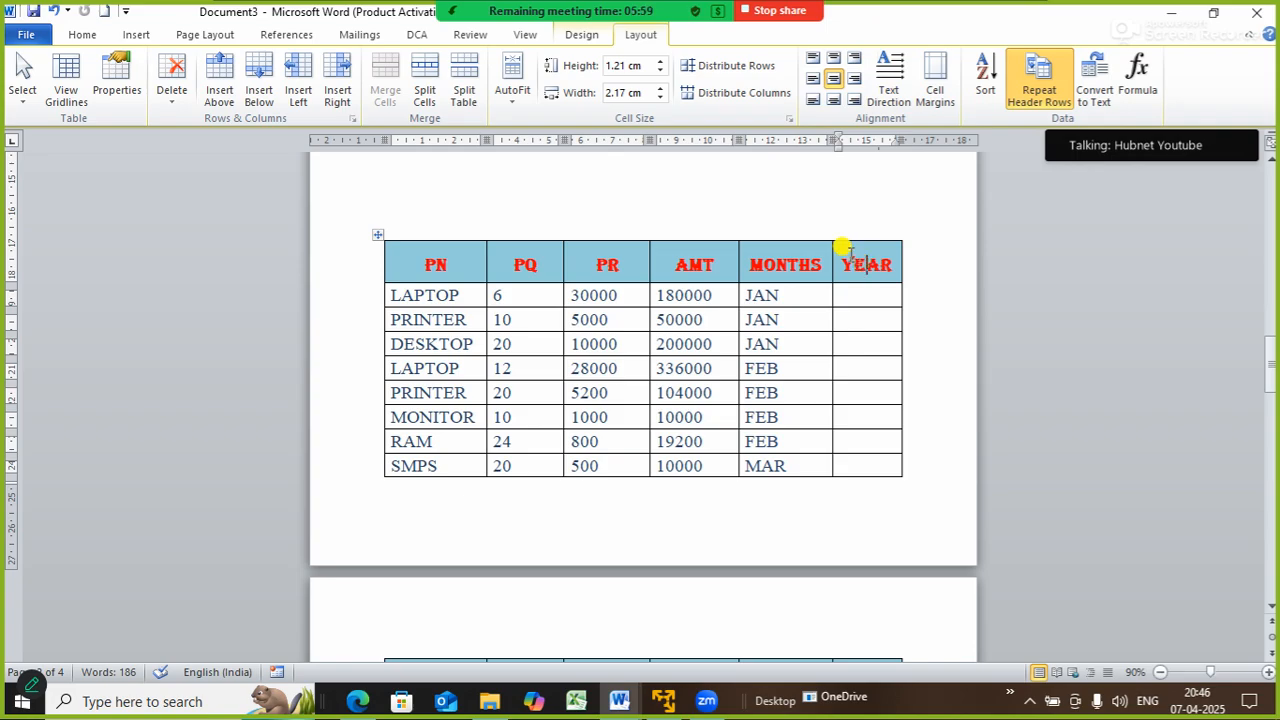
left_click(887, 90)
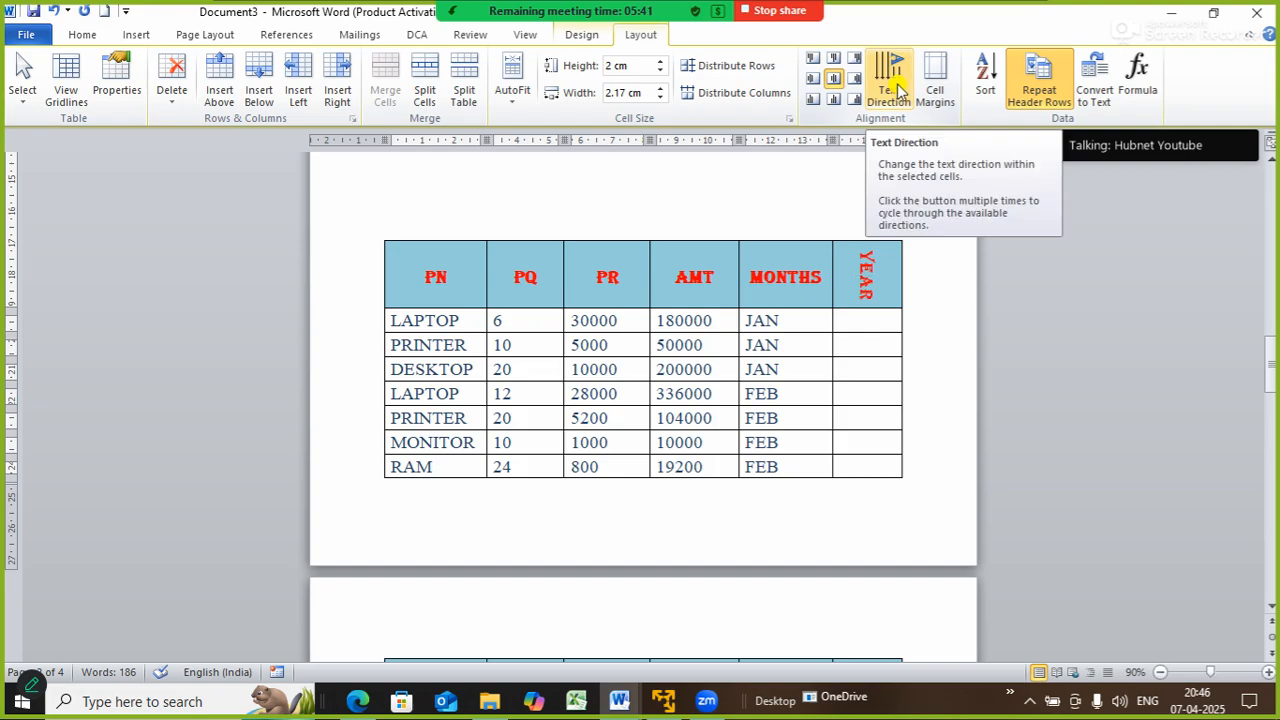
left_click(893, 85)
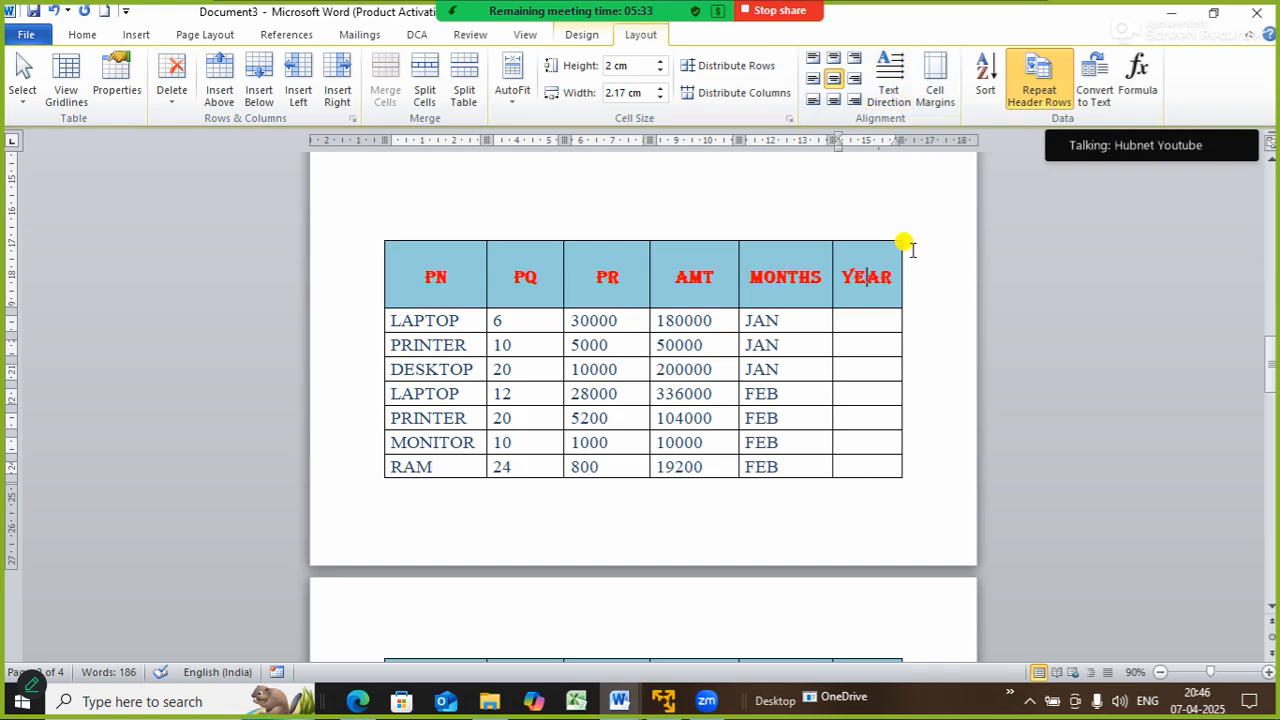
left_click(893, 96)
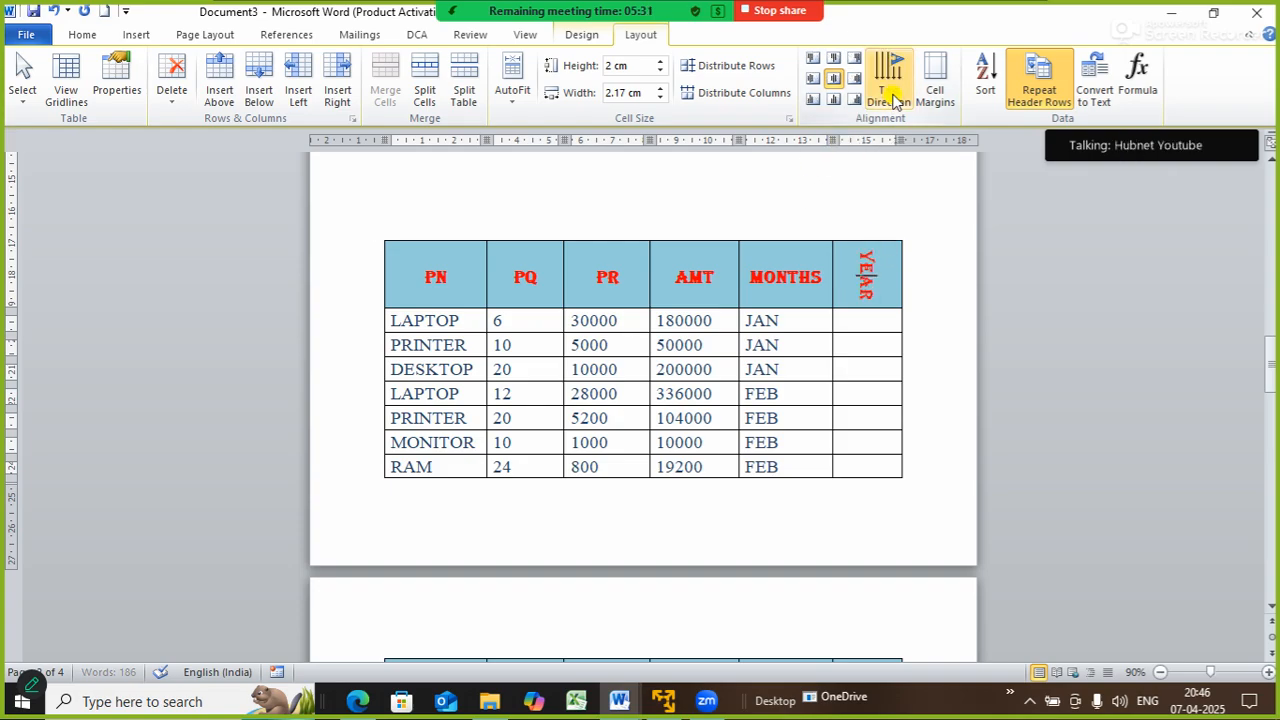
left_click(893, 96)
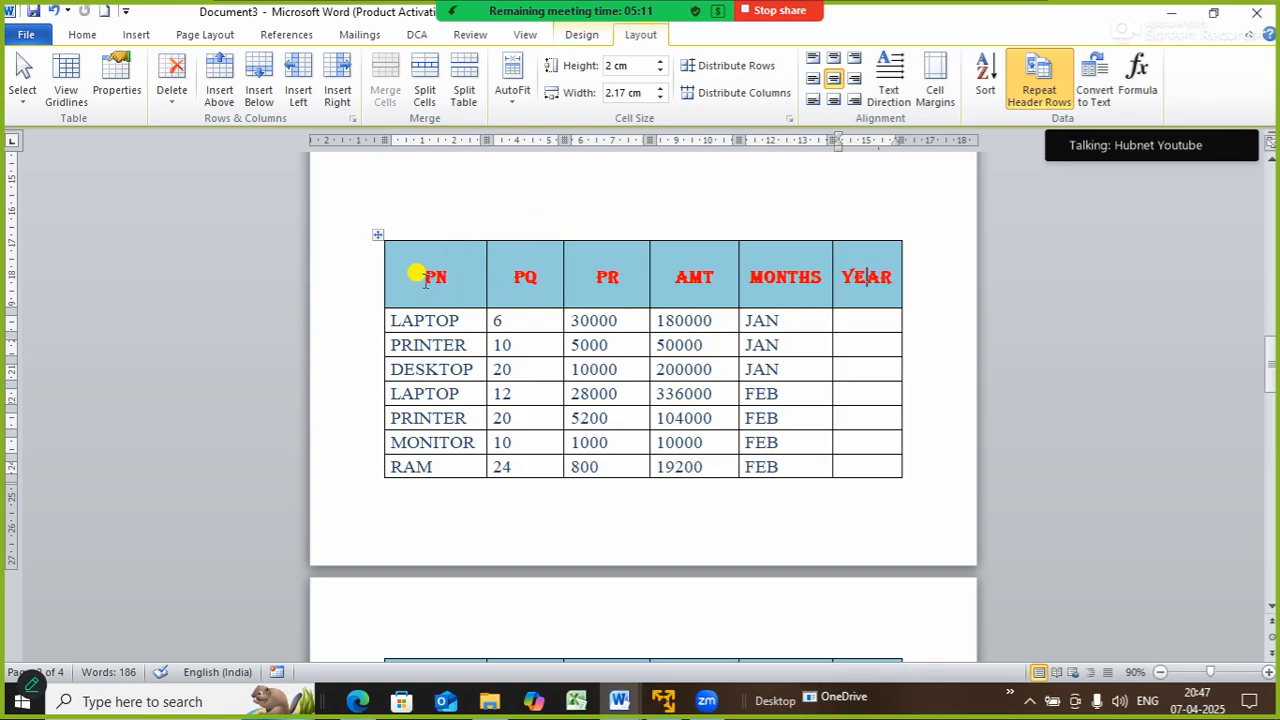
- Reduce the PN–YEAR header row height to 1.3 cm
left_click_drag(421, 276, 853, 283)
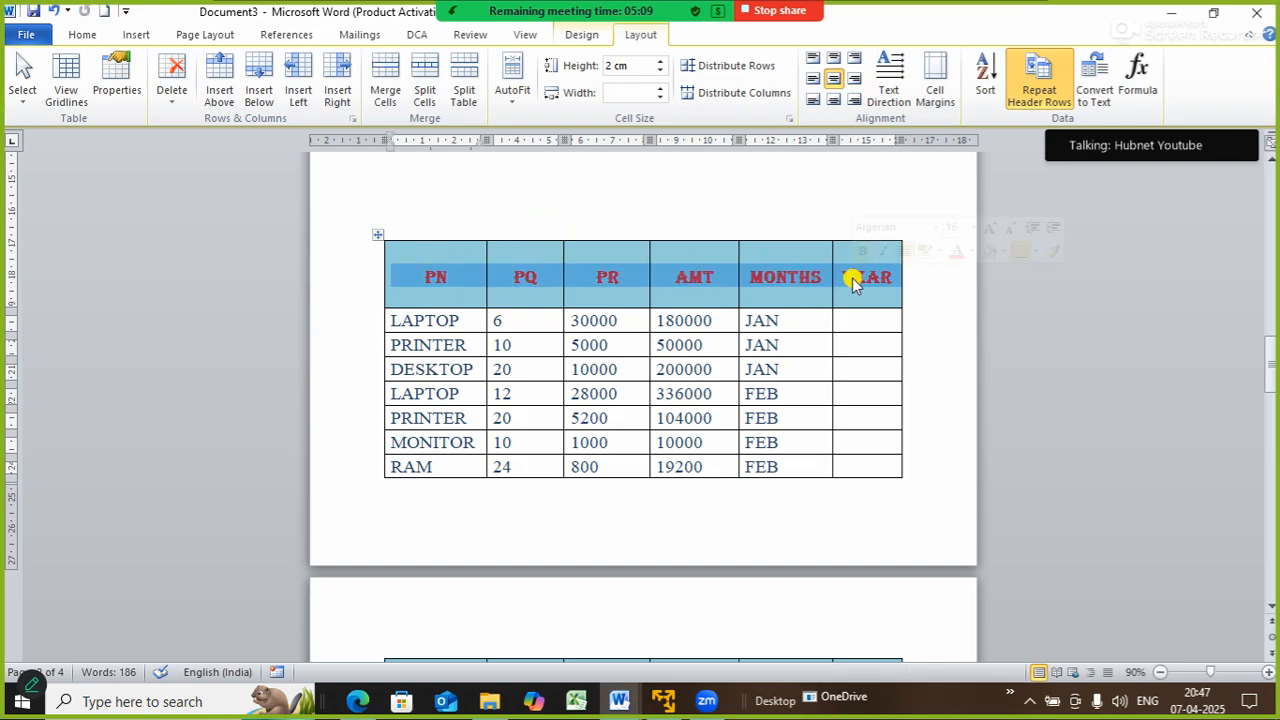
left_click(660, 72)
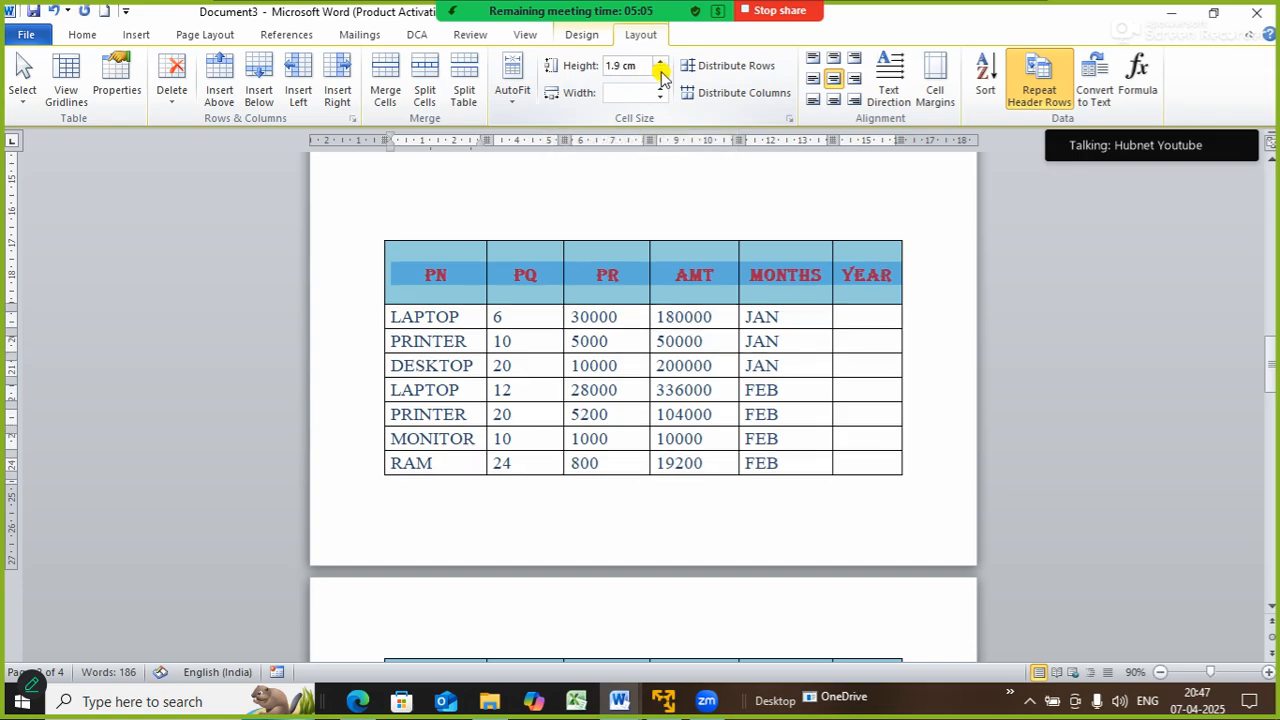
left_click(660, 72)
left_click(660, 72)
left_click(660, 72)
left_click(660, 72)
left_click(660, 72)
left_click(660, 72)
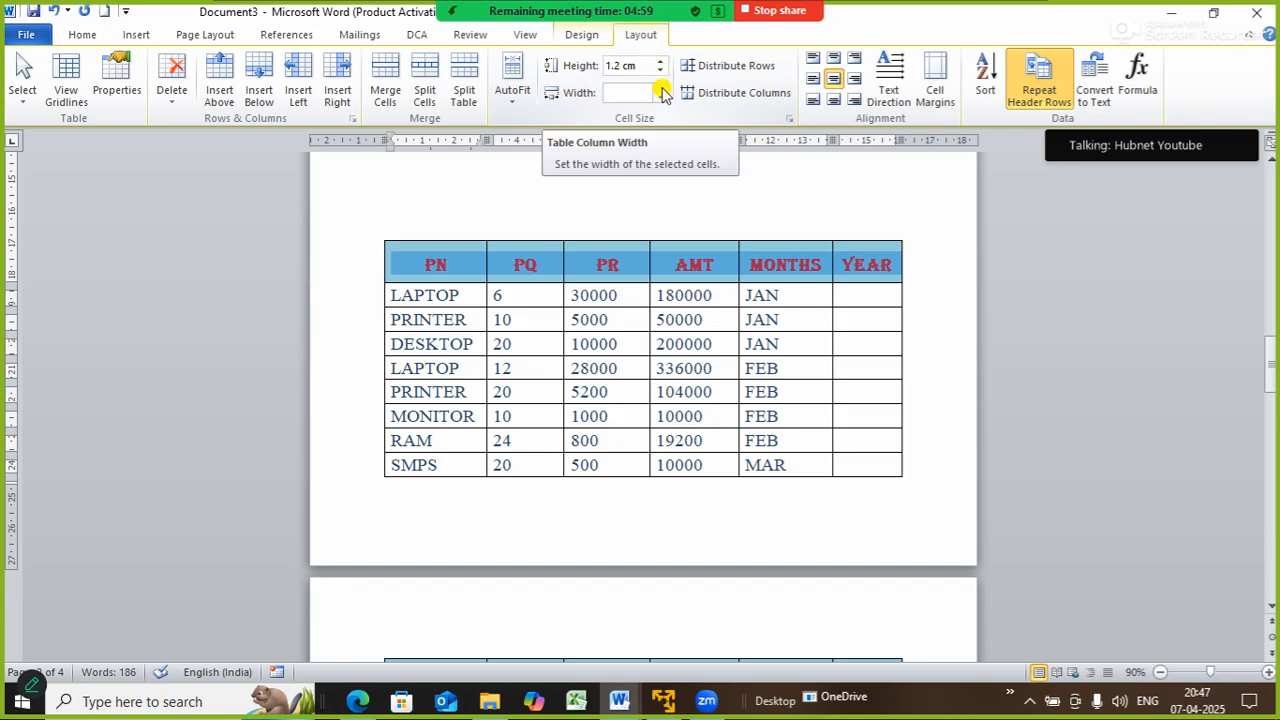
left_click(663, 92)
left_click(662, 99)
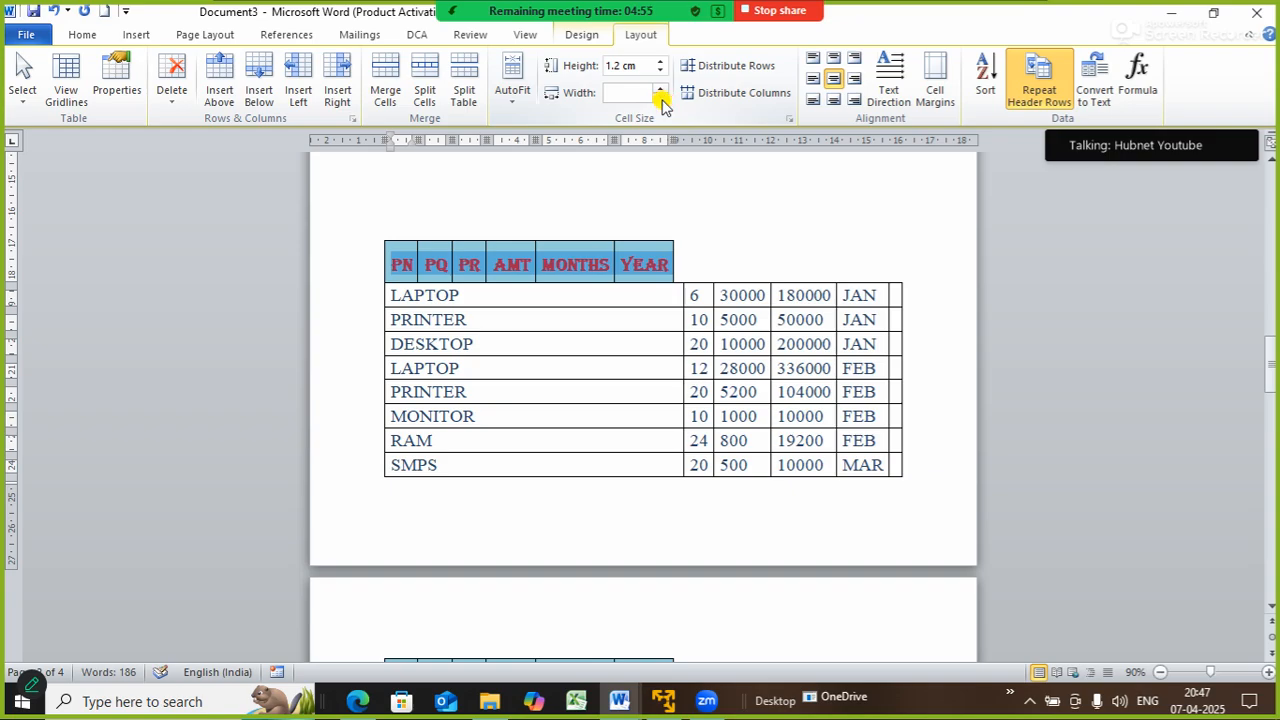
left_click(662, 99)
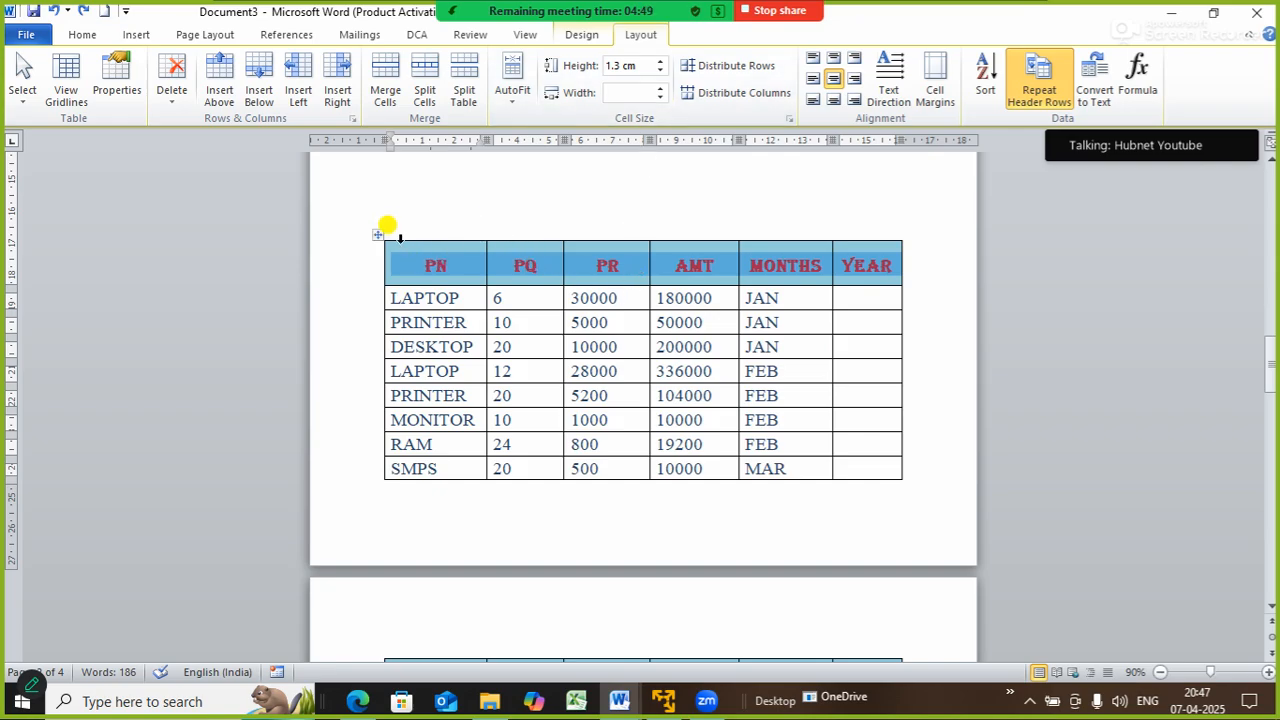
- Give the PQ through YEAR columns a uniform 2.5 cm width, undoing a 4 cm trial
left_click(378, 236)
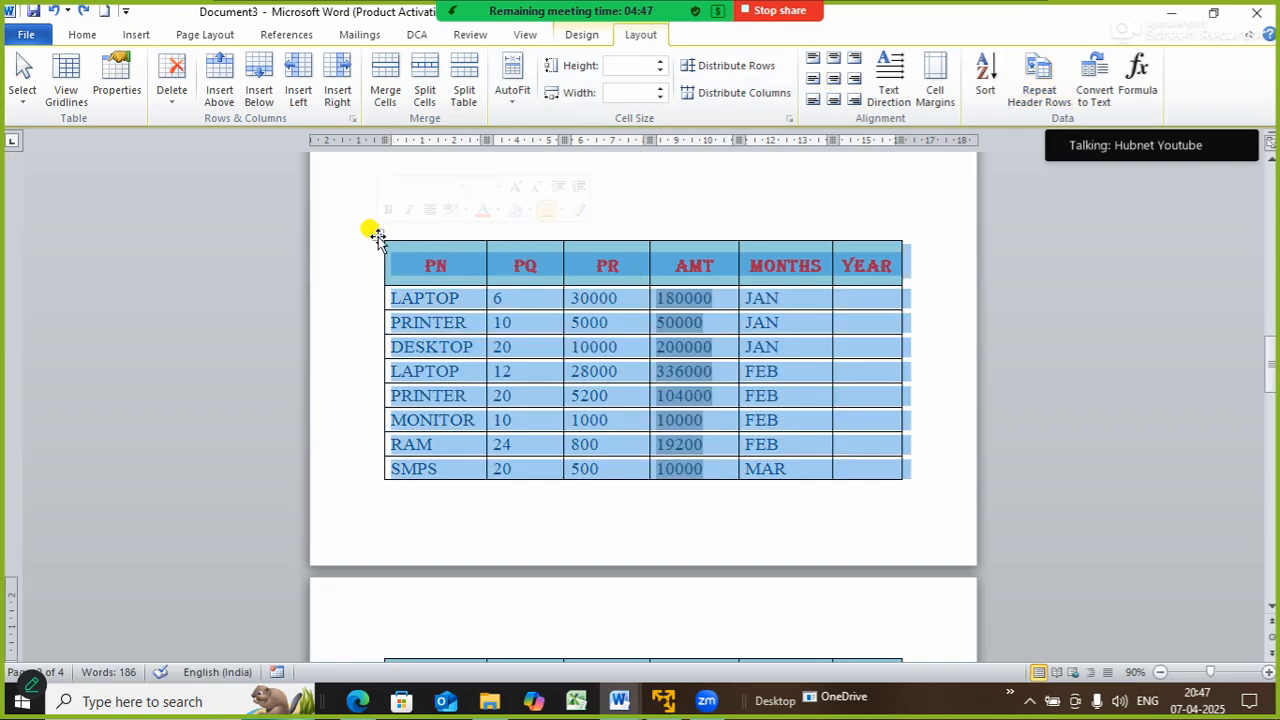
left_click(660, 97)
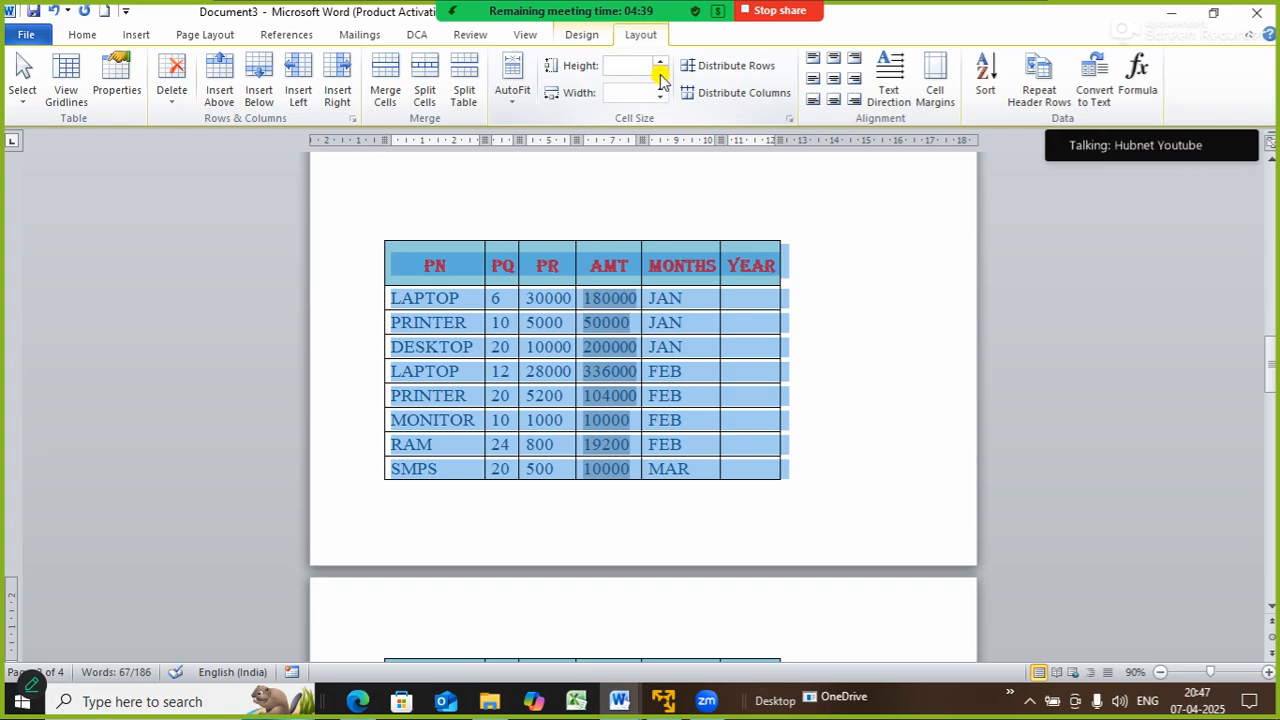
left_click(640, 90)
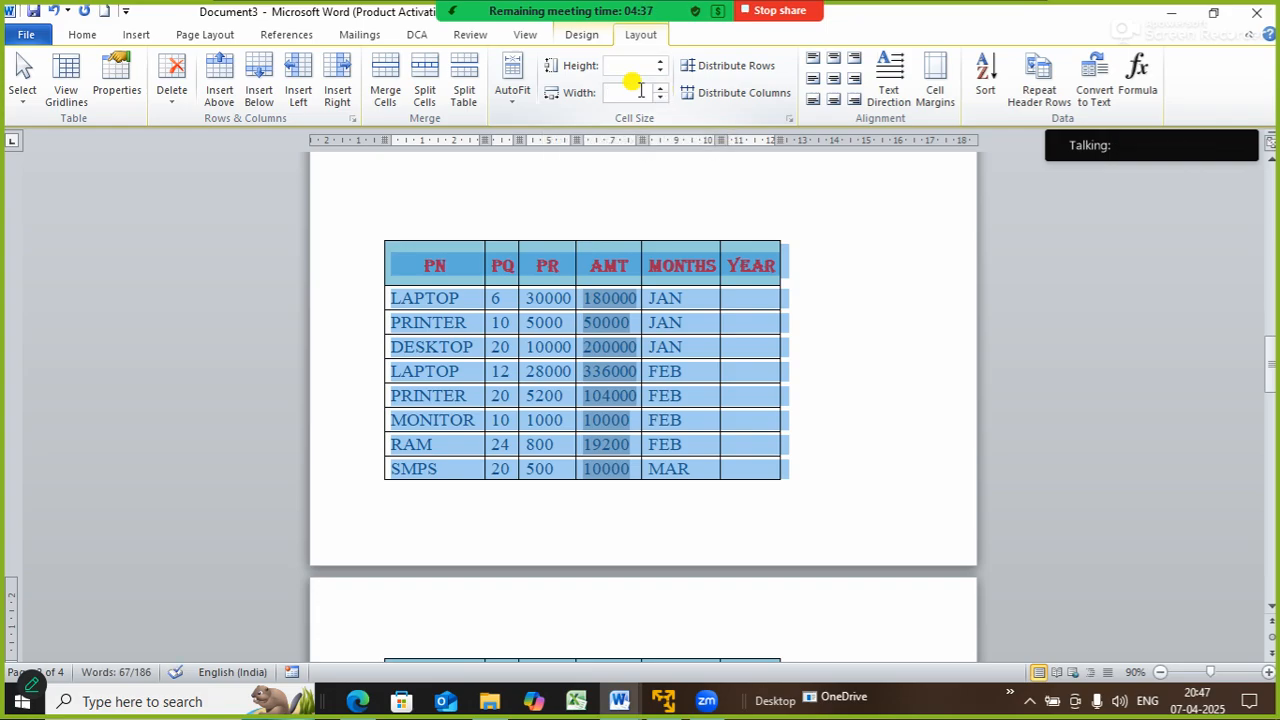
type("2")
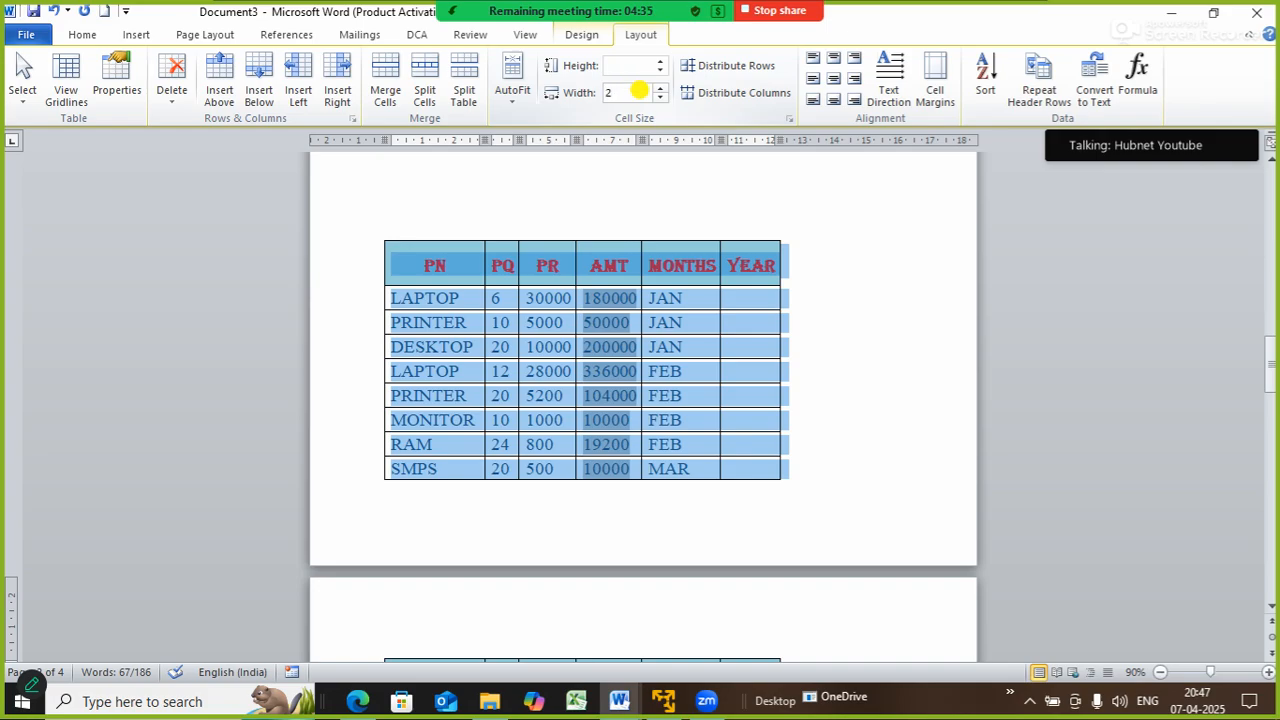
key("Return")
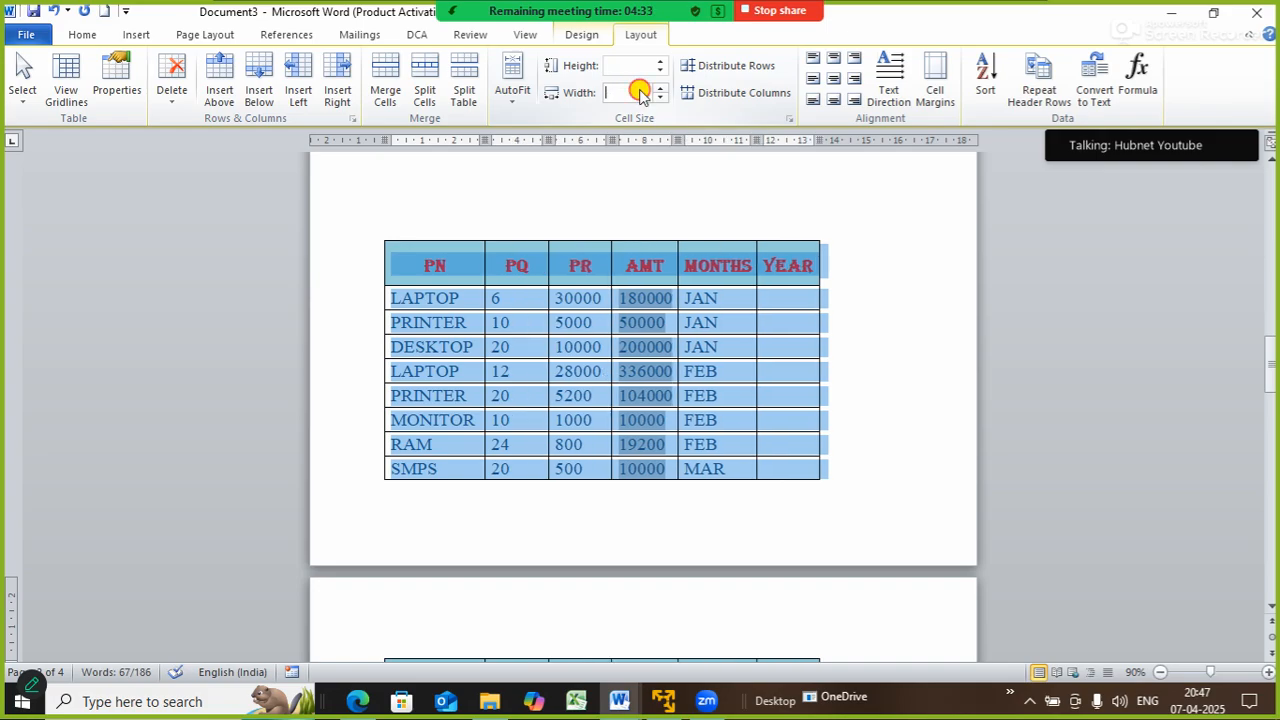
type("4")
key("Return")
left_click_drag(628, 92, 653, 86)
key("ctrl+z")
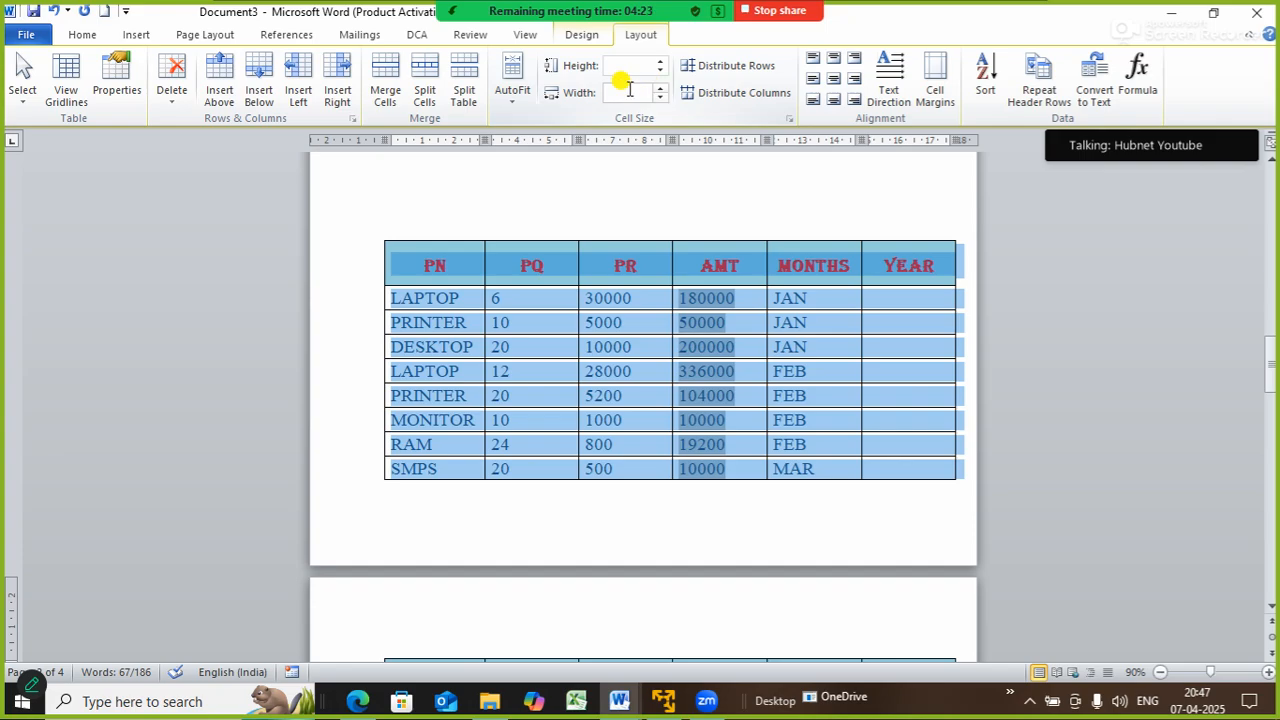
left_click(629, 92)
type("2.5")
key("Return")
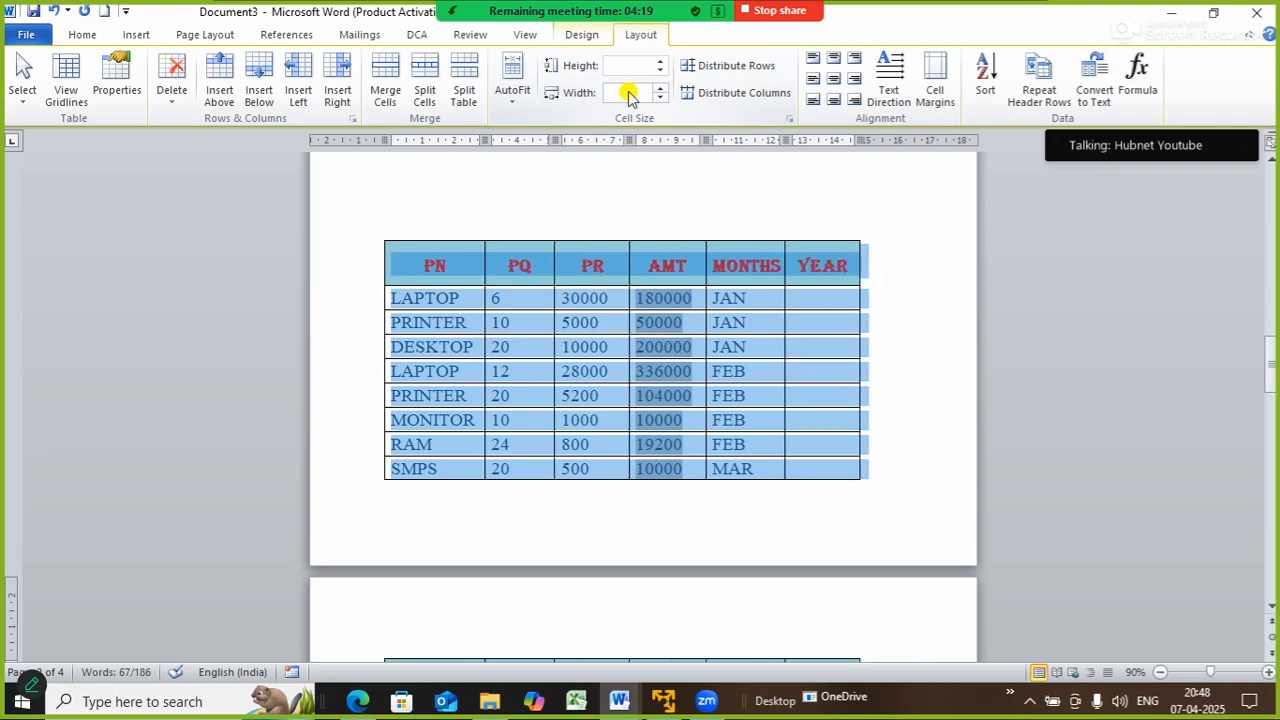
- AutoFit the whole table to its contents, then to the full window width
left_click(925, 290)
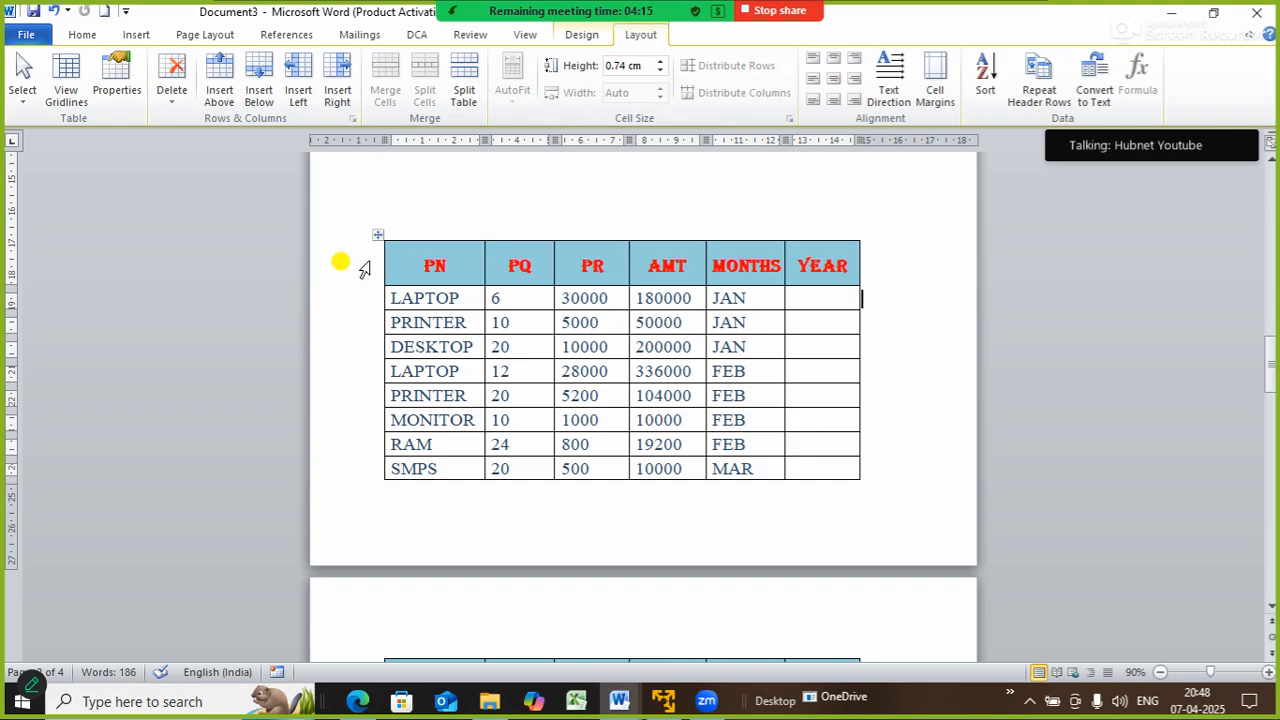
left_click(377, 234)
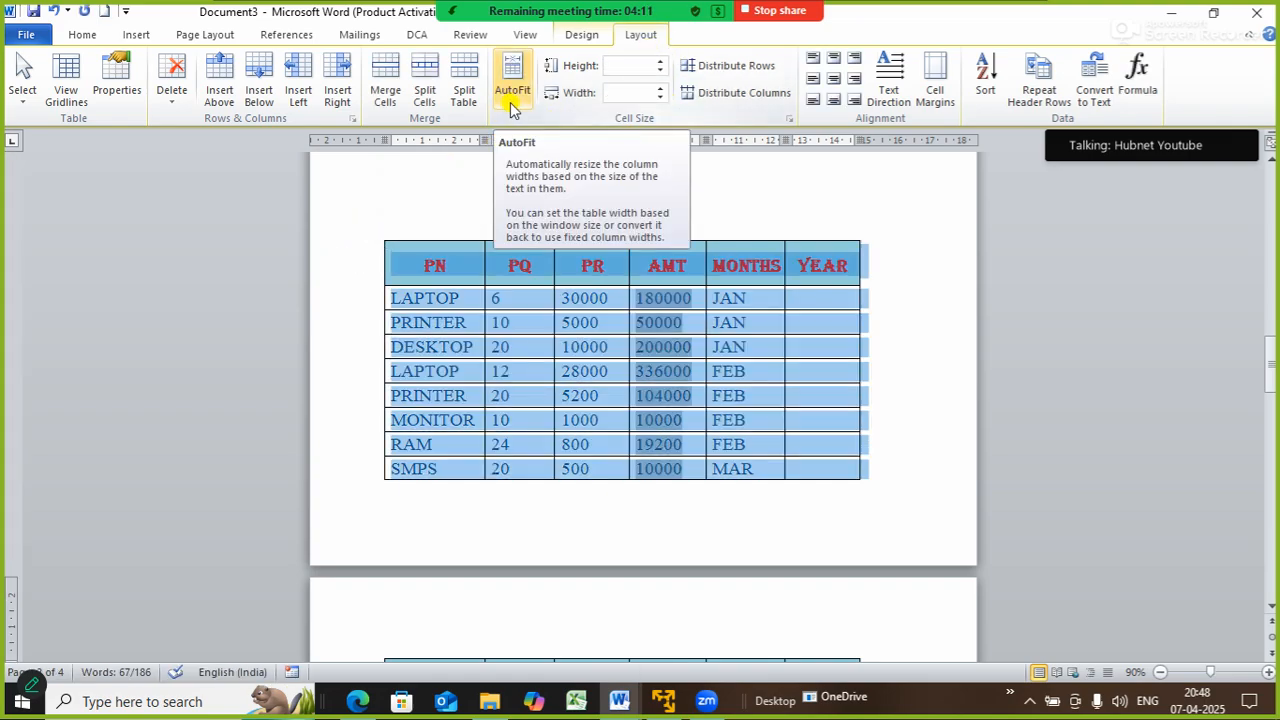
left_click(512, 100)
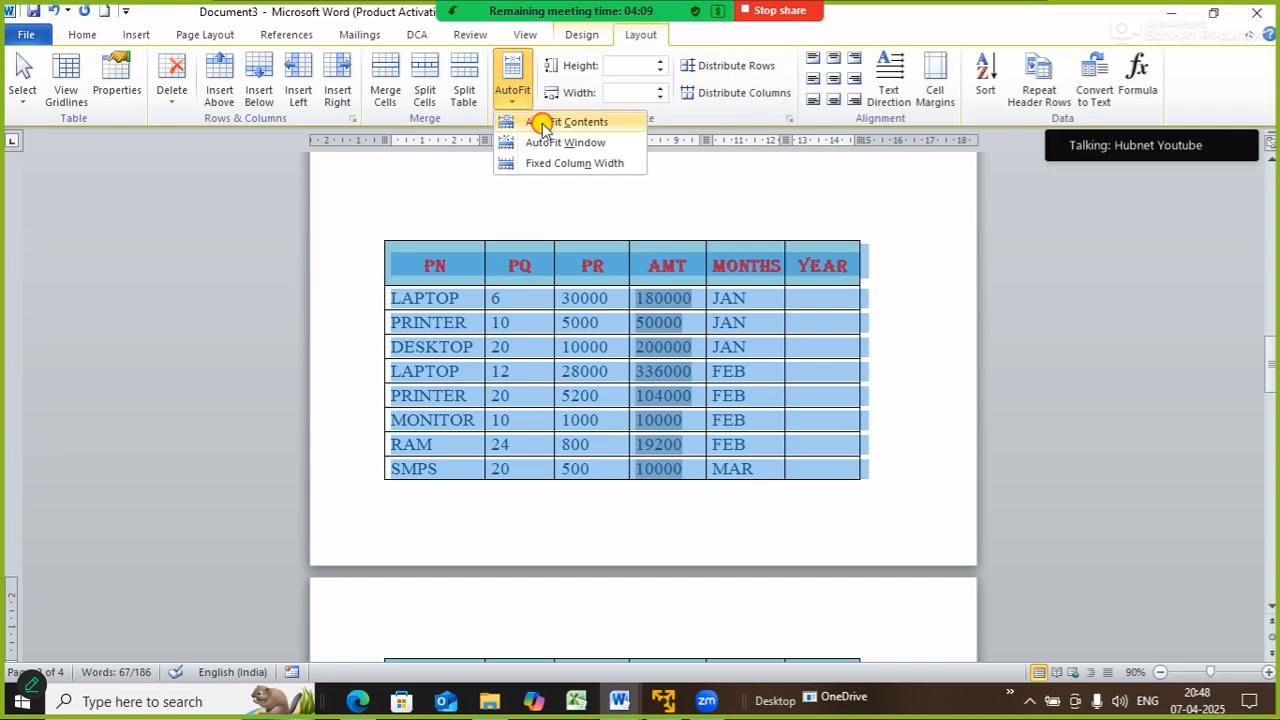
left_click(543, 122)
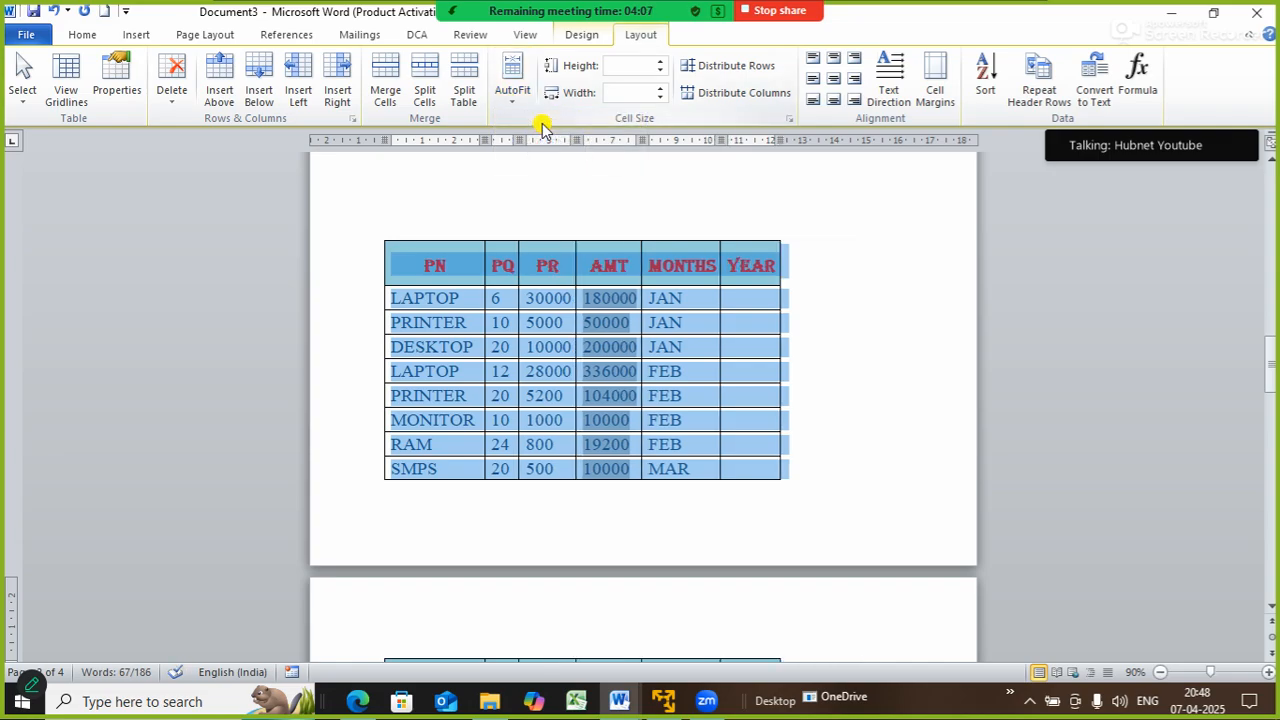
left_click(516, 102)
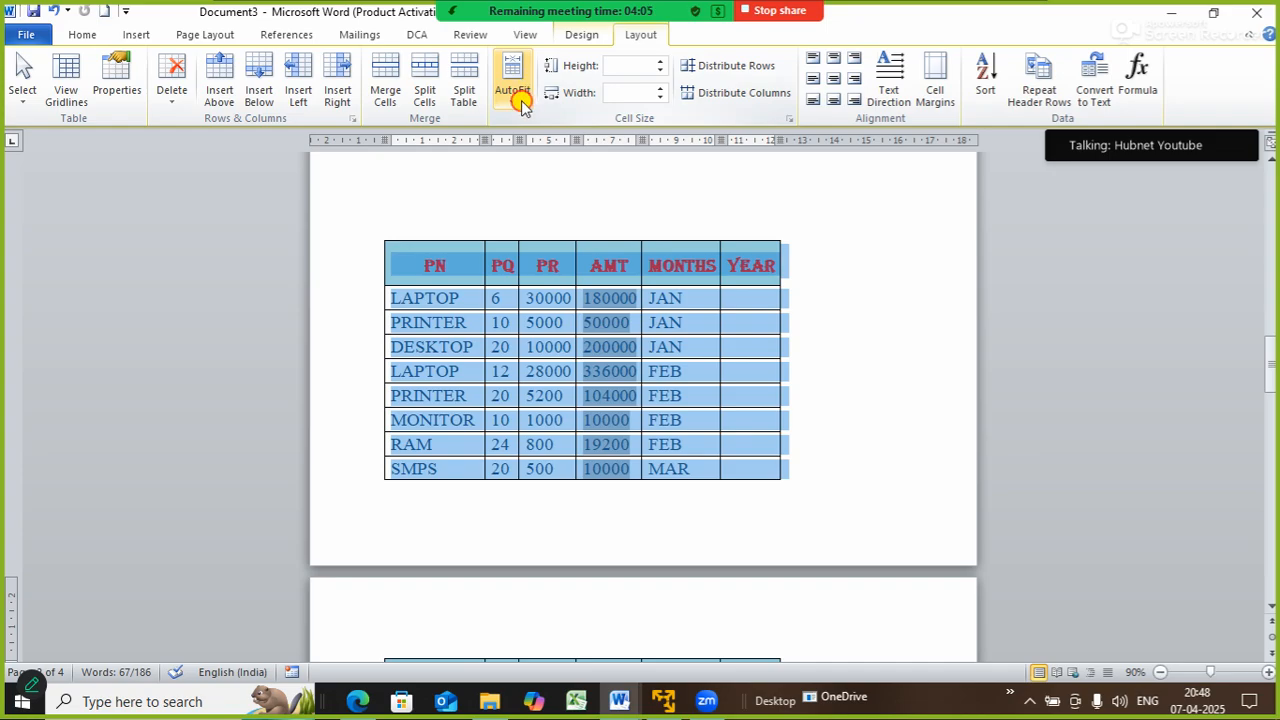
left_click(545, 142)
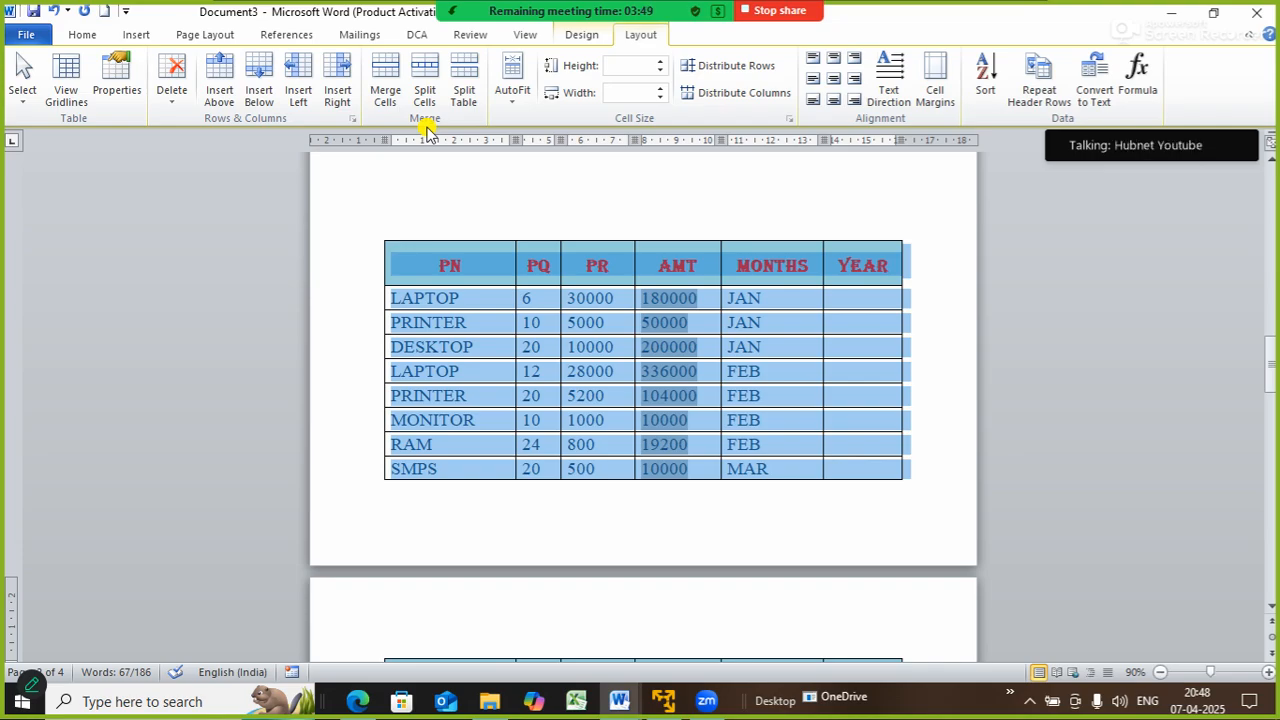
left_click(768, 350)
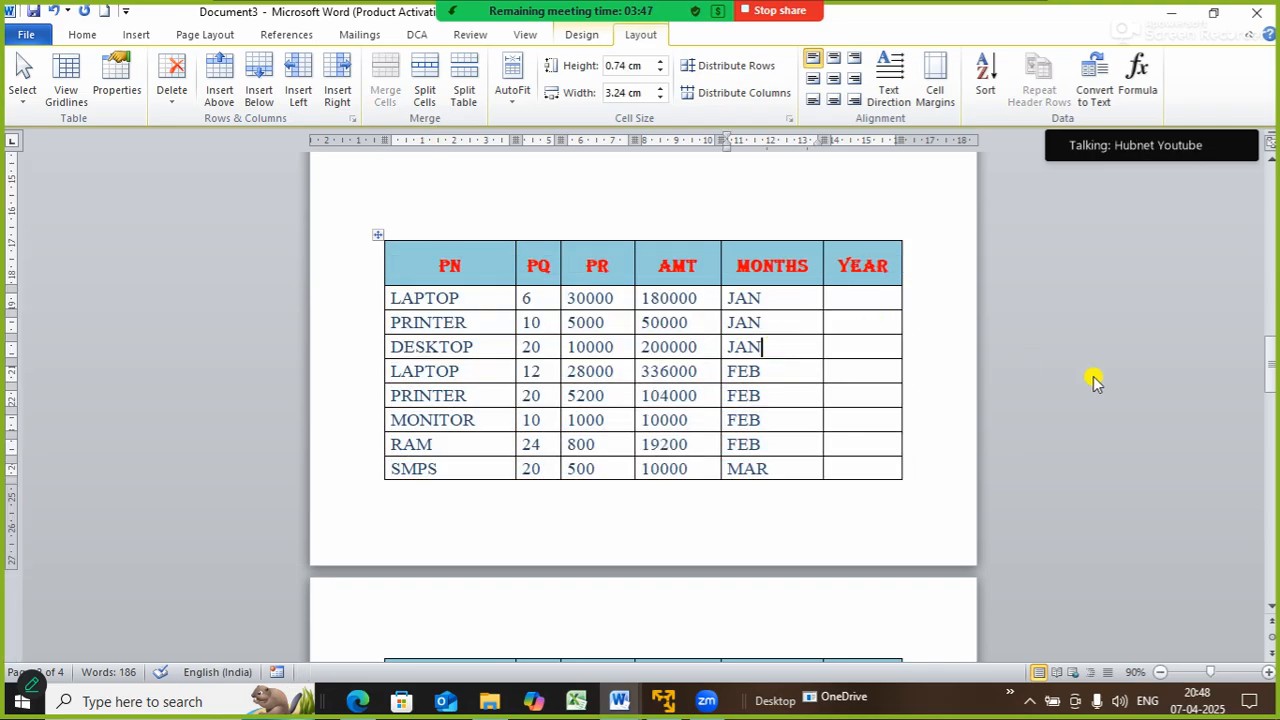
mouse_move(1260, 368)
left_mouse_down()
mouse_move(1268, 405)
mouse_move(1268, 386)
left_mouse_up()
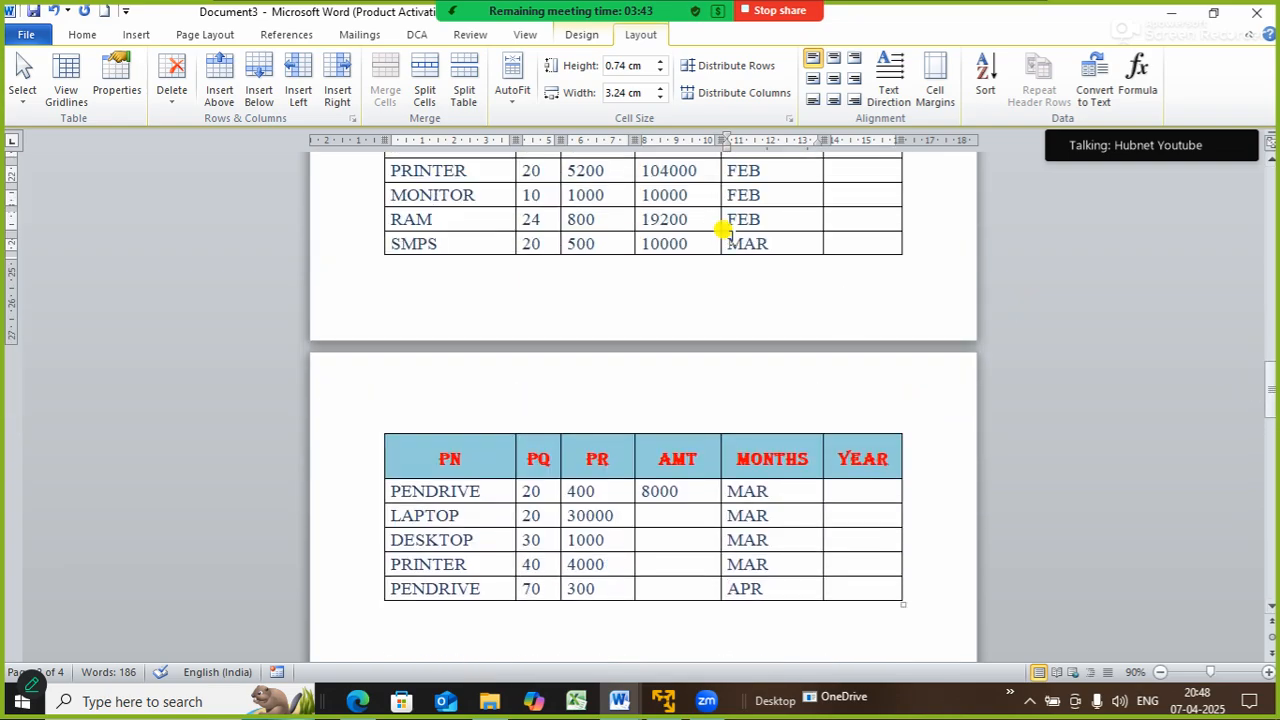
left_click(440, 243)
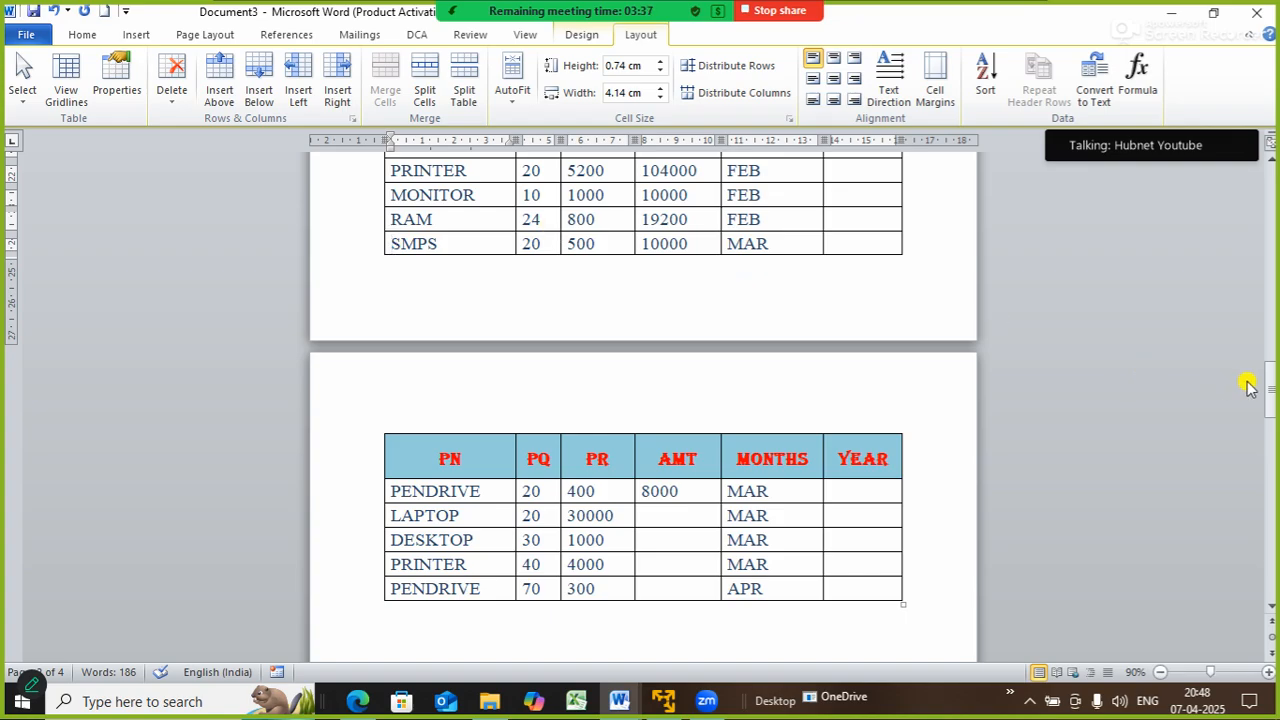
left_click_drag(1271, 390, 1270, 400)
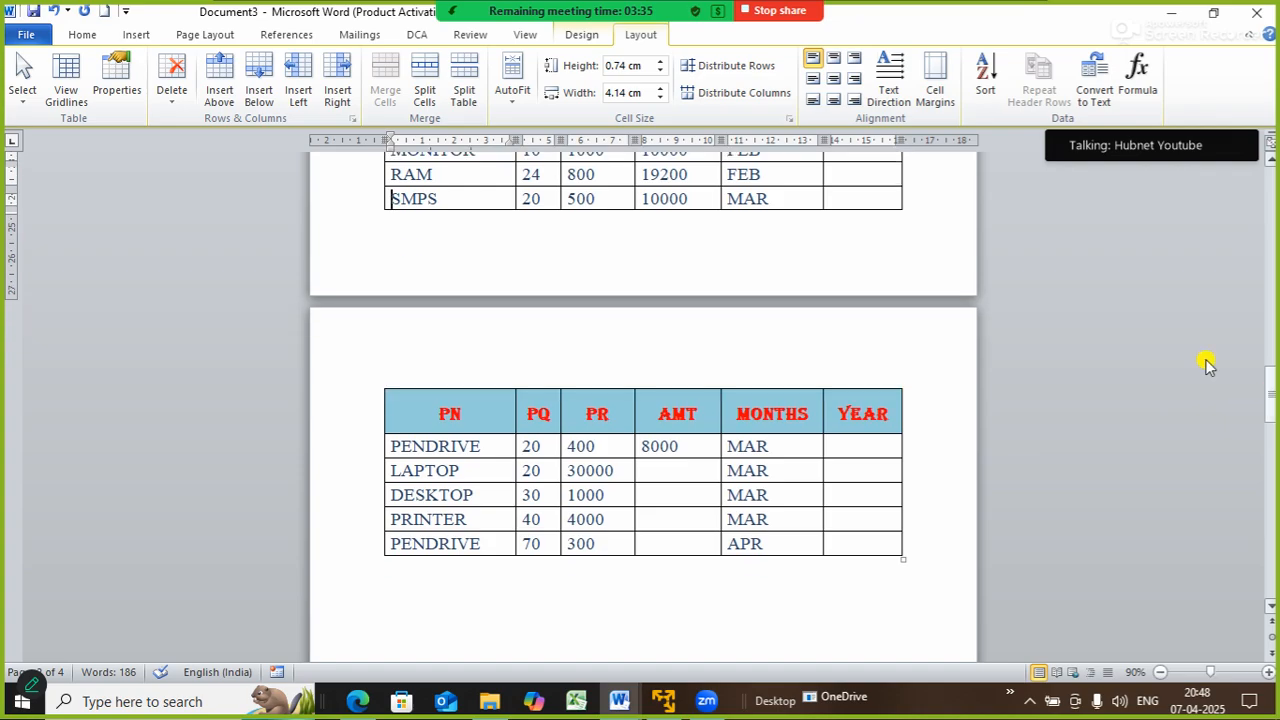
left_click(386, 468)
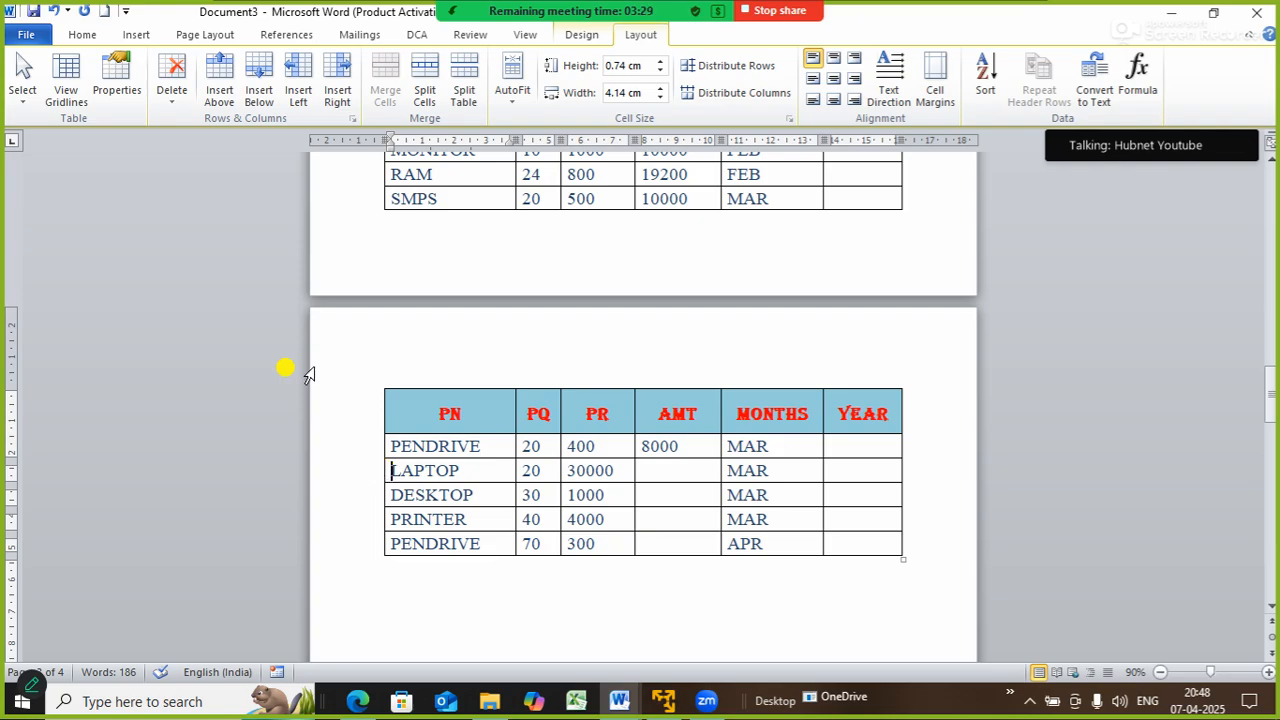
left_click(463, 75)
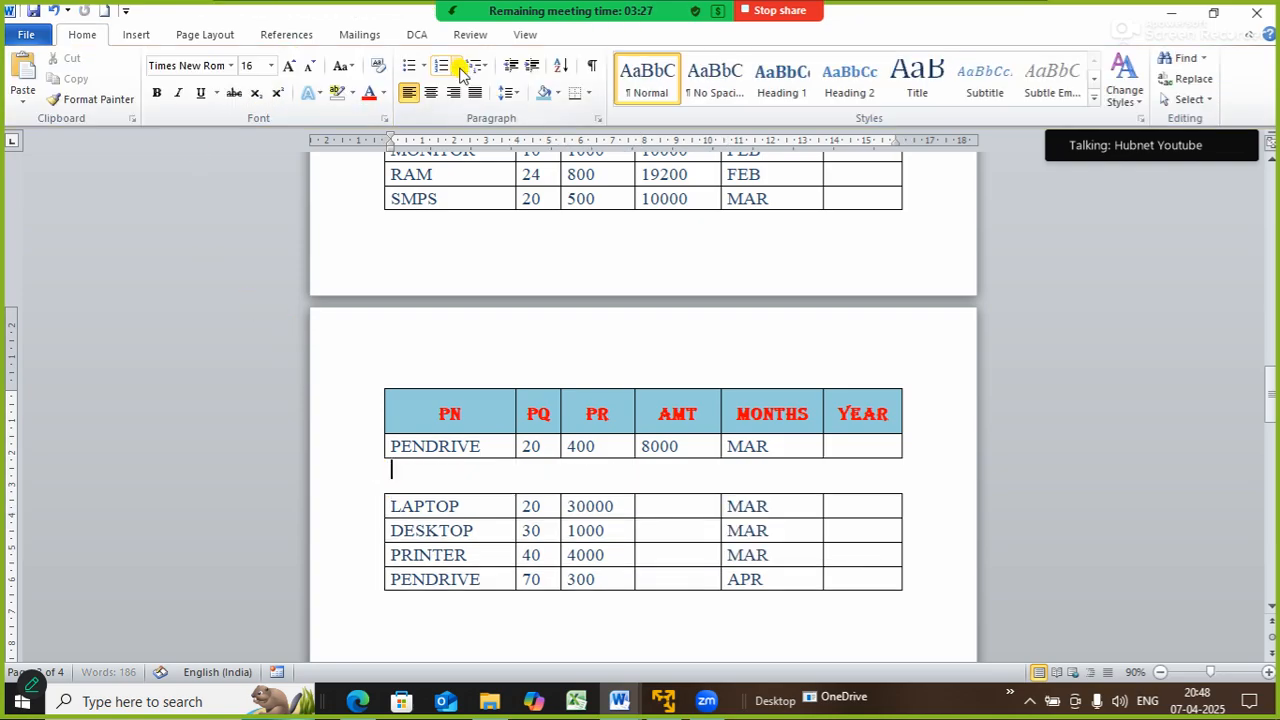
left_click(1261, 388)
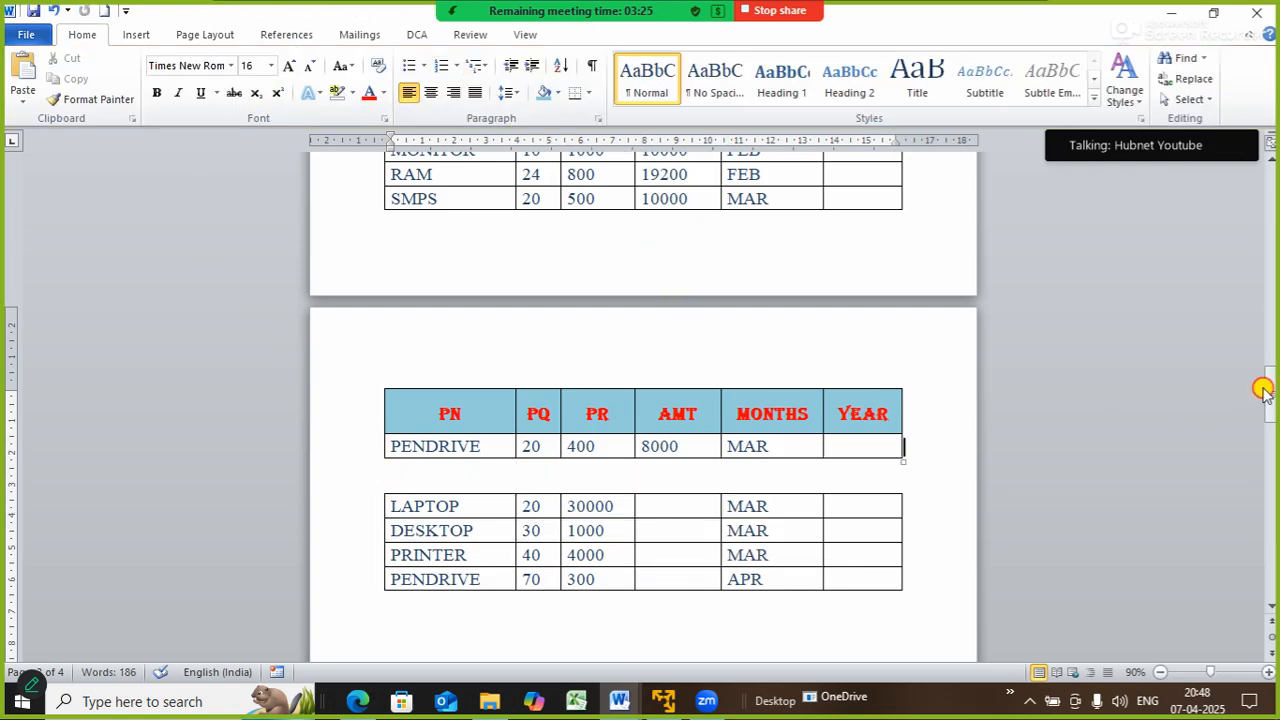
mouse_move(1272, 376)
left_mouse_down()
mouse_move(1272, 355)
mouse_move(1273, 395)
left_mouse_up()
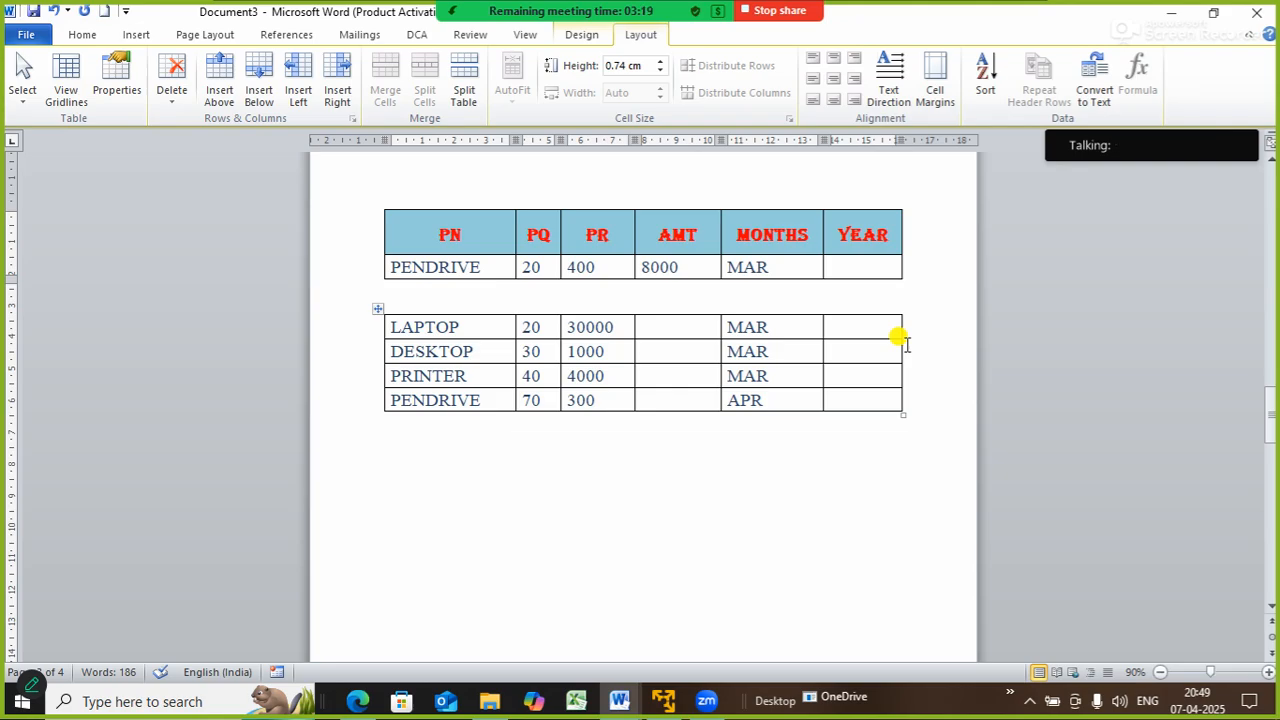
key("Delete")
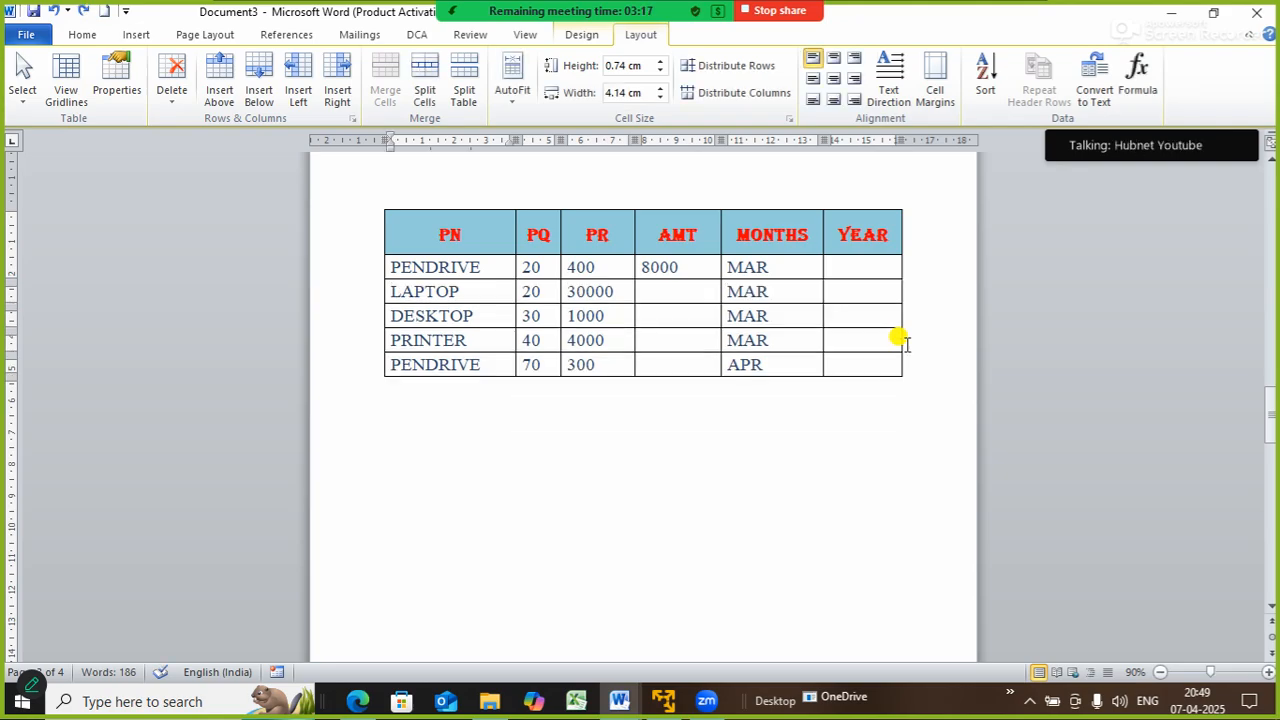
left_click(648, 186)
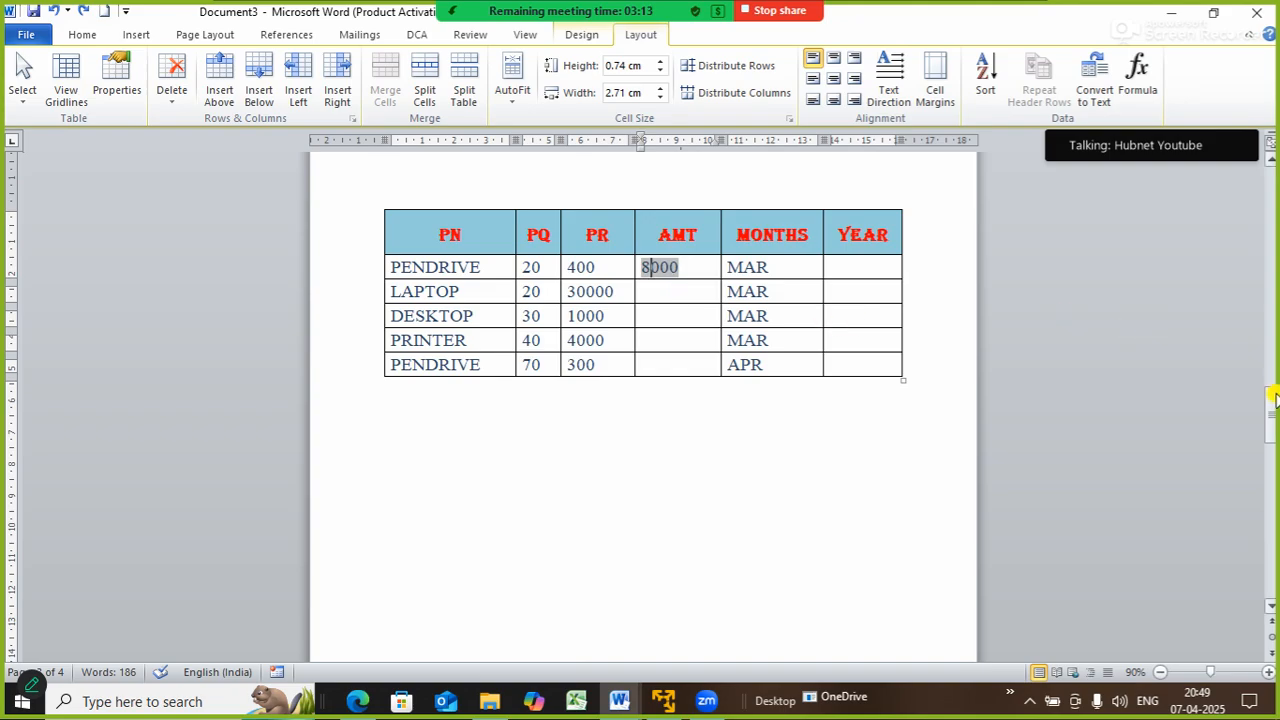
left_click_drag(1274, 398, 1270, 378)
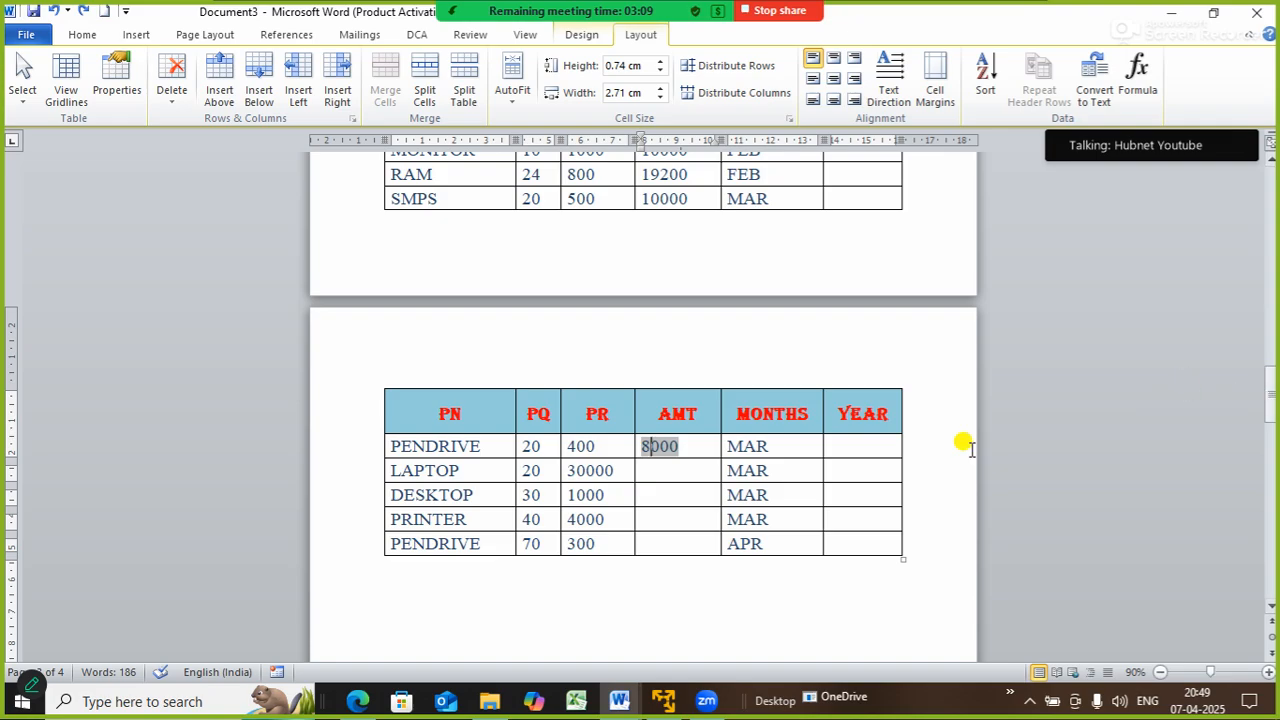
left_click(834, 447)
left_click_drag(1266, 406, 1268, 368)
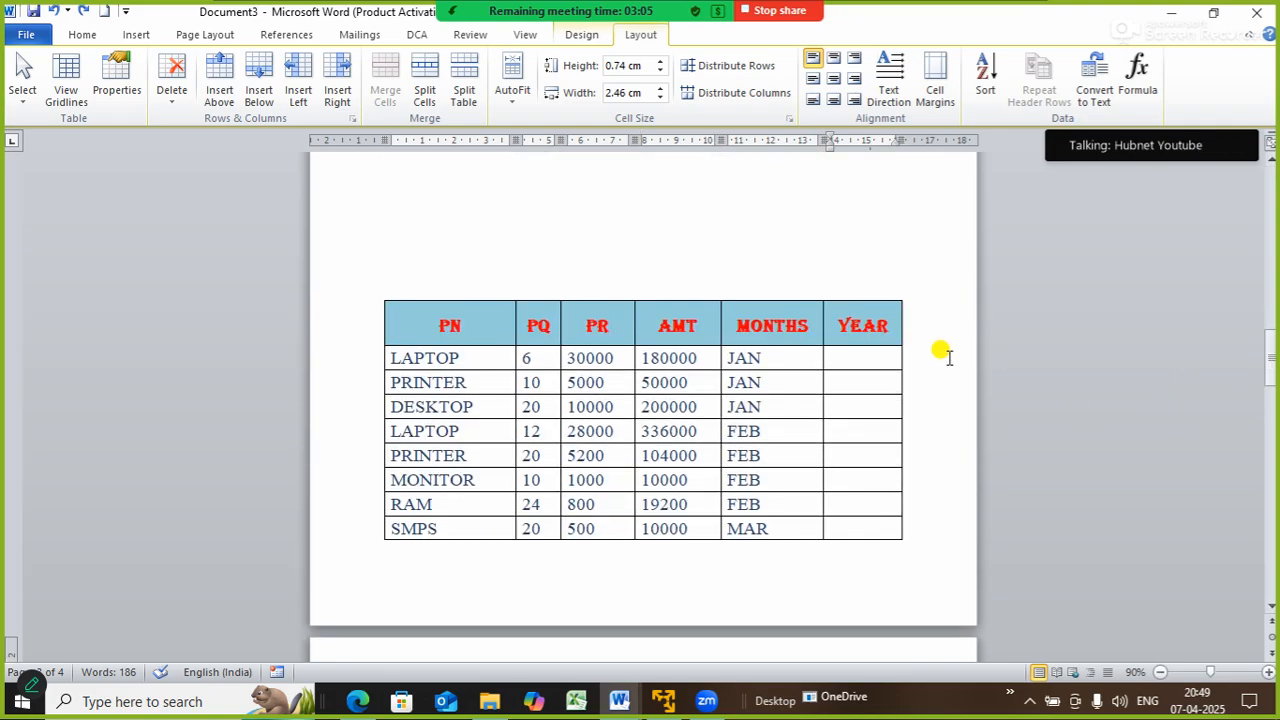
left_click(868, 354)
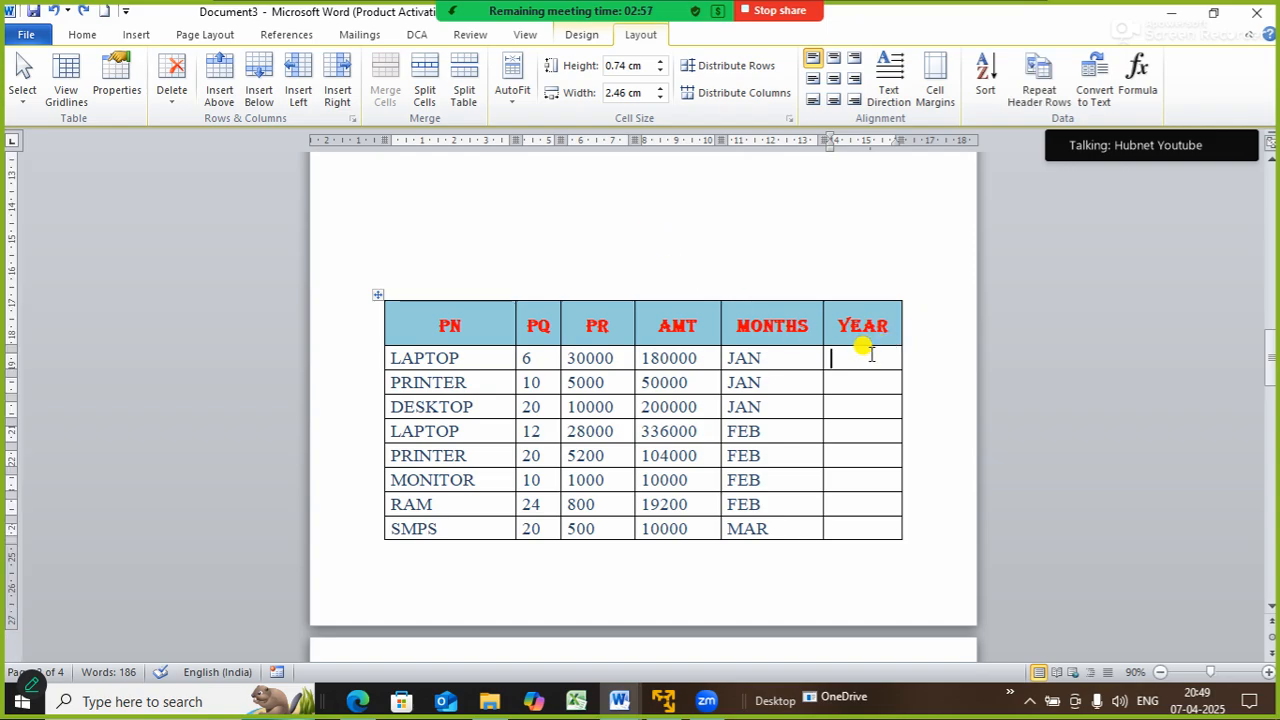
left_click(424, 88)
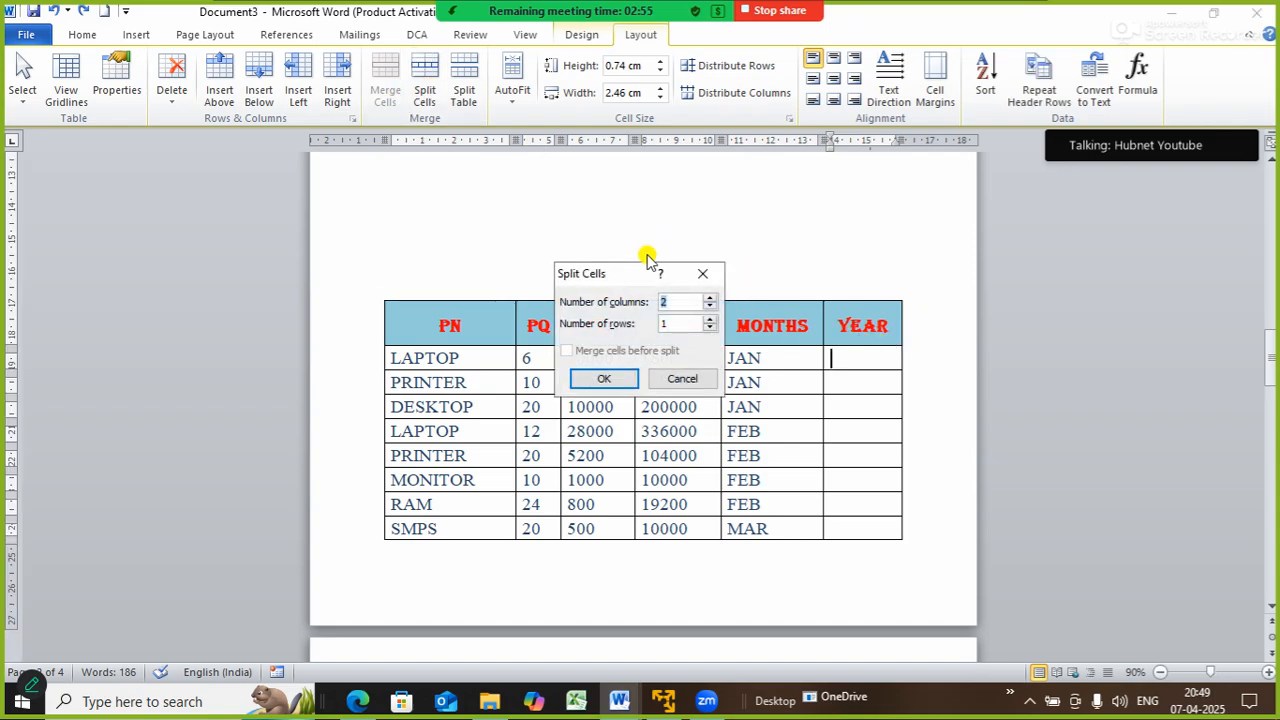
left_click_drag(608, 273, 450, 206)
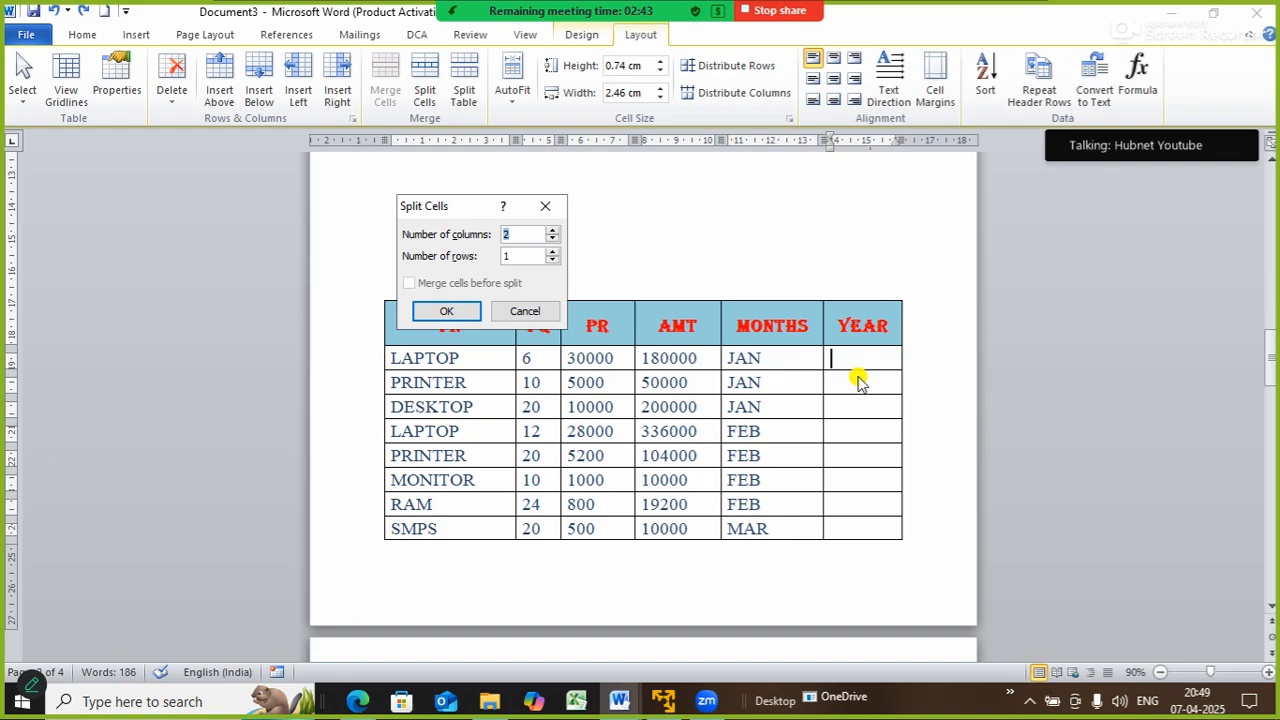
left_click(435, 311)
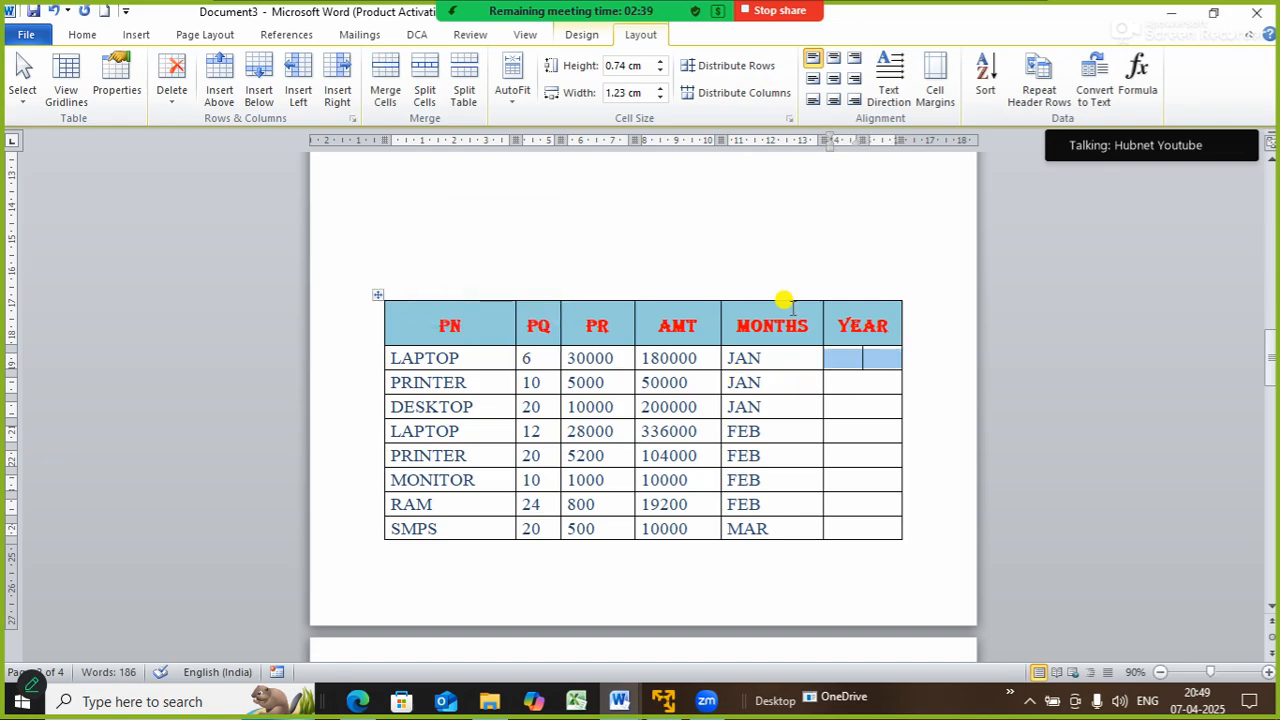
left_click(872, 357)
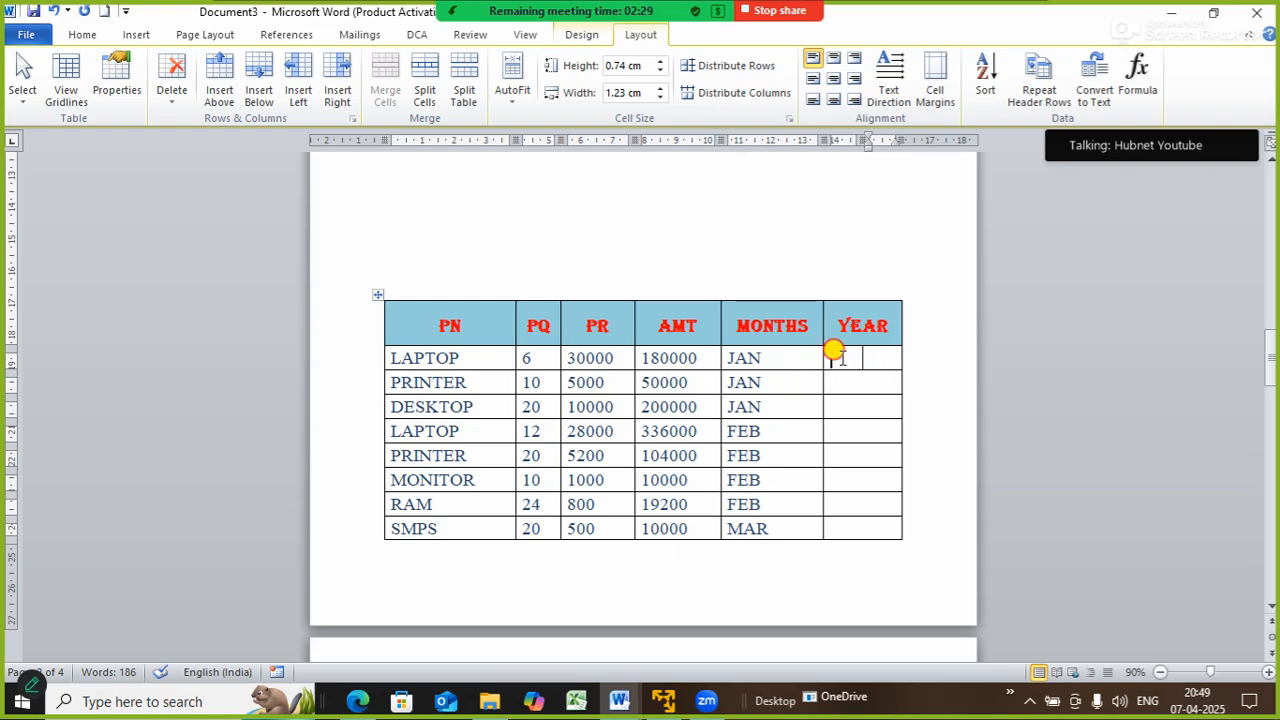
left_click_drag(834, 358, 886, 358)
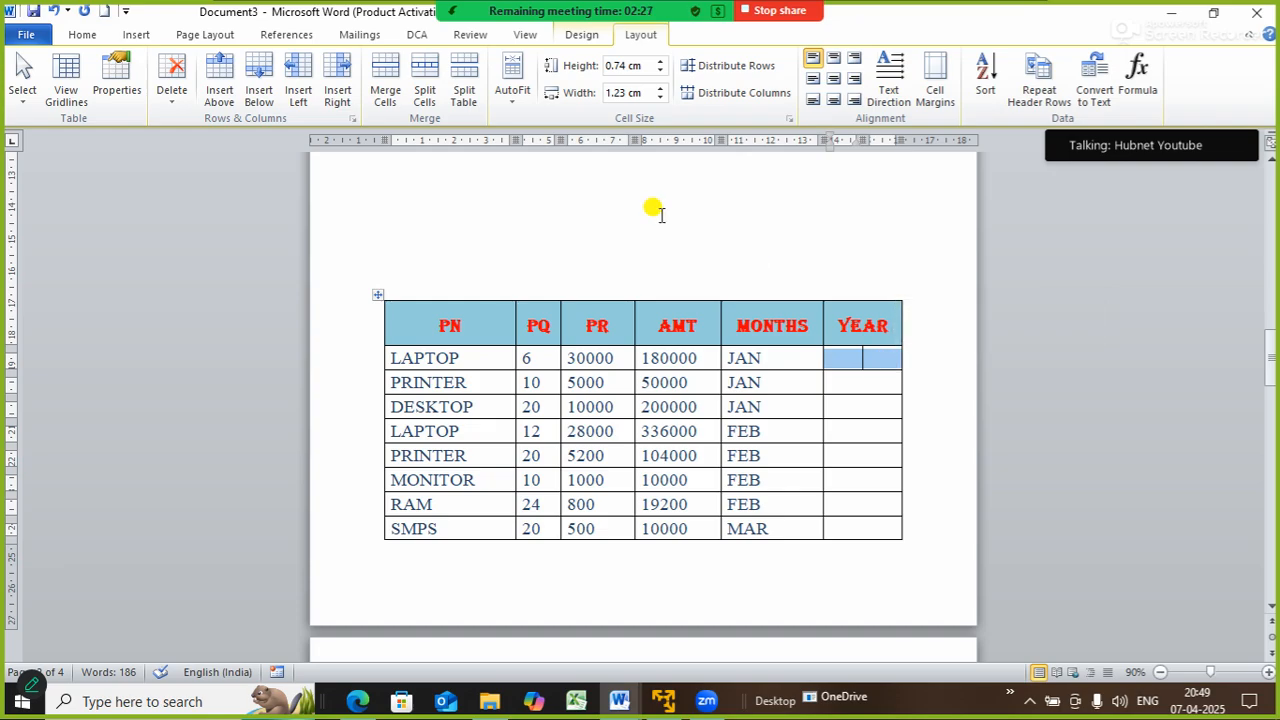
left_click(386, 90)
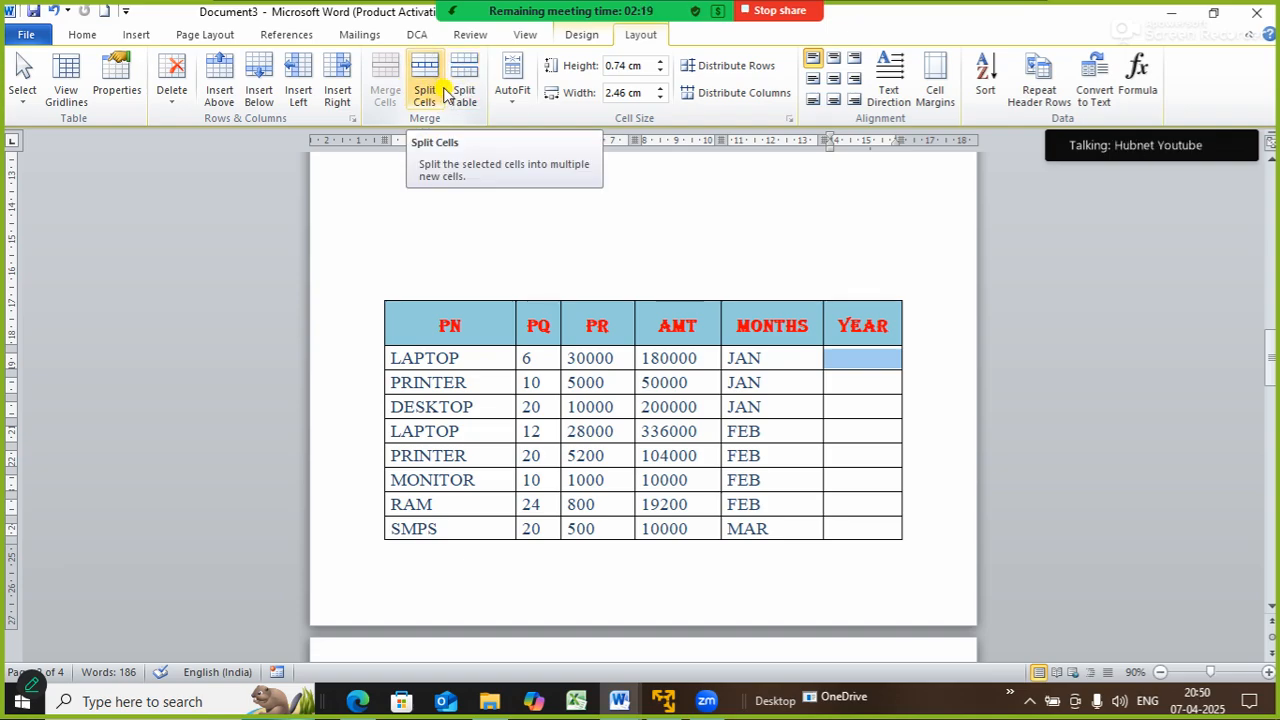
- Insert a blank column left of YEAR, undoing one added on its right
left_click(840, 320)
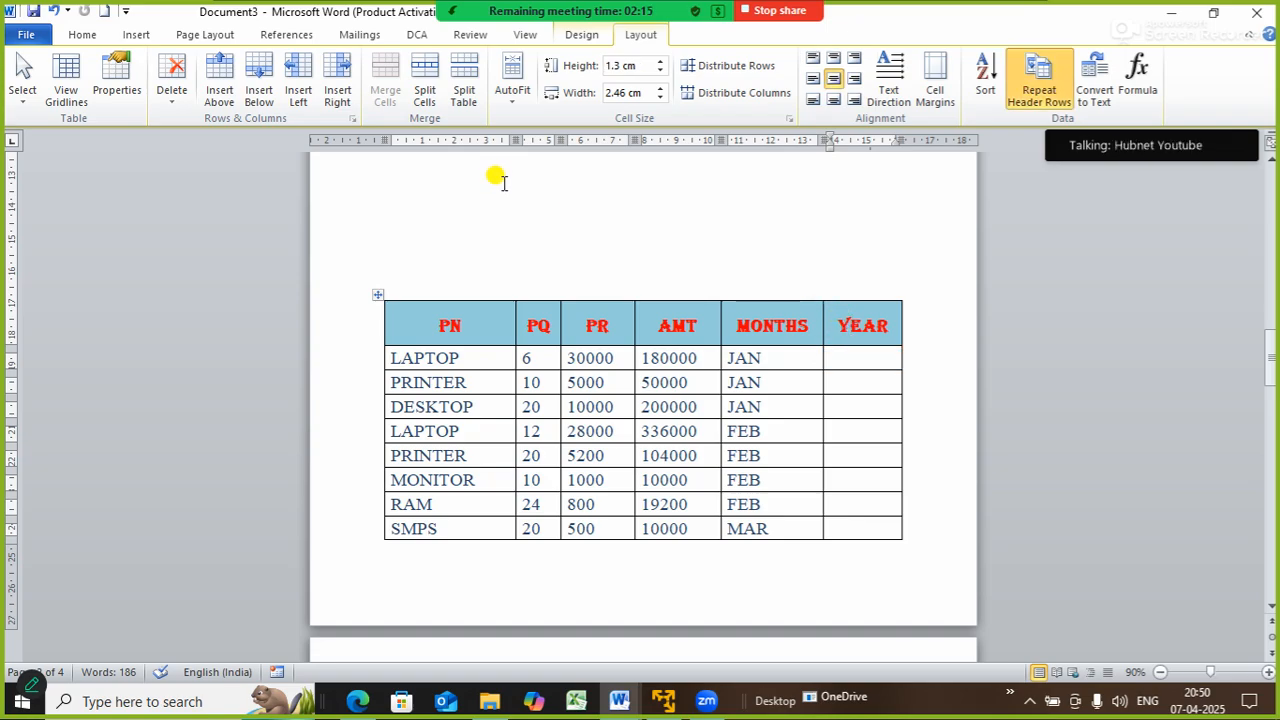
left_click(340, 88)
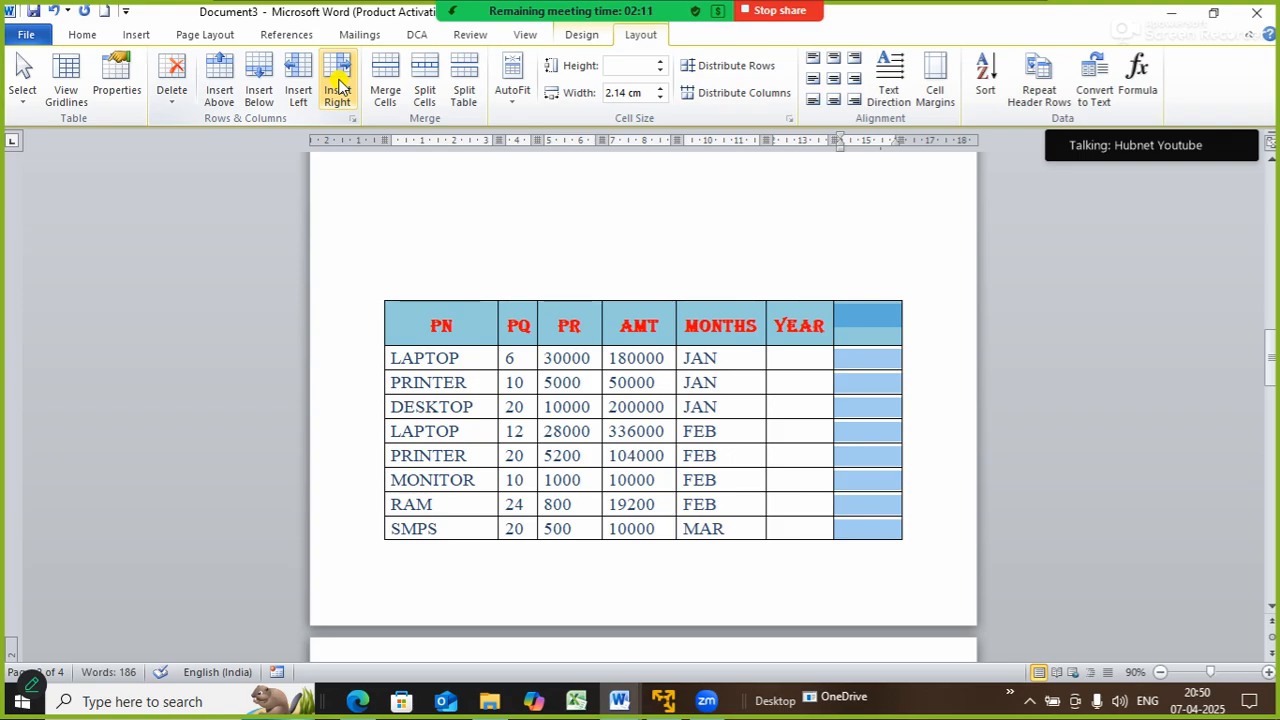
key("ctrl+z")
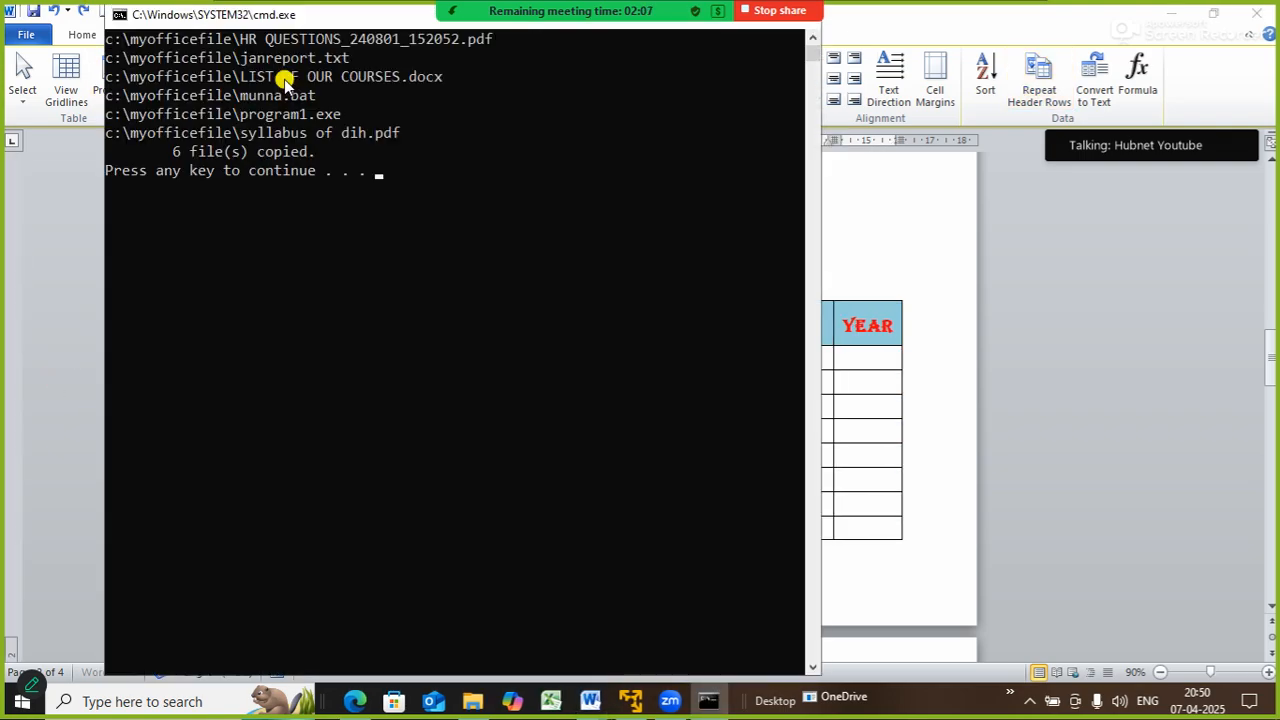
left_click_drag(400, 14, 363, 246)
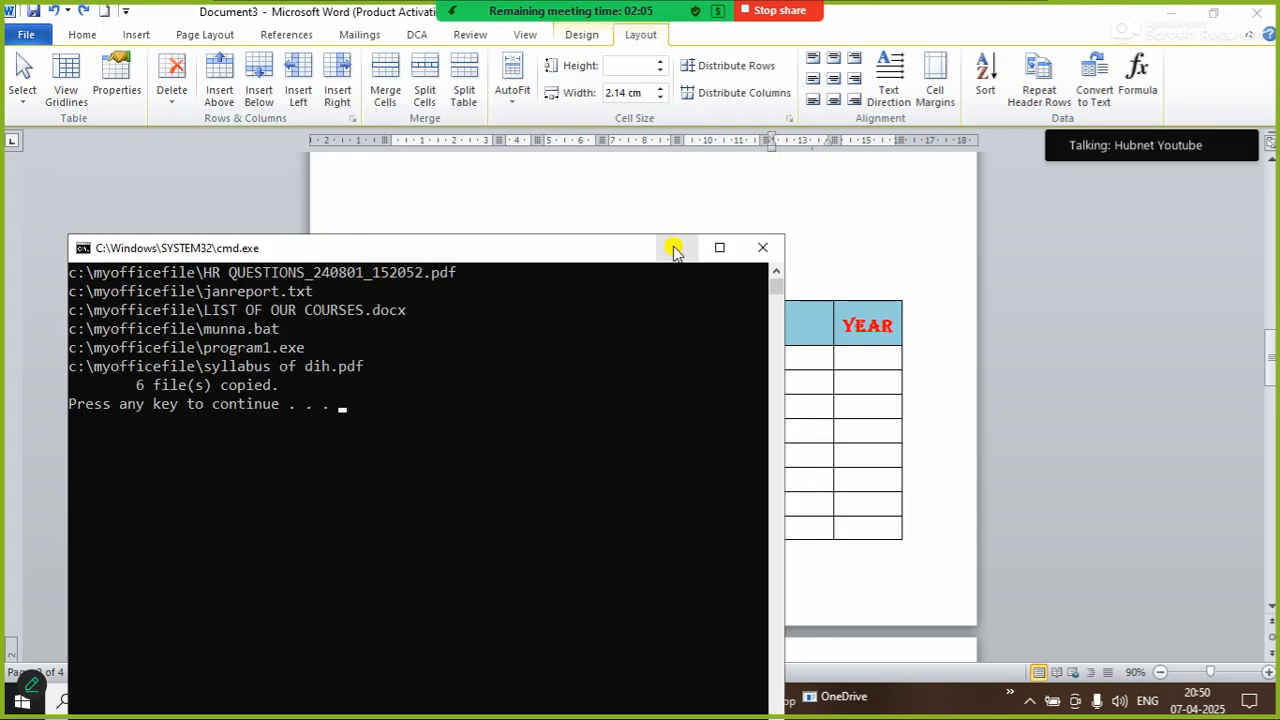
left_click(763, 247)
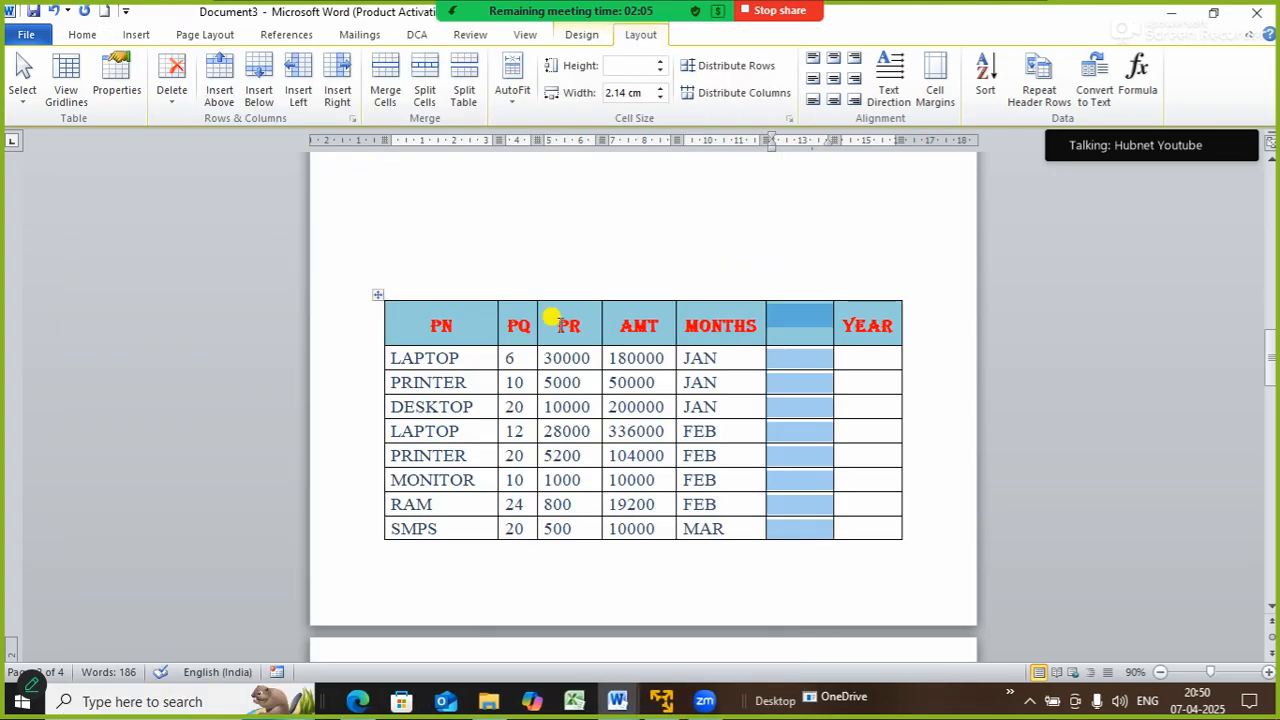
left_click(301, 90)
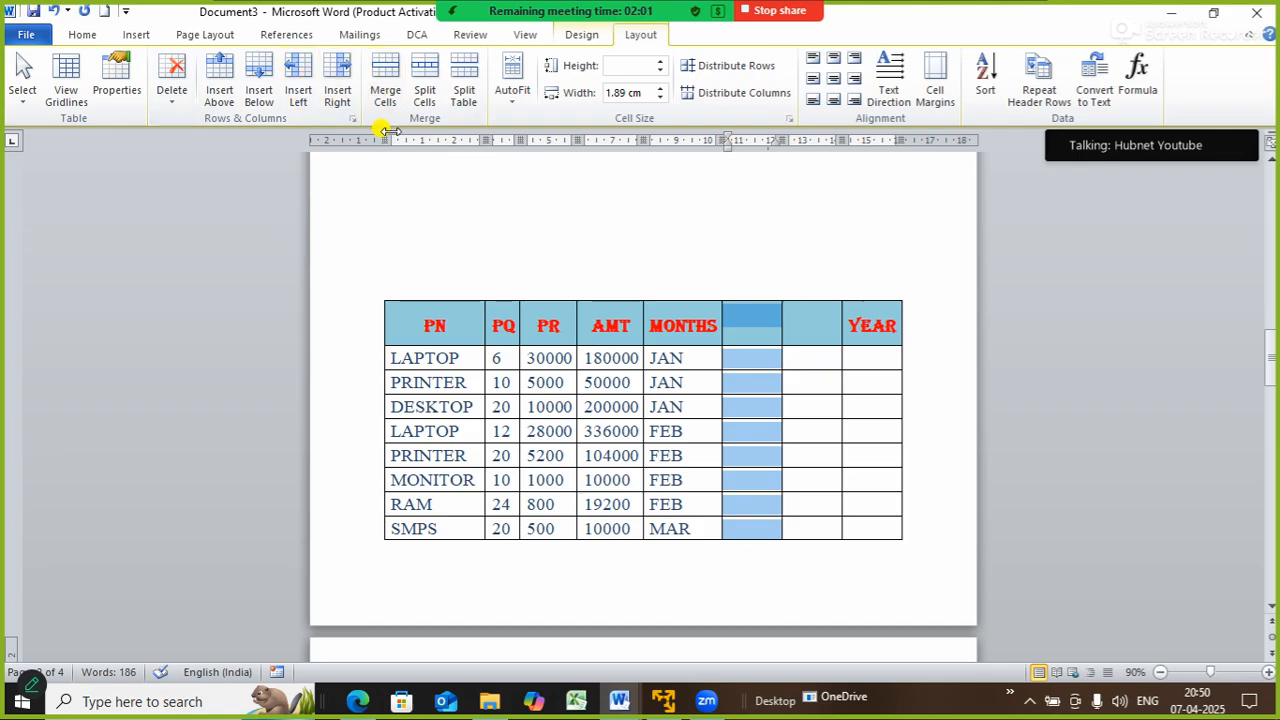
- Delete both blank columns so the table ends at YEAR
left_click(180, 108)
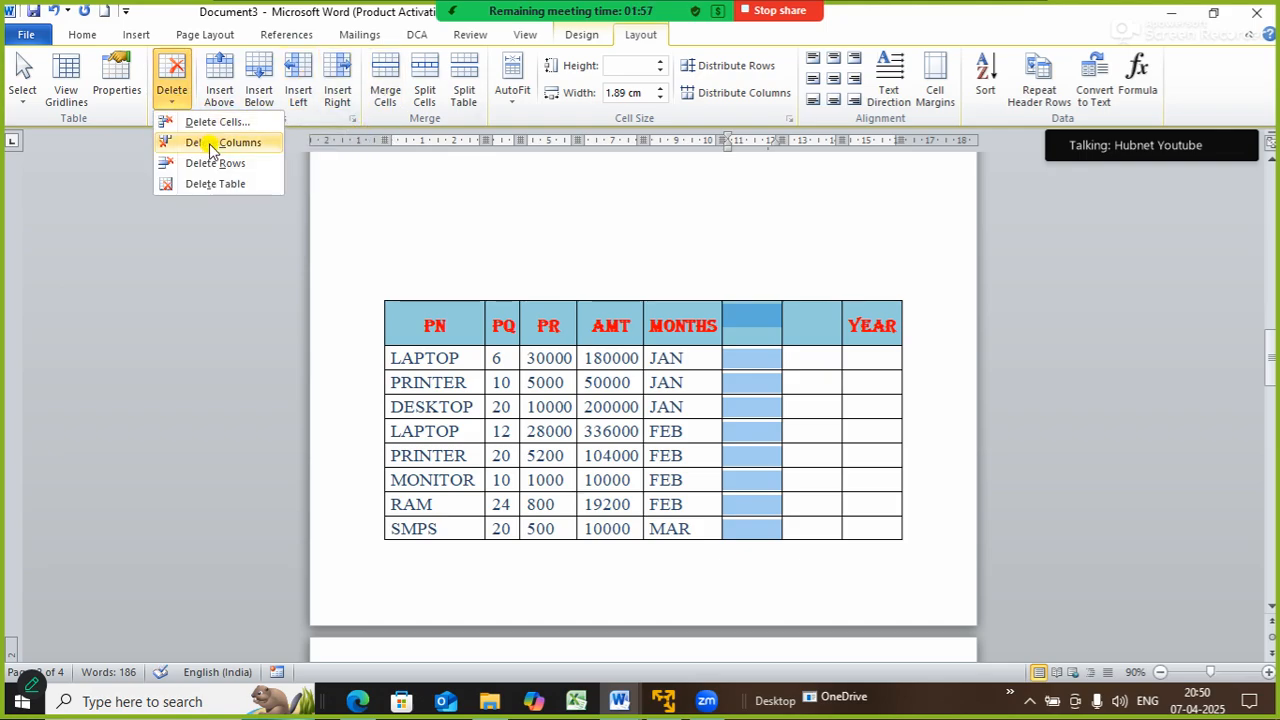
left_click(210, 137)
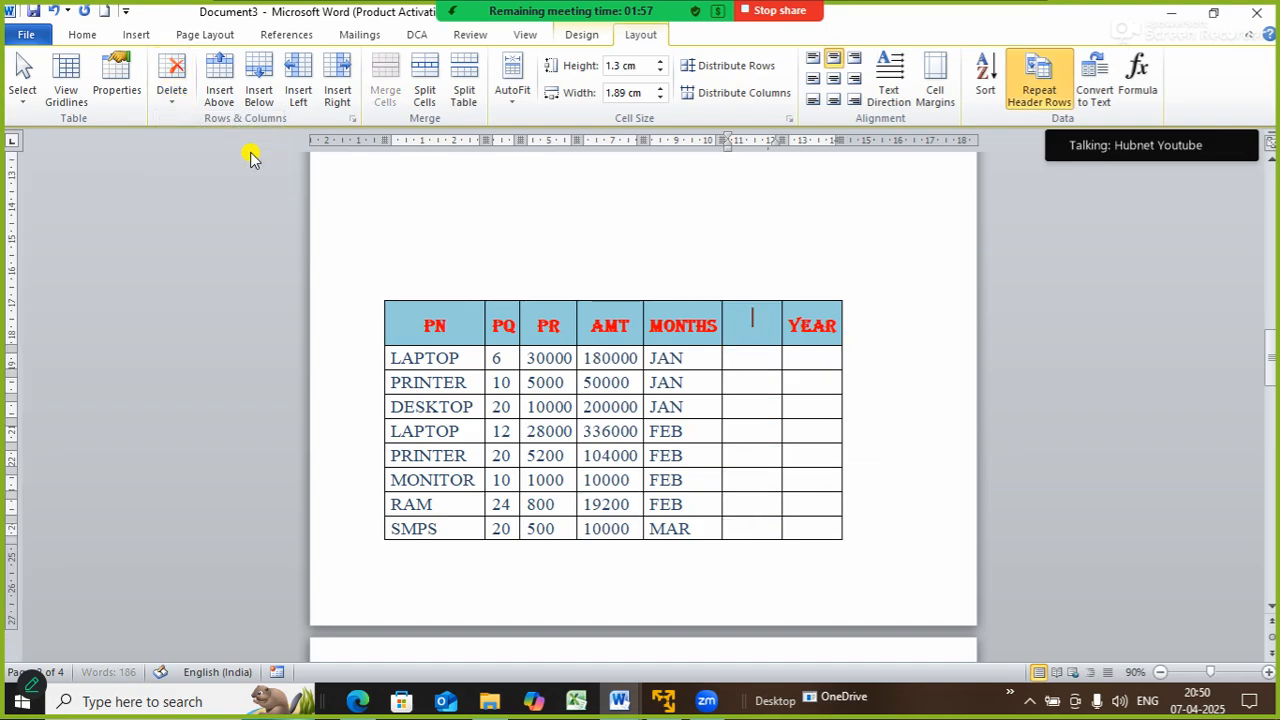
left_click(172, 95)
left_click(207, 146)
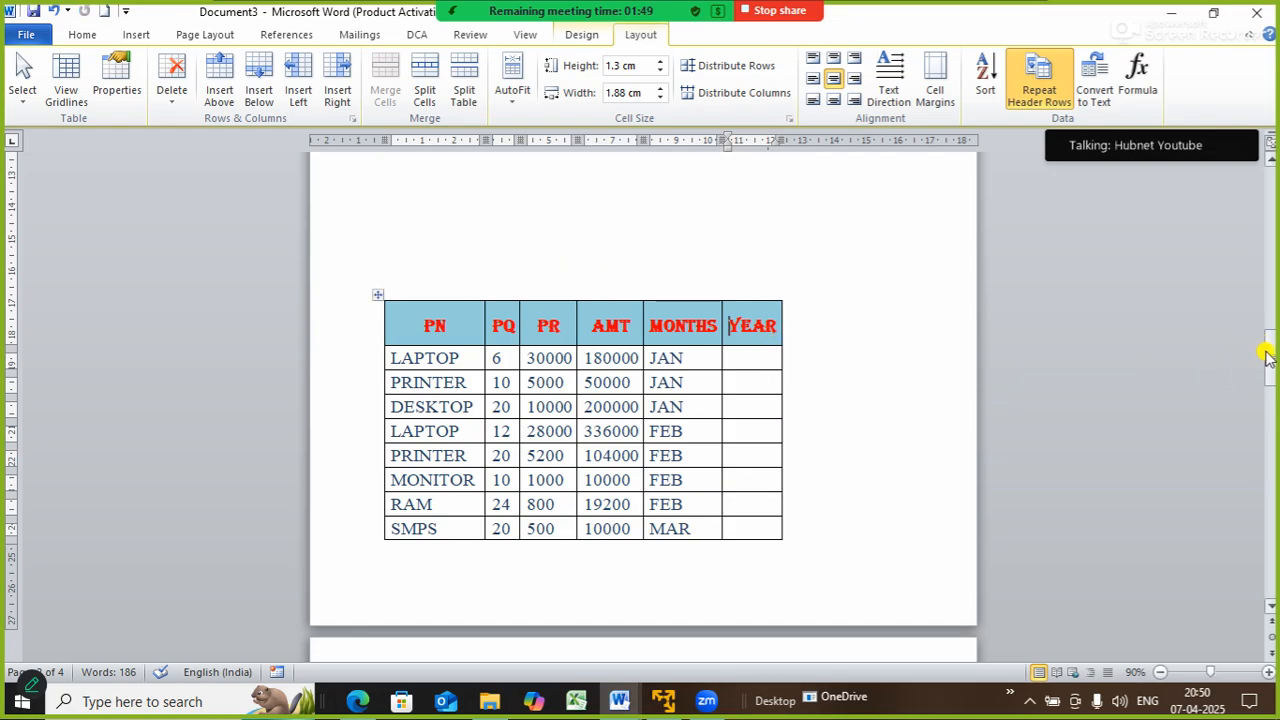
left_click_drag(1266, 350, 1272, 393)
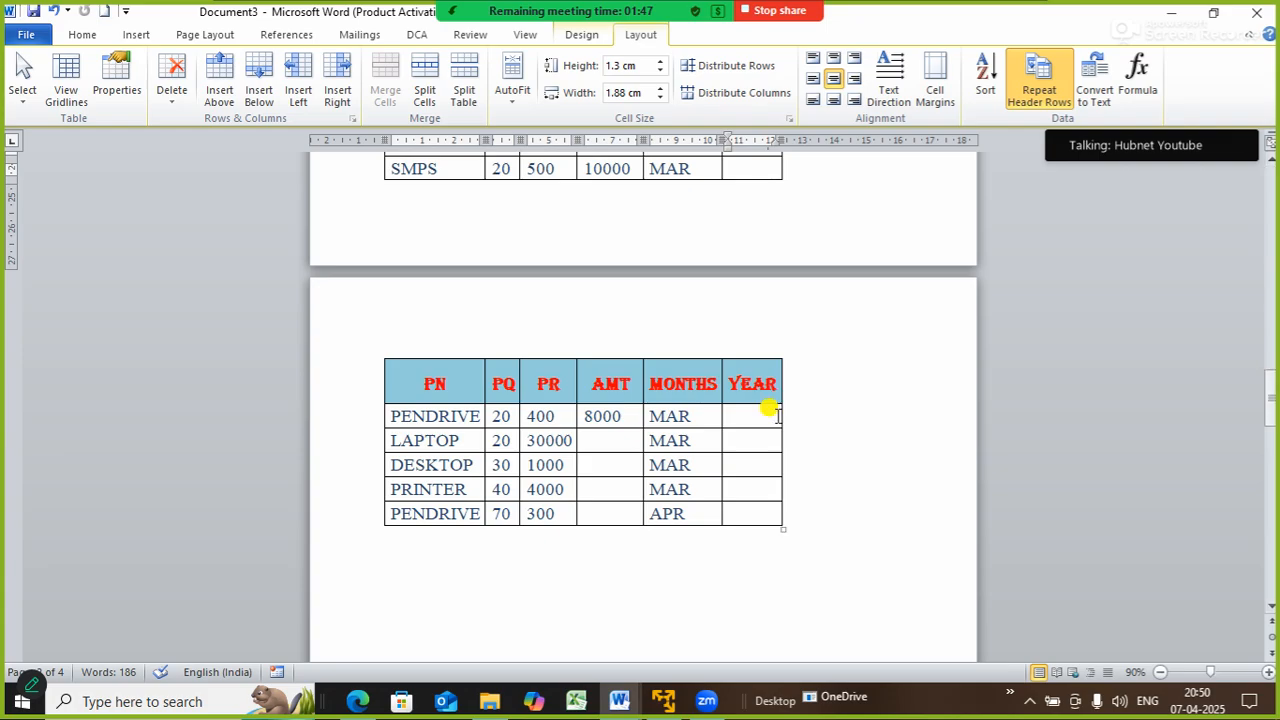
- Select the last PENDRIVE row, undoing a trial row deletion and content clear
left_click(393, 515)
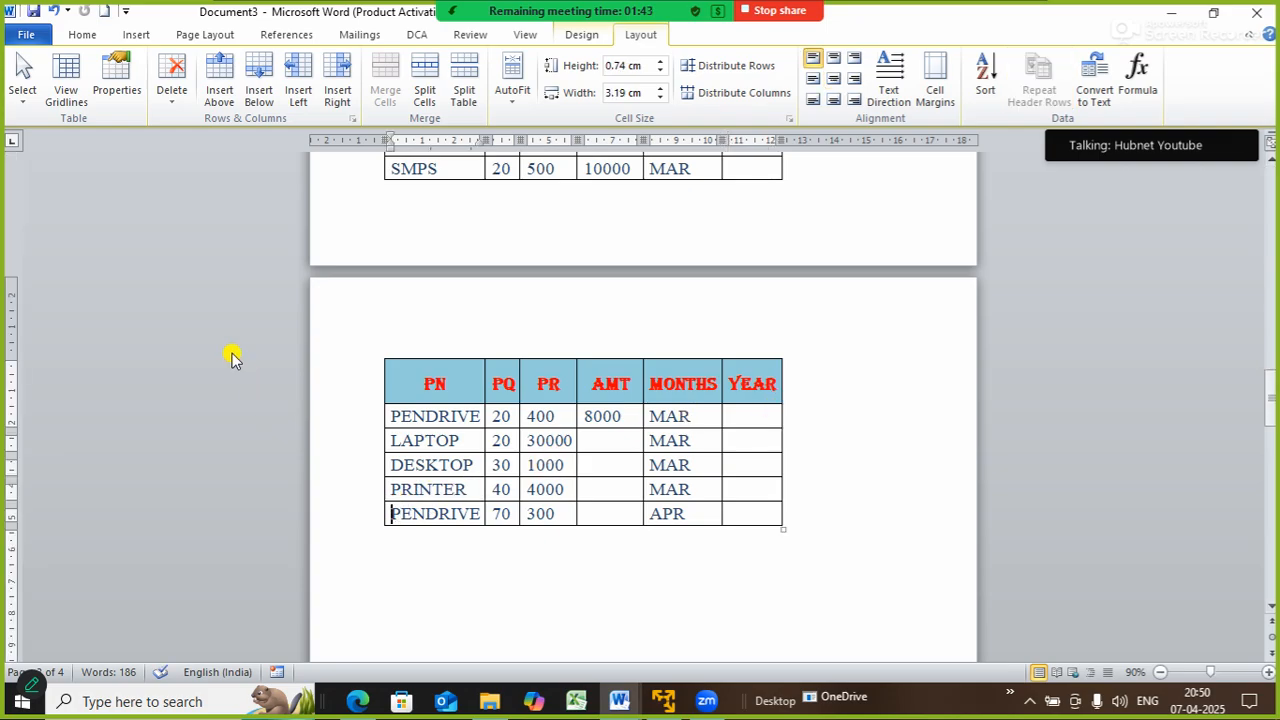
left_click(171, 100)
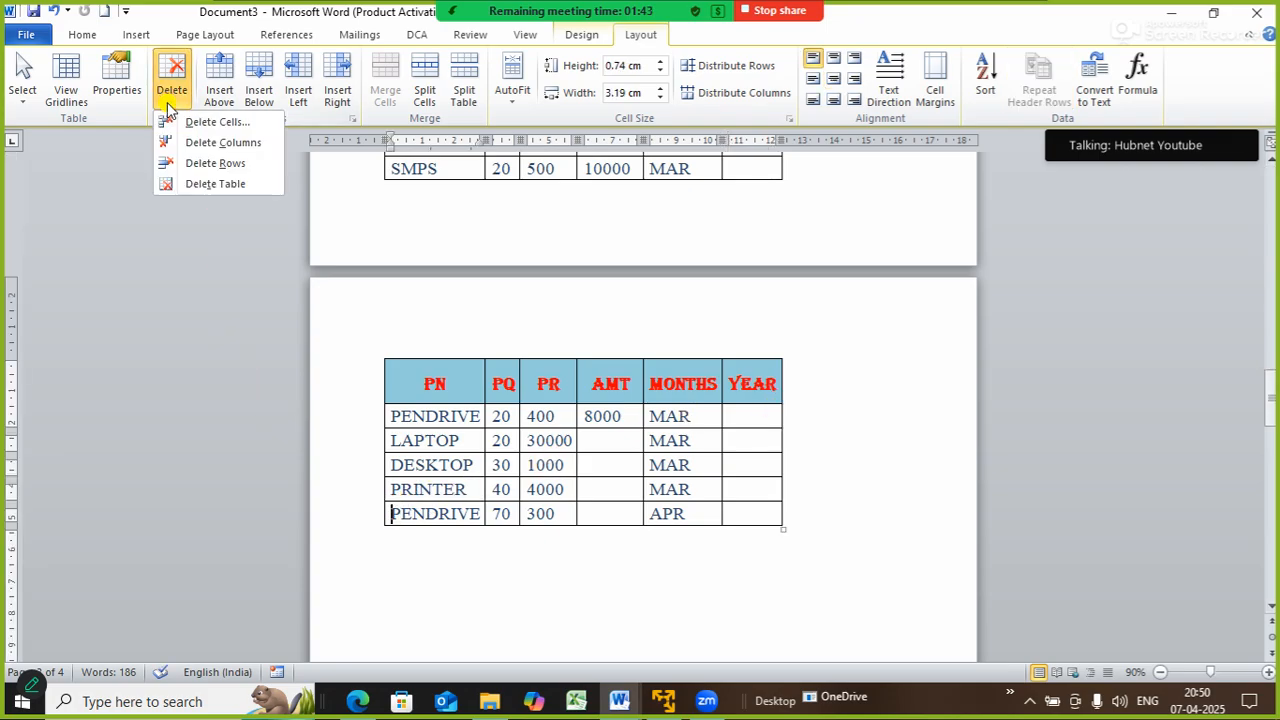
left_click(222, 164)
key("ctrl+z")
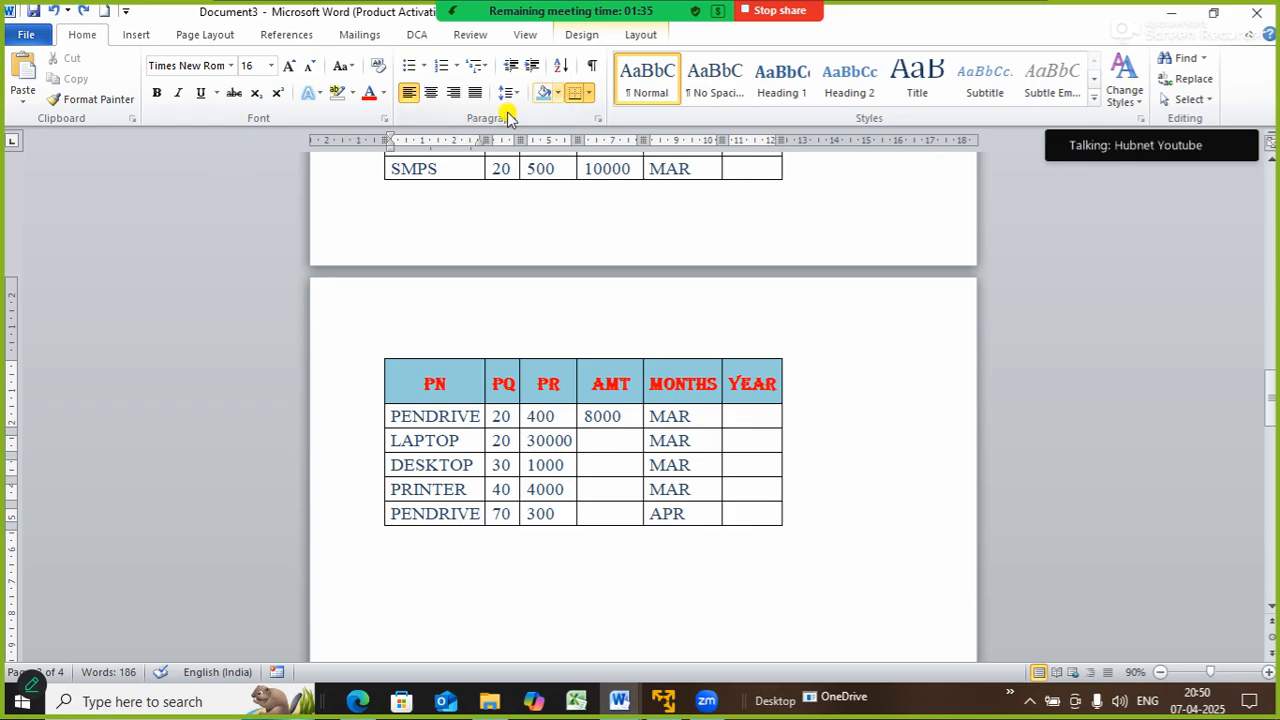
left_click(640, 34)
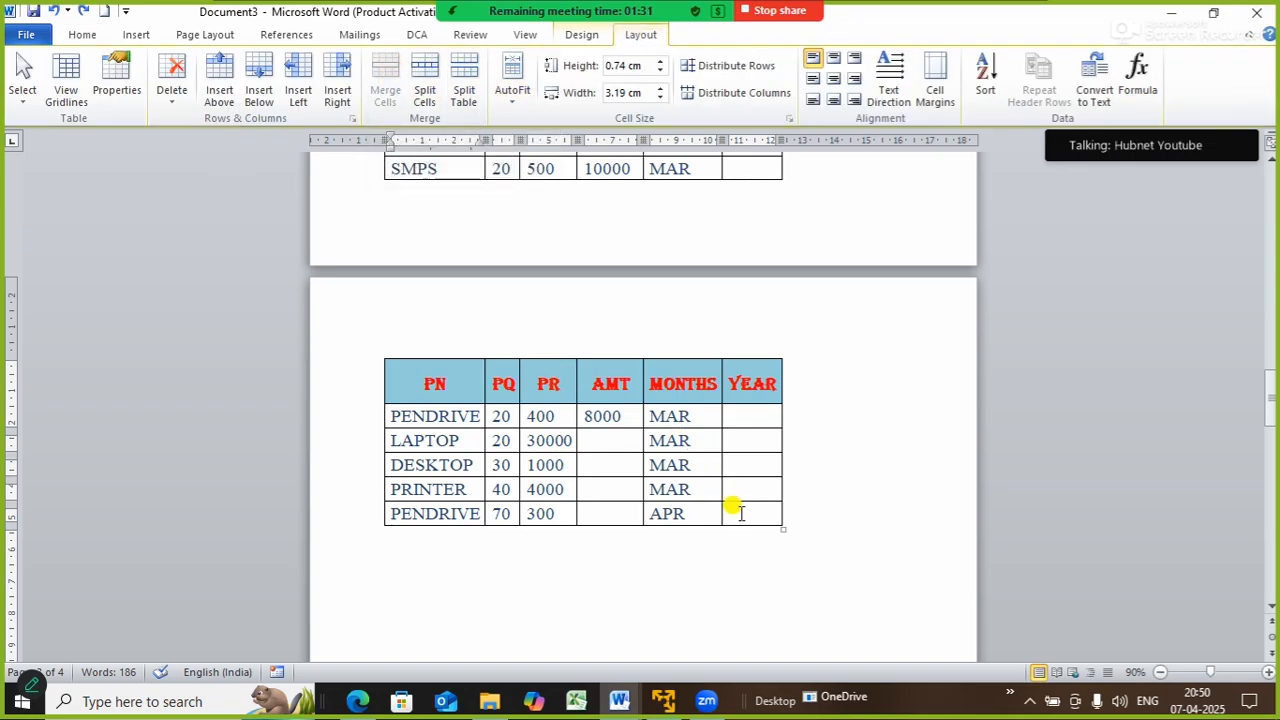
left_click_drag(734, 510, 405, 517)
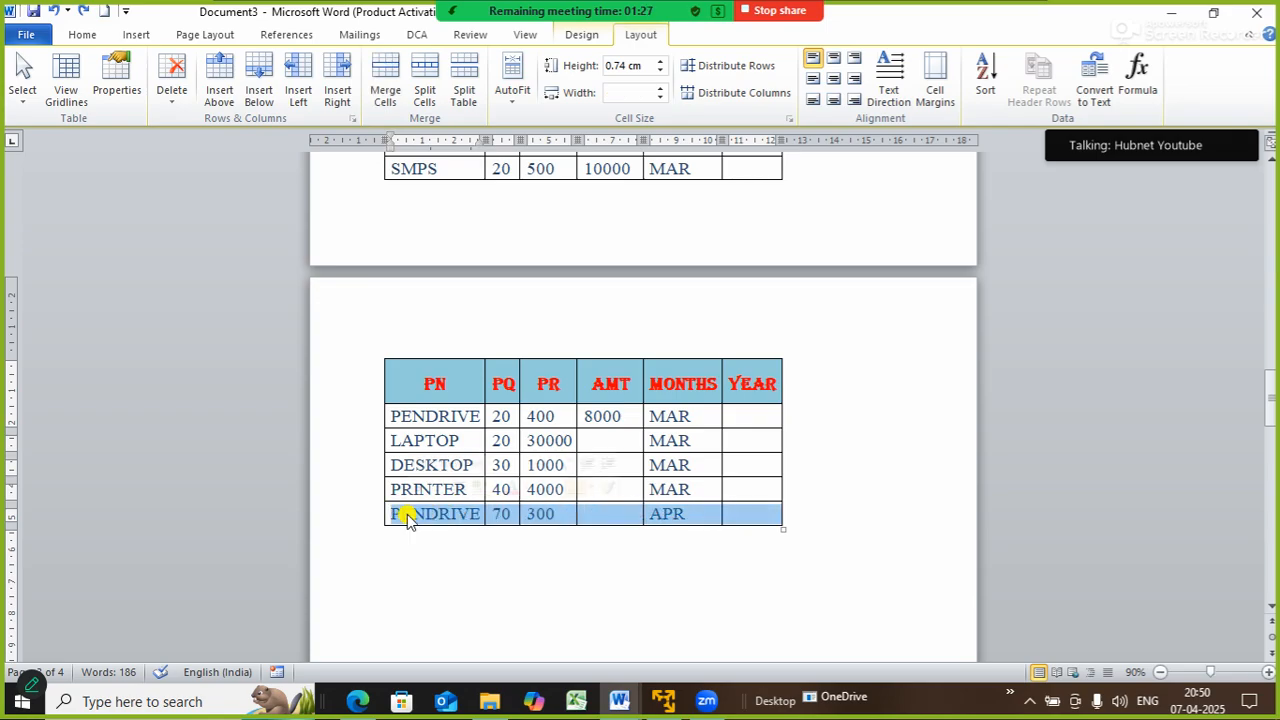
key("Delete")
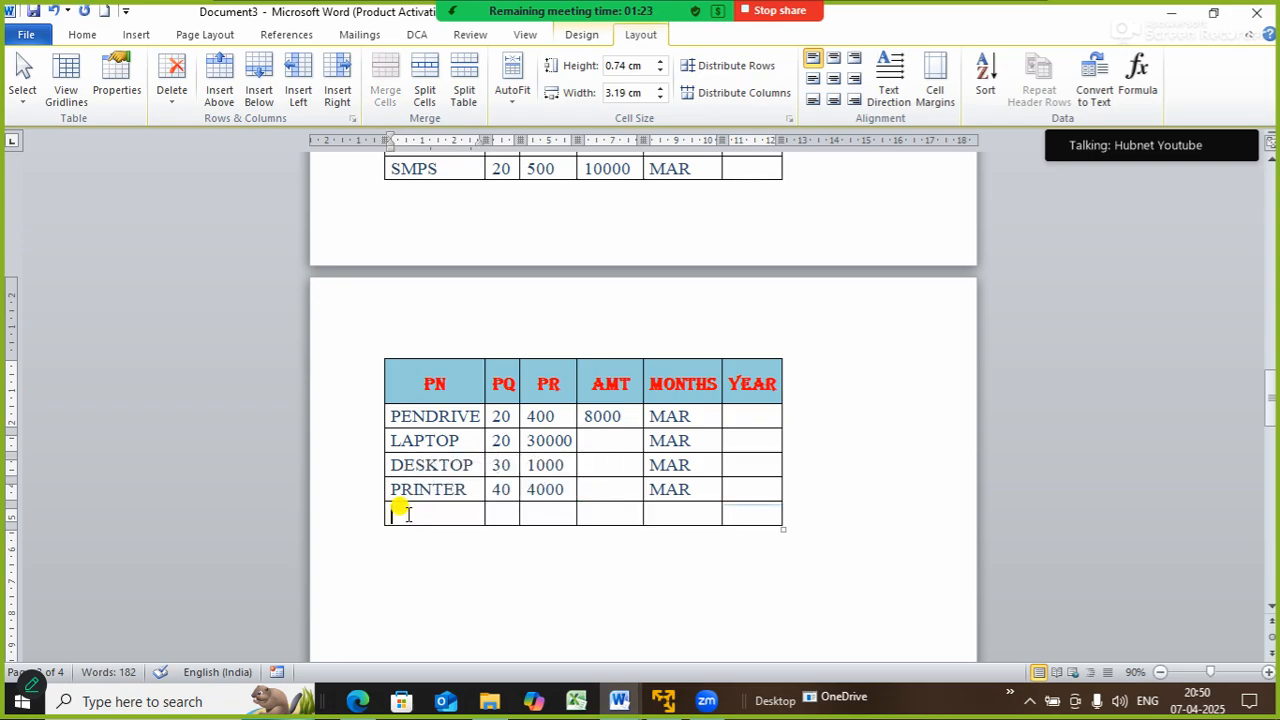
key("ctrl+z")
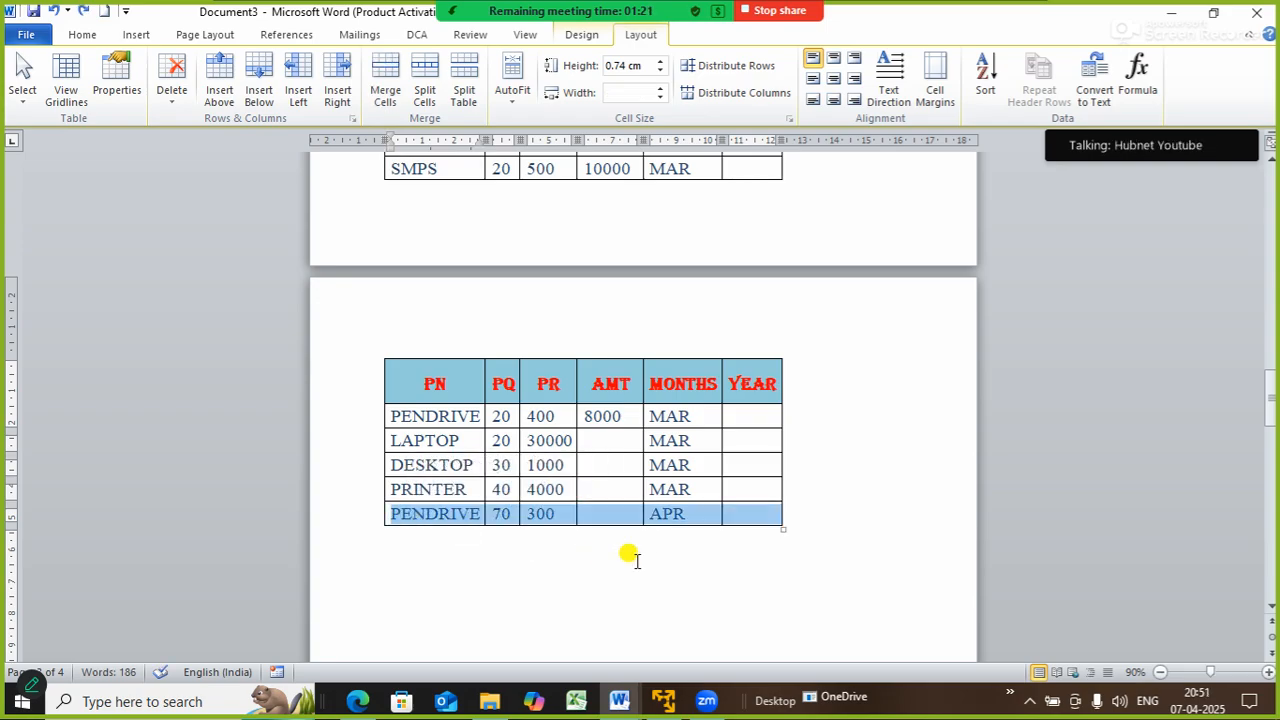
- Delete the entire PENDRIVE / APR row via the Delete Cells dialog
key("BackSpace")
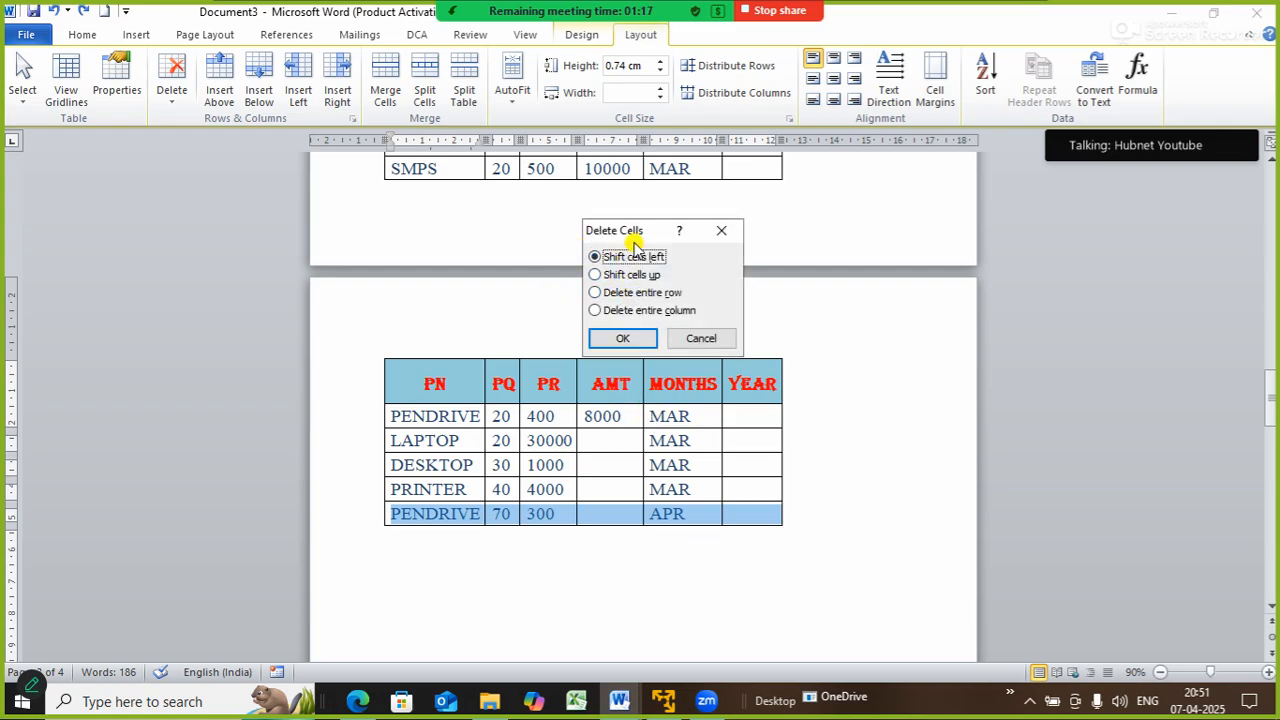
left_click(617, 294)
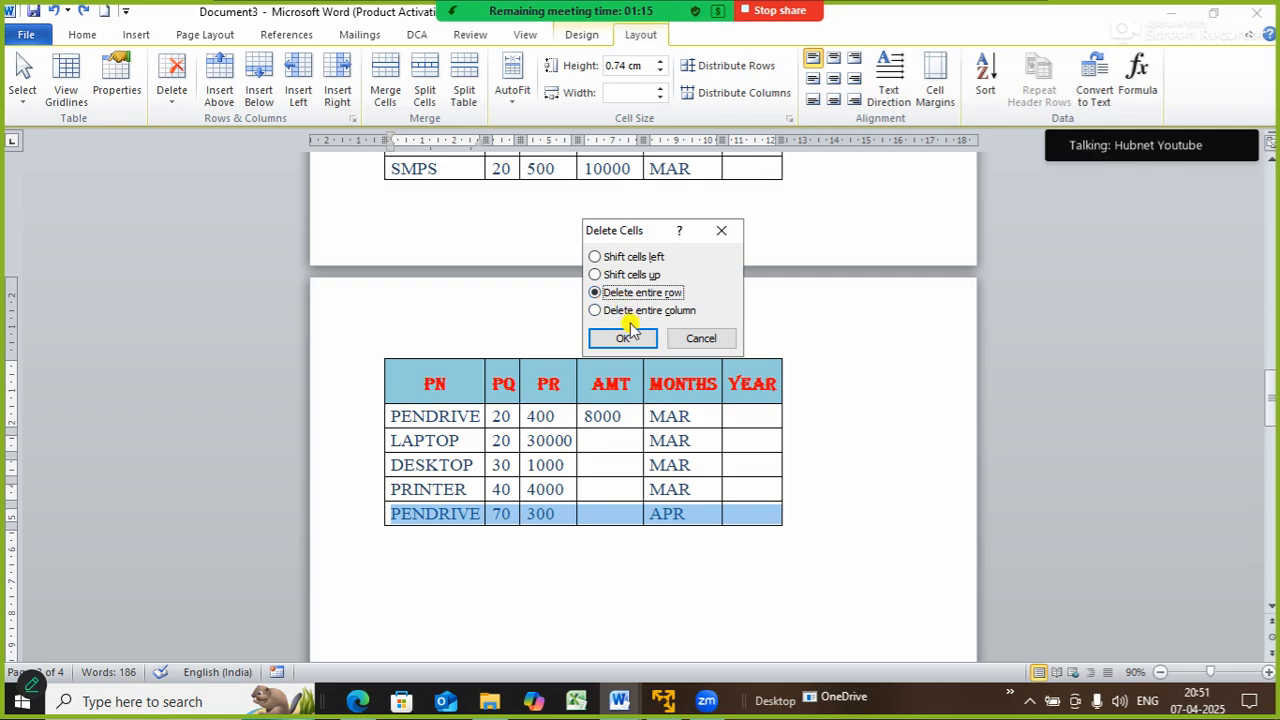
left_click(626, 339)
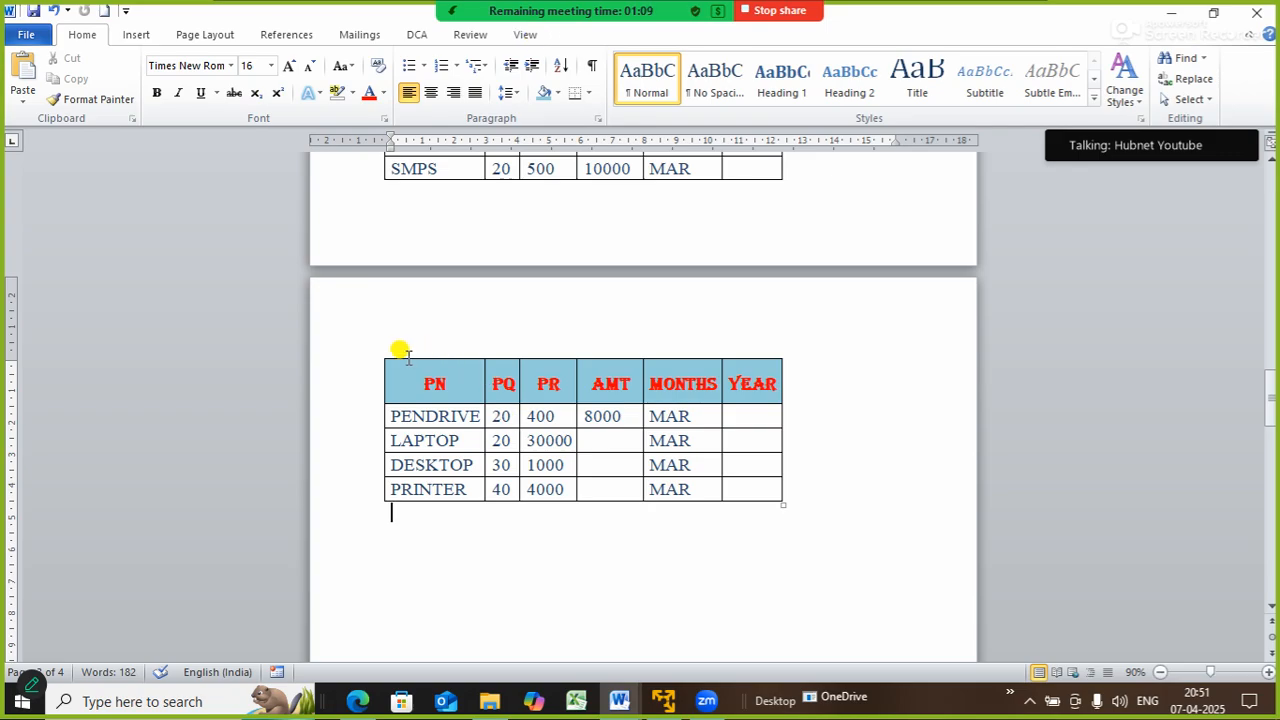
left_click(461, 441)
left_click(617, 34)
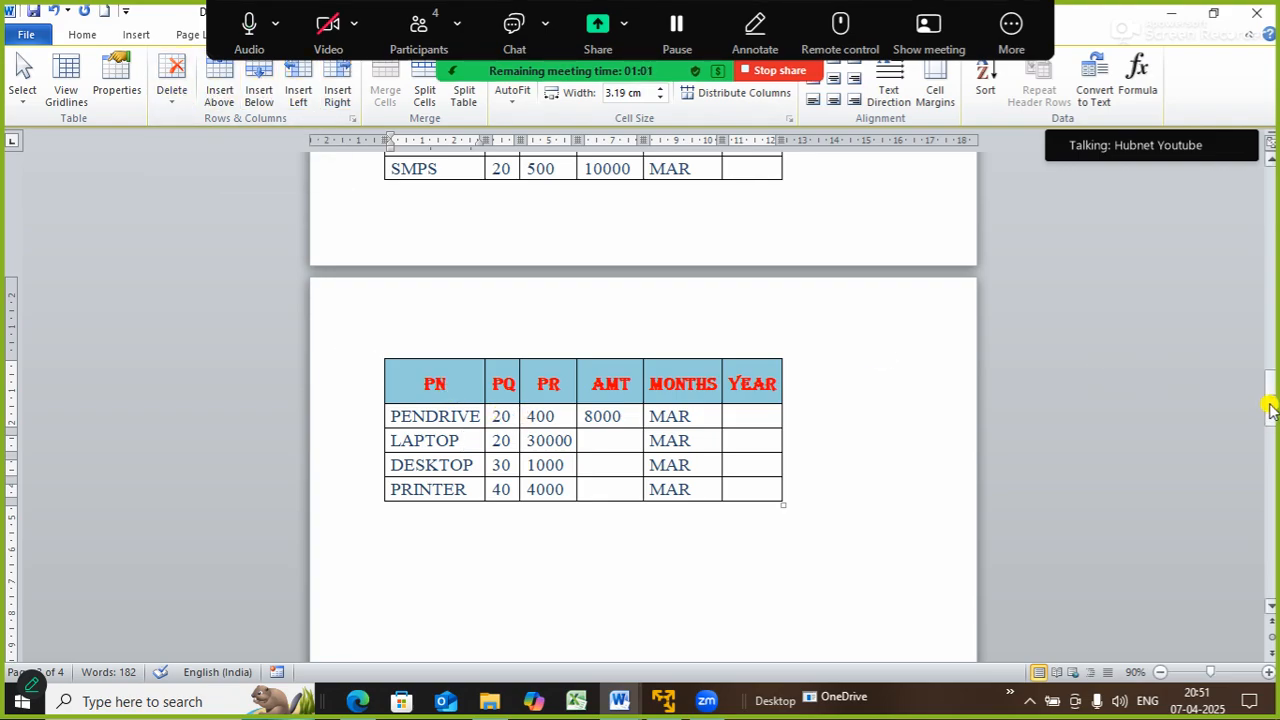
- Insert a row above PRINTER and enter ROUTER, PQ 10 and PR 20000
left_click_drag(1270, 408, 1269, 360)
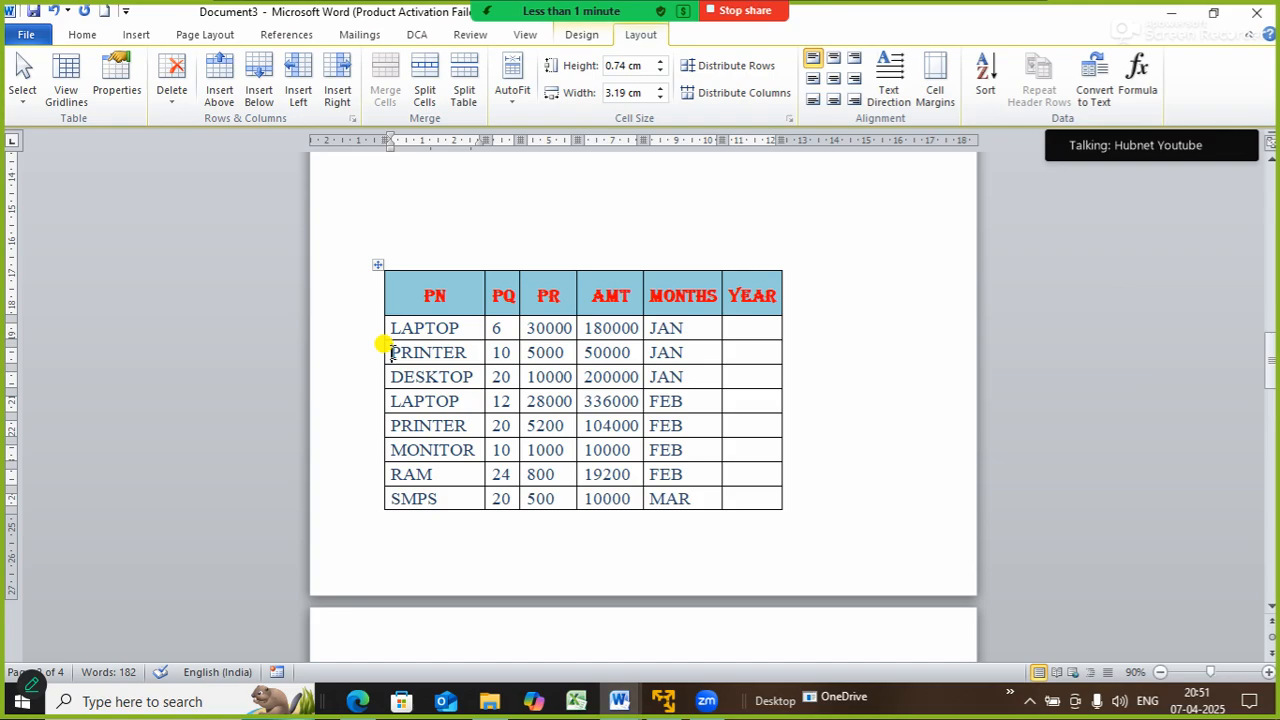
left_click(224, 87)
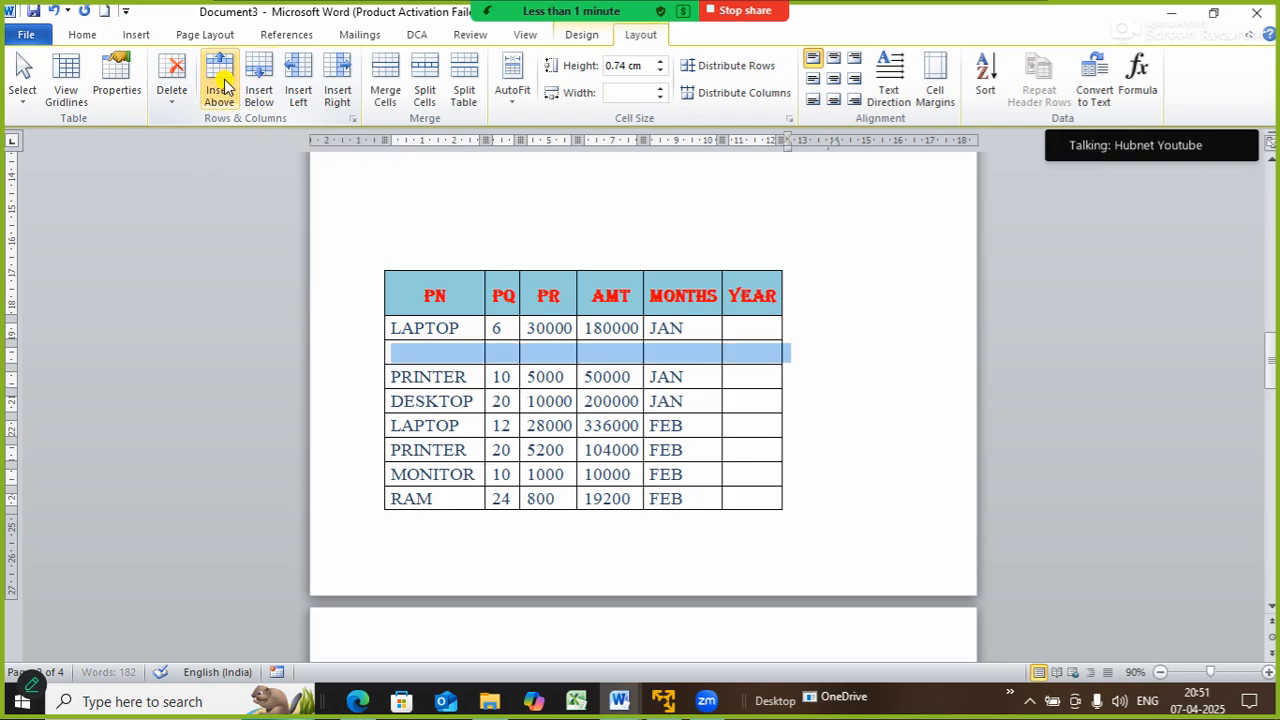
left_click(418, 352)
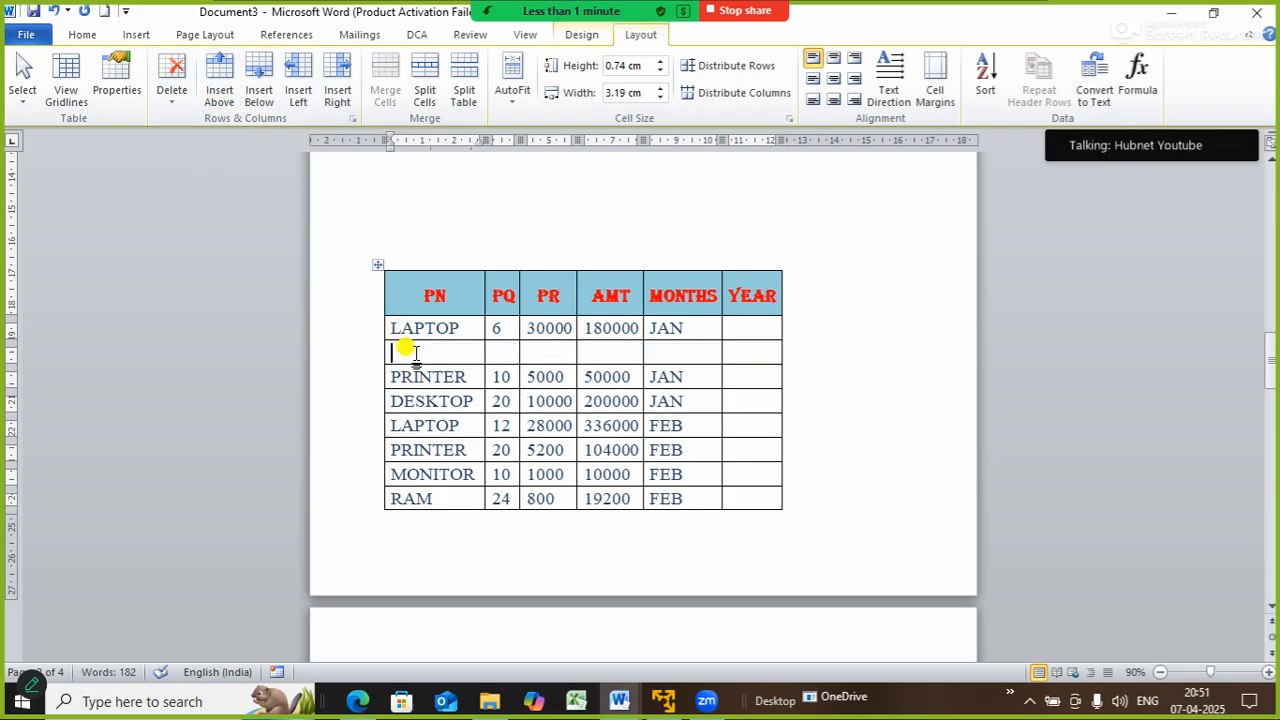
type("ROUTER")
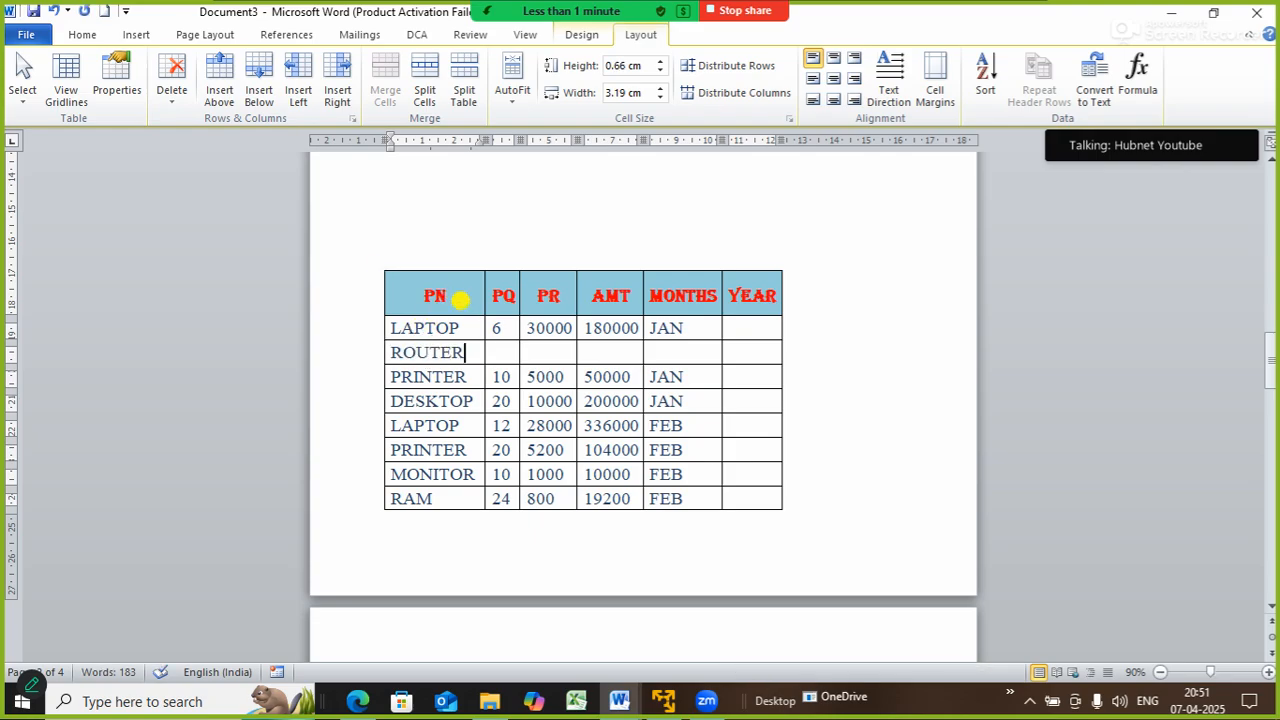
key("Tab")
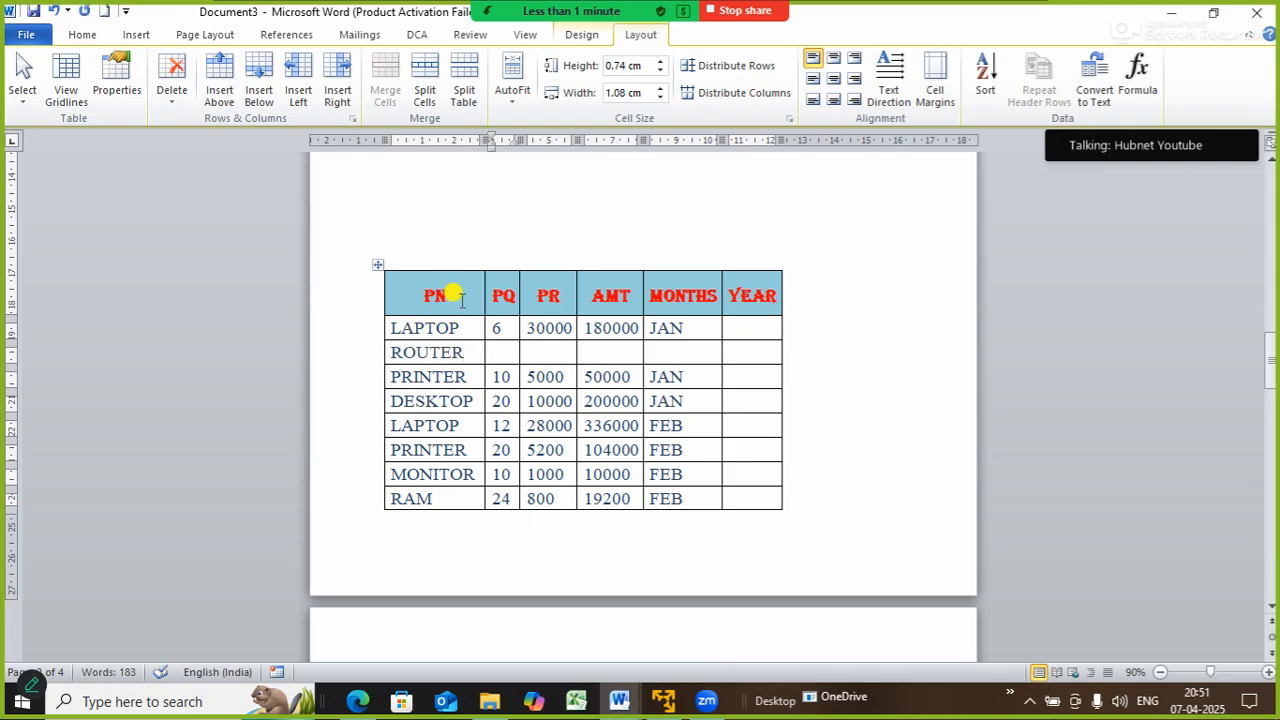
type("10")
key("Tab")
type("20")
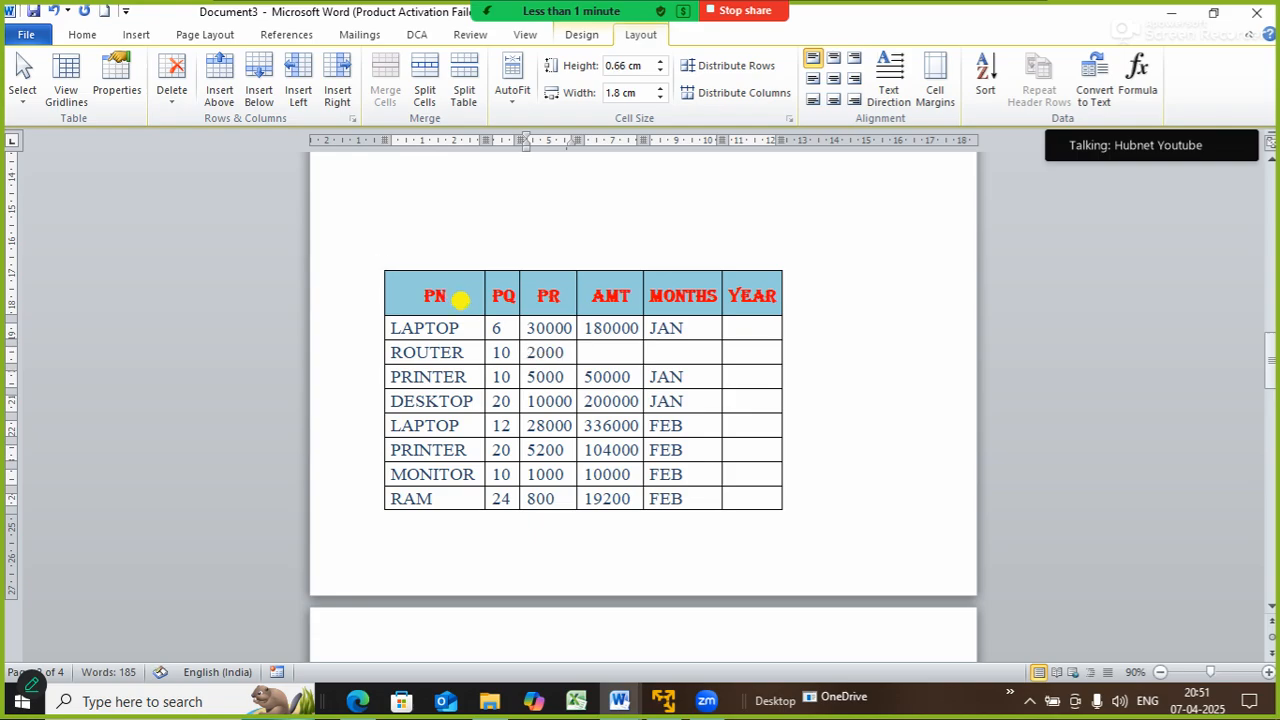
type("000")
key("Tab")
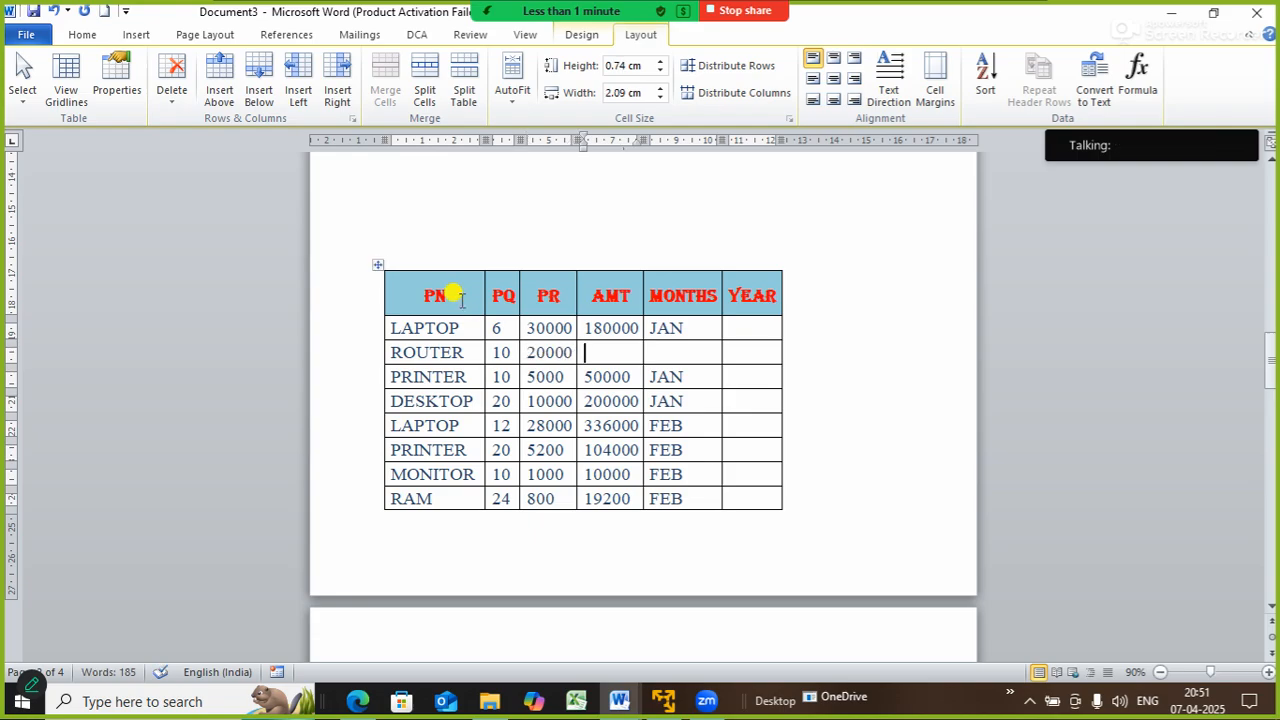
- Fill the ROUTER AMT with formula =PRODUCT(LEFT) giving 200000, and MONTHS with JAN
left_click(1138, 80)
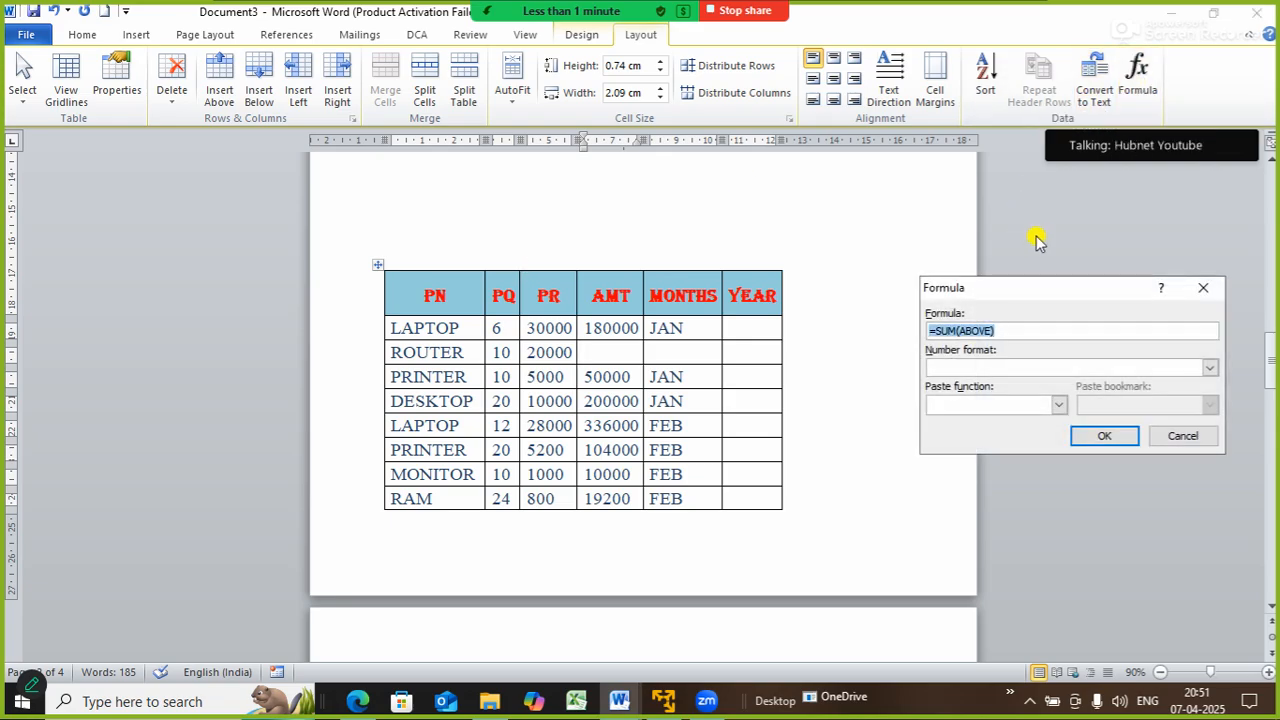
type("=PRODUCT(LEFT)")
left_click(1097, 438)
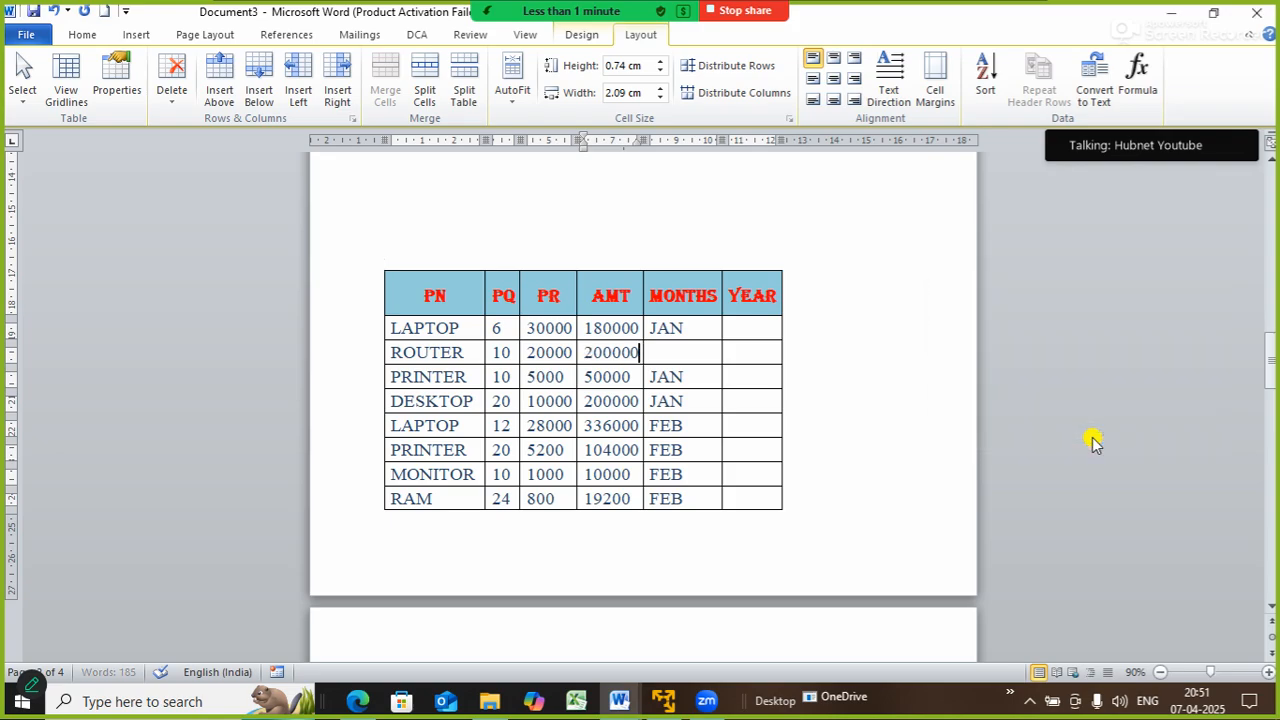
left_click(706, 346)
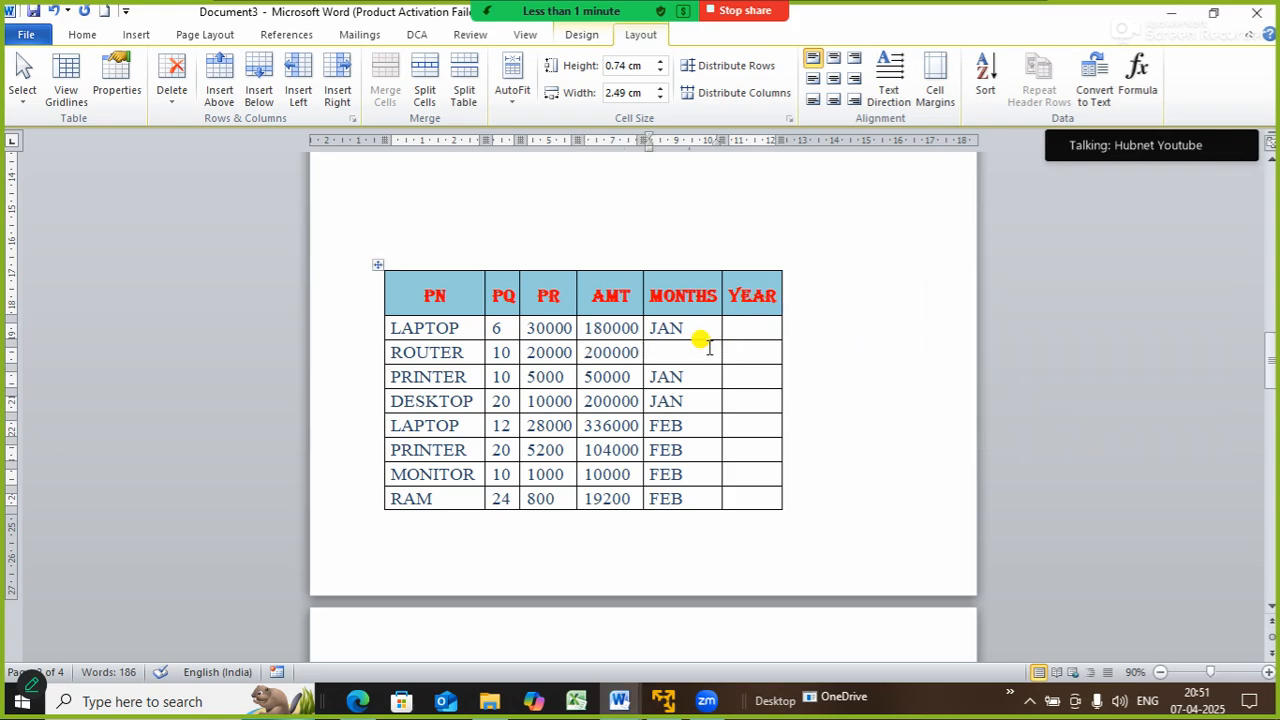
type("JAN")
left_click(690, 447)
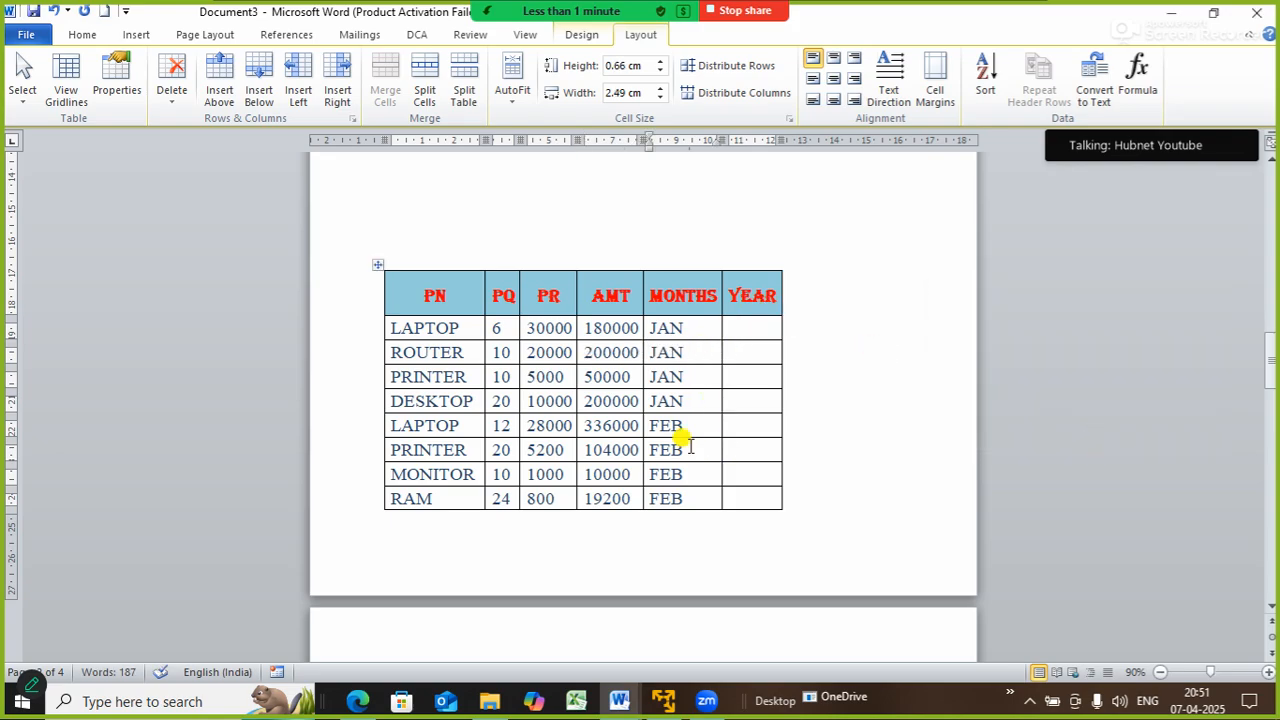
left_click(831, 372)
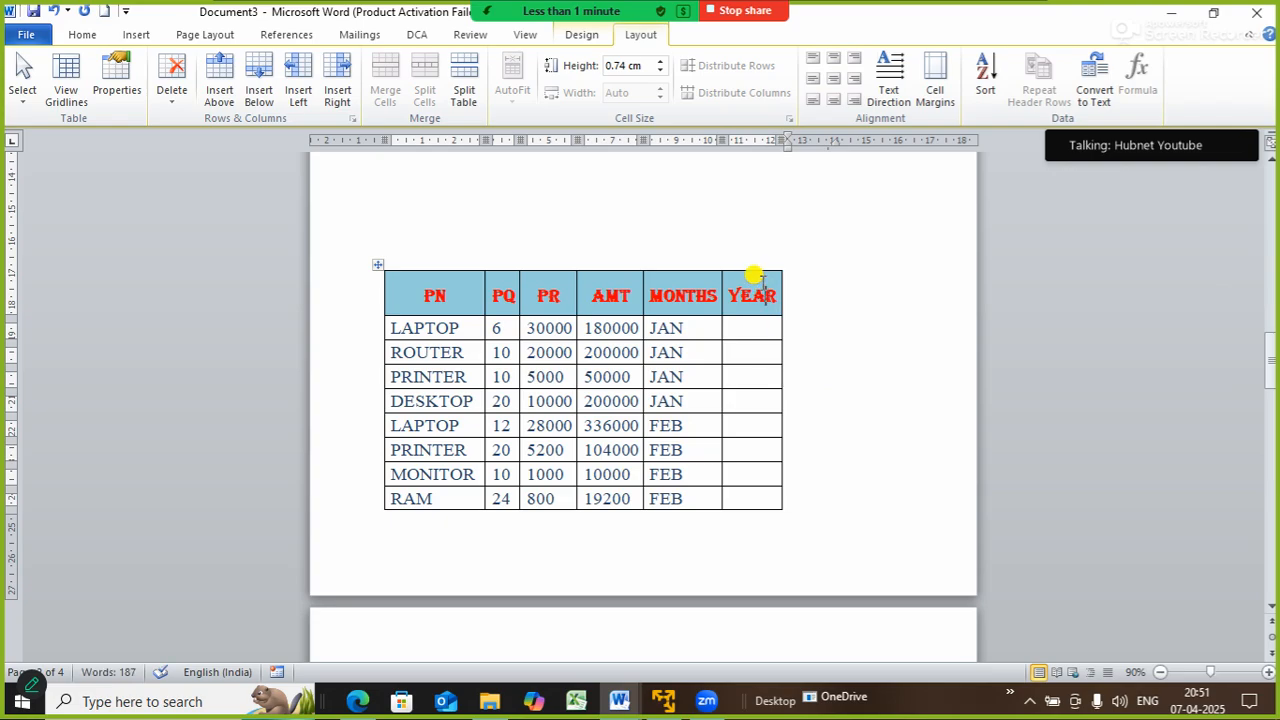
left_click(758, 282)
- Delete the empty YEAR column so the table ends at MONTHS
left_click(743, 270)
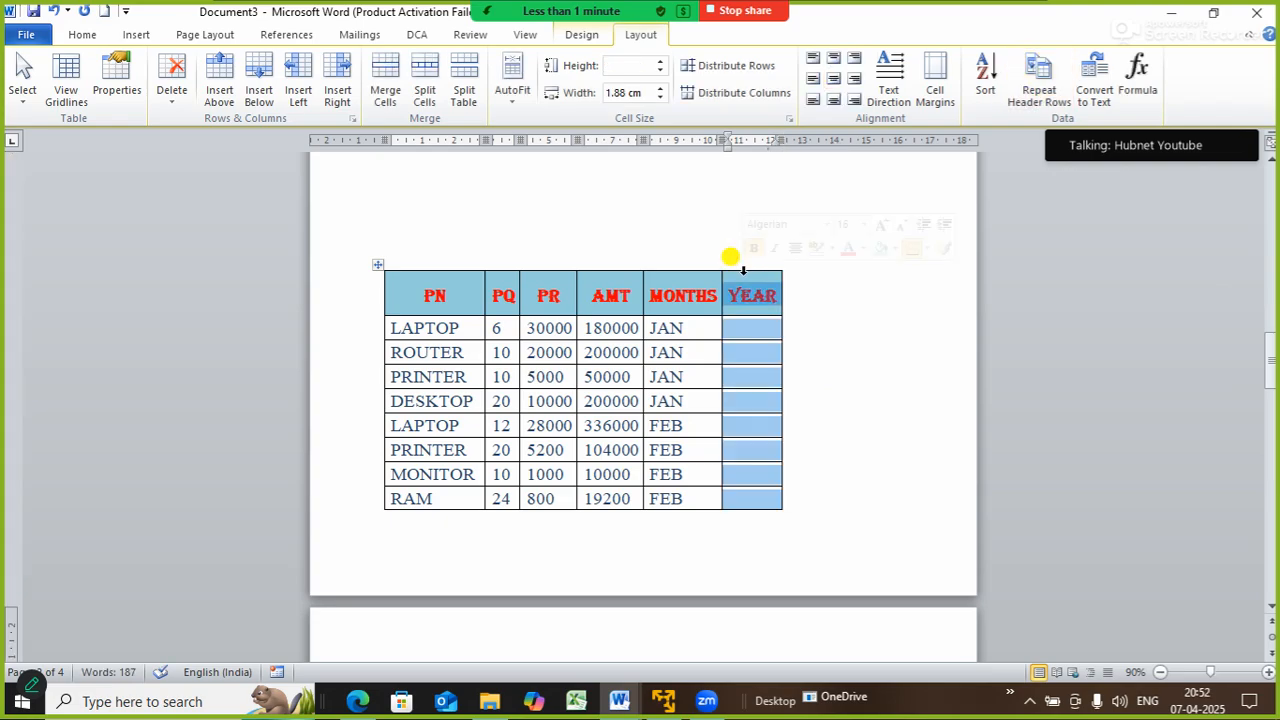
left_click(172, 88)
left_click(210, 143)
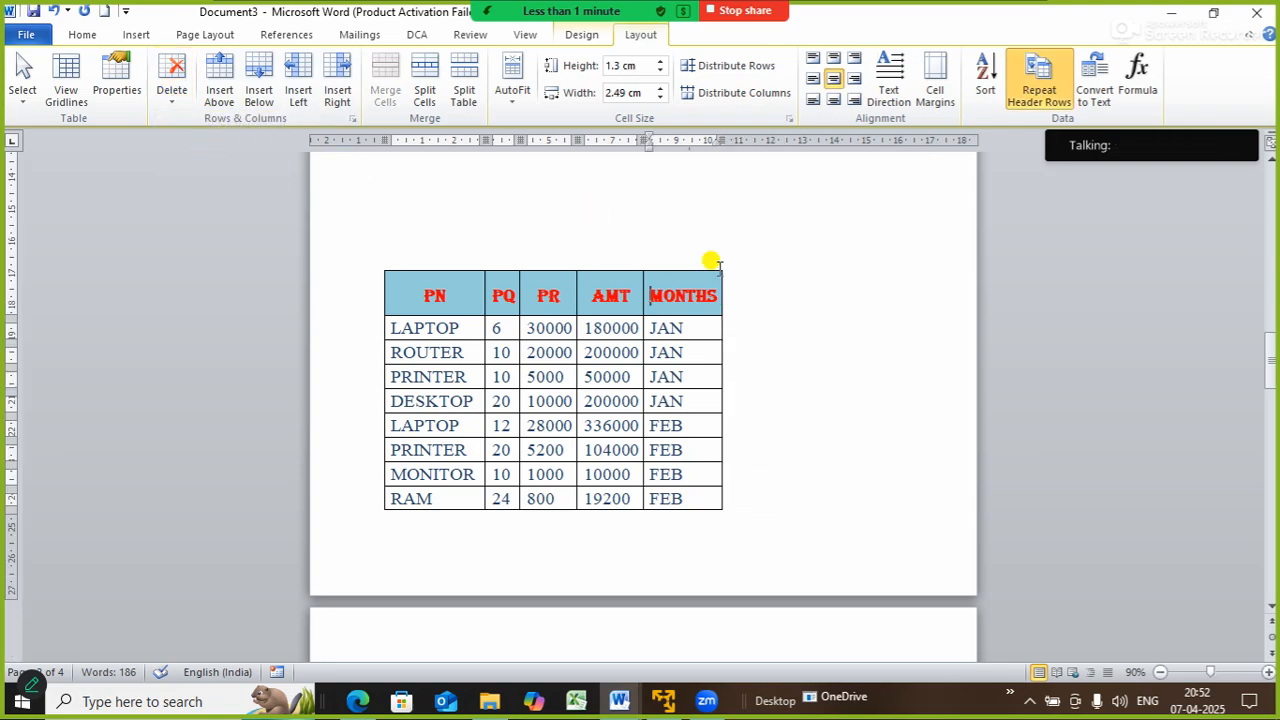
mouse_move(1268, 352)
left_mouse_down()
mouse_move(1268, 370)
mouse_move(1265, 340)
left_mouse_up()
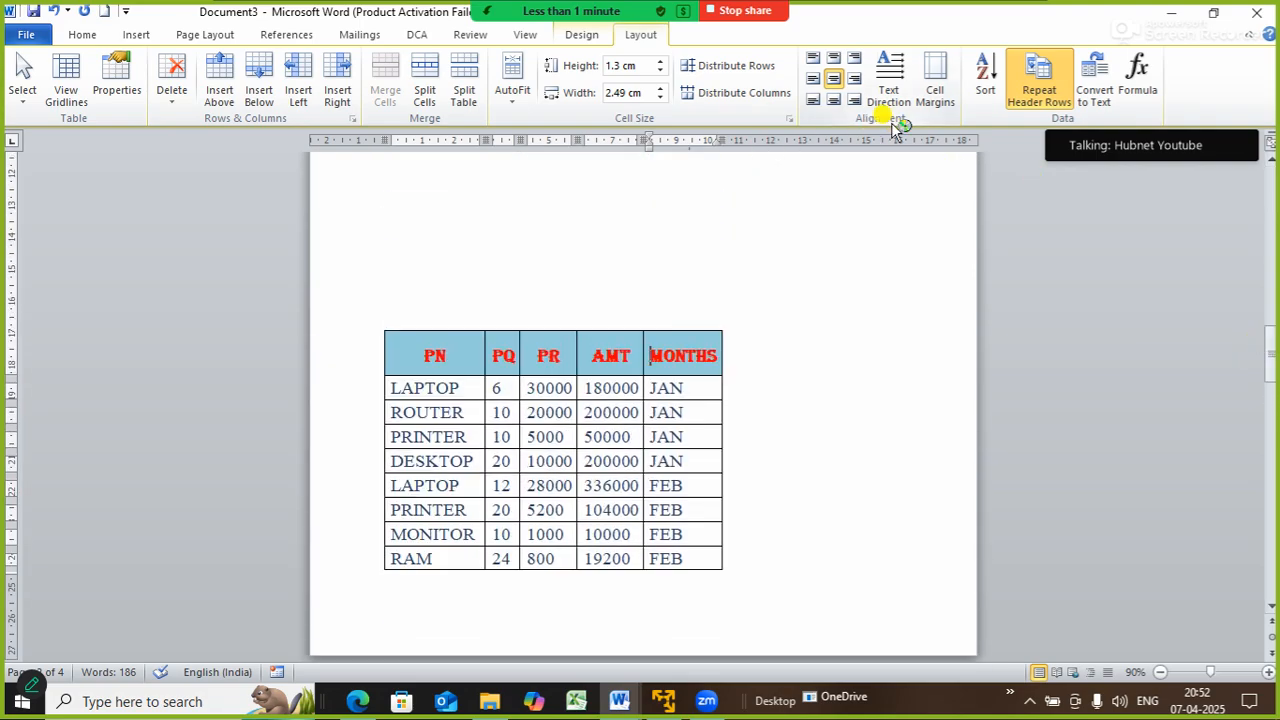
left_click(584, 36)
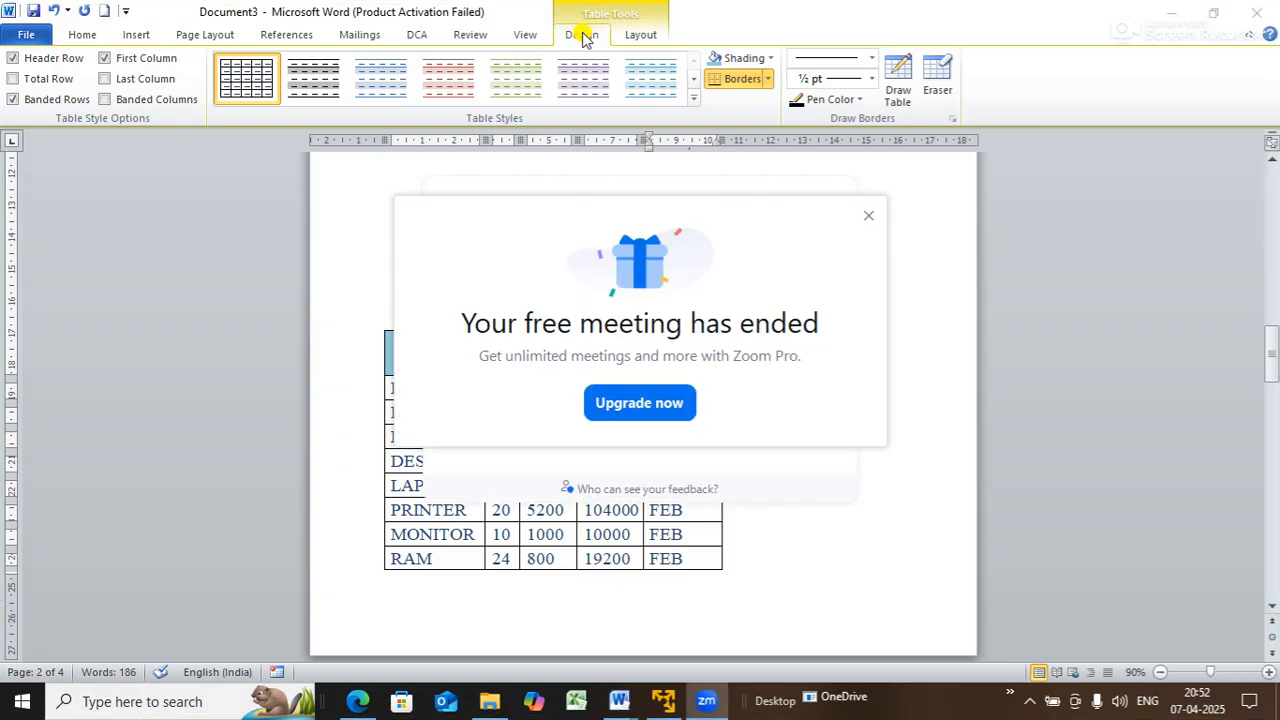
left_click(868, 217)
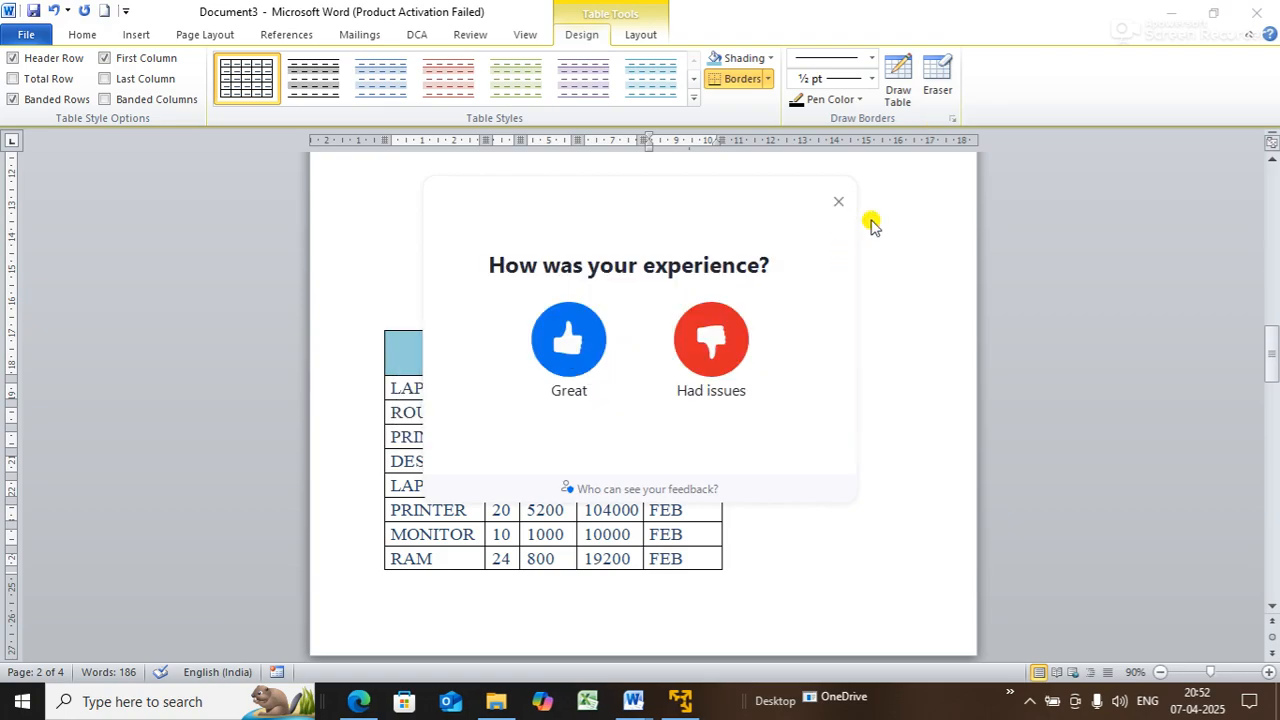
left_click(837, 208)
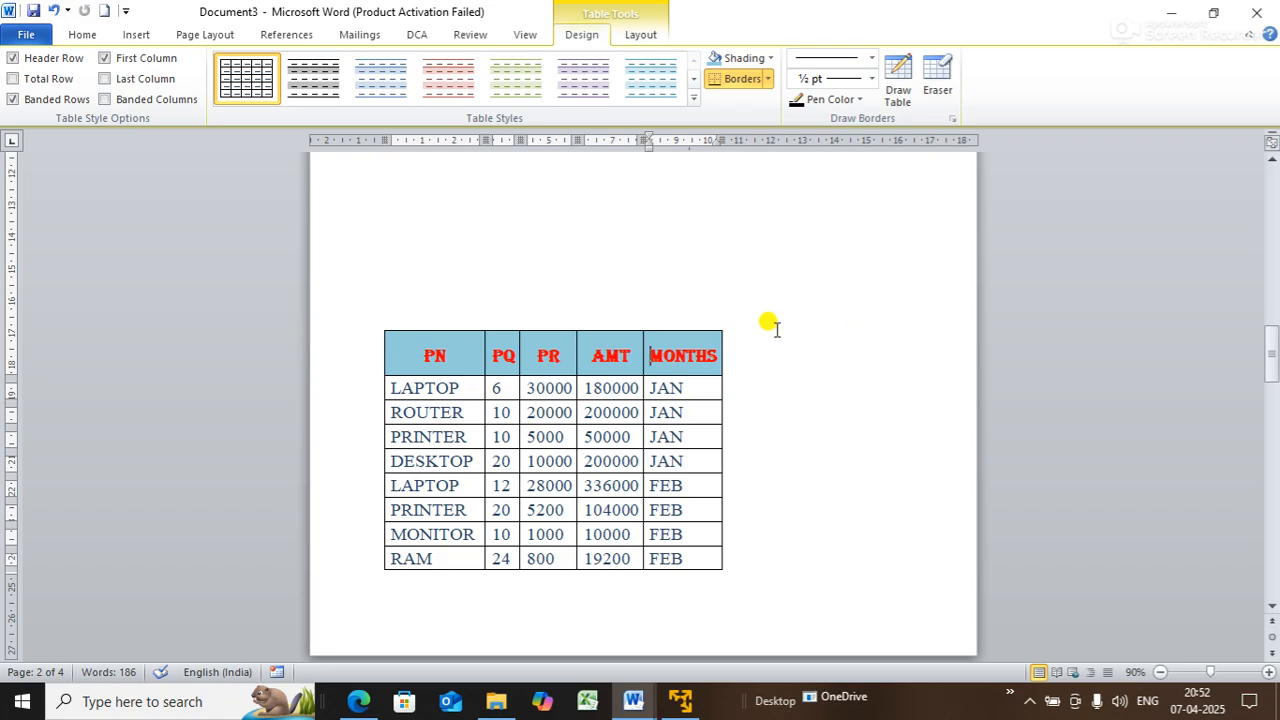
- Restore the deleted YEAR column and select its empty cells from LAPTOP to RAM
key("ctrl+z")
left_click(826, 405)
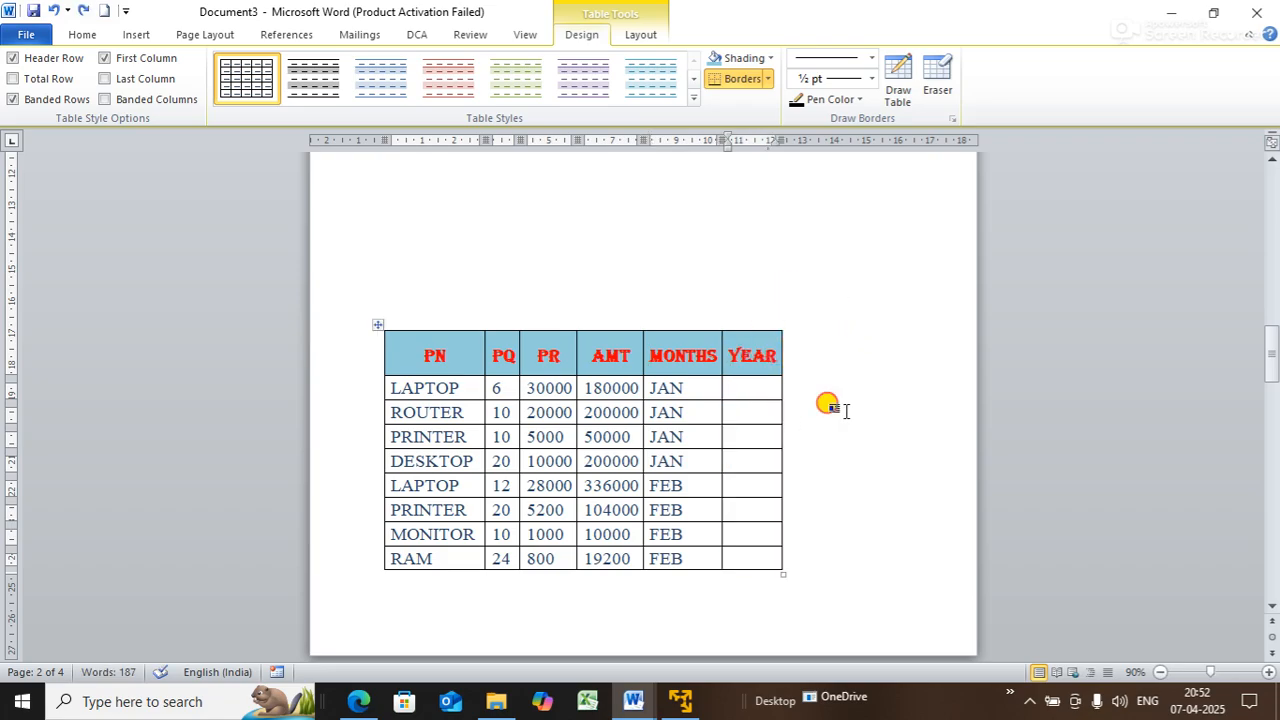
left_click_drag(748, 380, 770, 560)
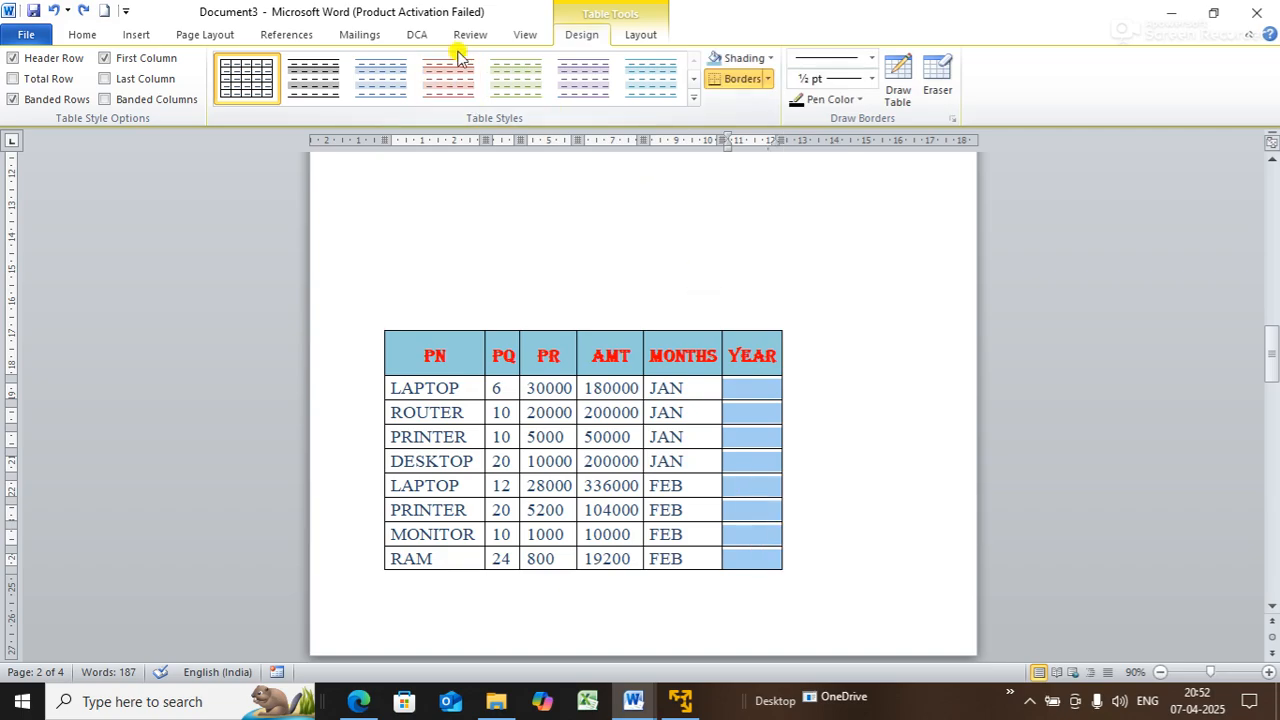
left_click(634, 36)
left_click(586, 36)
left_click(628, 40)
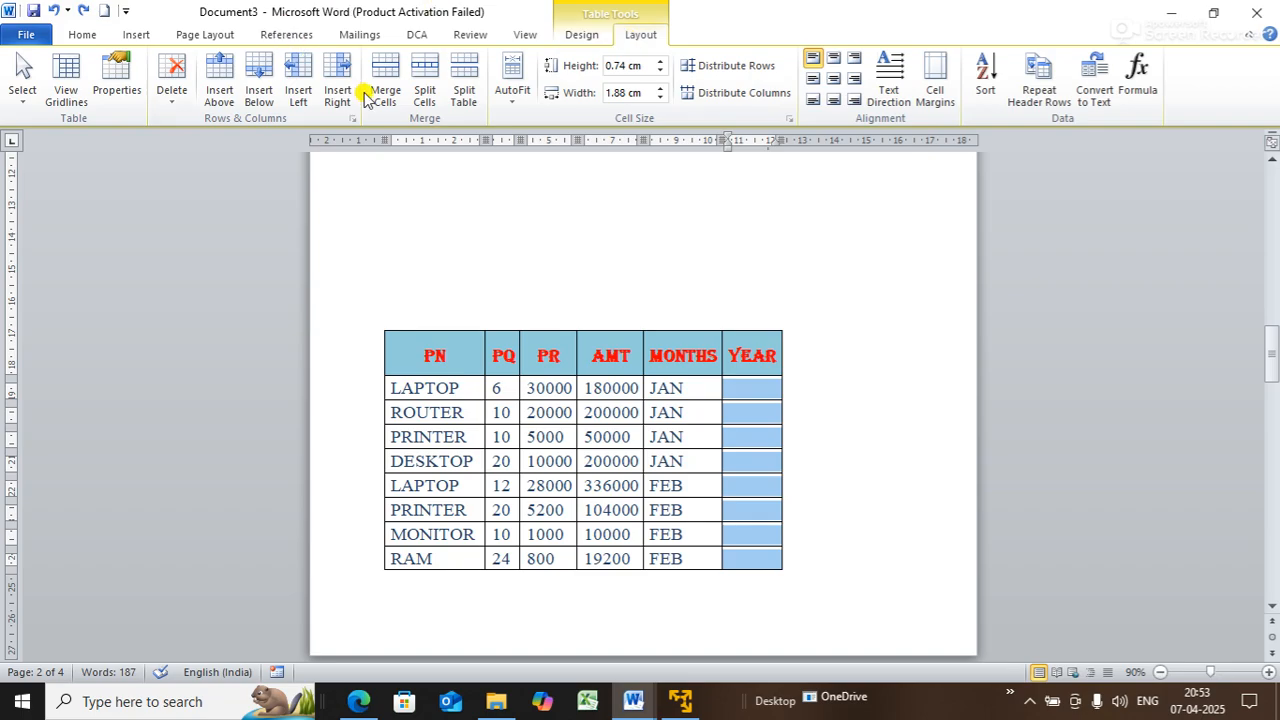
- Split the YEAR cells into two columns, undo the split, and show the Design options
left_click(422, 96)
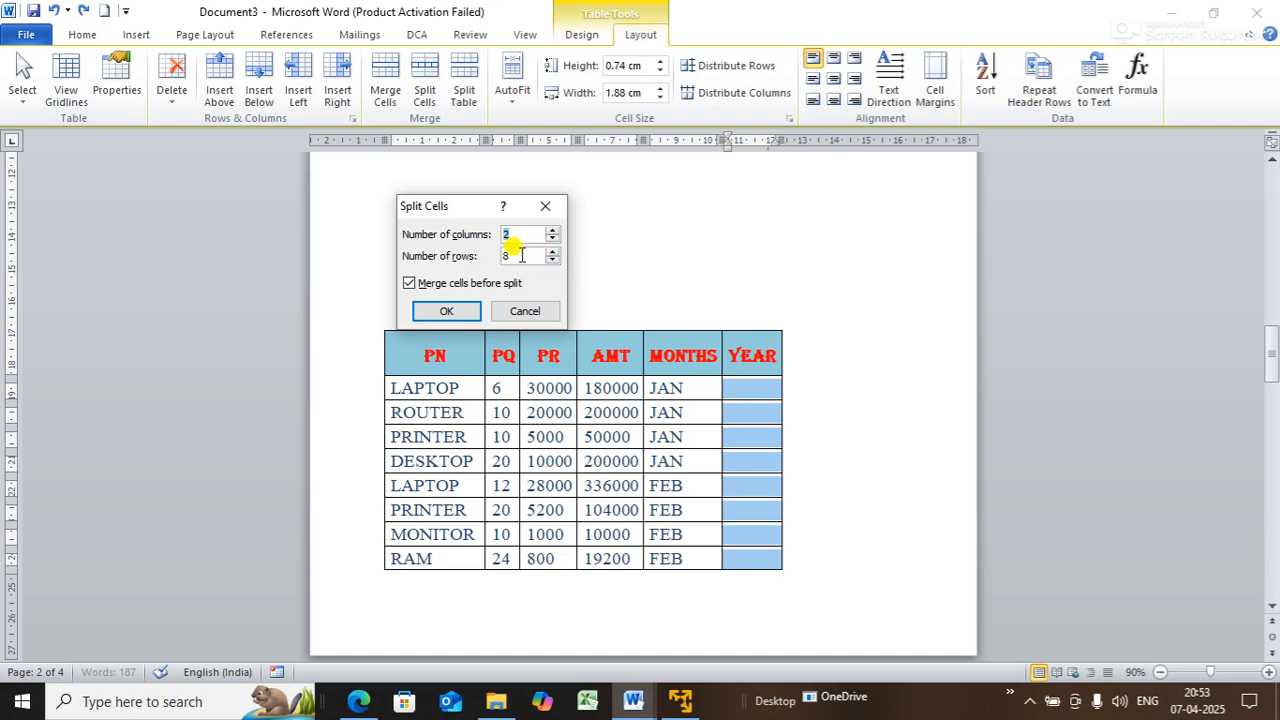
left_click(443, 311)
left_click(866, 433)
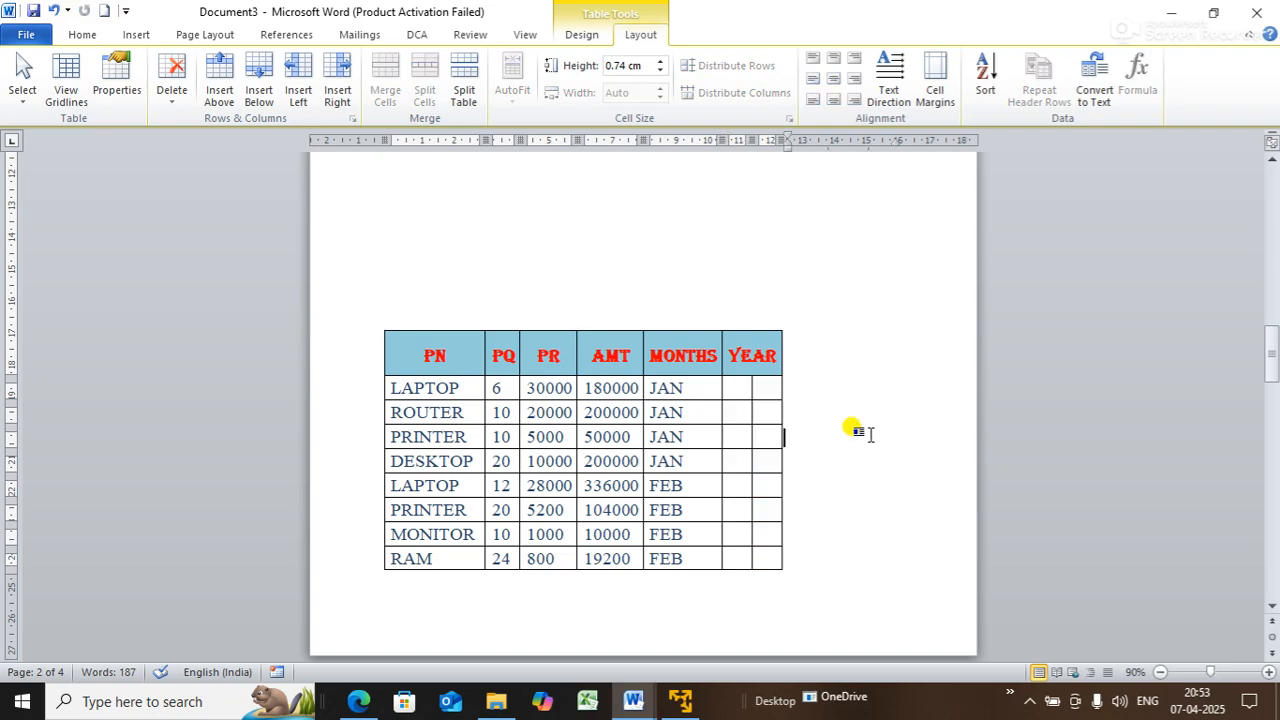
key("ctrl+z")
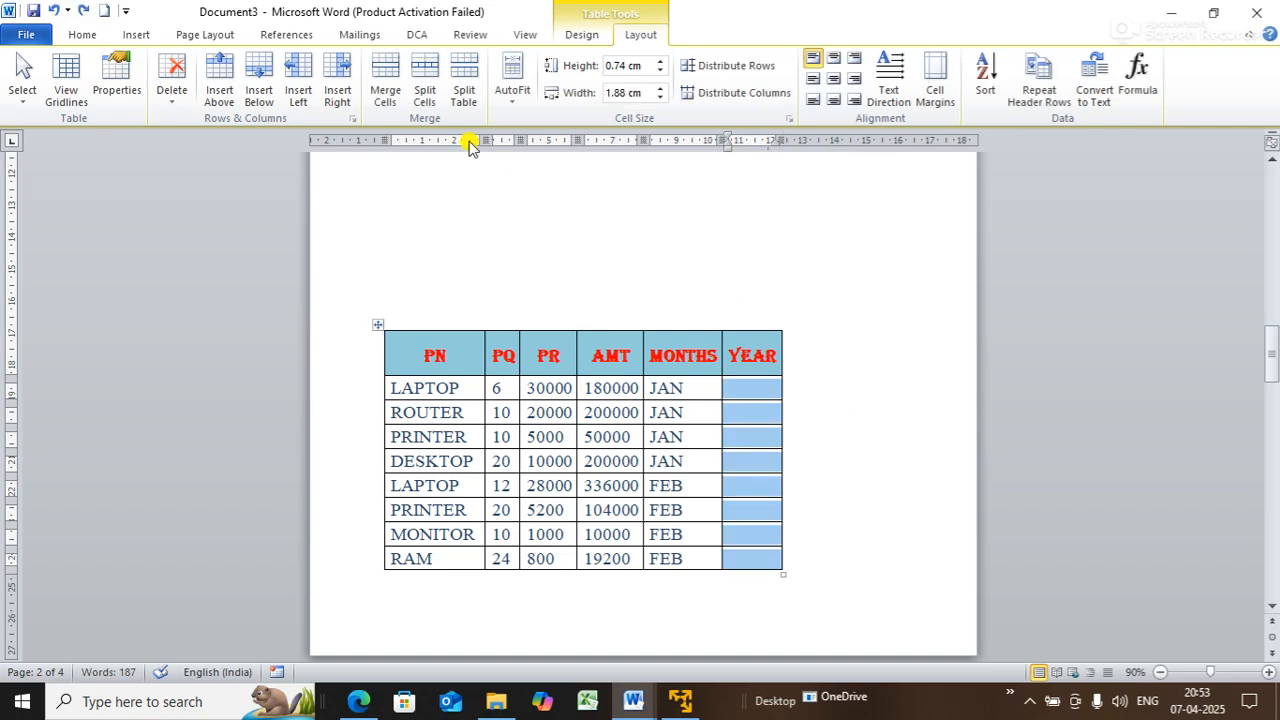
left_click(585, 40)
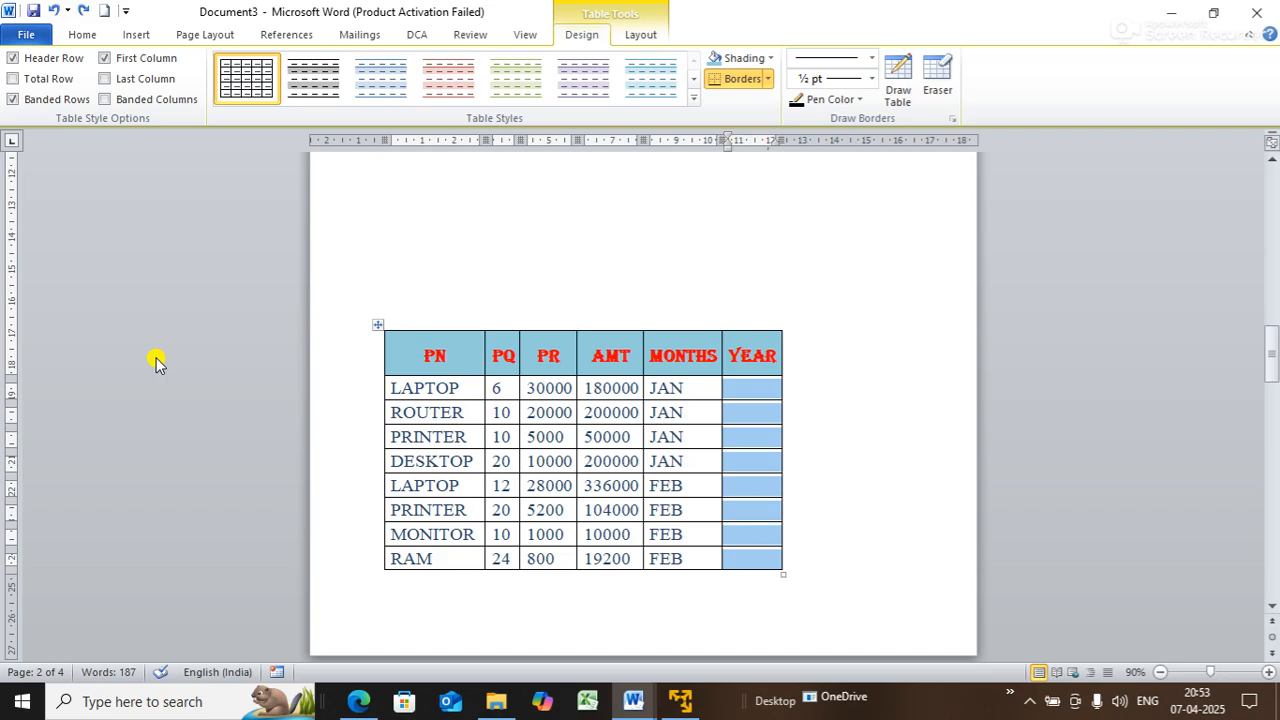
left_click(378, 325)
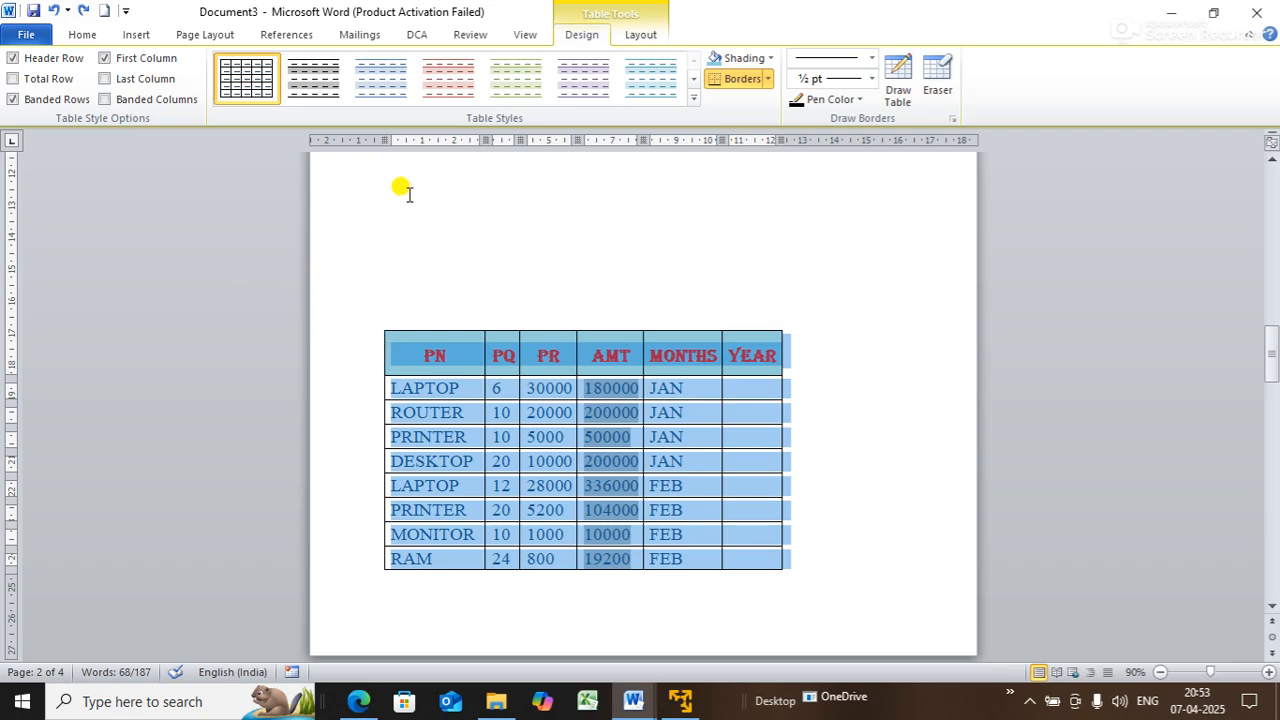
left_click(938, 90)
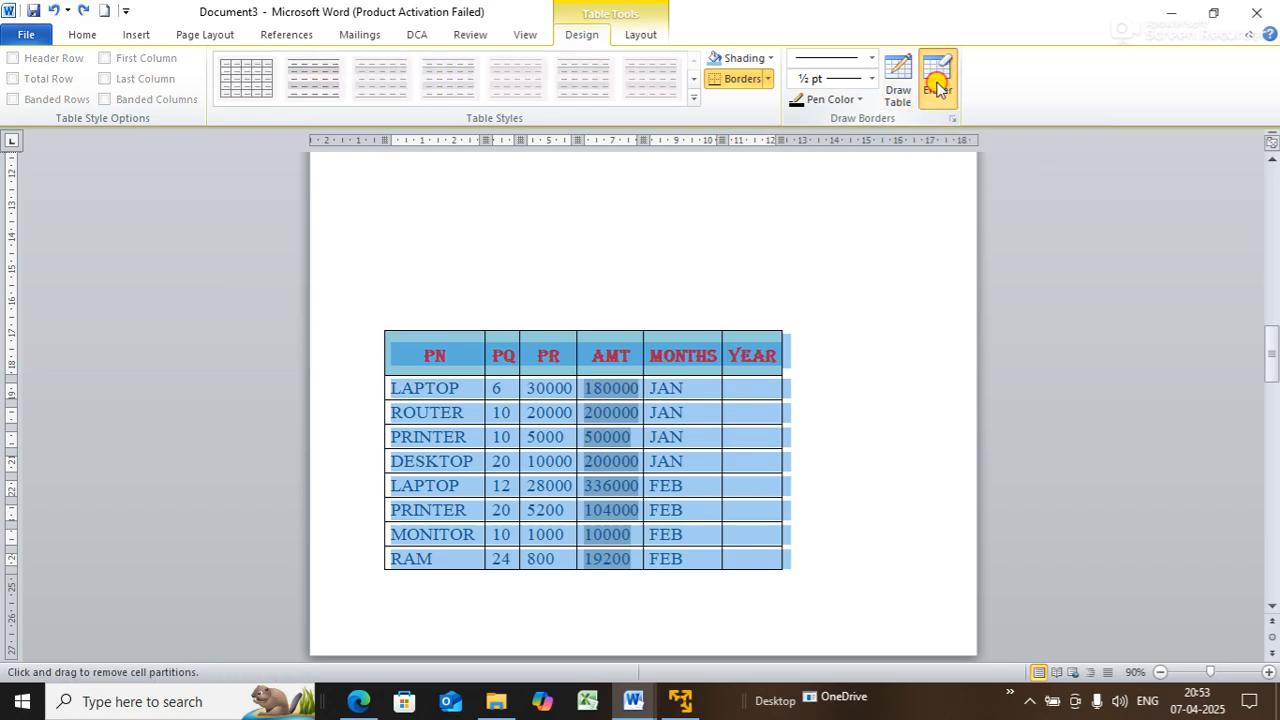
left_click(938, 88)
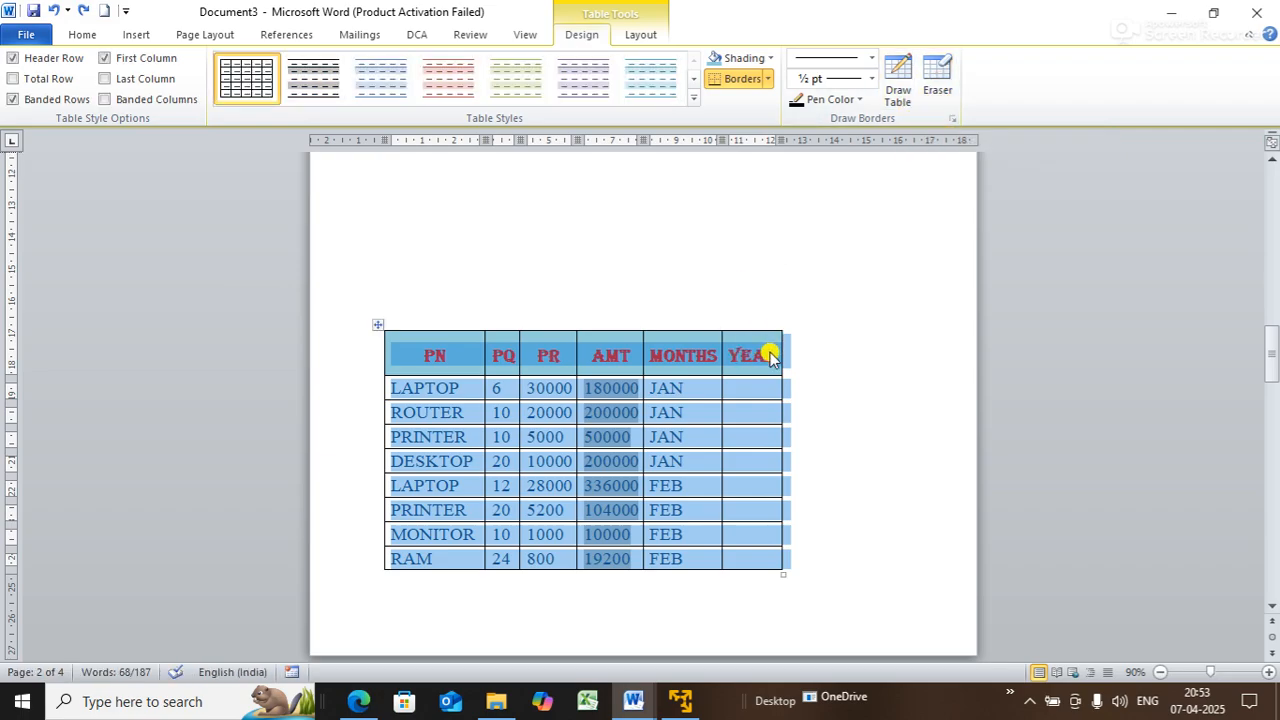
left_click(904, 350)
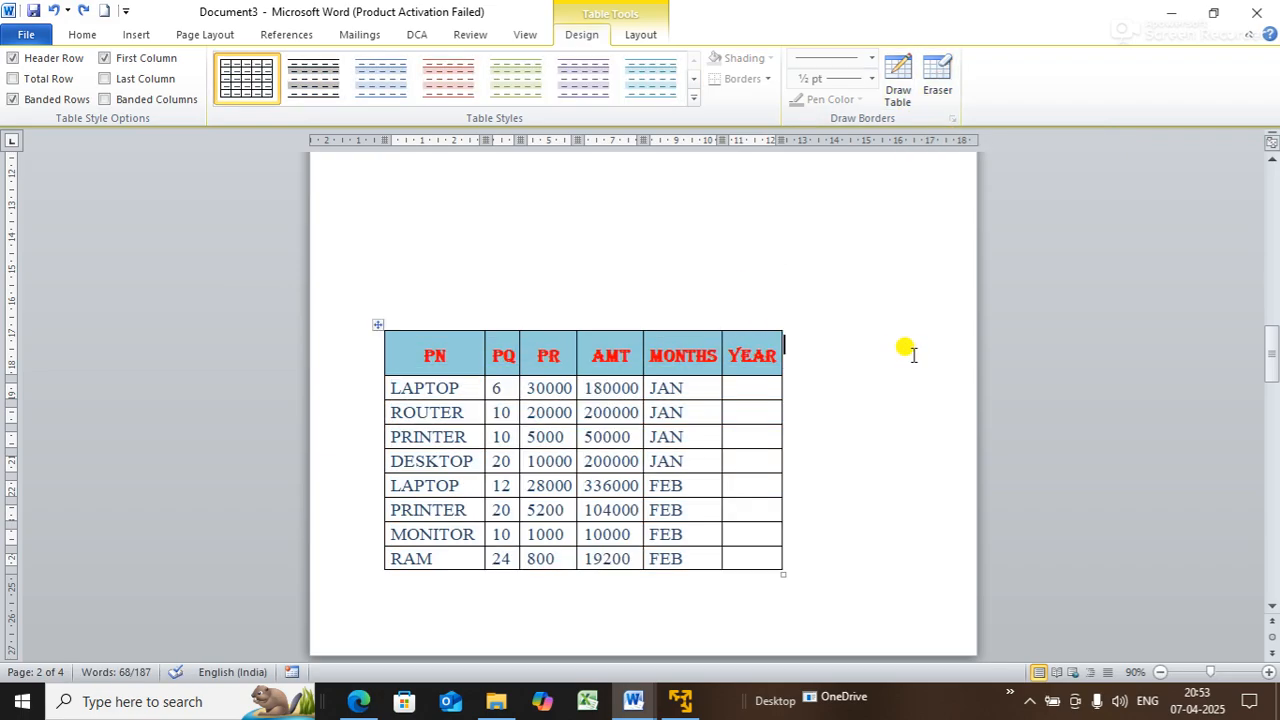
left_click(950, 78)
left_click_drag(769, 326, 765, 445)
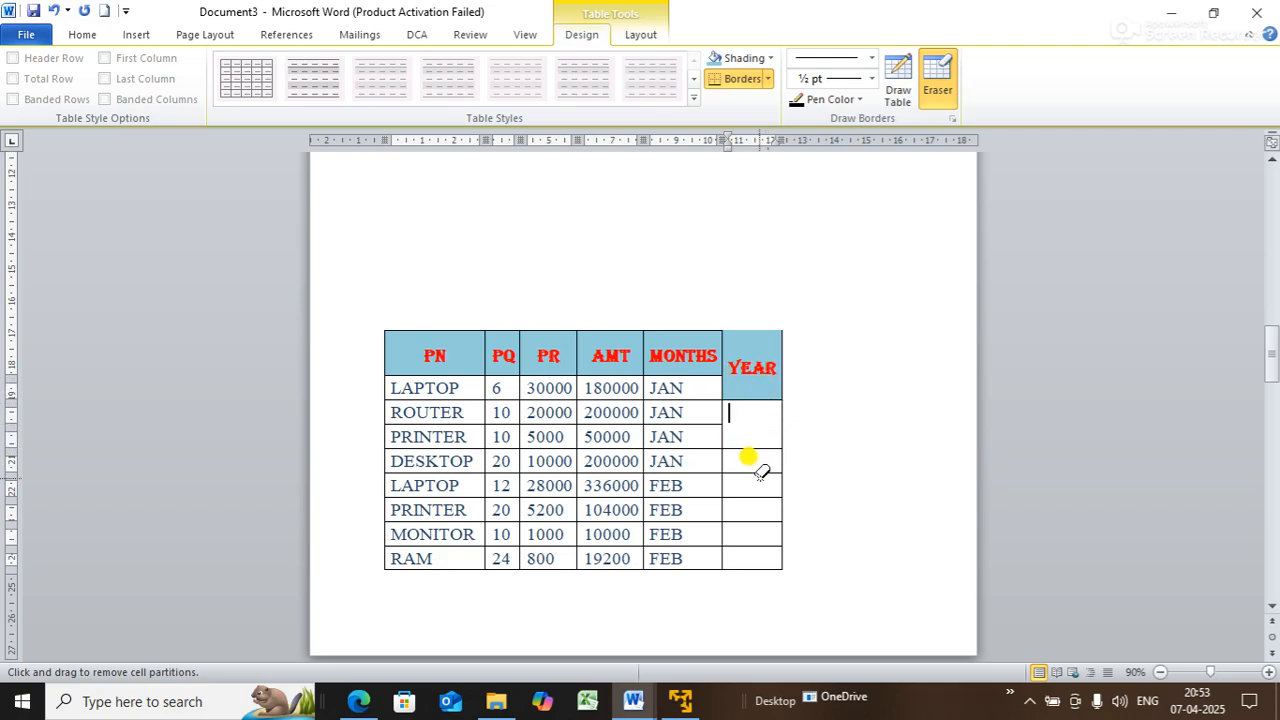
left_click(762, 470)
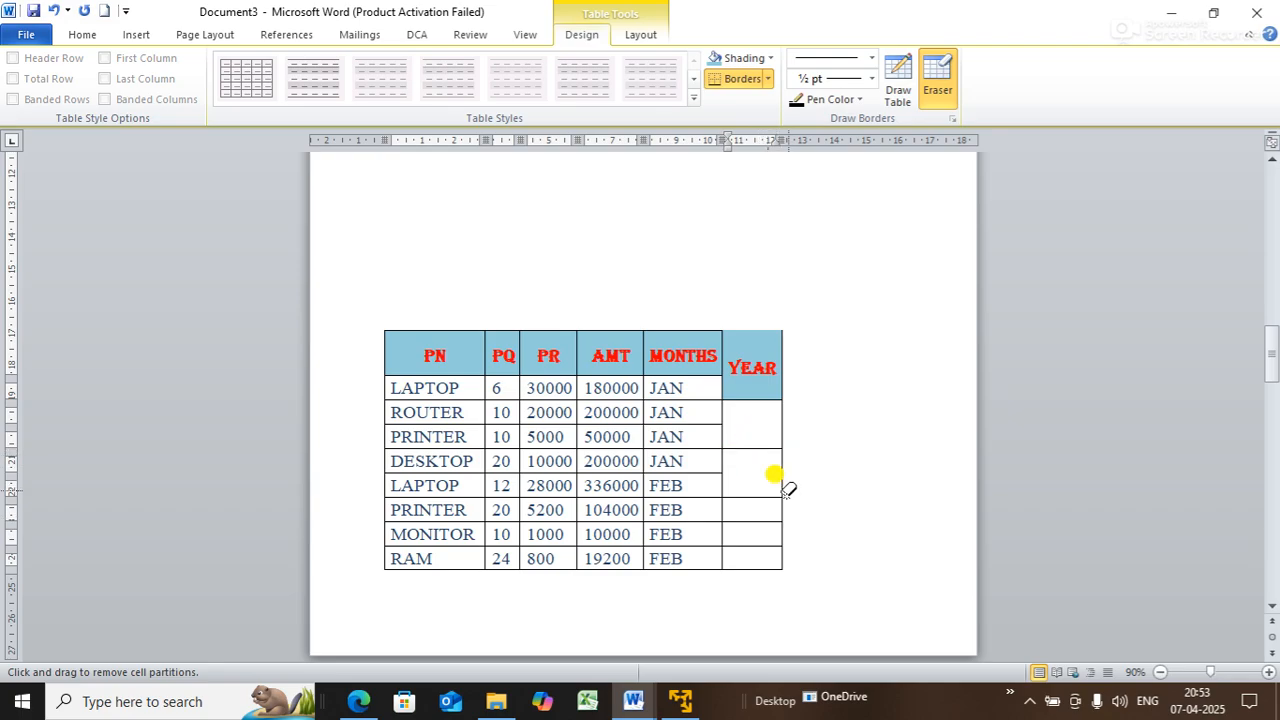
mouse_move(786, 486)
left_mouse_down()
mouse_move(780, 437)
mouse_move(788, 447)
left_mouse_up()
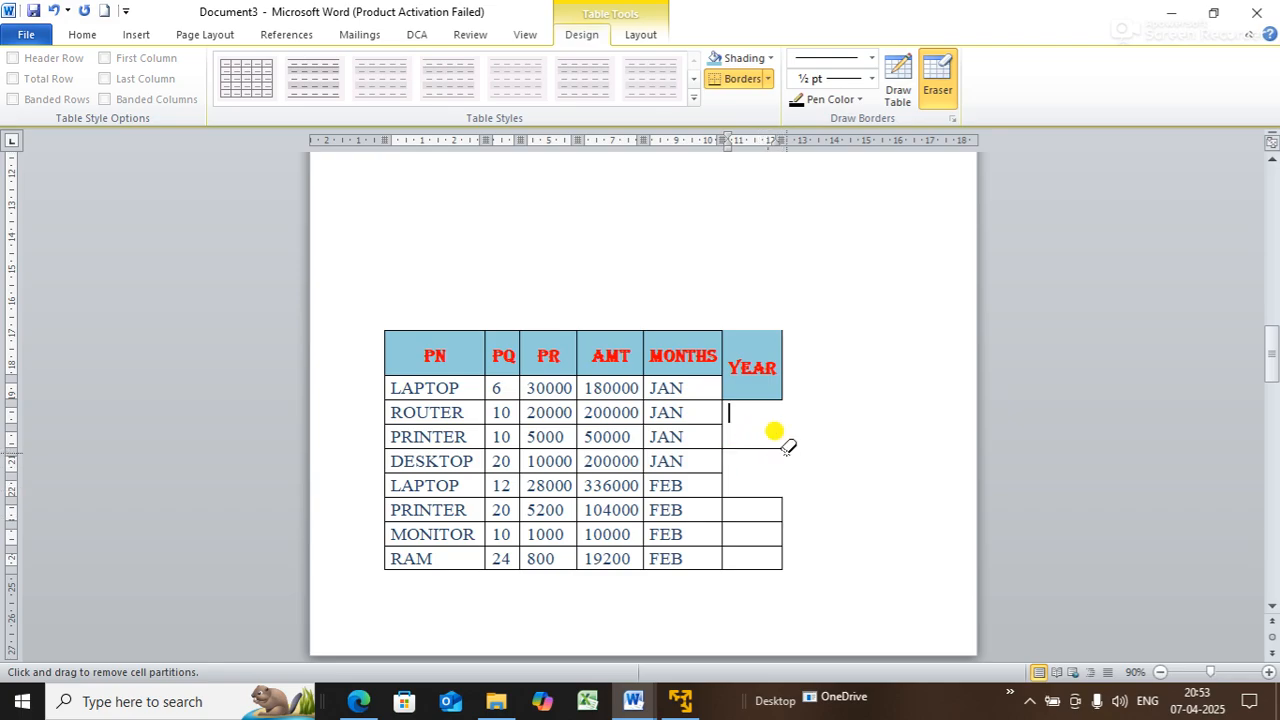
left_click(786, 384)
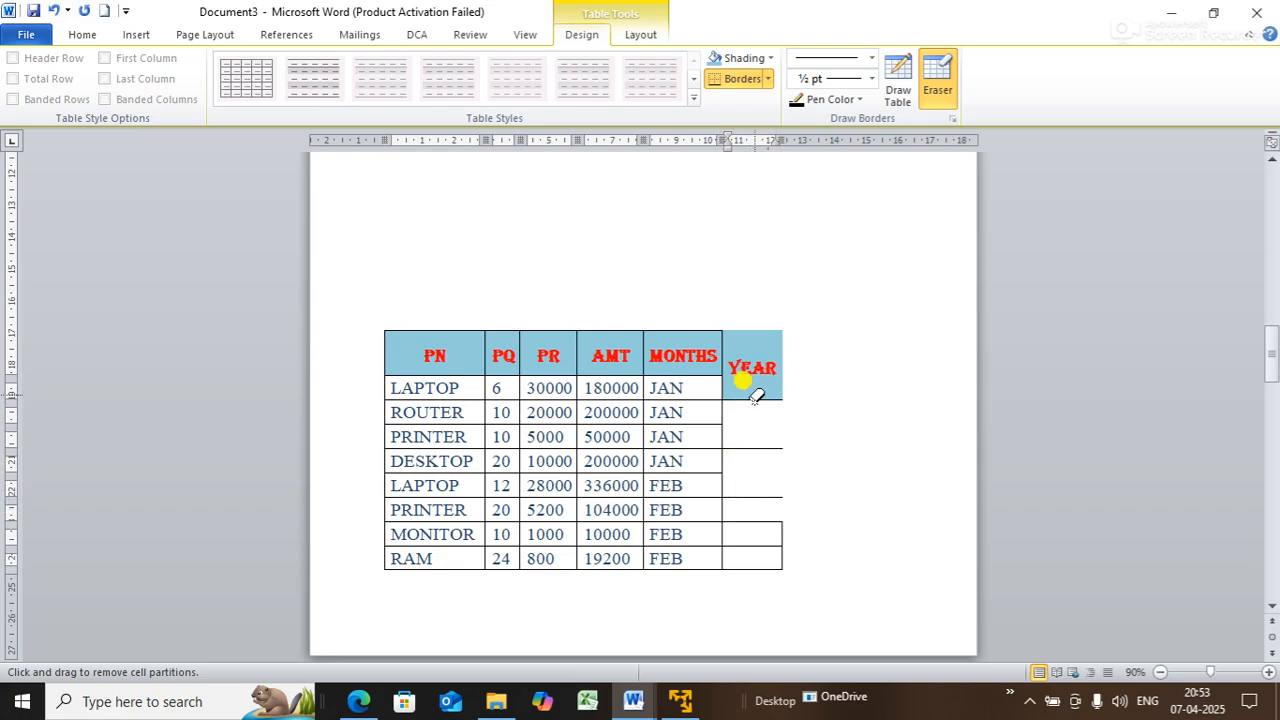
left_click_drag(759, 310, 783, 584)
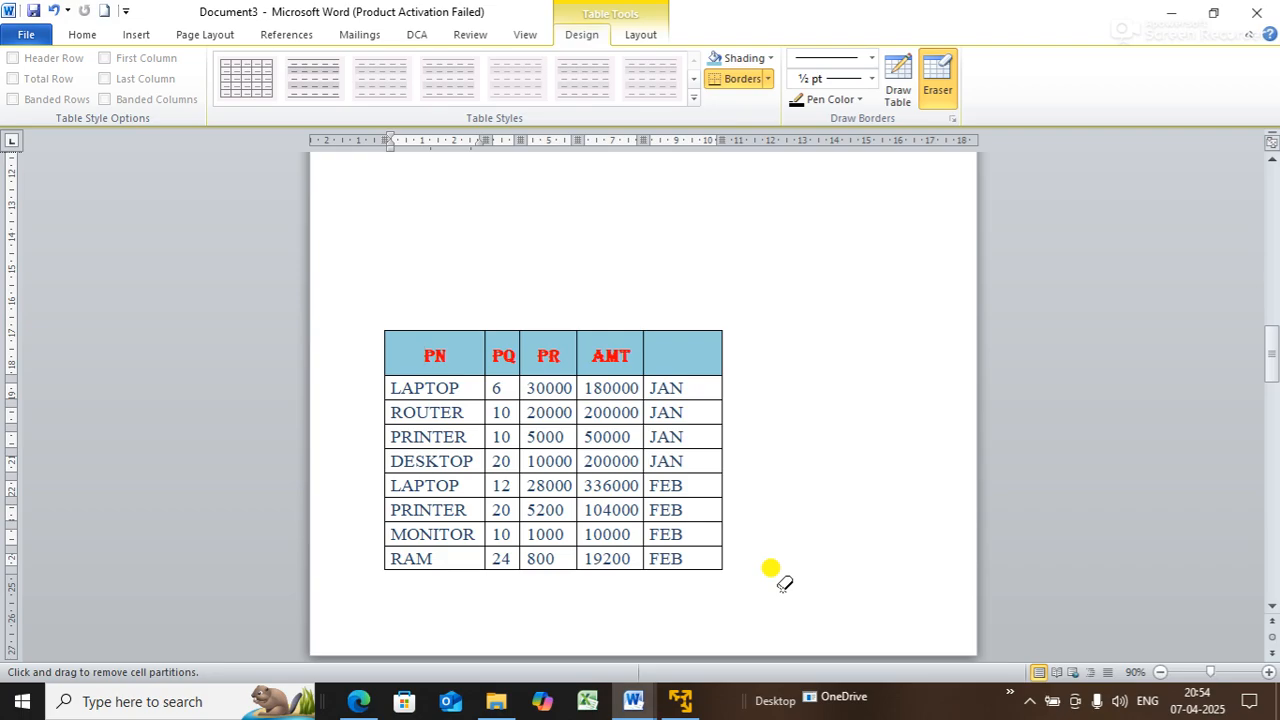
key("ctrl+z")
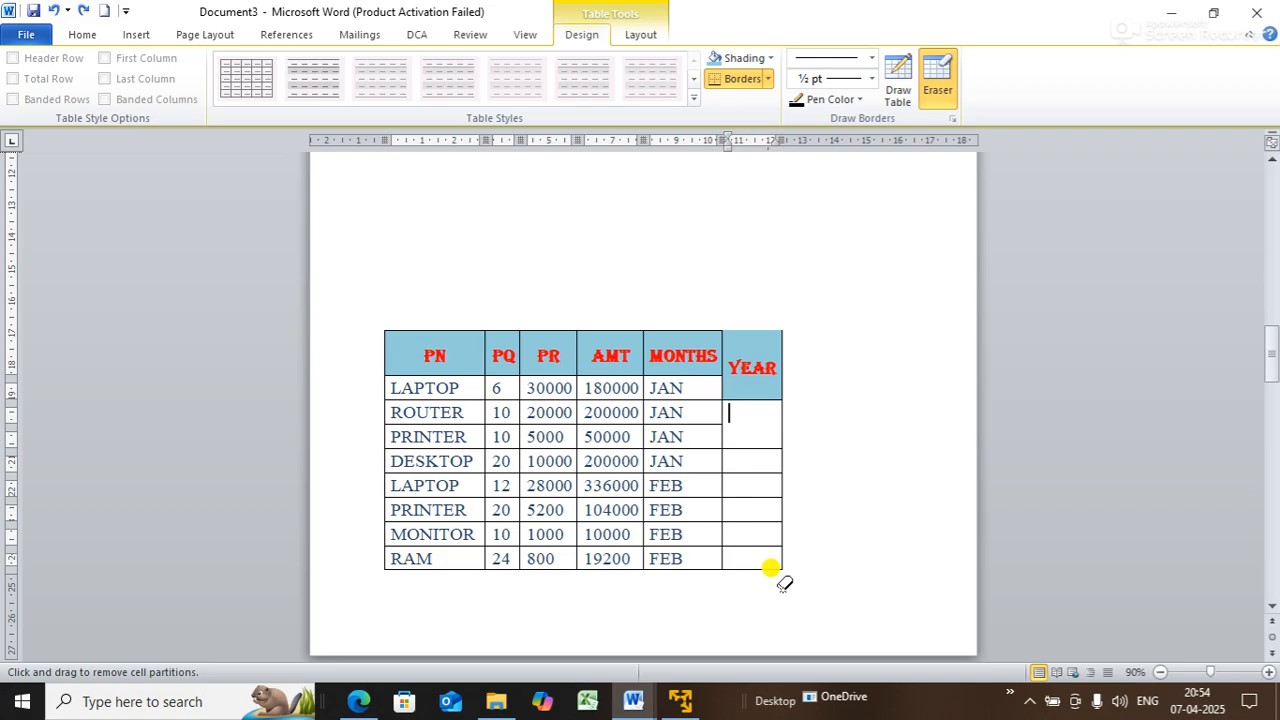
key("ctrl+z")
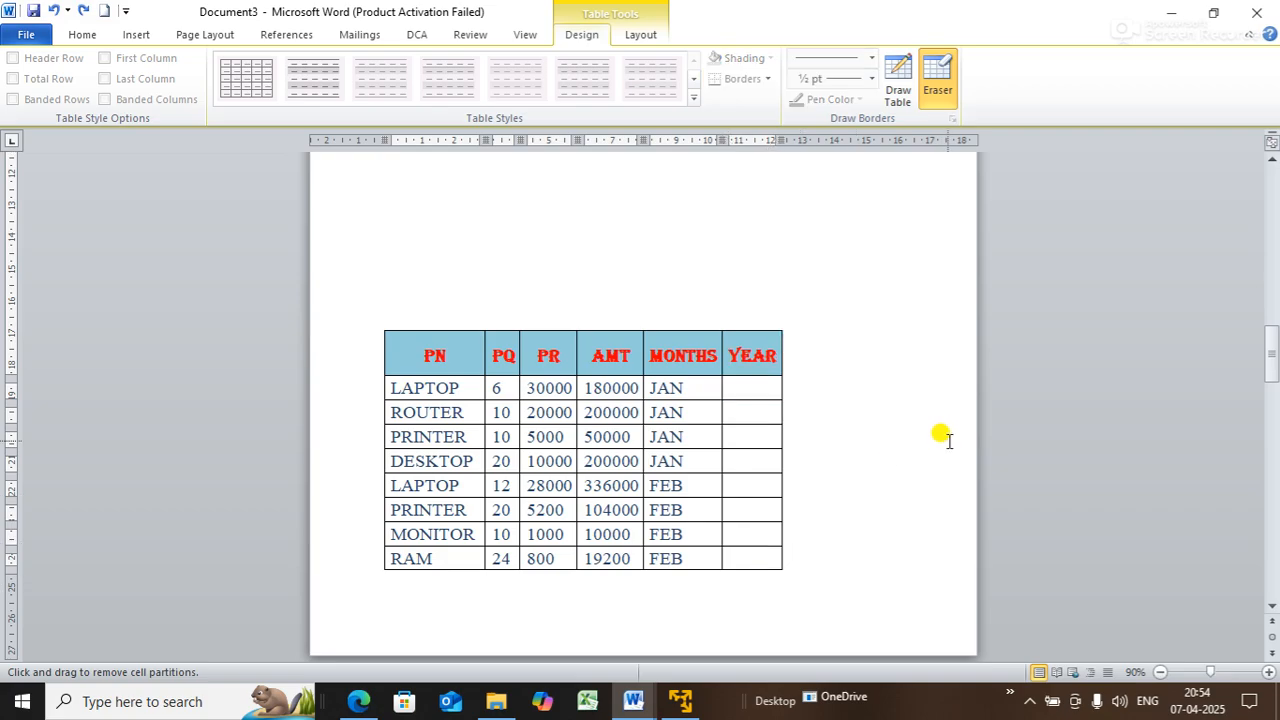
key("Escape")
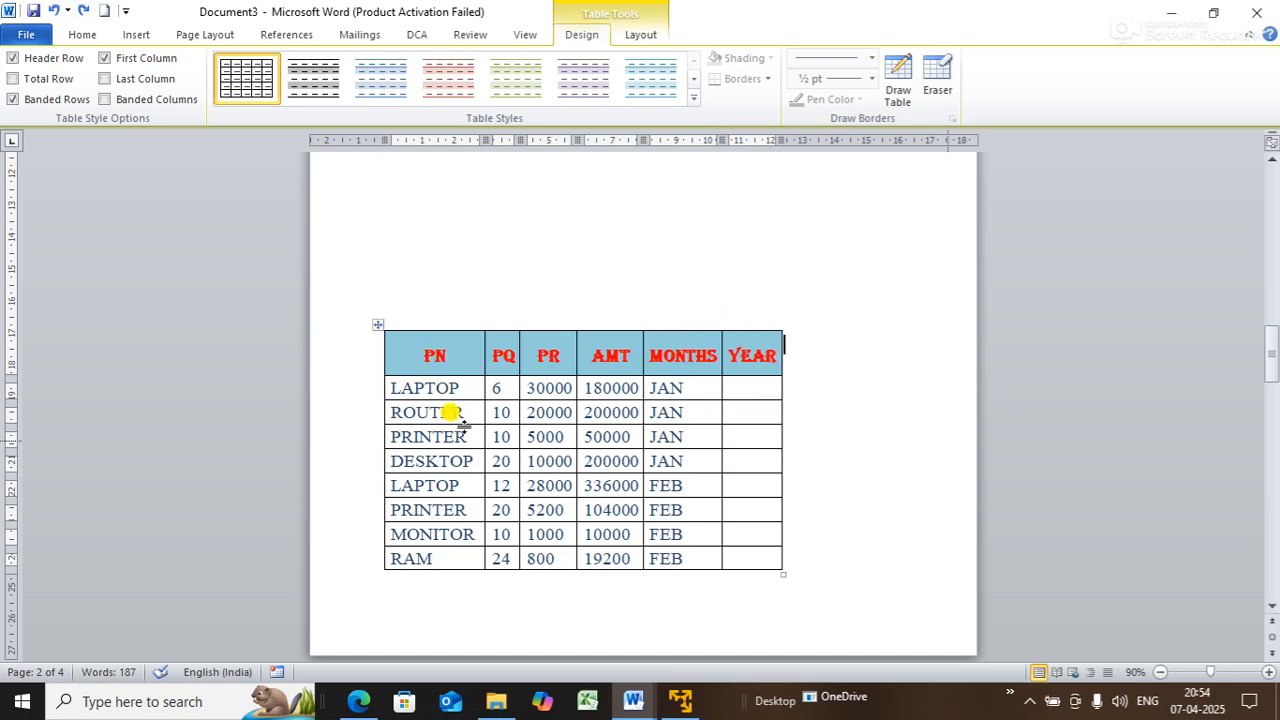
- Clear the YEAR heading text from the last table column
left_click_drag(688, 338, 757, 463)
left_click(767, 346)
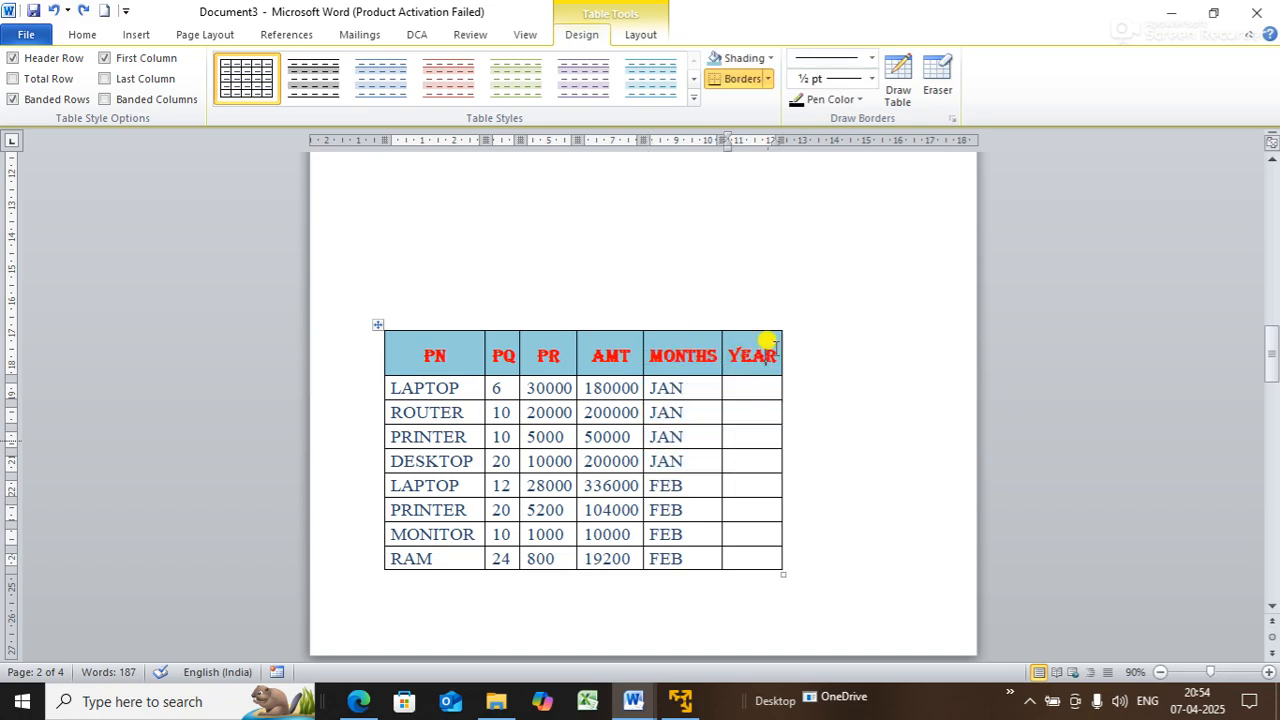
key("BackSpace")
key("BackSpace")
key("BackSpace")
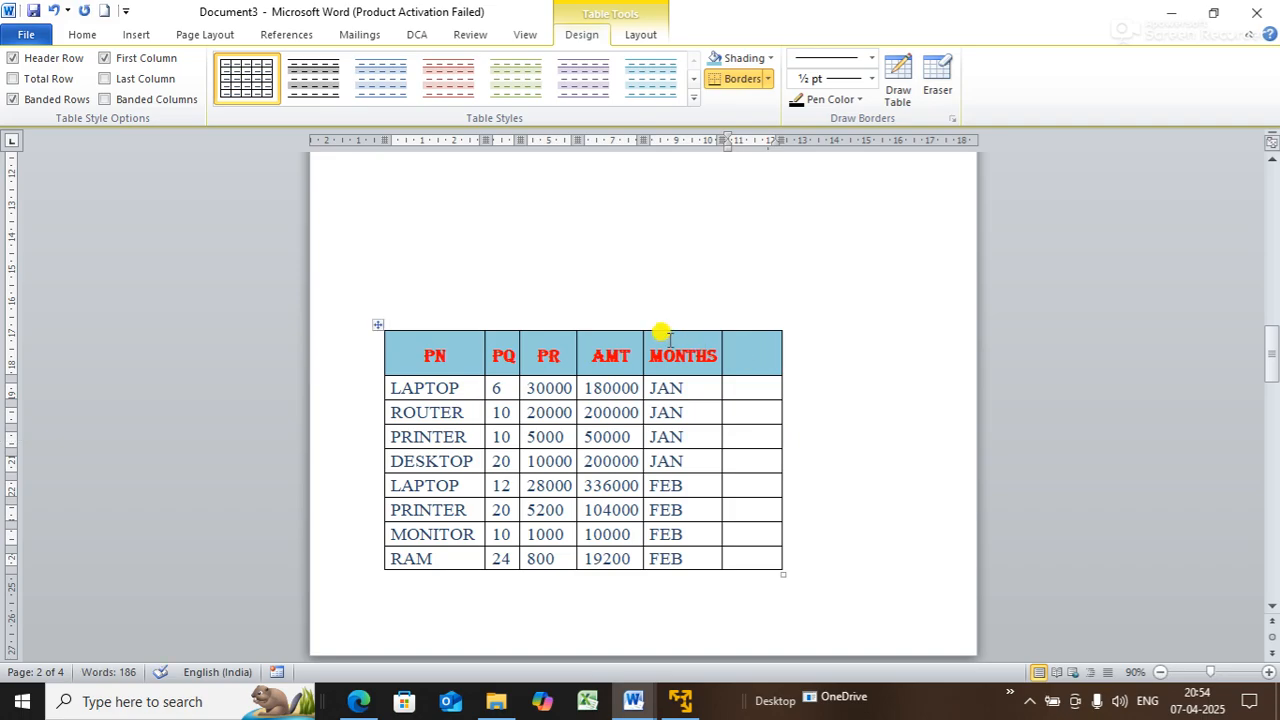
- Merge the MONTHS column cells, then undo the merge with Ctrl+Z
left_click_drag(663, 340, 755, 545)
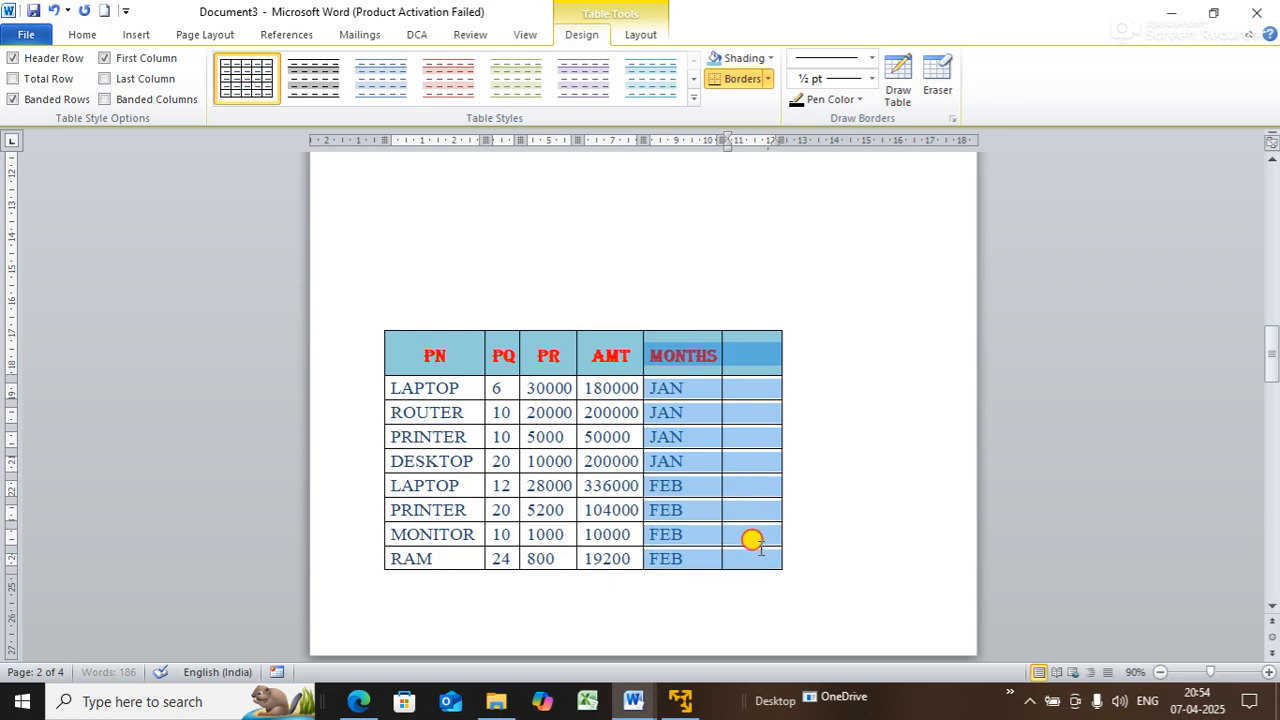
left_click(634, 38)
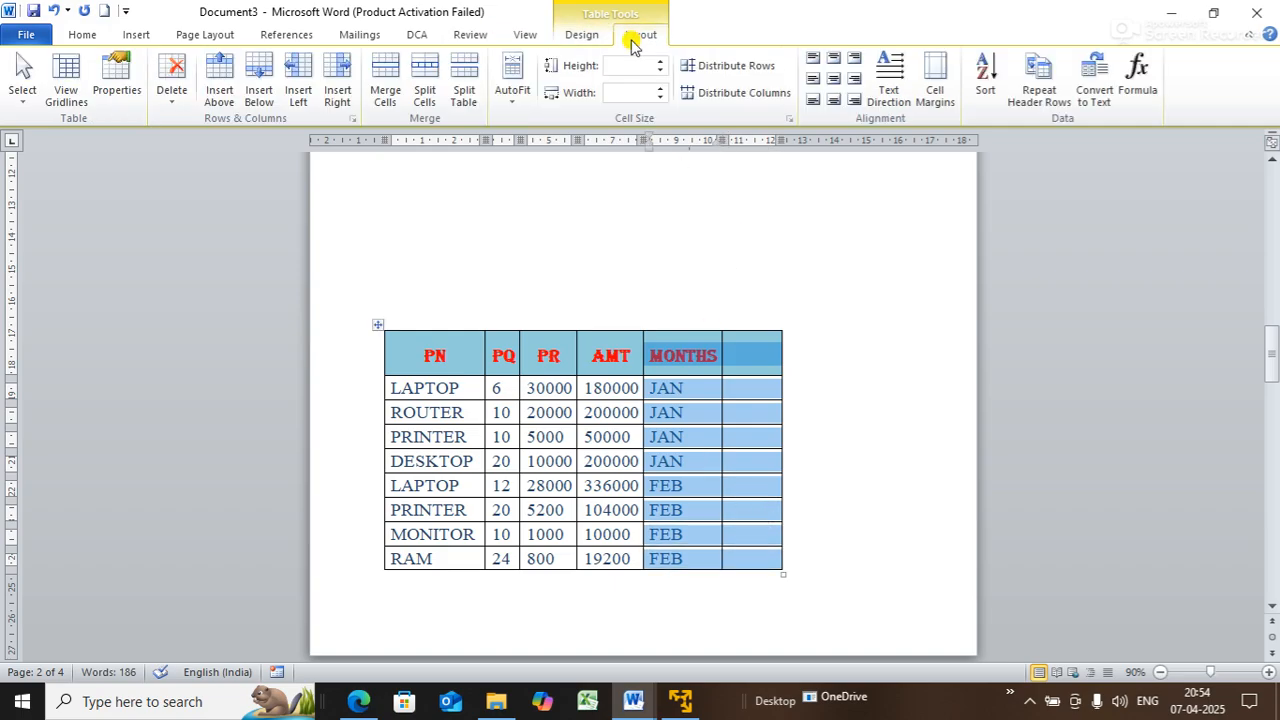
left_click(380, 78)
left_click(815, 411)
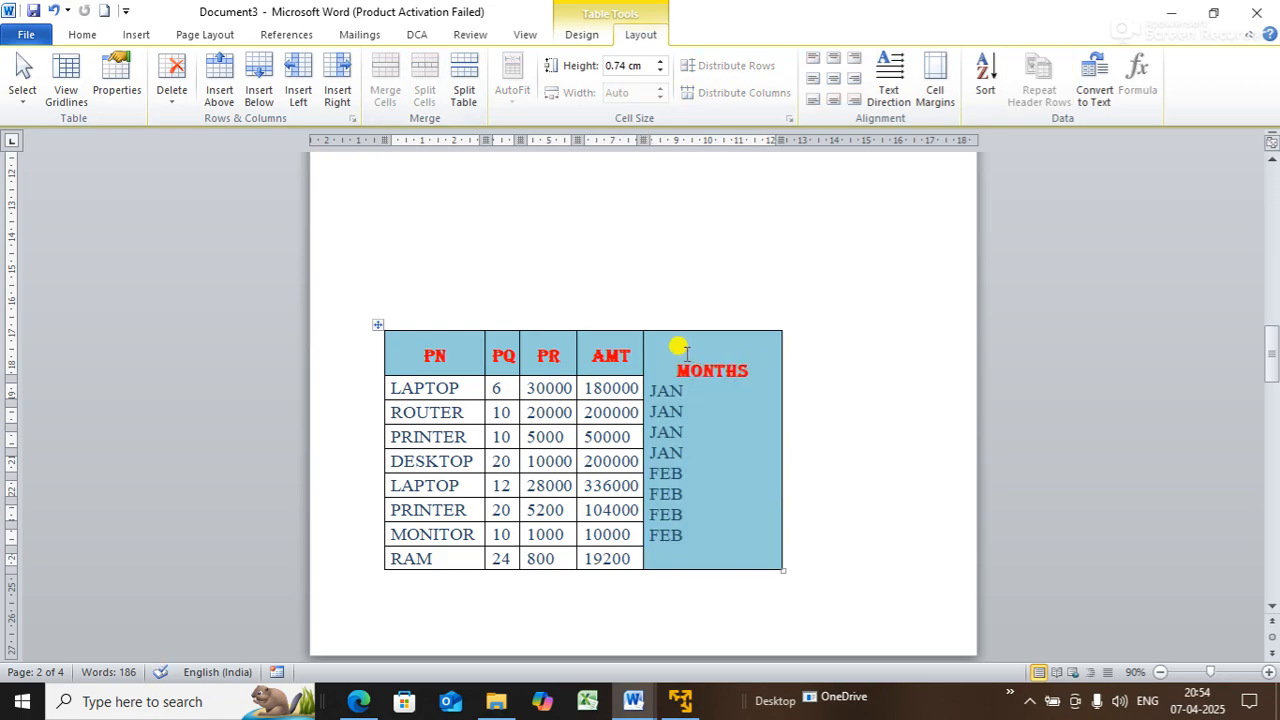
left_click_drag(674, 350, 760, 524)
key("ctrl+z")
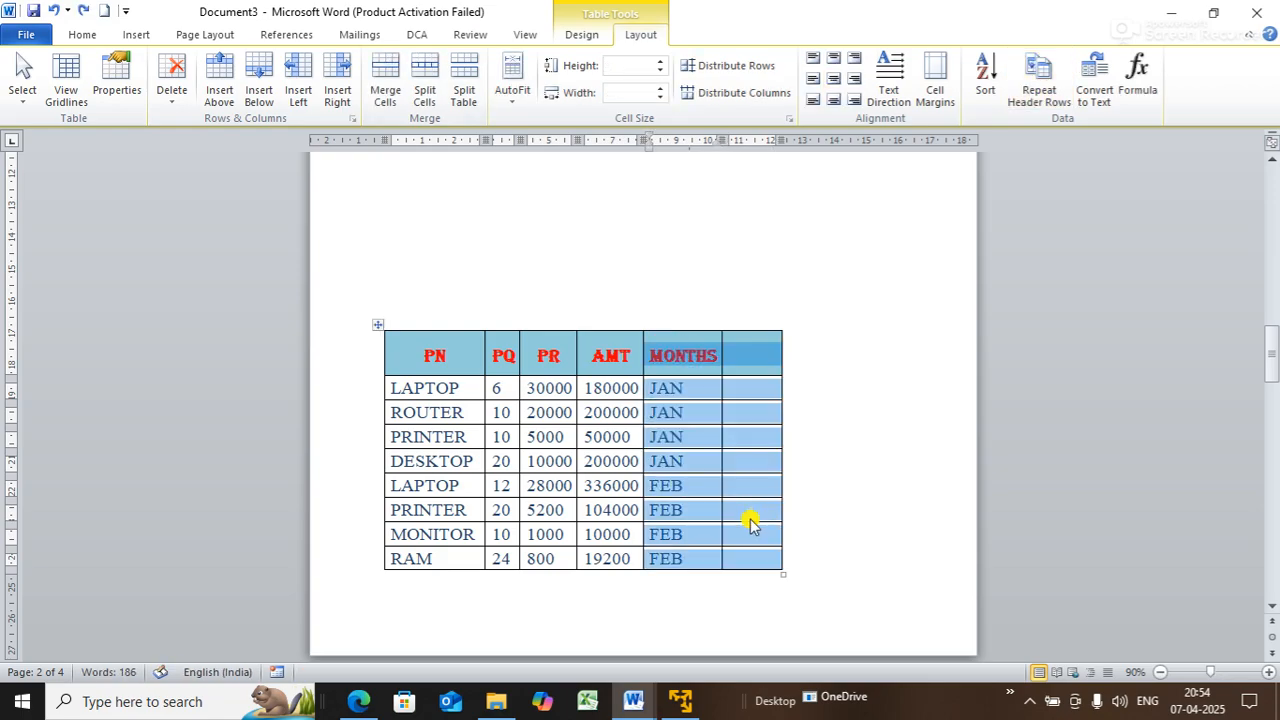
left_click(857, 366)
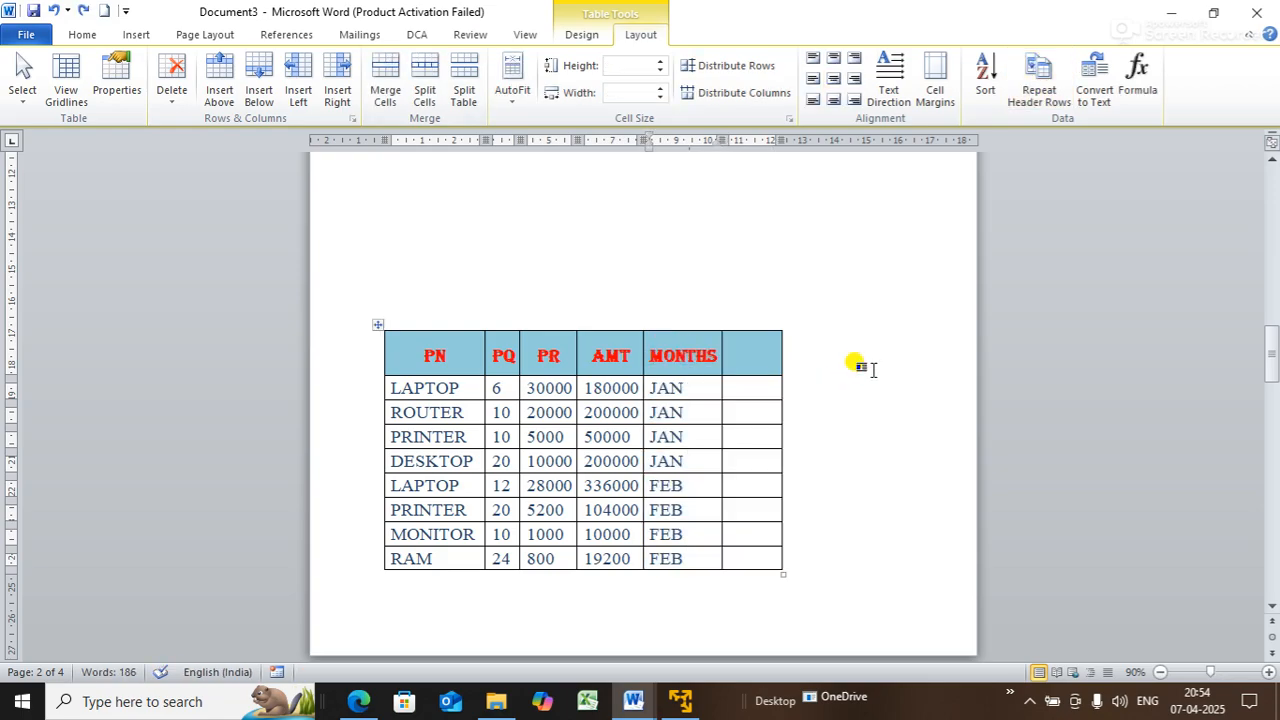
- Delete the empty last column and widen MONTHS to about 6.54 cm
left_click(746, 318)
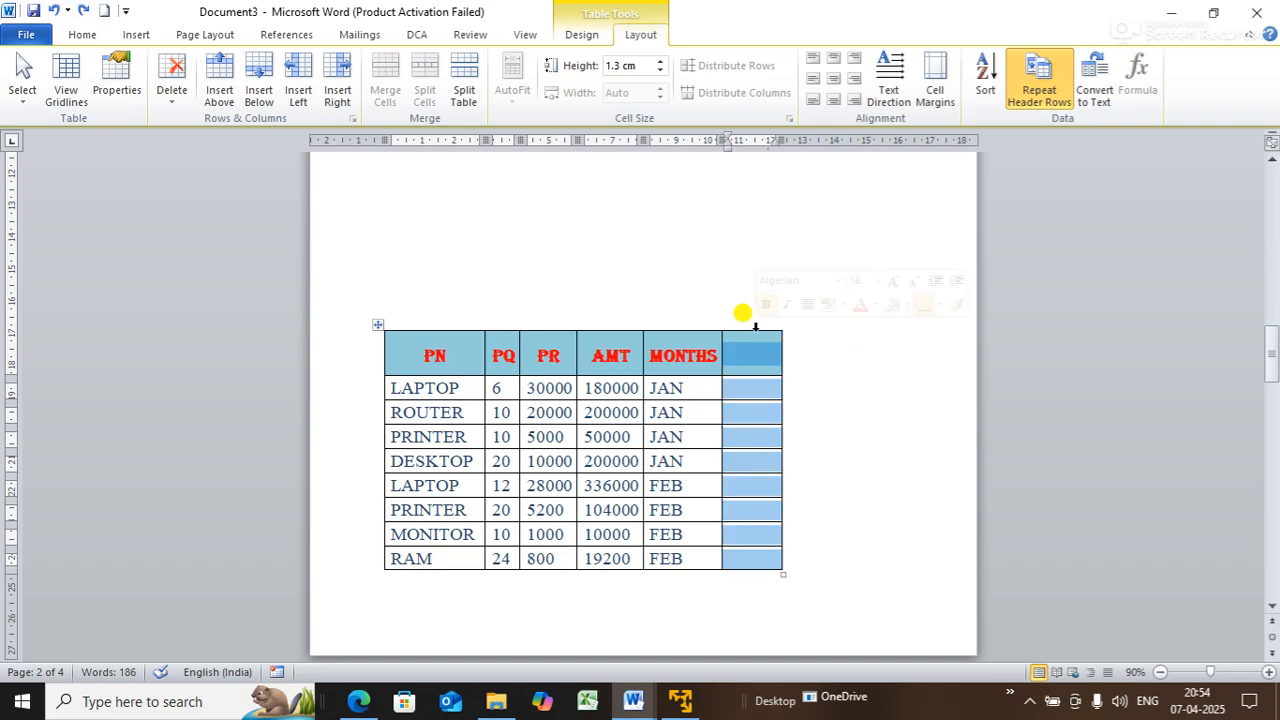
left_click(172, 75)
left_click(201, 145)
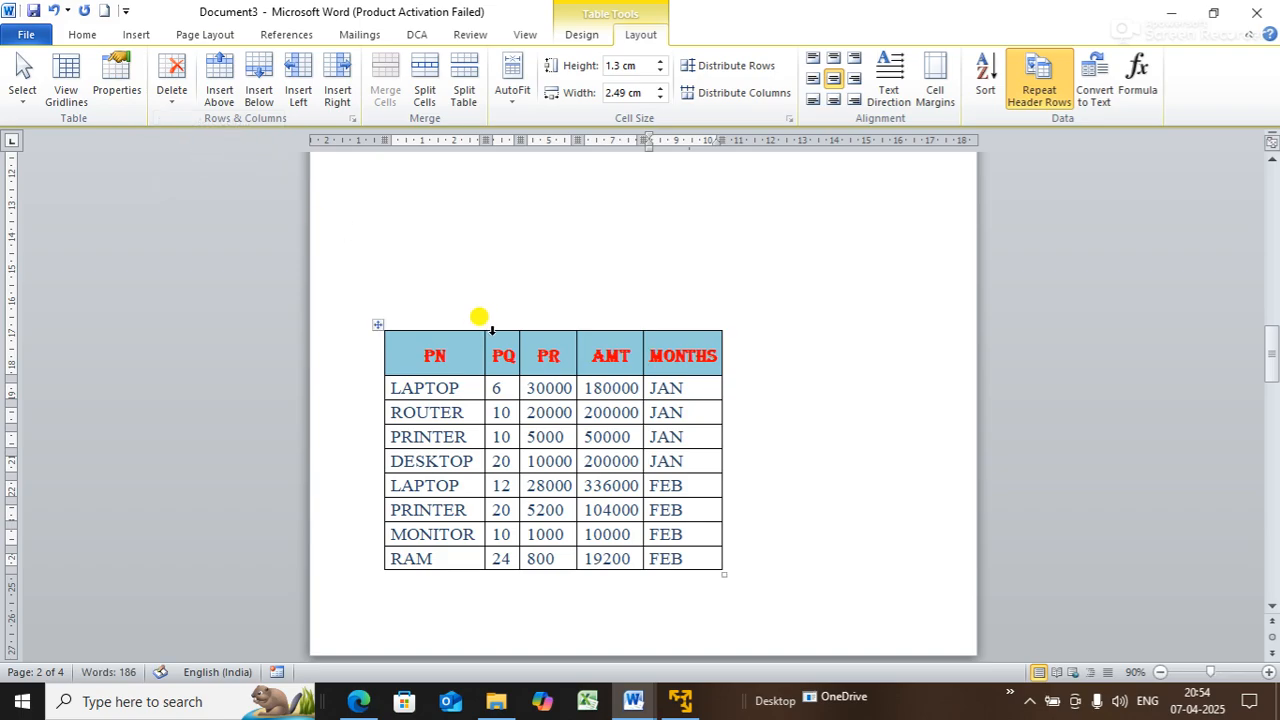
left_click_drag(722, 358, 848, 371)
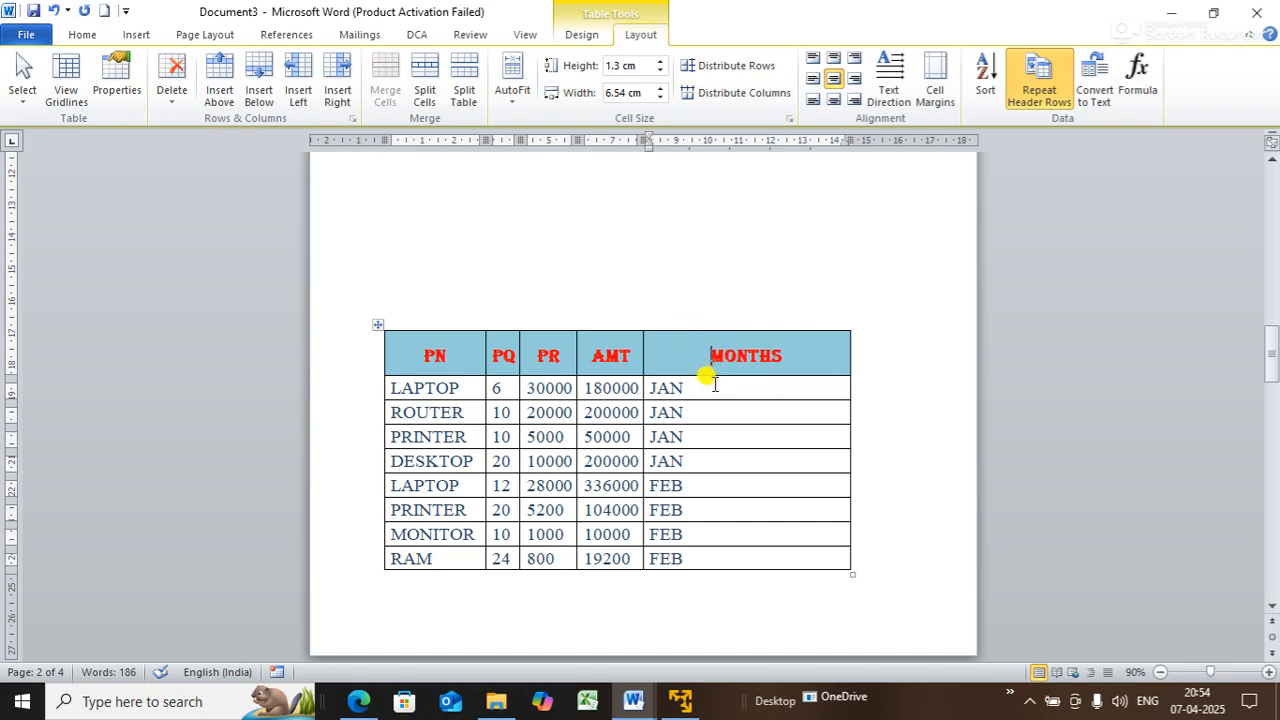
- Change the last column heading to 'MONTHS | YEAR'
type("/")
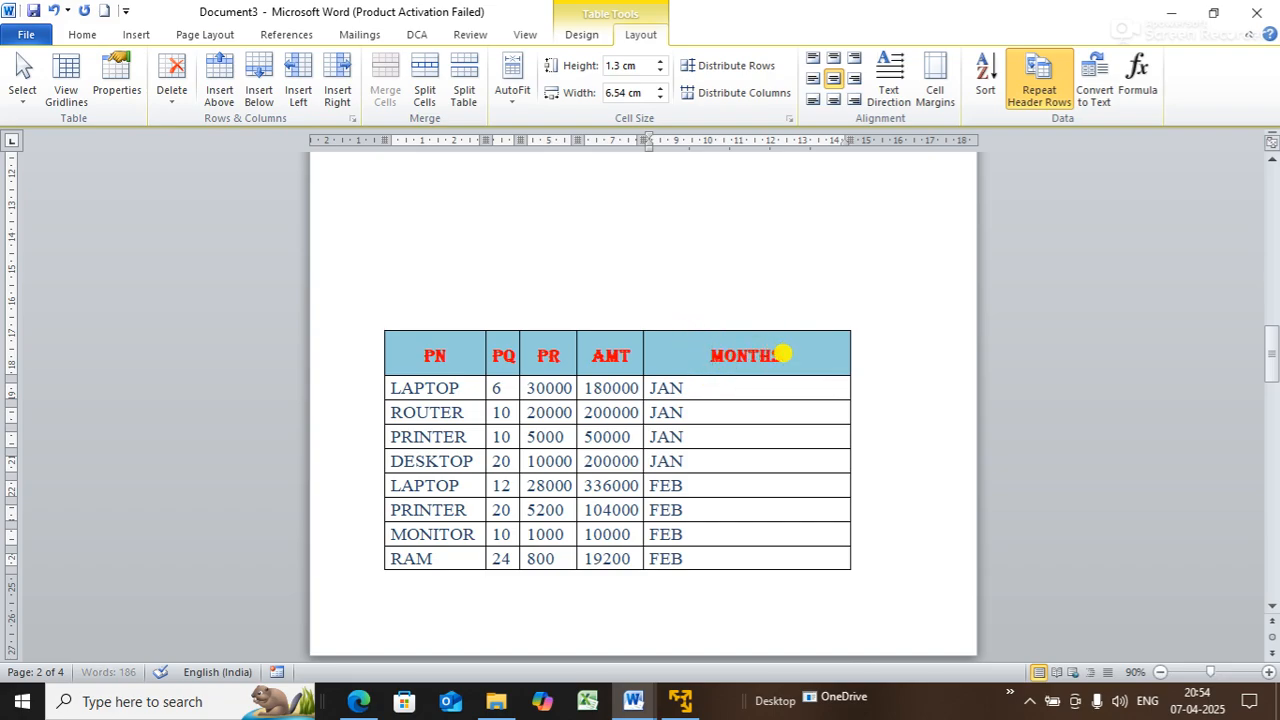
type("YEAR")
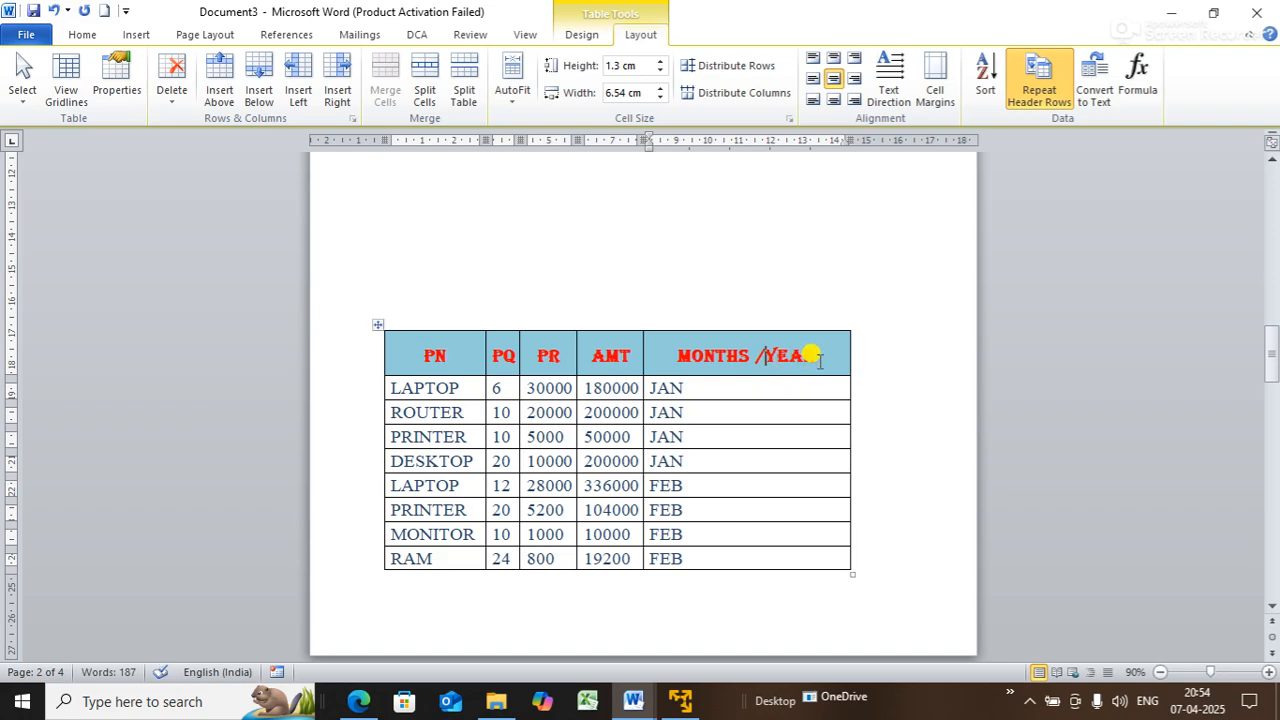
key("BackSpace")
type("|")
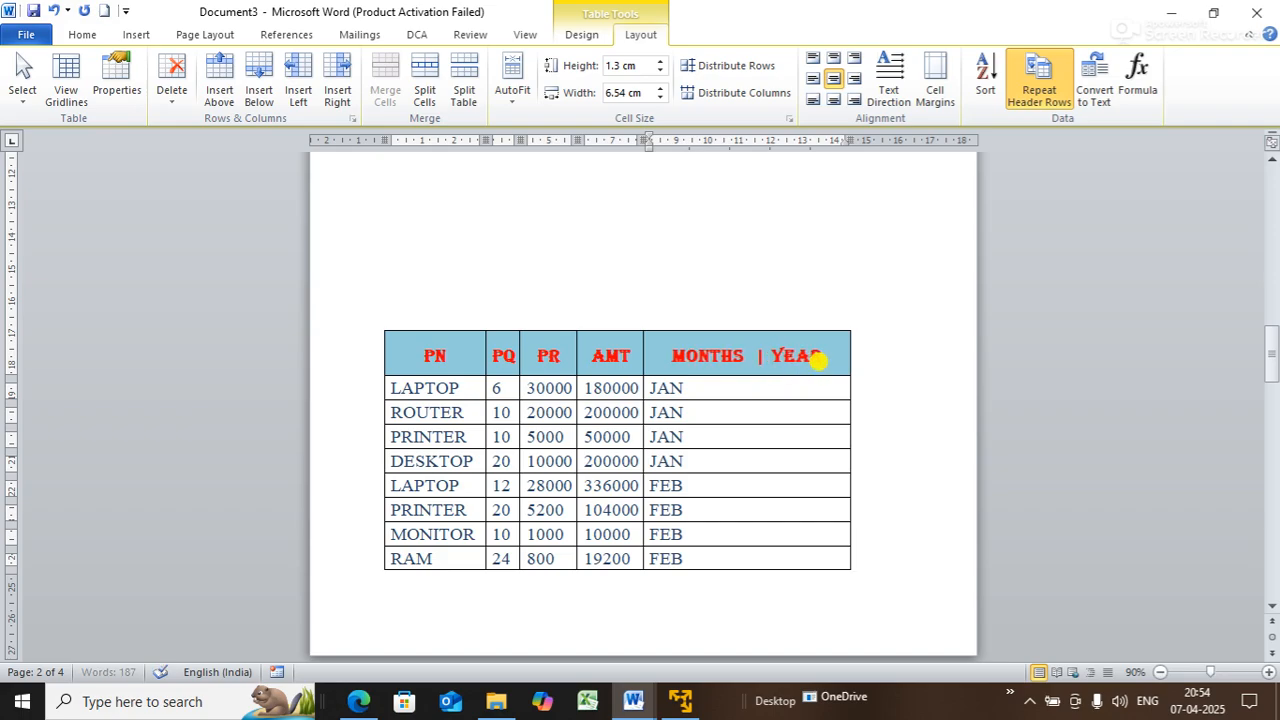
left_click(786, 385)
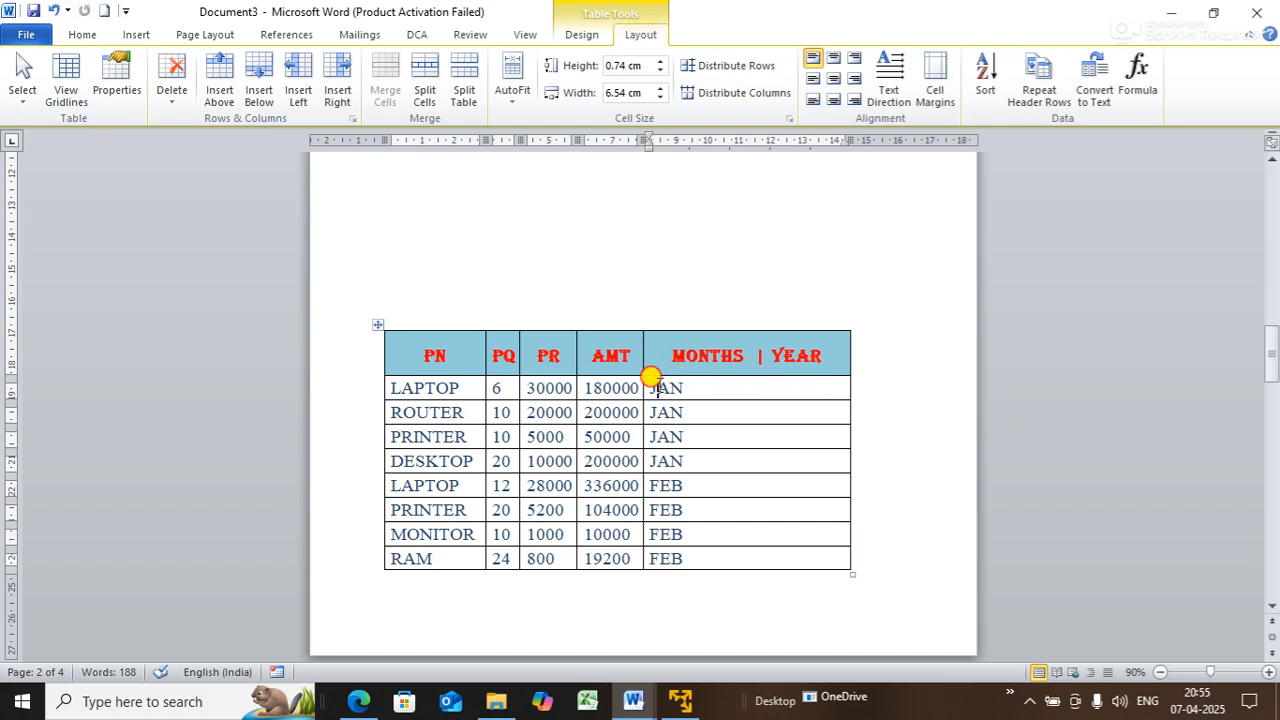
- Select the MONTHS | YEAR cells from JAN to FEB and switch to table Design
left_click_drag(651, 377, 708, 548)
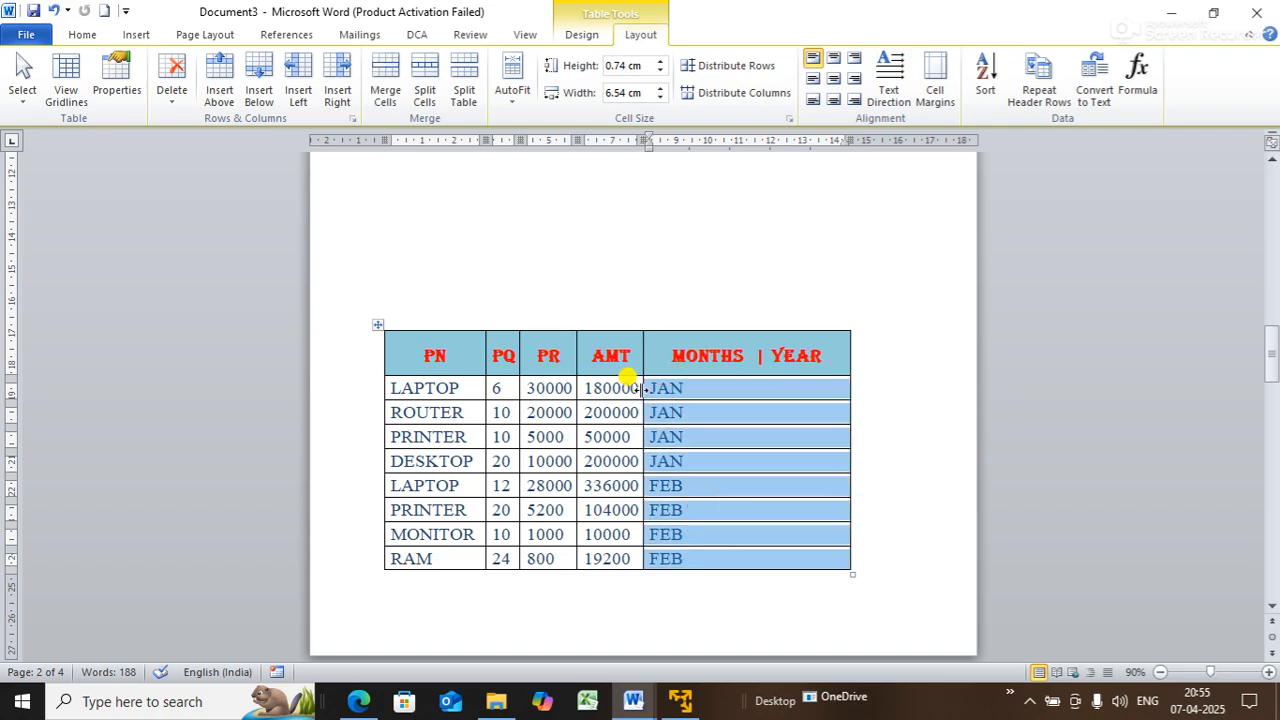
left_click(754, 290)
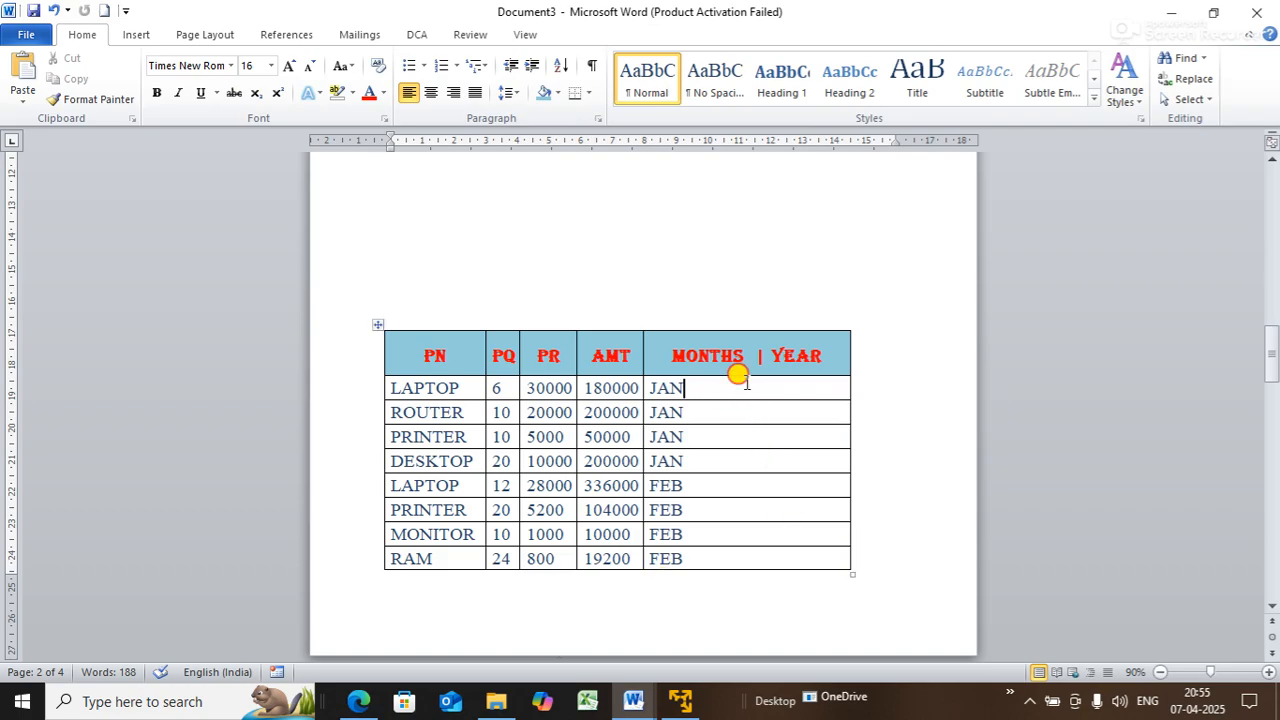
left_click_drag(746, 383, 771, 567)
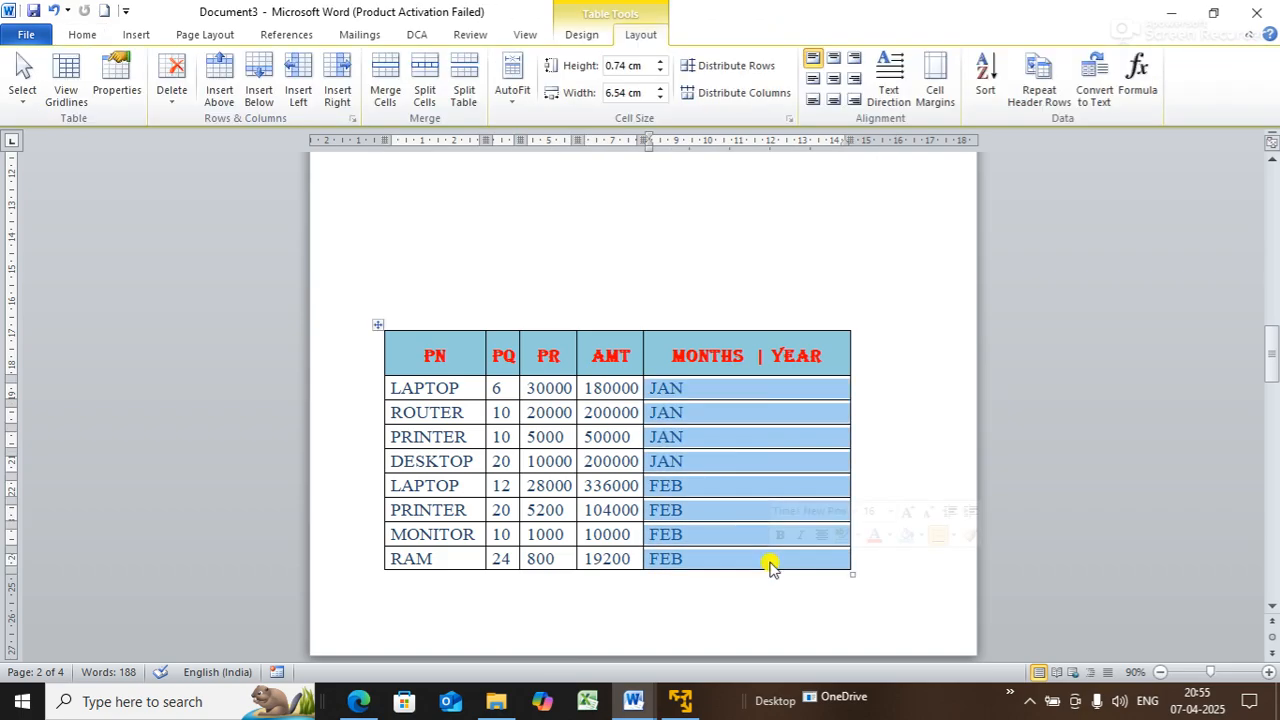
left_click(583, 35)
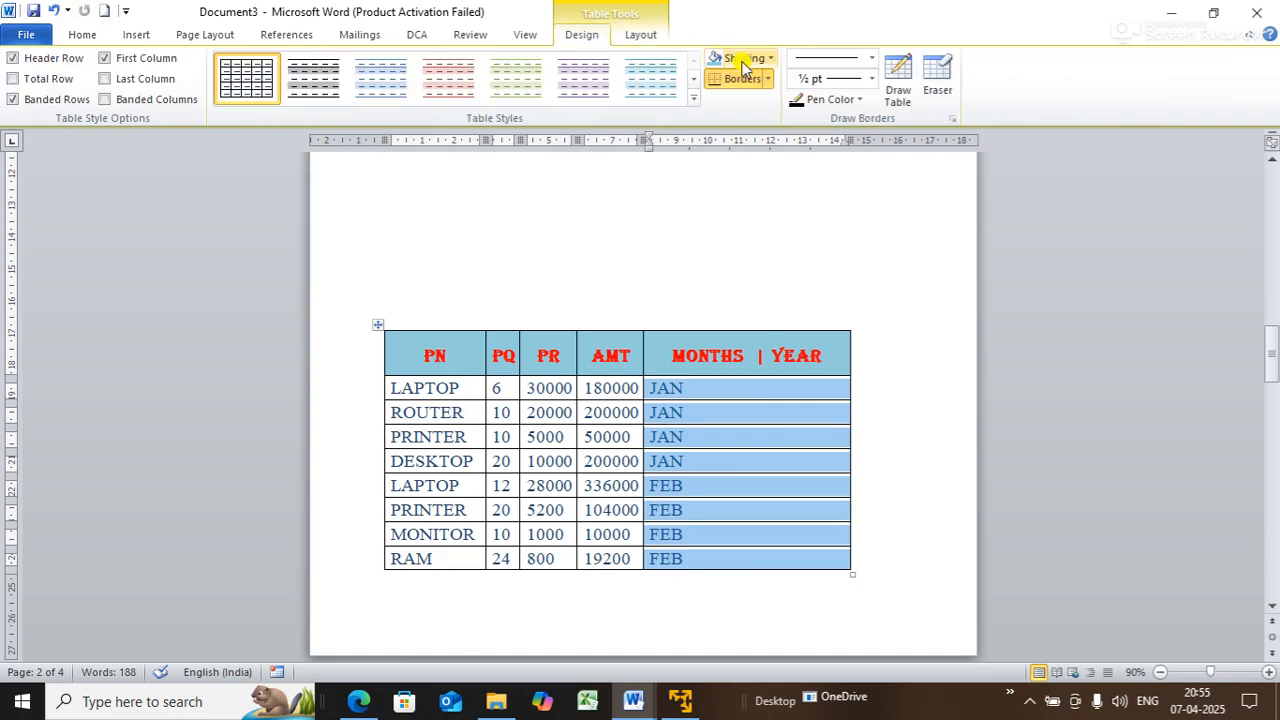
- Draw a vertical line splitting the MONTHS | YEAR column and a horizontal line dividing the PN header
left_click(908, 98)
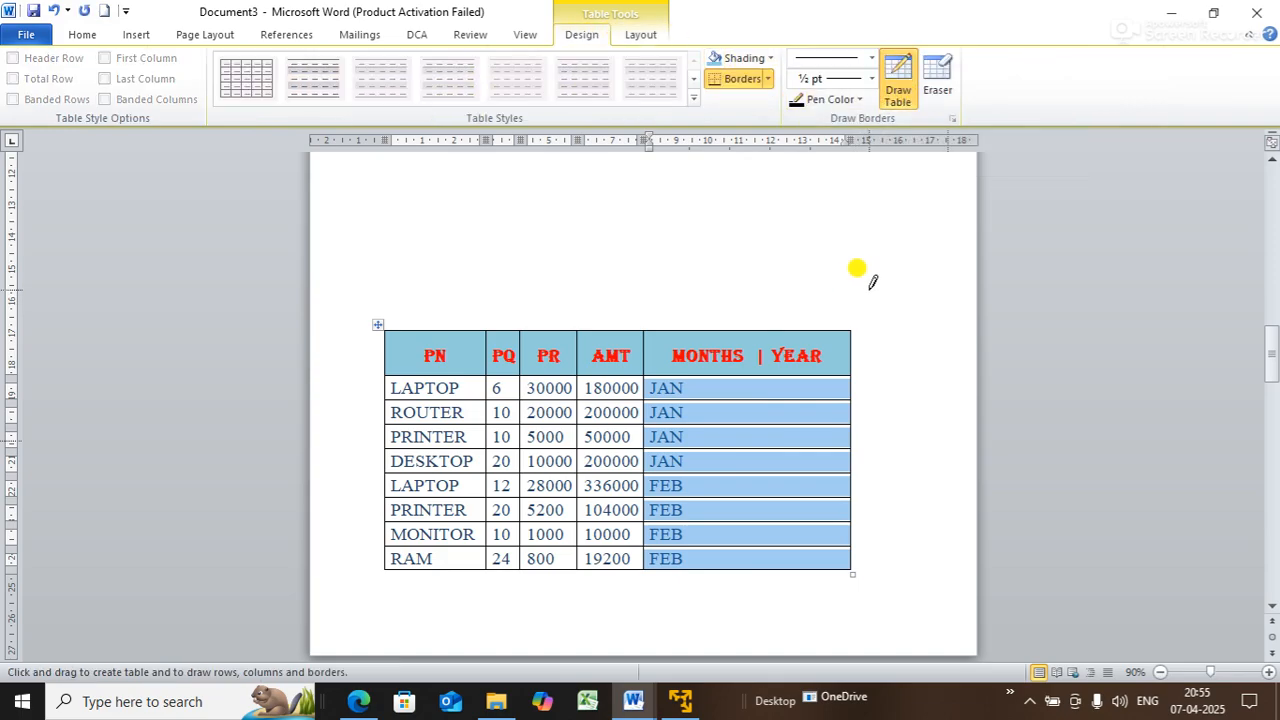
key("Escape")
left_click(854, 241)
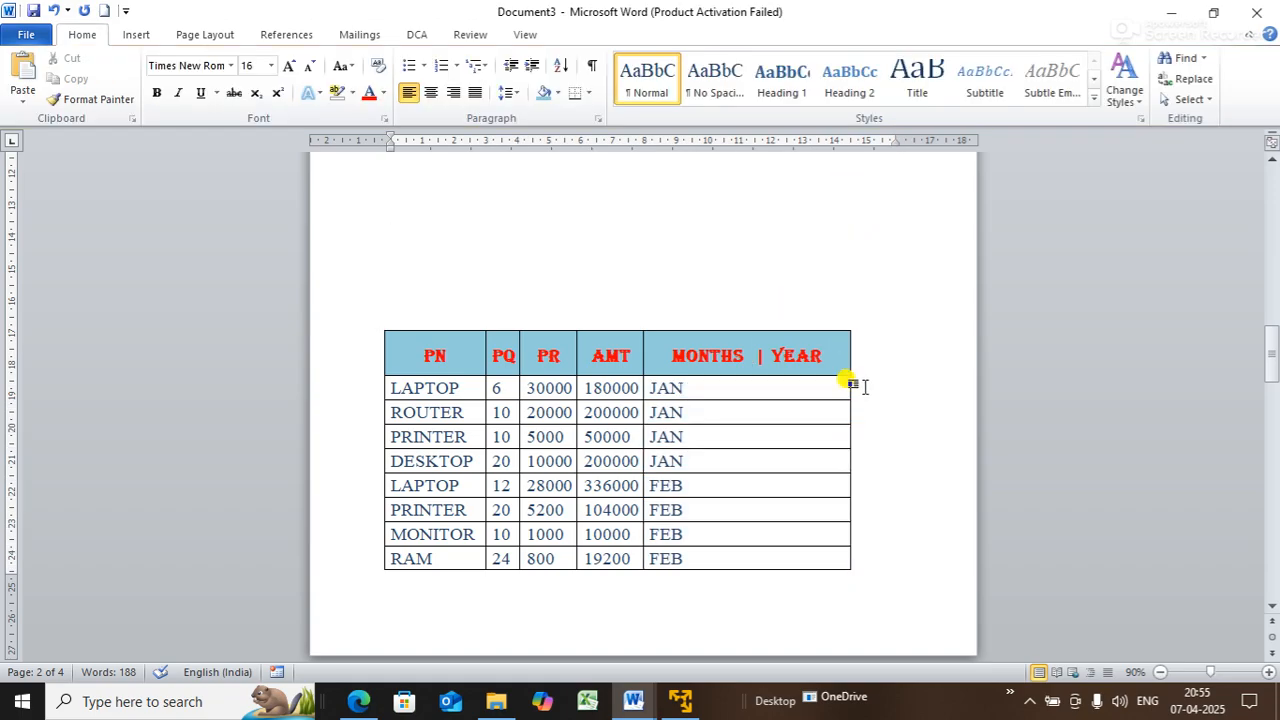
left_click(745, 394)
left_click(897, 80)
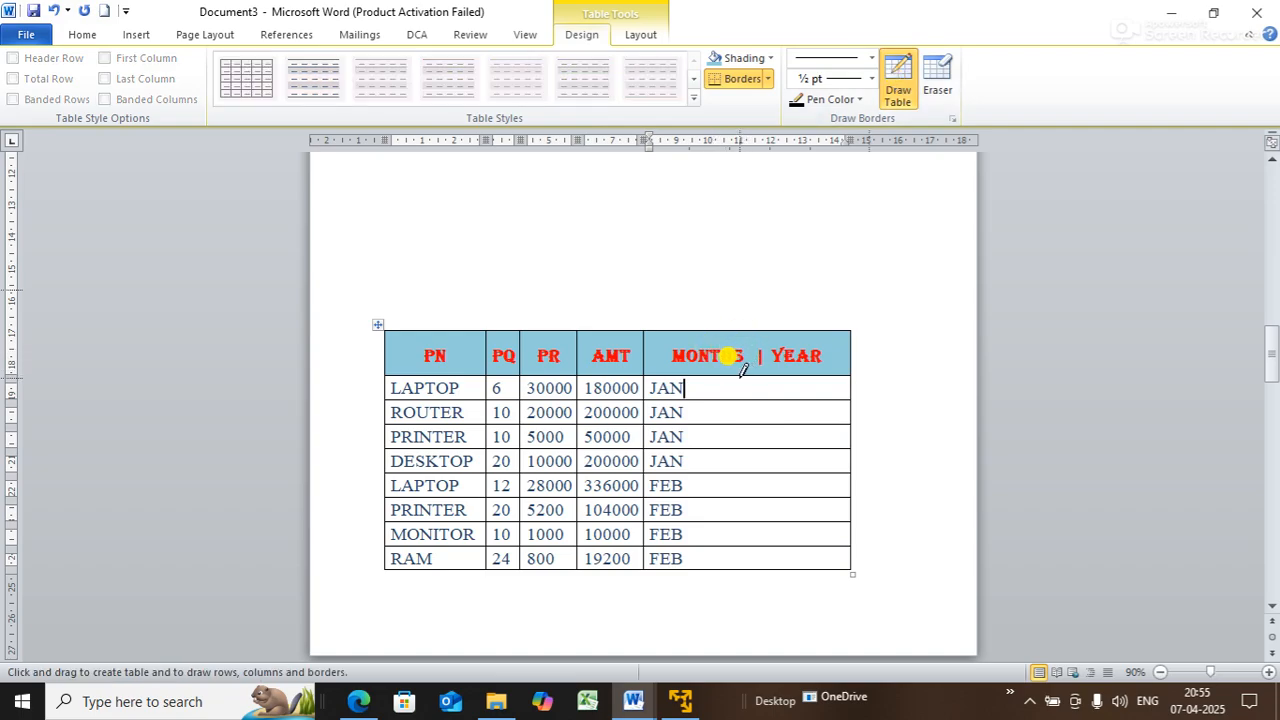
left_click_drag(742, 370, 758, 549)
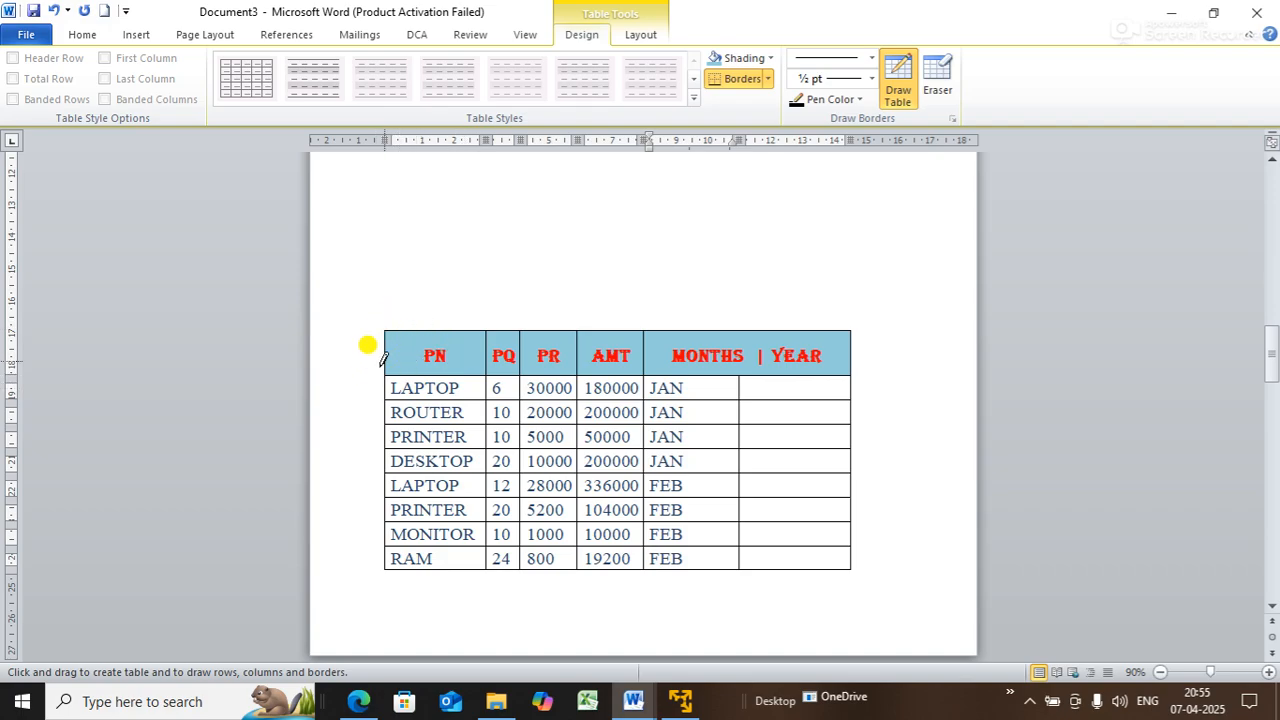
left_click_drag(387, 350, 478, 350)
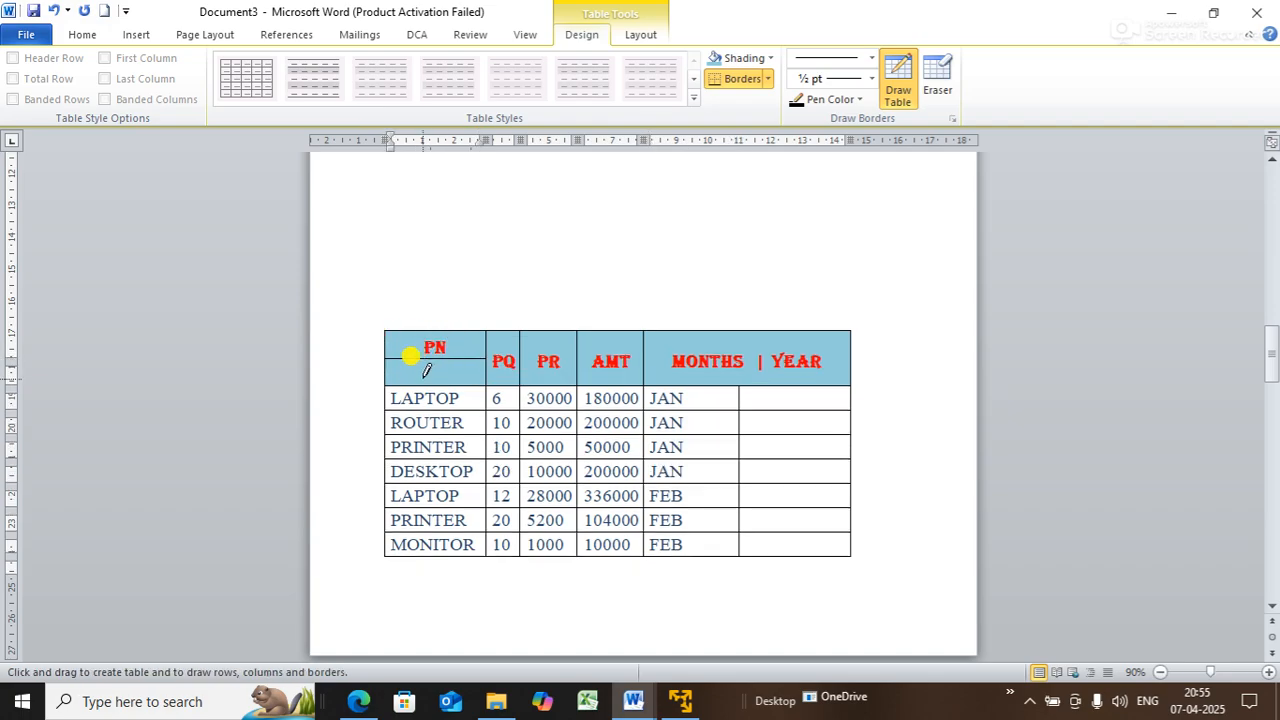
key("Escape")
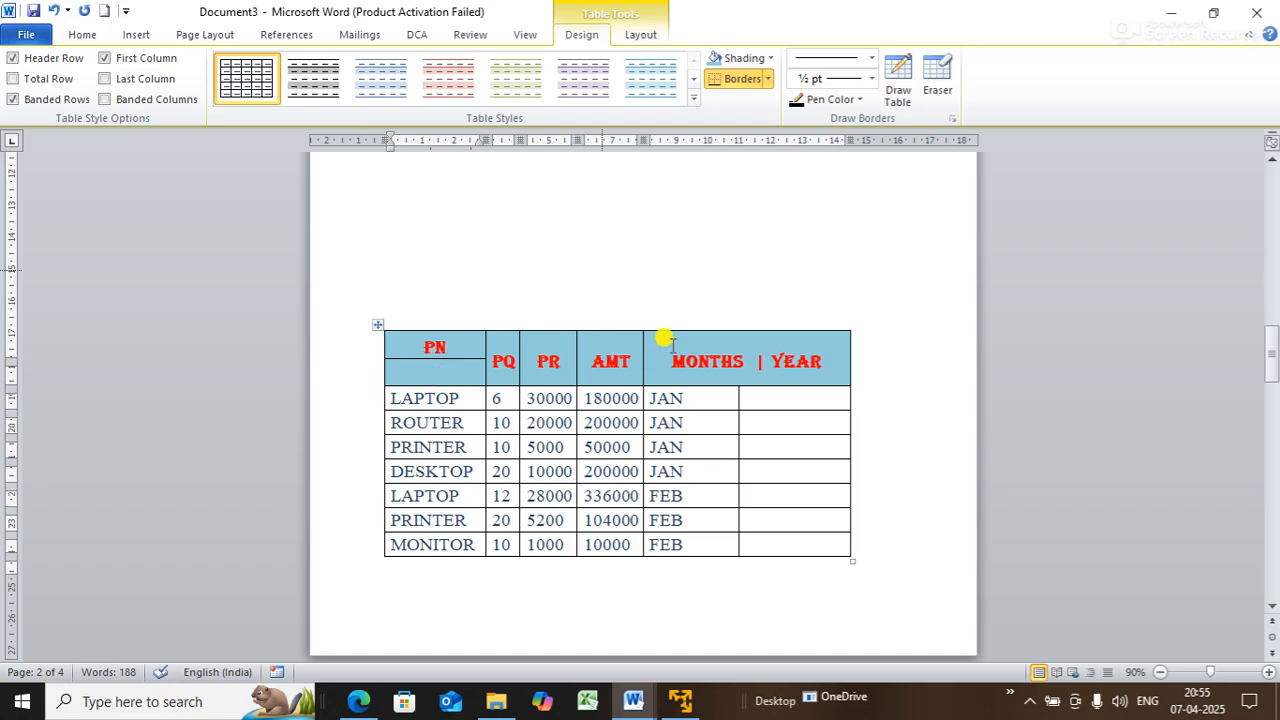
- Type PC in the lower half of the split PN header, keeping the dividing border
type("PC")
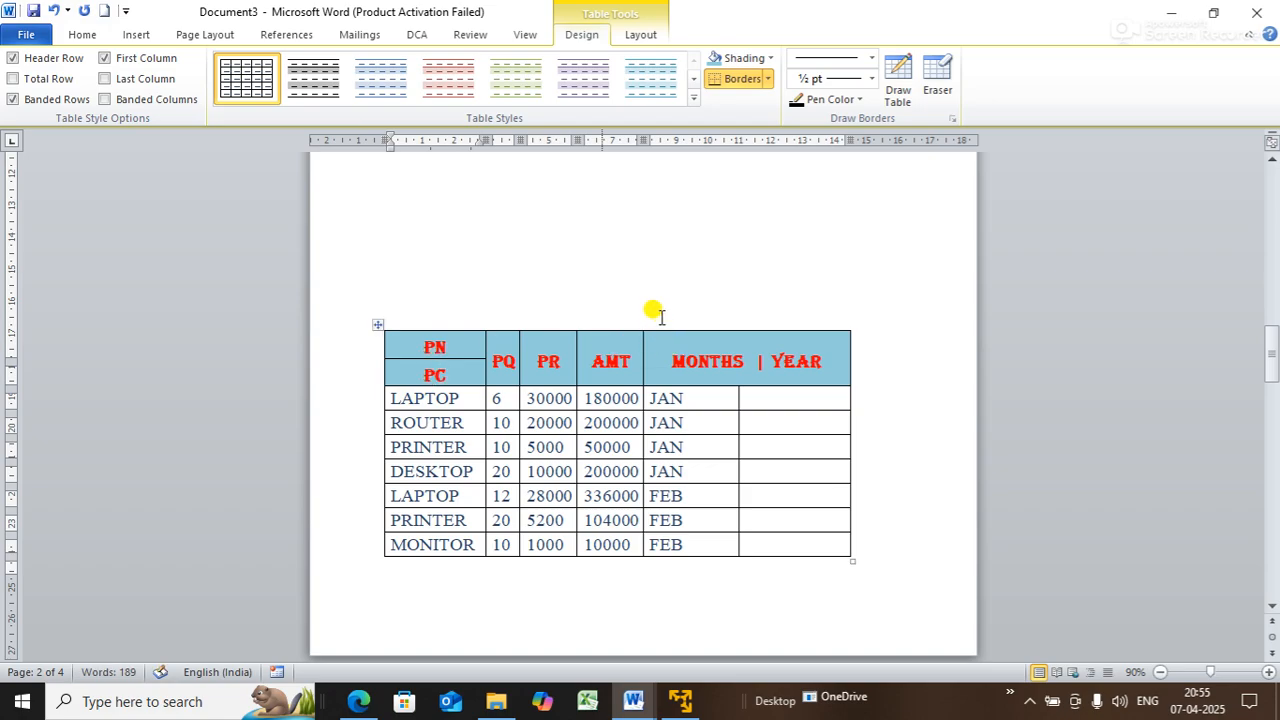
left_click(620, 297)
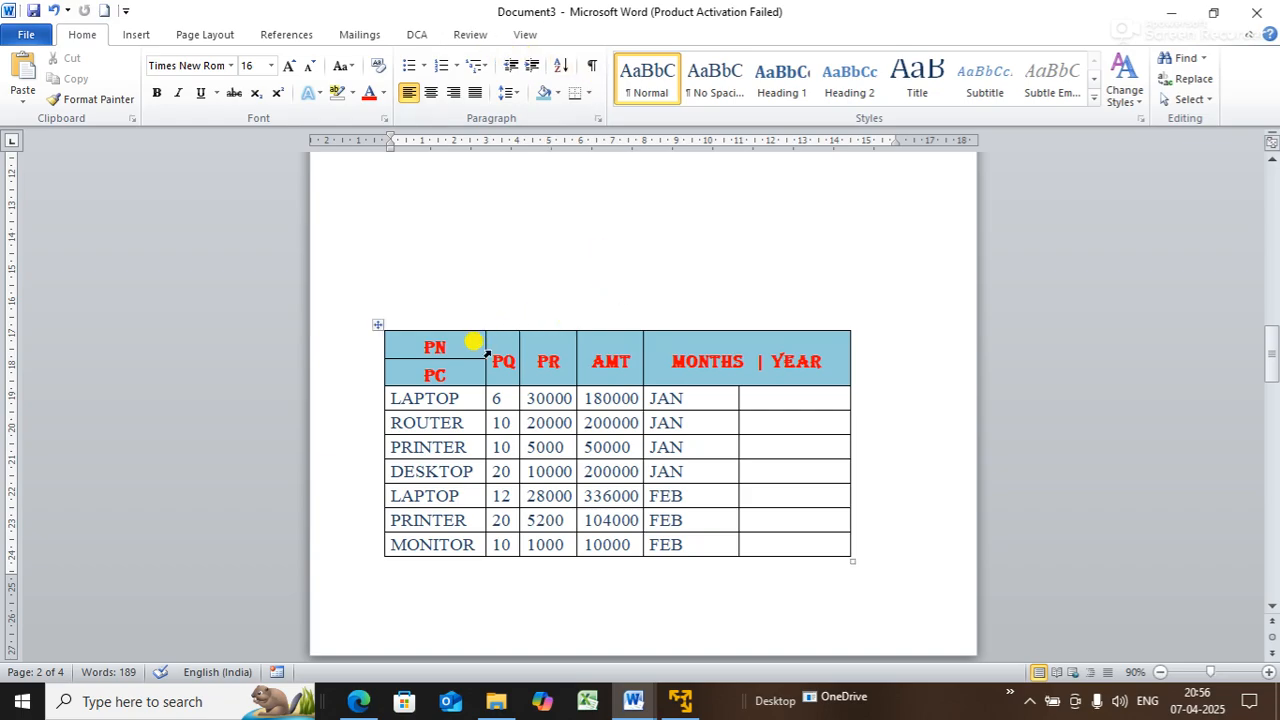
left_click(467, 376)
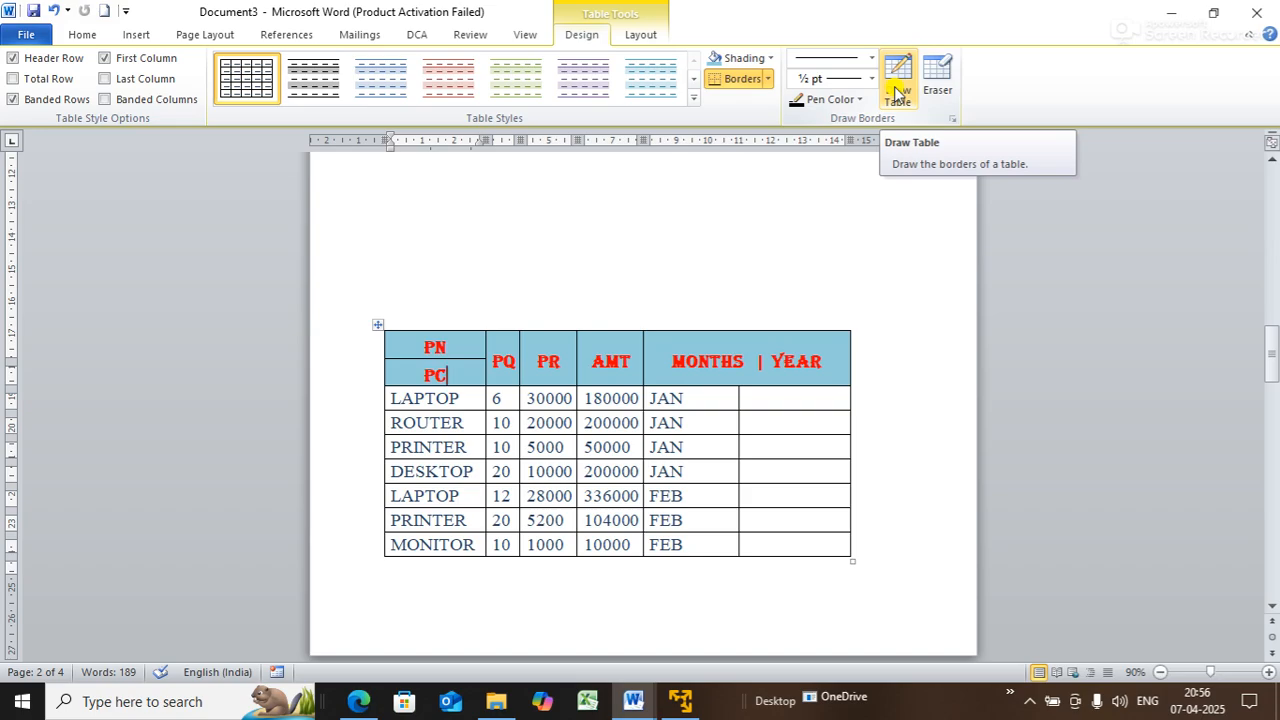
left_click(930, 86)
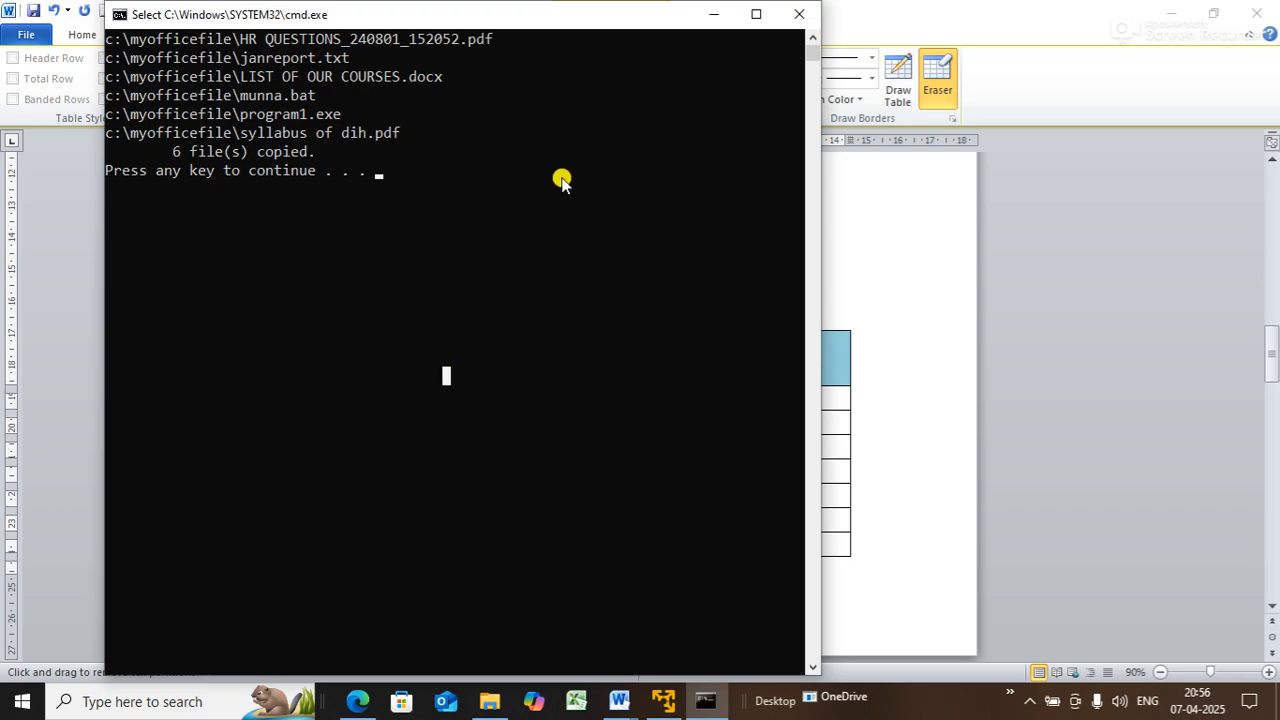
left_click(712, 12)
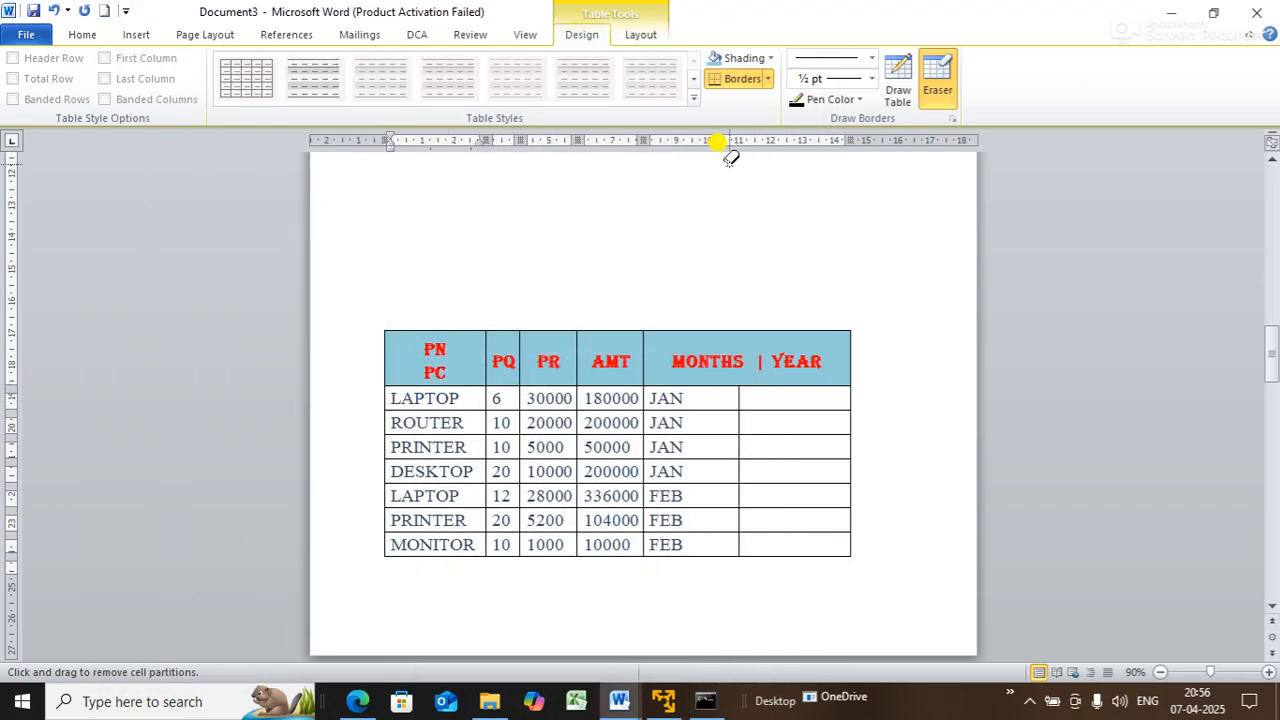
key("ctrl+z")
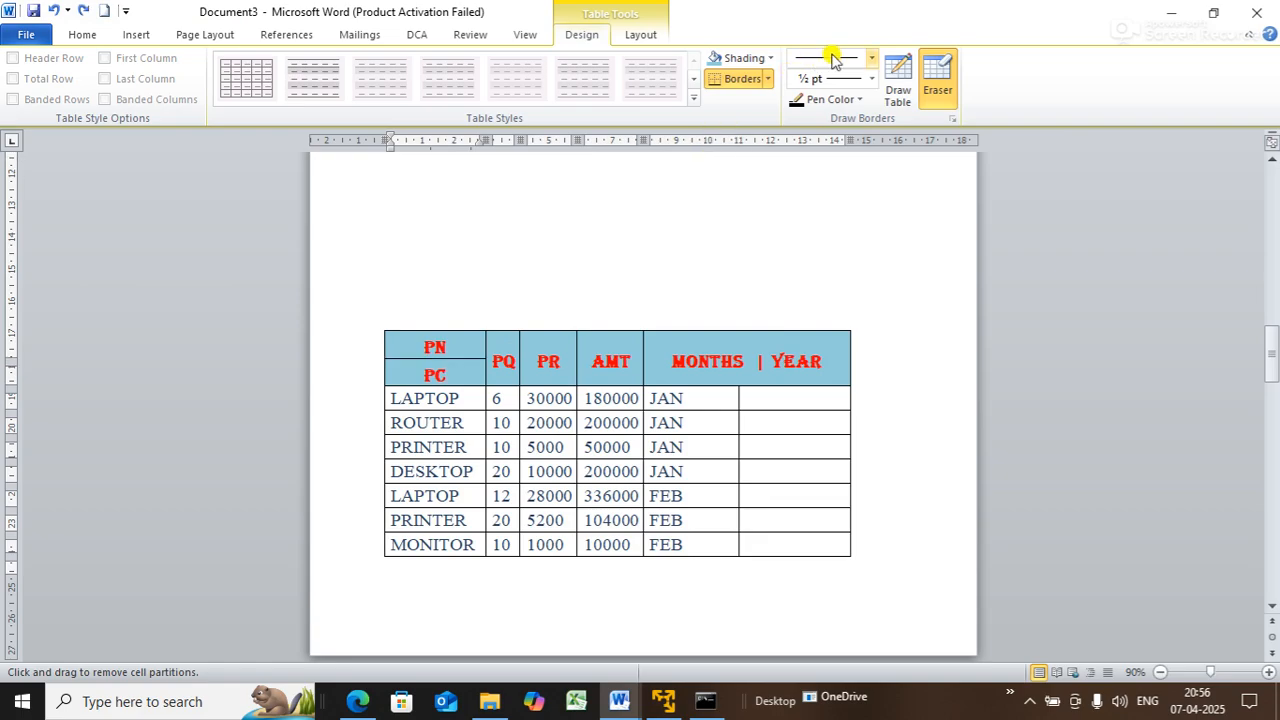
key("Escape")
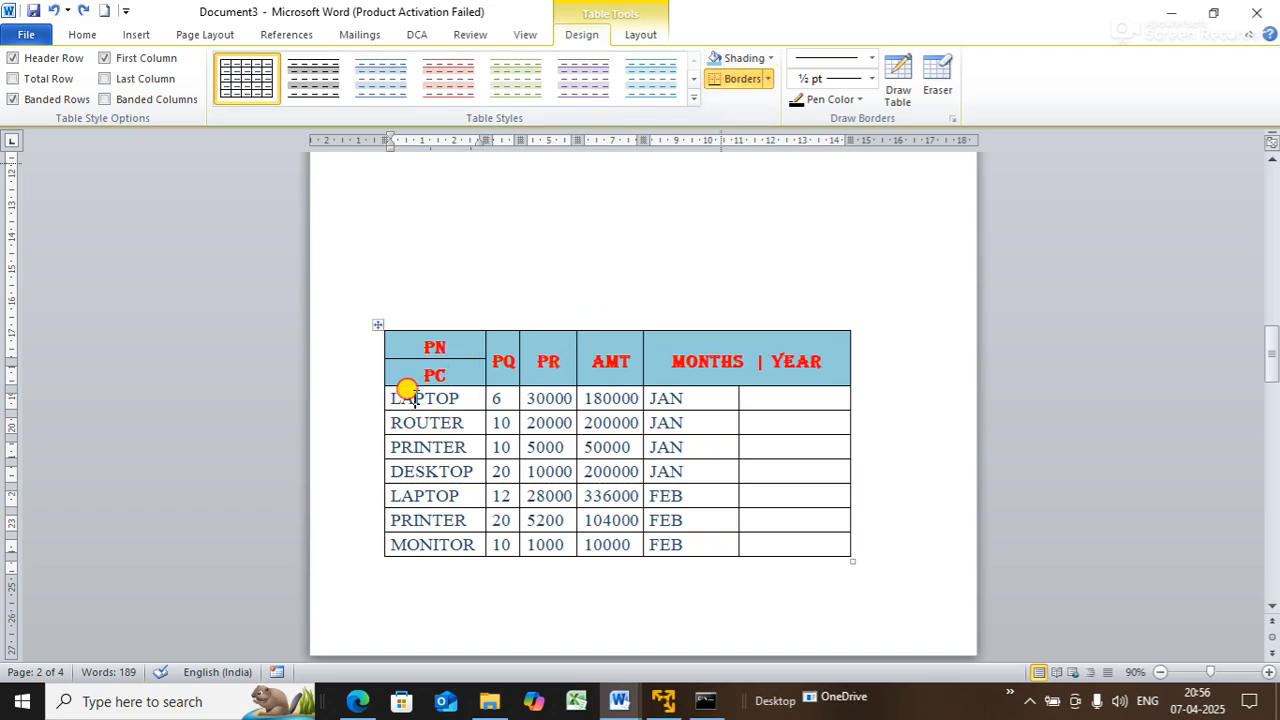
- Give the LAPTOP to MONITOR data rows a light tan shading
left_click_drag(414, 398, 708, 540)
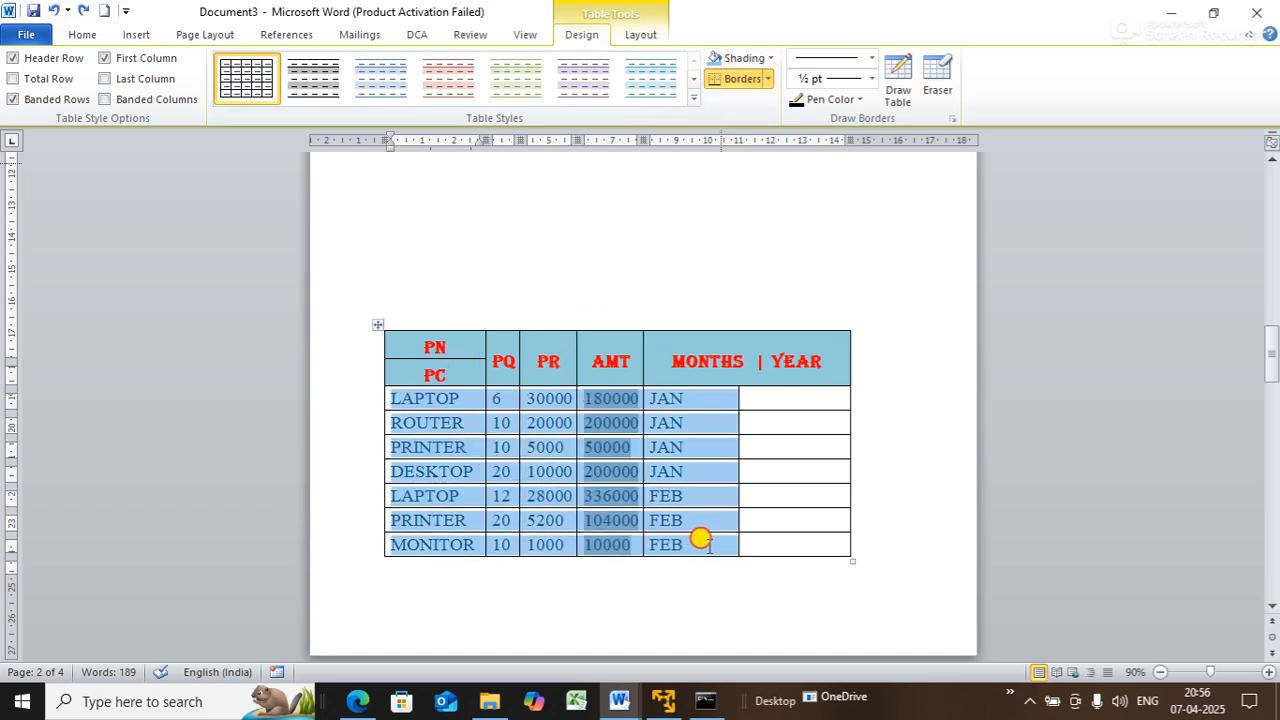
left_click(769, 58)
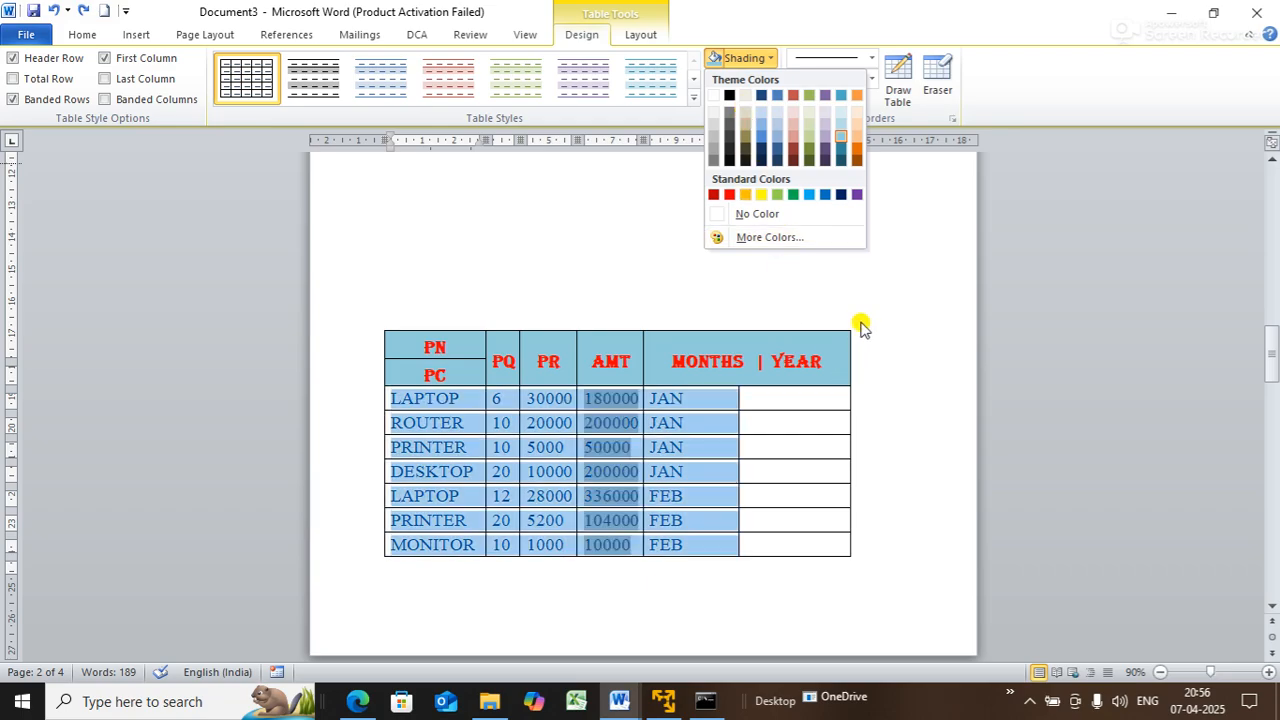
left_click(746, 113)
left_click(857, 226)
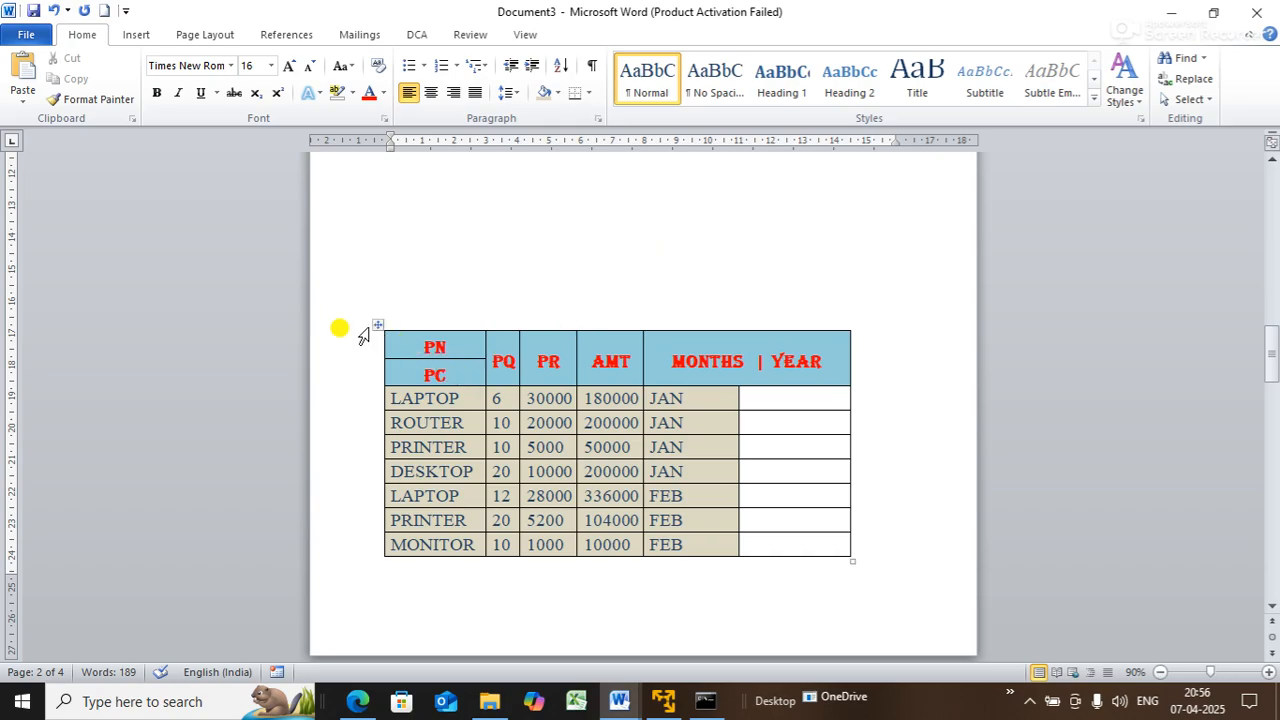
left_click(377, 324)
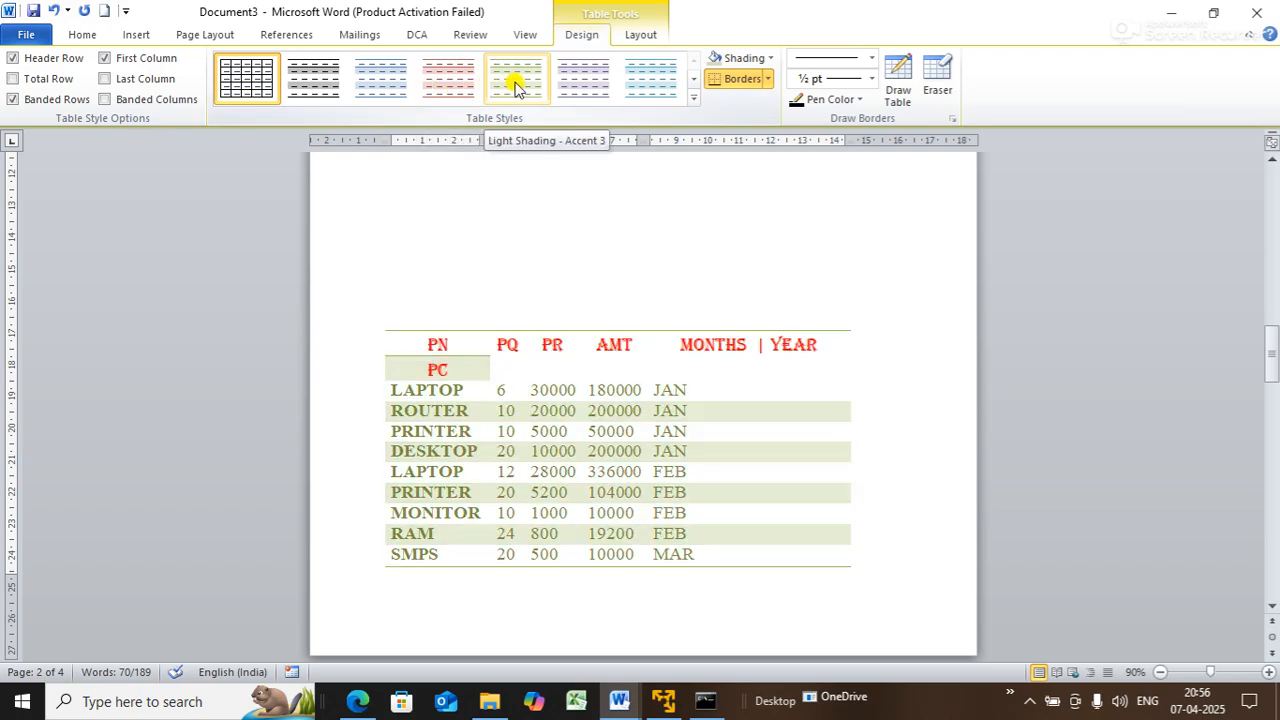
- Apply the blue Medium Shading table style with grey banded rows and a blue first column
left_click(692, 78)
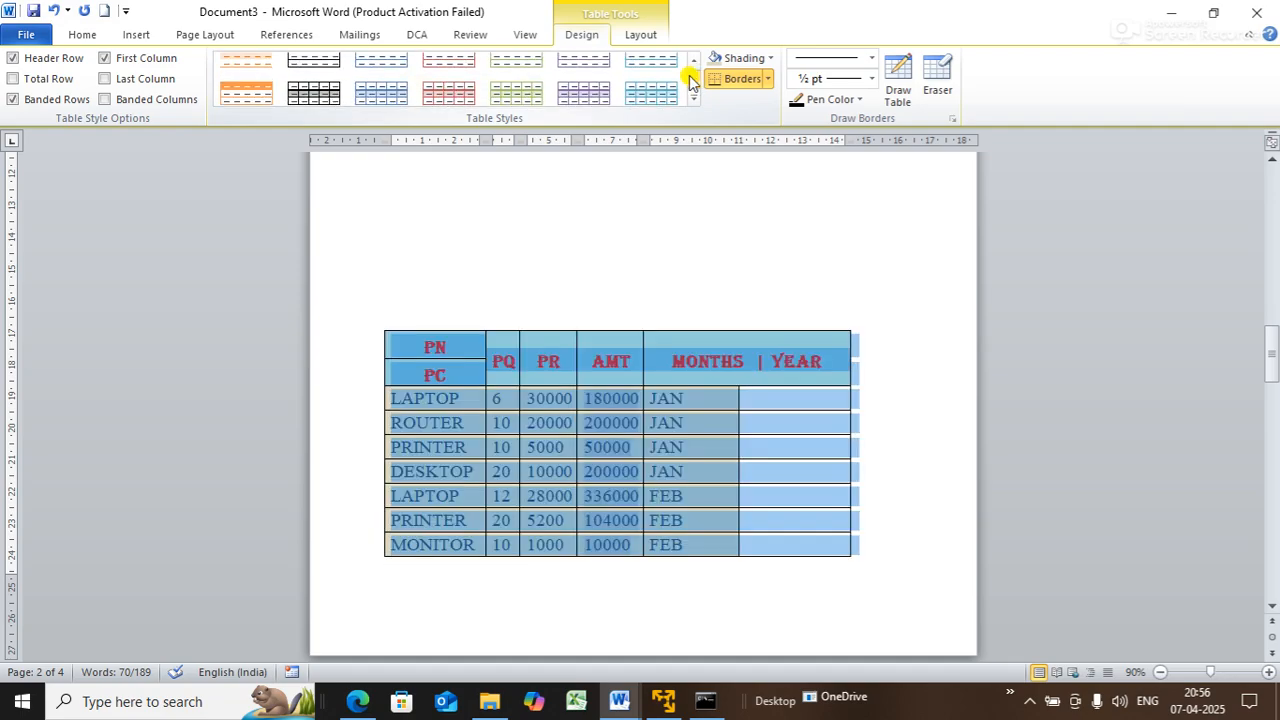
left_click(691, 78)
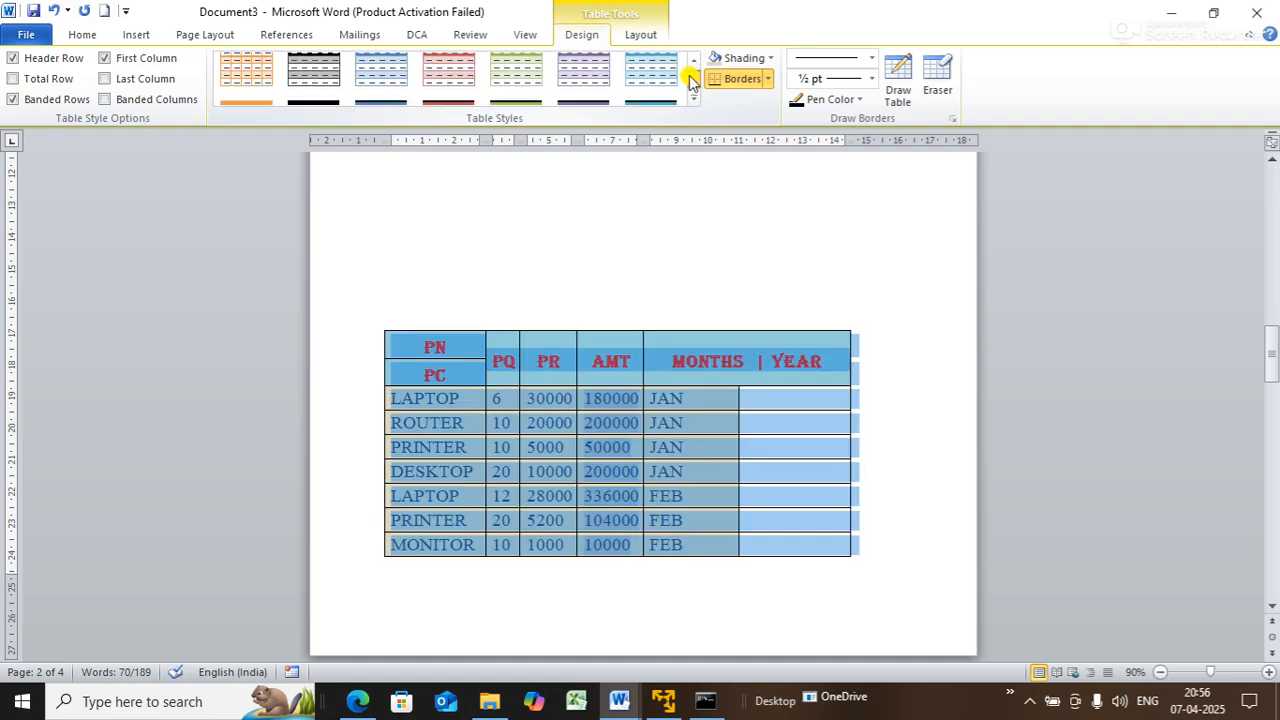
left_click(691, 78)
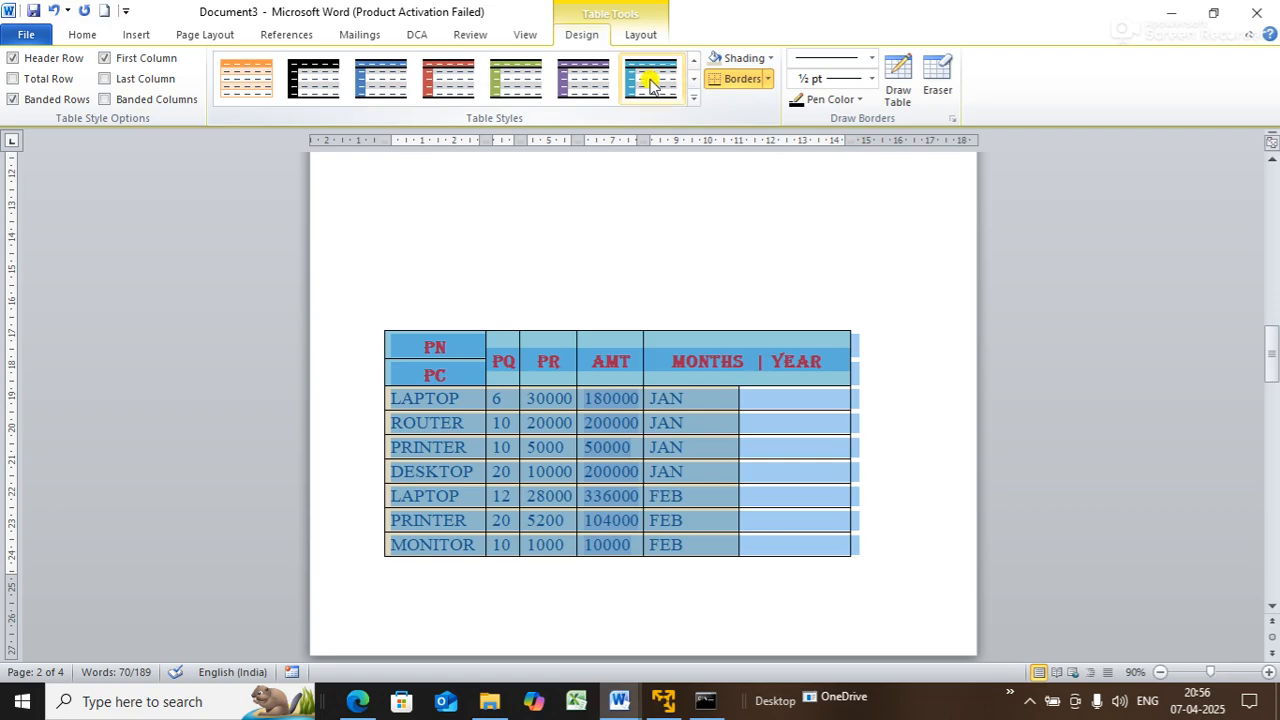
left_click(651, 80)
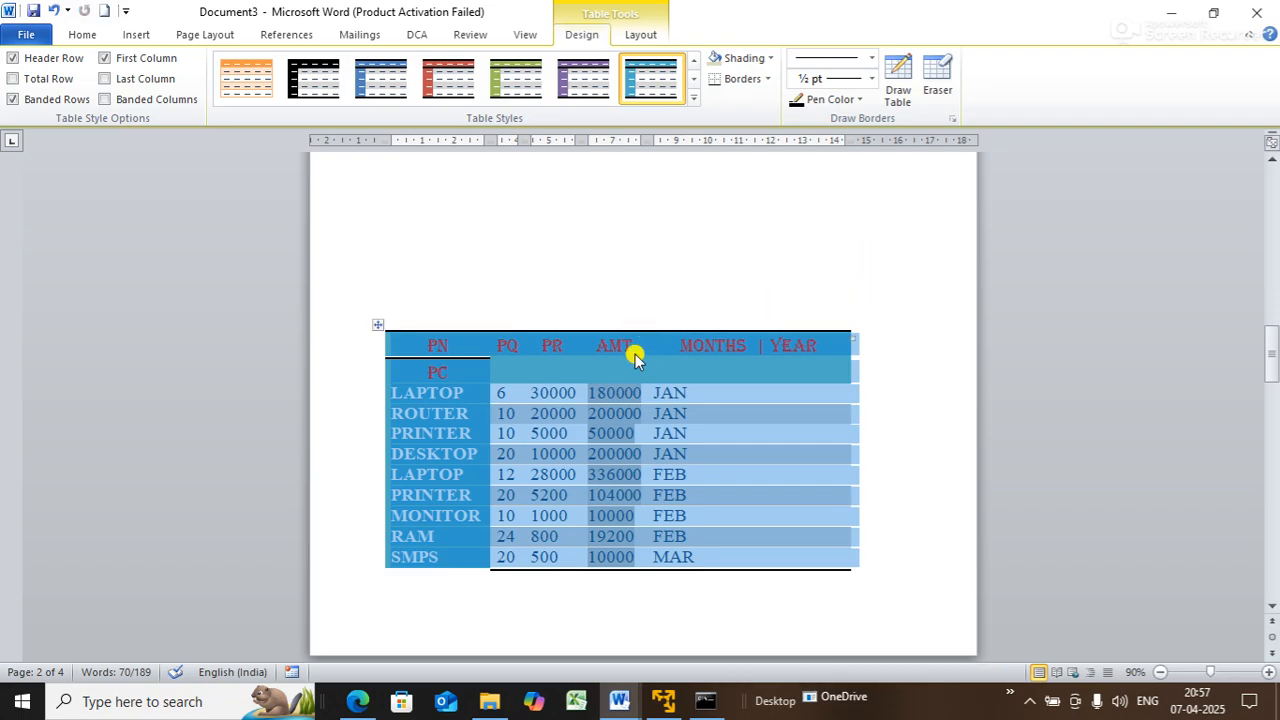
left_click(846, 244)
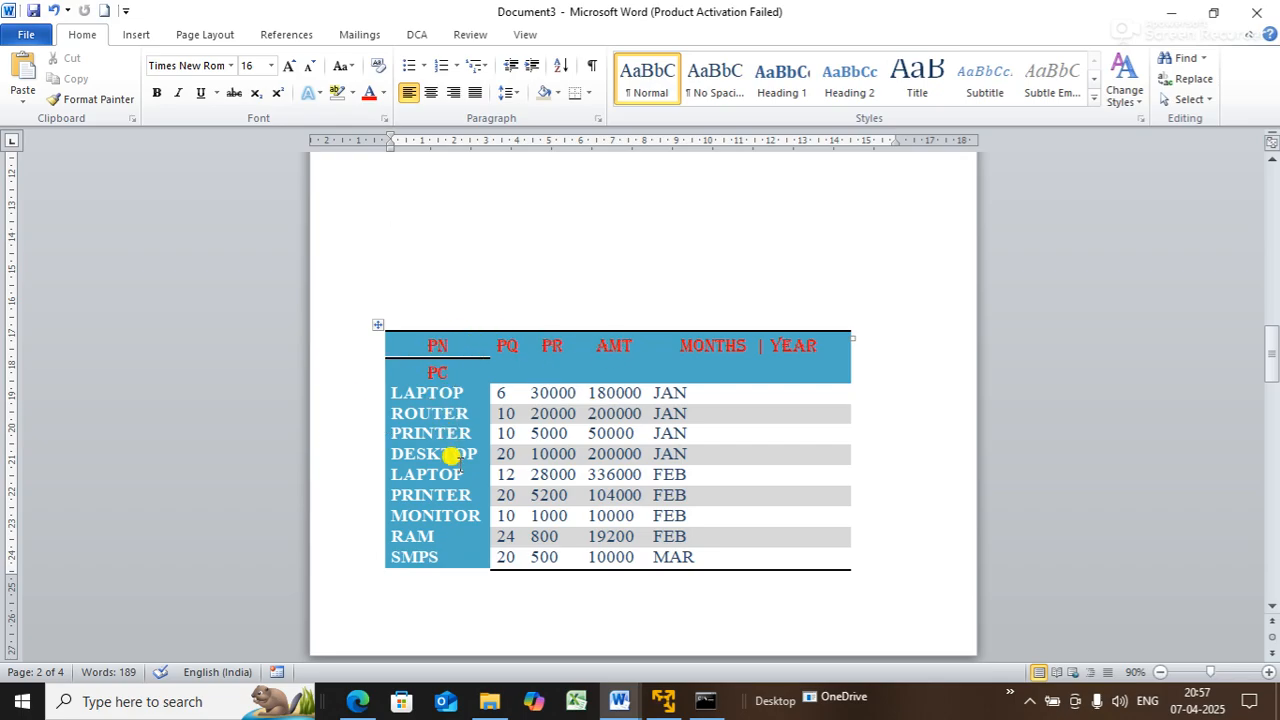
left_click(377, 324)
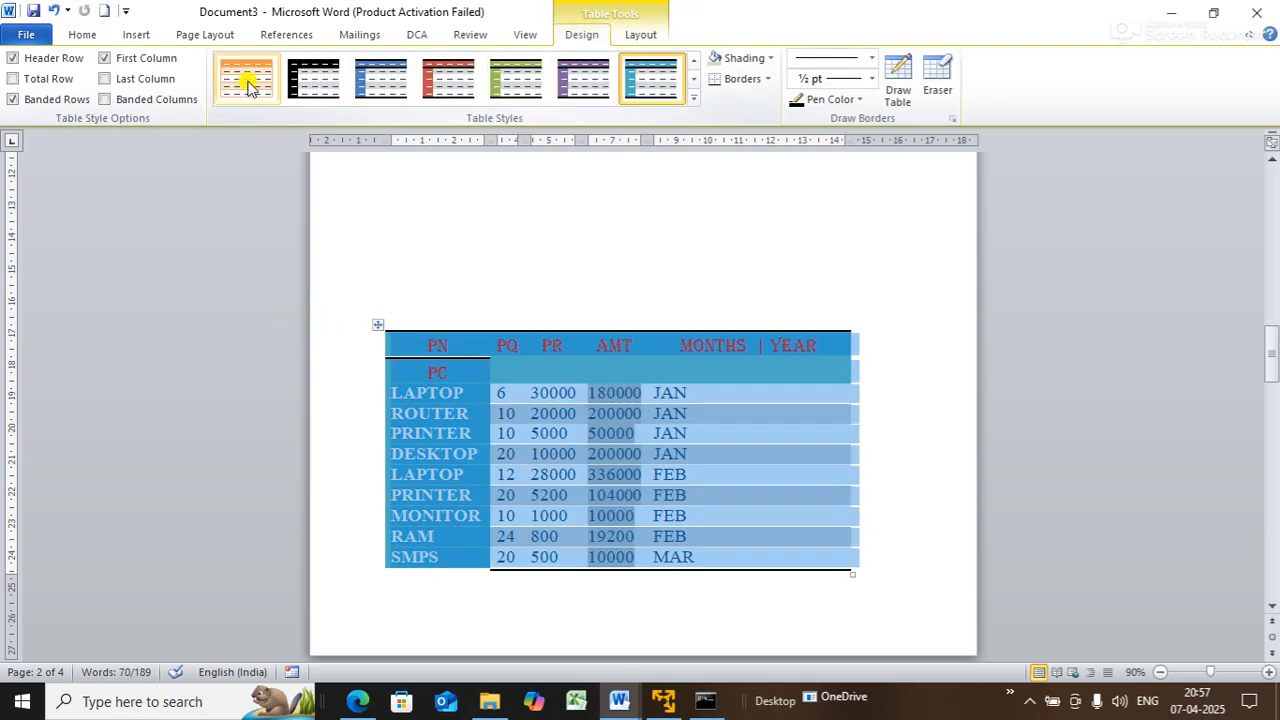
- Toggle the Header Row and First Column style options off and back on, leaving banded rows off
left_click(28, 64)
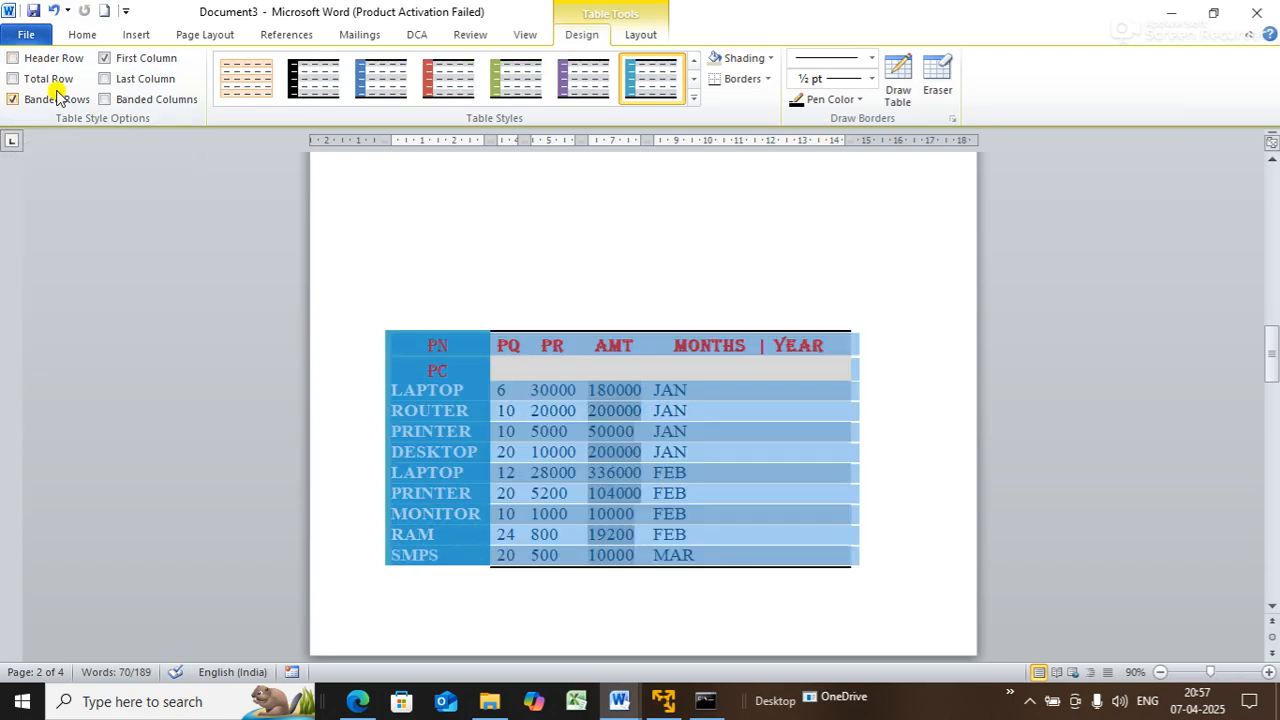
left_click(19, 64)
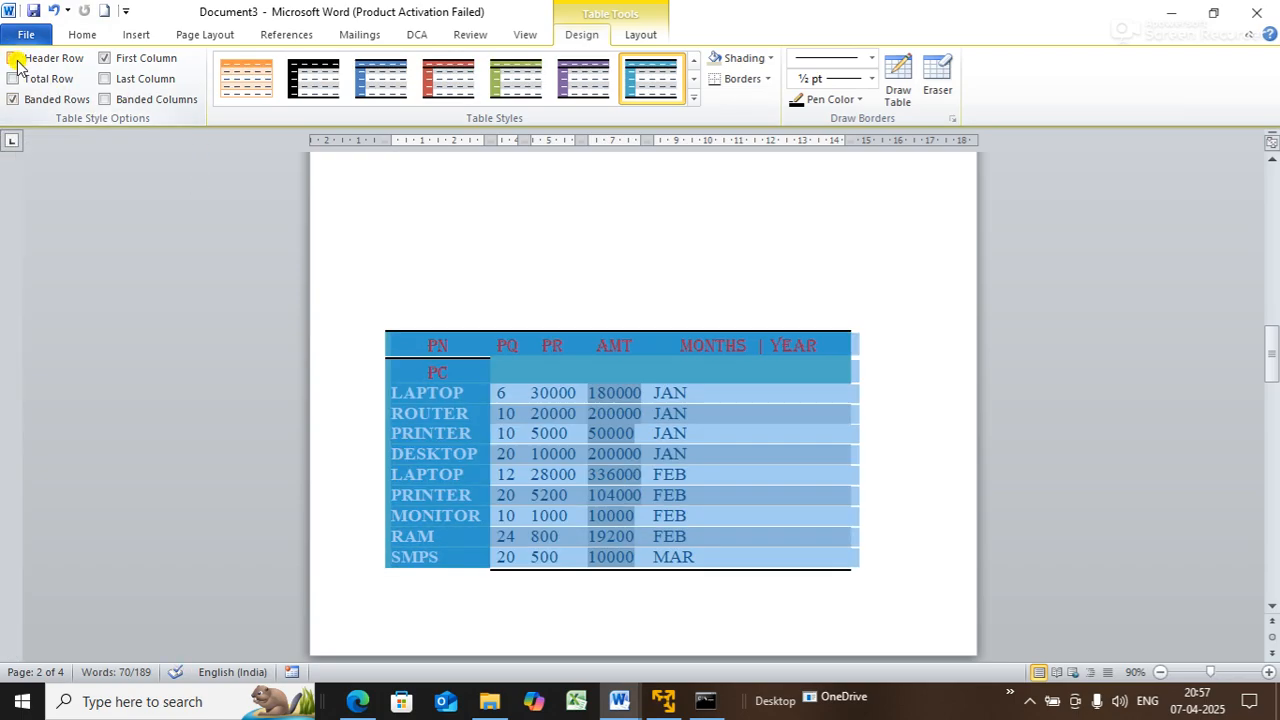
left_click(106, 59)
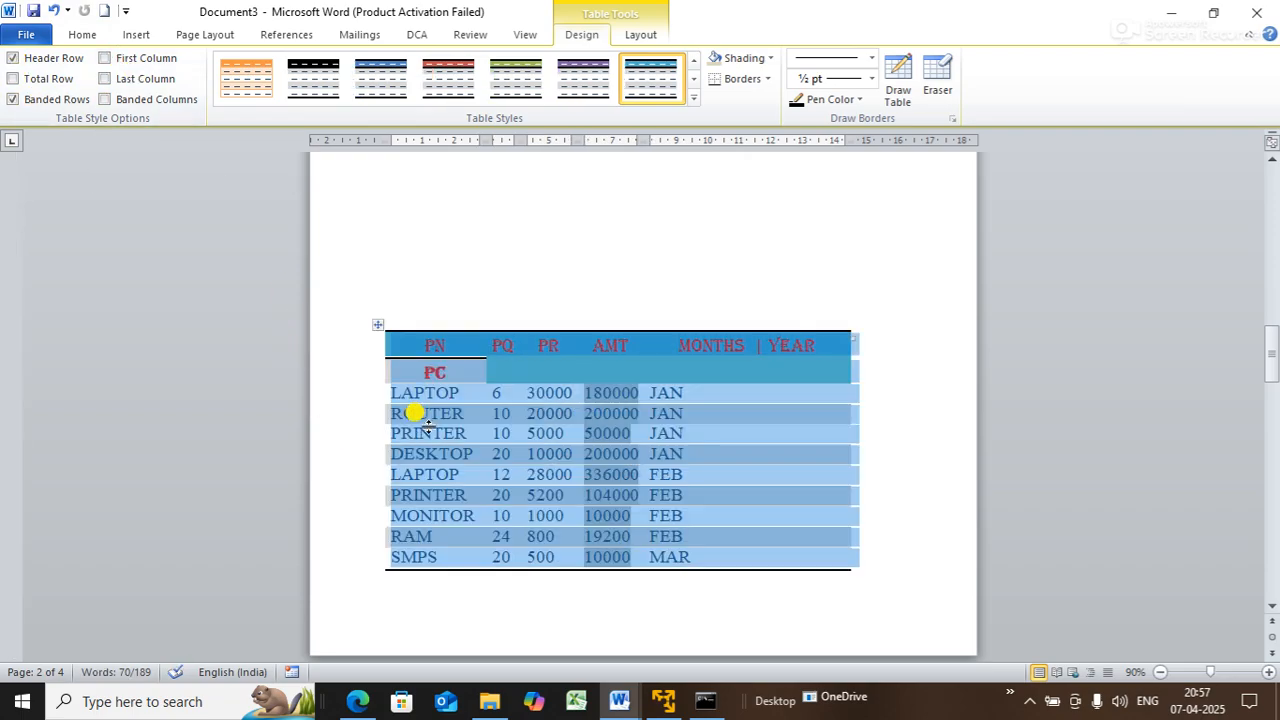
left_click(492, 290)
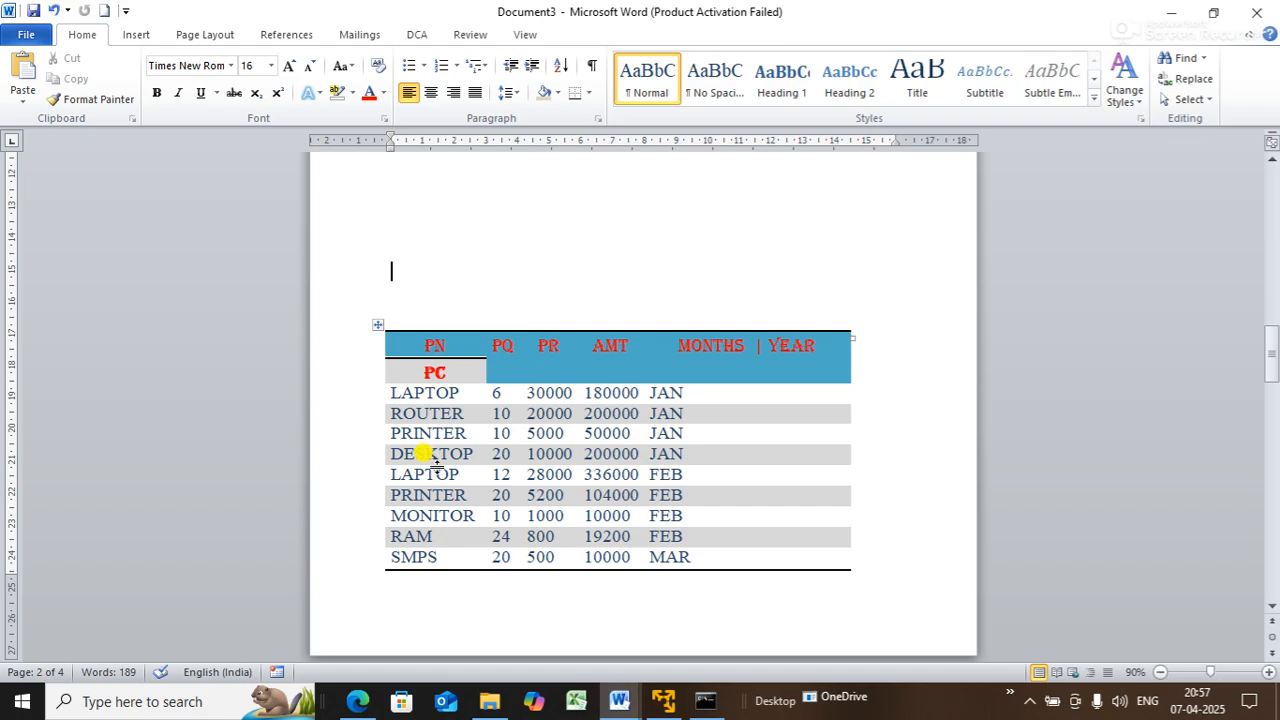
left_click(377, 323)
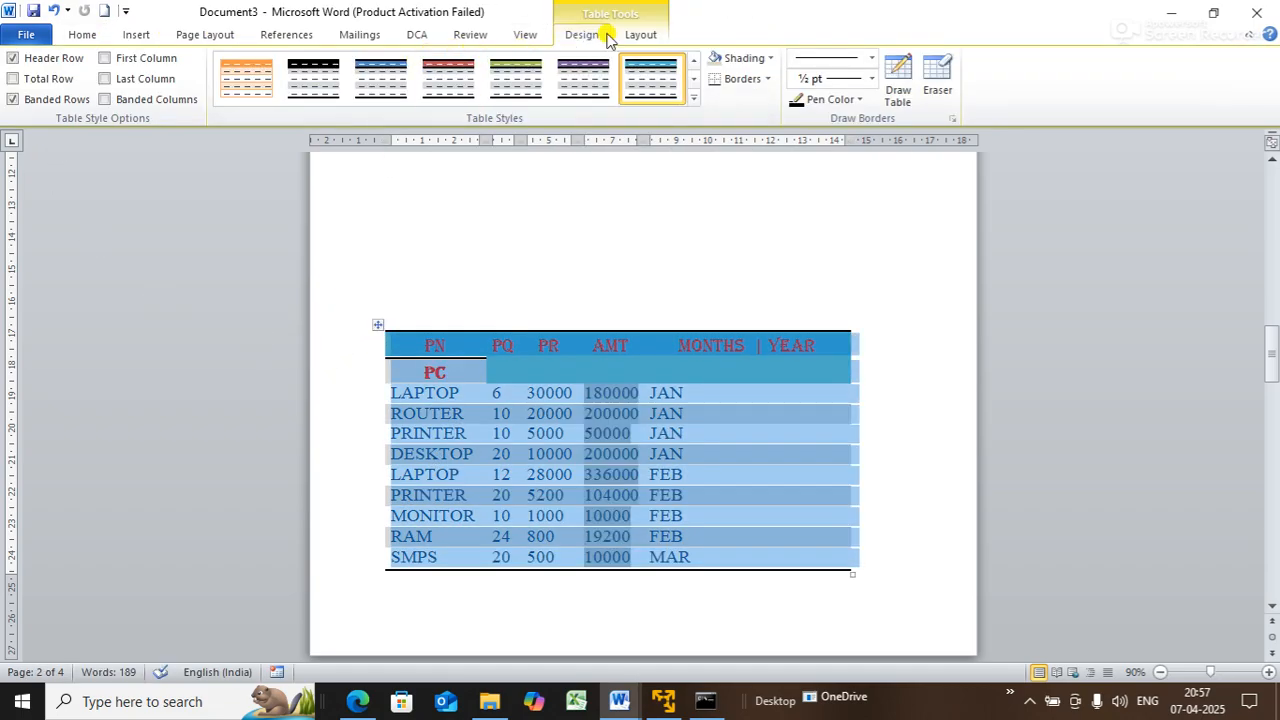
left_click(164, 60)
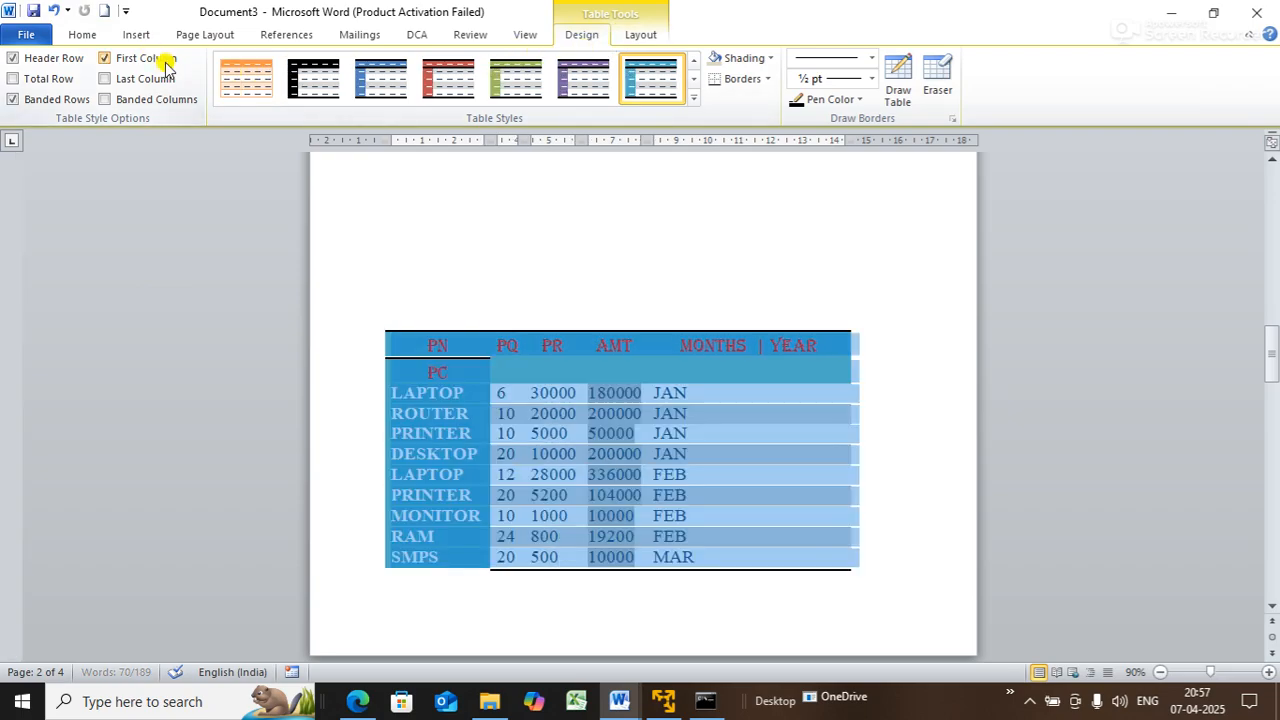
left_click(625, 310)
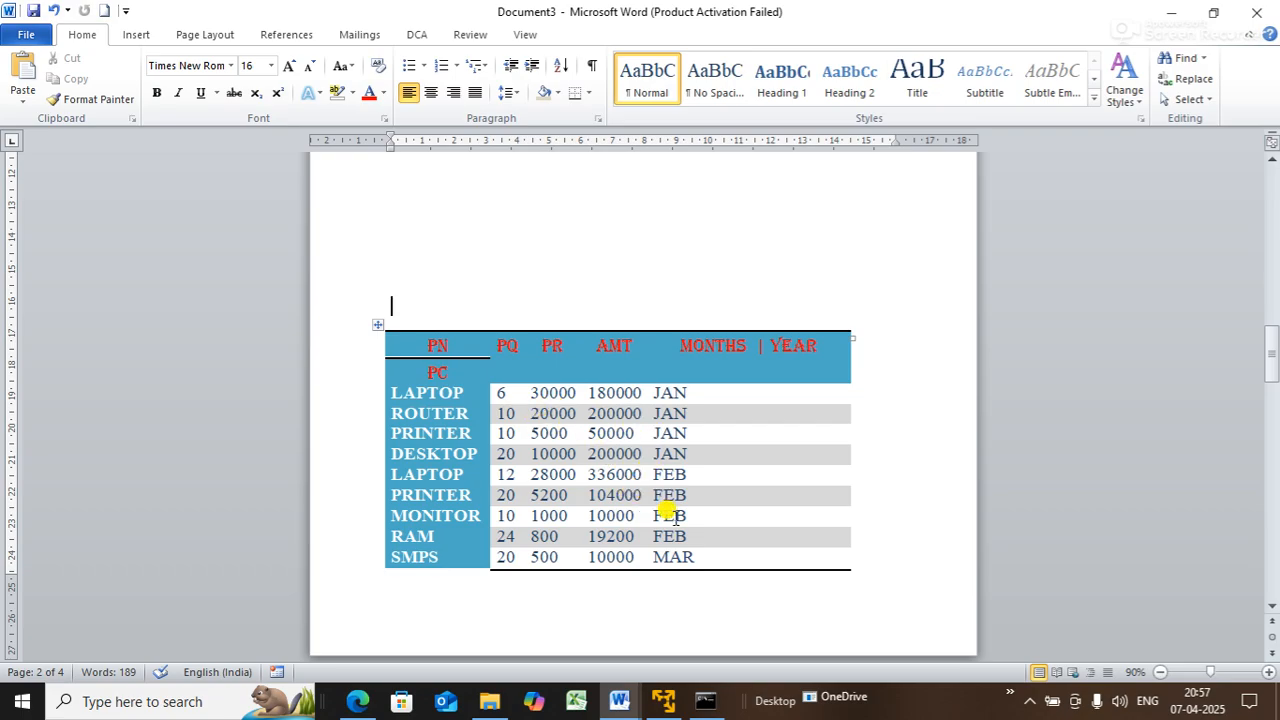
left_click(377, 325)
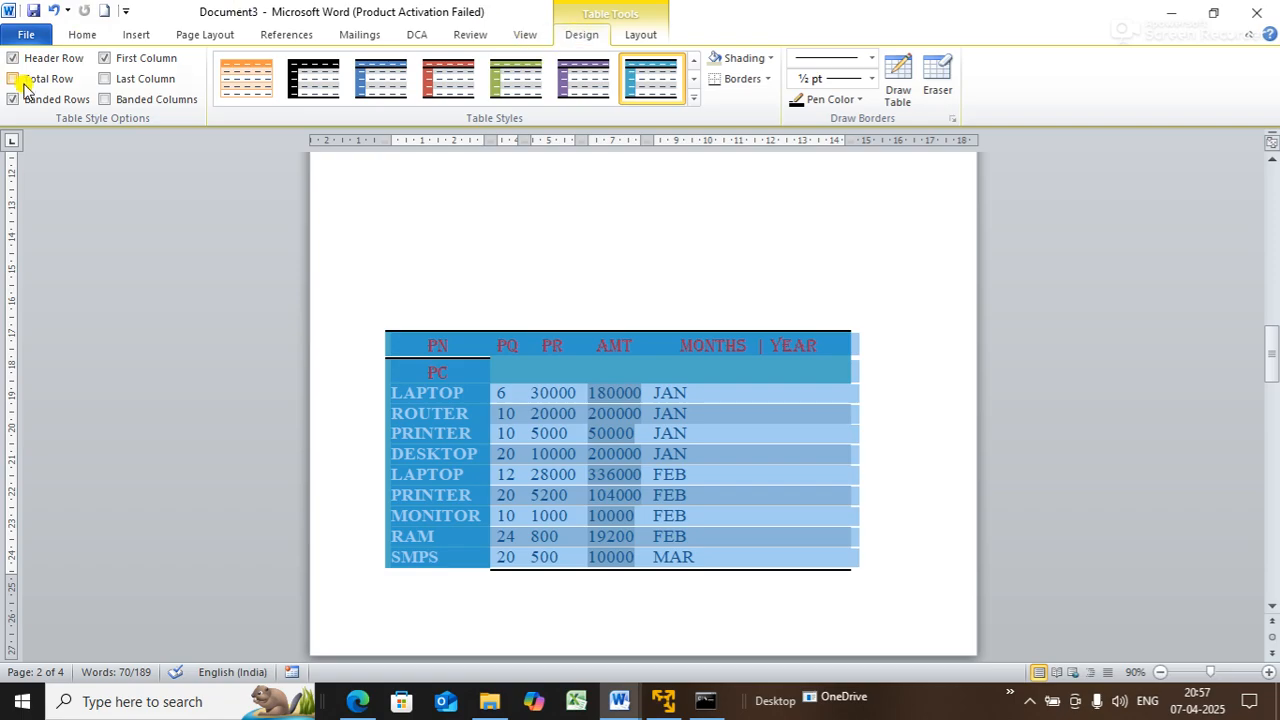
left_click(441, 238)
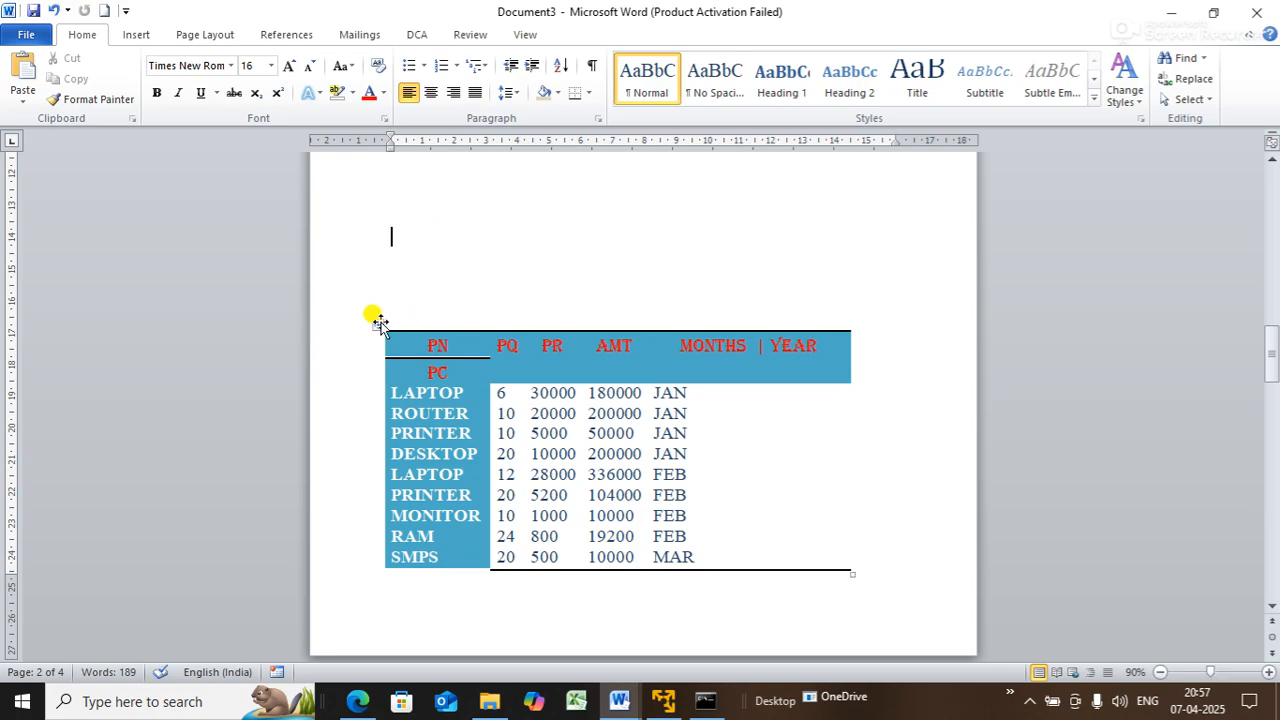
left_click(376, 322)
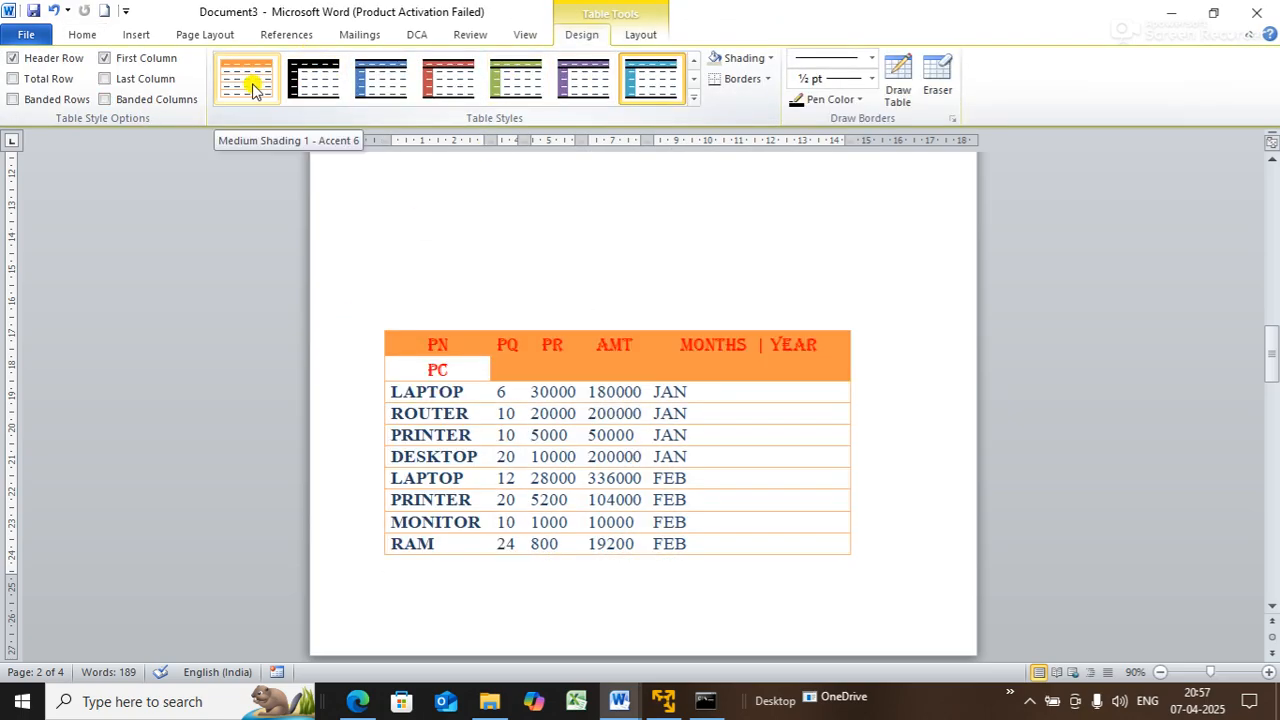
- Apply the orange shaded table style and add All Borders to every cell
left_click(253, 84)
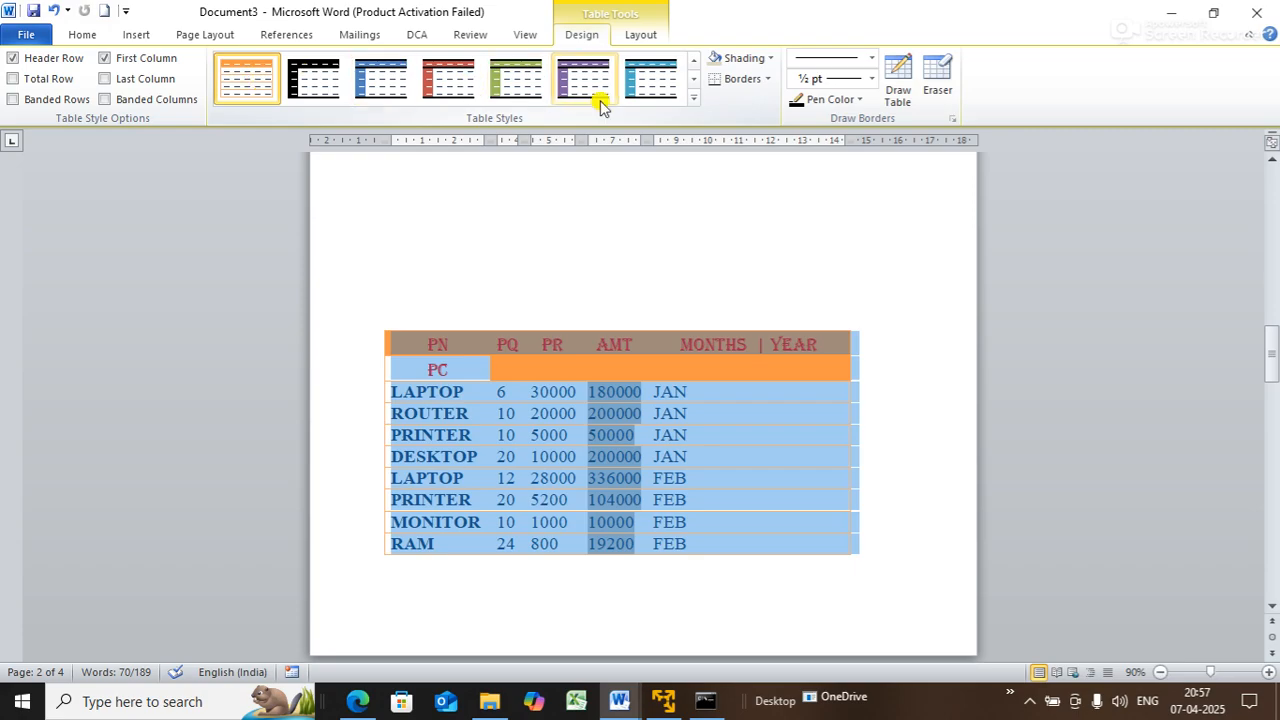
left_click(768, 84)
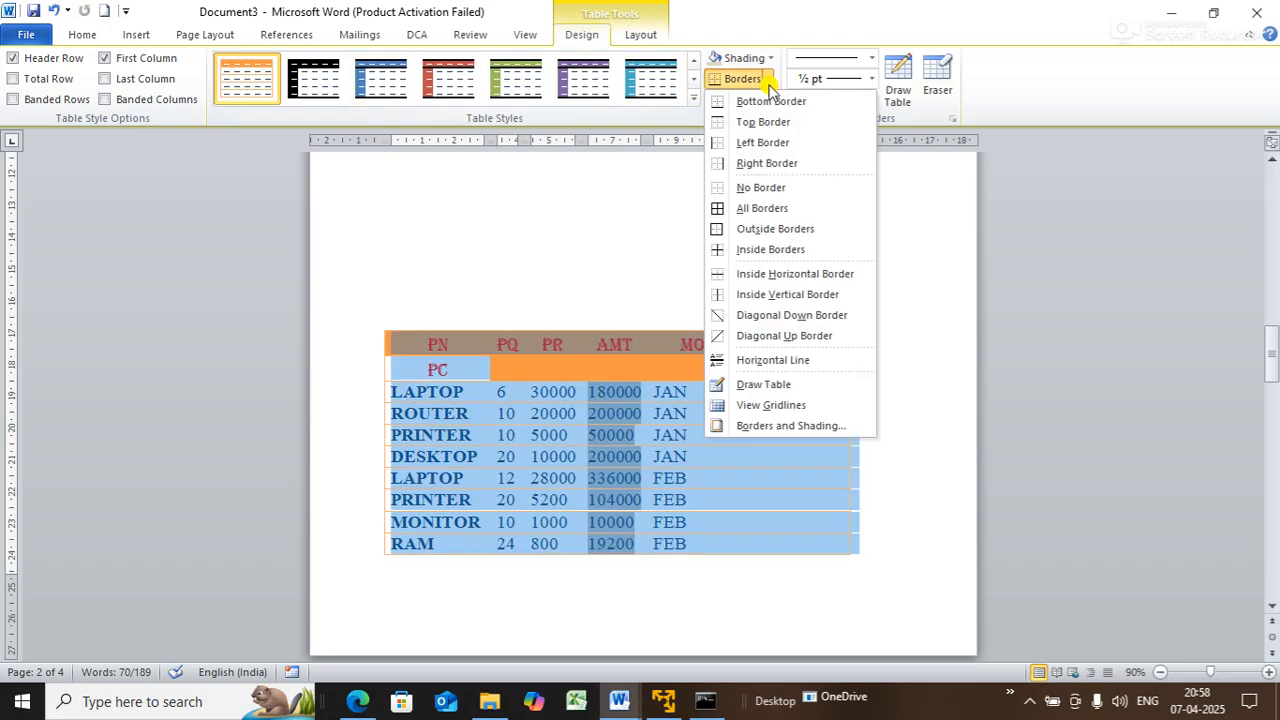
left_click(762, 208)
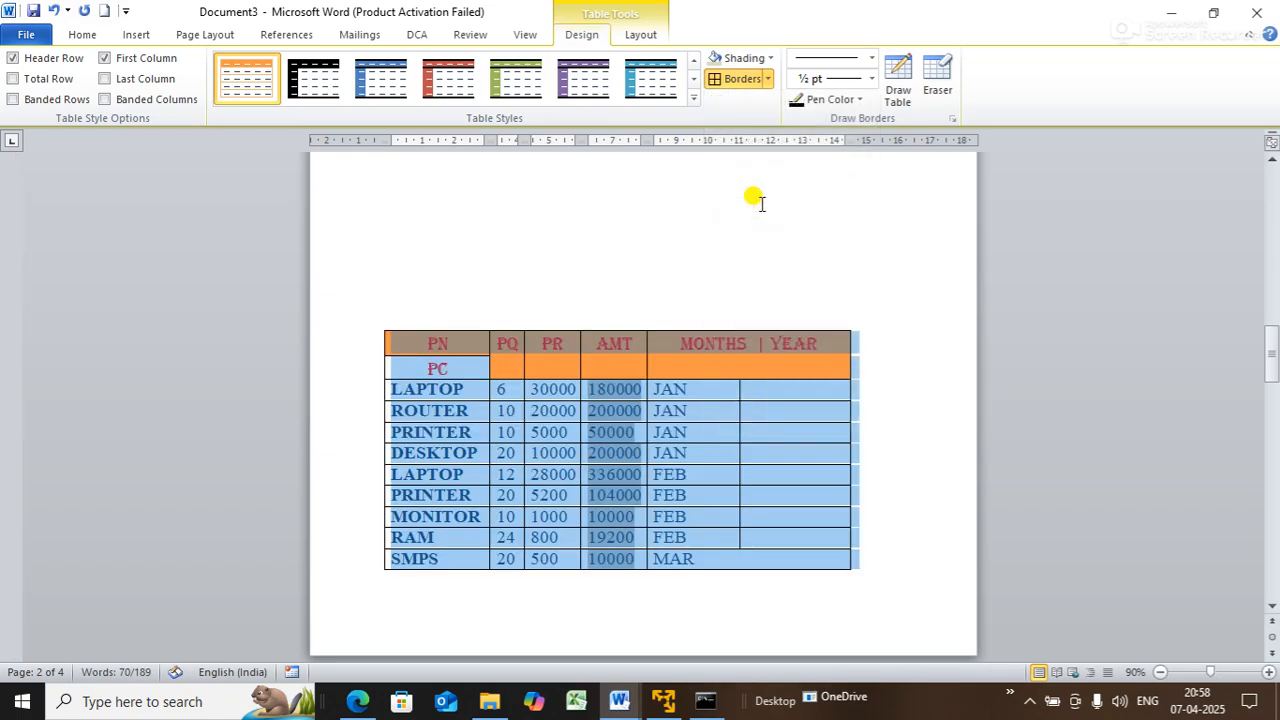
left_click(789, 272)
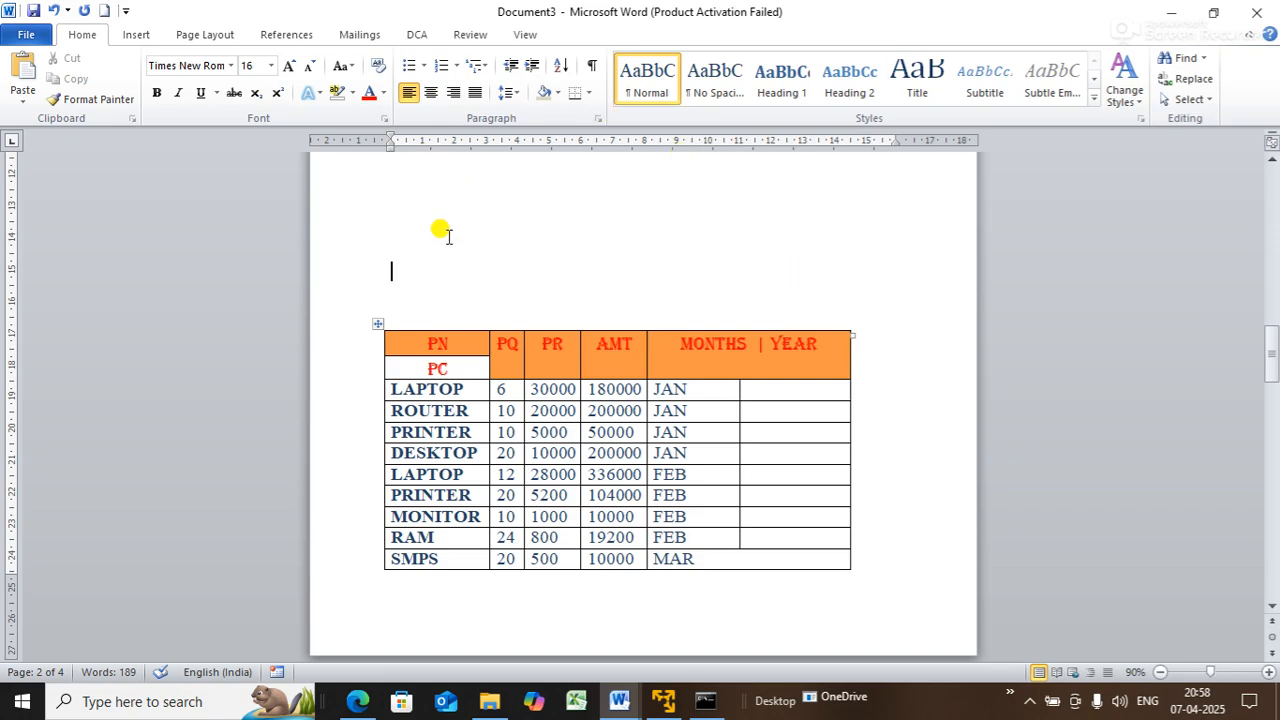
- Reselect the product table and browse the Layout, Design and Insert options
left_click(380, 330)
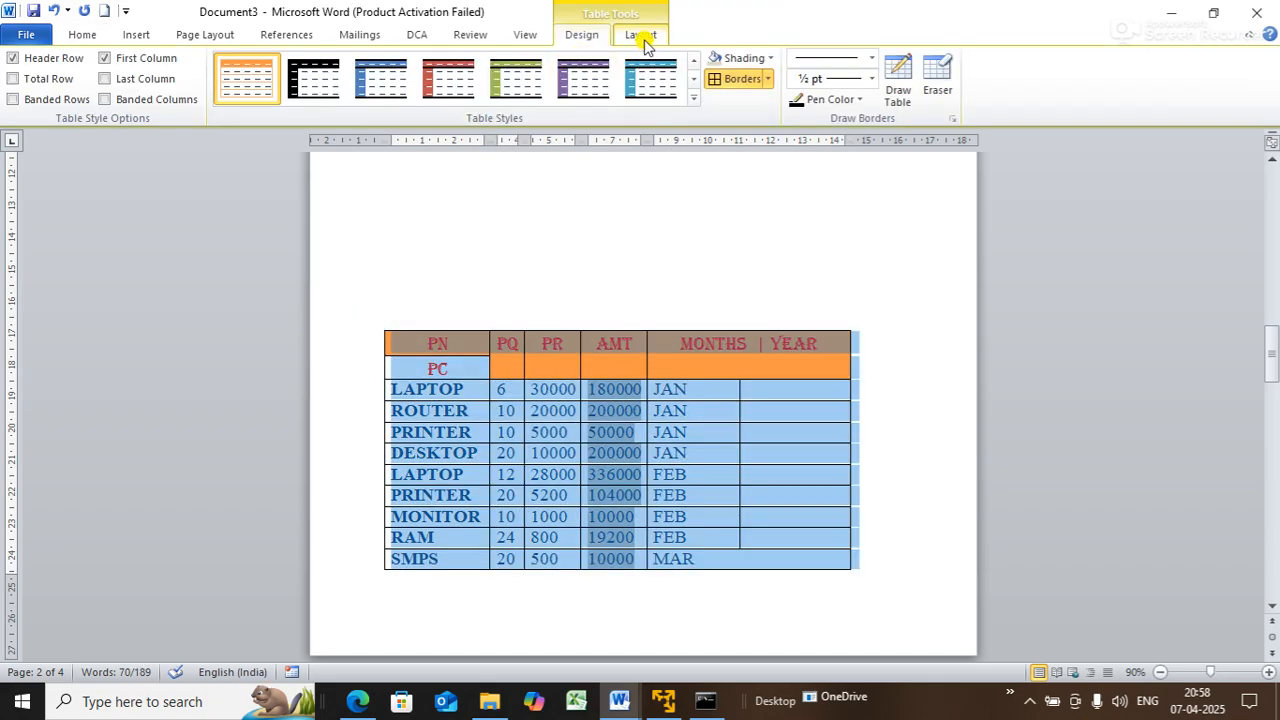
left_click(643, 38)
left_click(585, 38)
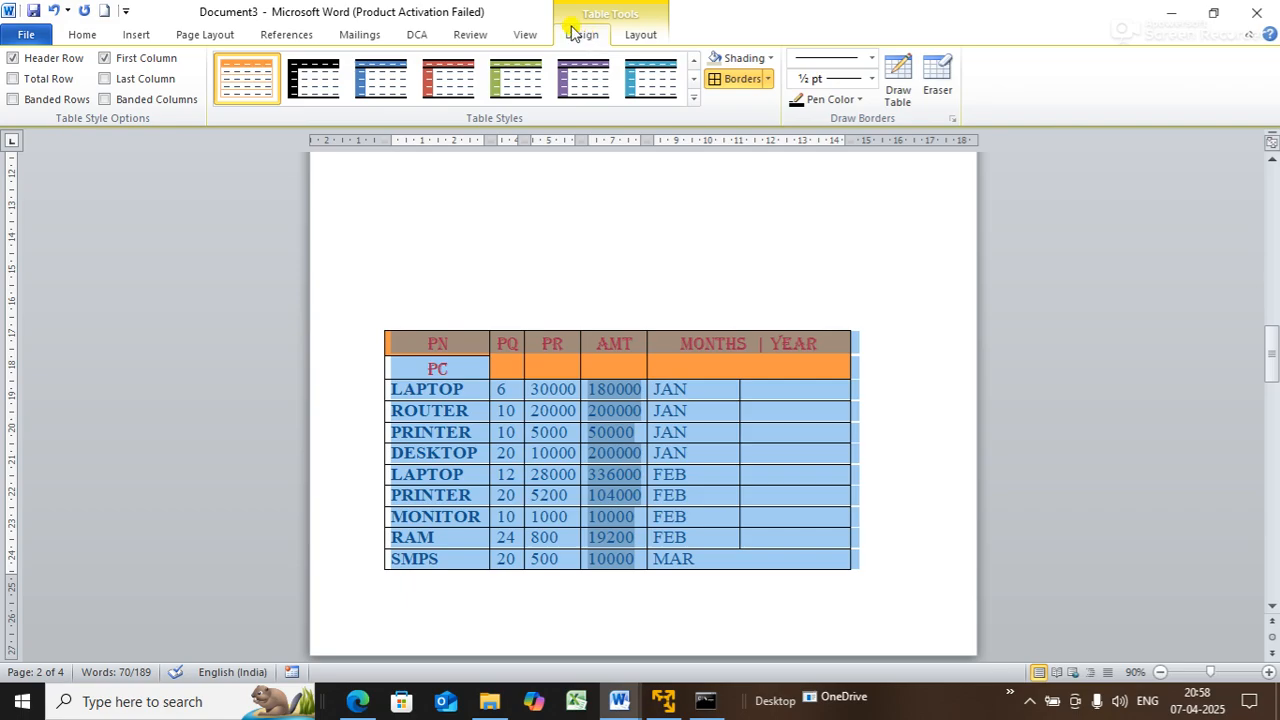
left_click(145, 37)
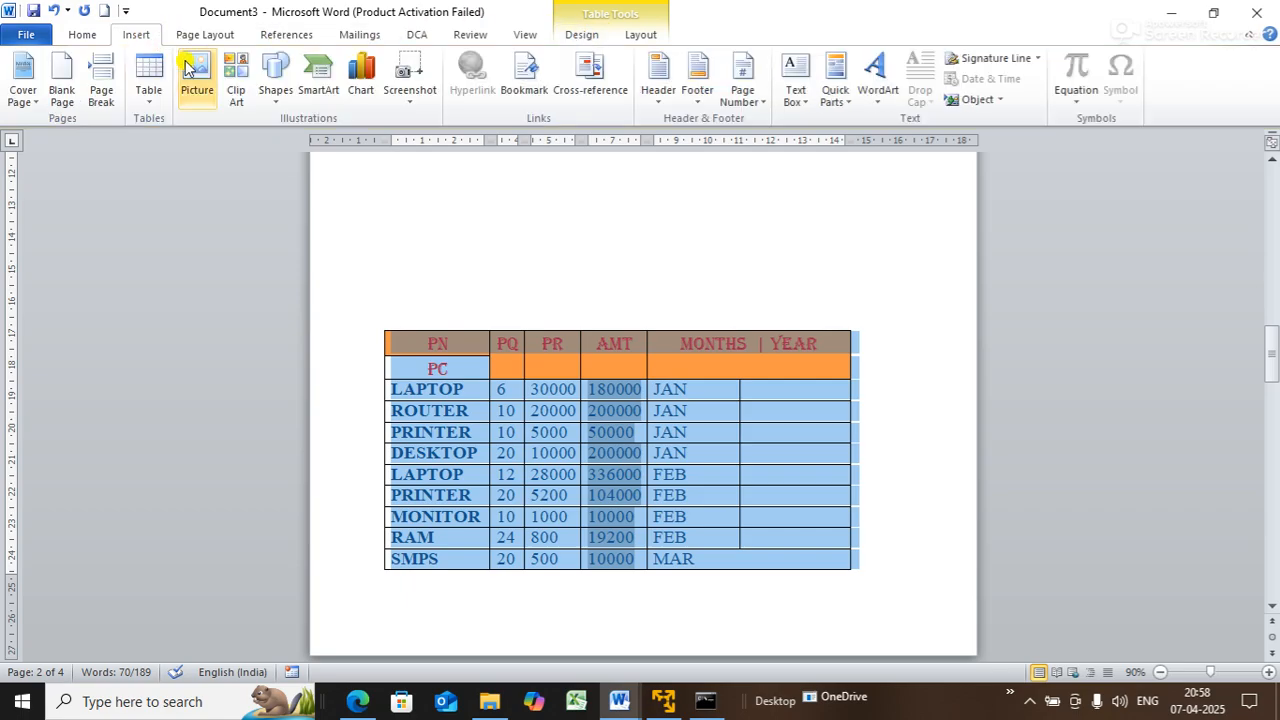
- Add a page break (Ctrl+Enter) below the product table
left_click(152, 100)
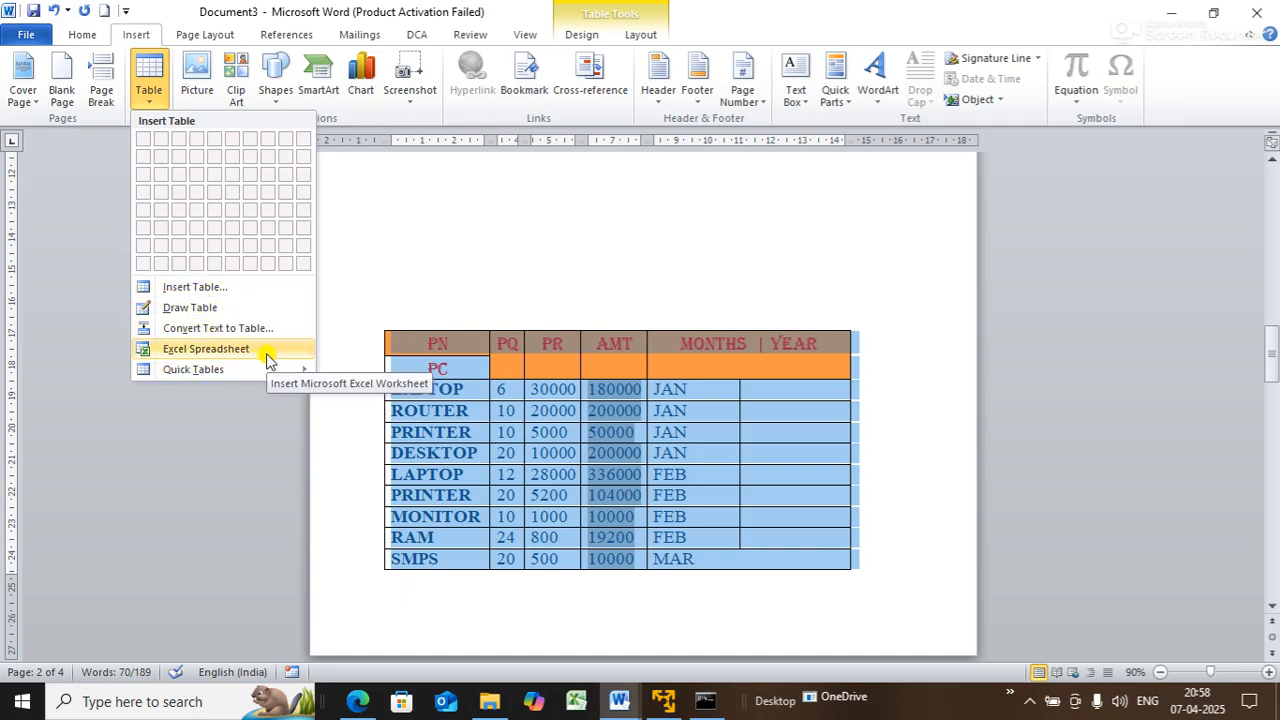
left_click(461, 294)
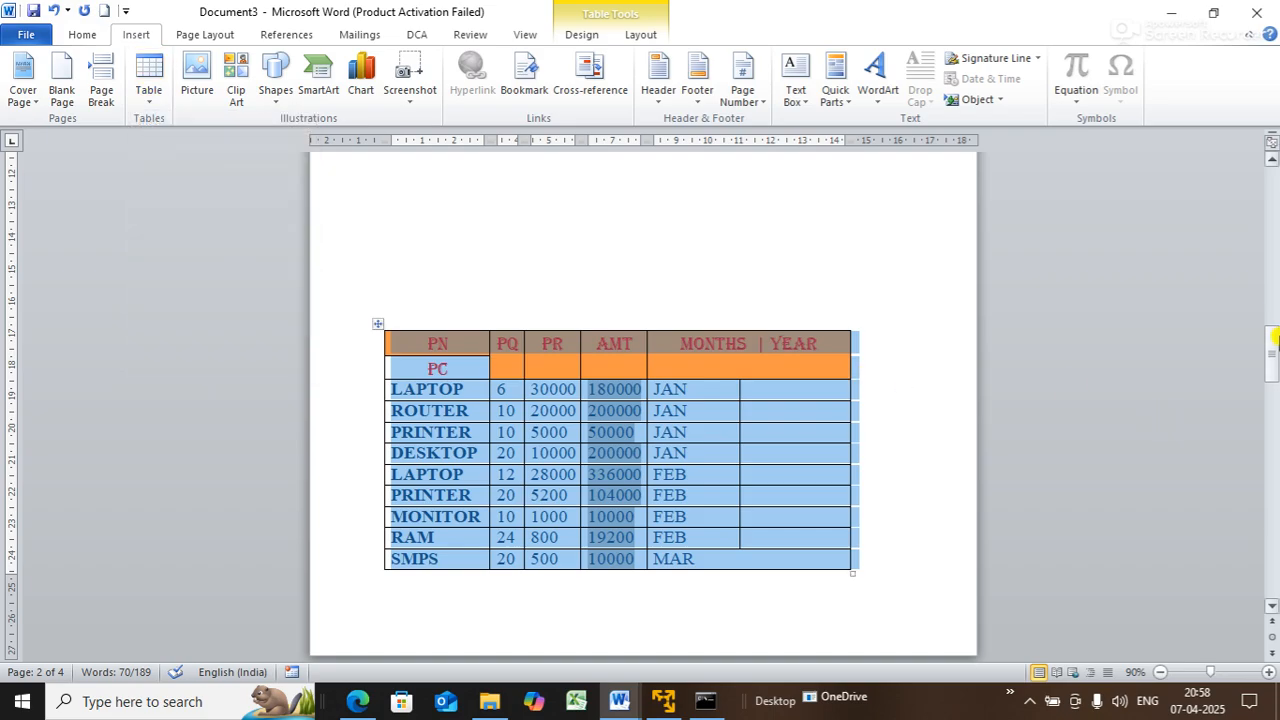
left_click_drag(1274, 340, 1274, 430)
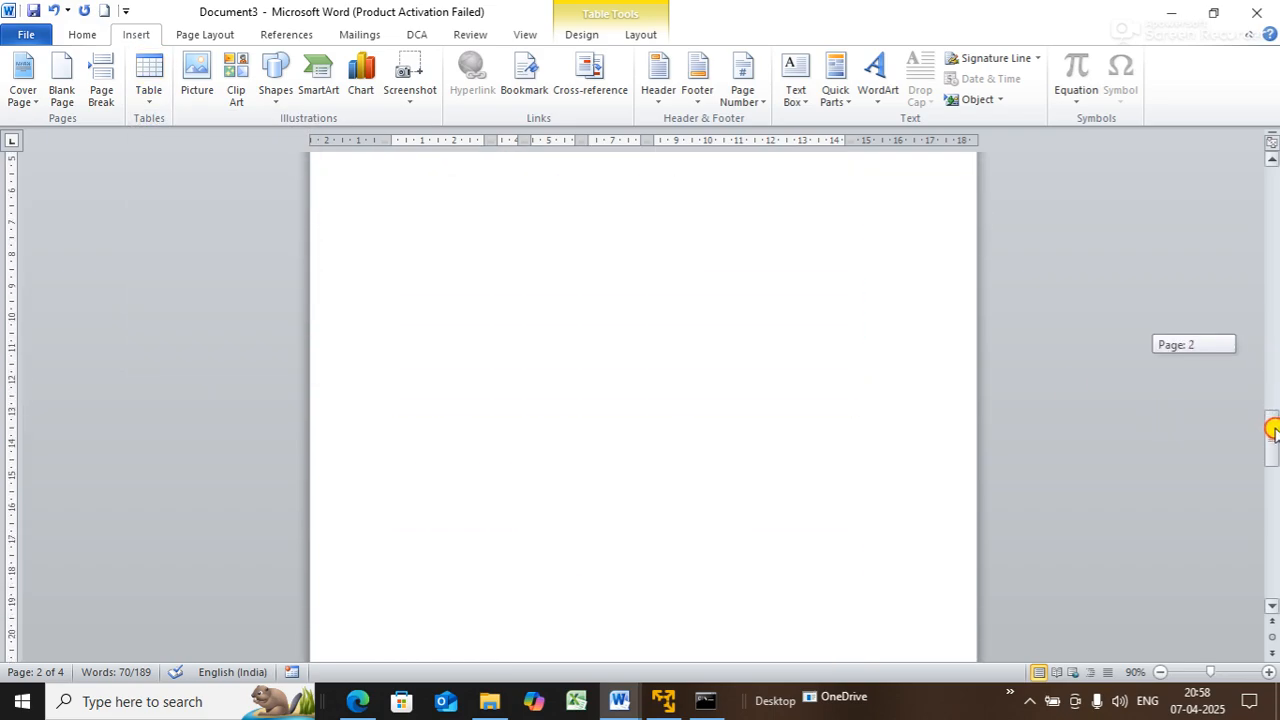
left_click(590, 321)
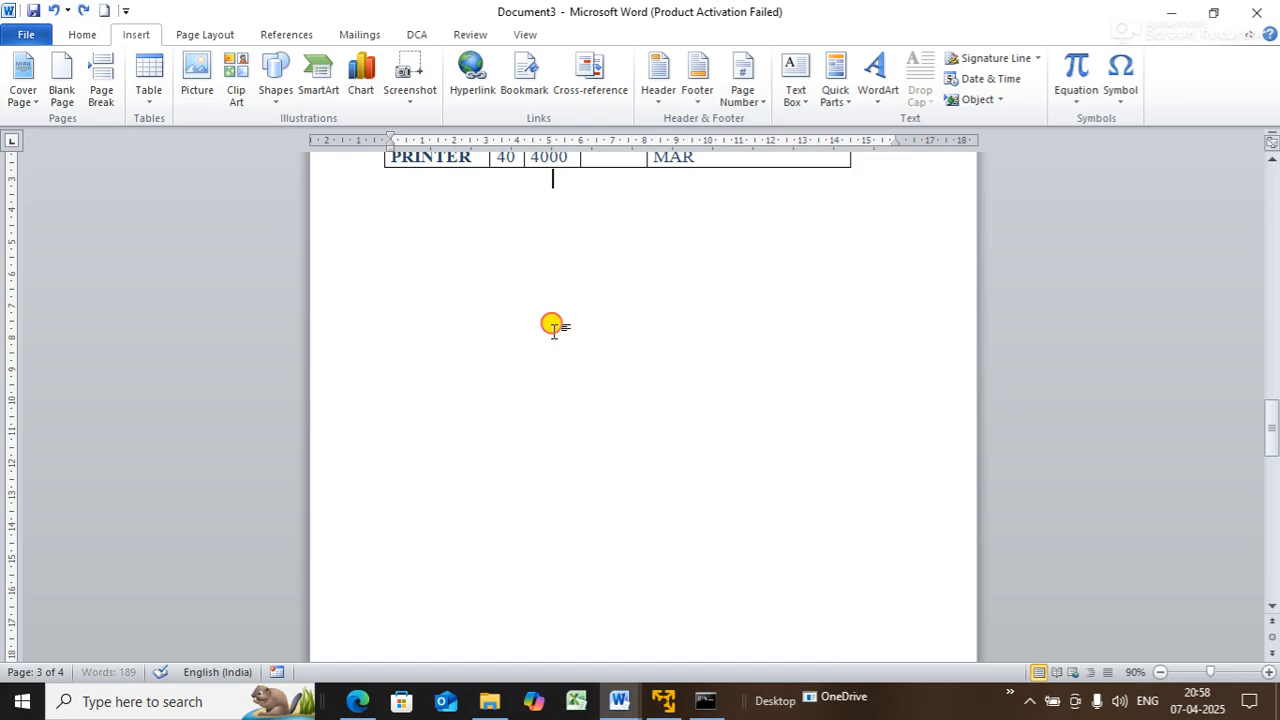
key("ctrl+Return")
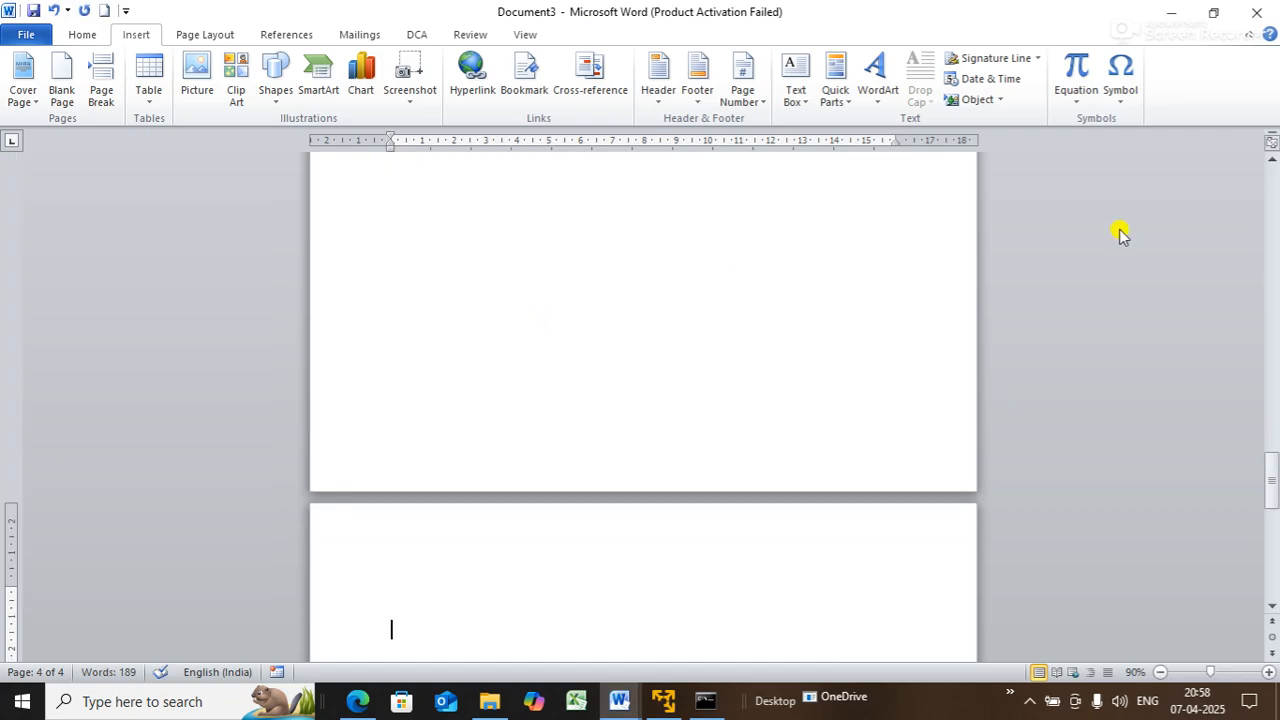
left_click_drag(1272, 482, 1270, 494)
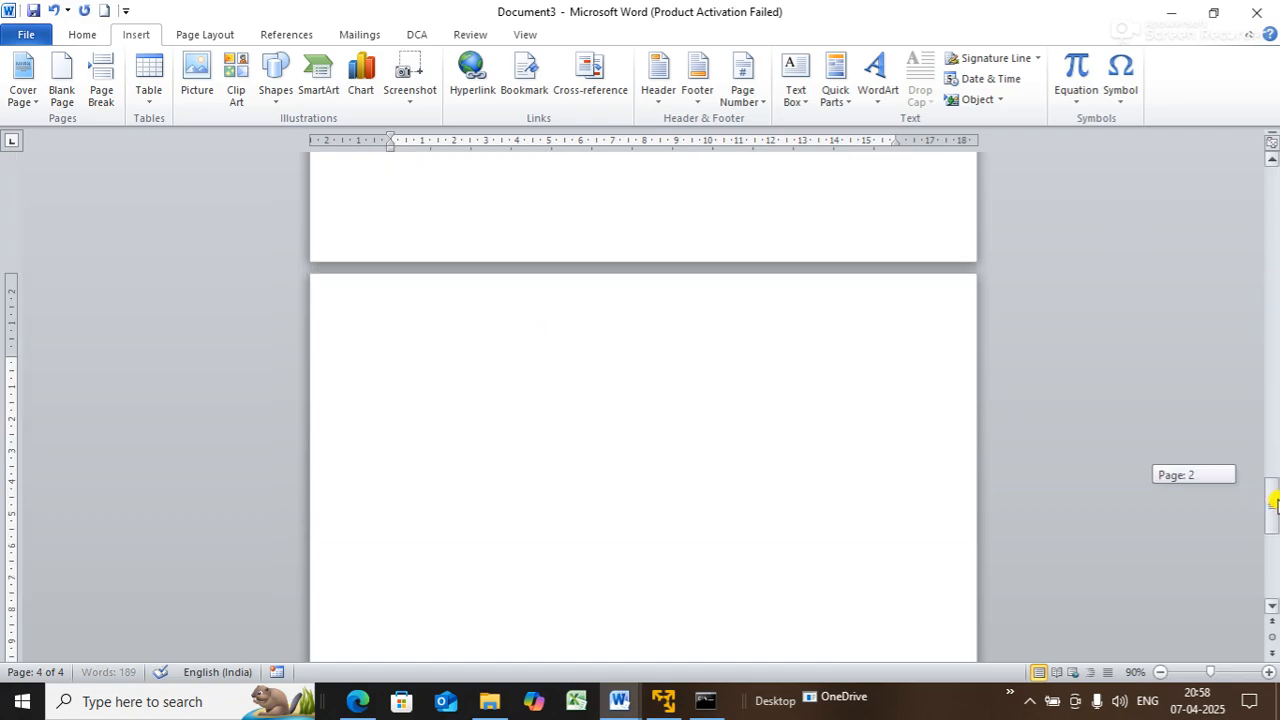
- Insert the Calendar 2 quick table showing MAY on the new page
left_click(153, 105)
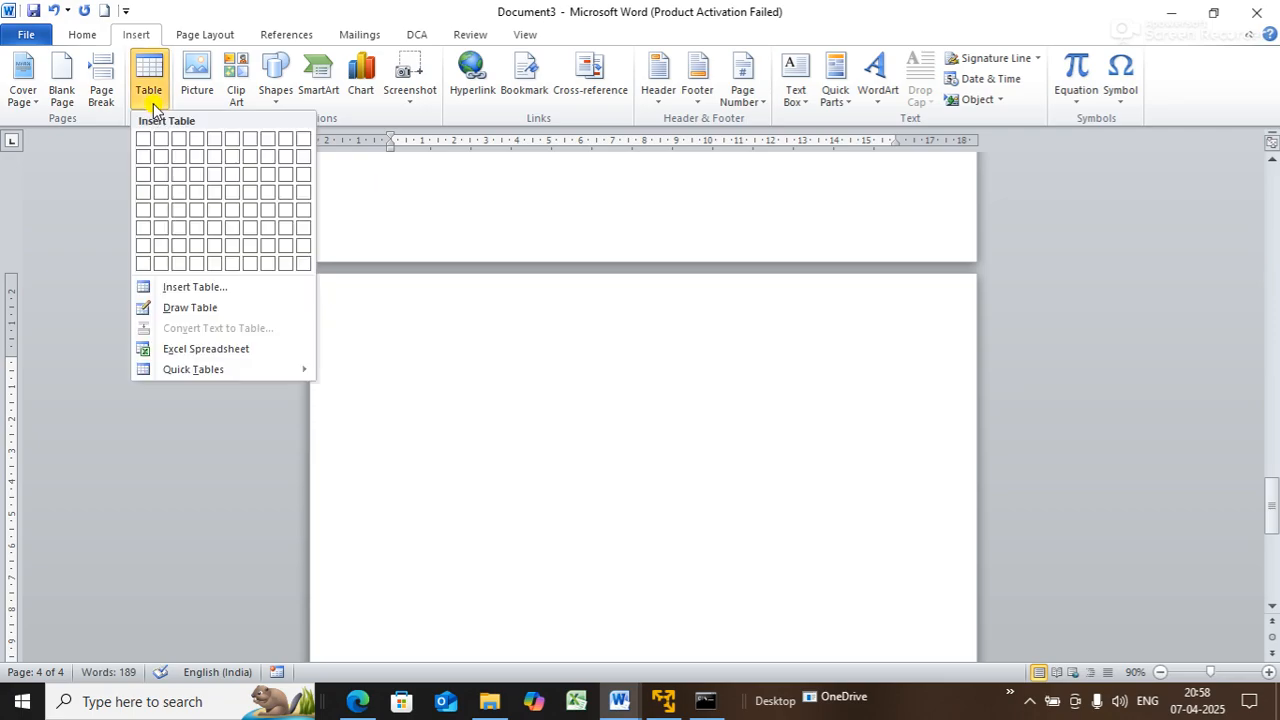
mouse_move(237, 369)
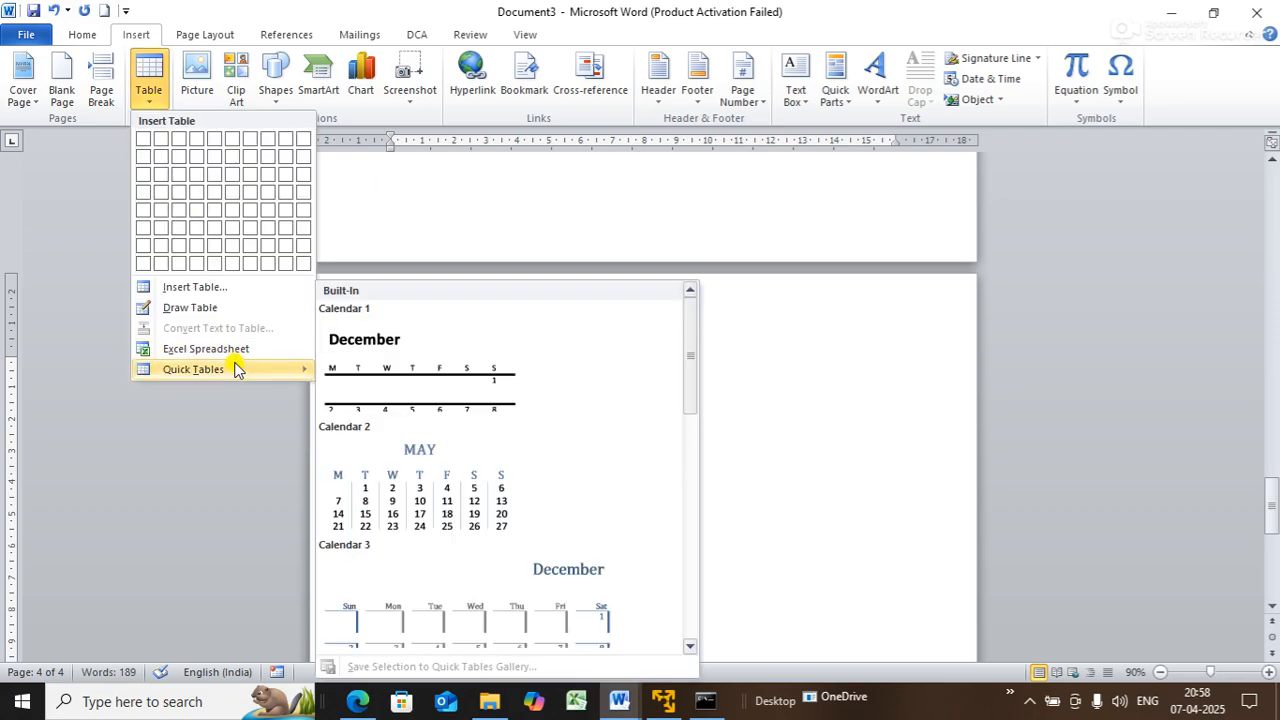
left_click(411, 474)
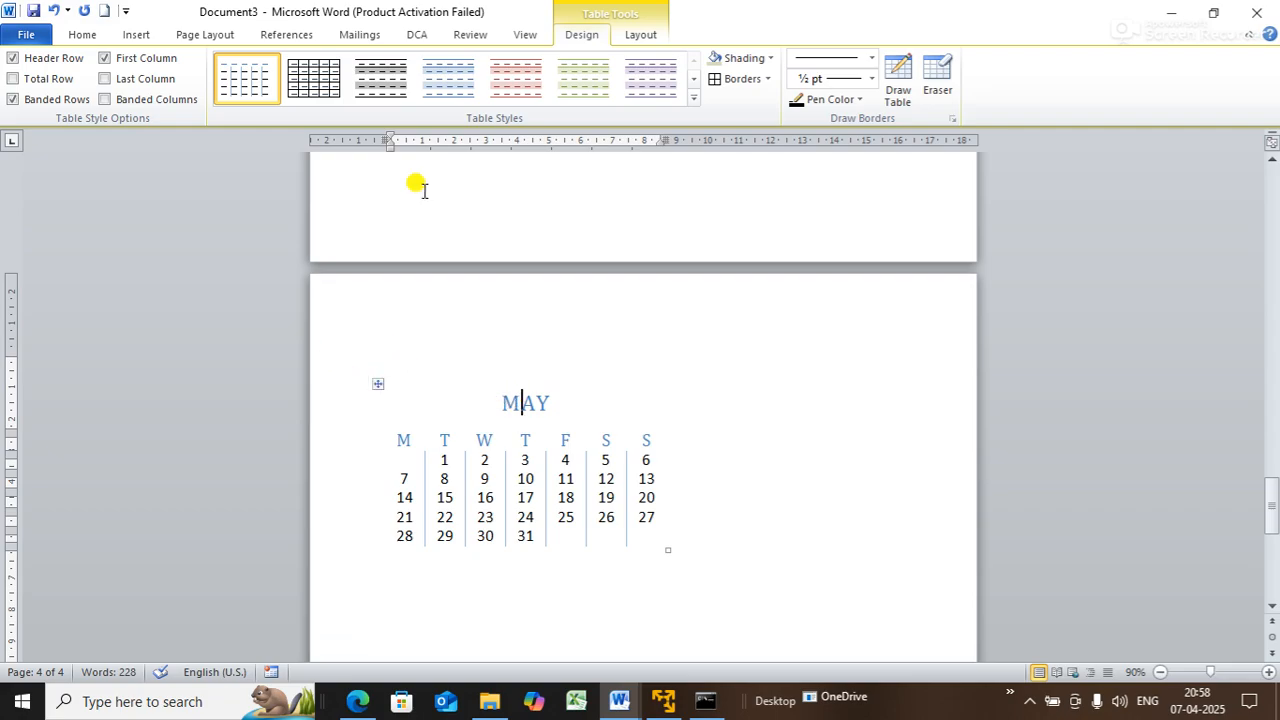
left_click_drag(1271, 516, 1270, 530)
left_click(565, 376)
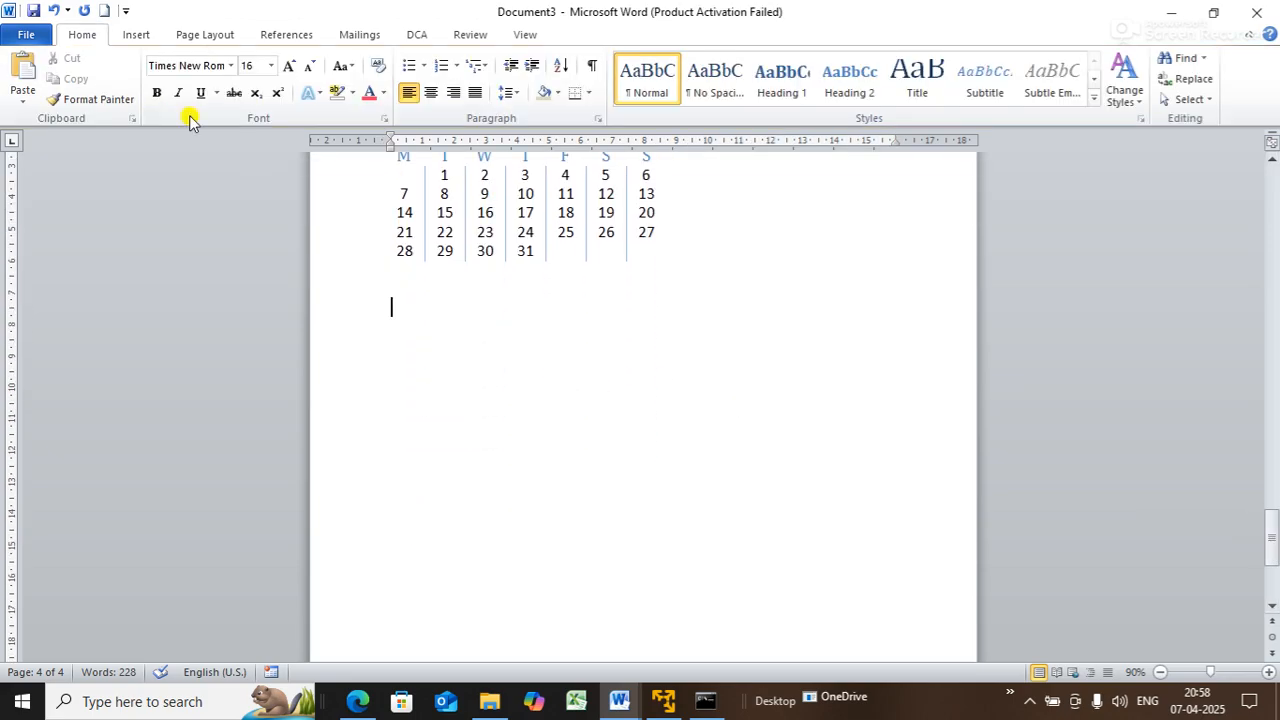
left_click(135, 34)
- Add a blank line below the calendar and insert an Excel Spreadsheet table
left_click(156, 100)
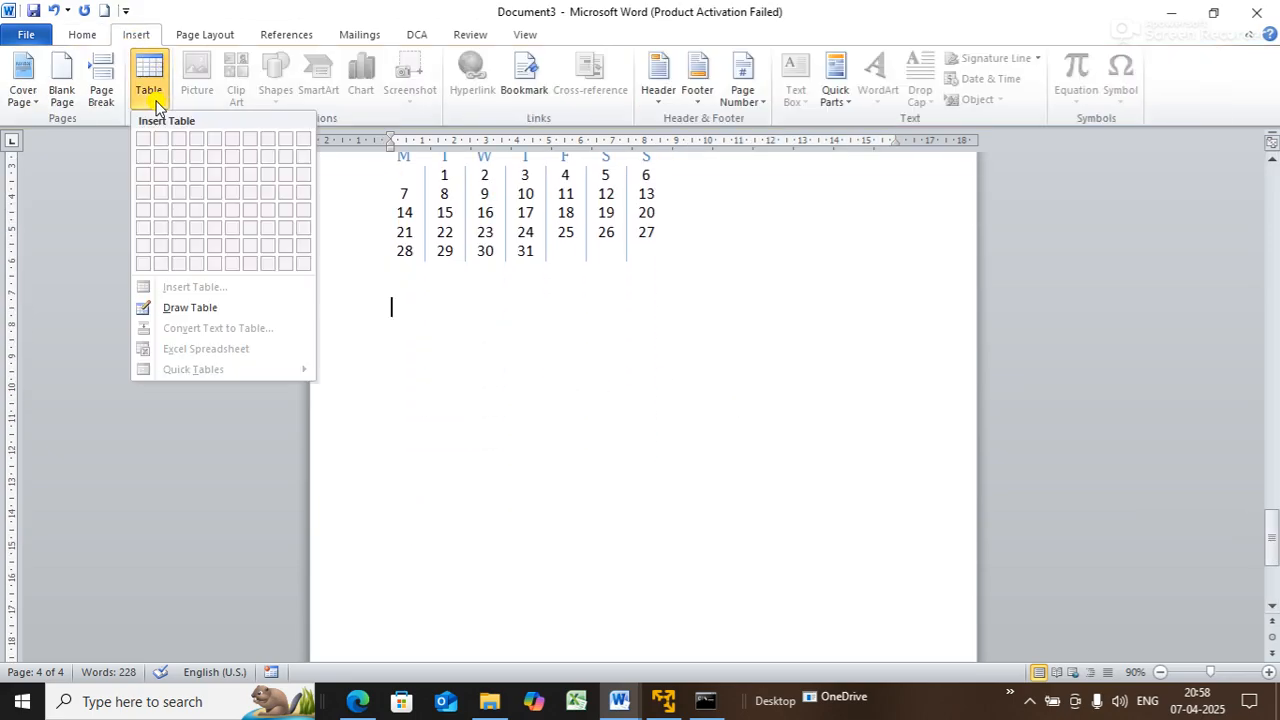
left_click(512, 408)
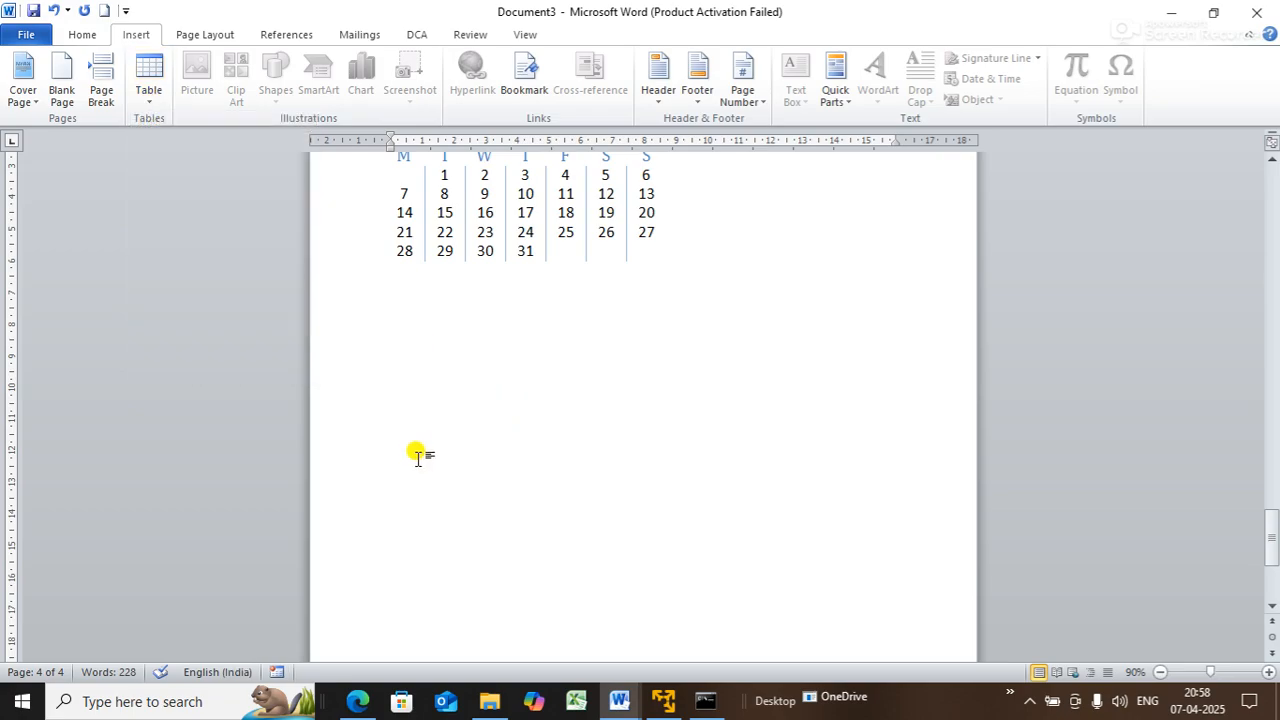
key("Return")
key("Return")
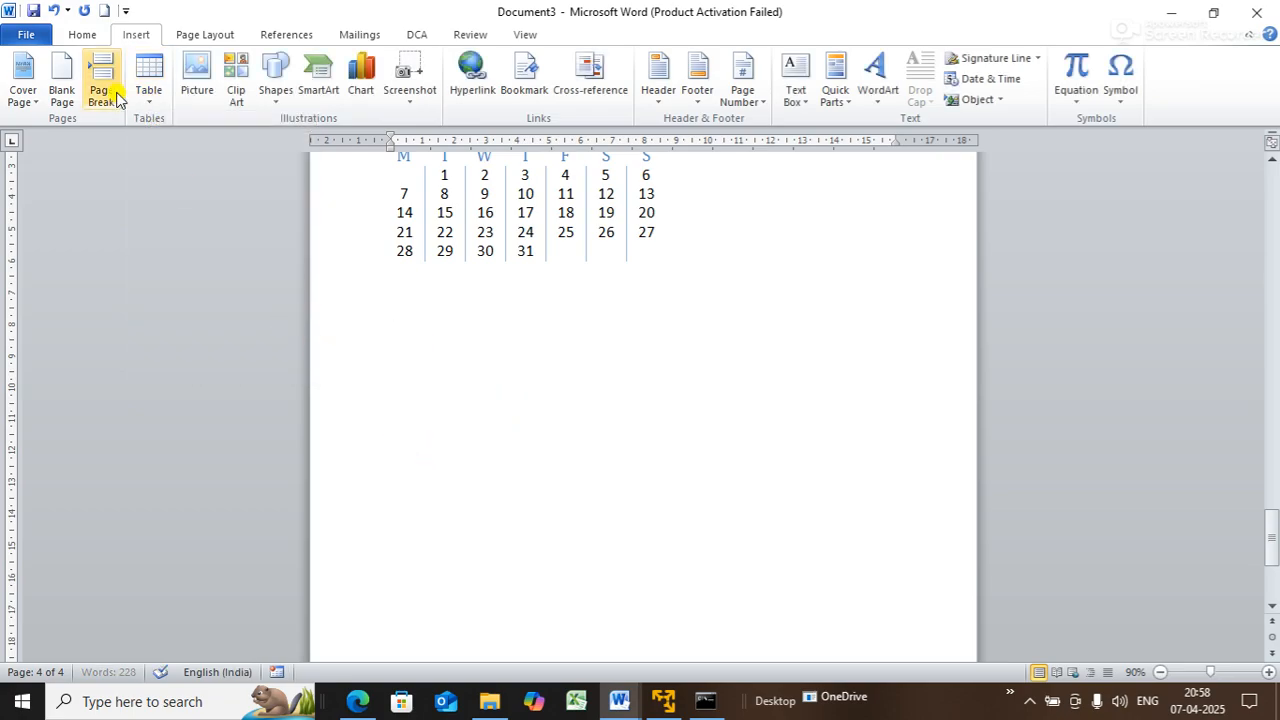
left_click(146, 112)
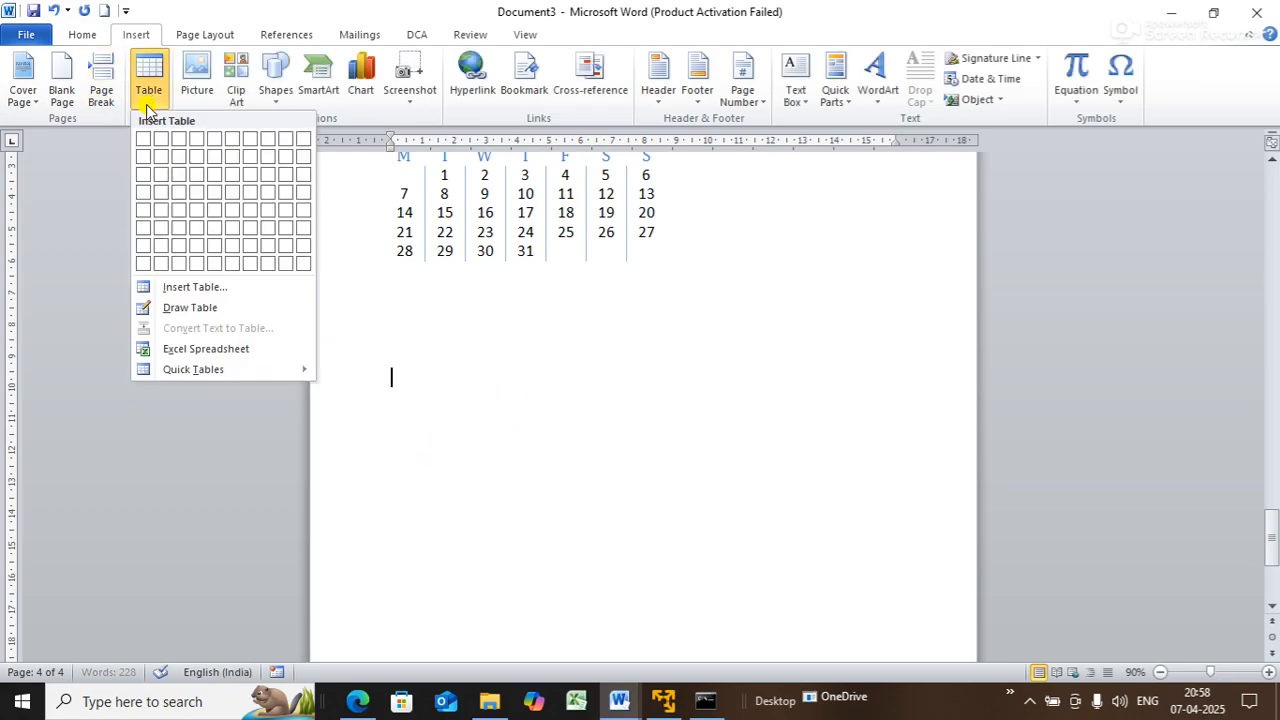
left_click(212, 348)
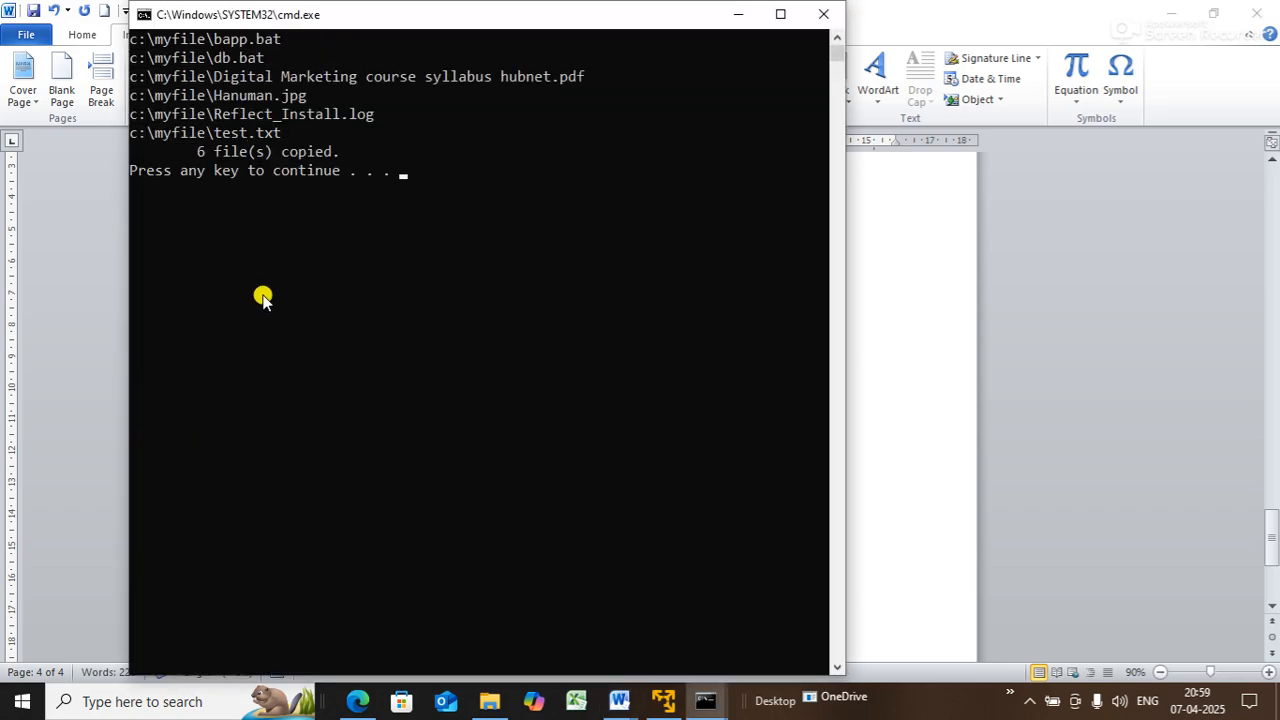
- Minimize the command window and end the Visual Basic macro error
left_click(737, 14)
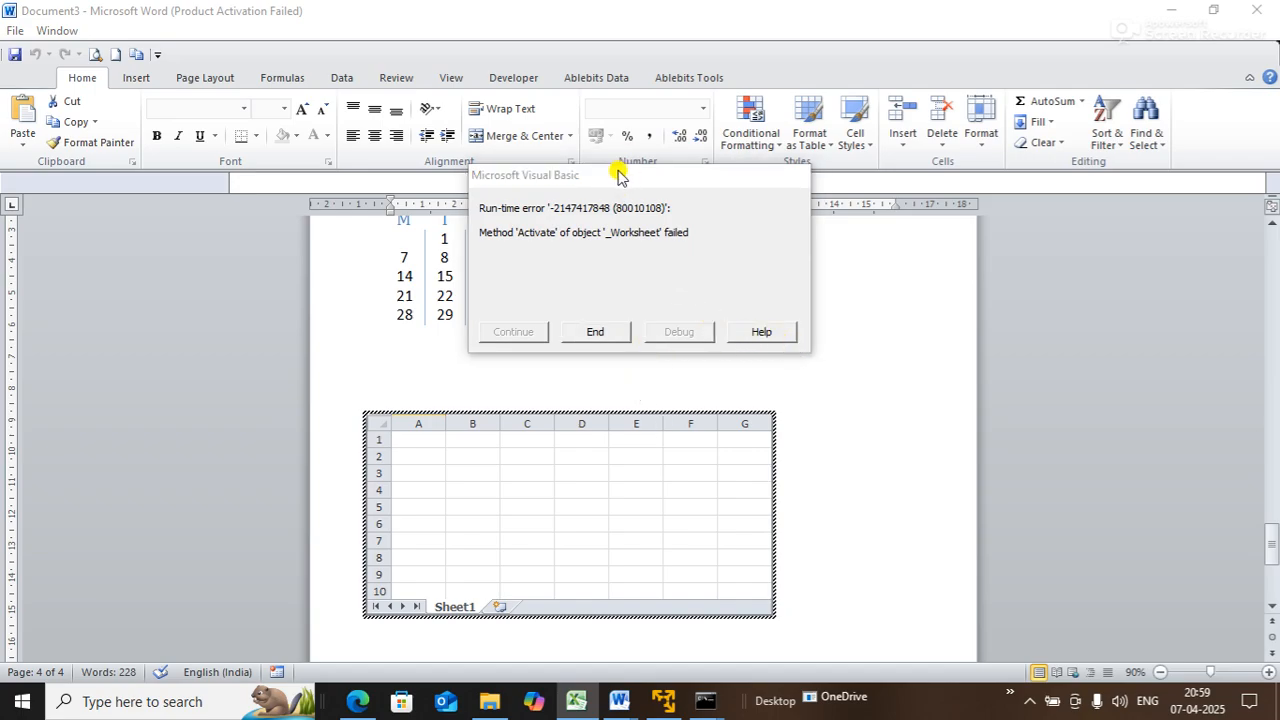
left_click_drag(612, 180, 873, 165)
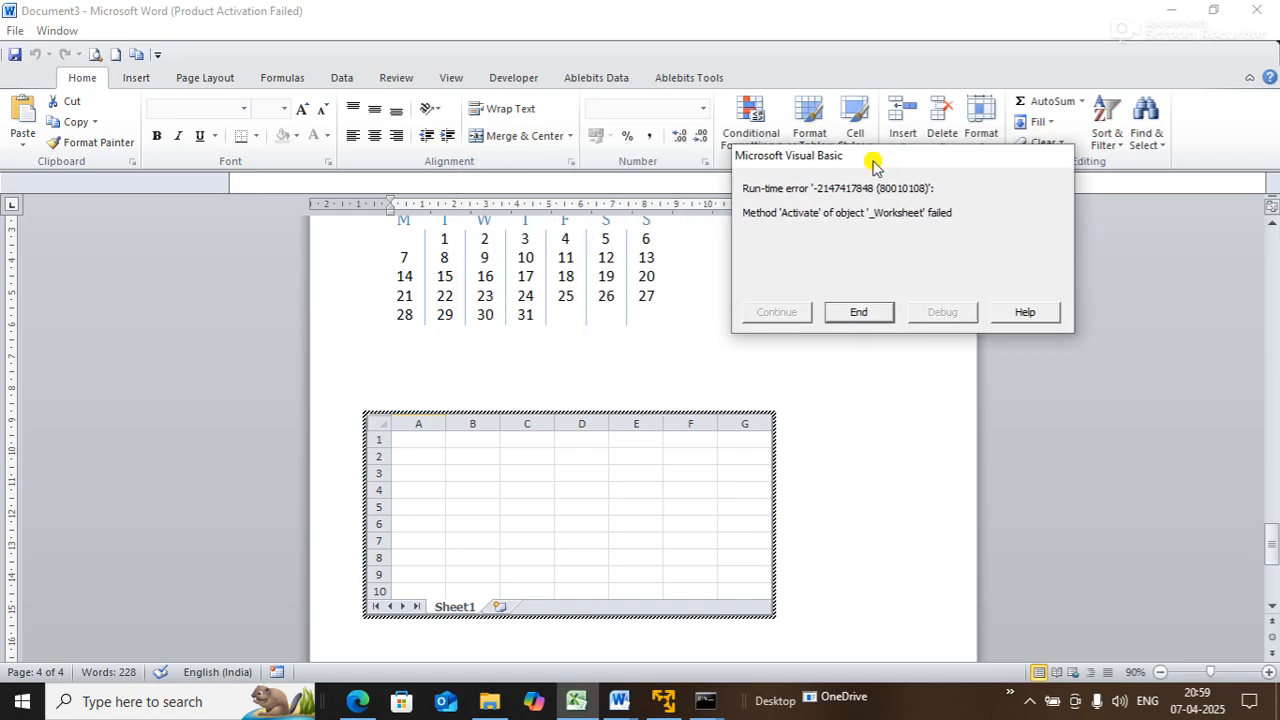
left_click(866, 313)
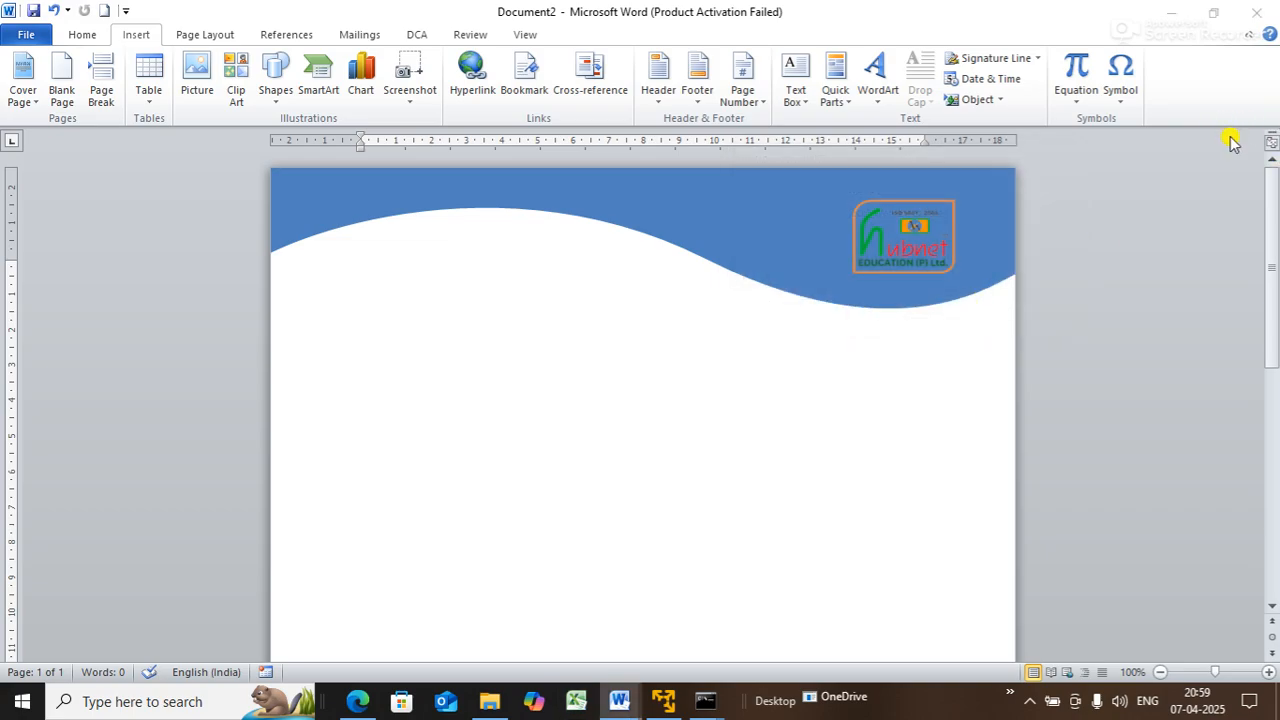
- Dismiss the Office activation notice and discount popup, then create a new blank document
left_click_drag(1271, 215, 1275, 330)
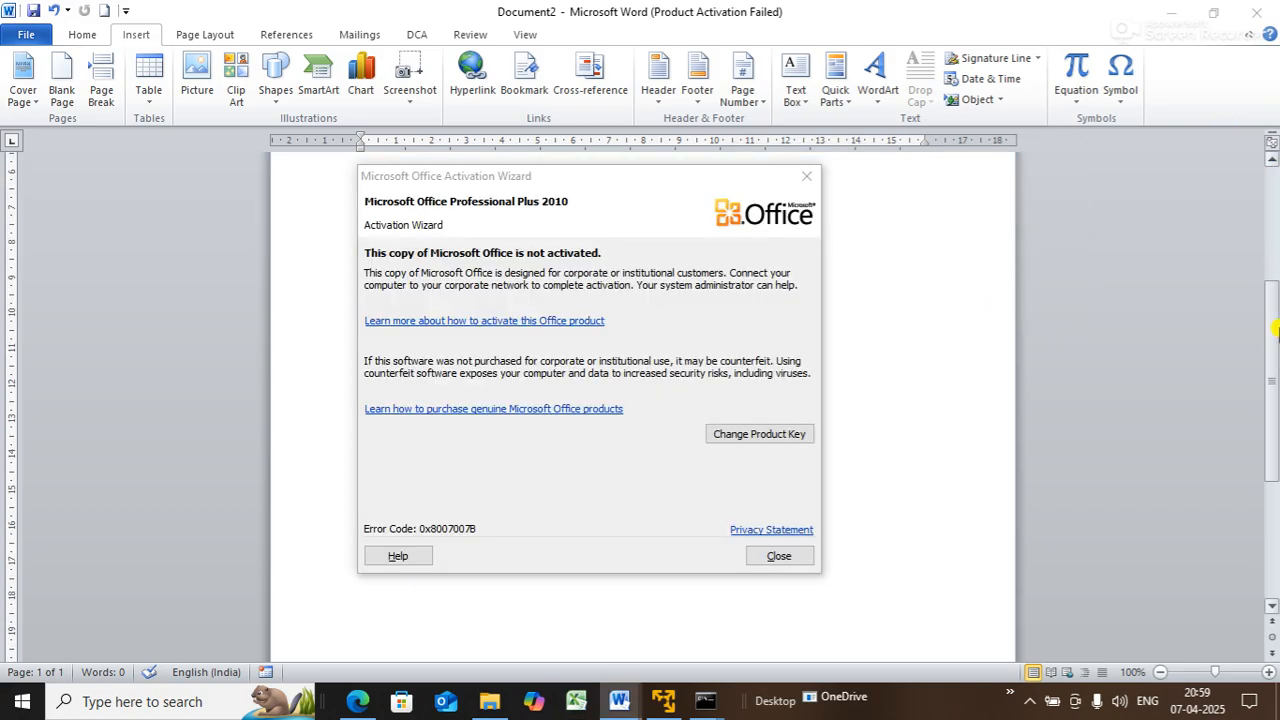
left_click(793, 552)
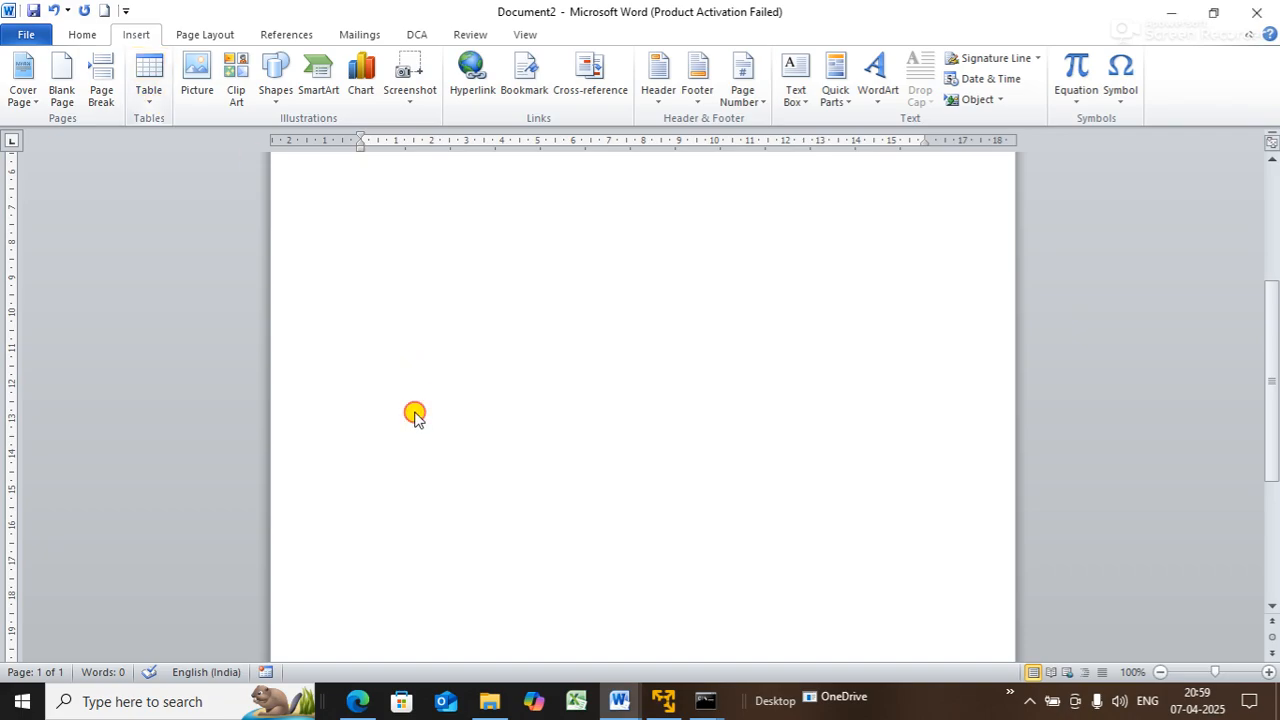
scroll(405, 395, "up", 3)
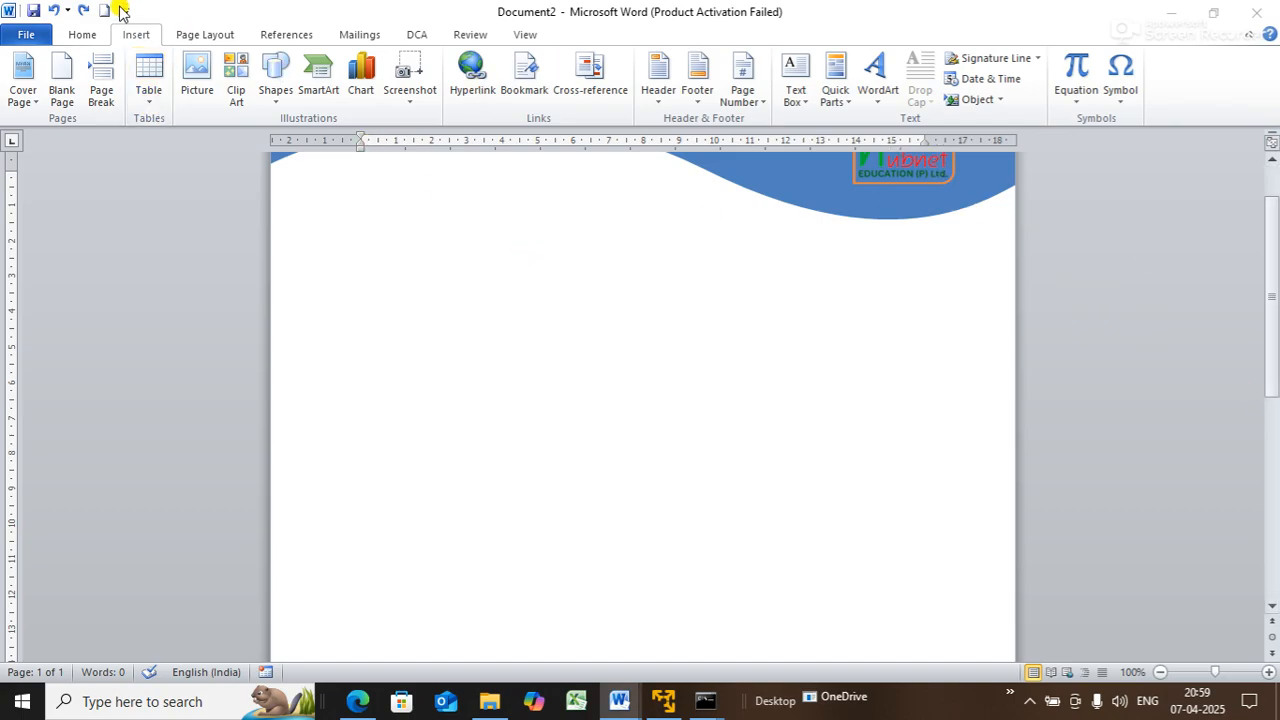
left_click(537, 400)
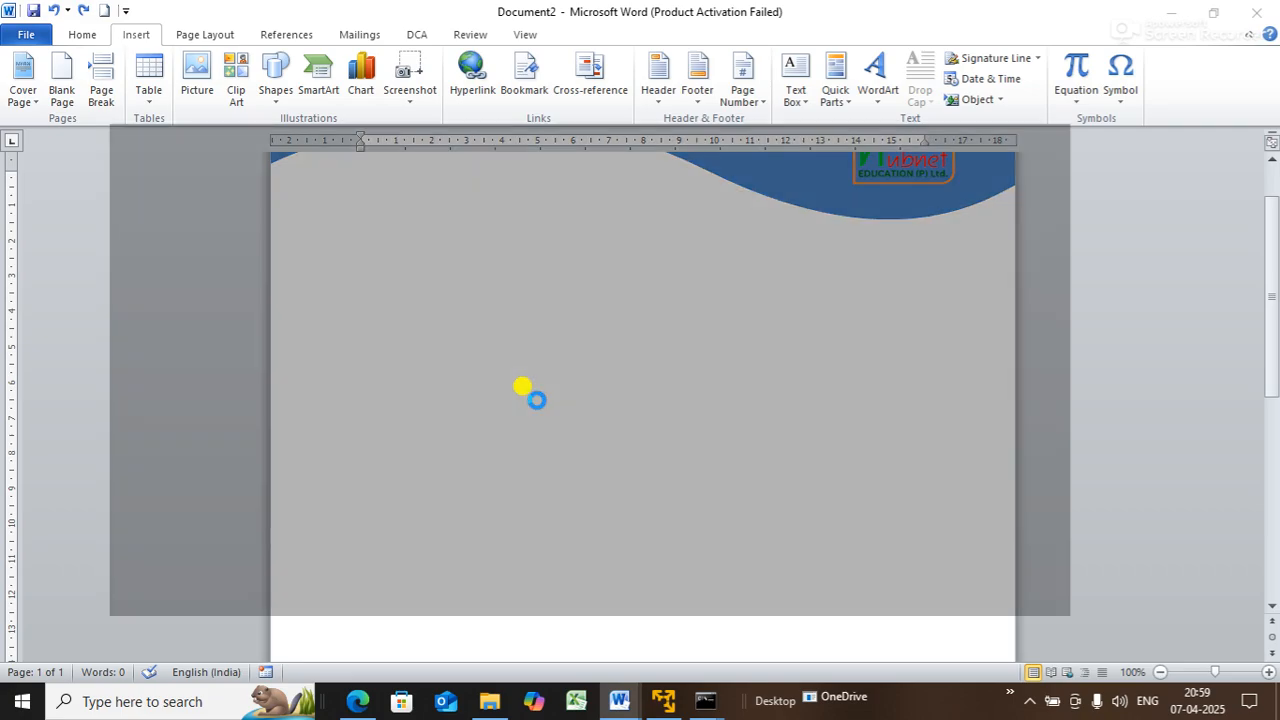
left_click(794, 100)
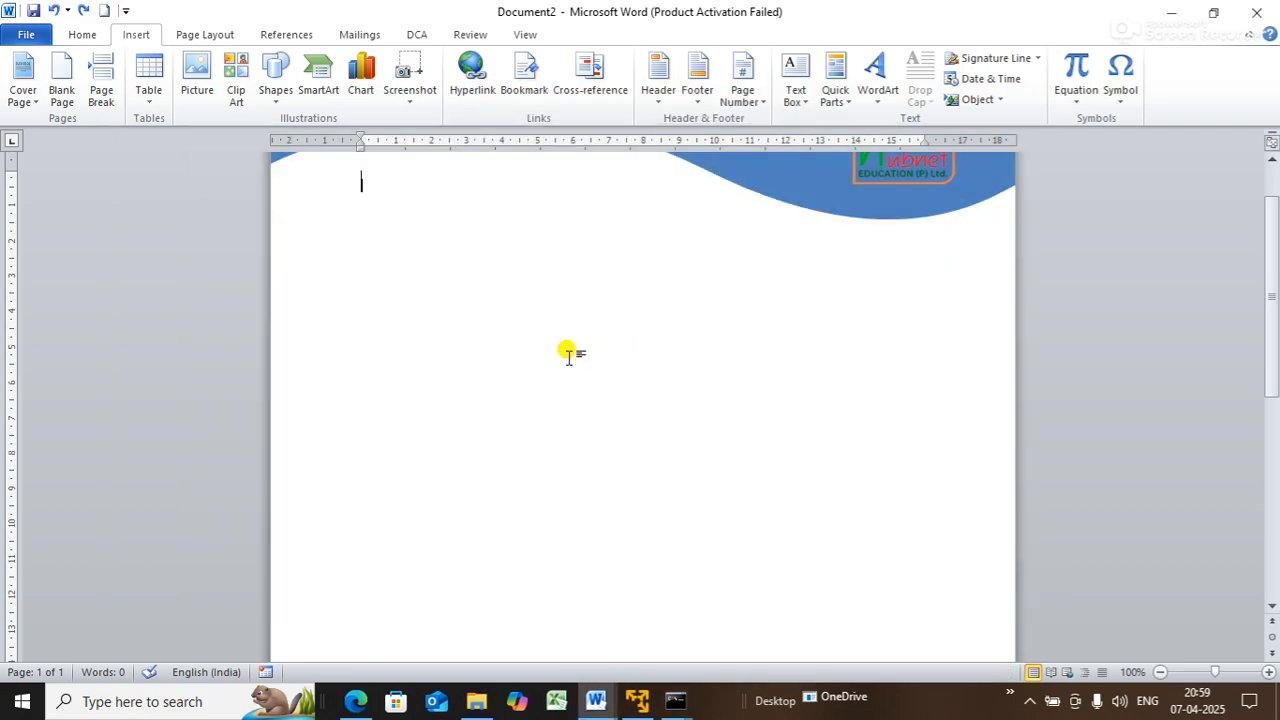
key("ctrl+n")
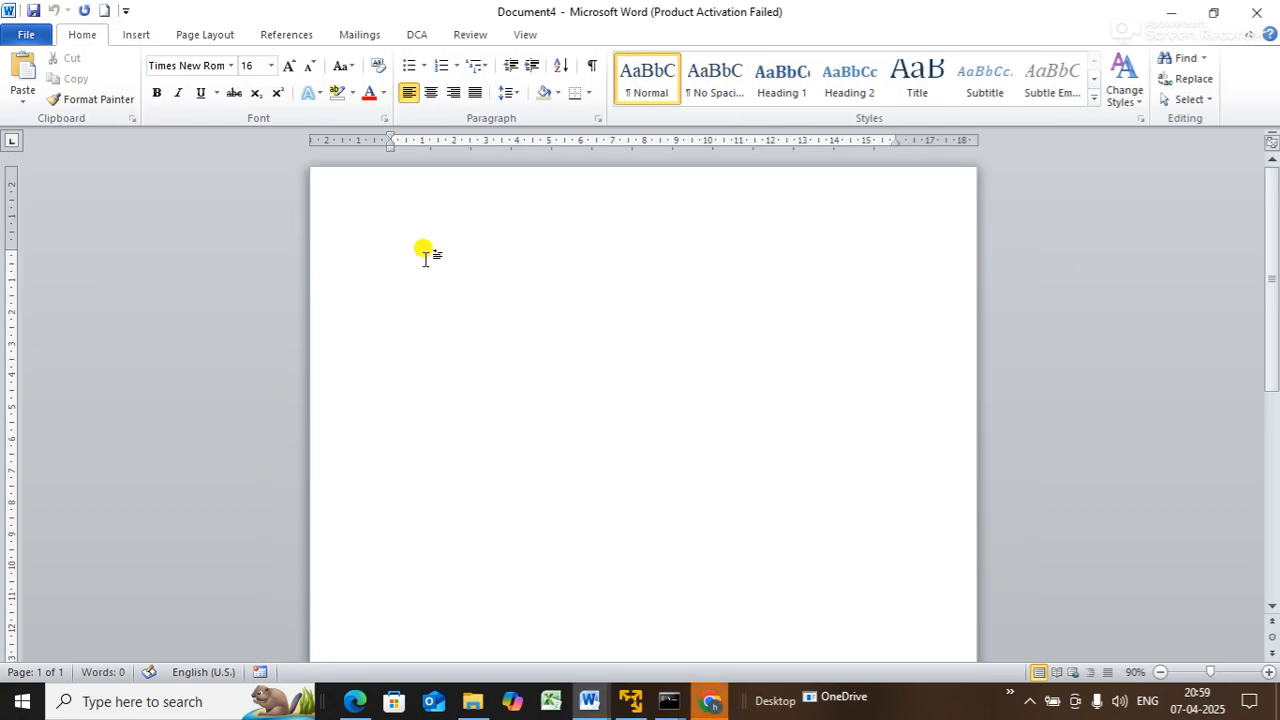
- Embed an Excel spreadsheet and enter headings PN, PQ, PR, AMT in B3:E3
left_click(136, 34)
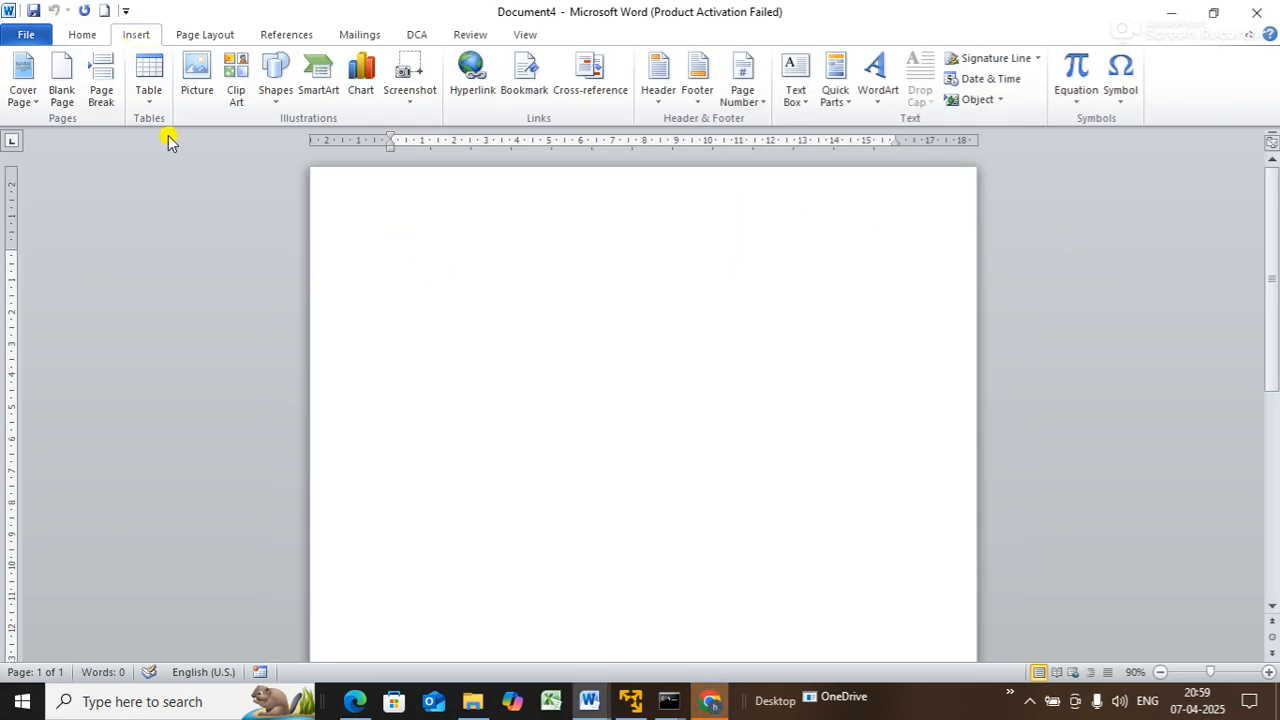
left_click(149, 82)
left_click(230, 349)
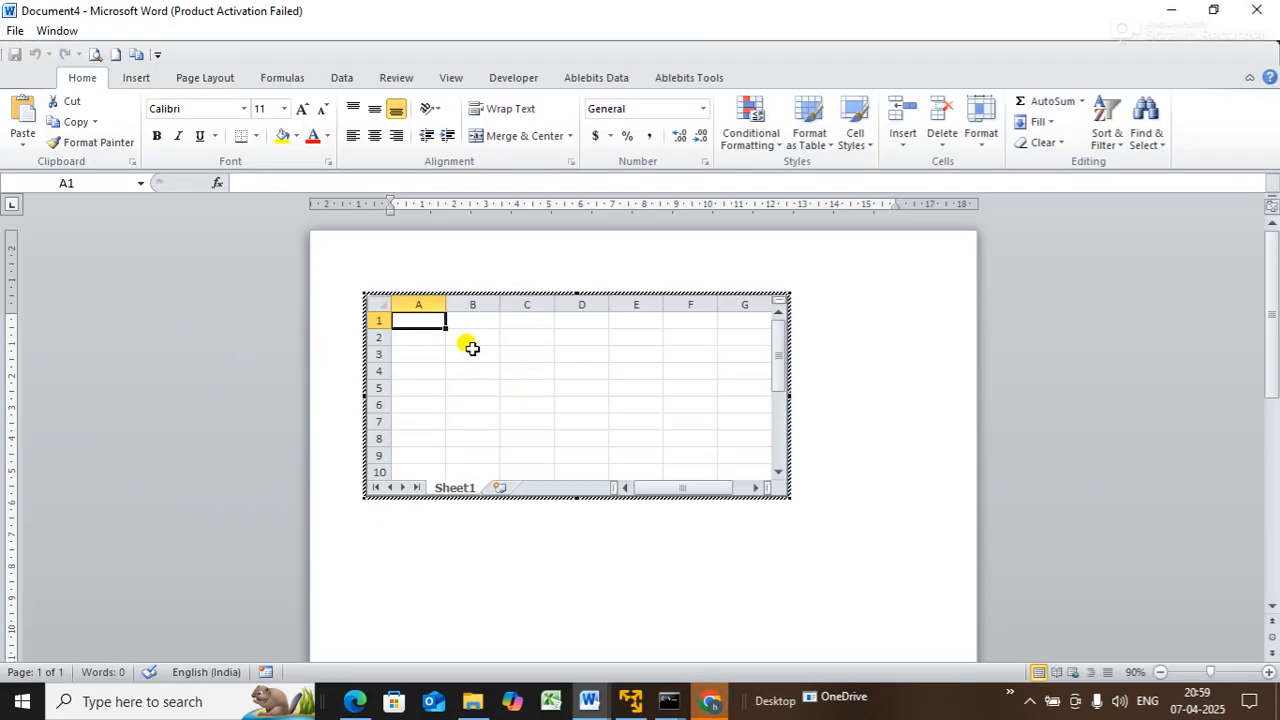
left_click(478, 355)
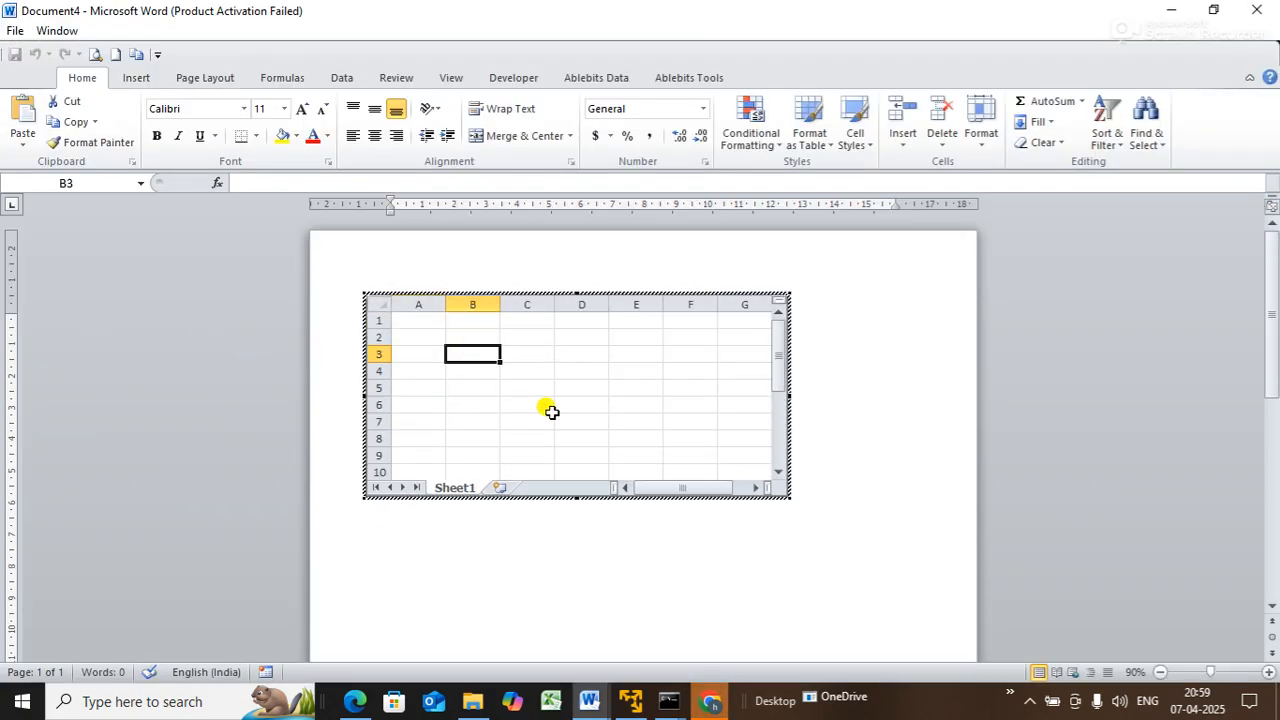
type("PN")
key("Tab")
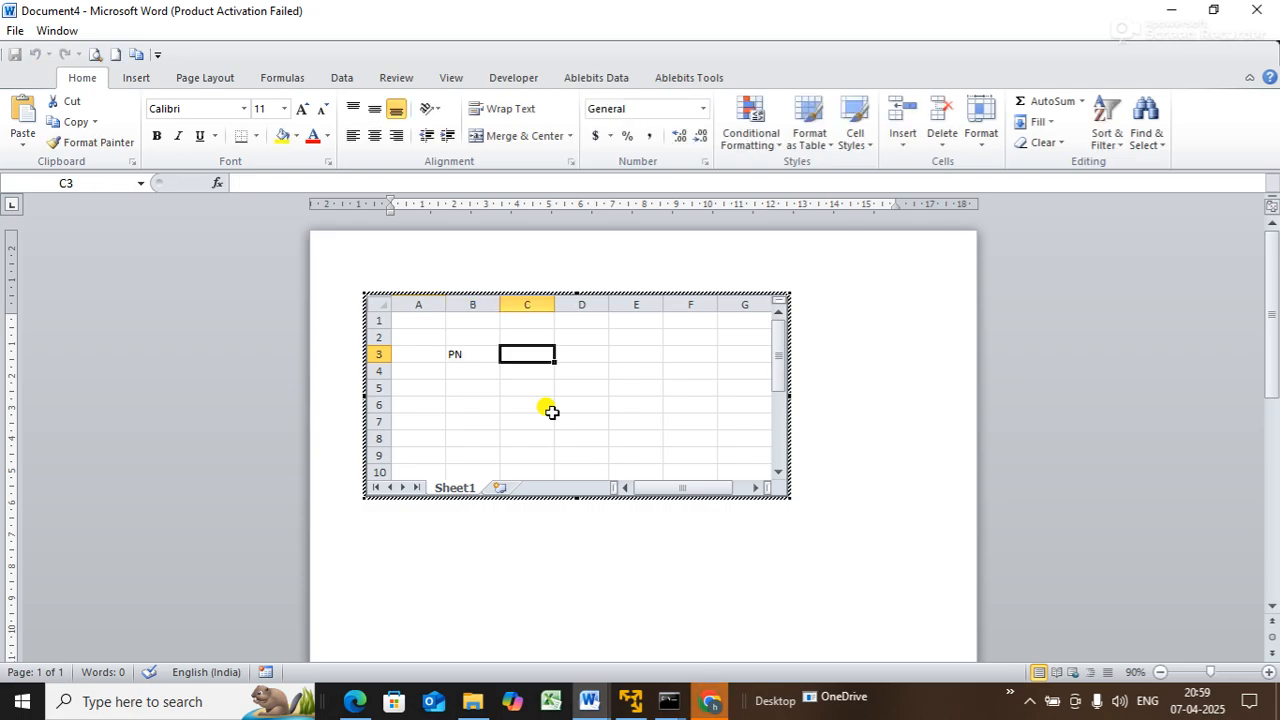
type("PQ")
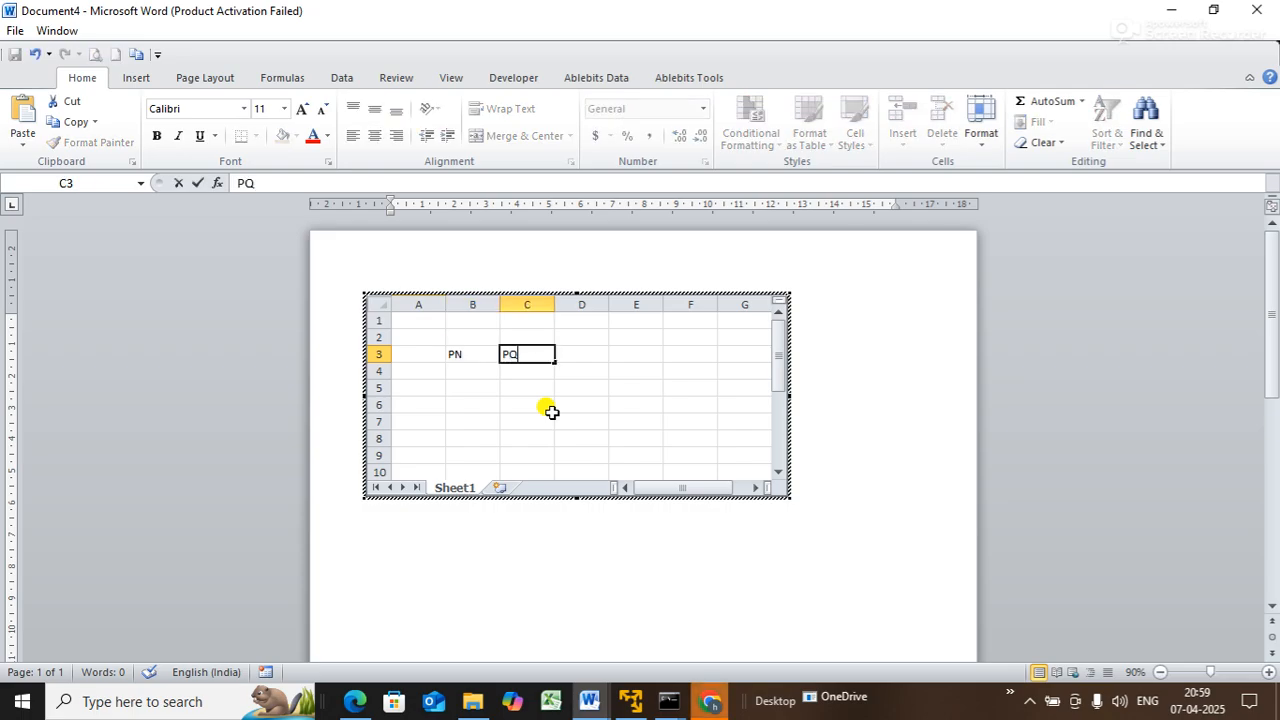
key("Tab")
type("PR")
key("Tab")
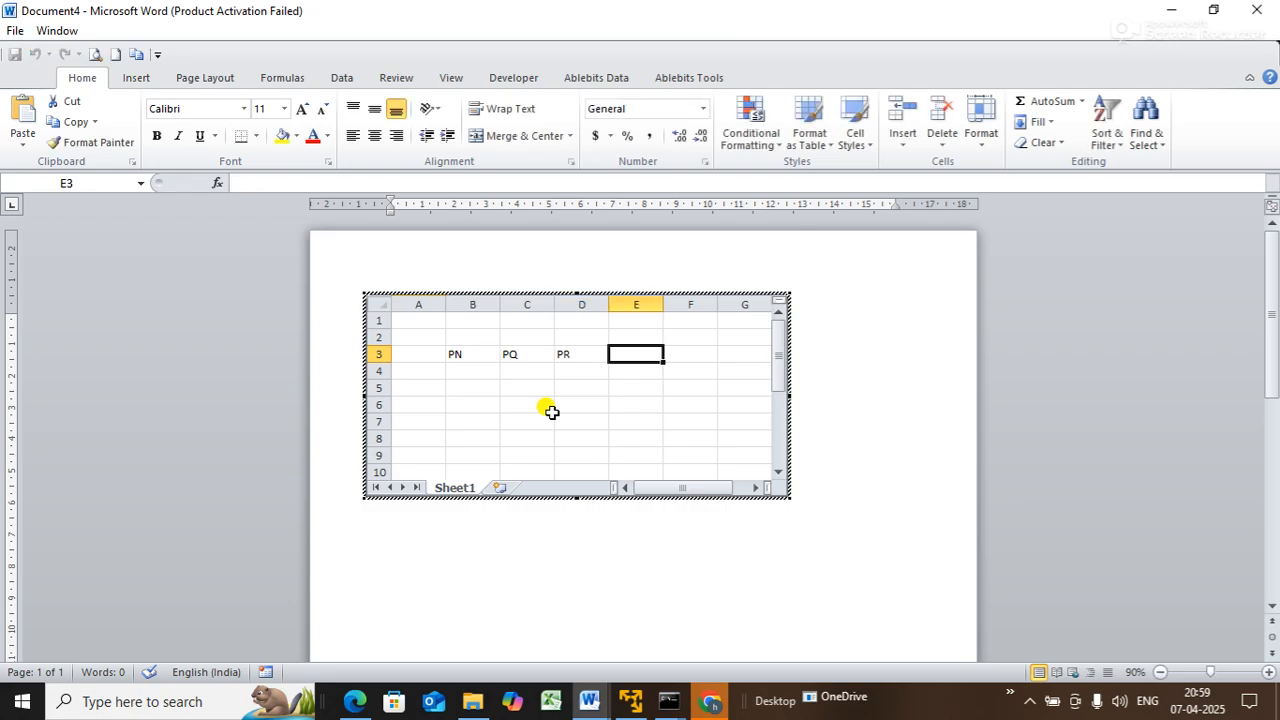
type("AMT")
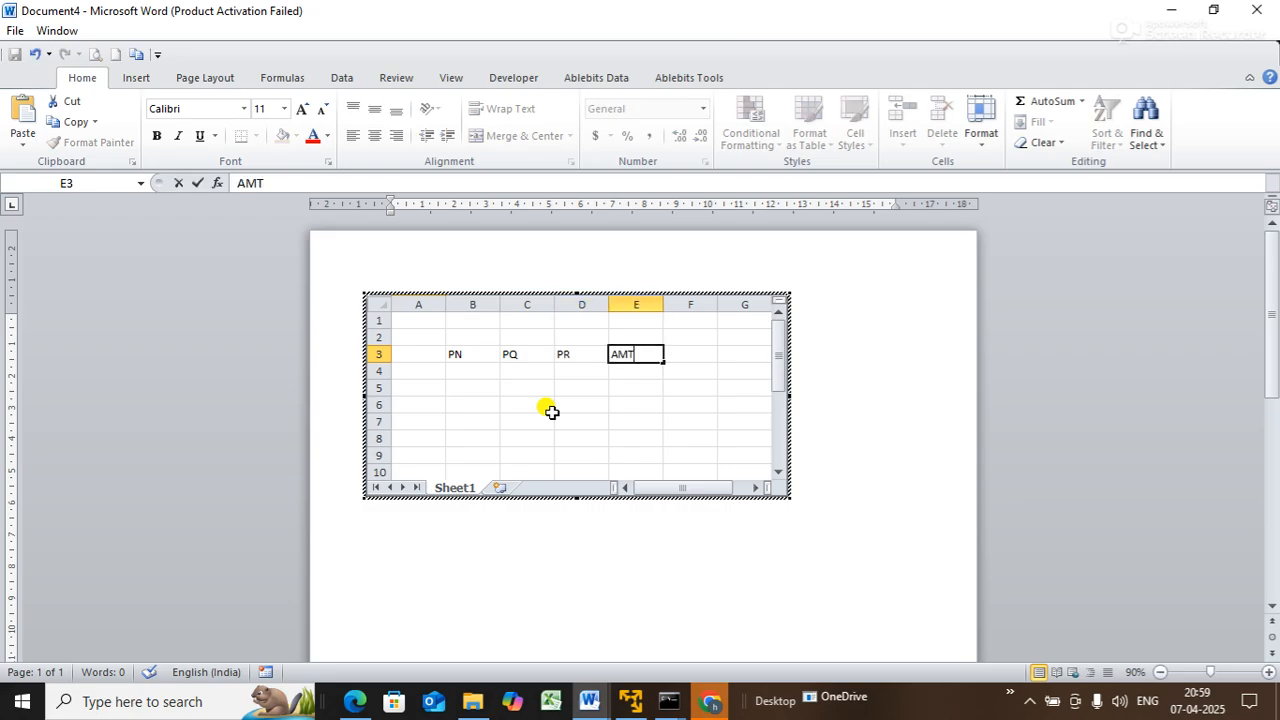
key("Return")
- Enter product names A, B and D in B4:B6, replacing a stray pasted entry
type("A")
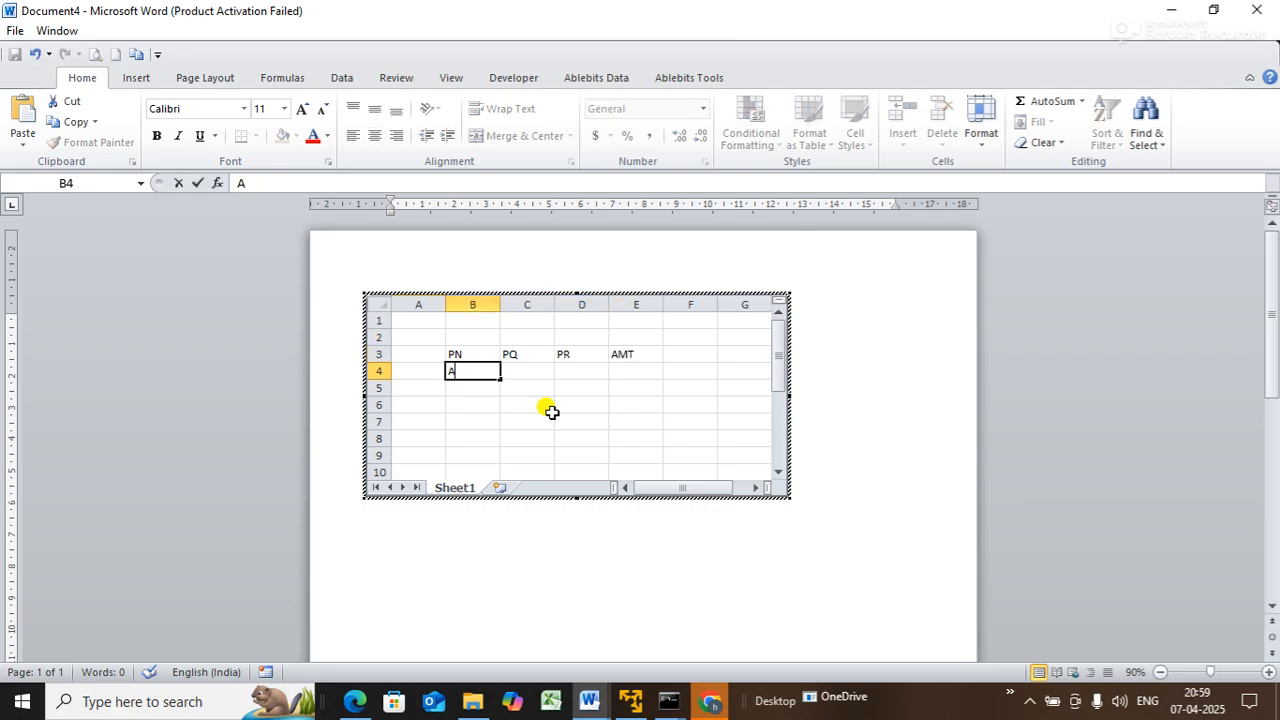
key("Return")
type("B")
key("Return")
key("ctrl+v")
key("Return")
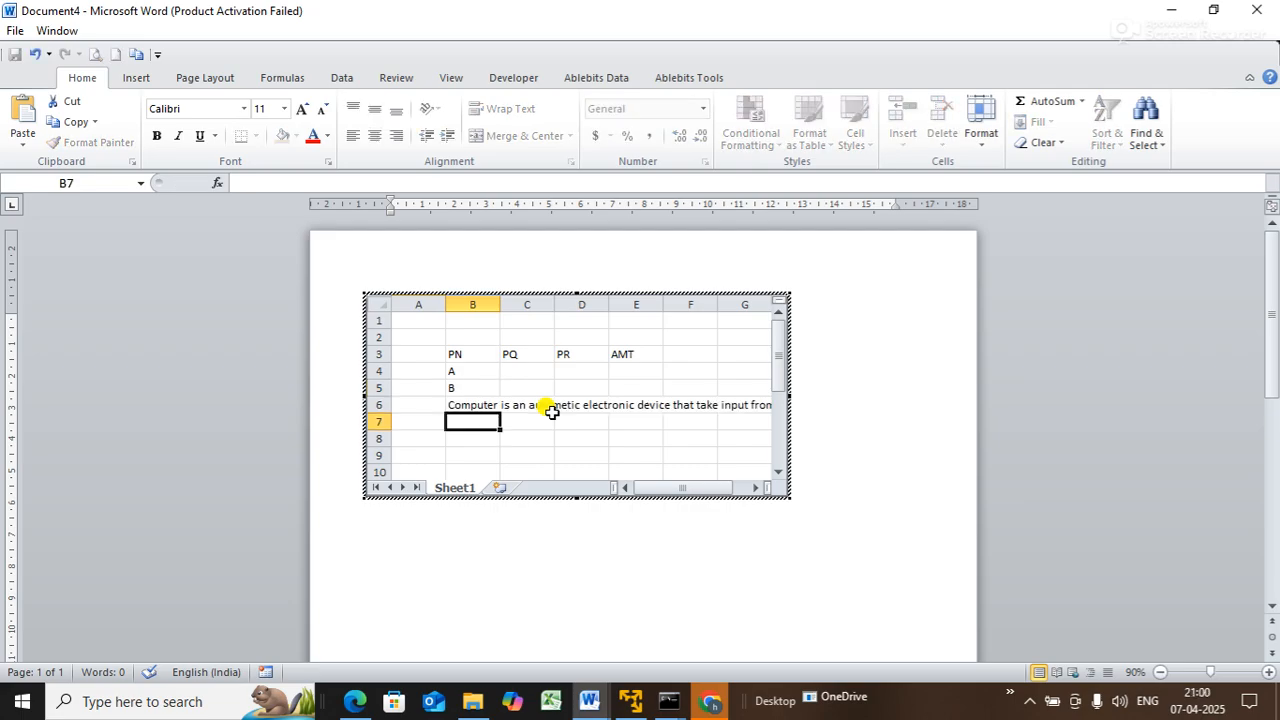
key("Left")
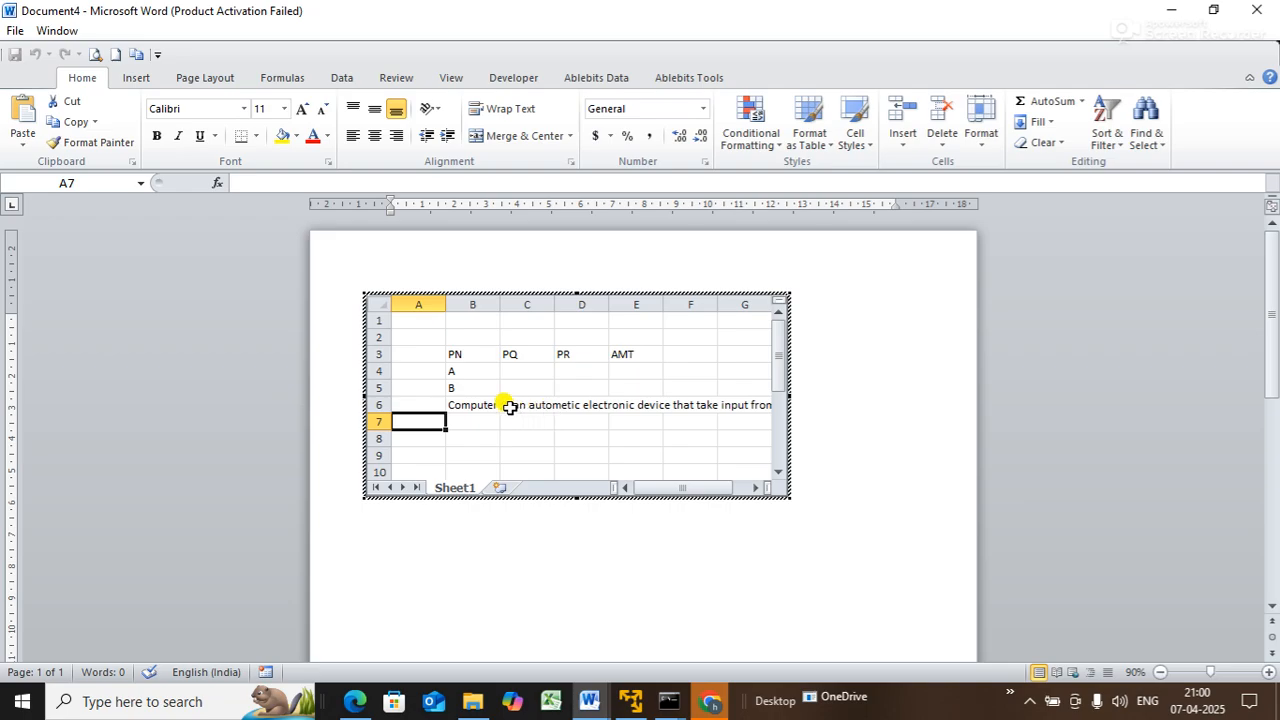
left_click(476, 405)
type("D")
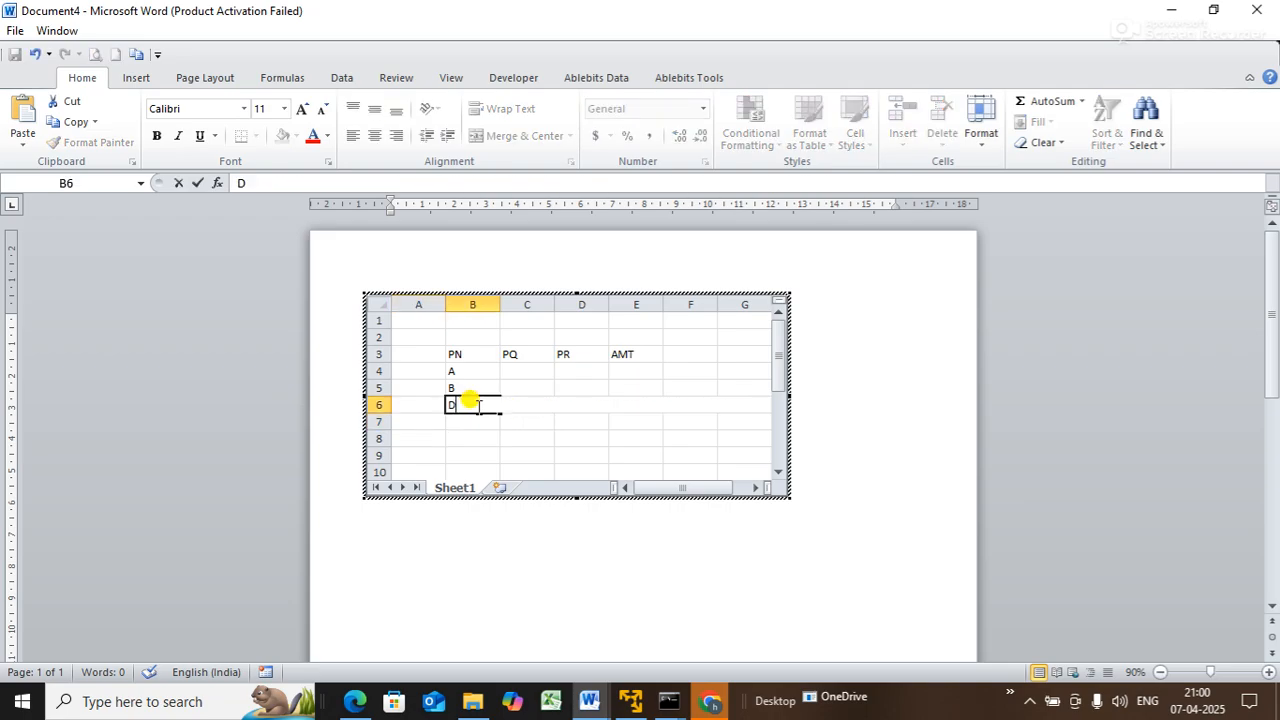
key("Return")
- Enter quantities 12, 10 and 19 in C4:C6
left_click(524, 368)
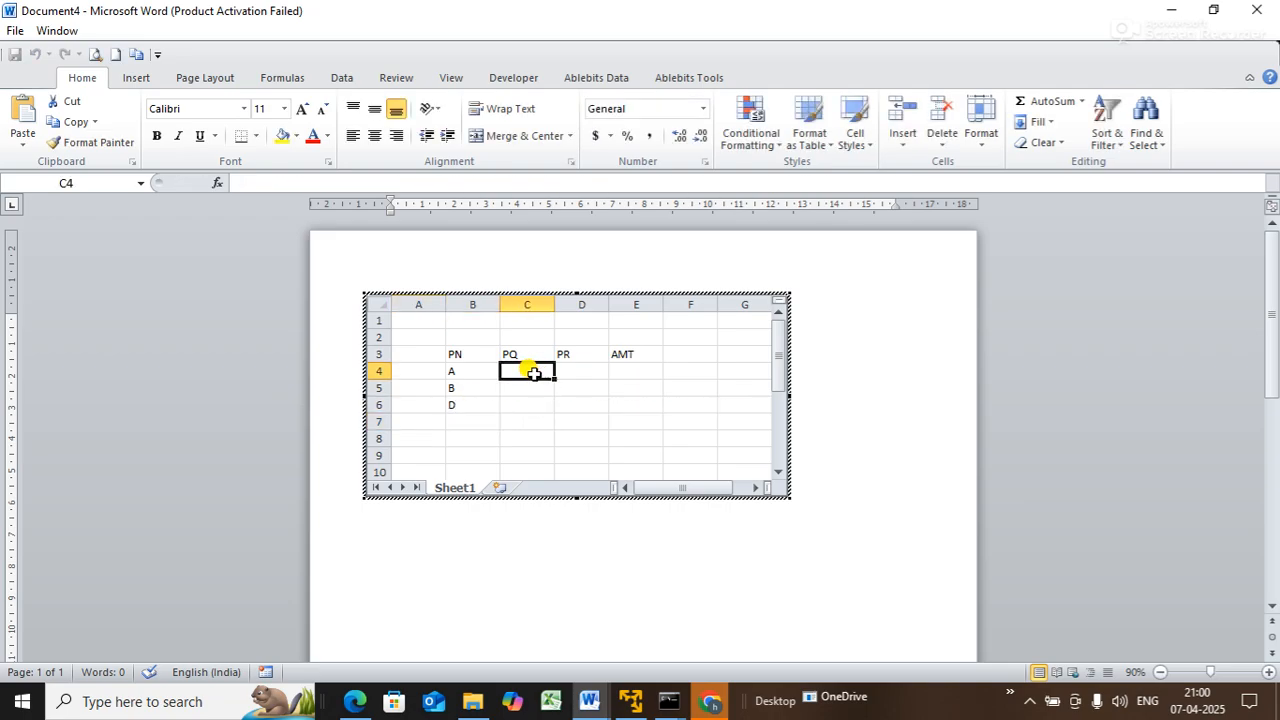
type("12")
key("Return")
type("10")
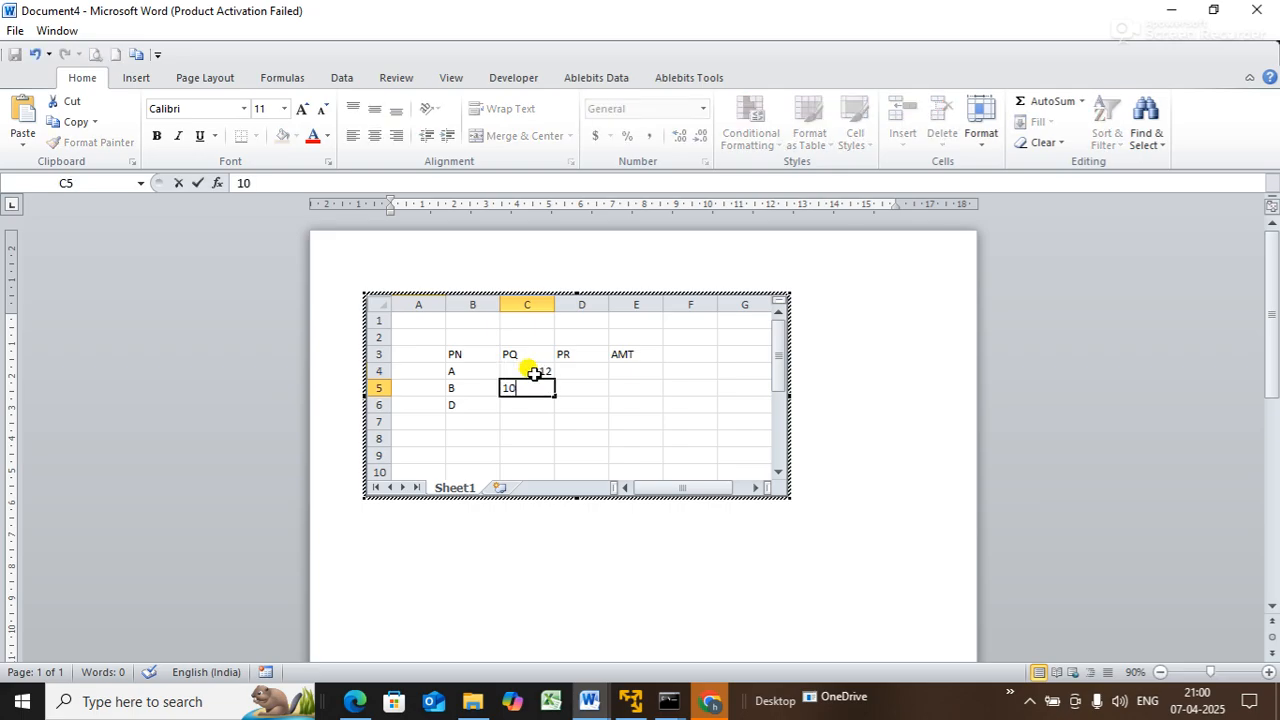
key("Return")
type("19")
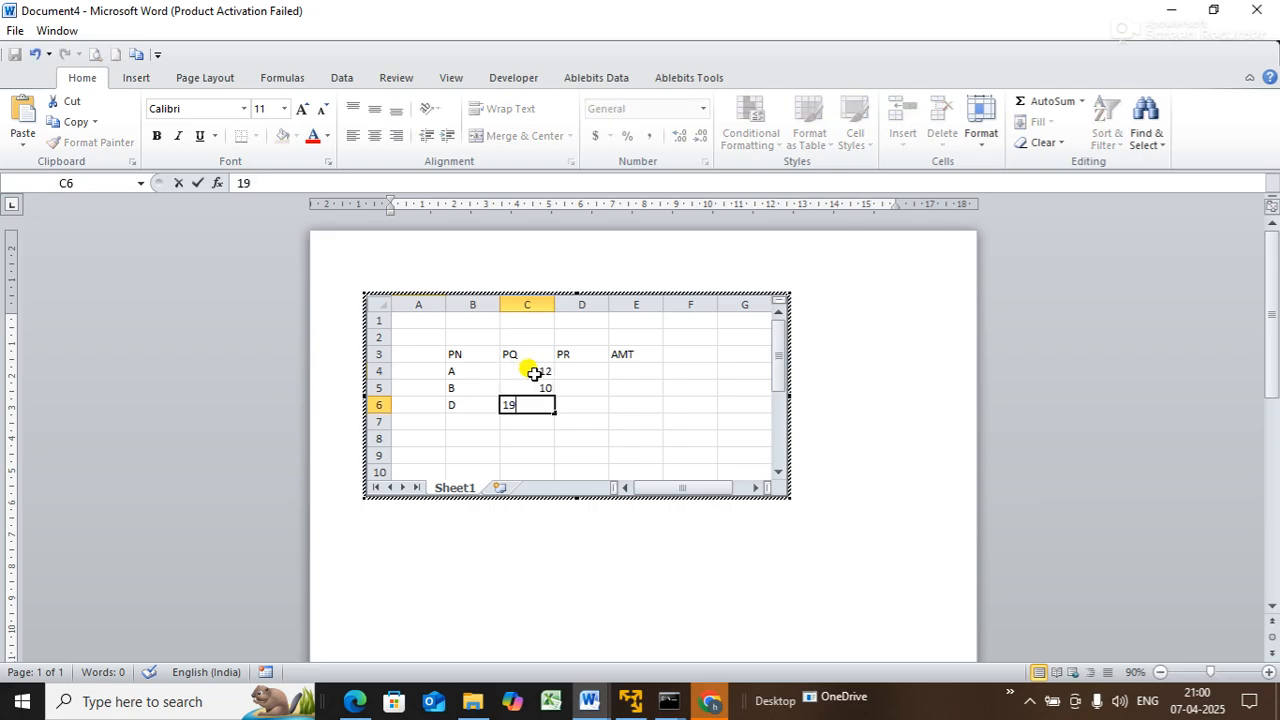
key("Return")
- Enter rates 100, 300 and 500 in D4:D6
left_click(573, 367)
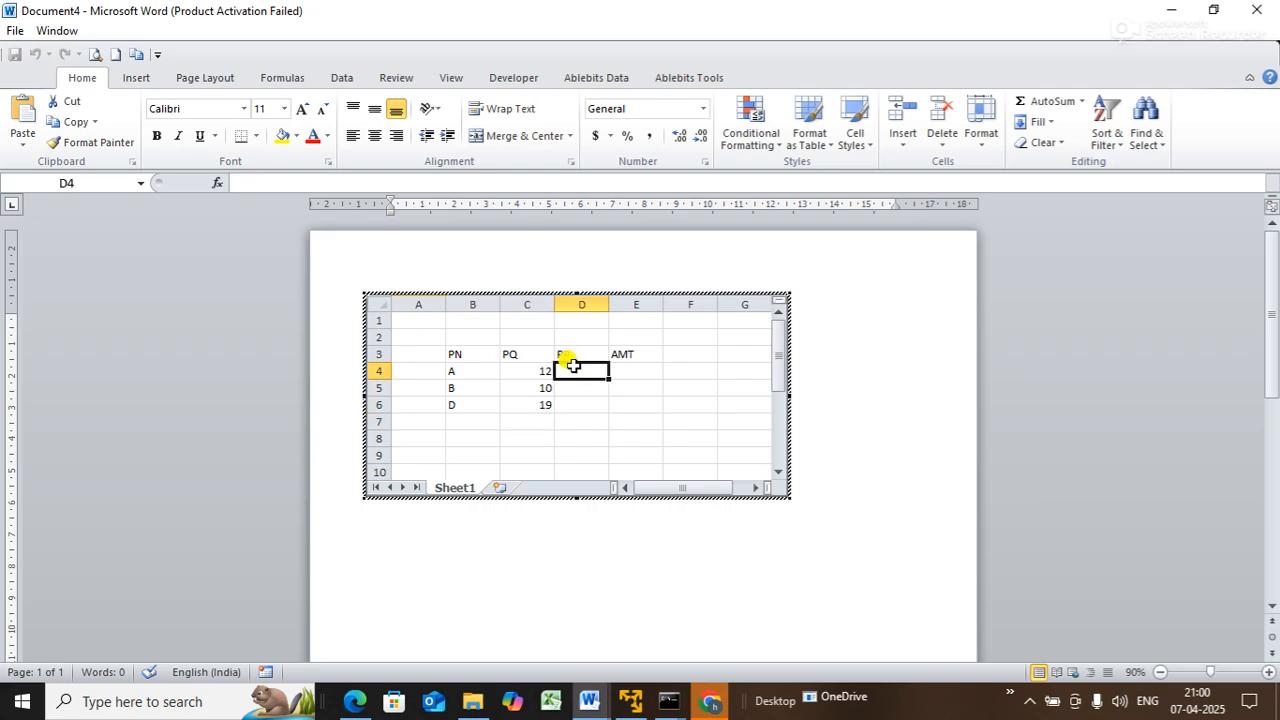
type("100")
key("Return")
type("300")
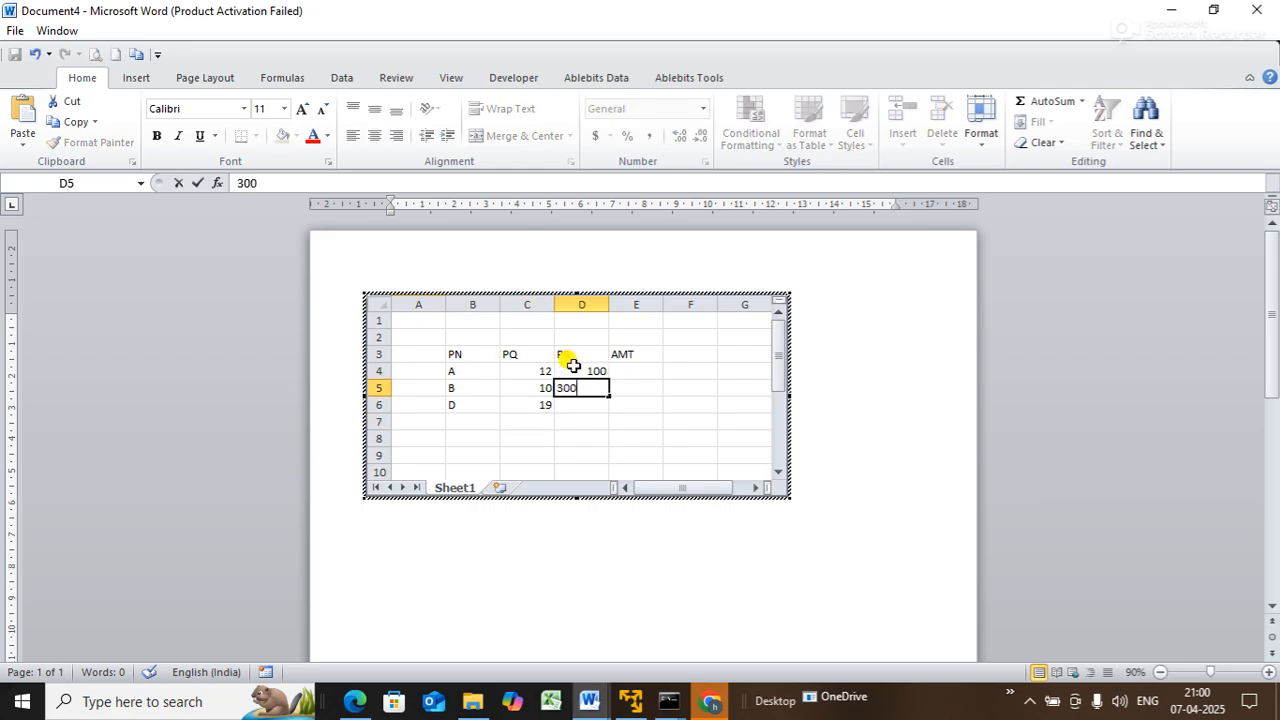
key("Return")
type("500")
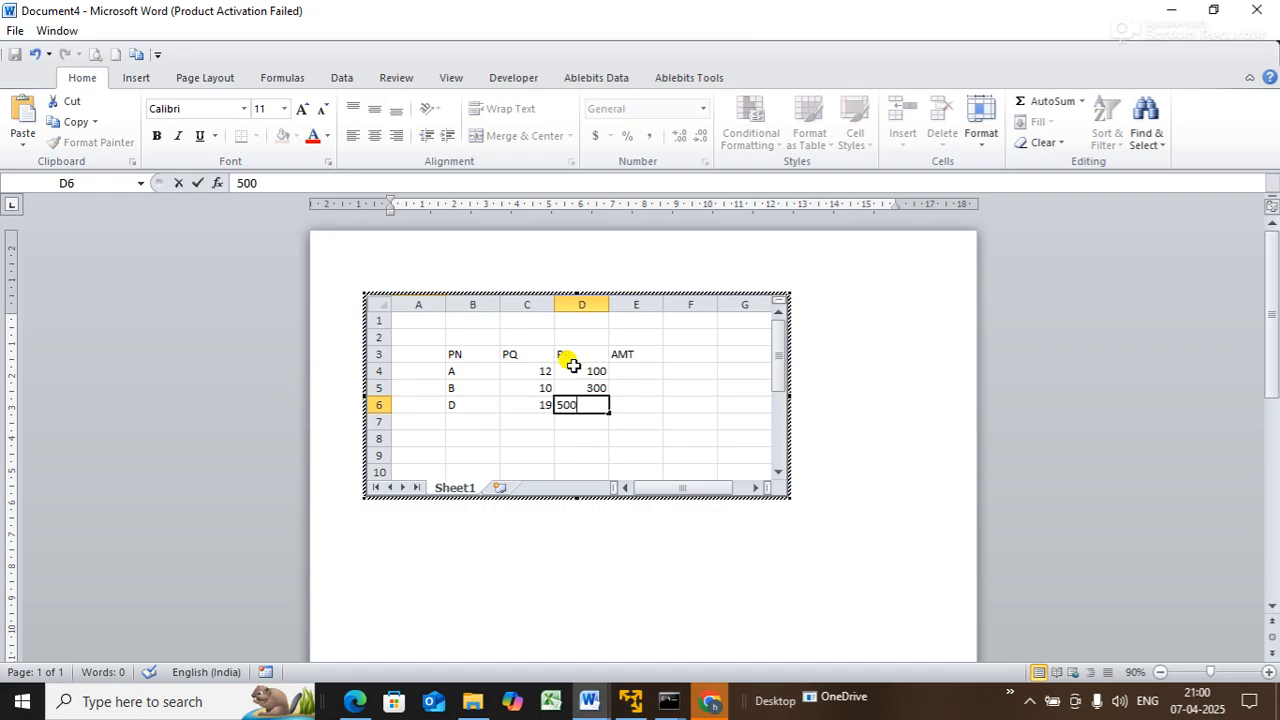
key("Return")
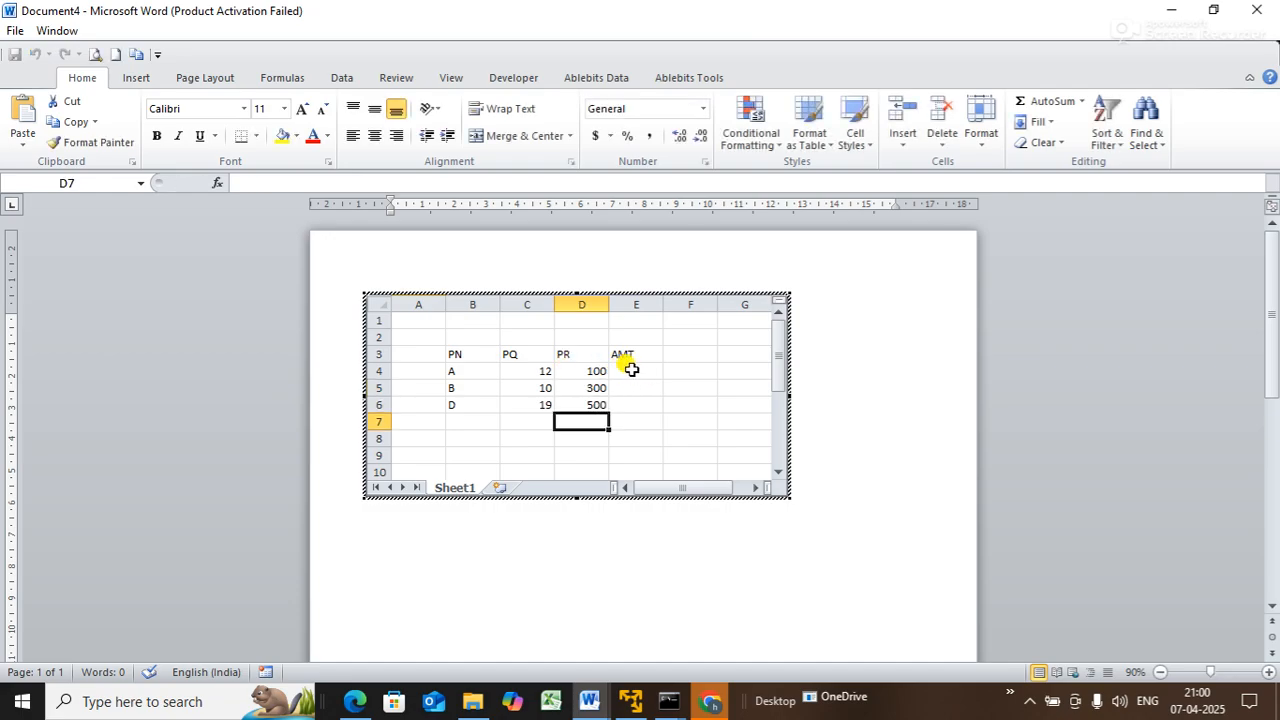
left_click(636, 369)
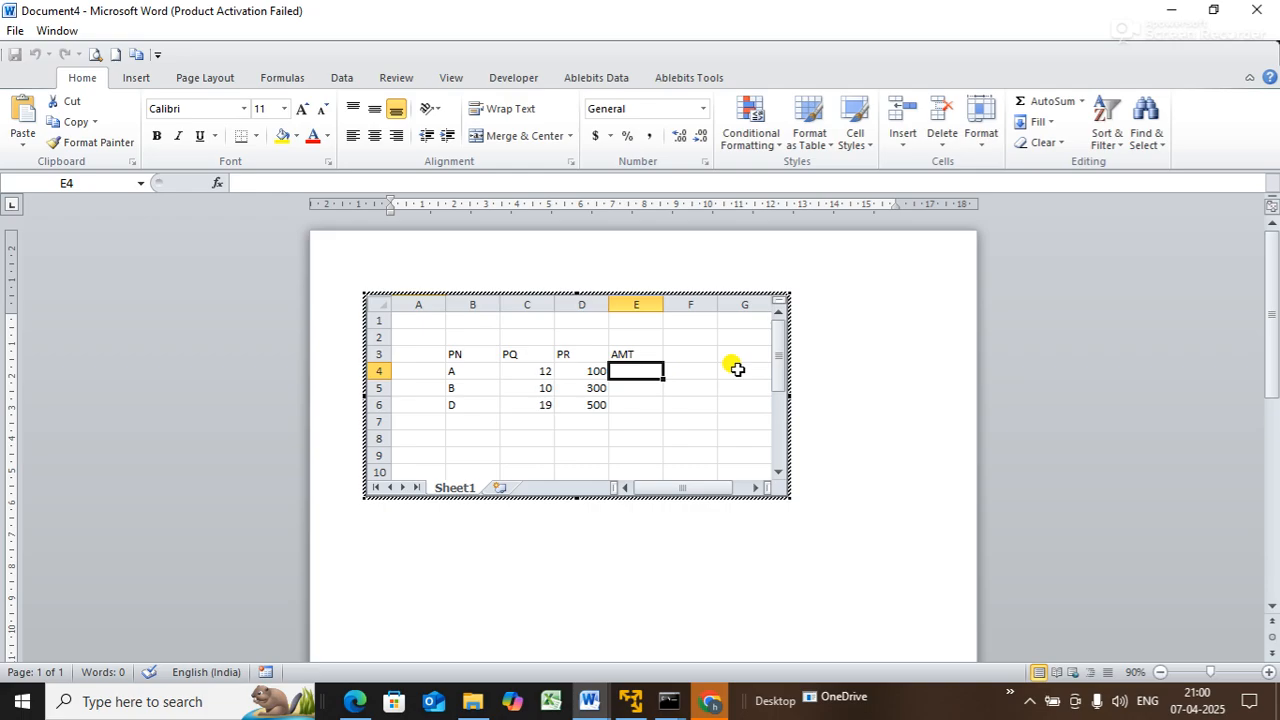
- Enter =C4*D4 in E4 and fill it down to E6 for AMT 1200, 3000, 9500
type("=")
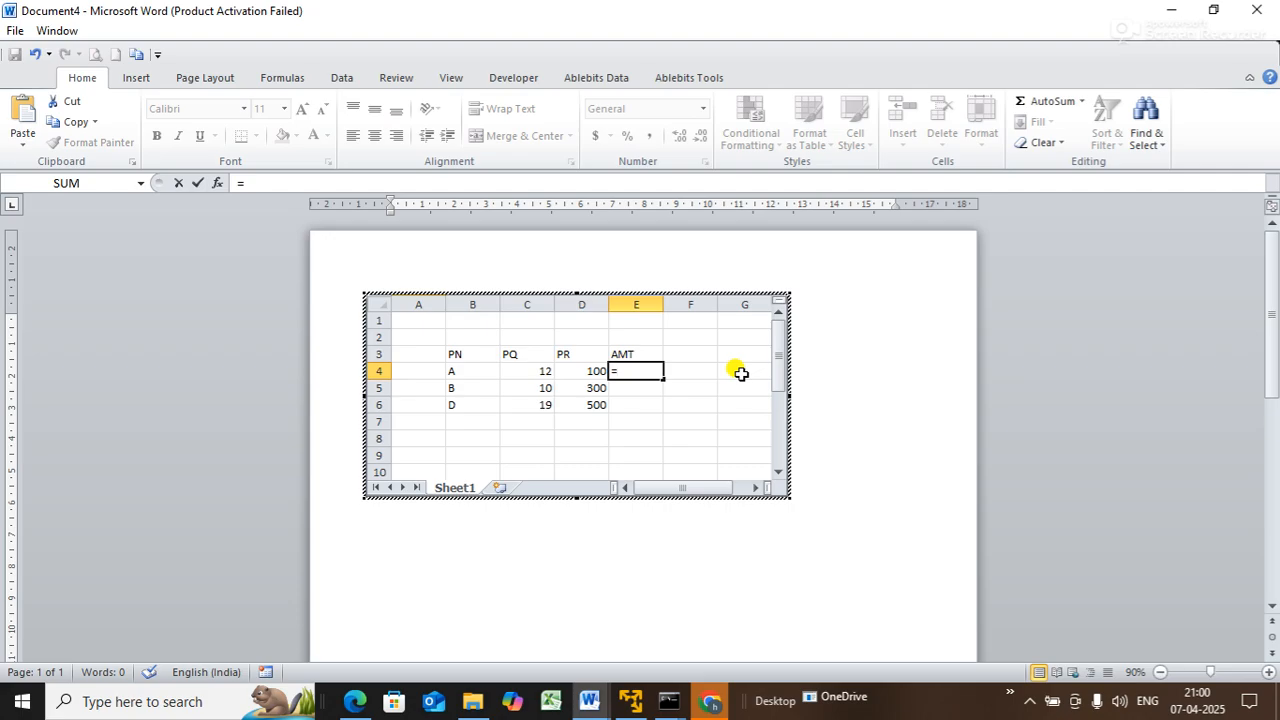
type("C4*D4")
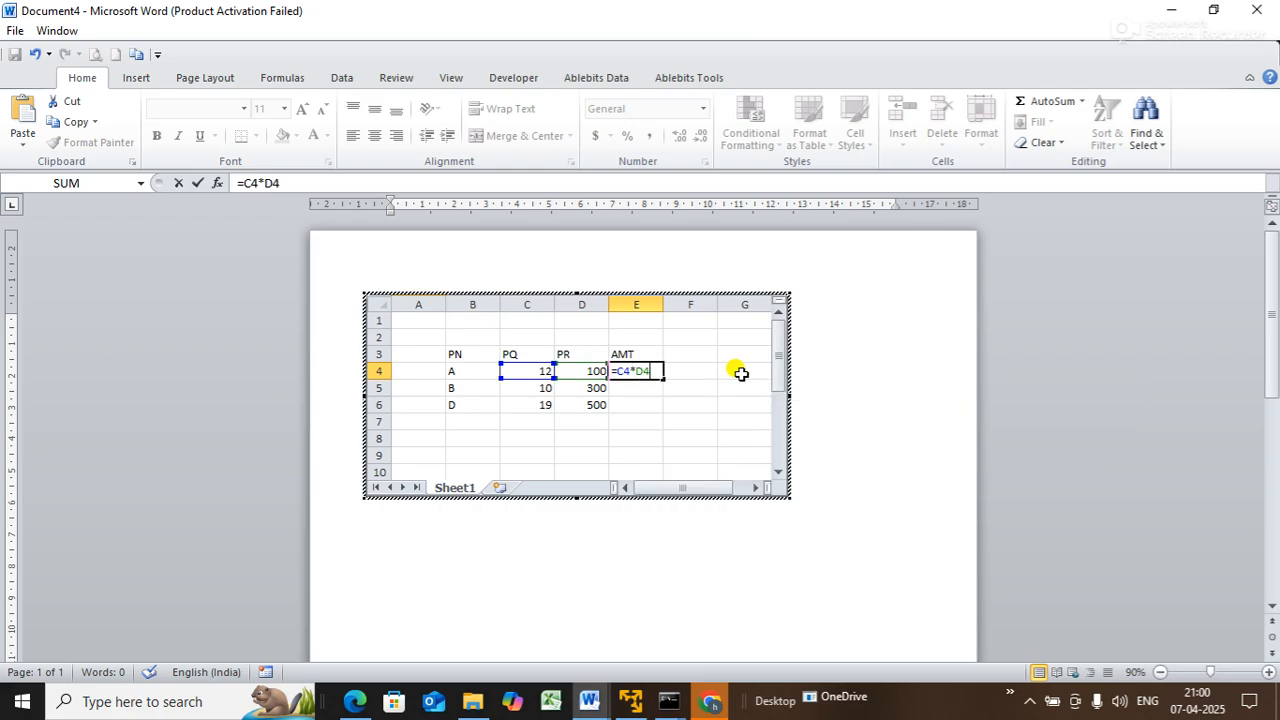
key("Return")
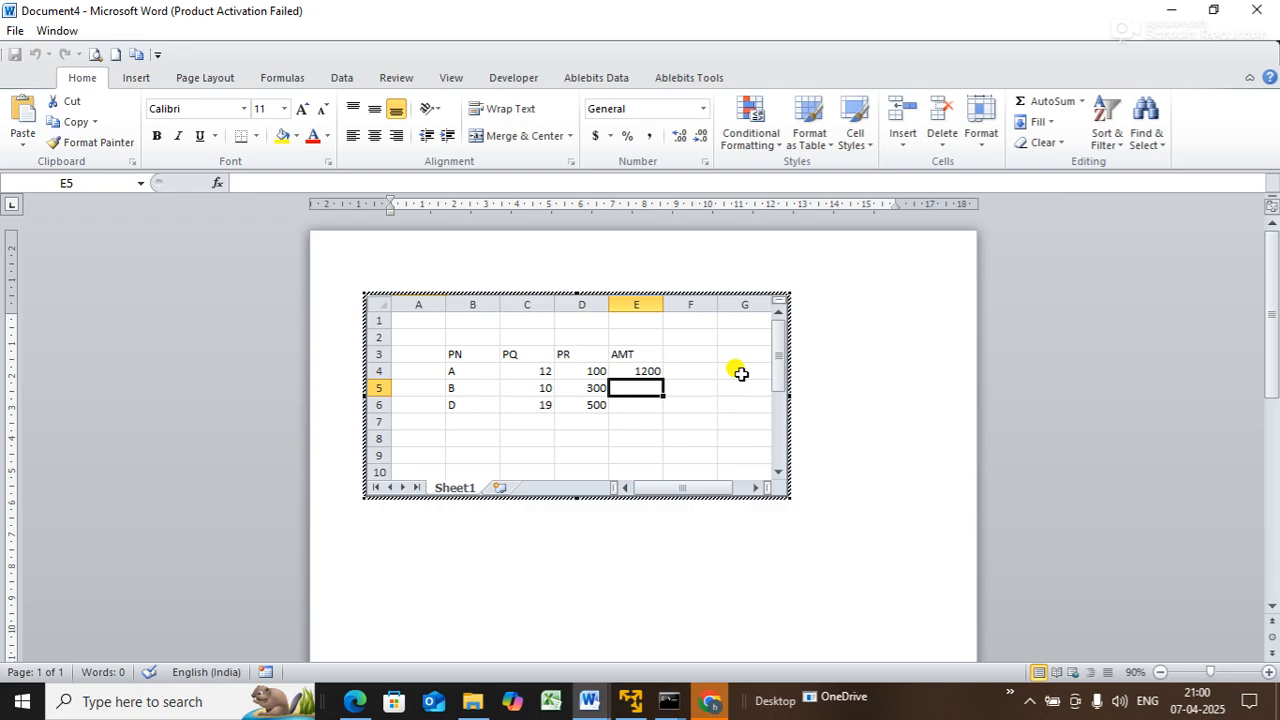
left_click(648, 371)
double_click(662, 379)
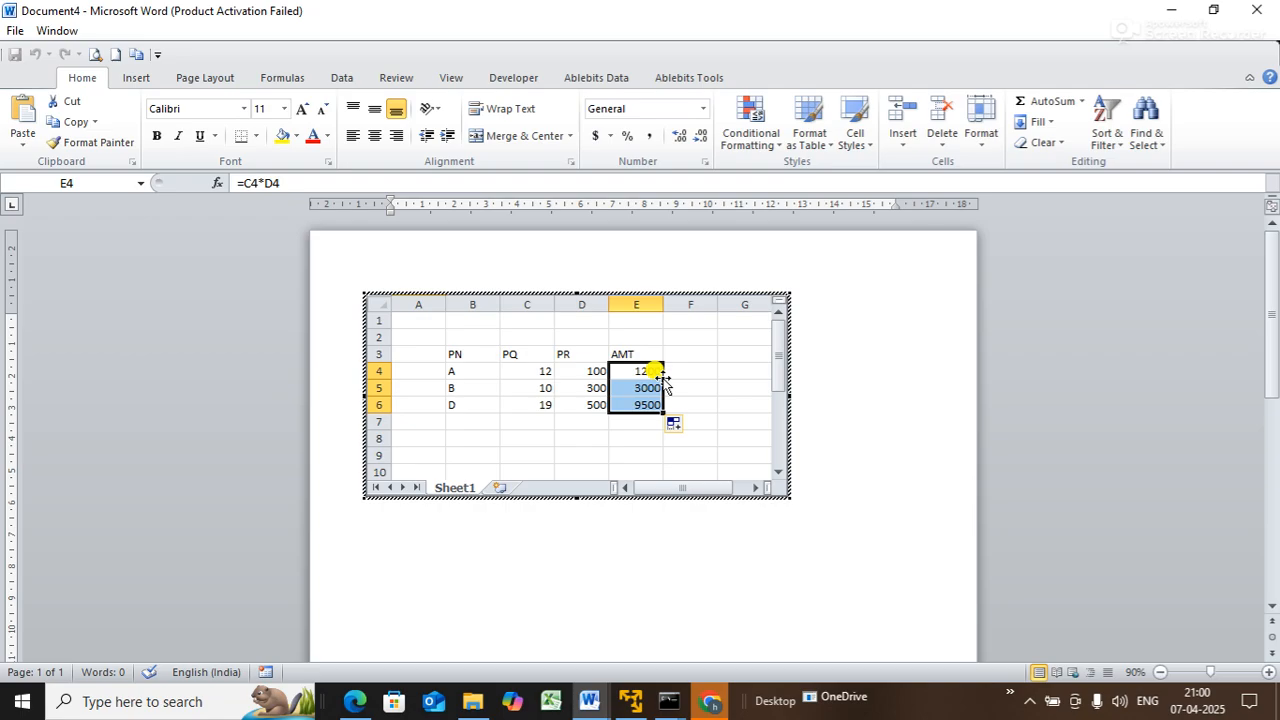
left_click(700, 402)
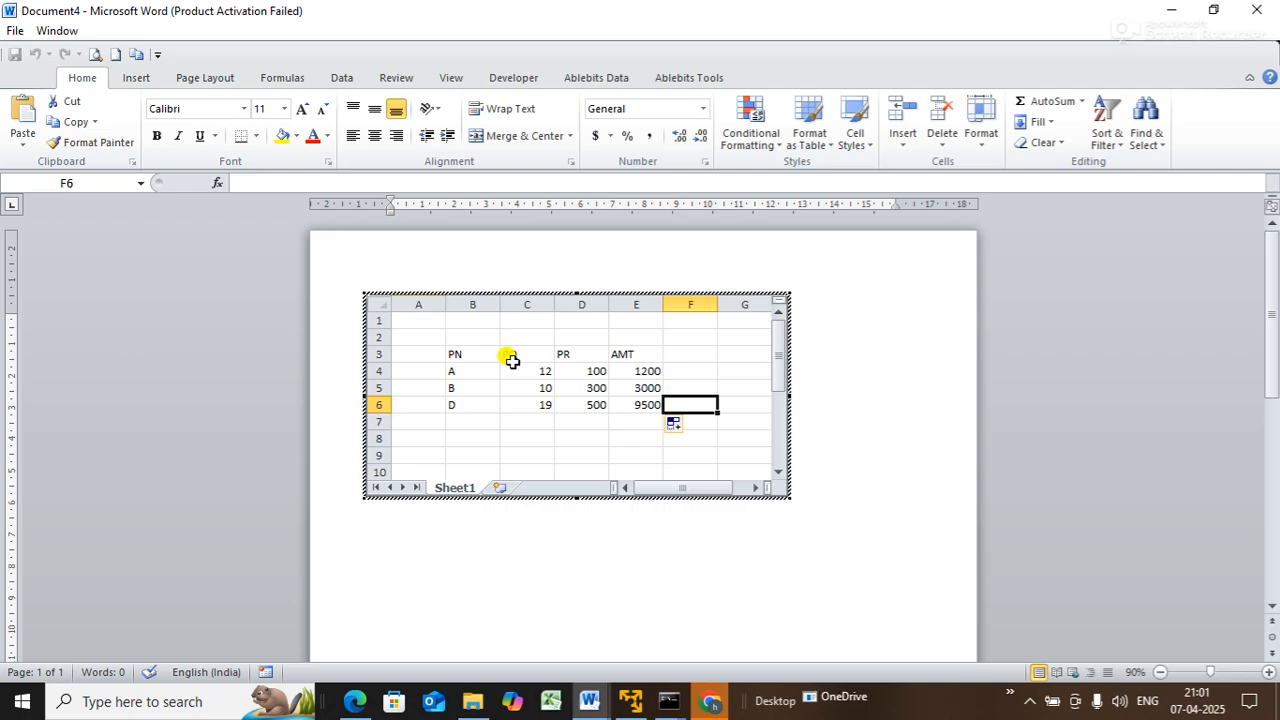
- Exit the embedded worksheet so the finished A, B, D amount table shows on the page
left_click(866, 411)
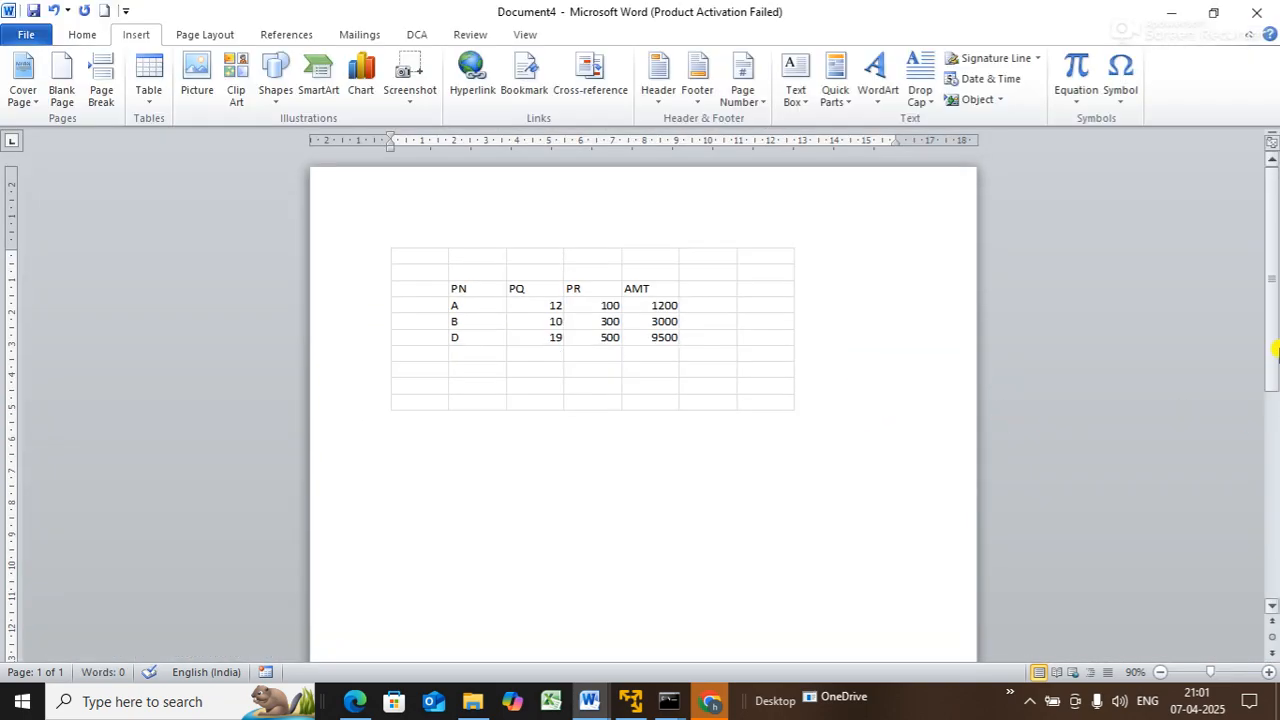
left_click_drag(1271, 331, 1272, 328)
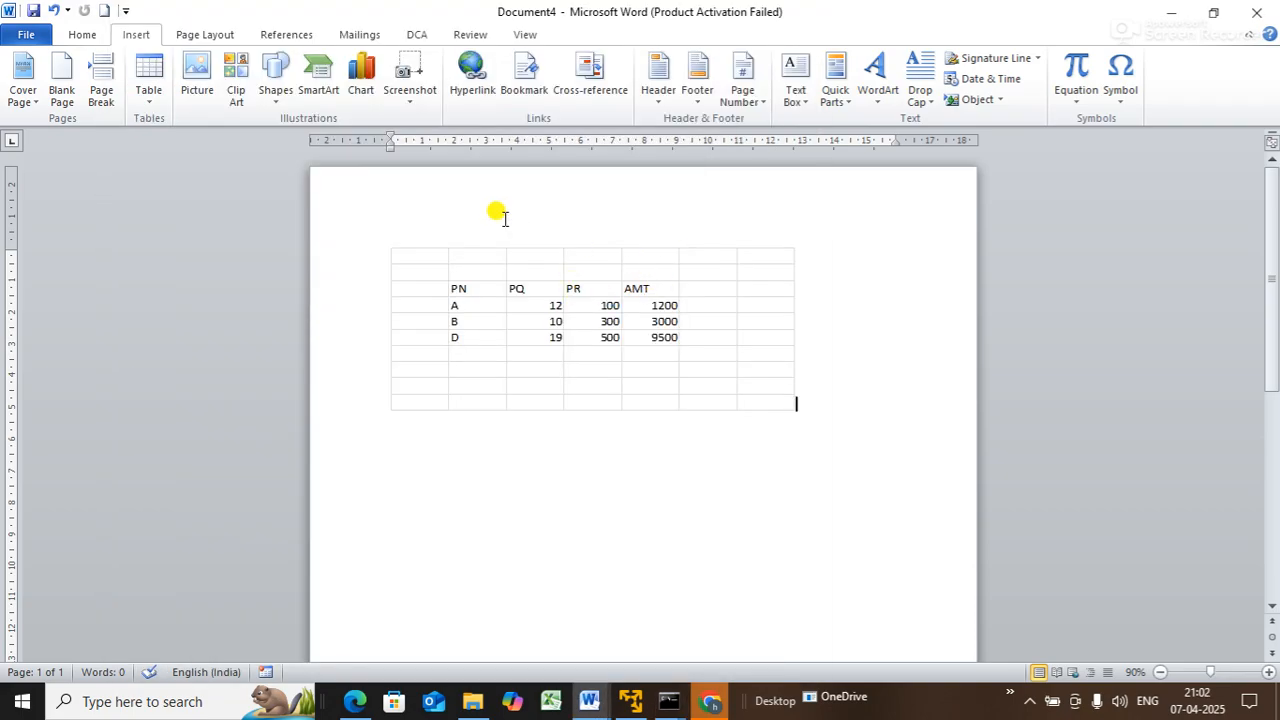
key("ctrl+alt+e")
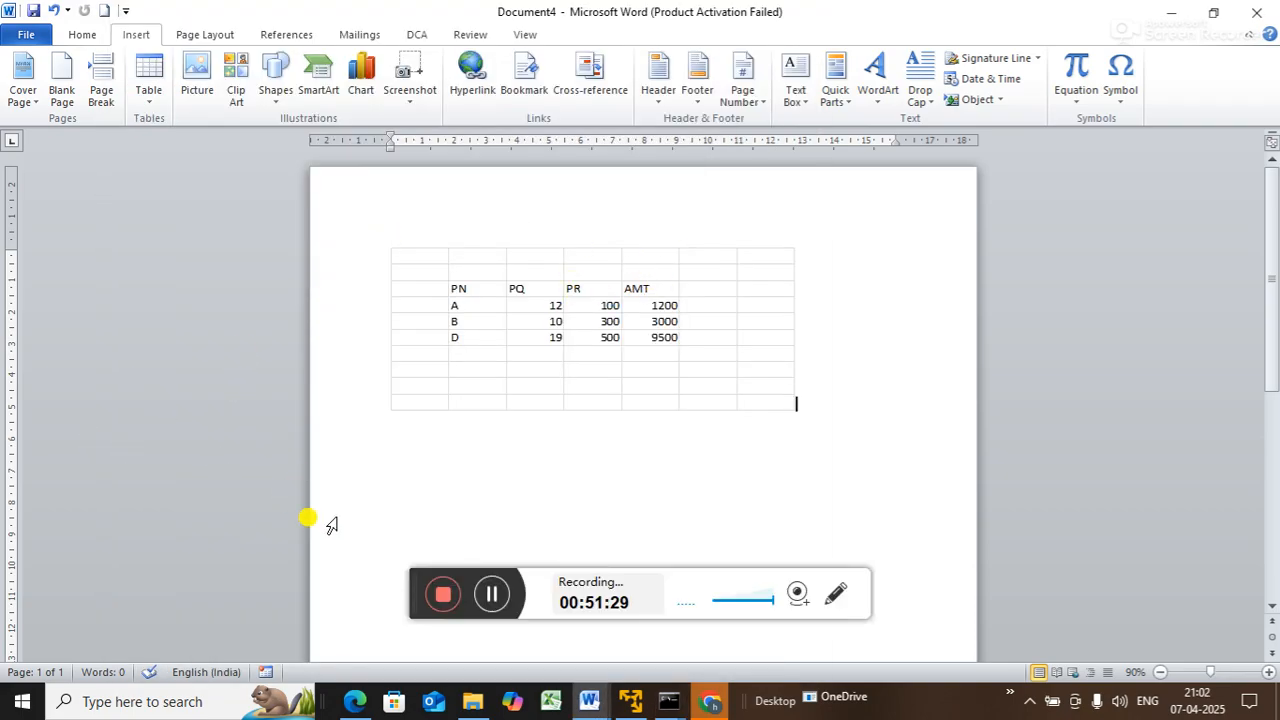